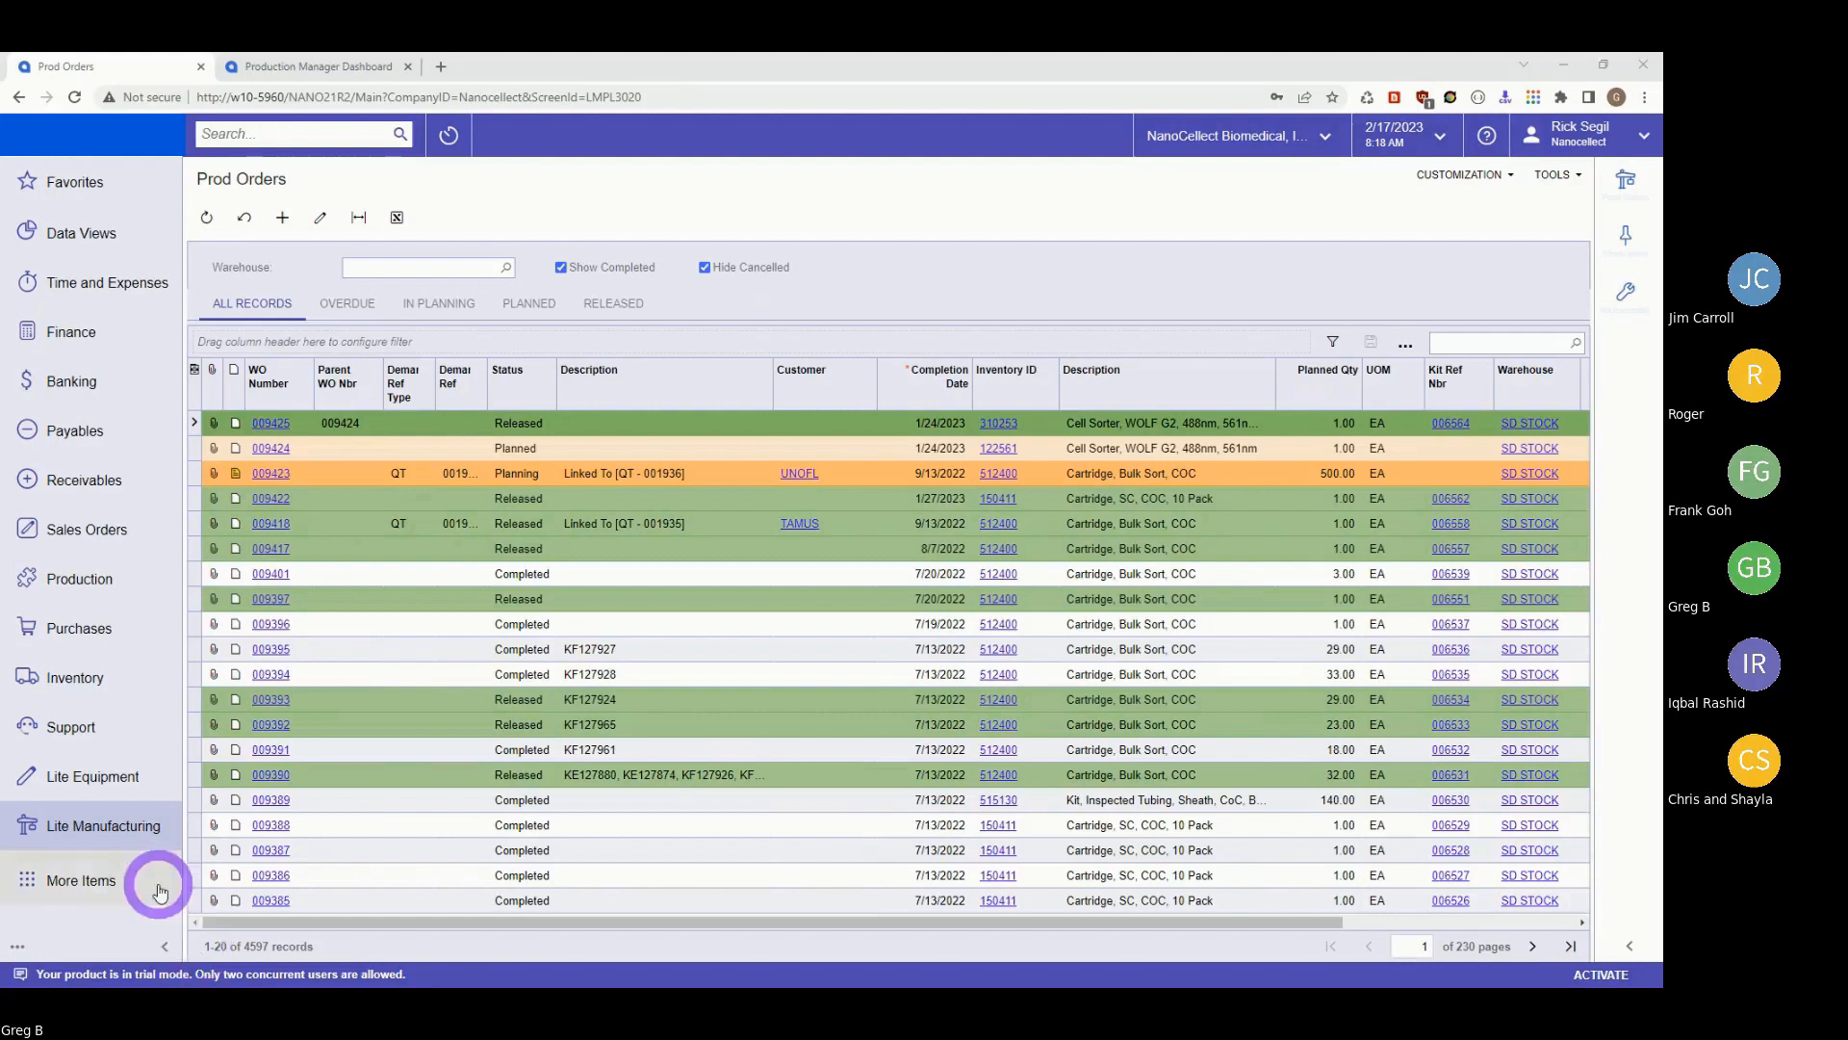
Open Cell Sorter production order 009424 from the Lite Manufacturing production orders list.
left_click(91, 834)
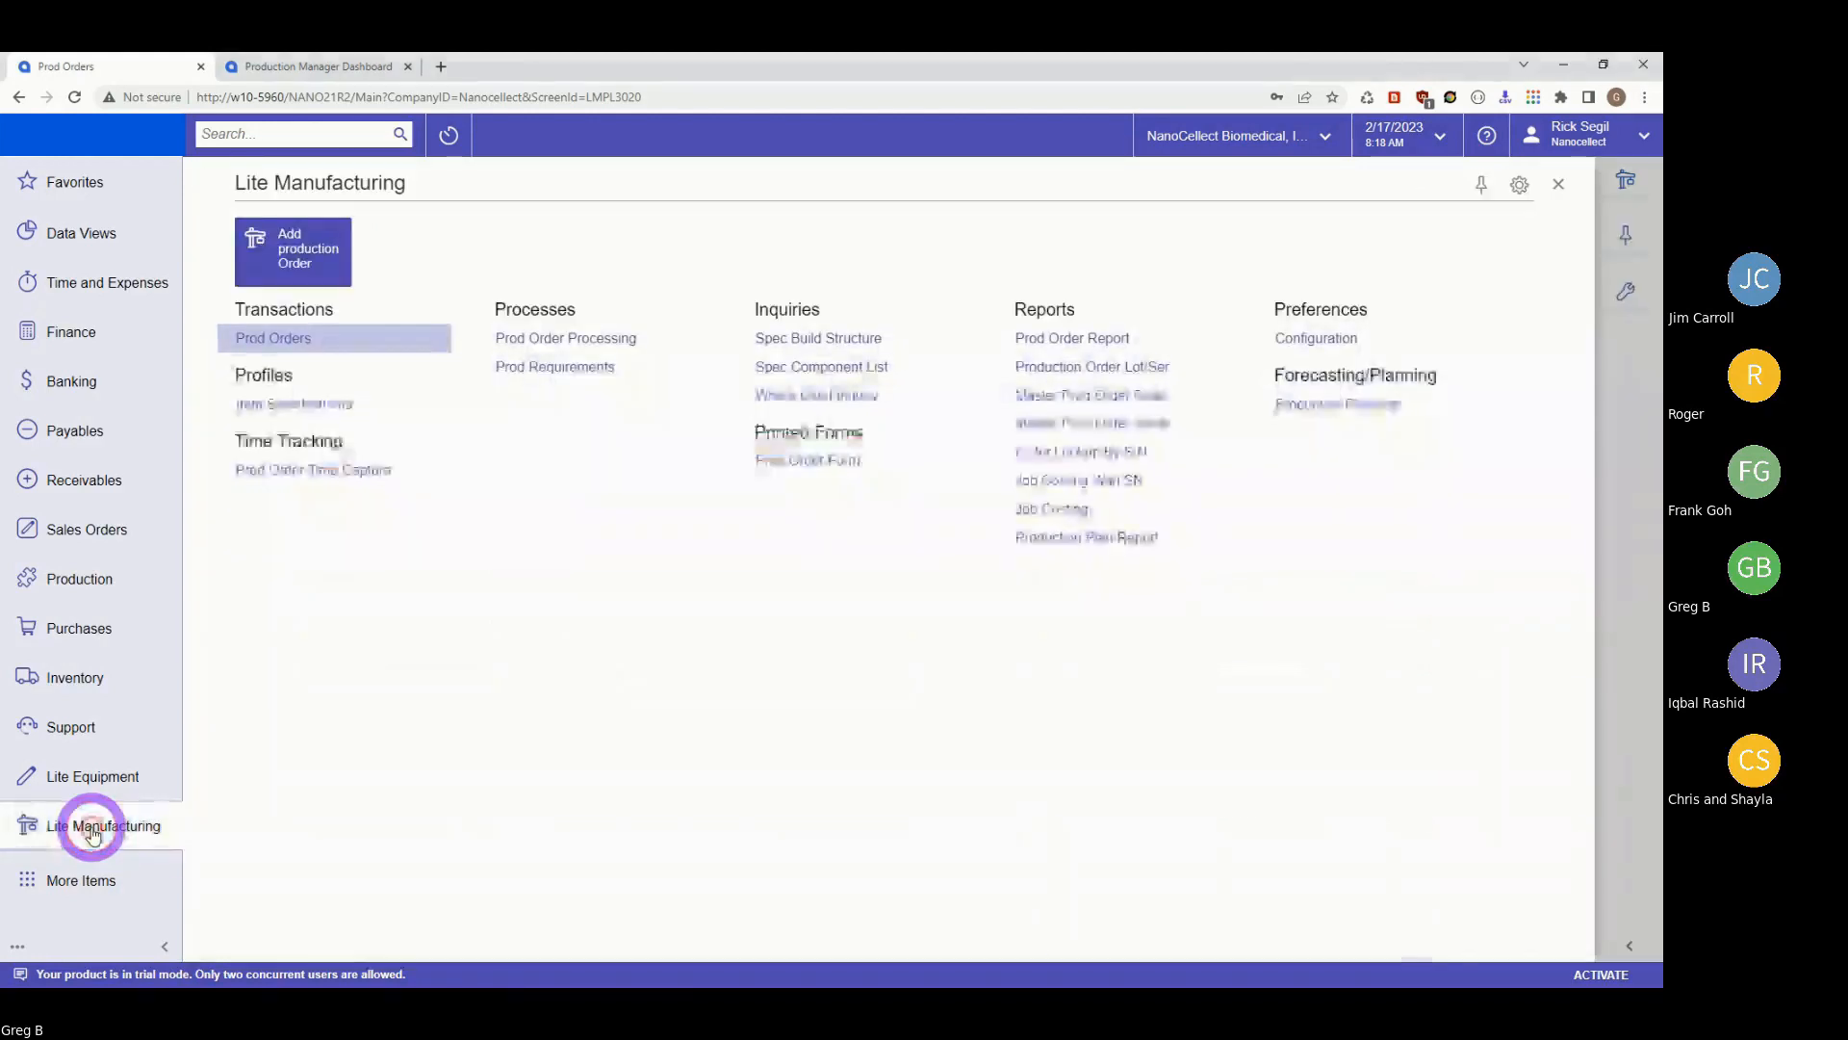
left_click(279, 339)
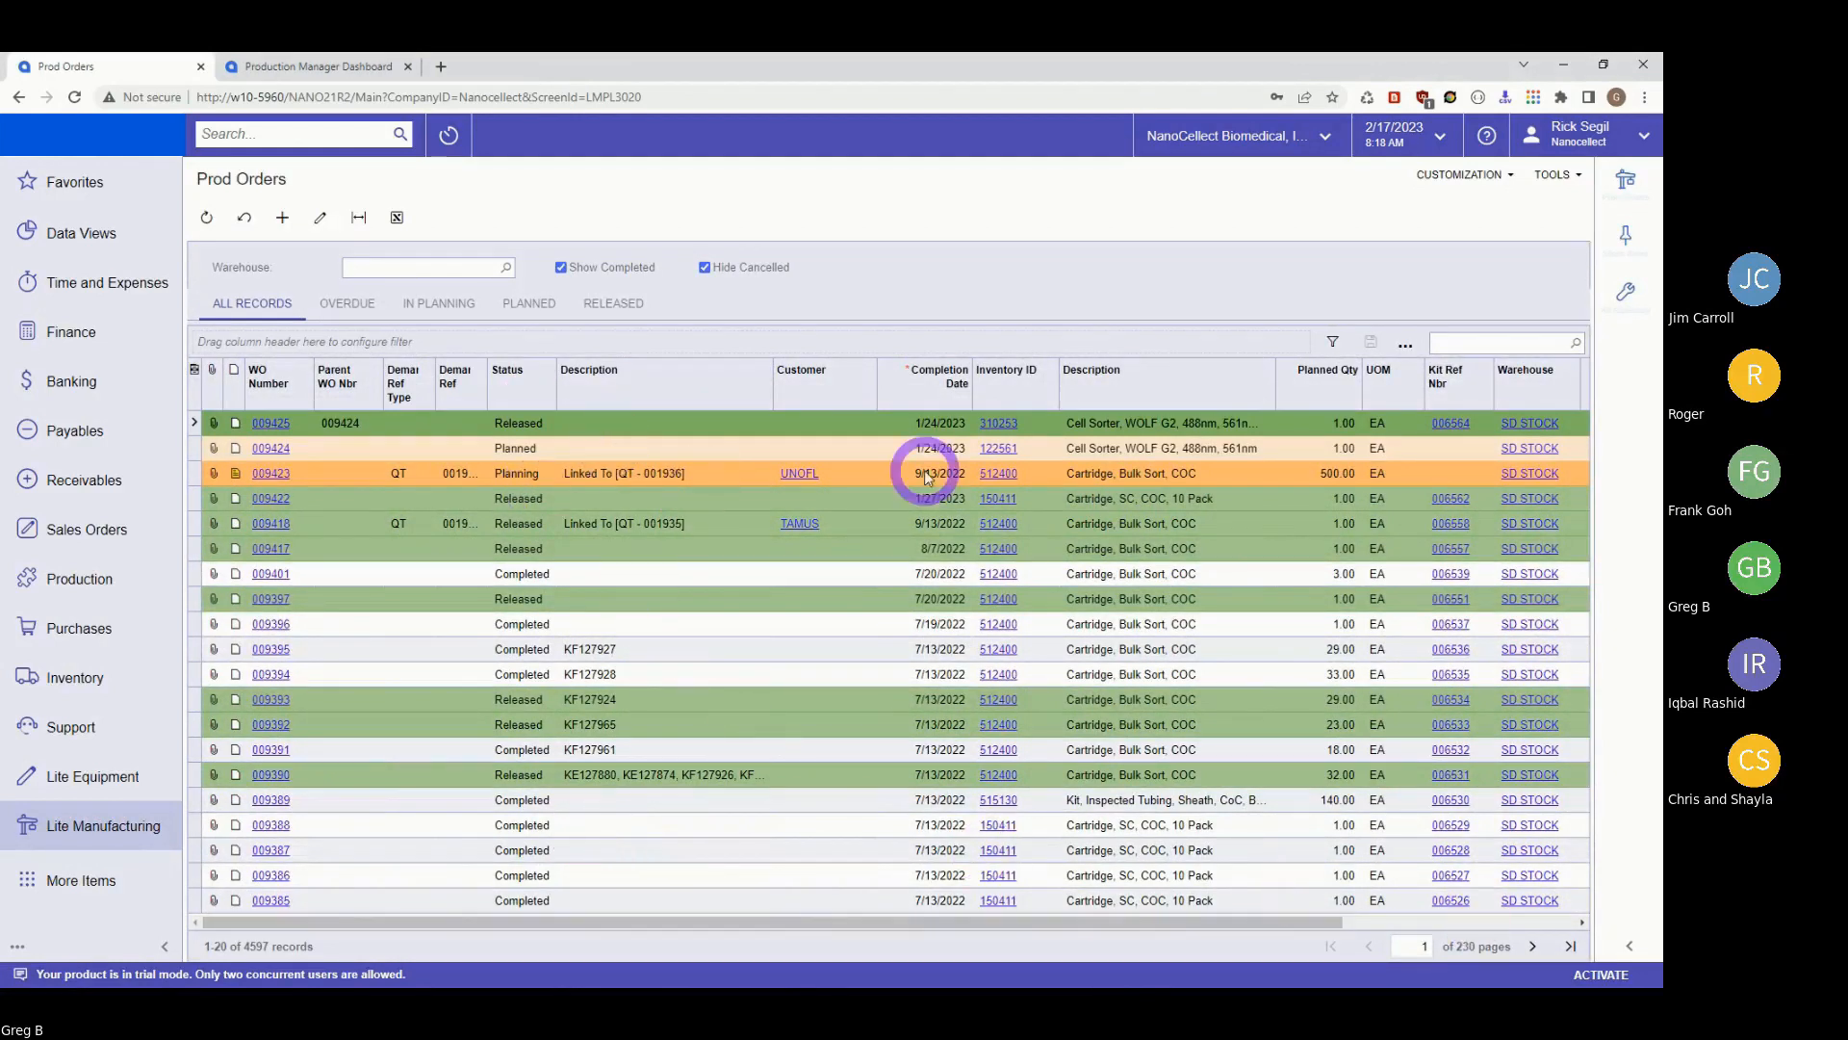
left_click(265, 446)
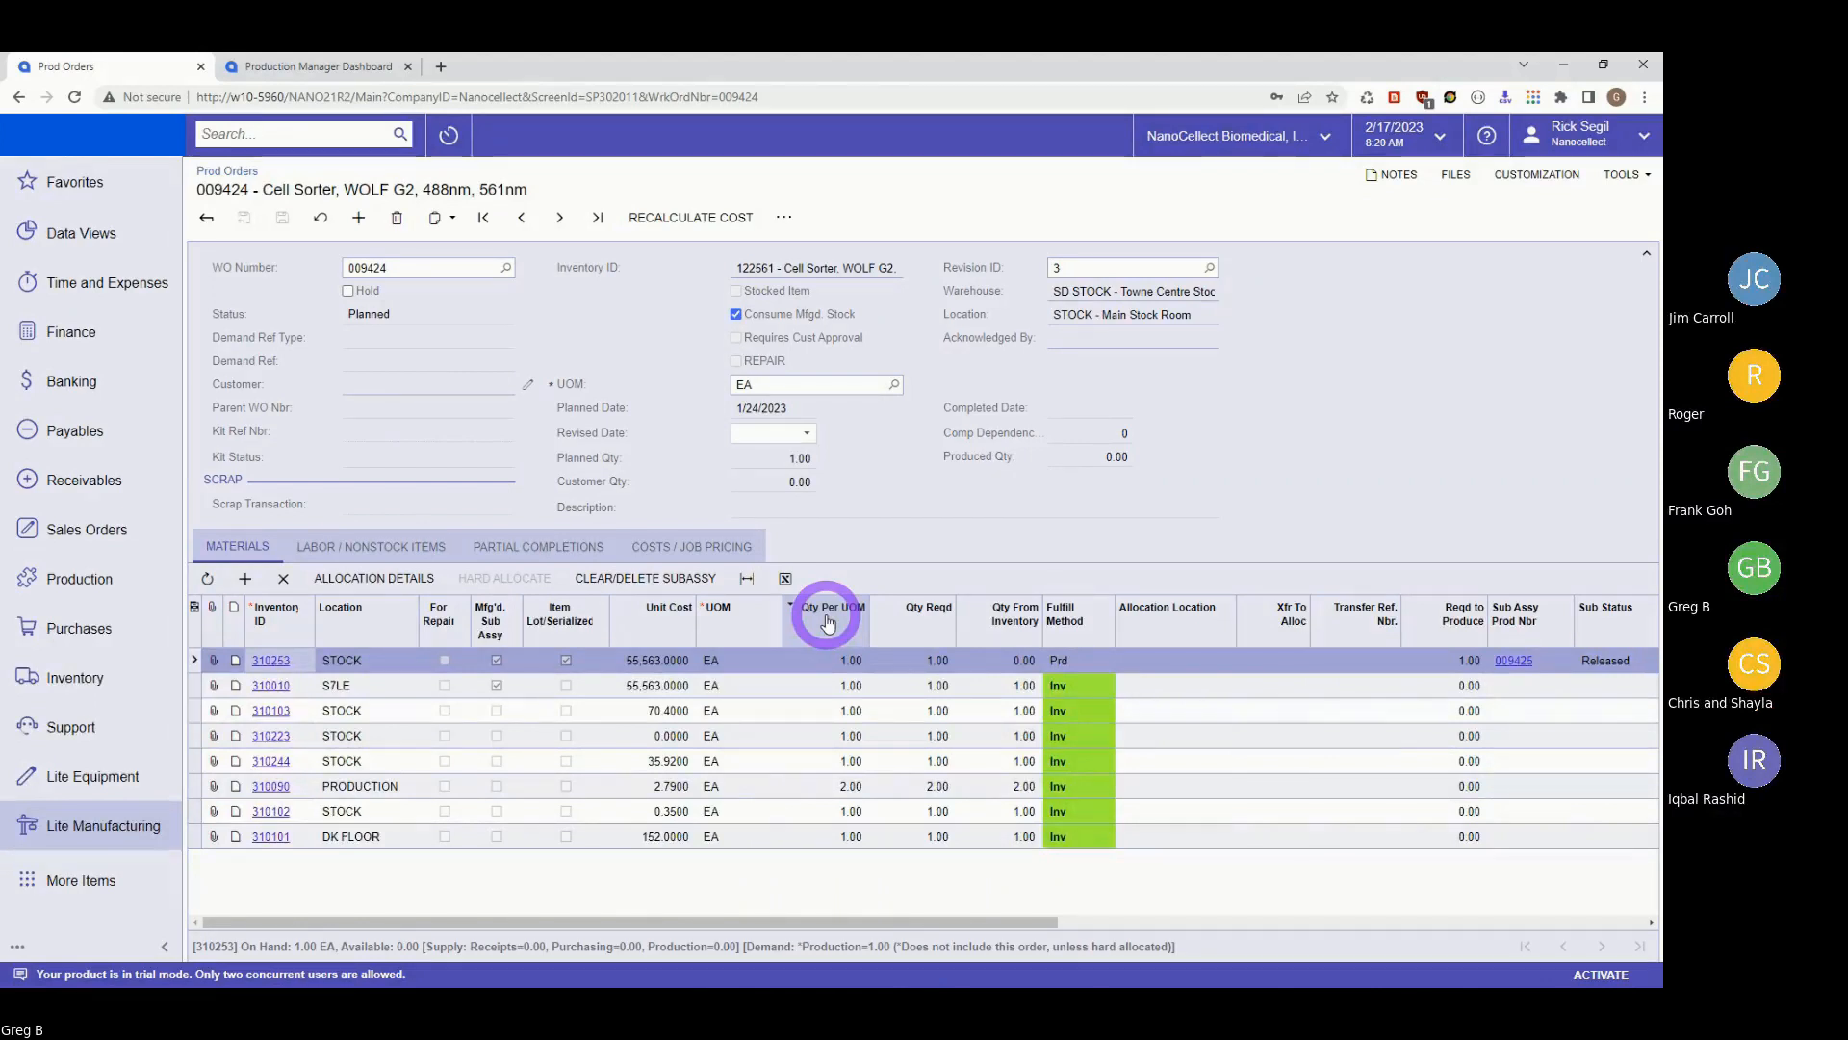
Create a new production order for item 122561 Cell Sorter, WOLF G2, loading its eight materials.
left_click(361, 224)
left_click(753, 263)
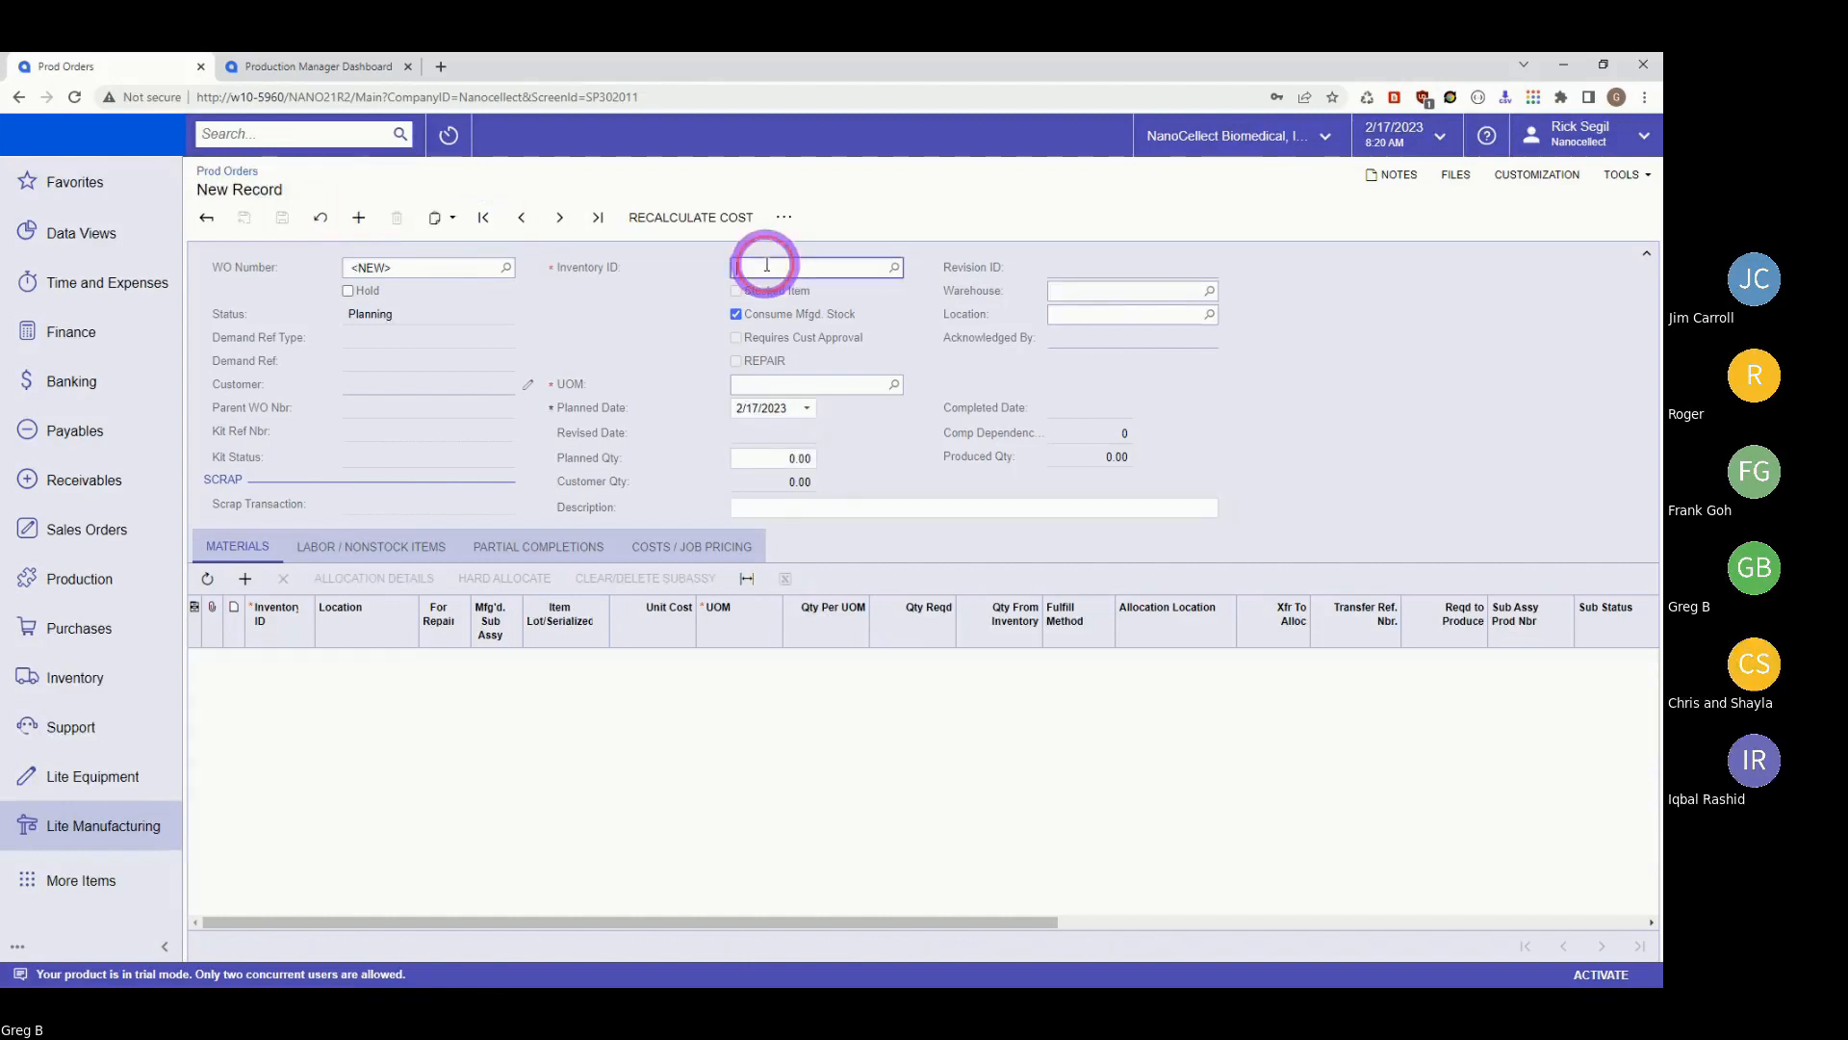
type("12")
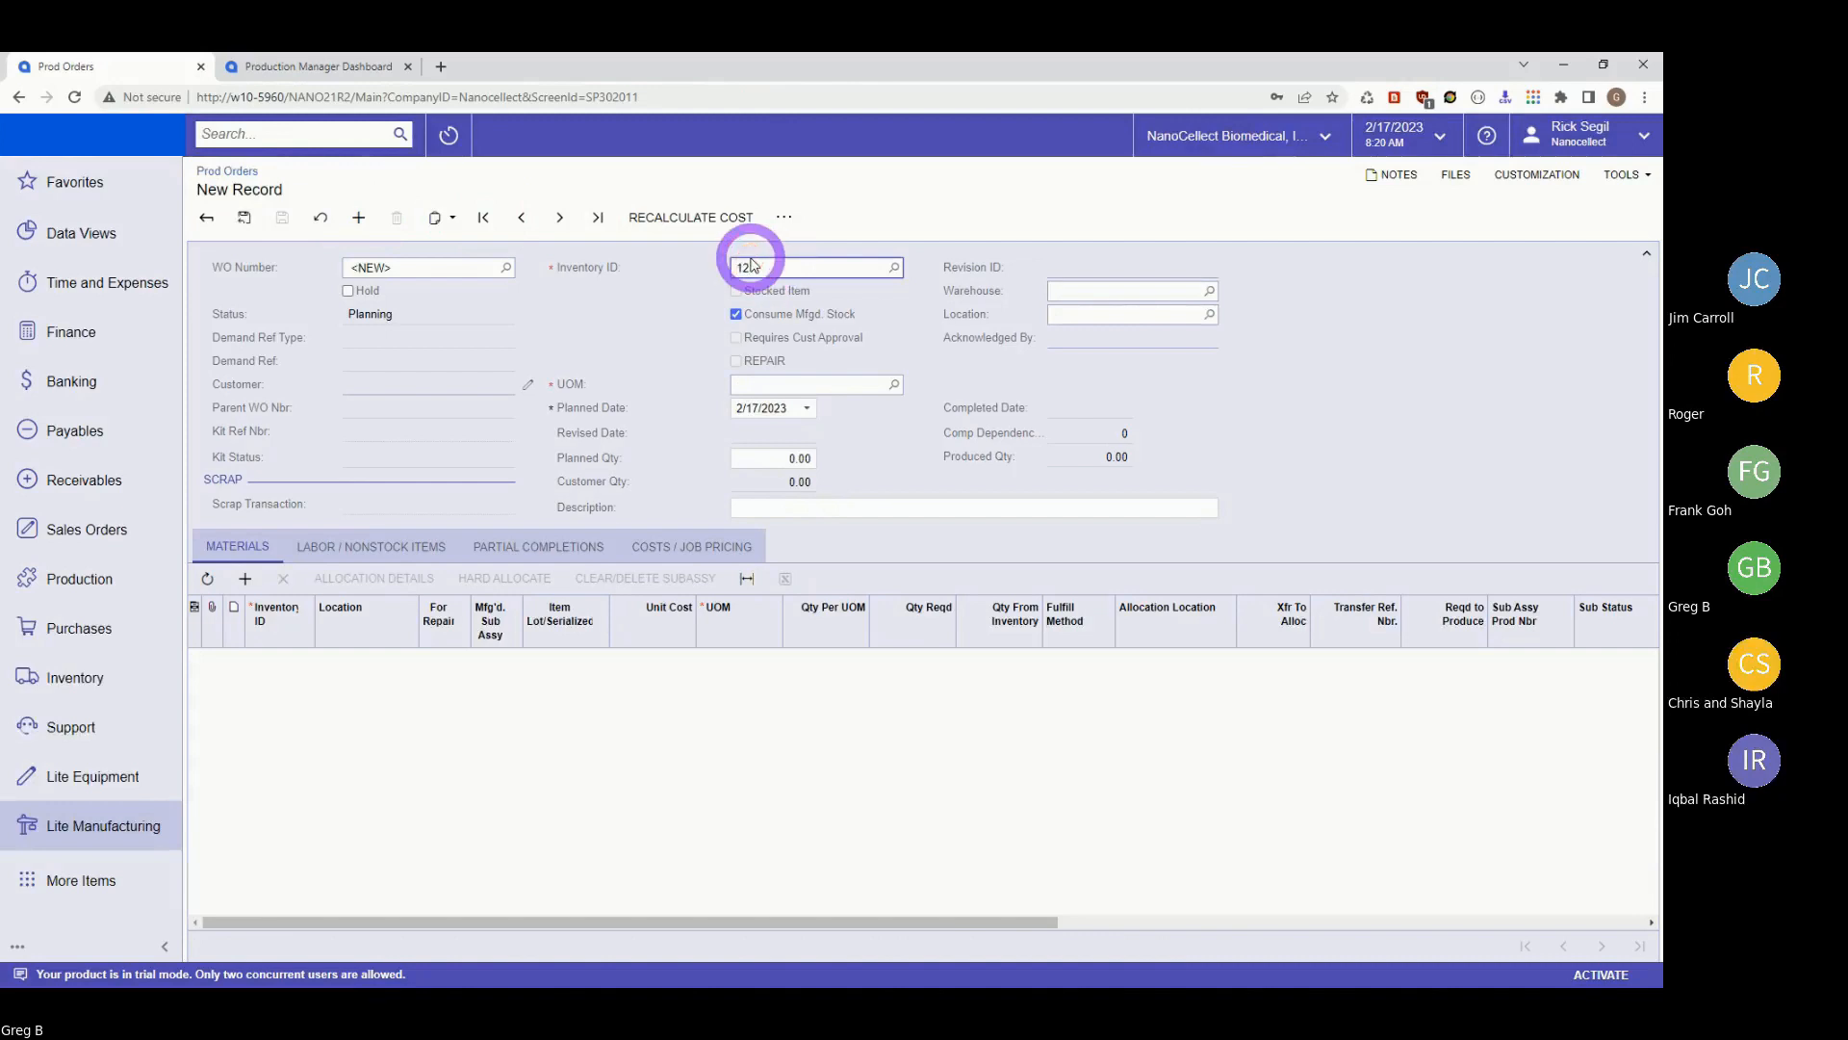
type("336")
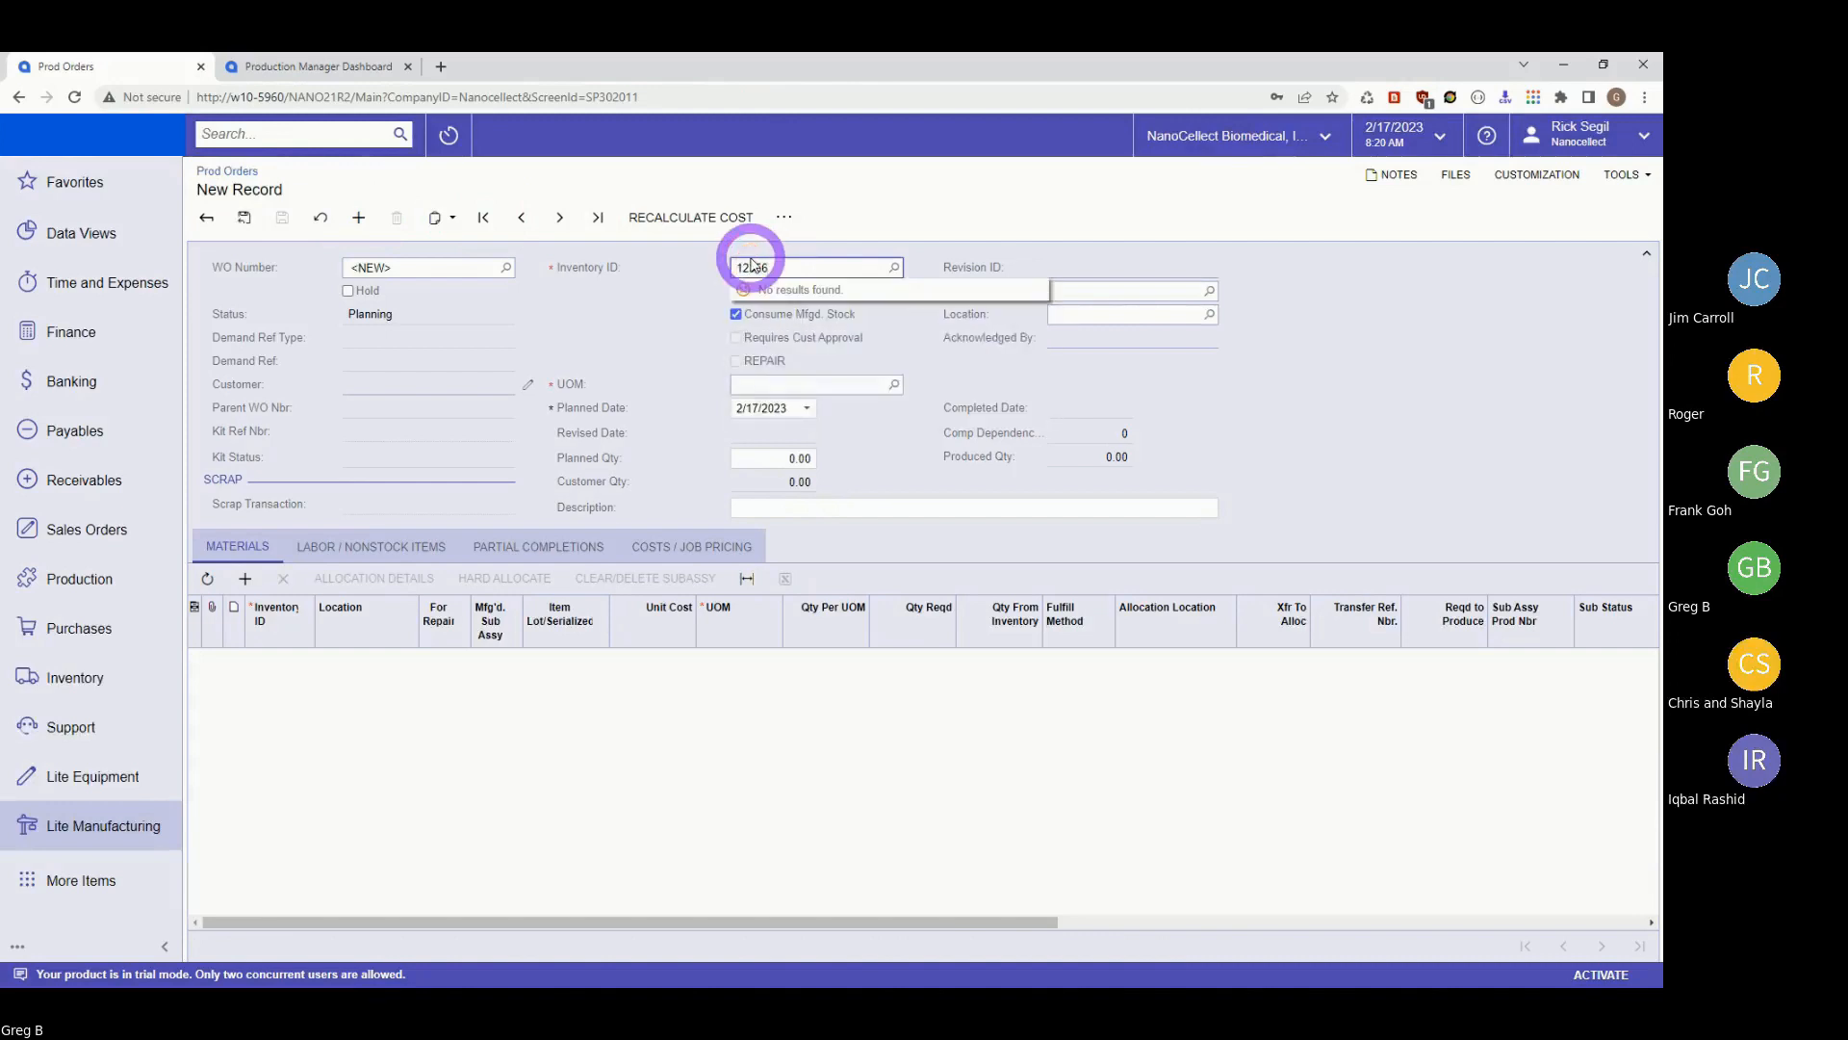
key("BackSpace")
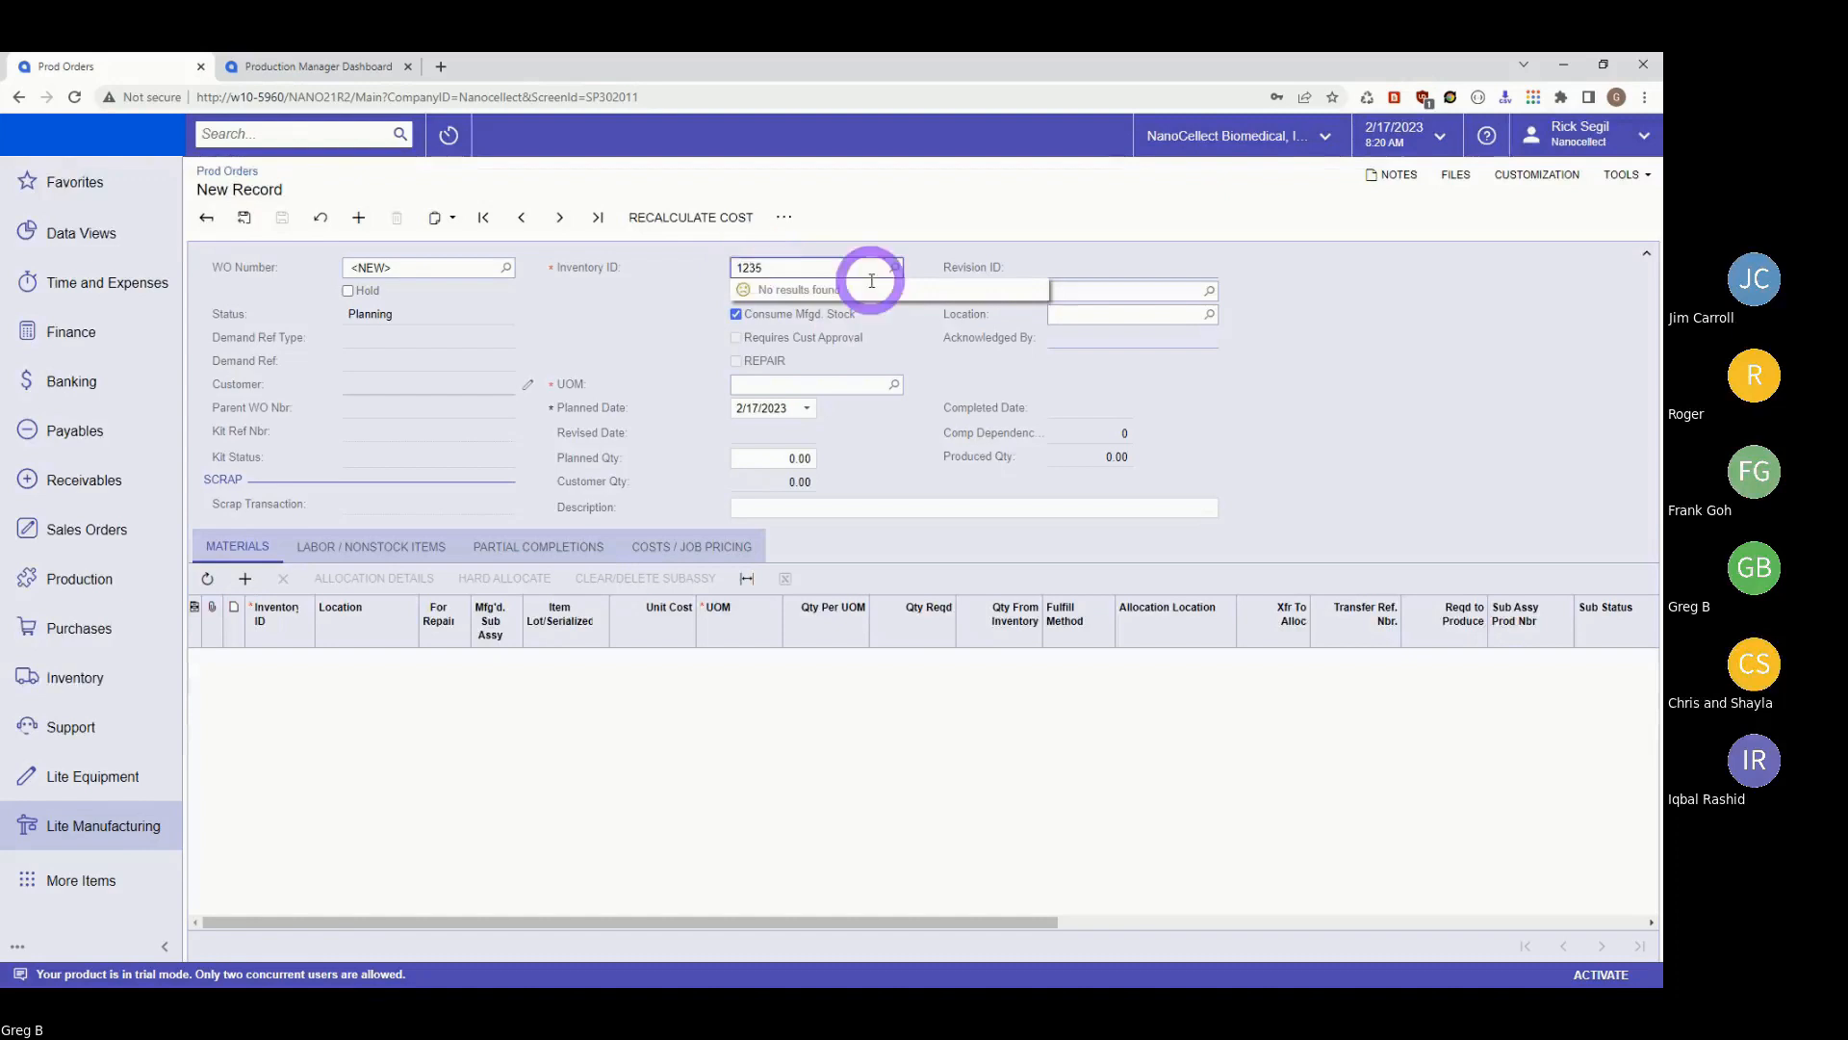
key("BackSpace")
key("BackSpace")
type("2")
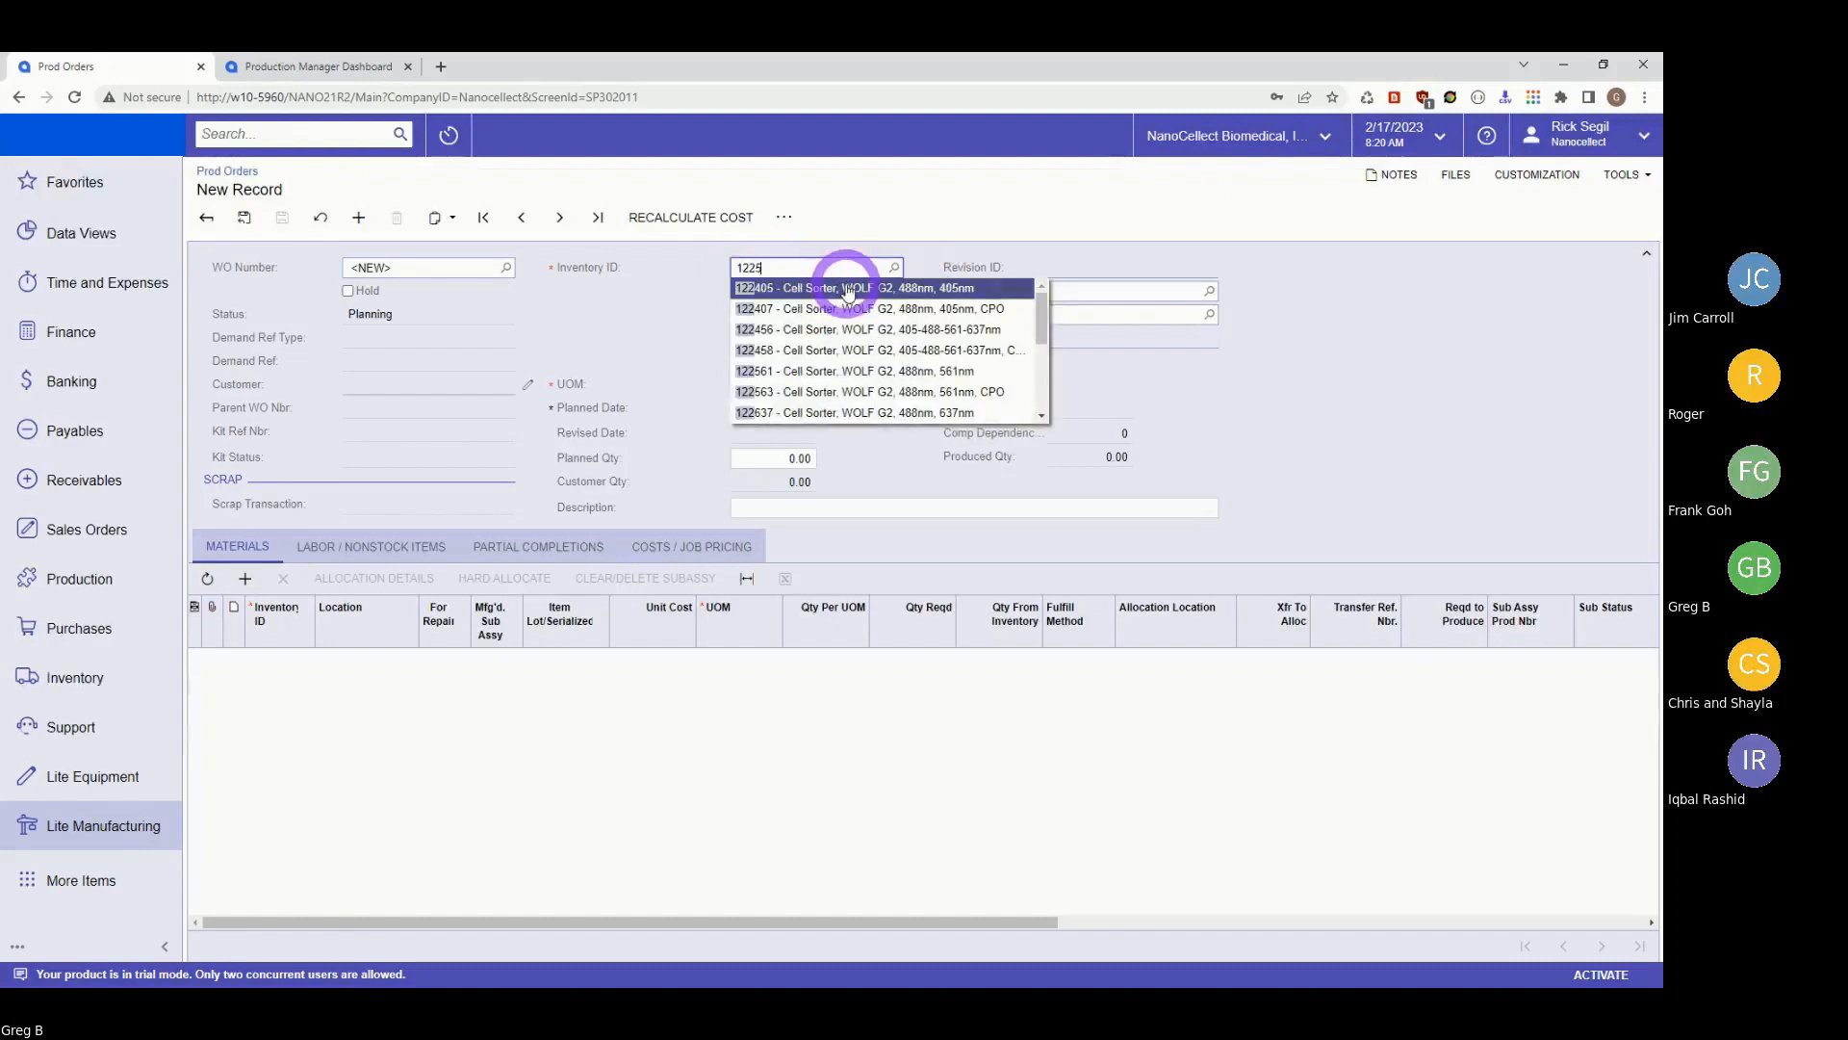
type("5")
left_click(827, 287)
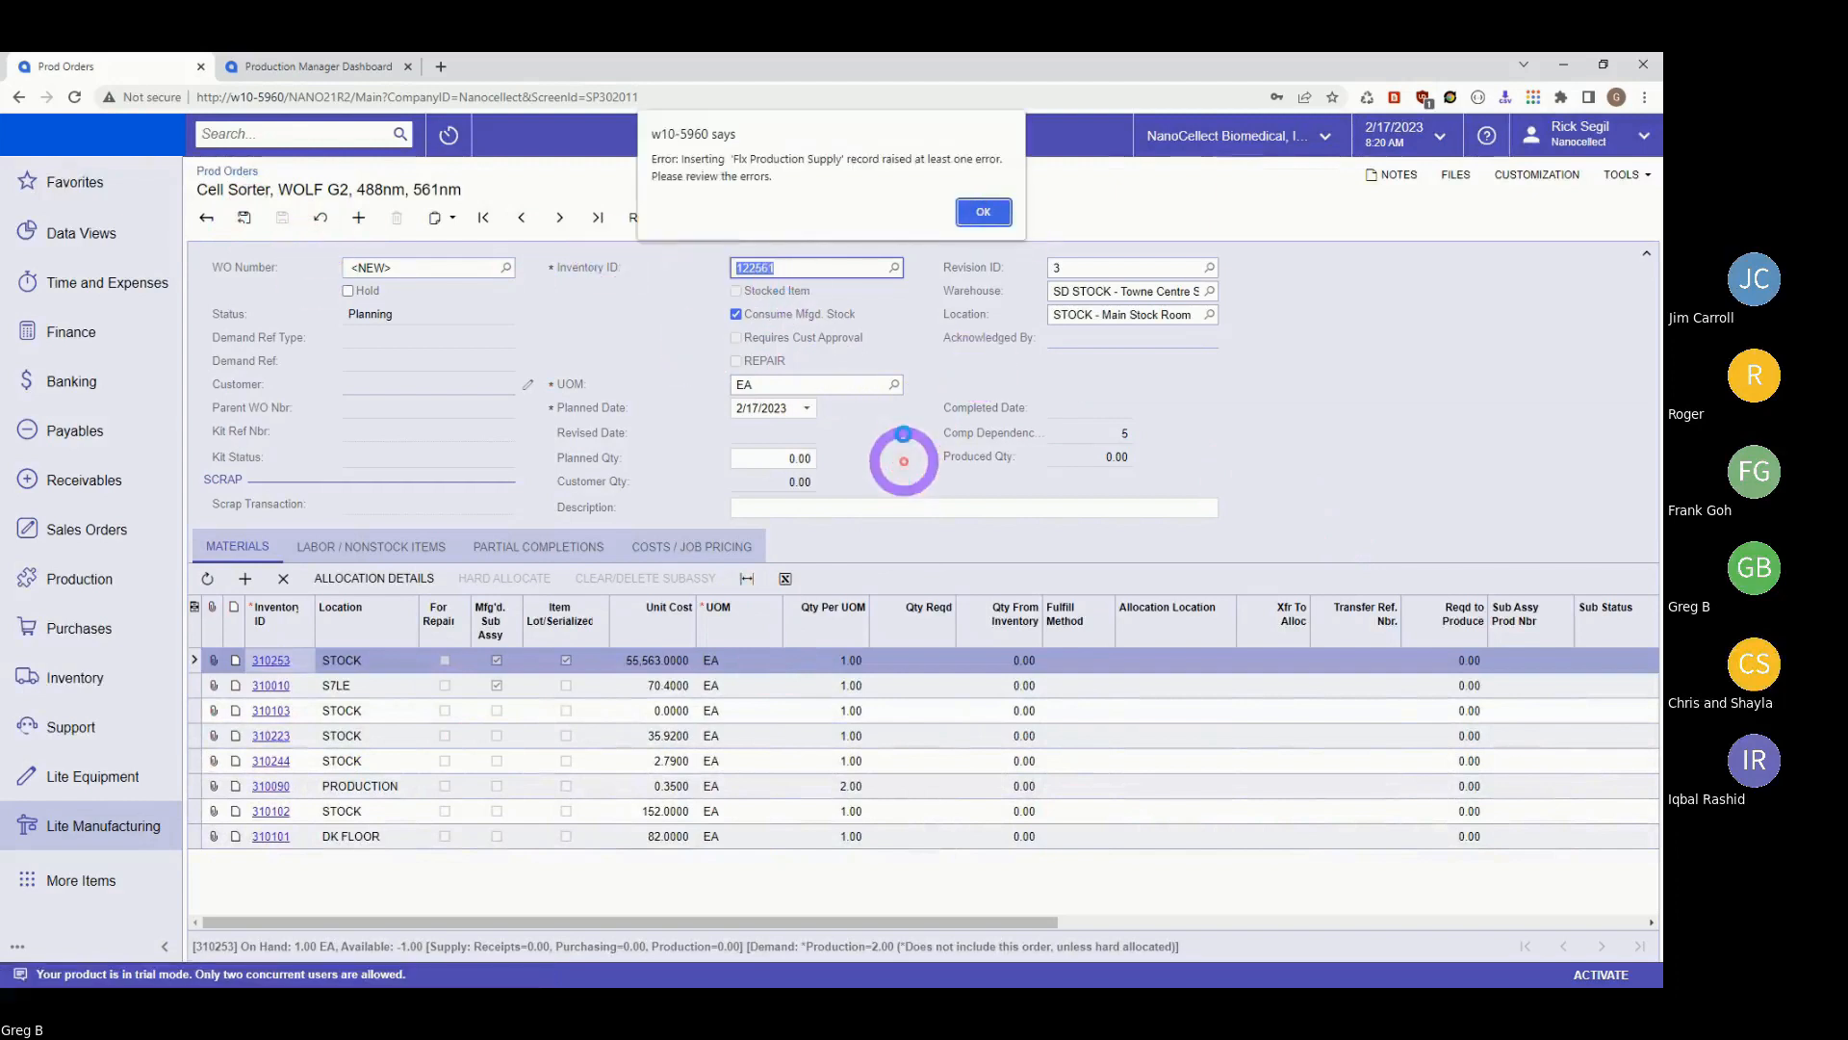
Dismiss the supply error, set Planned Qty to 3, and save the order as 009426.
left_click(983, 211)
left_click(782, 457)
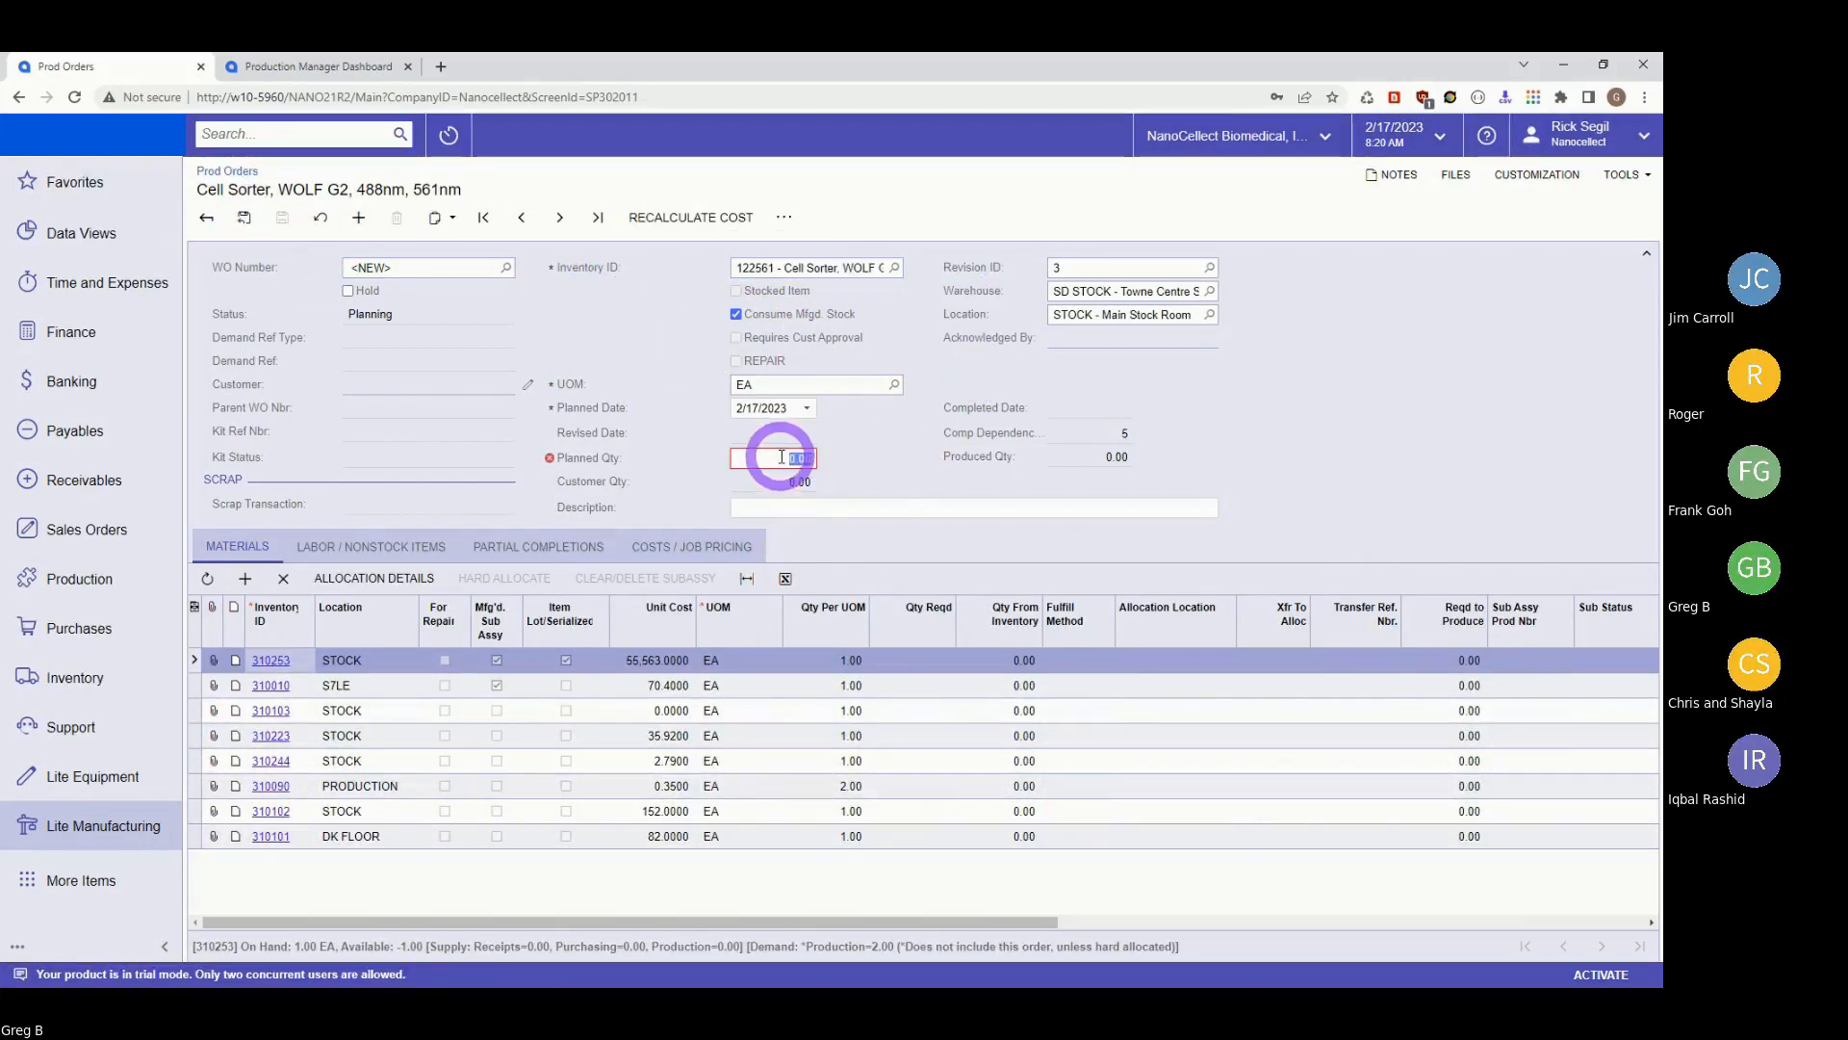
type("1")
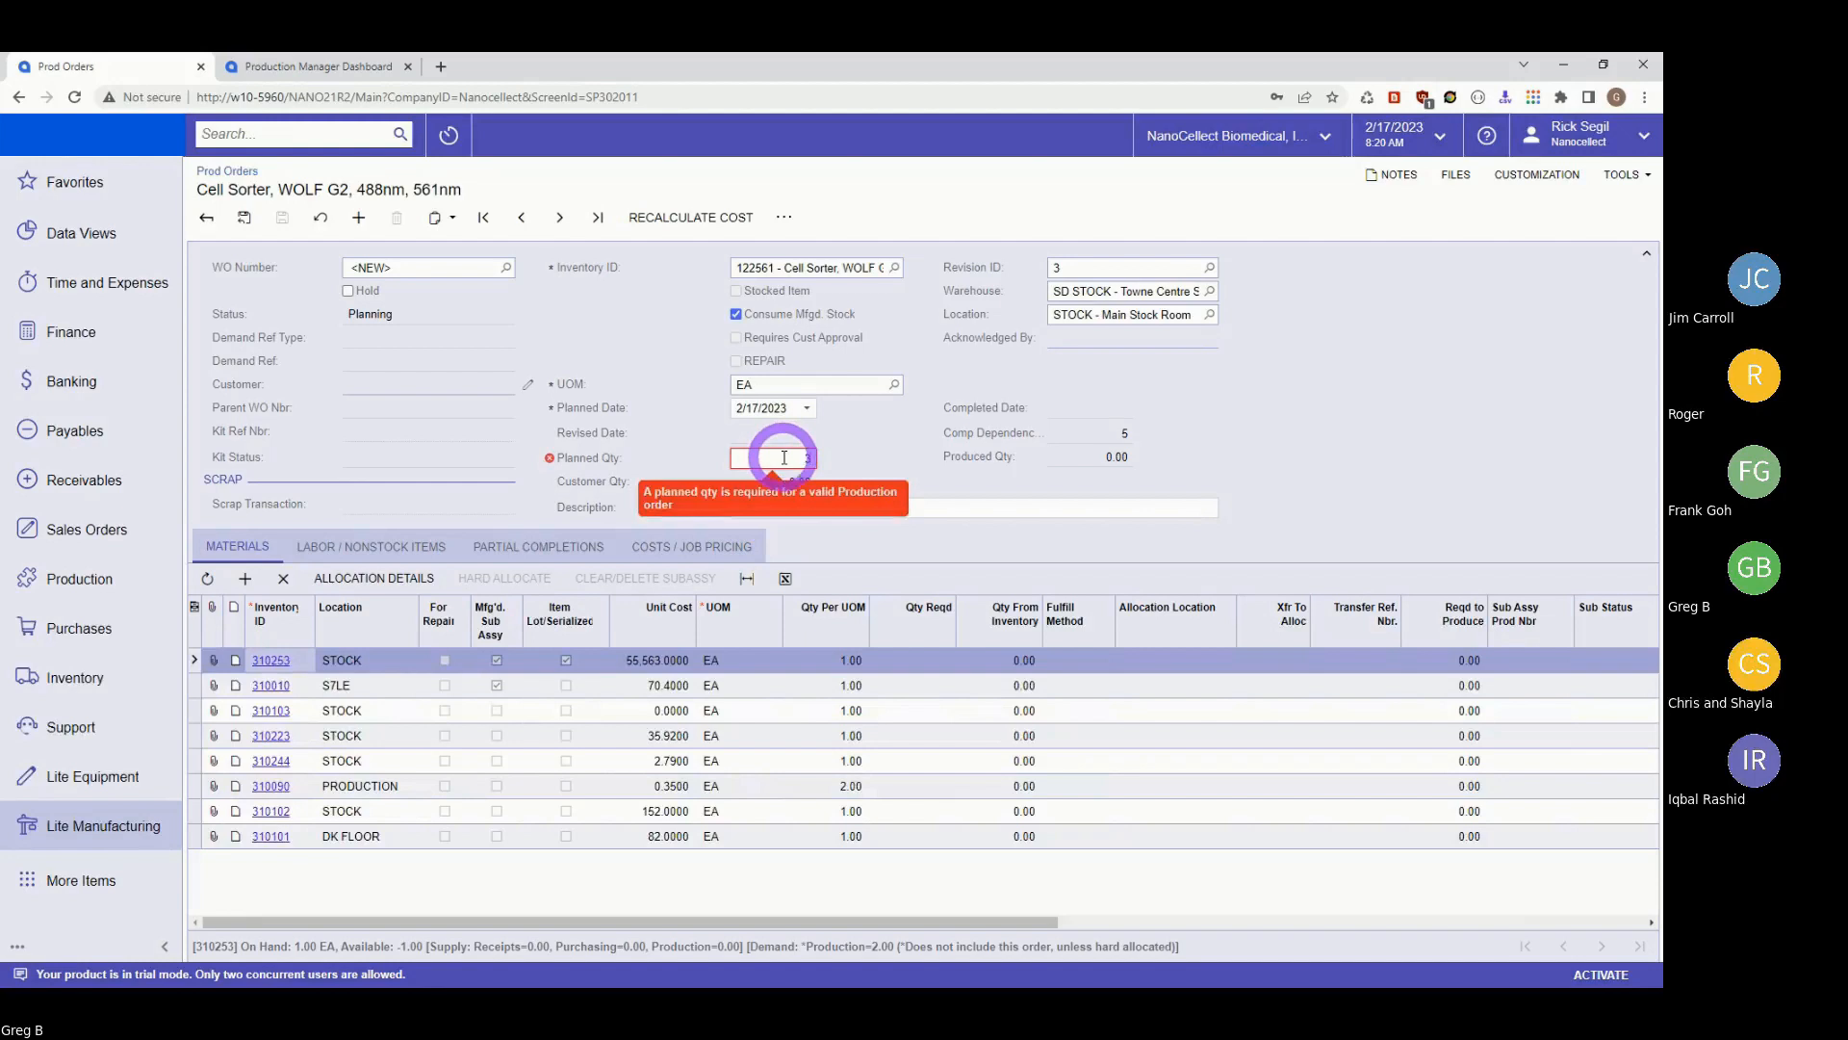
key("Tab")
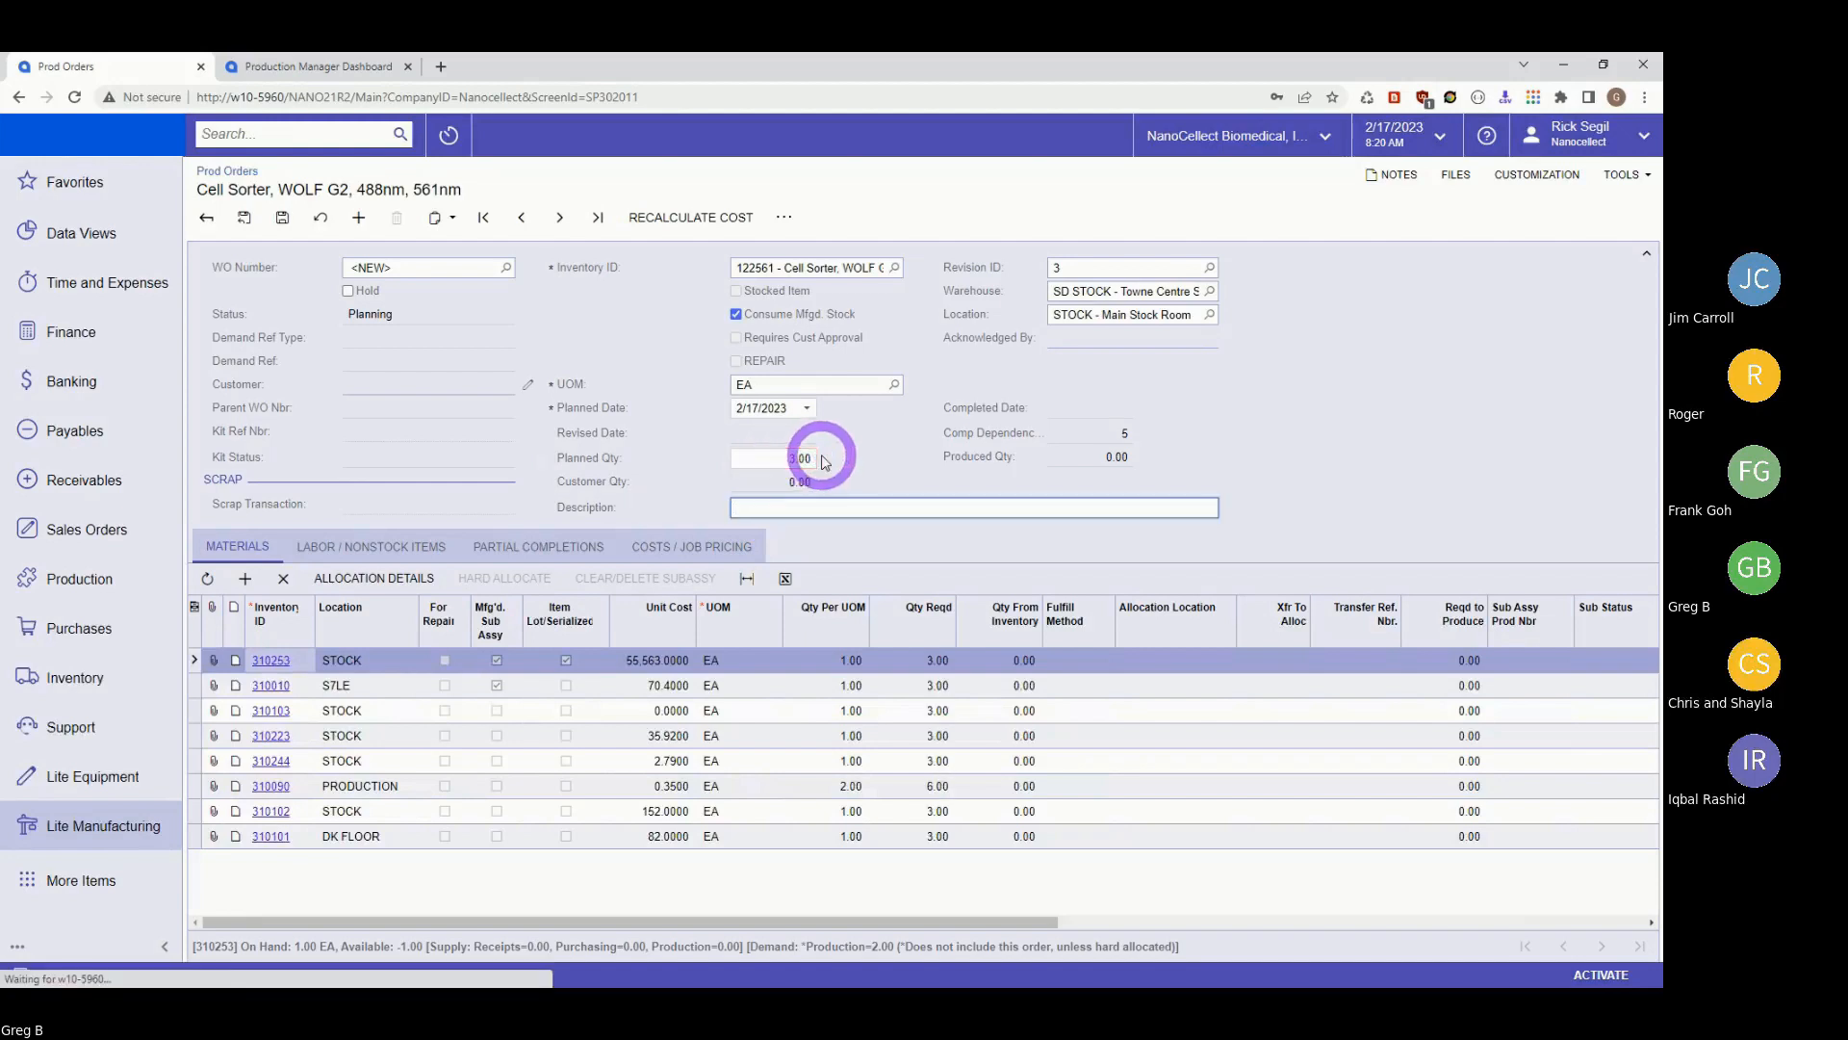
left_click(283, 220)
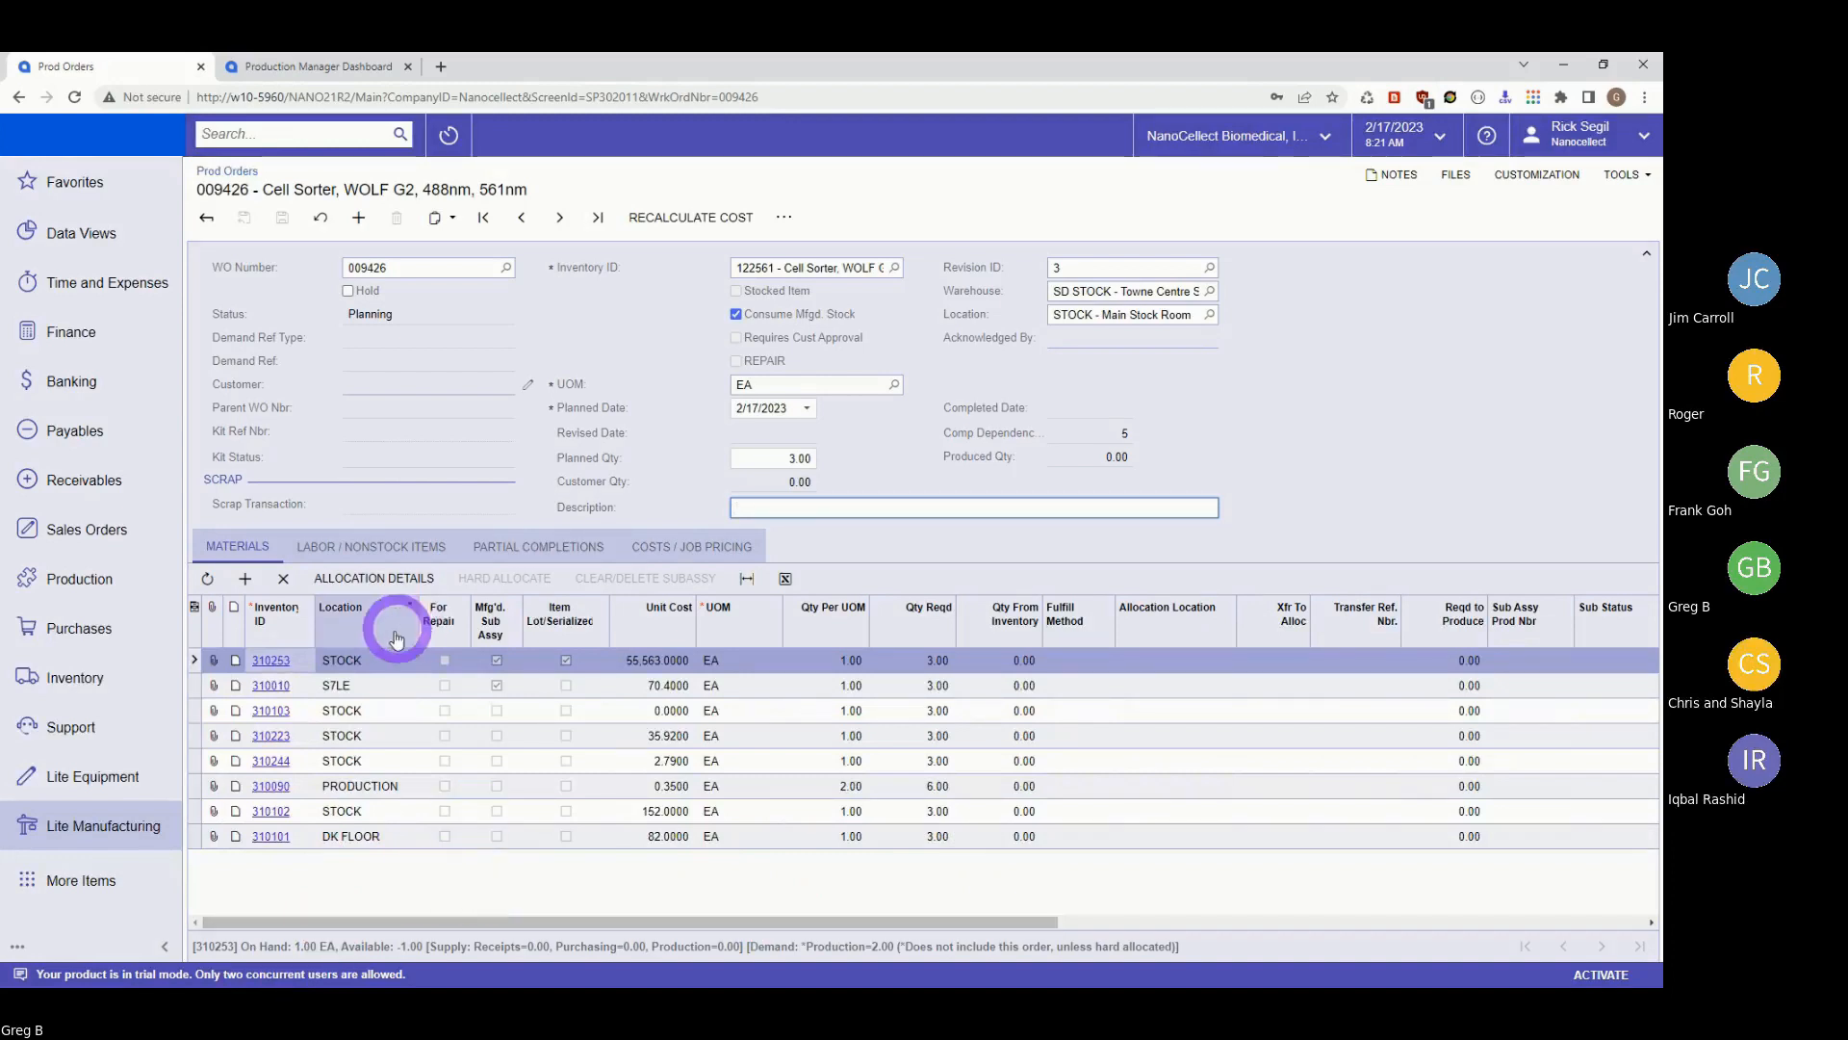
left_click(365, 548)
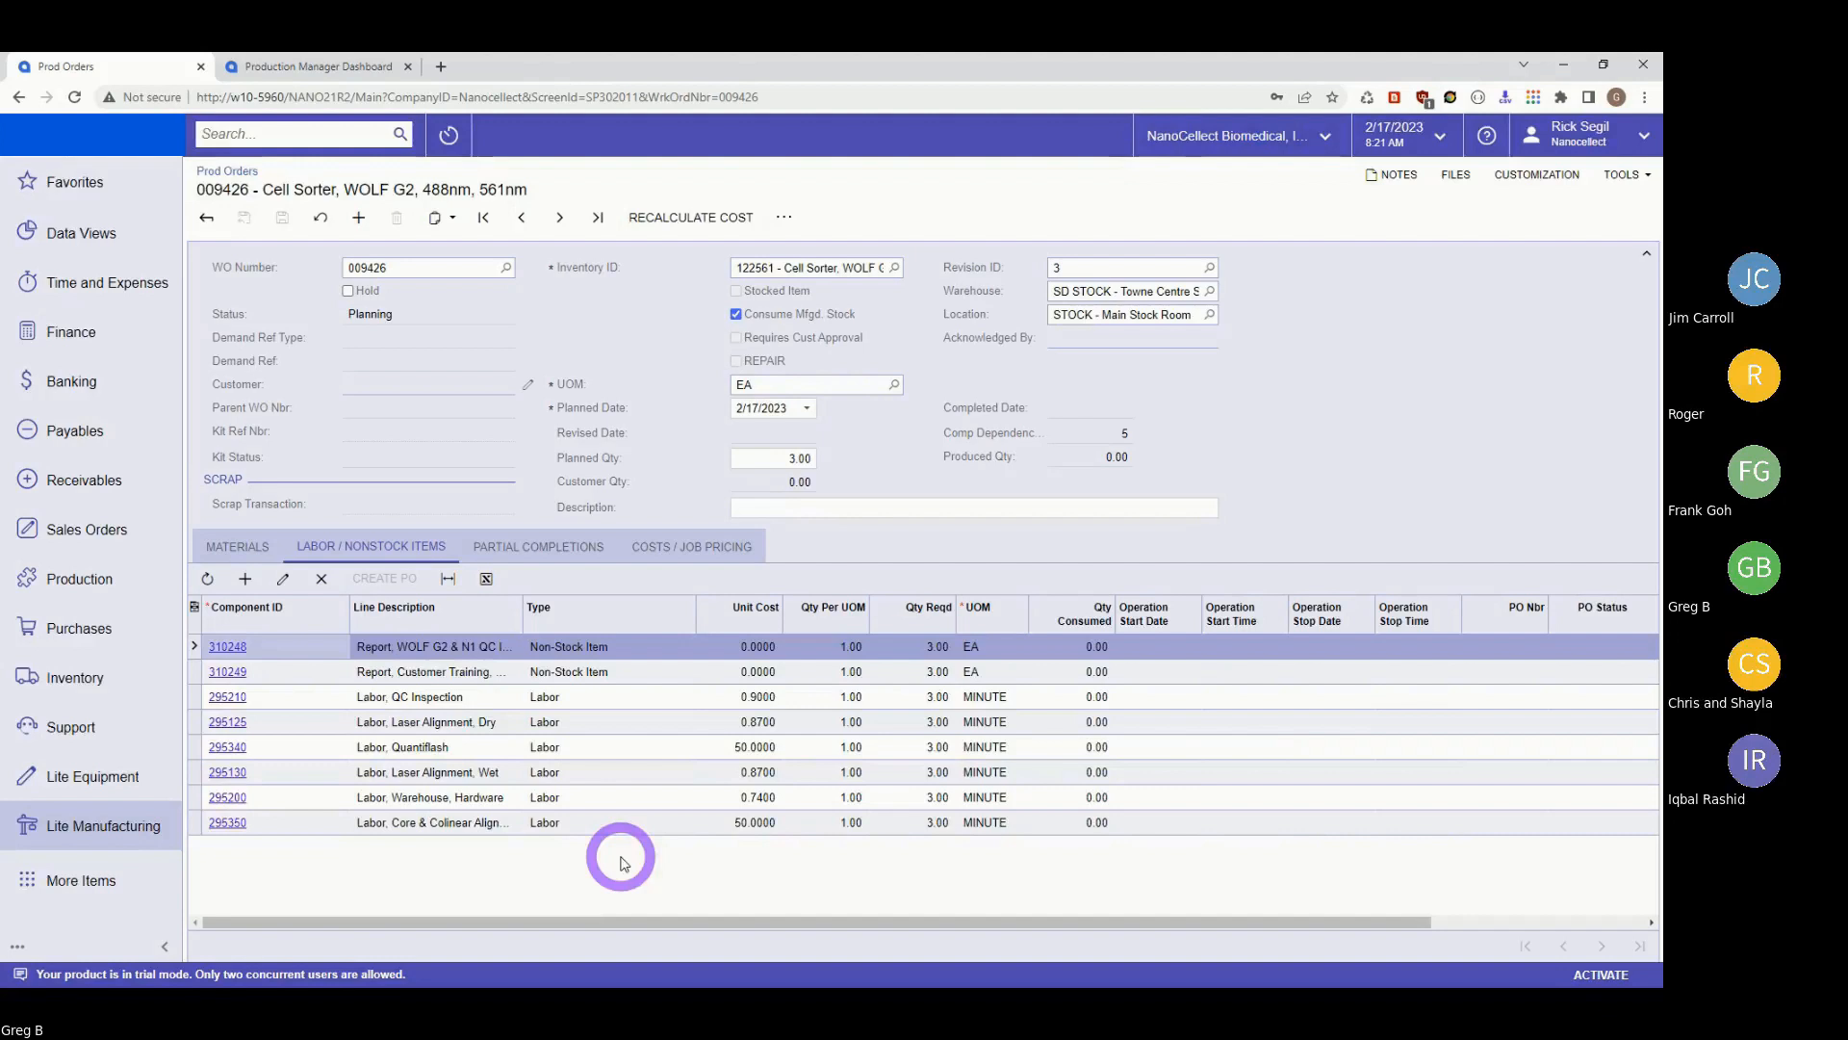
left_click(241, 546)
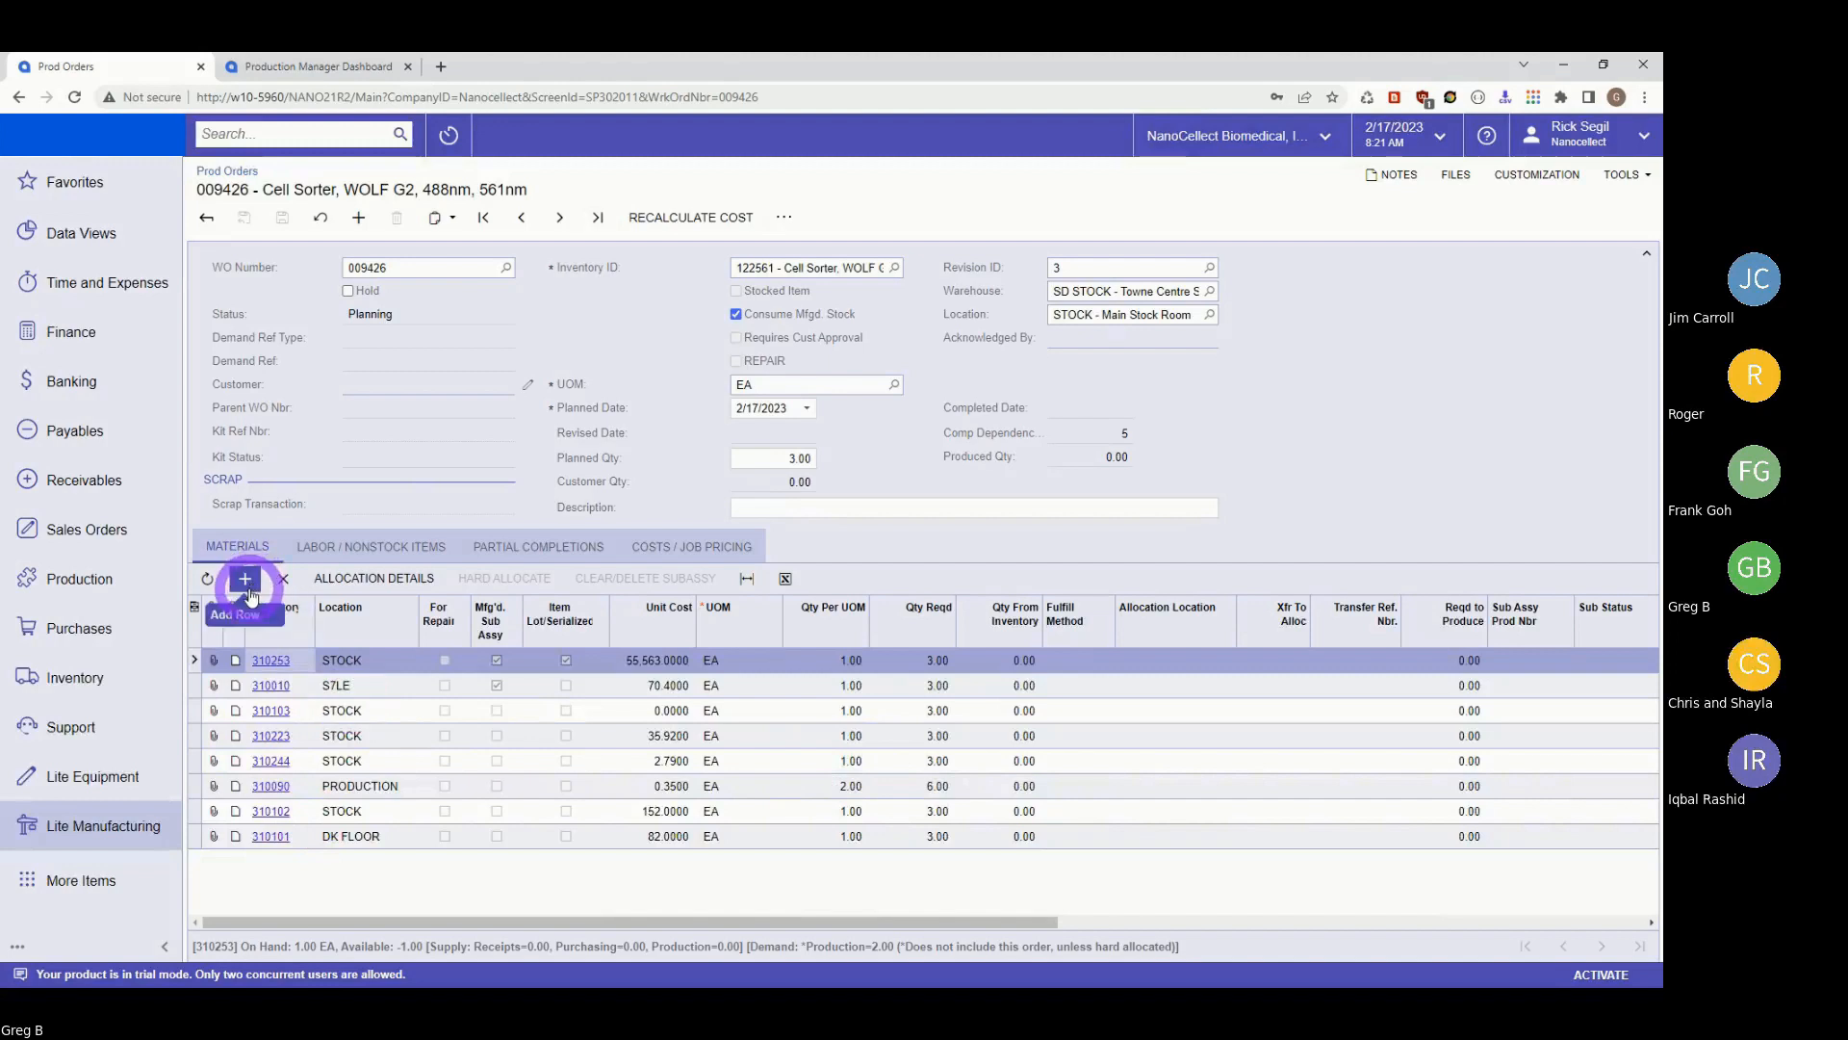
Set material 310102 to 5 per unit, 15.00 EA in total, and save order 009426.
left_click(822, 810)
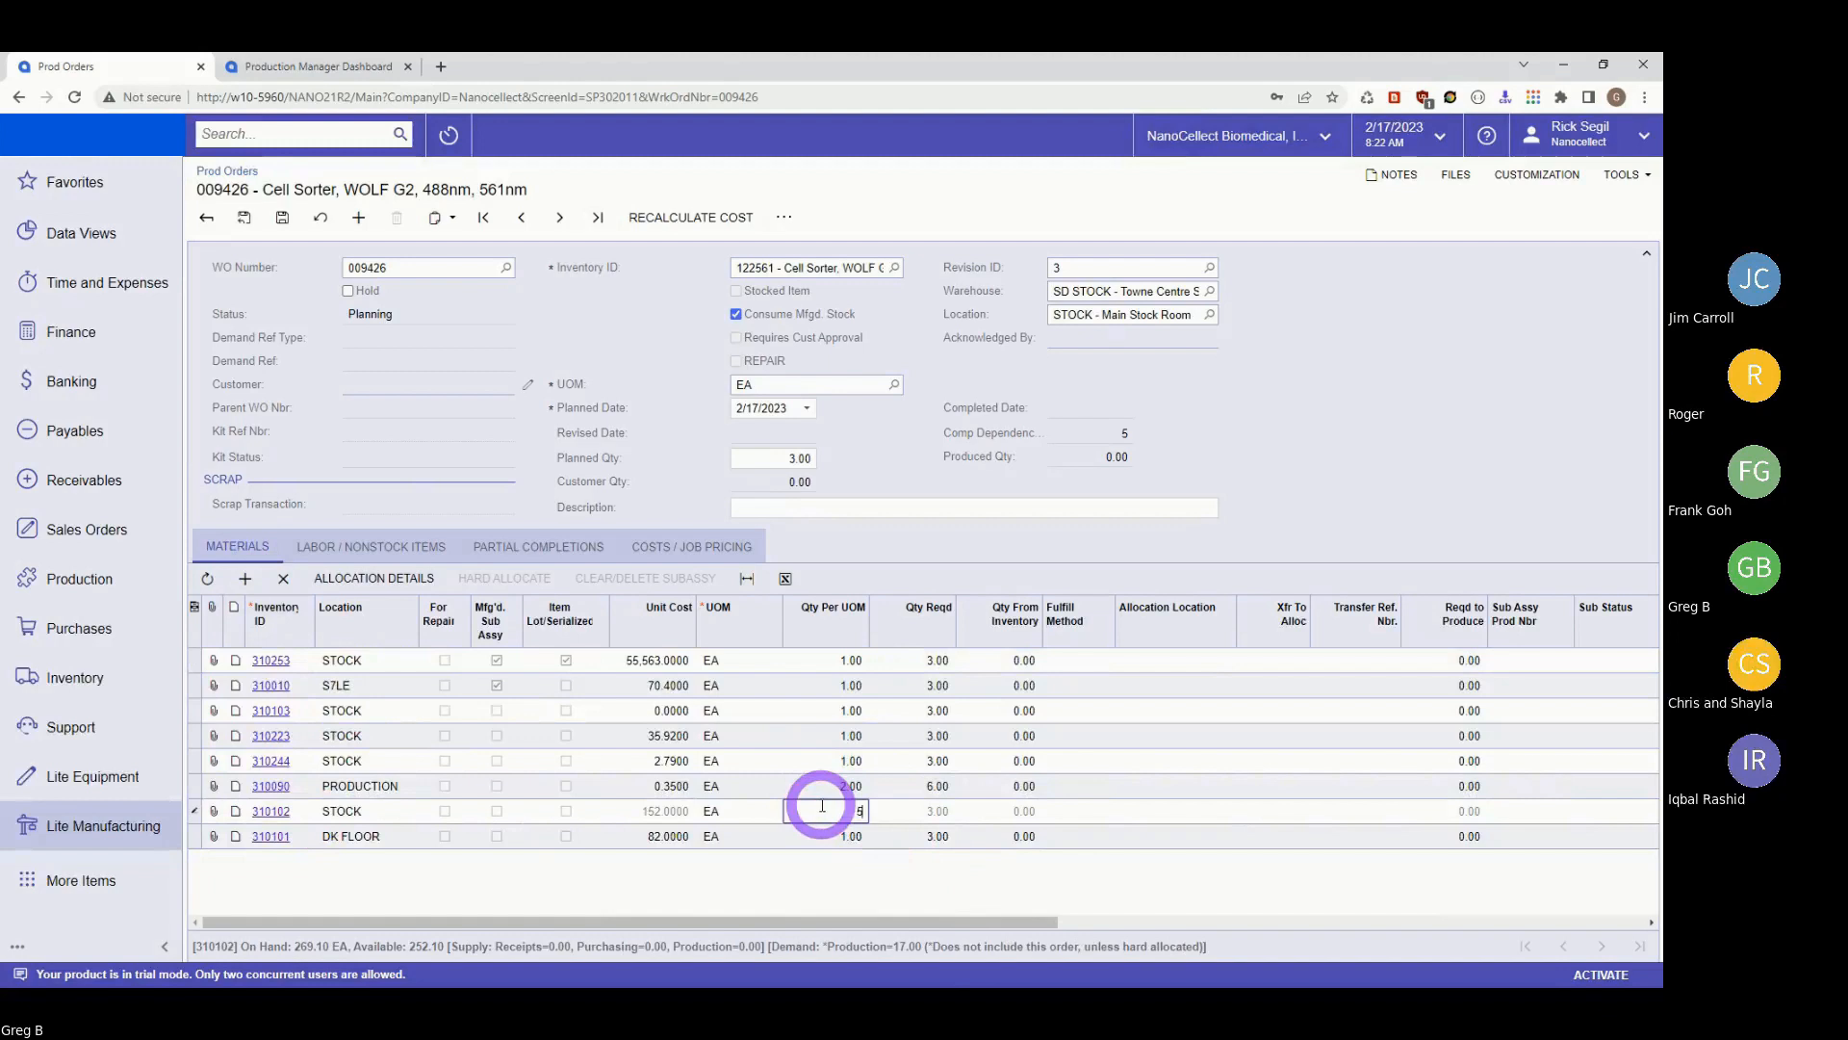
key("Tab")
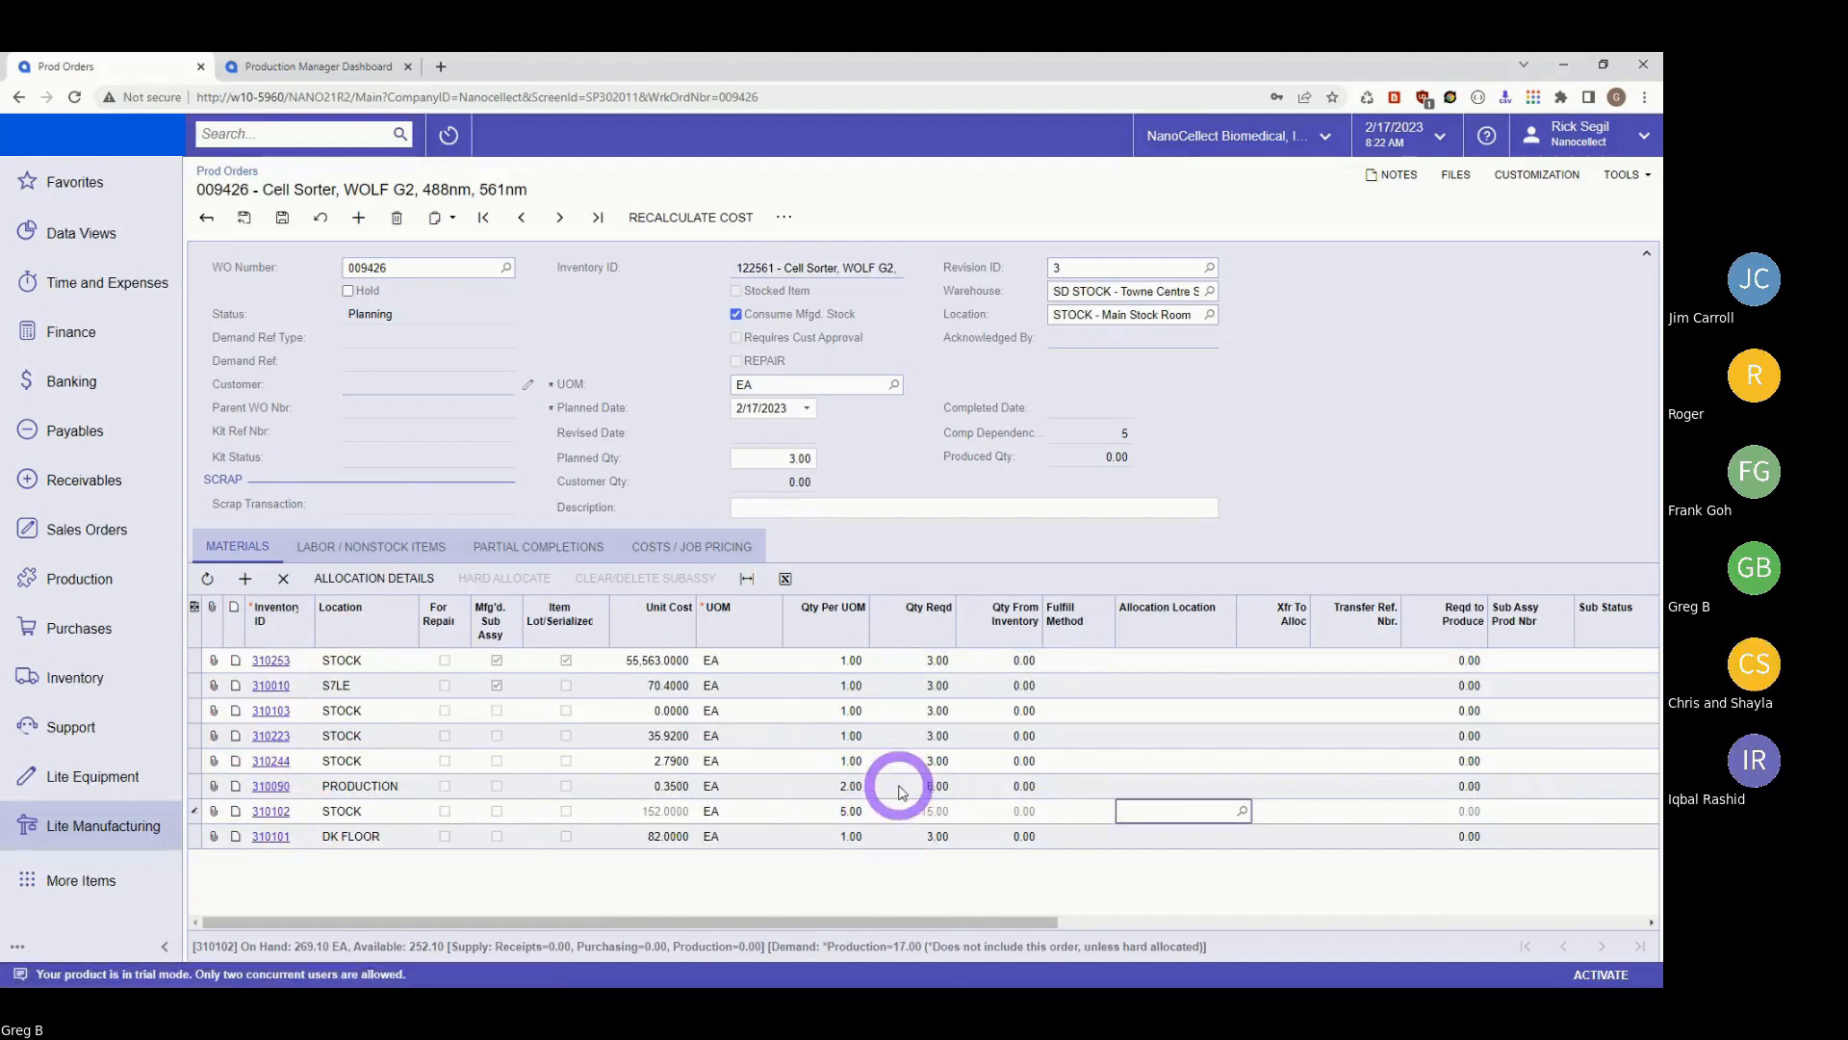
left_click(285, 217)
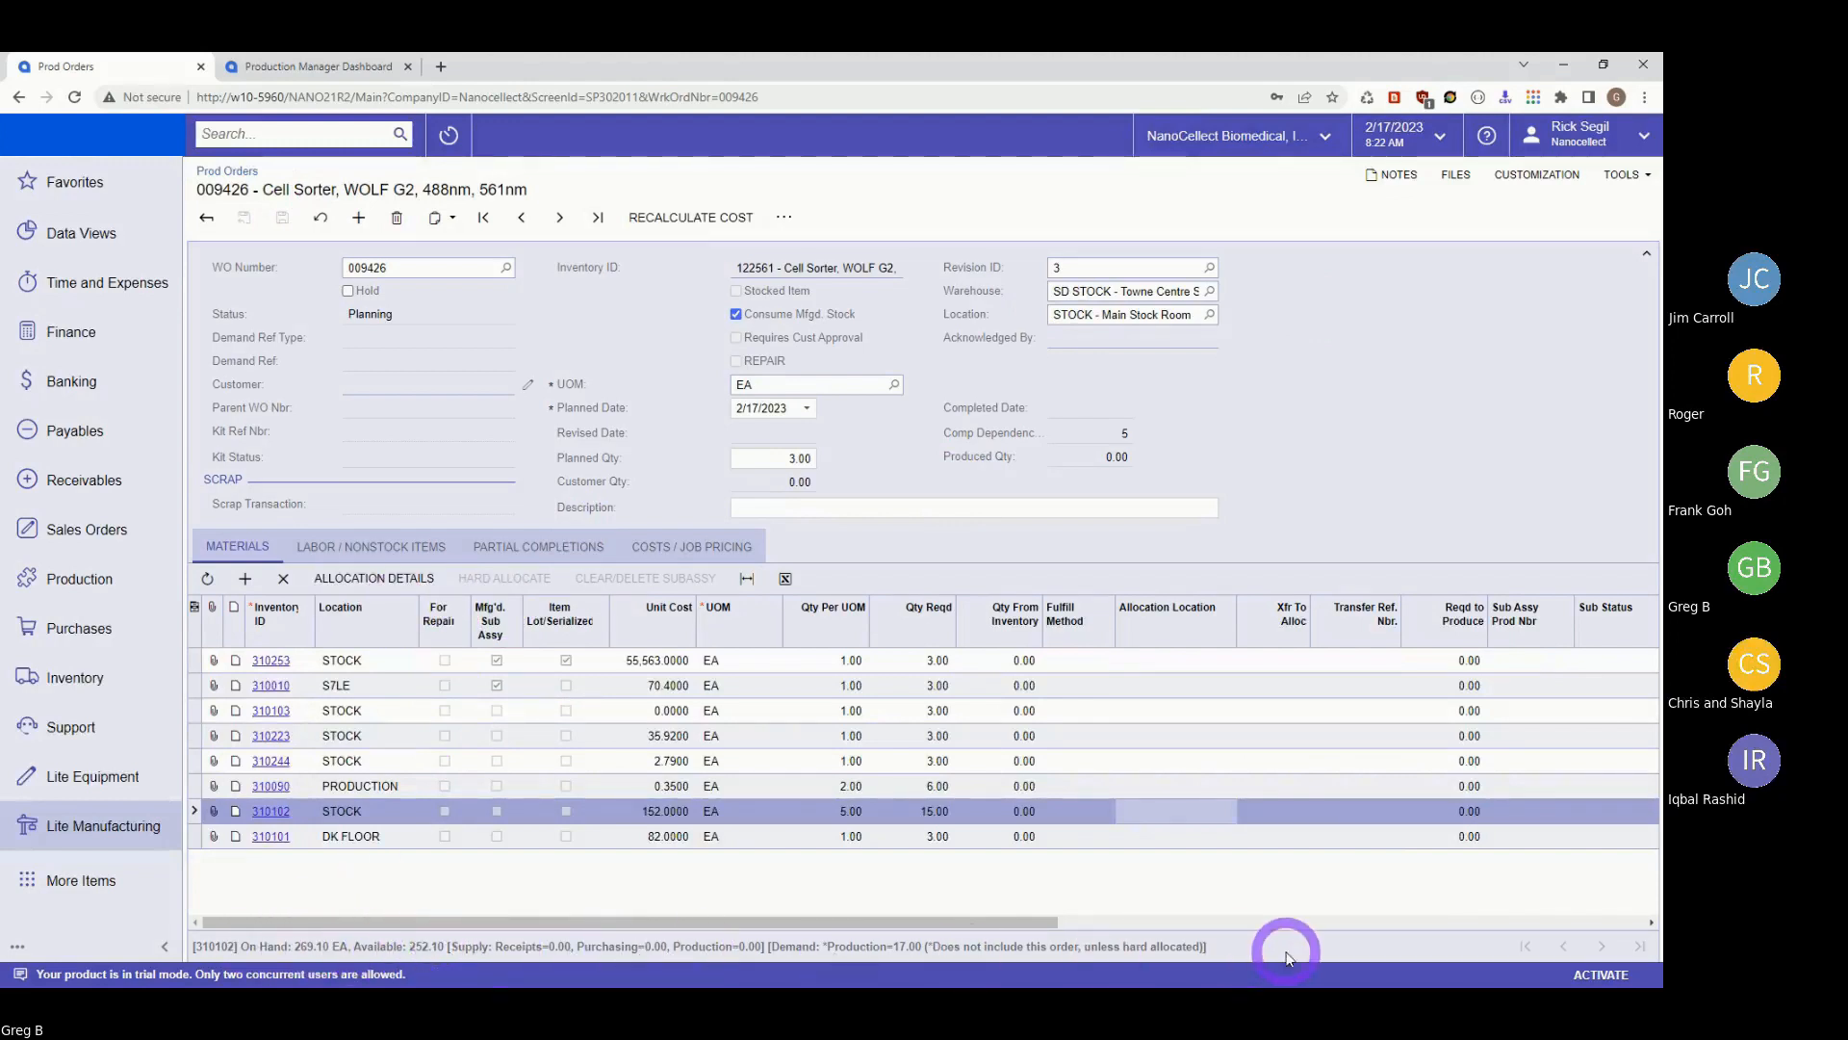
View material 310102's allocation details by plan type: 269.10 on hand, 252.10 available.
left_click(370, 574)
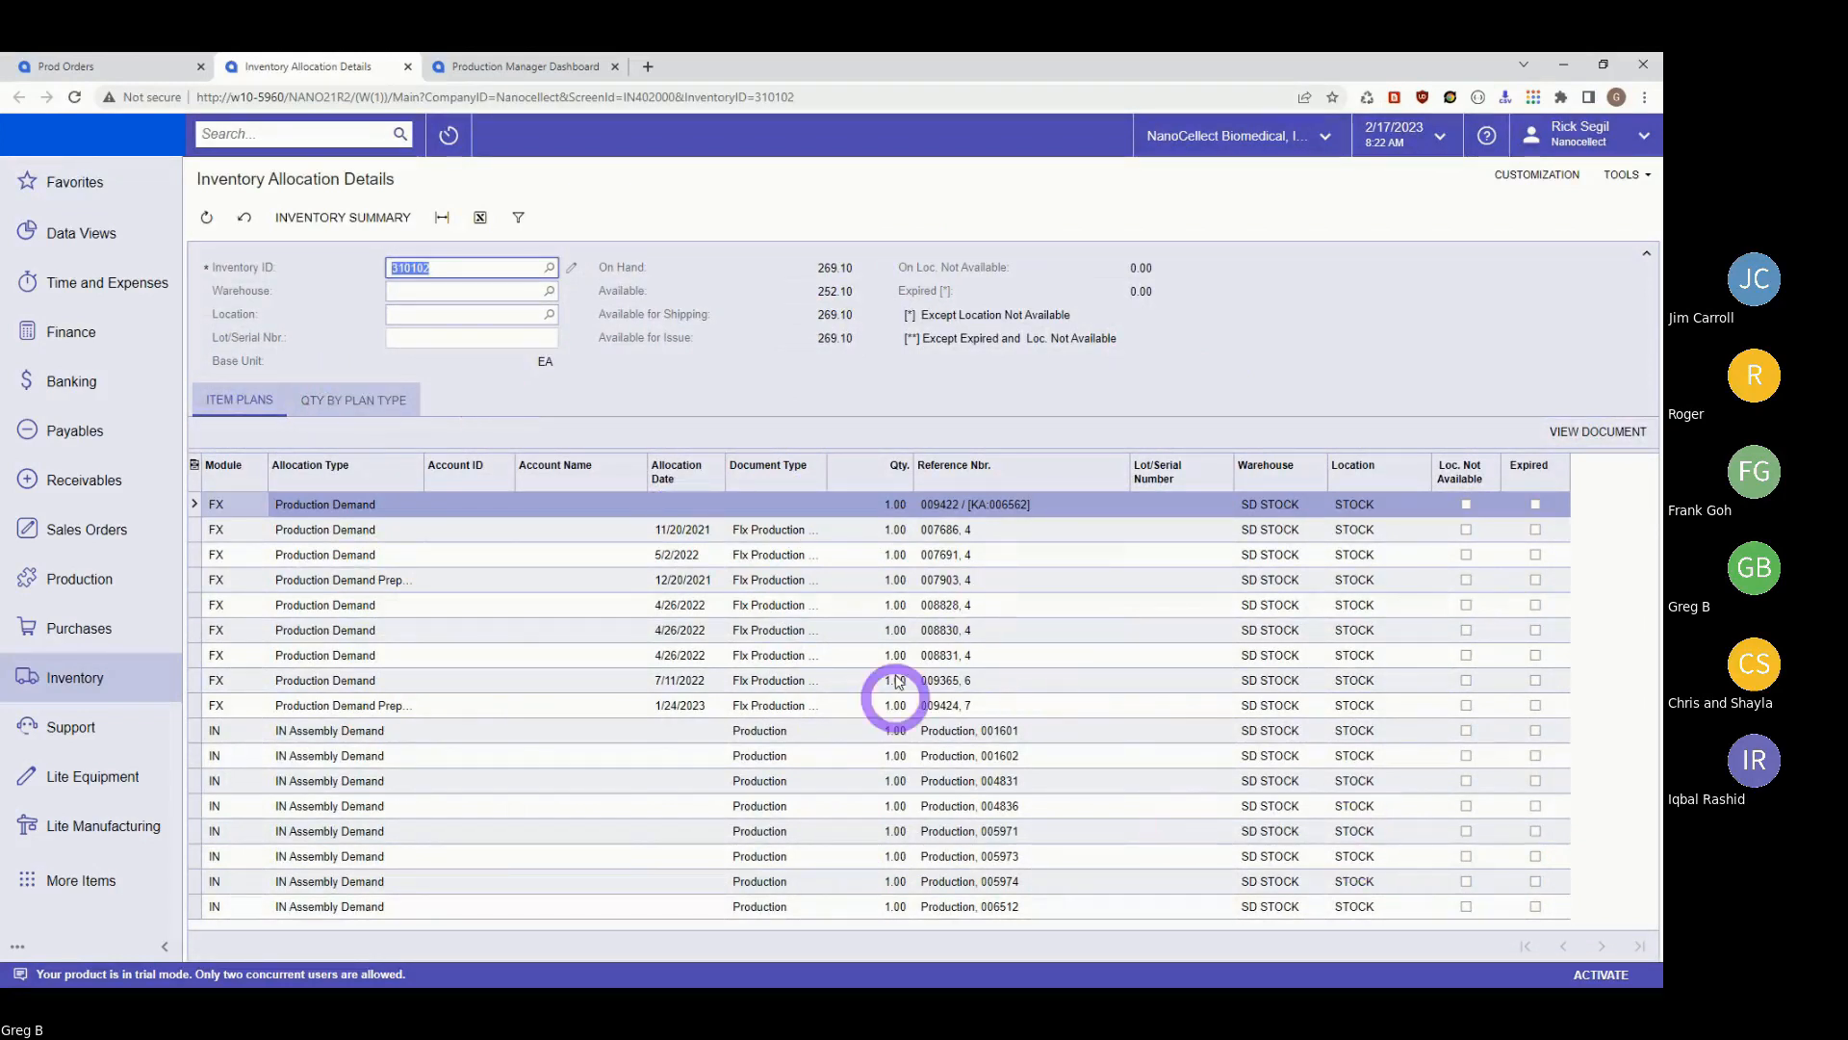
left_click(354, 399)
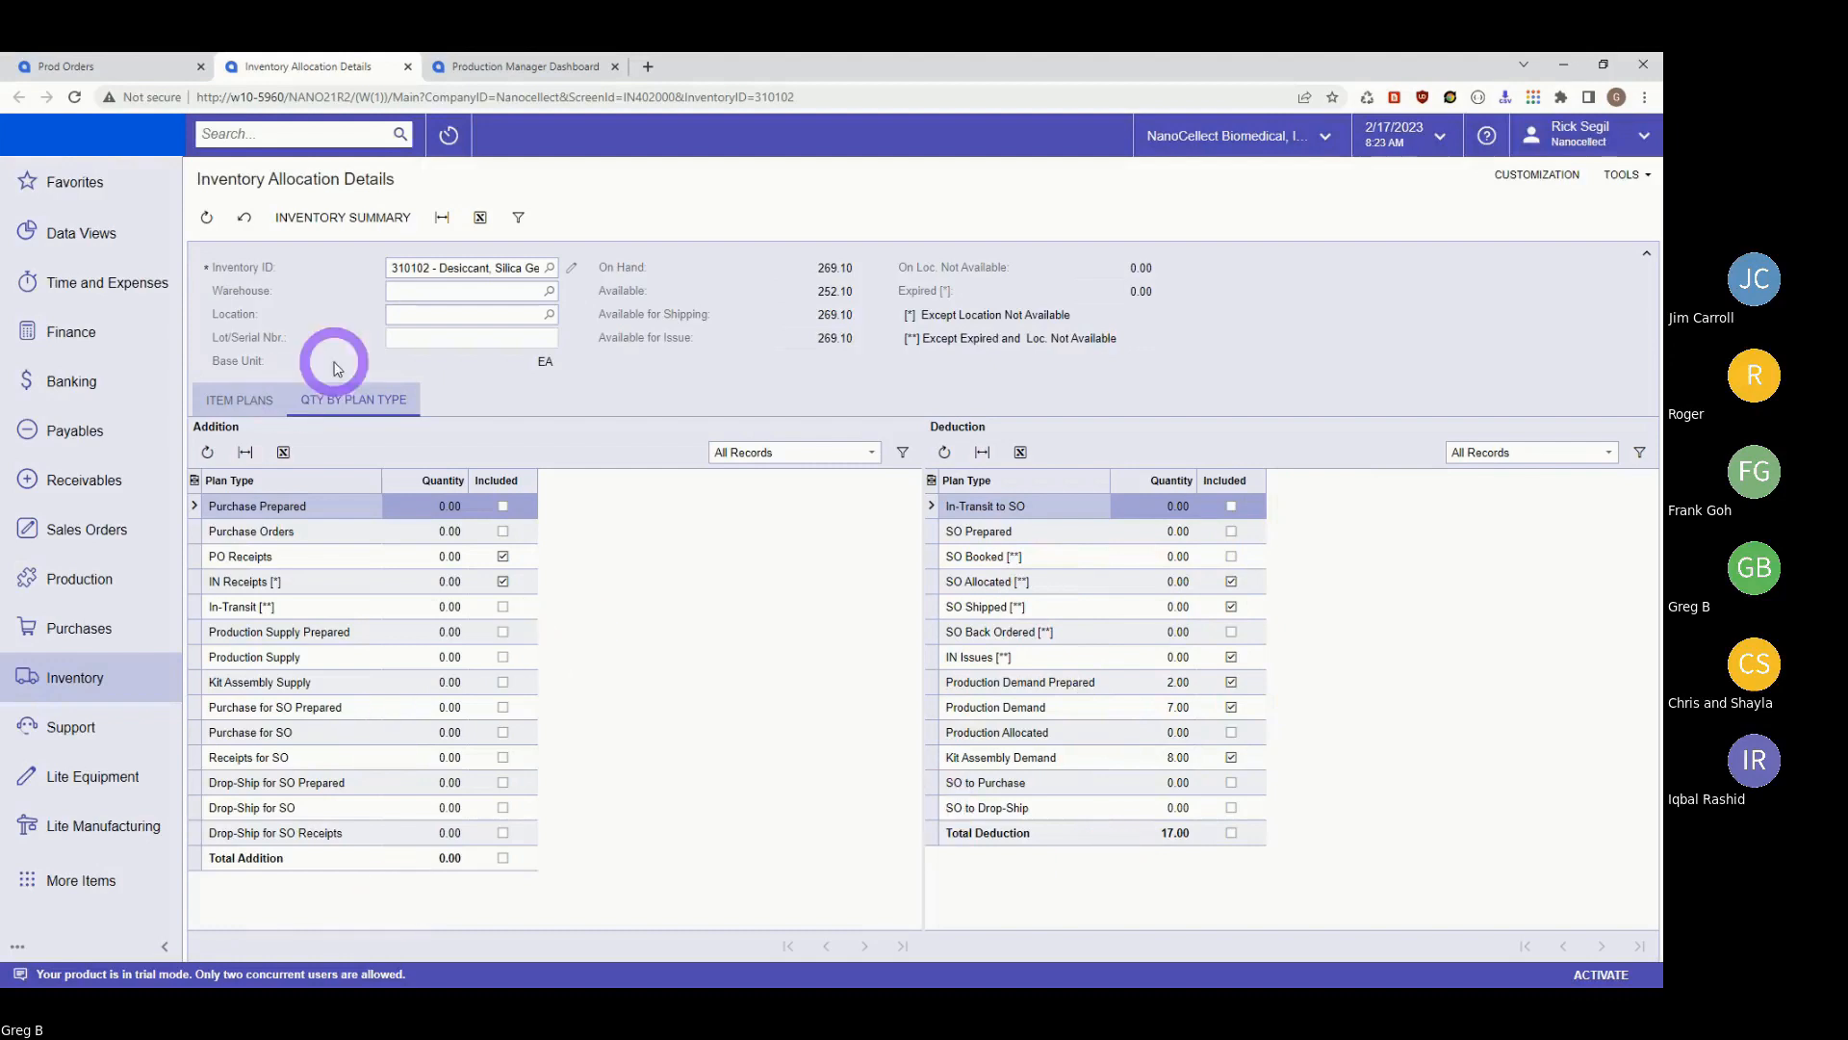
Close the allocation details and run Check Inventory on order 009426's materials.
left_click(409, 67)
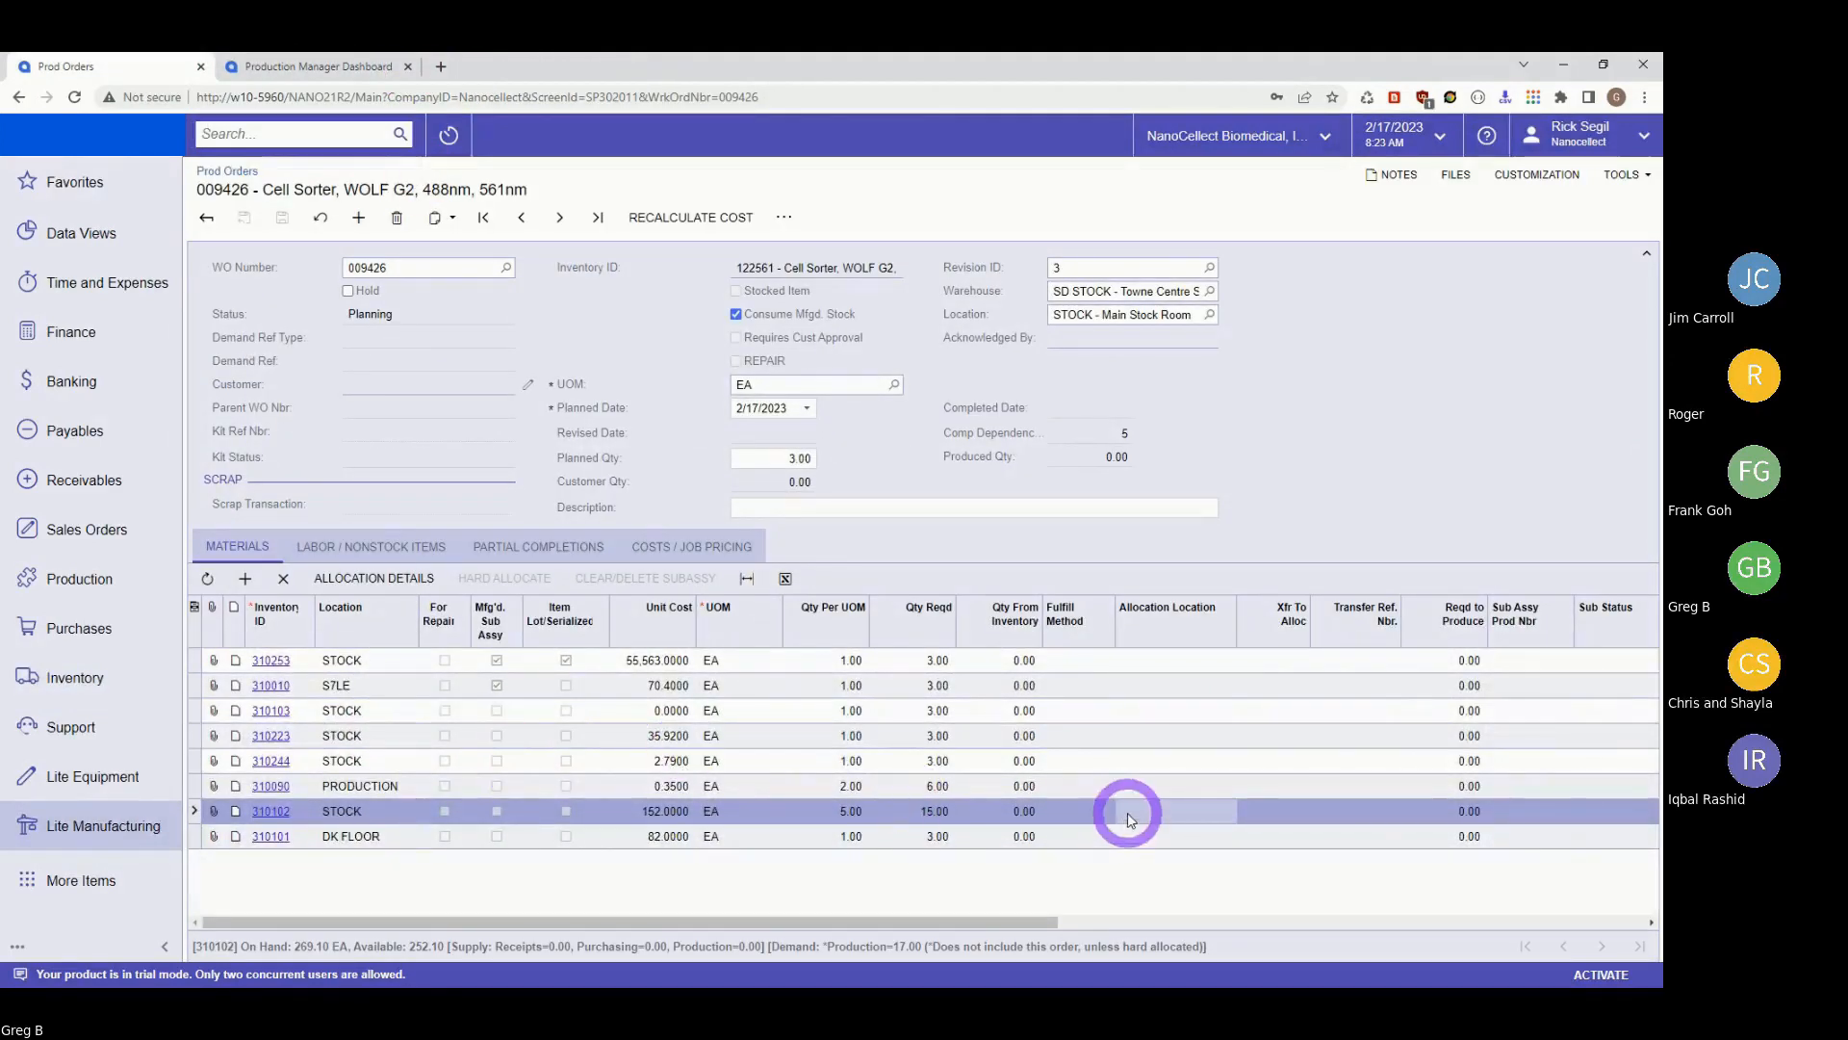
left_click(784, 218)
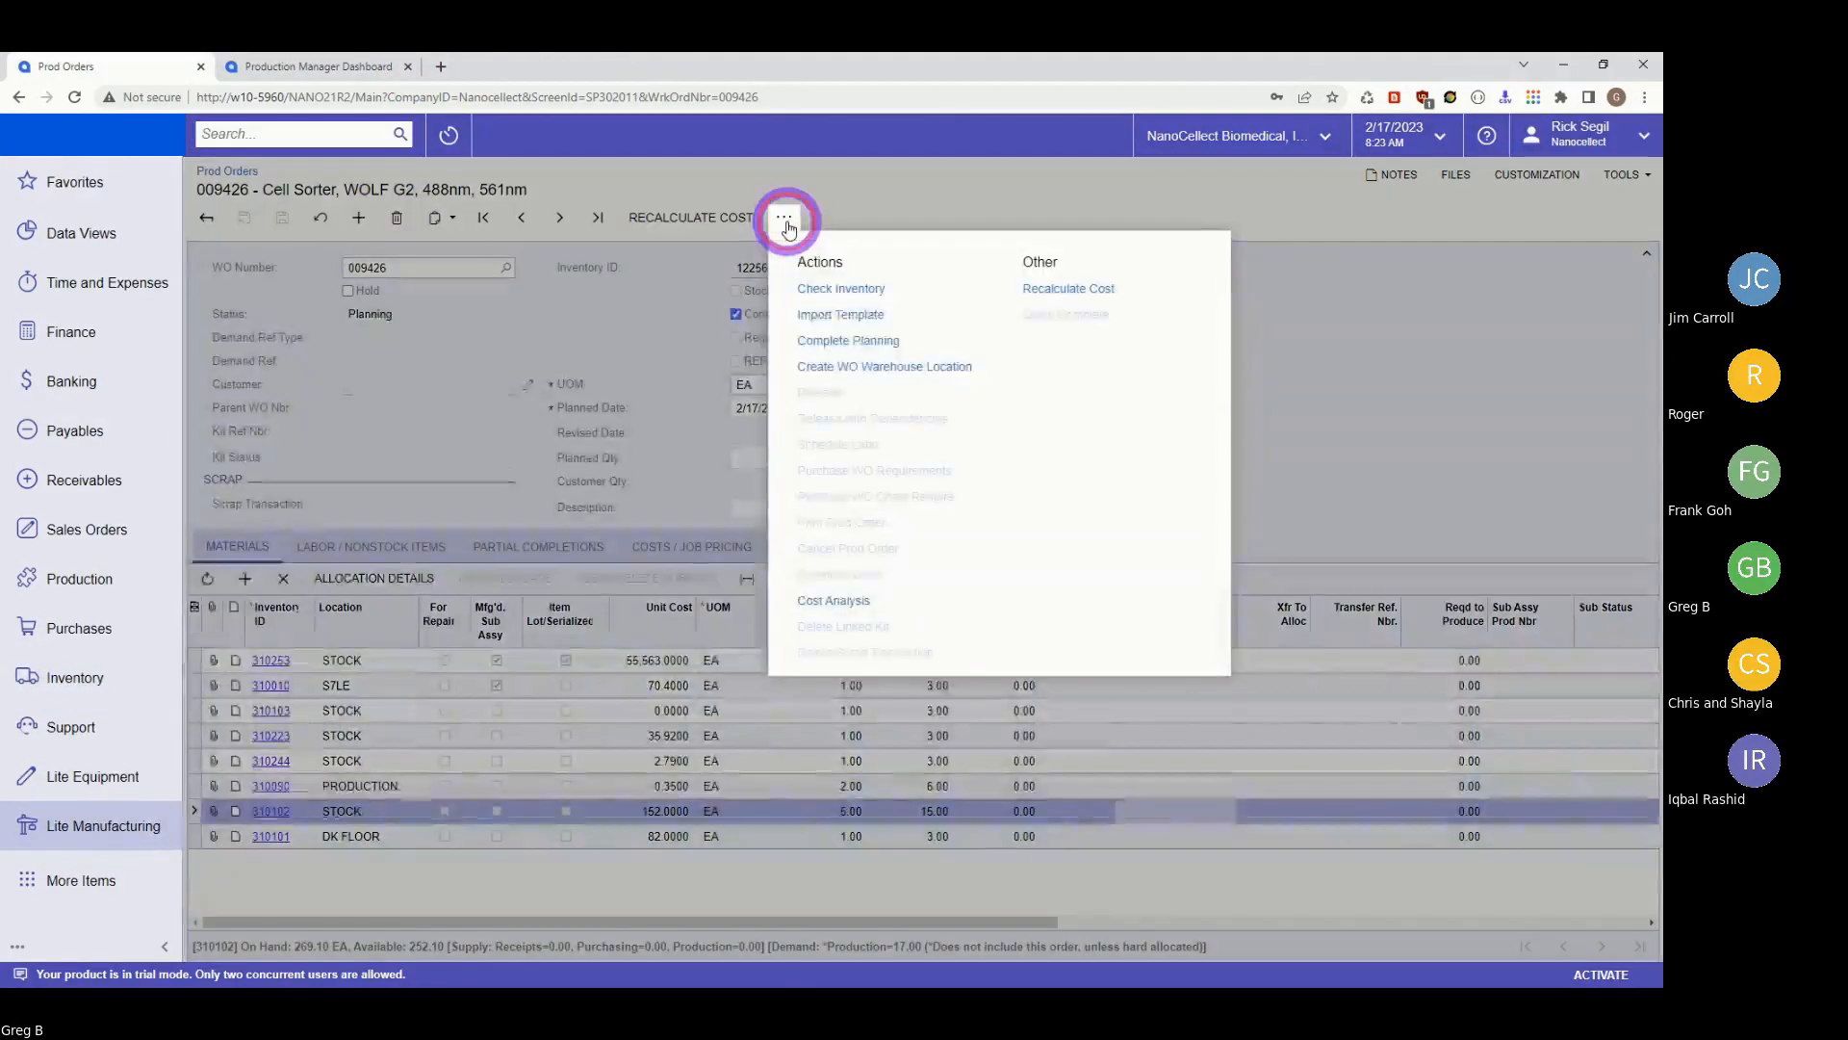
left_click(844, 291)
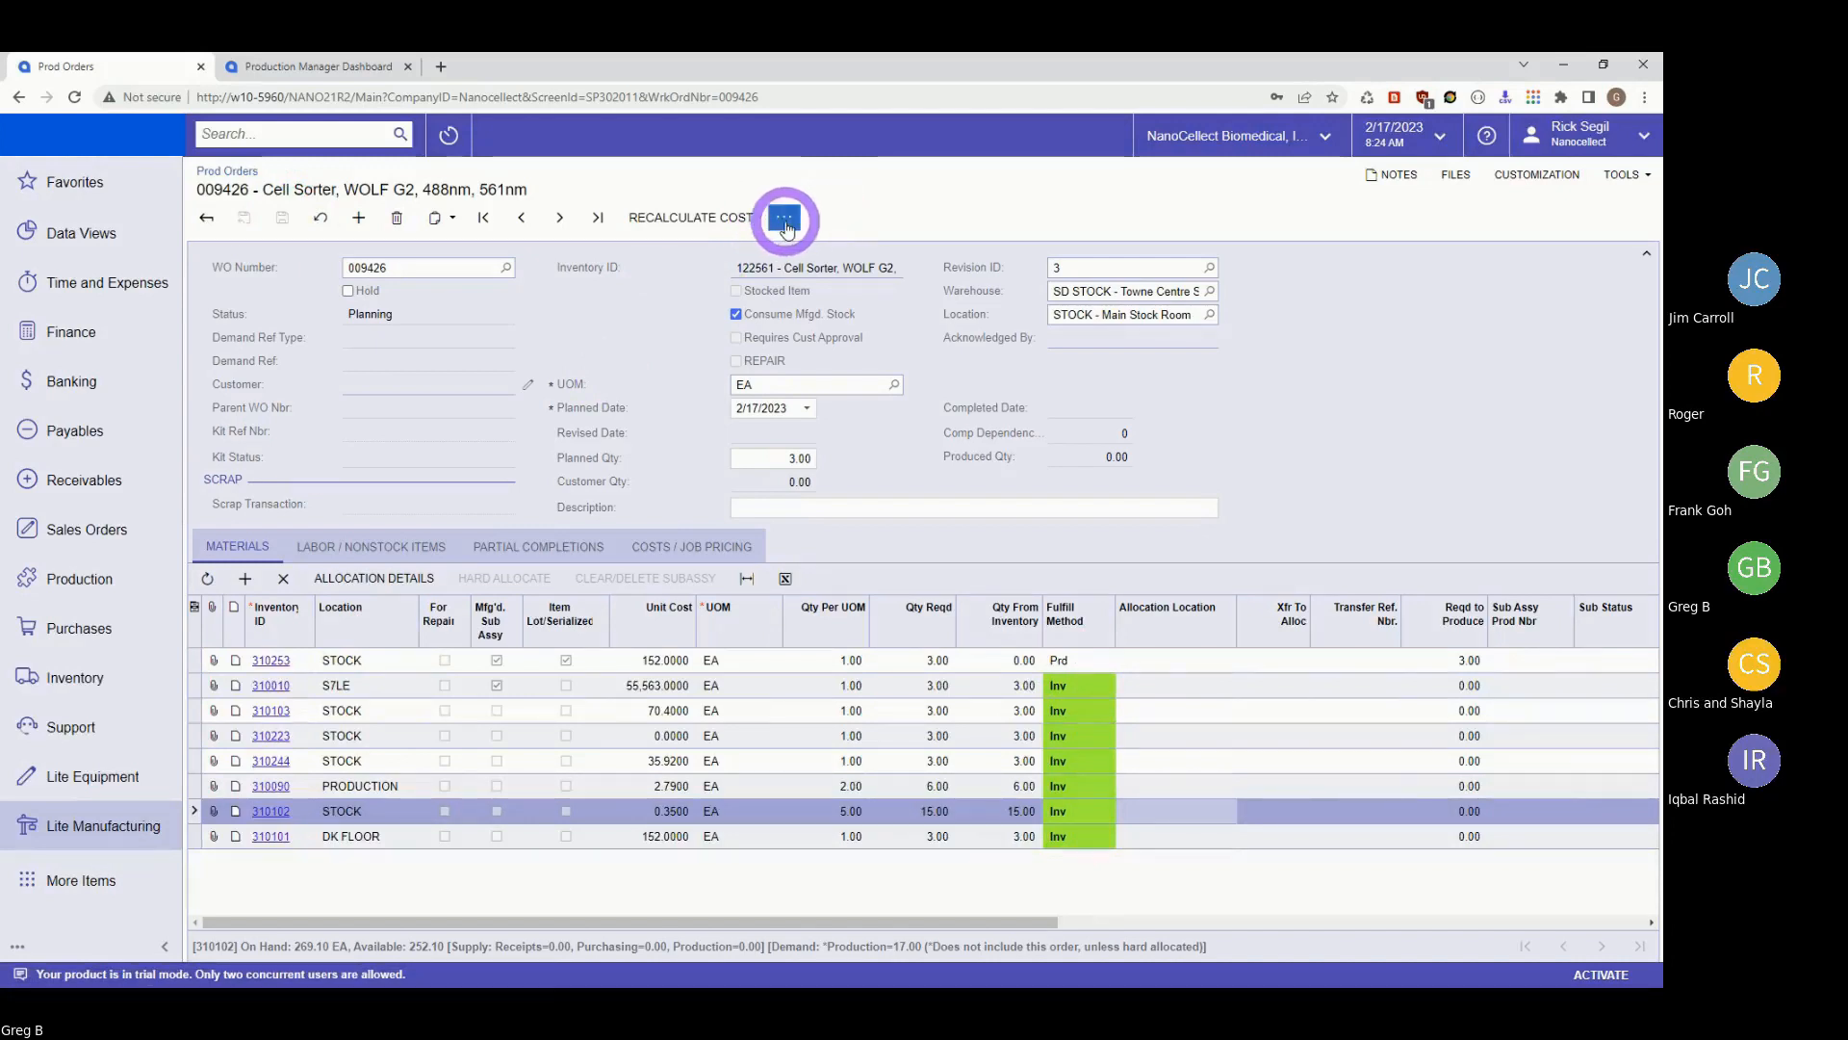
Complete planning on order 009426 and reveal subassembly order 009427 created for material 310253.
left_click(783, 217)
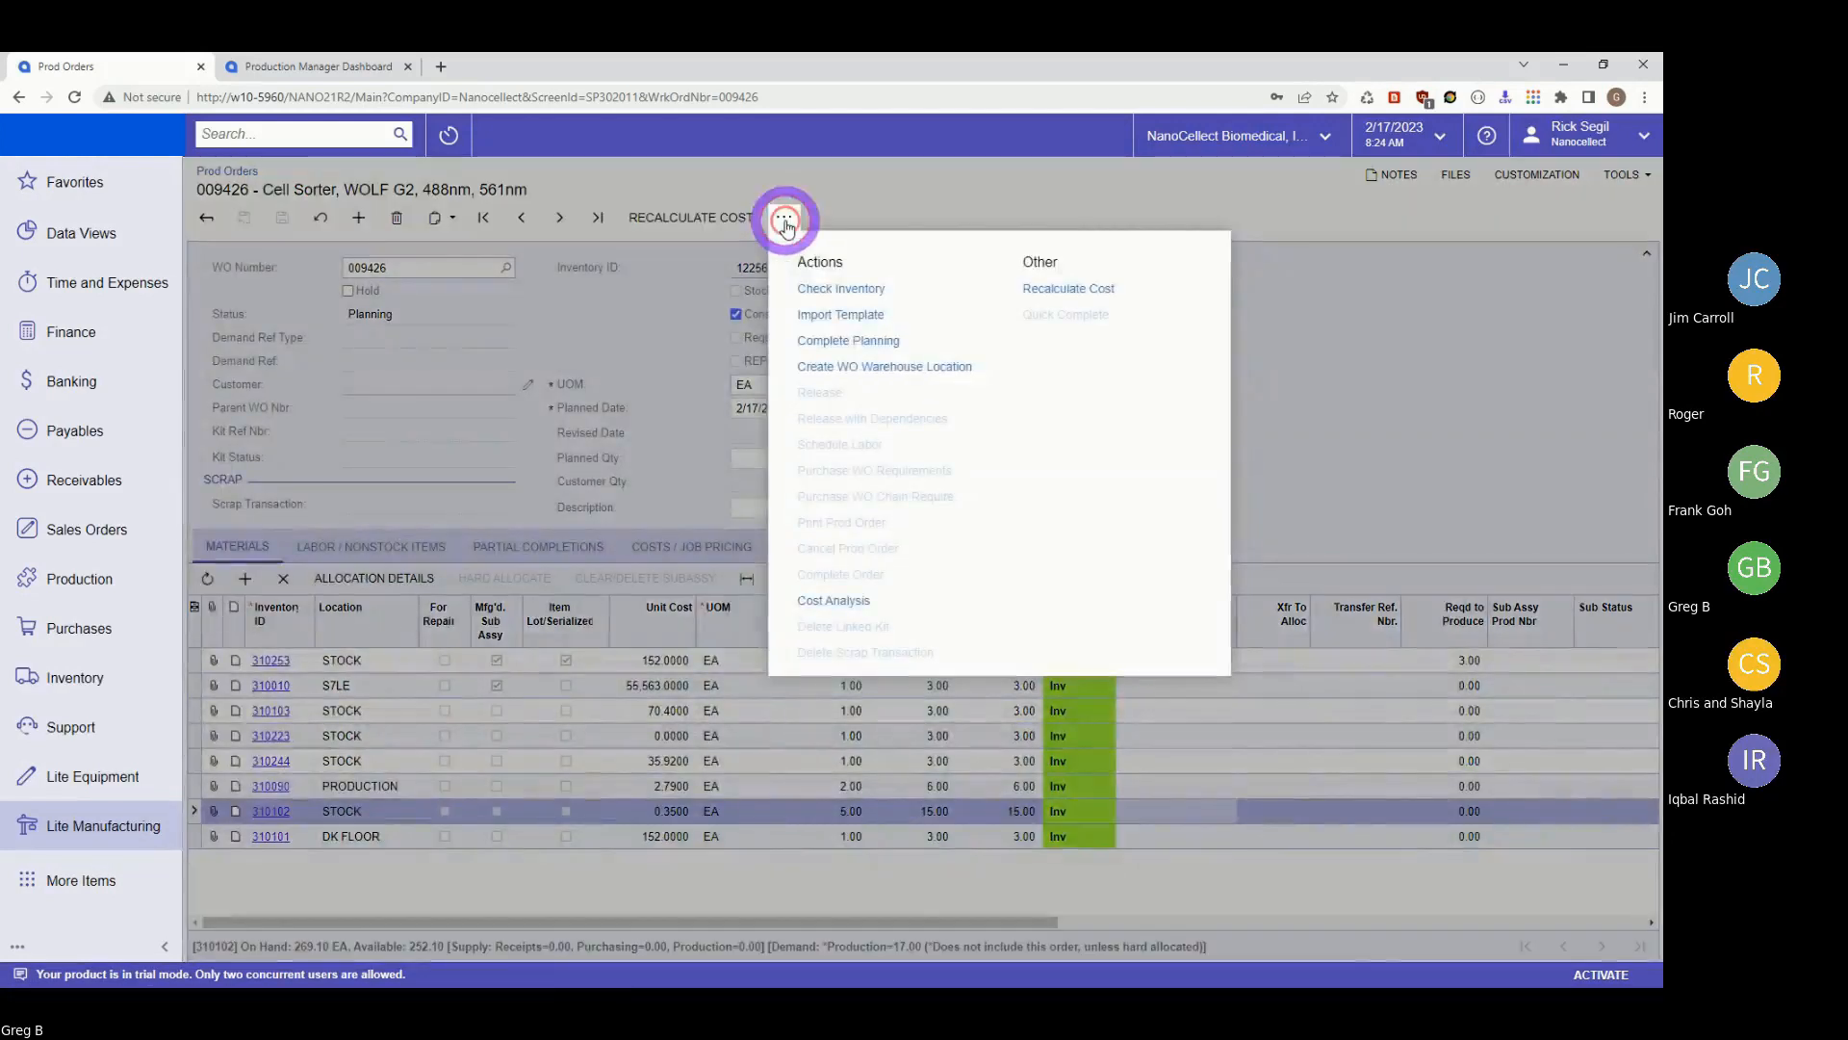
left_click(848, 340)
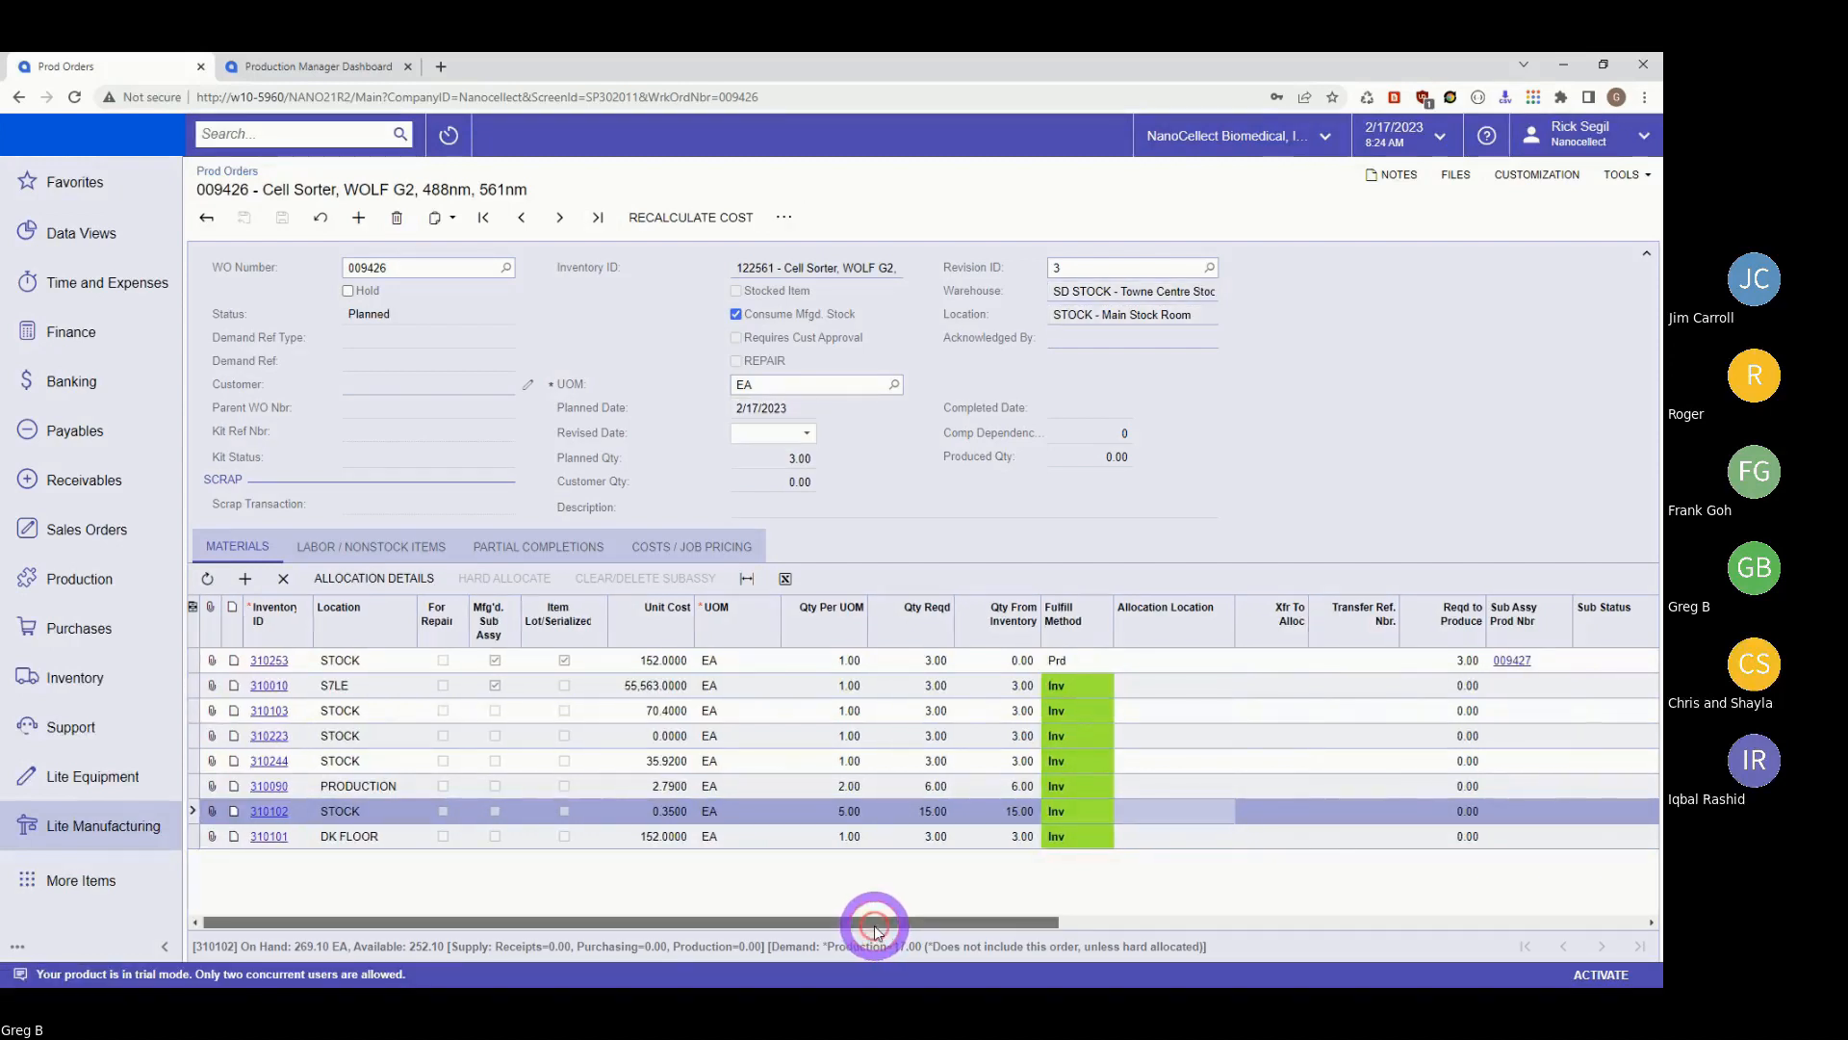
left_click_drag(874, 927, 1146, 962)
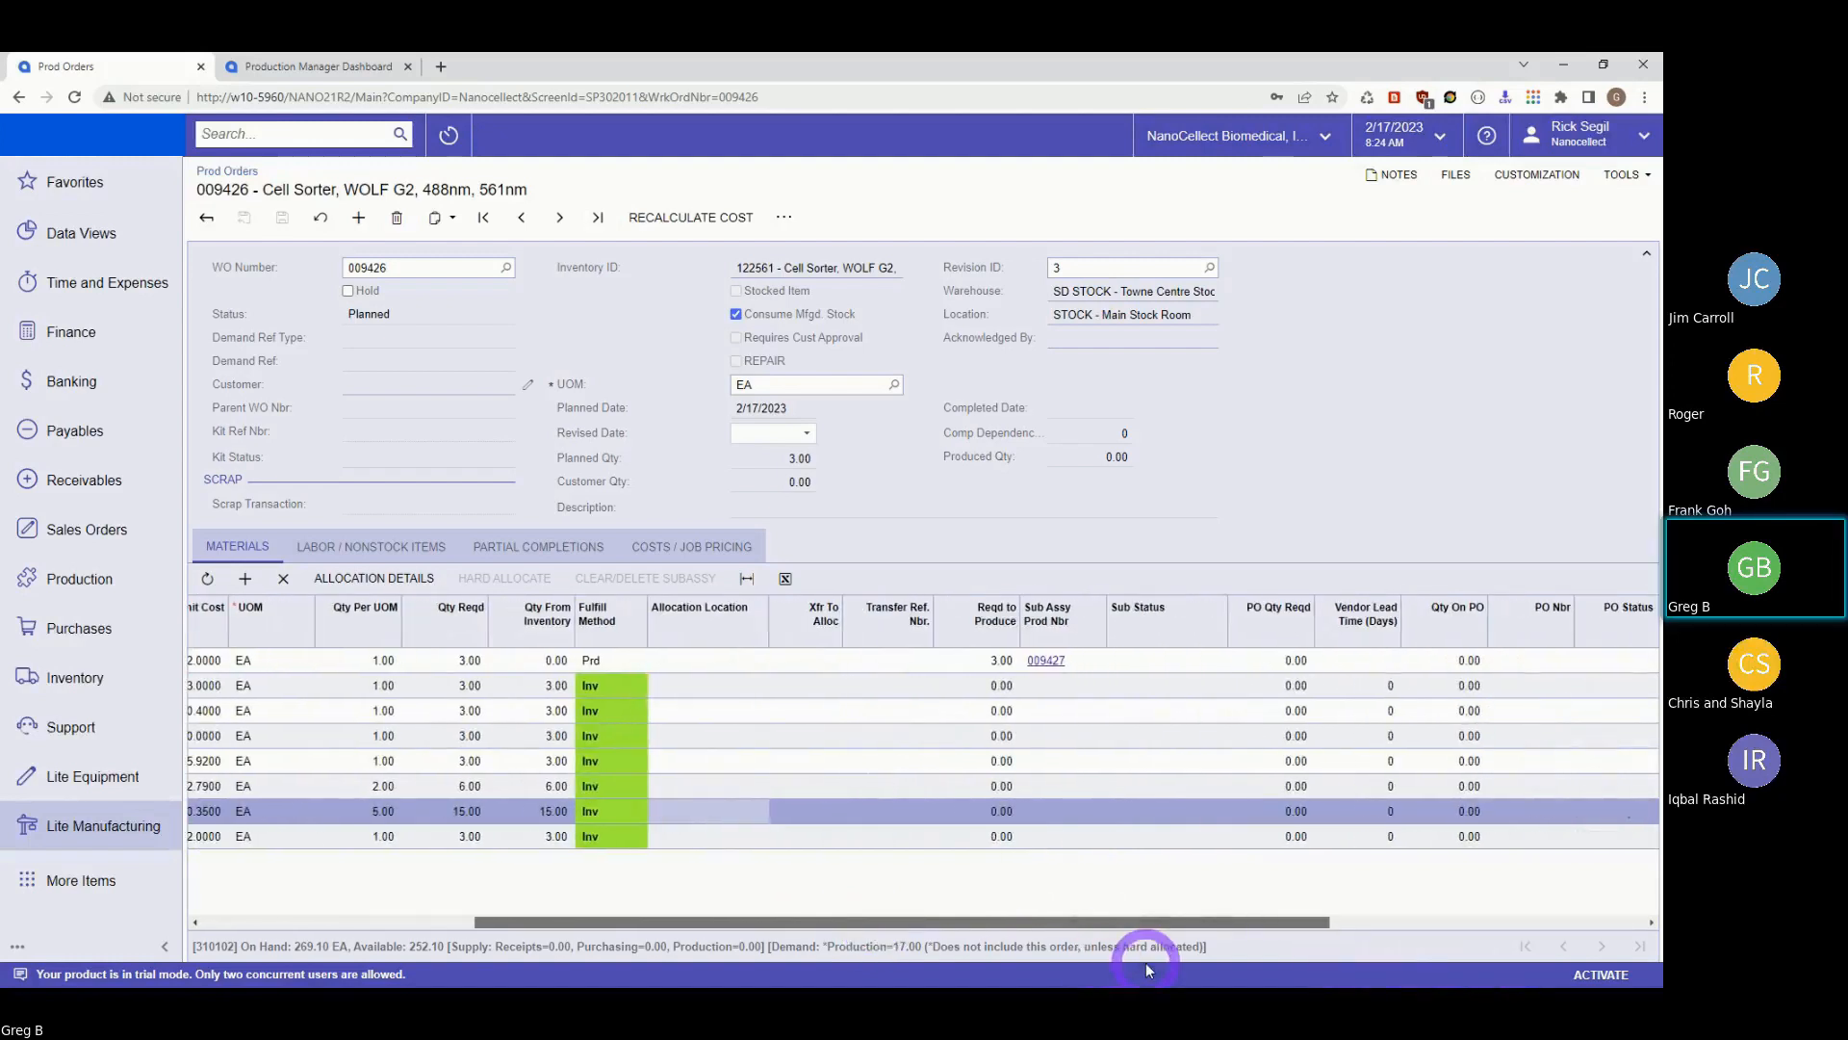
Open subassembly order 009427 for item 310253 from the first material line.
left_click(1046, 661)
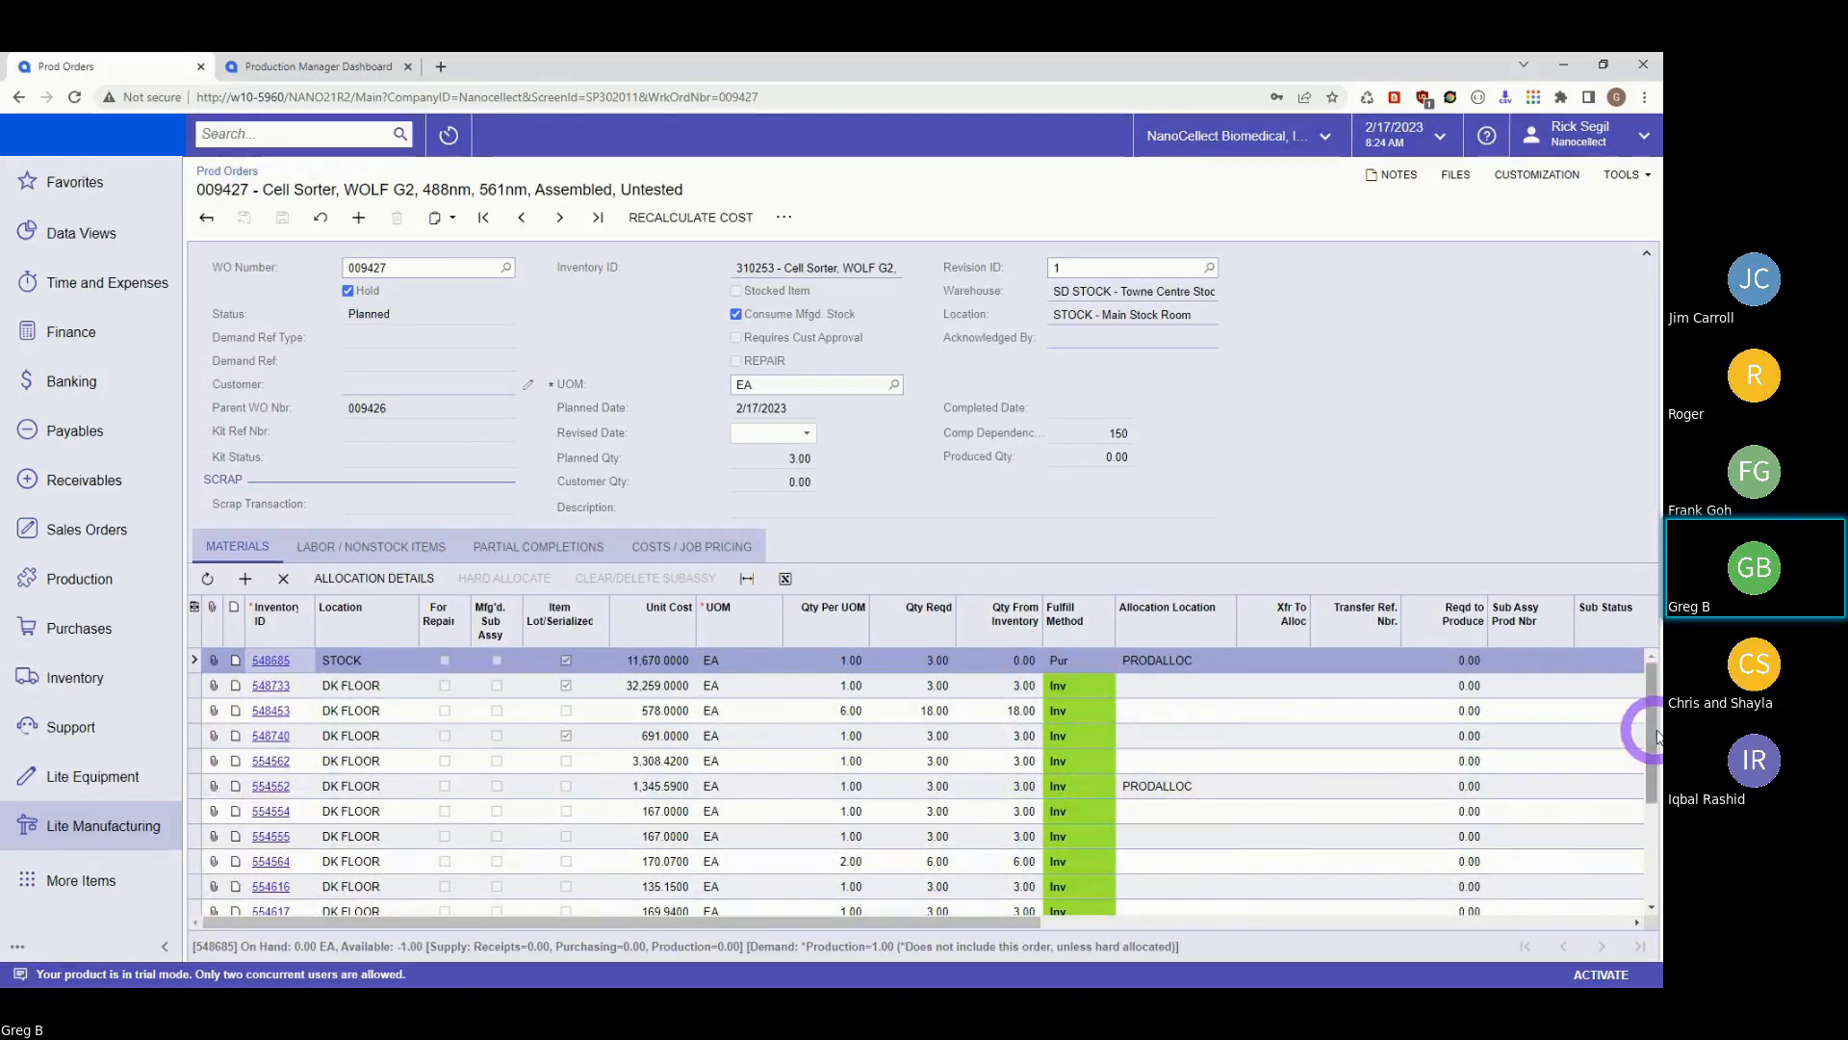
left_click_drag(1651, 731, 1643, 950)
left_click_drag(1648, 809, 1648, 714)
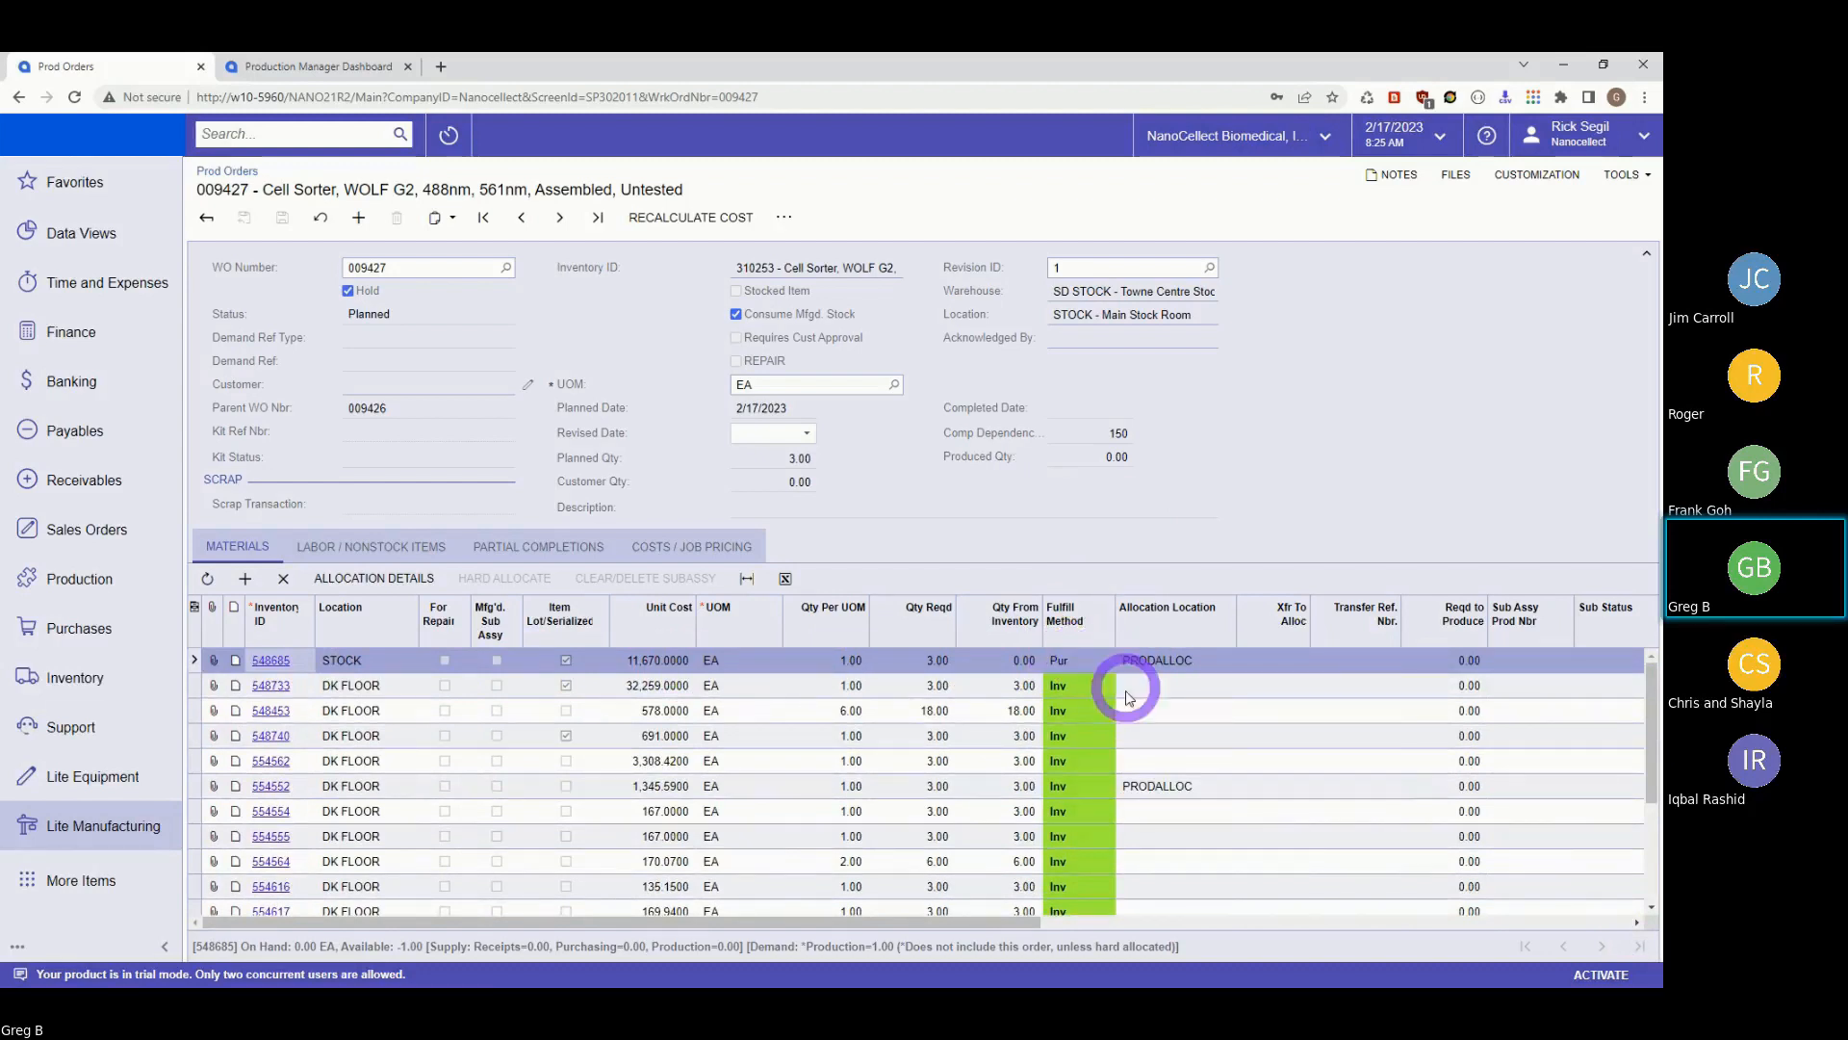
scroll(1082, 765, "down", 3)
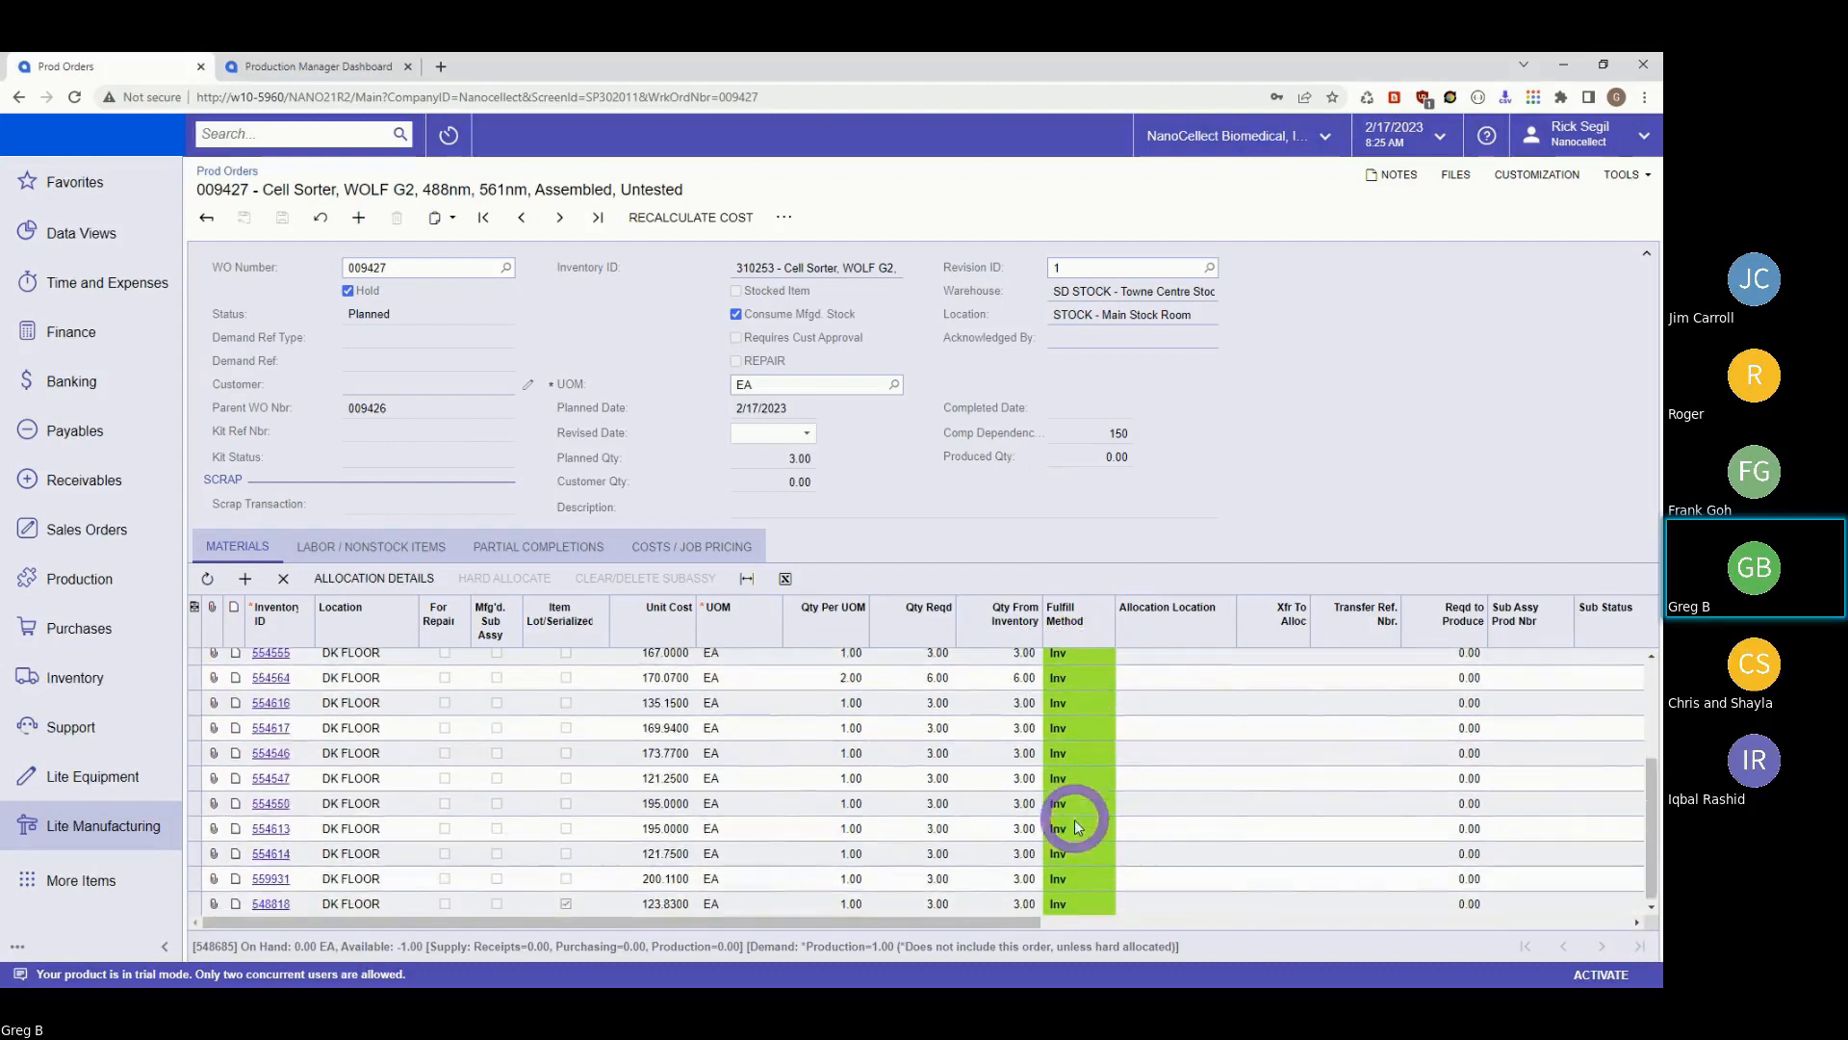
left_click(1090, 736)
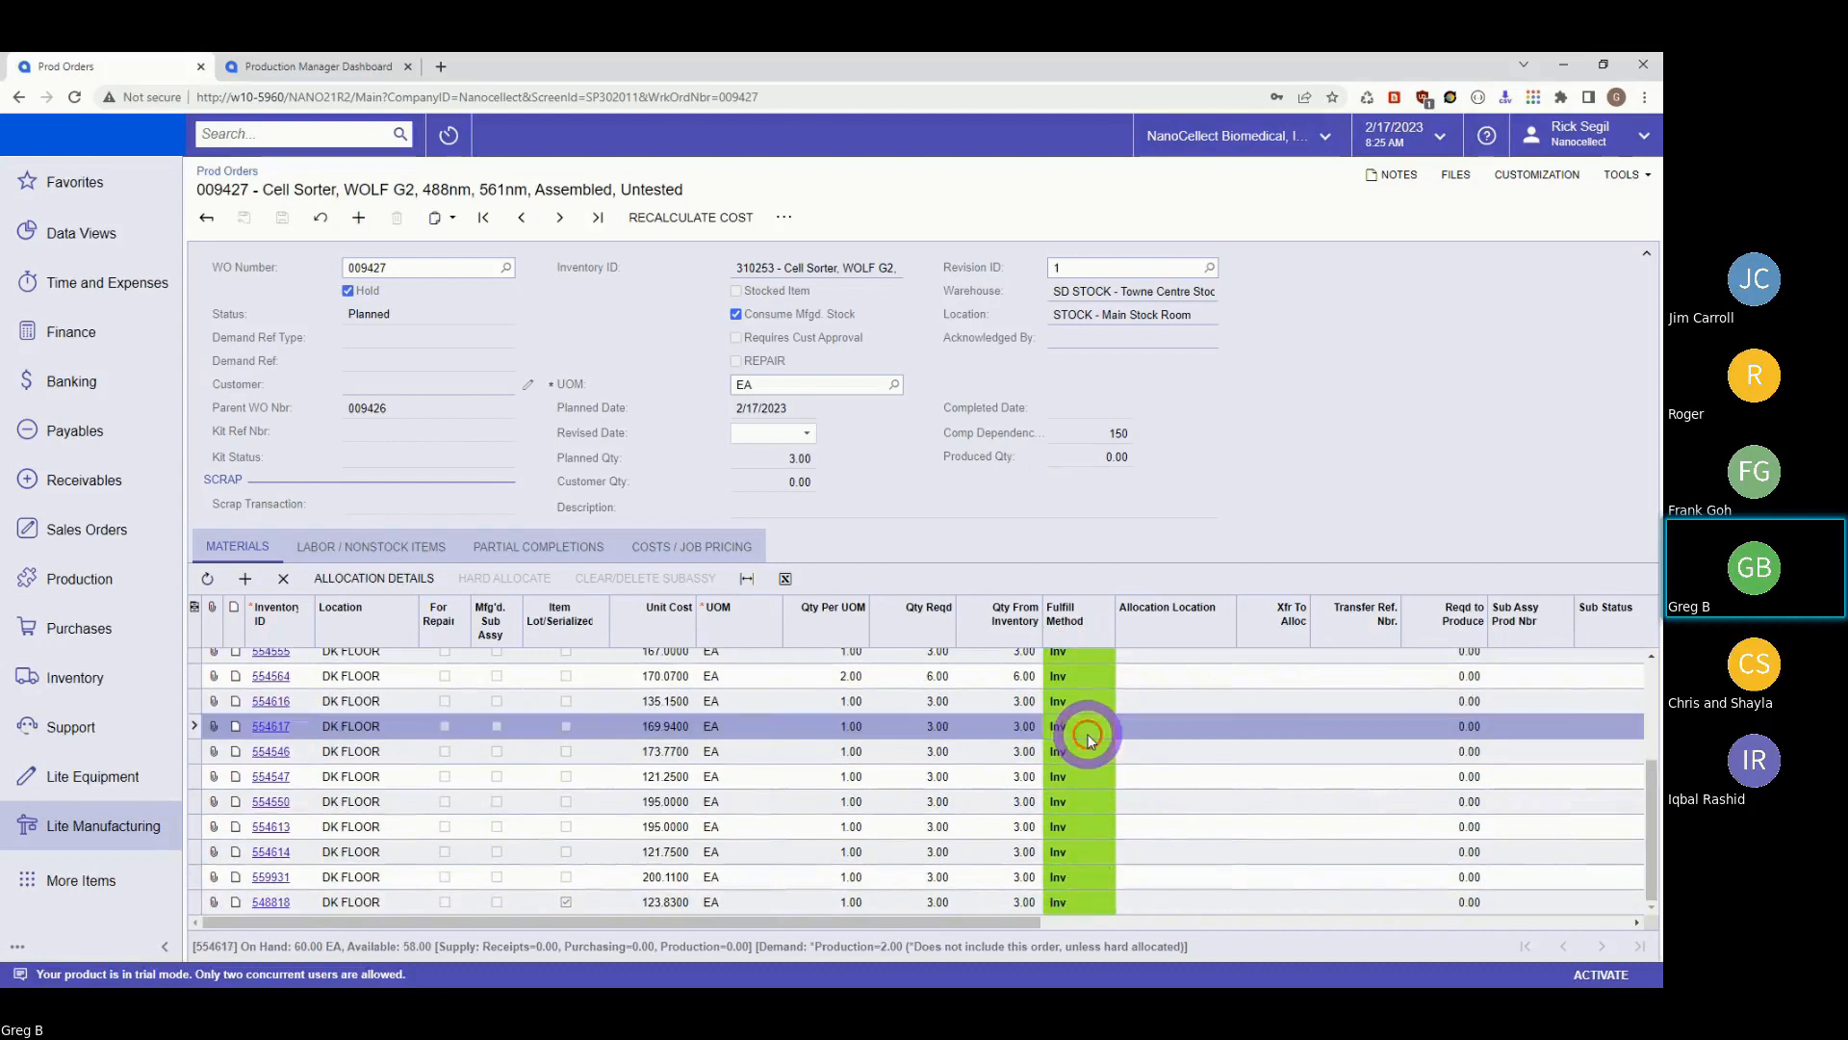
scroll(1088, 739, "up", 3)
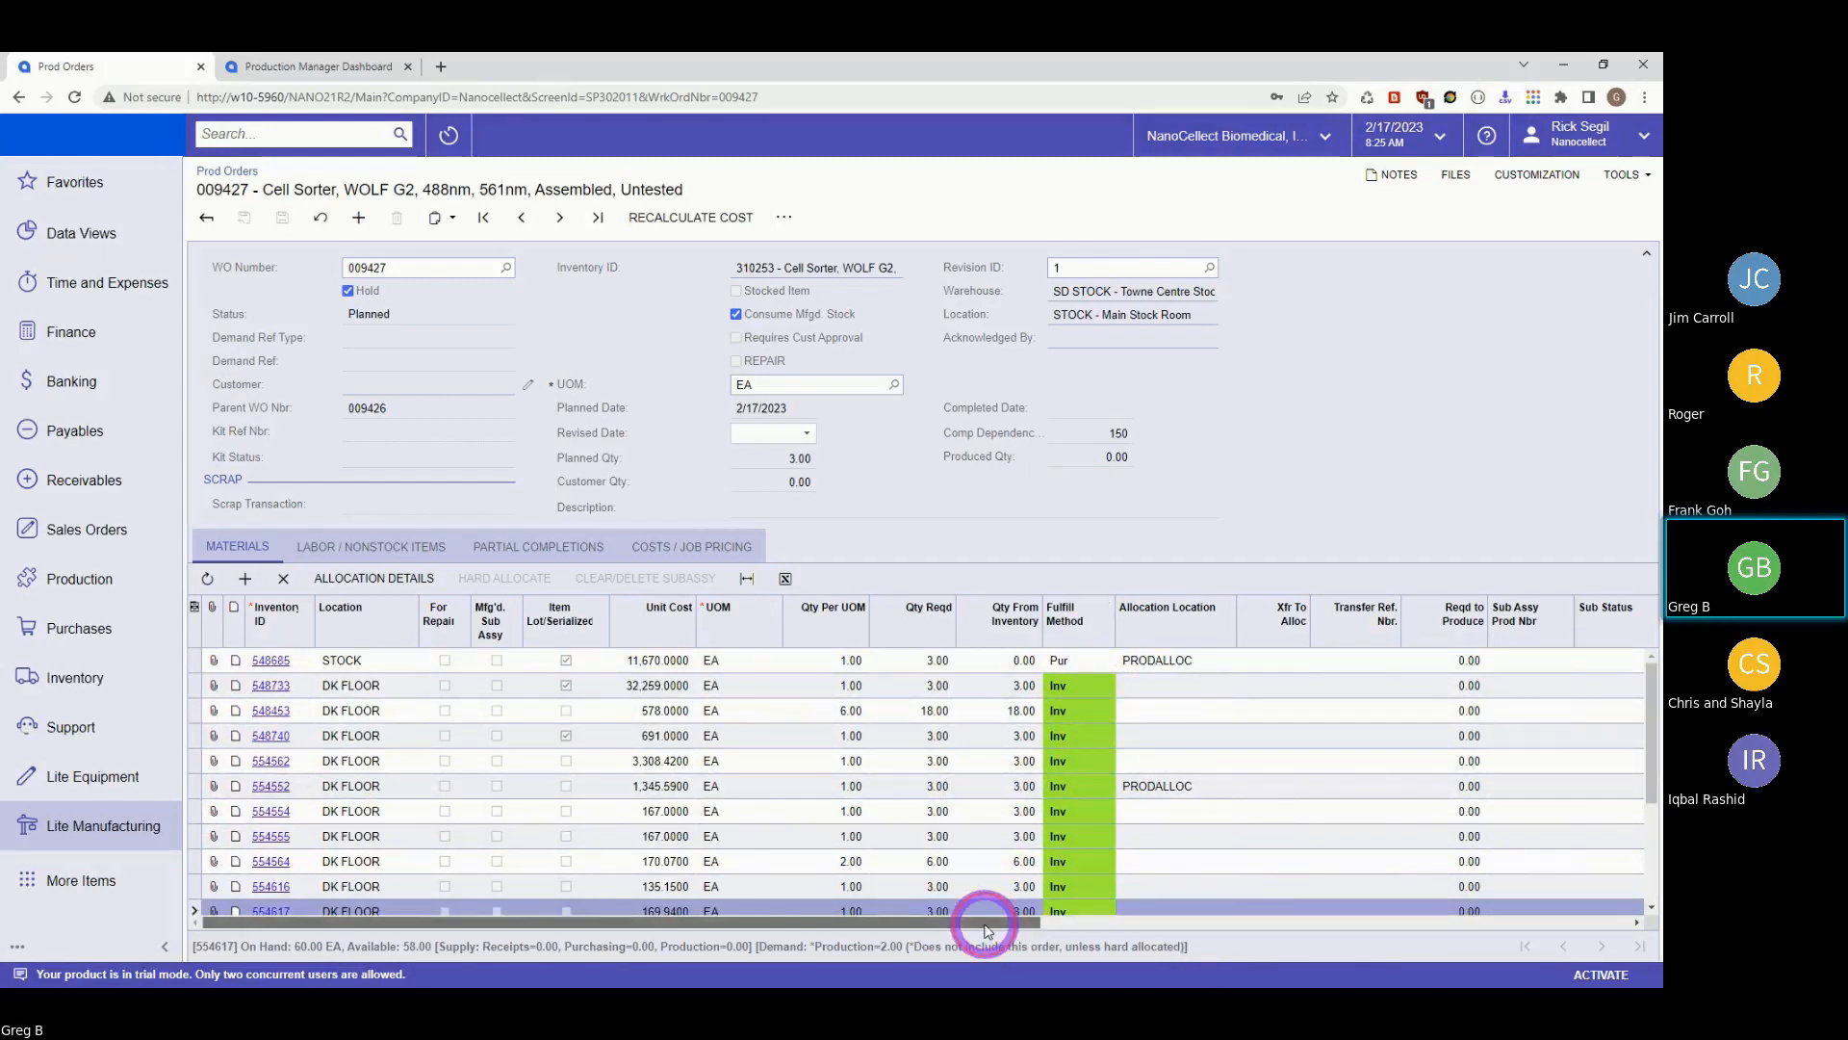
left_click_drag(1011, 932, 1574, 939)
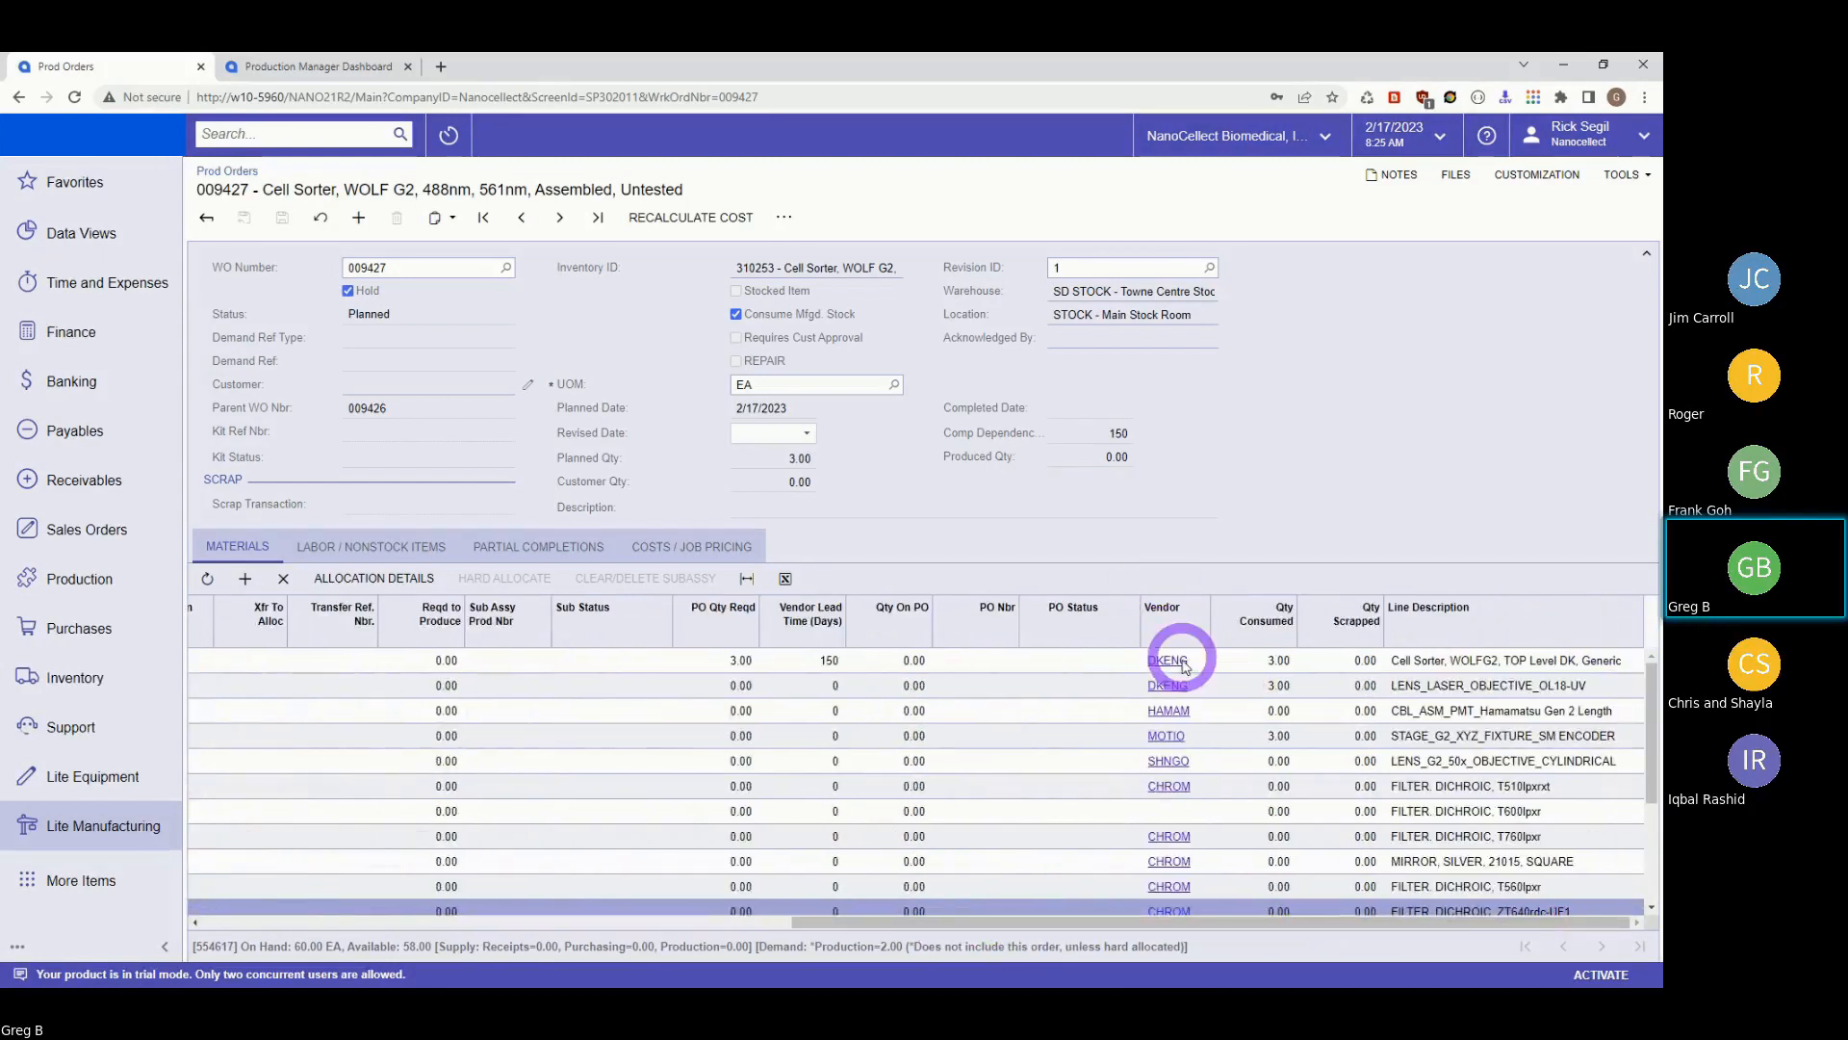
scroll(1175, 655, "down", 1)
scroll(1180, 681, "down", 1)
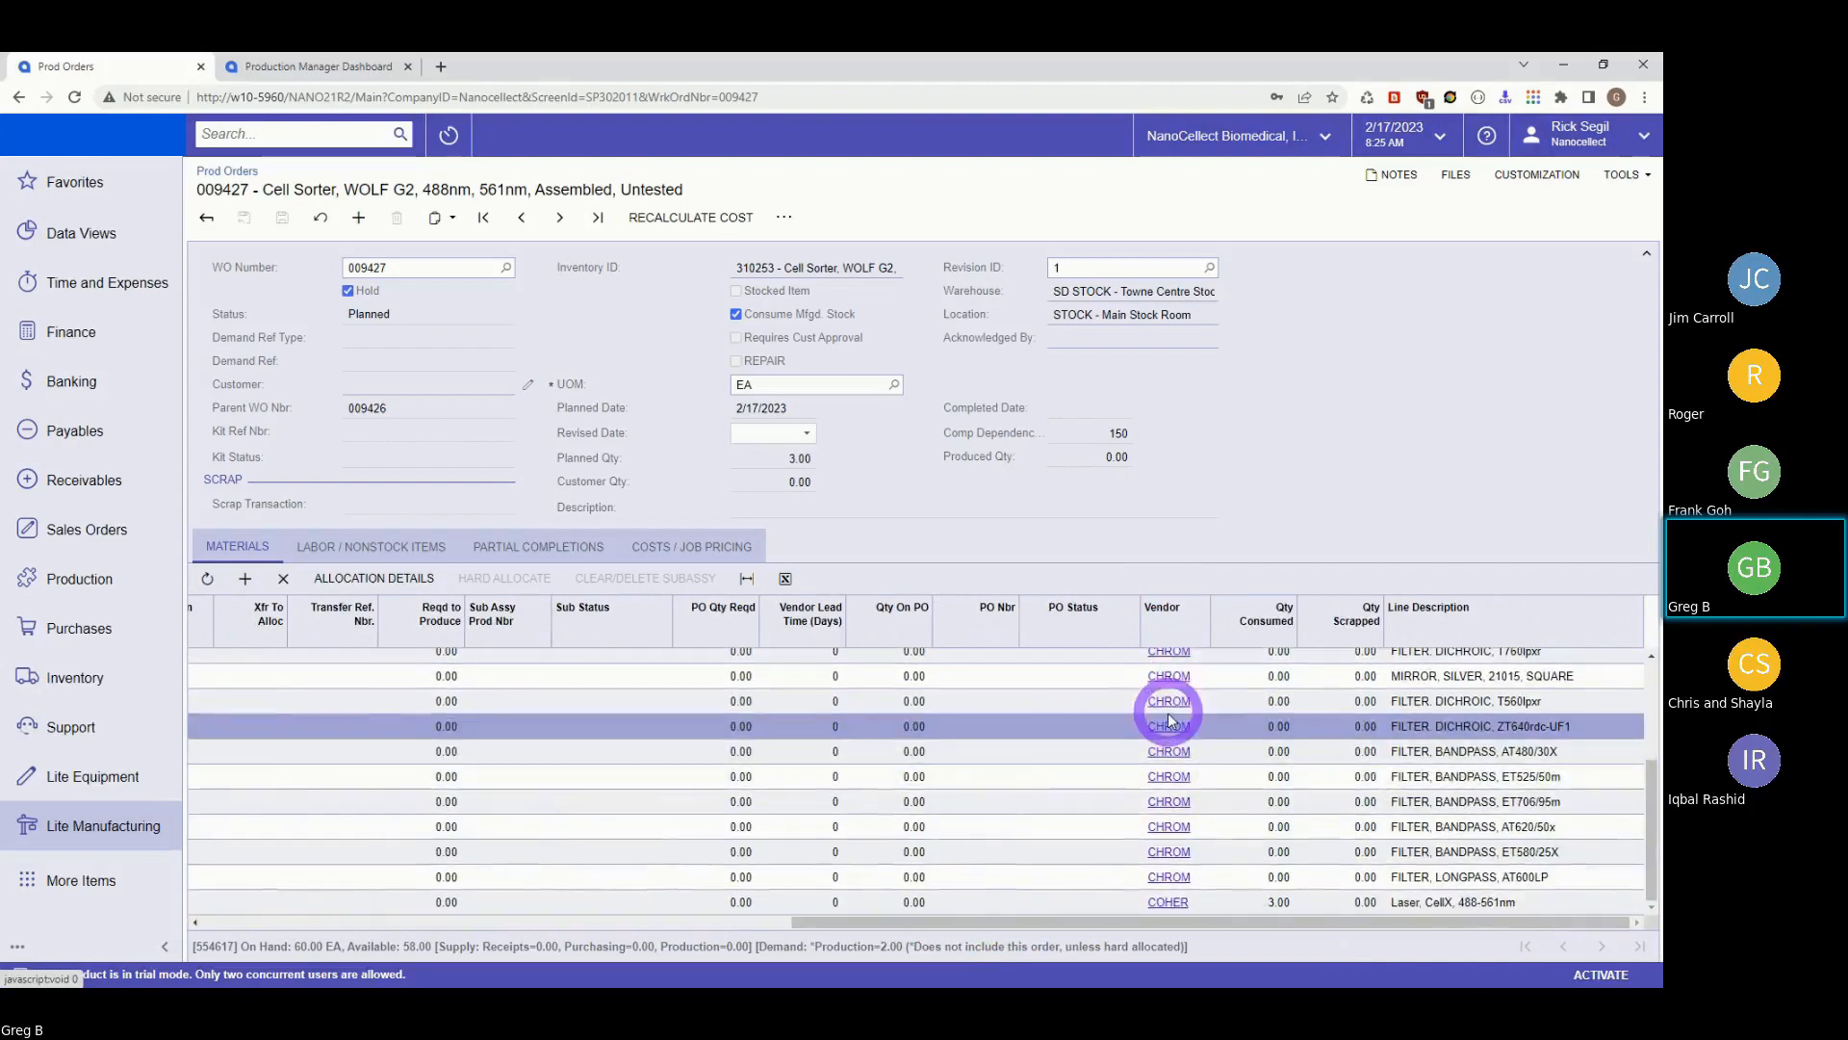
left_click_drag(930, 926, 157, 940)
scroll(946, 806, "up", 2)
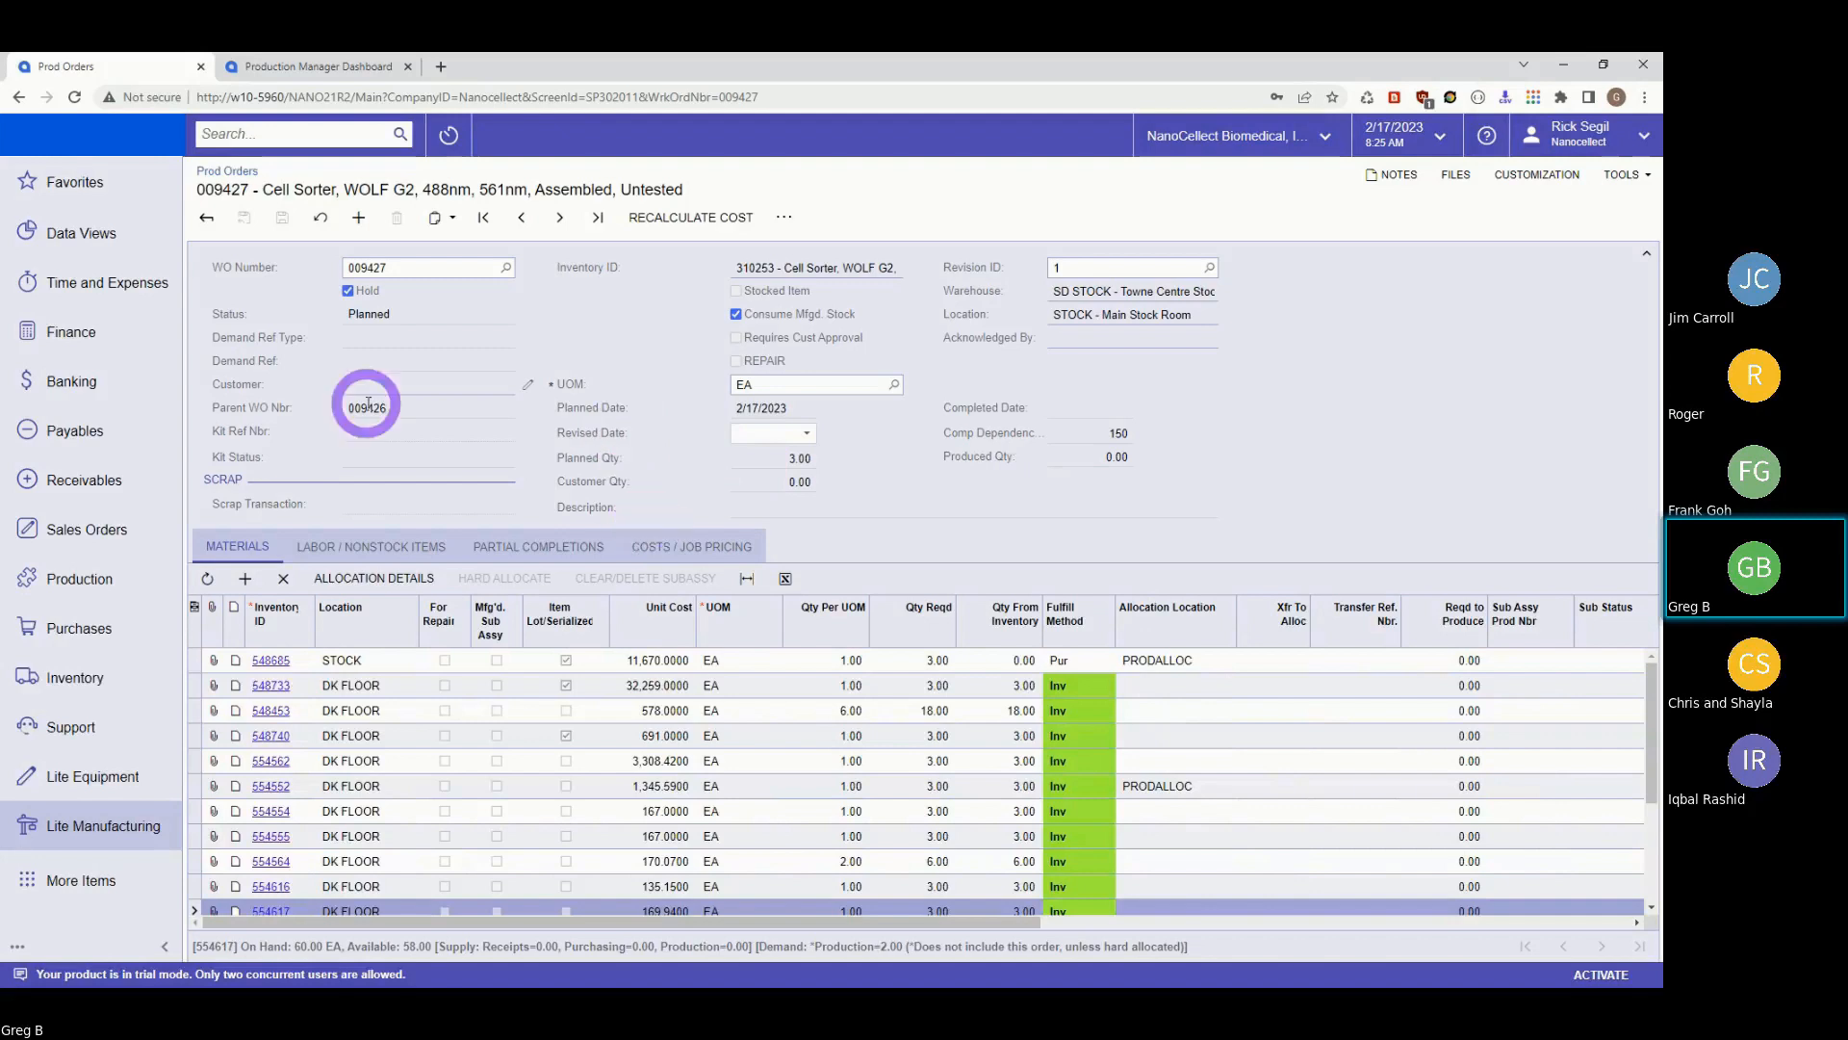
Go back to the production orders list and reopen parent order 009426.
left_click(23, 97)
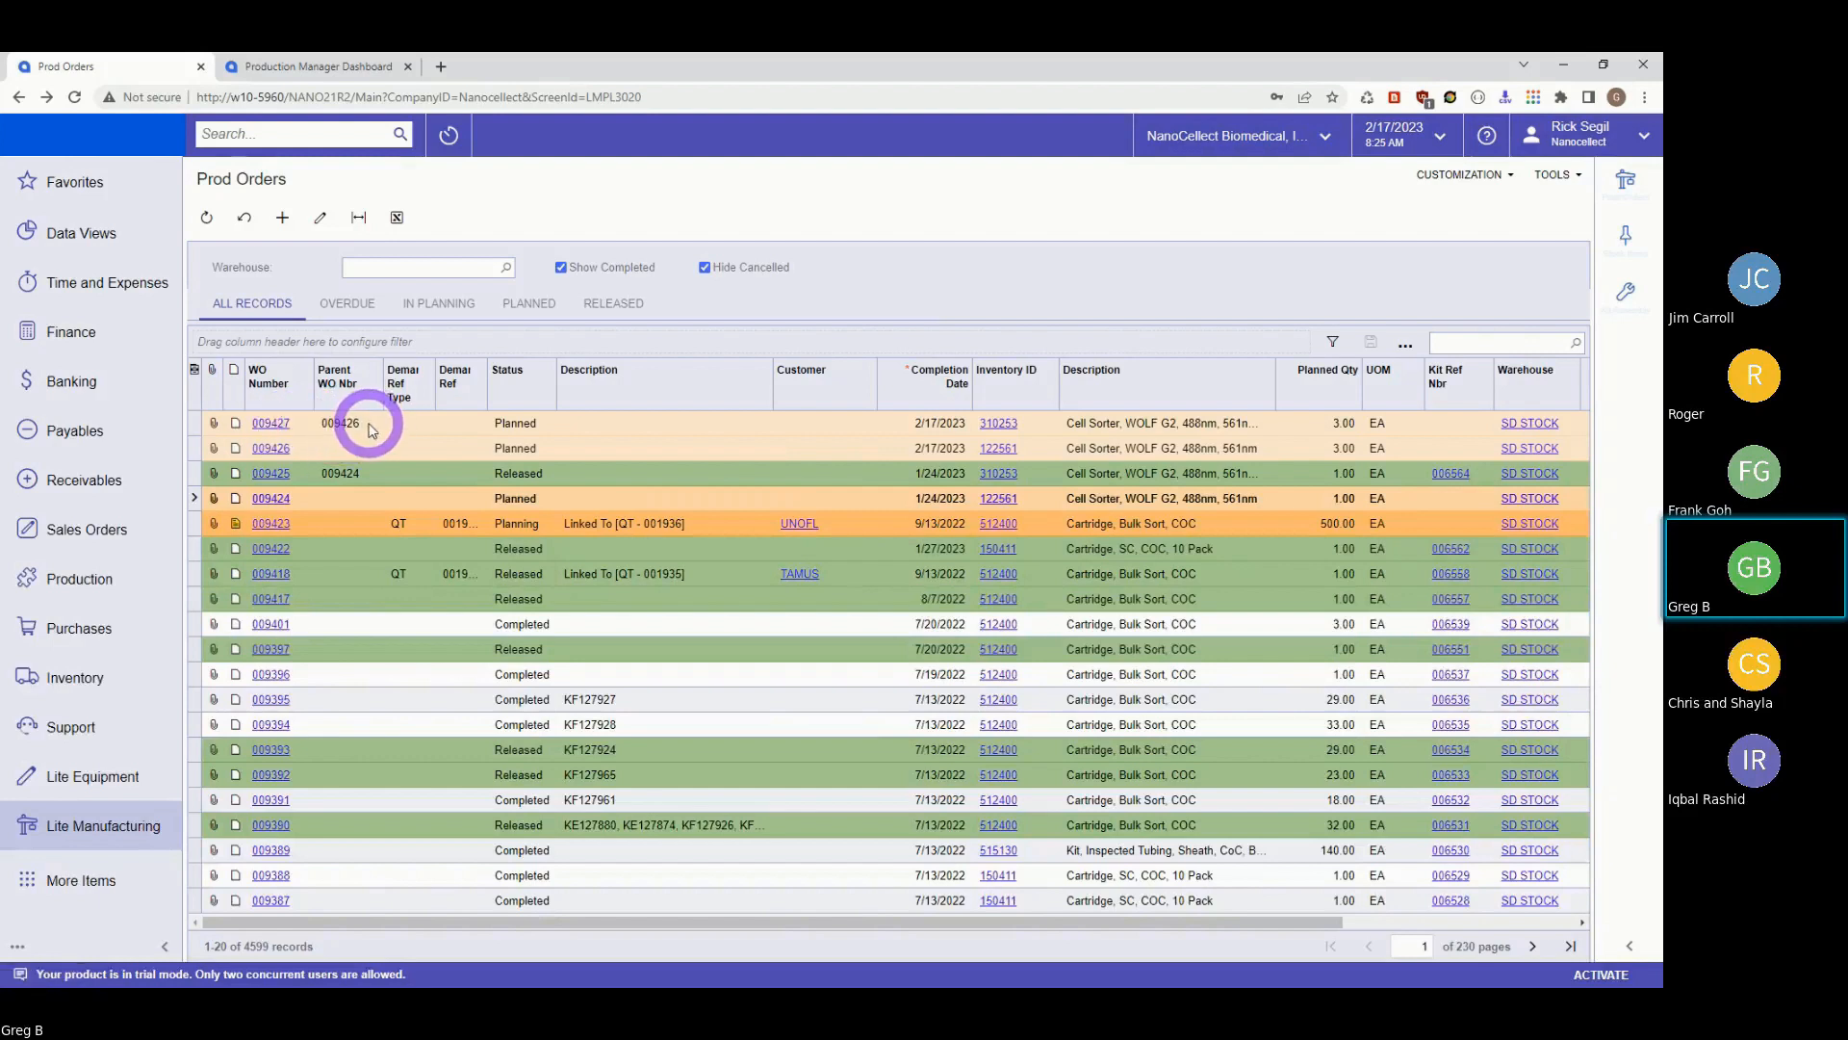
left_click(262, 446)
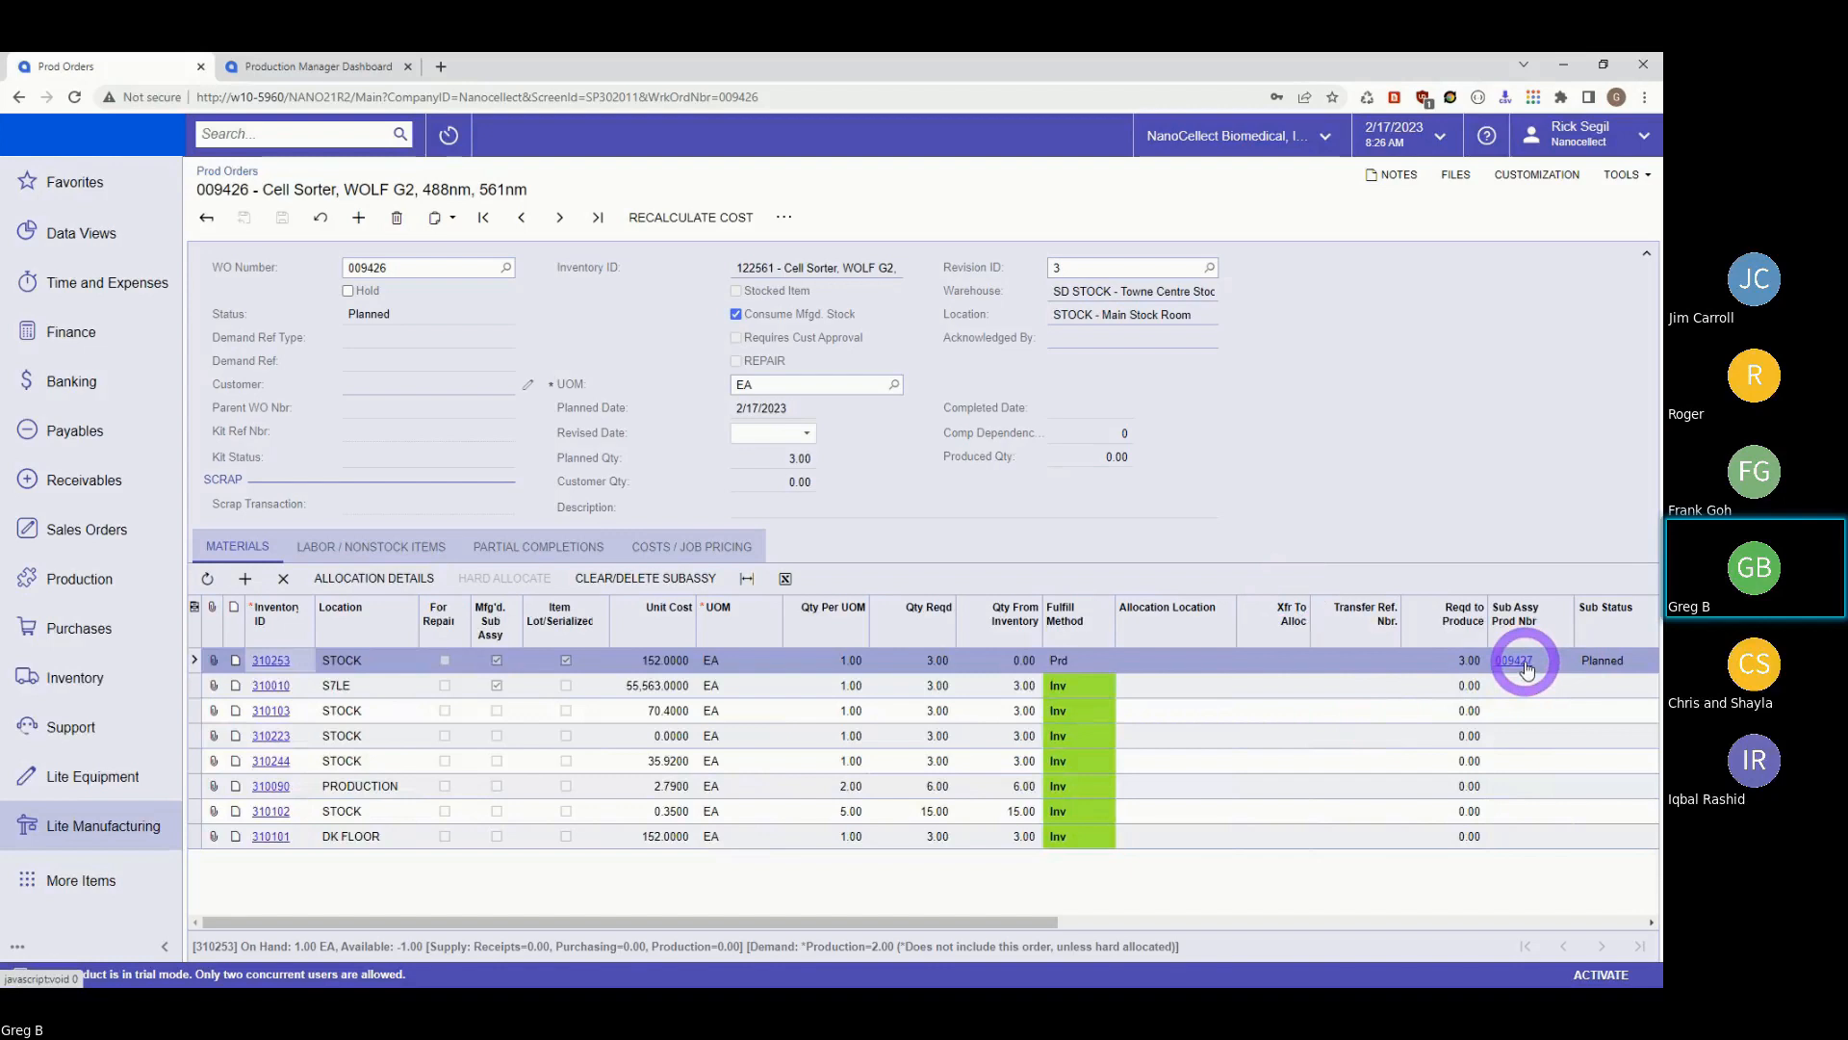
Show the additional actions menu for production order 009426.
left_click(784, 218)
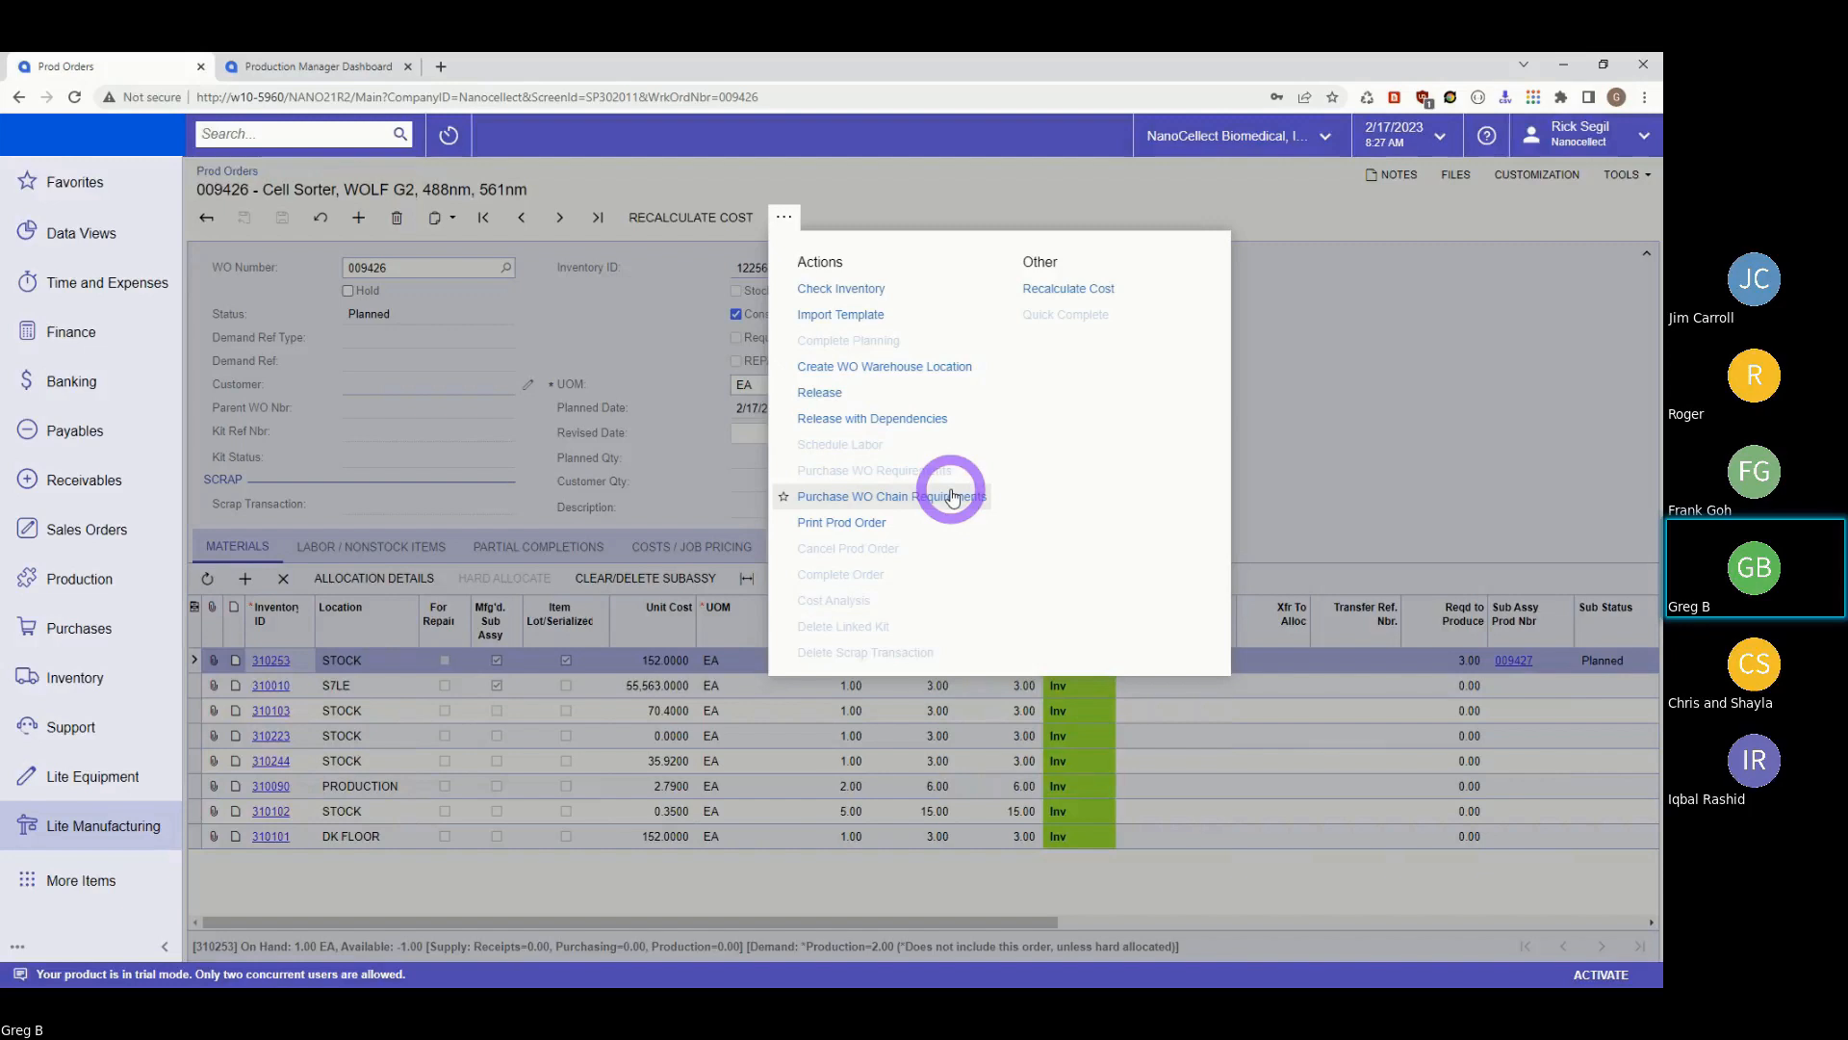
Close the Actions list without running anything and scroll the Materials grid to Sub Assy Prod Nbr.
left_click(1432, 322)
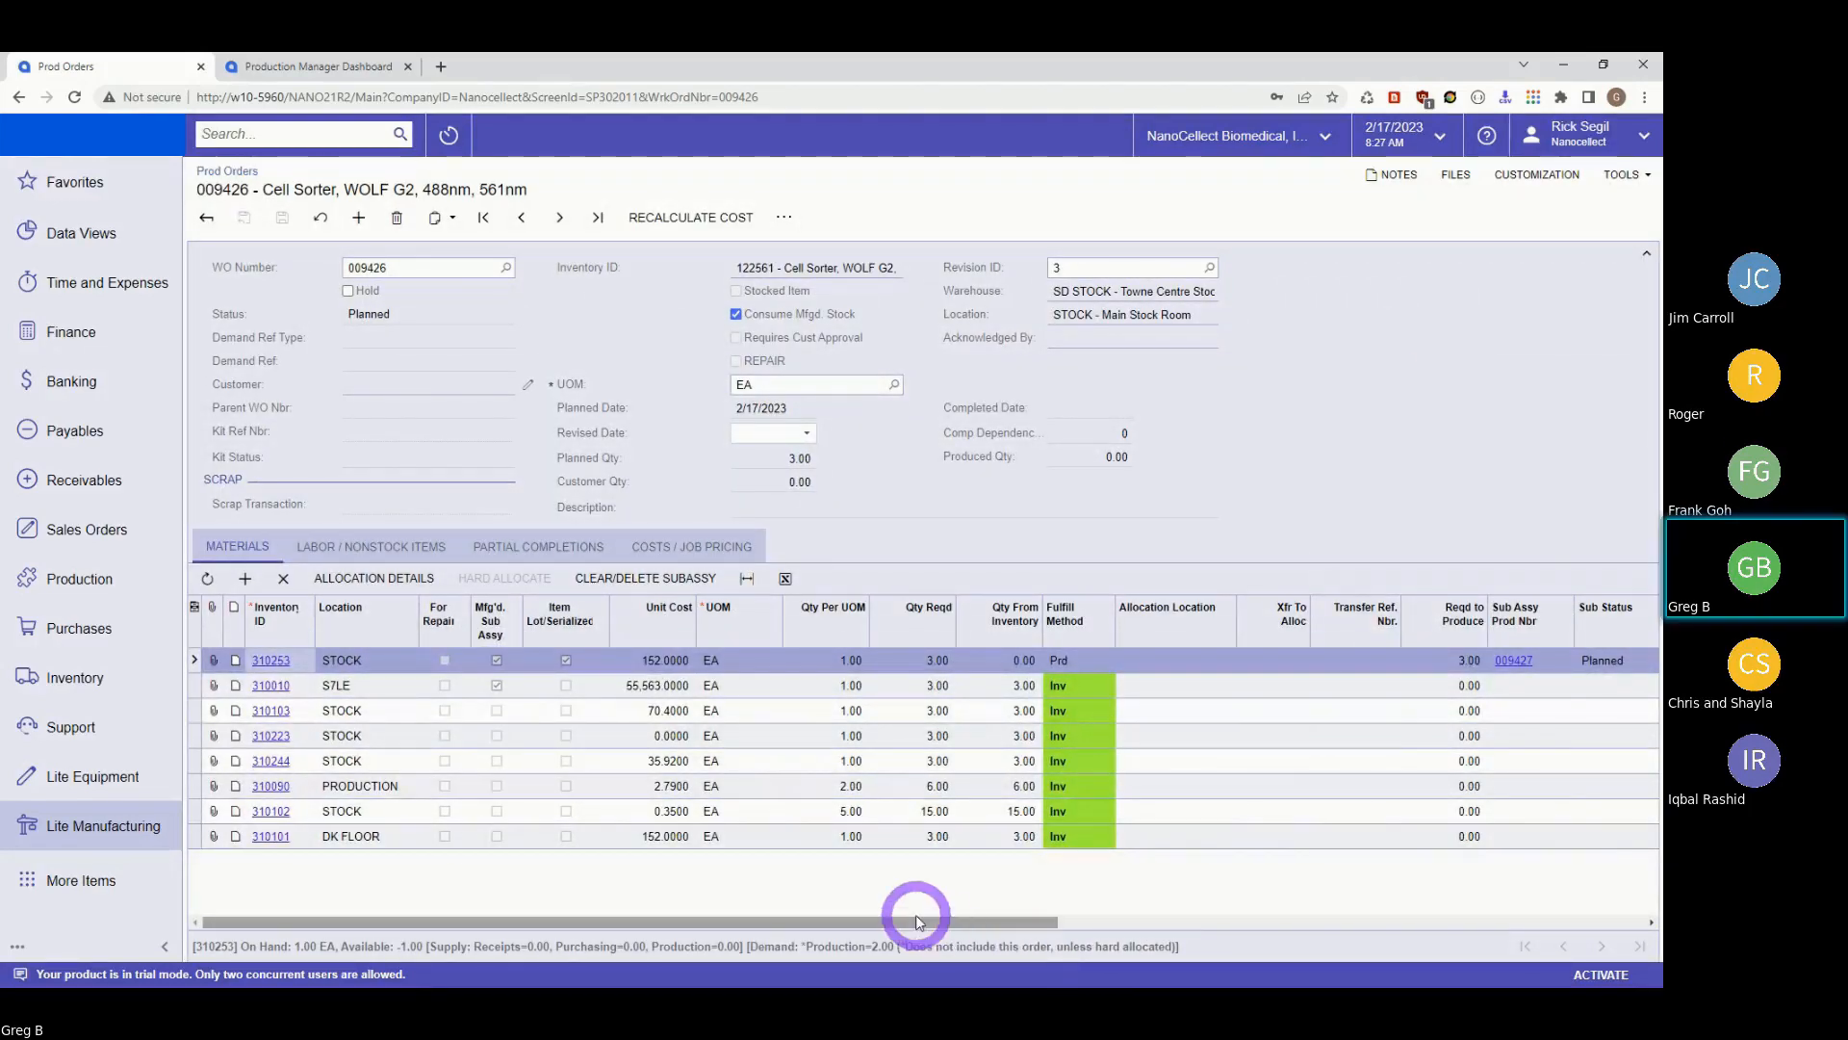
left_click_drag(895, 921, 289, 916)
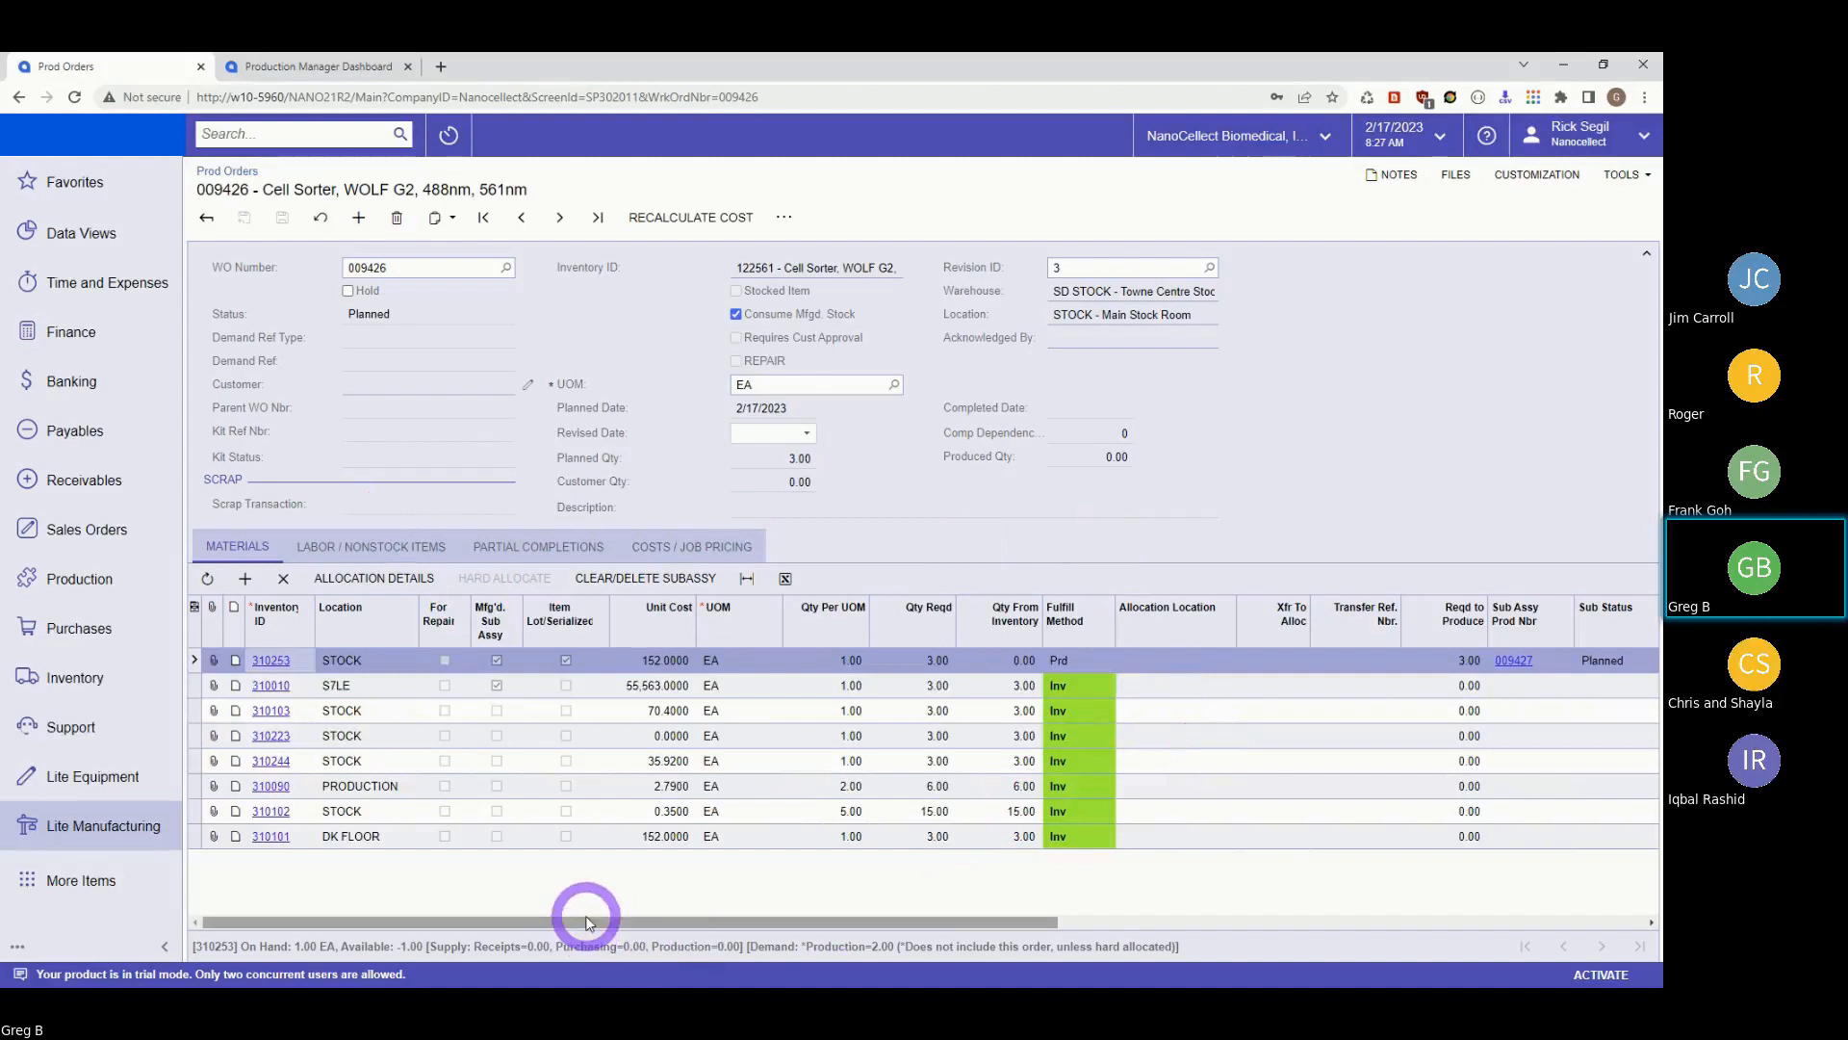
left_click_drag(589, 922, 782, 922)
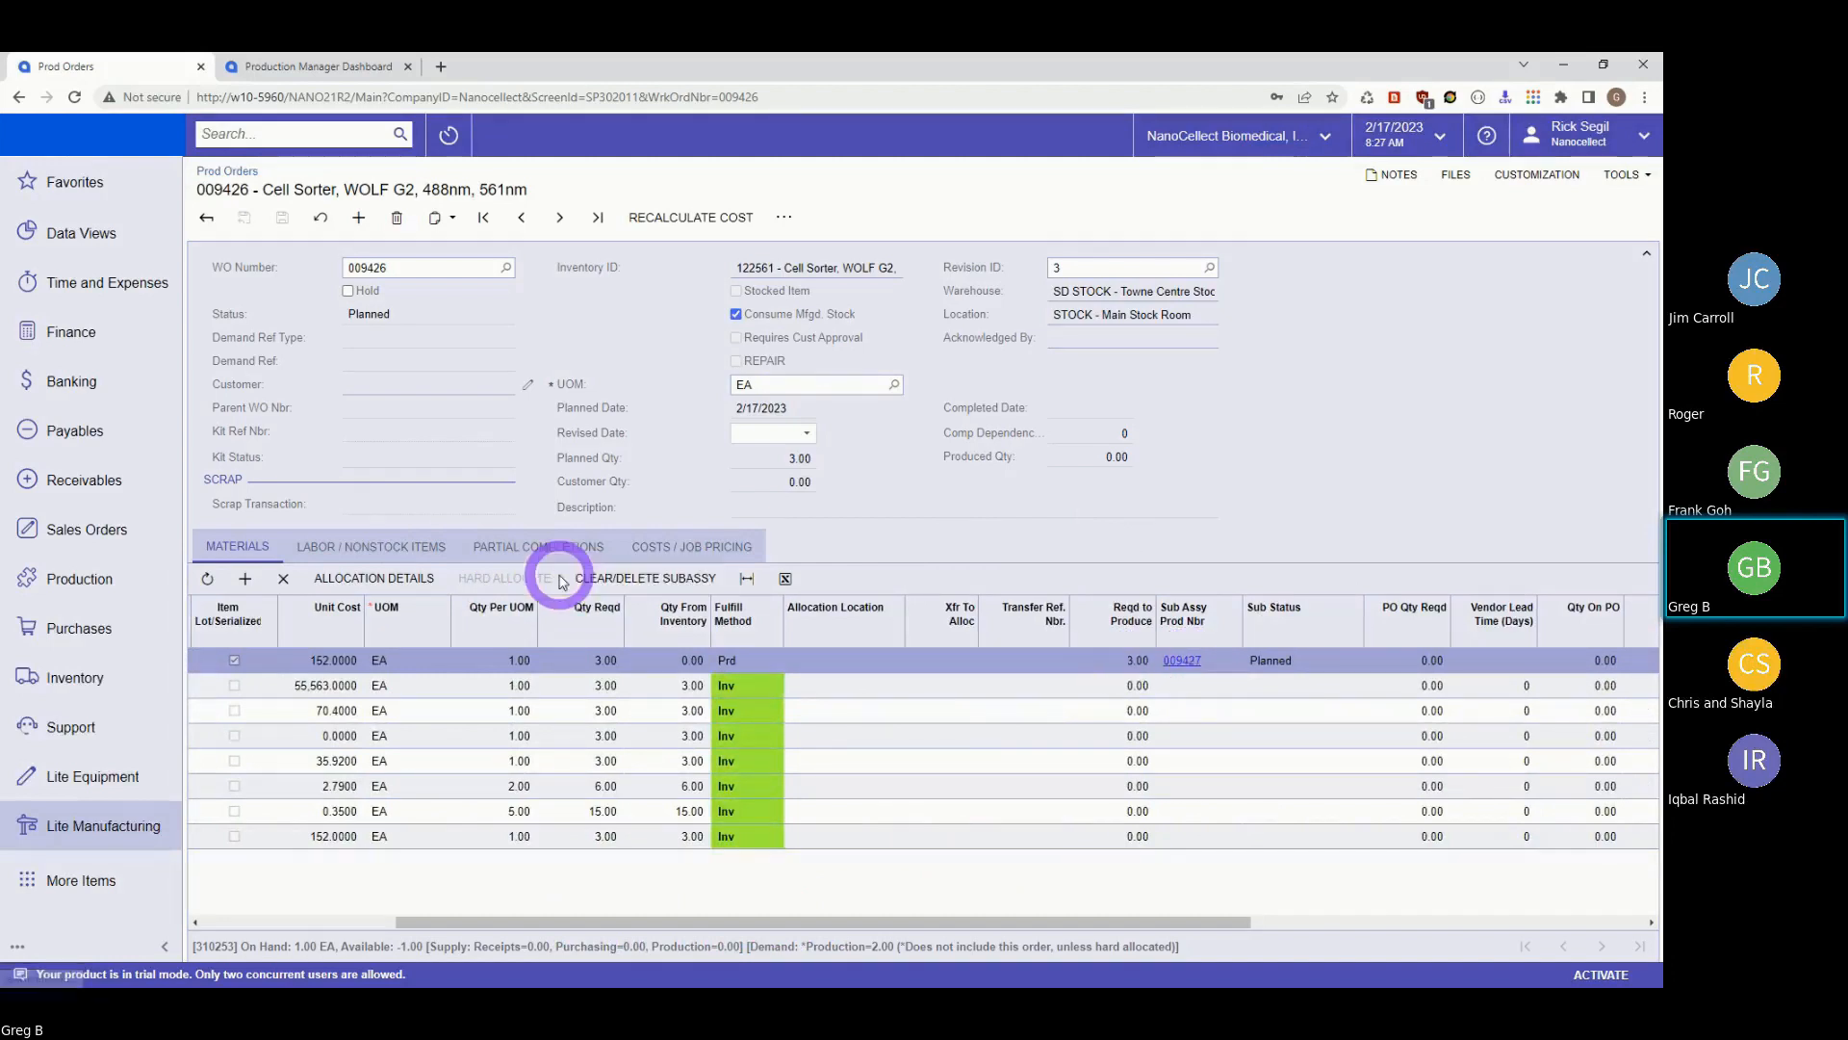
Clear subassembly order 009427 from material line 310253 using CLEAR/DELETE SUBASSY.
left_click(619, 578)
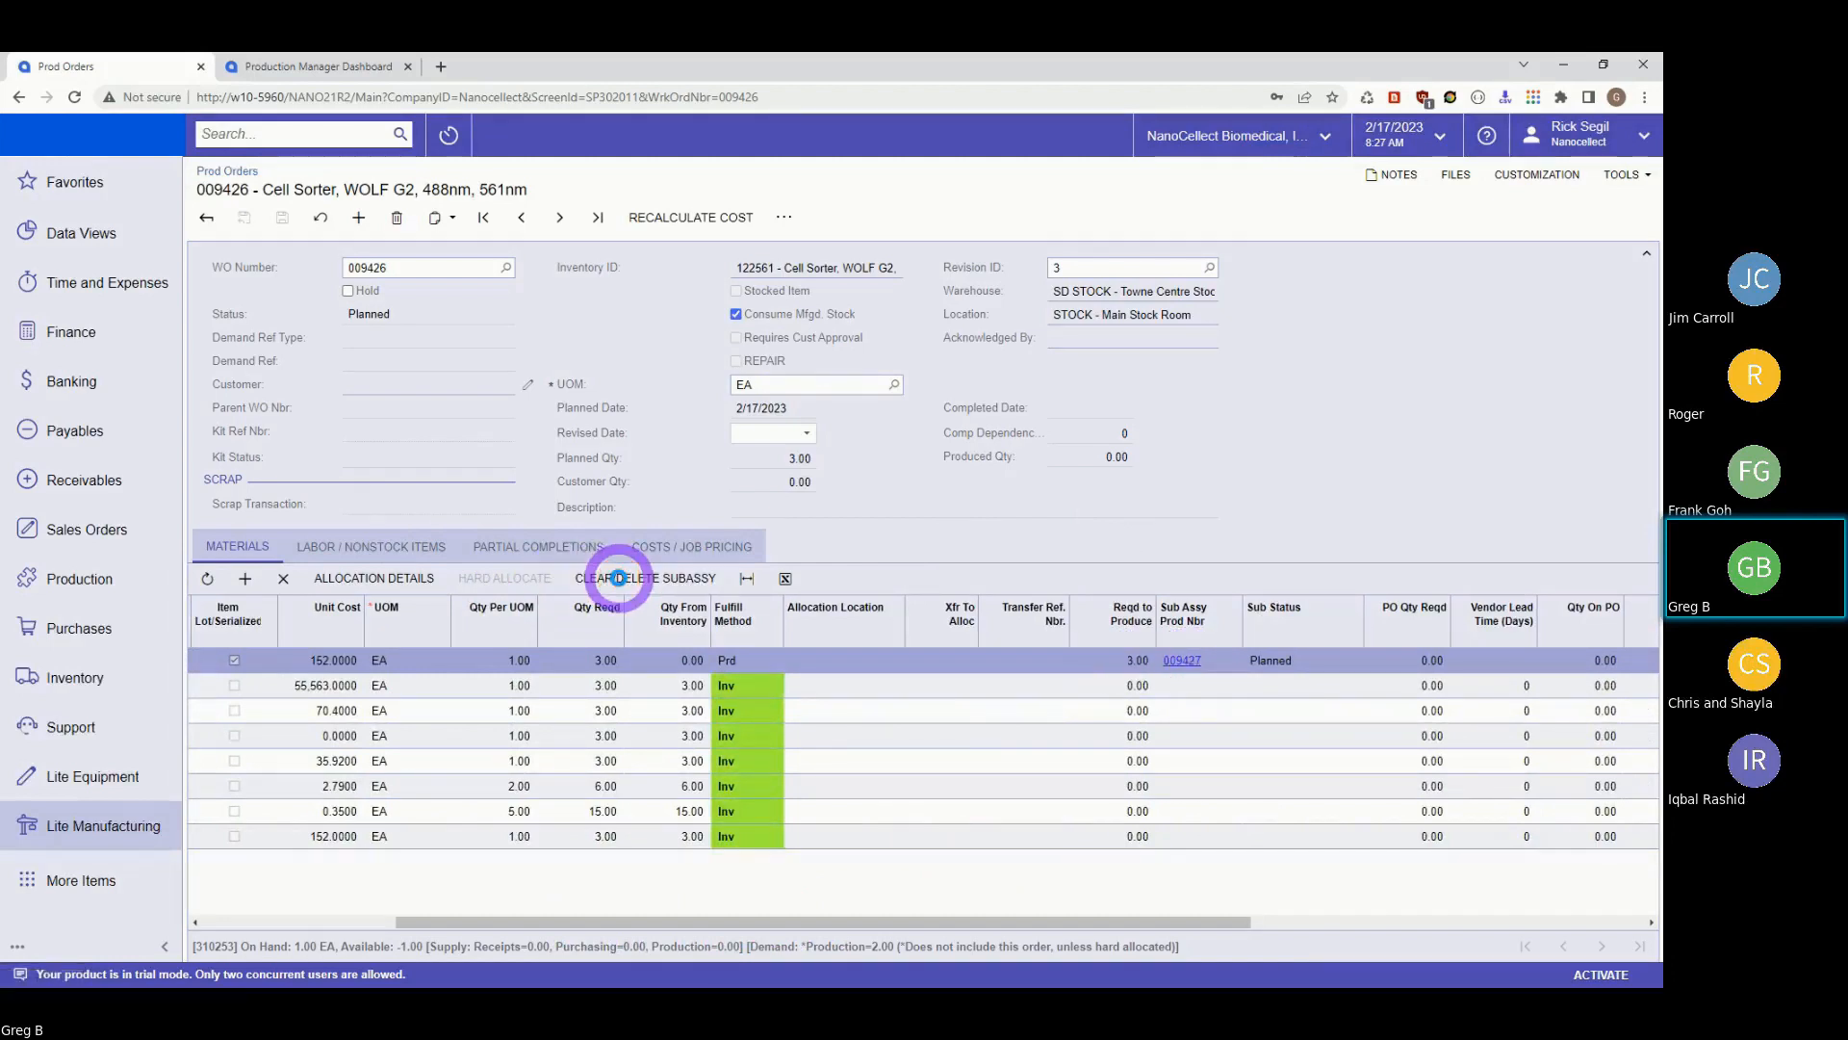
left_click(619, 577)
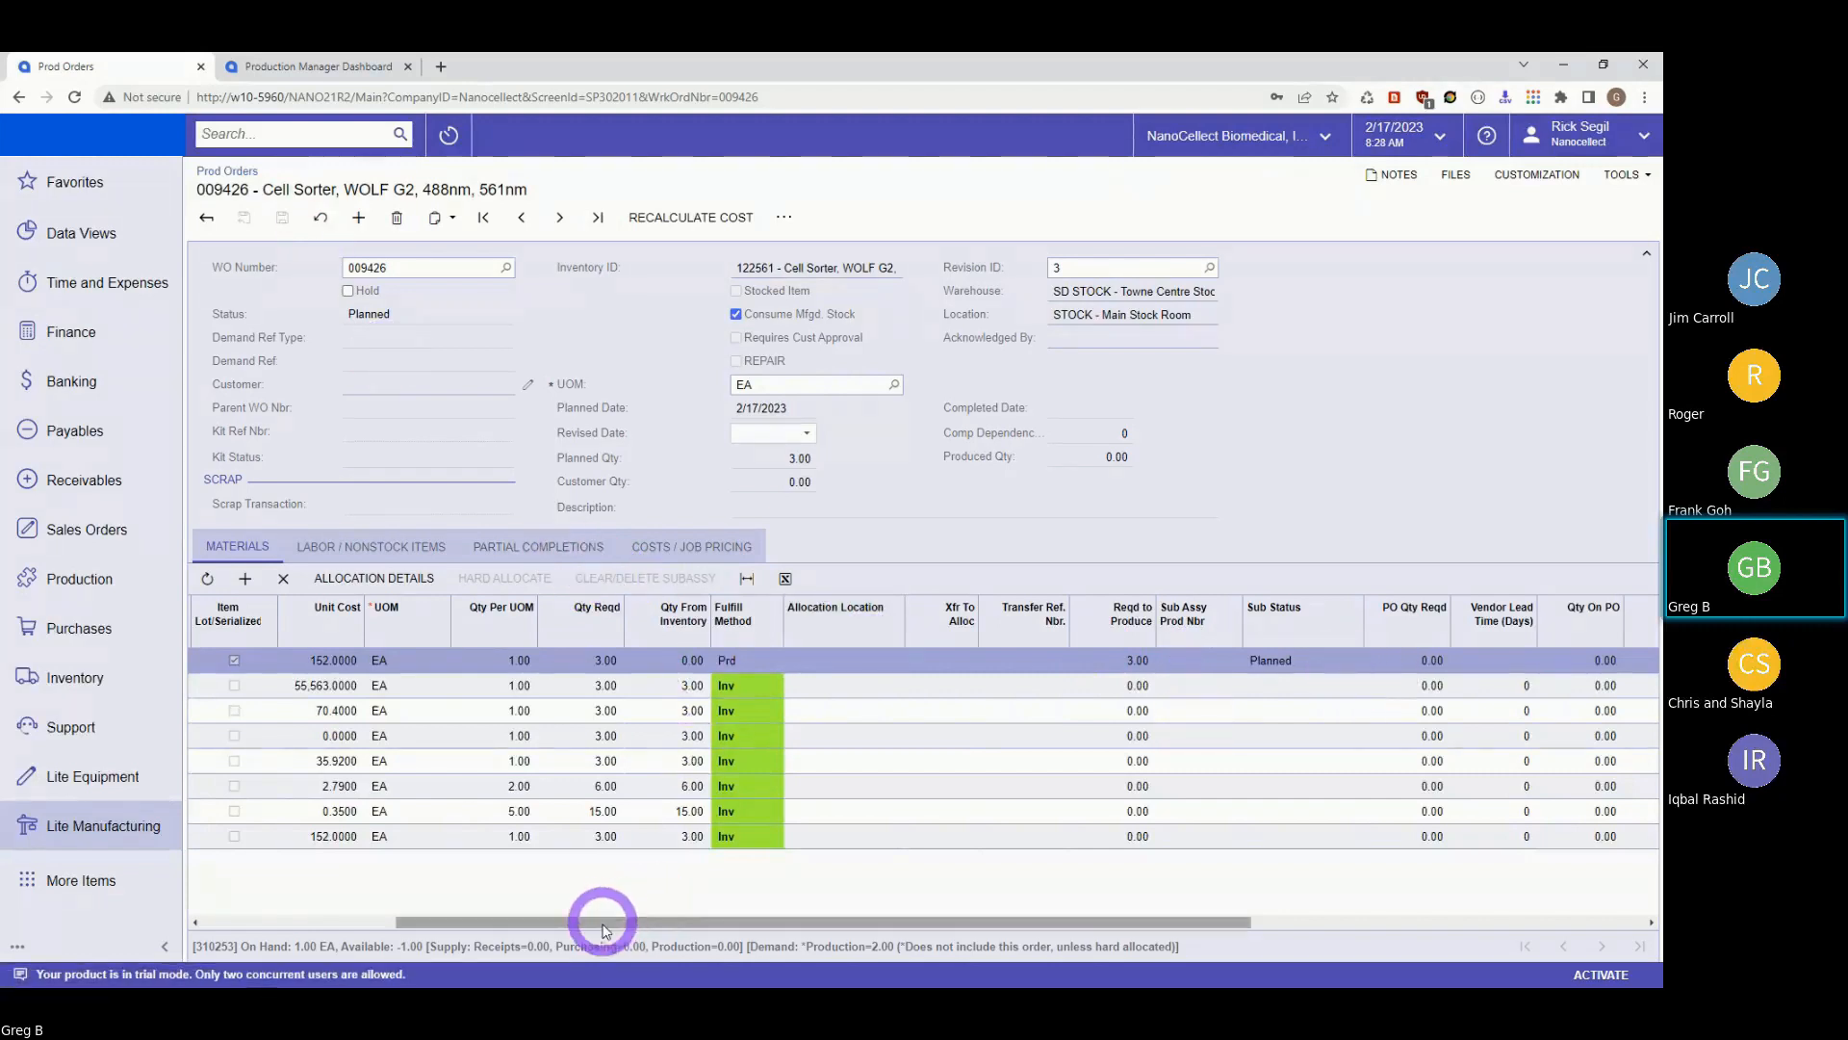
left_click_drag(603, 916, 256, 940)
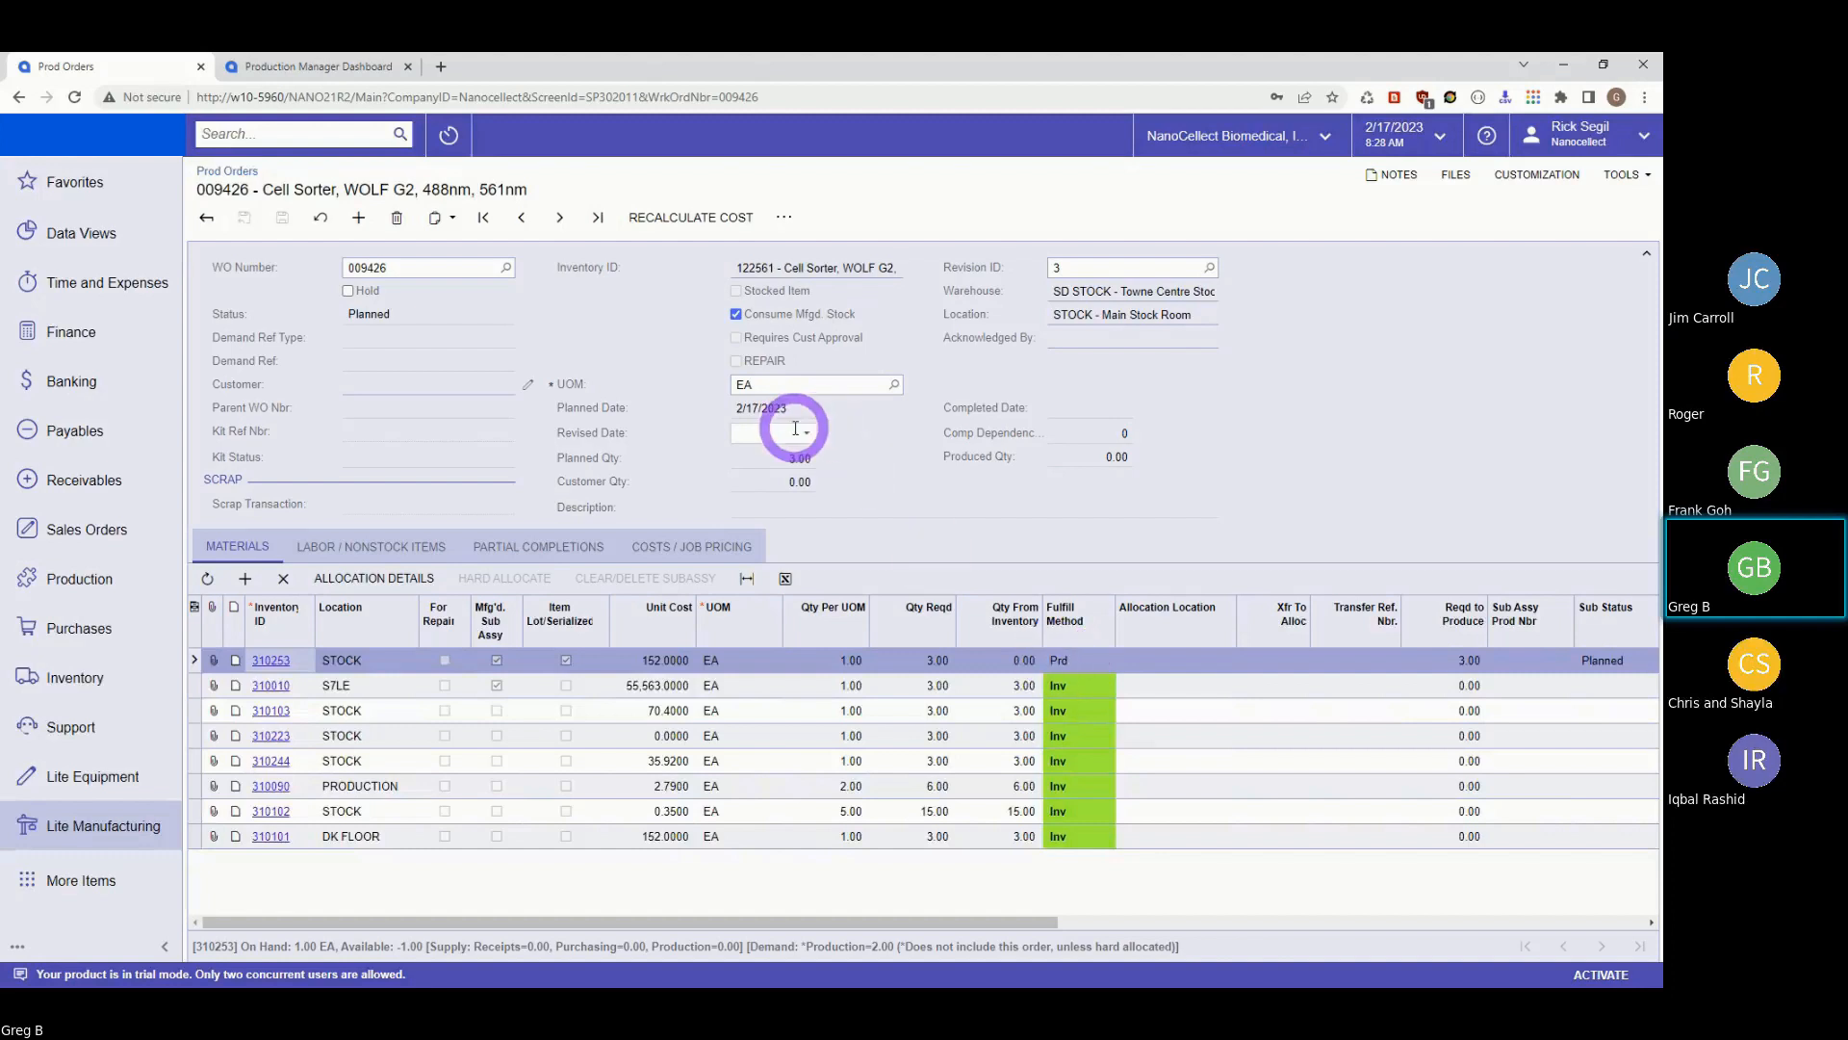
Show the Labor / Nonstock Items tab and scroll through its two report items and six labor lines.
left_click(374, 546)
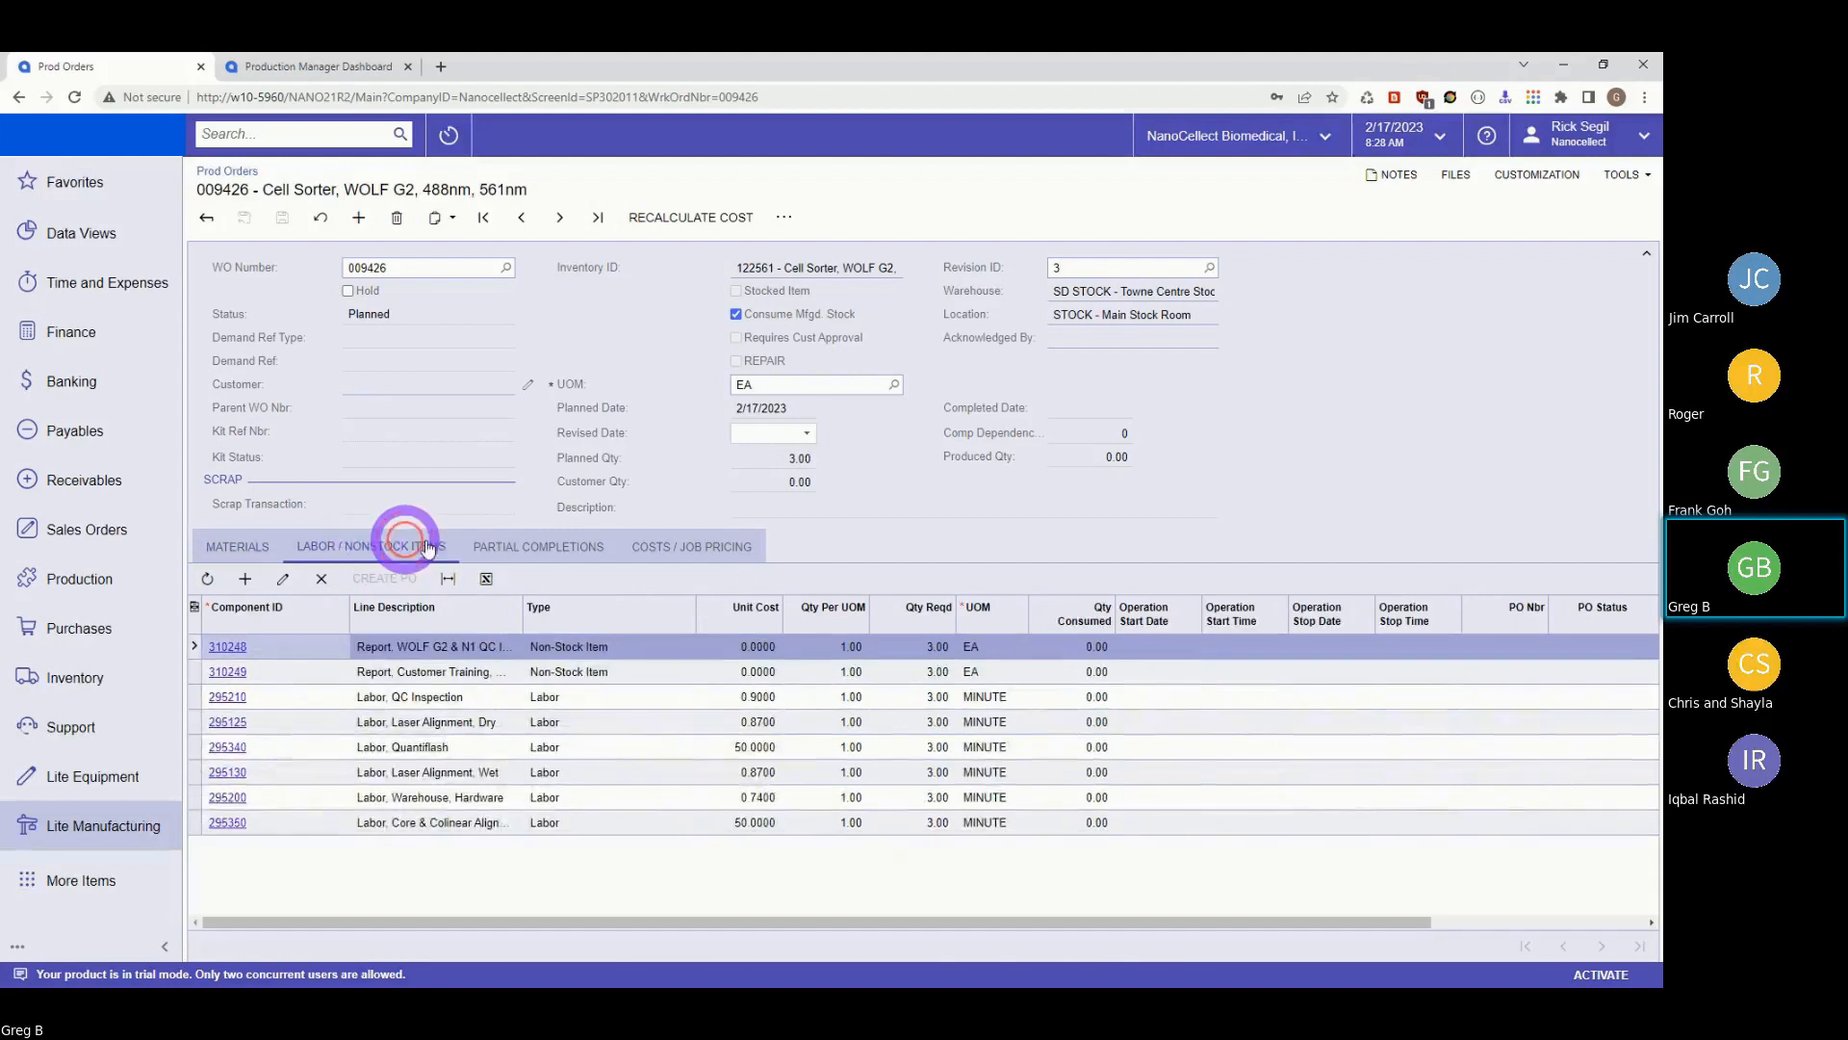
left_click_drag(953, 921, 1440, 920)
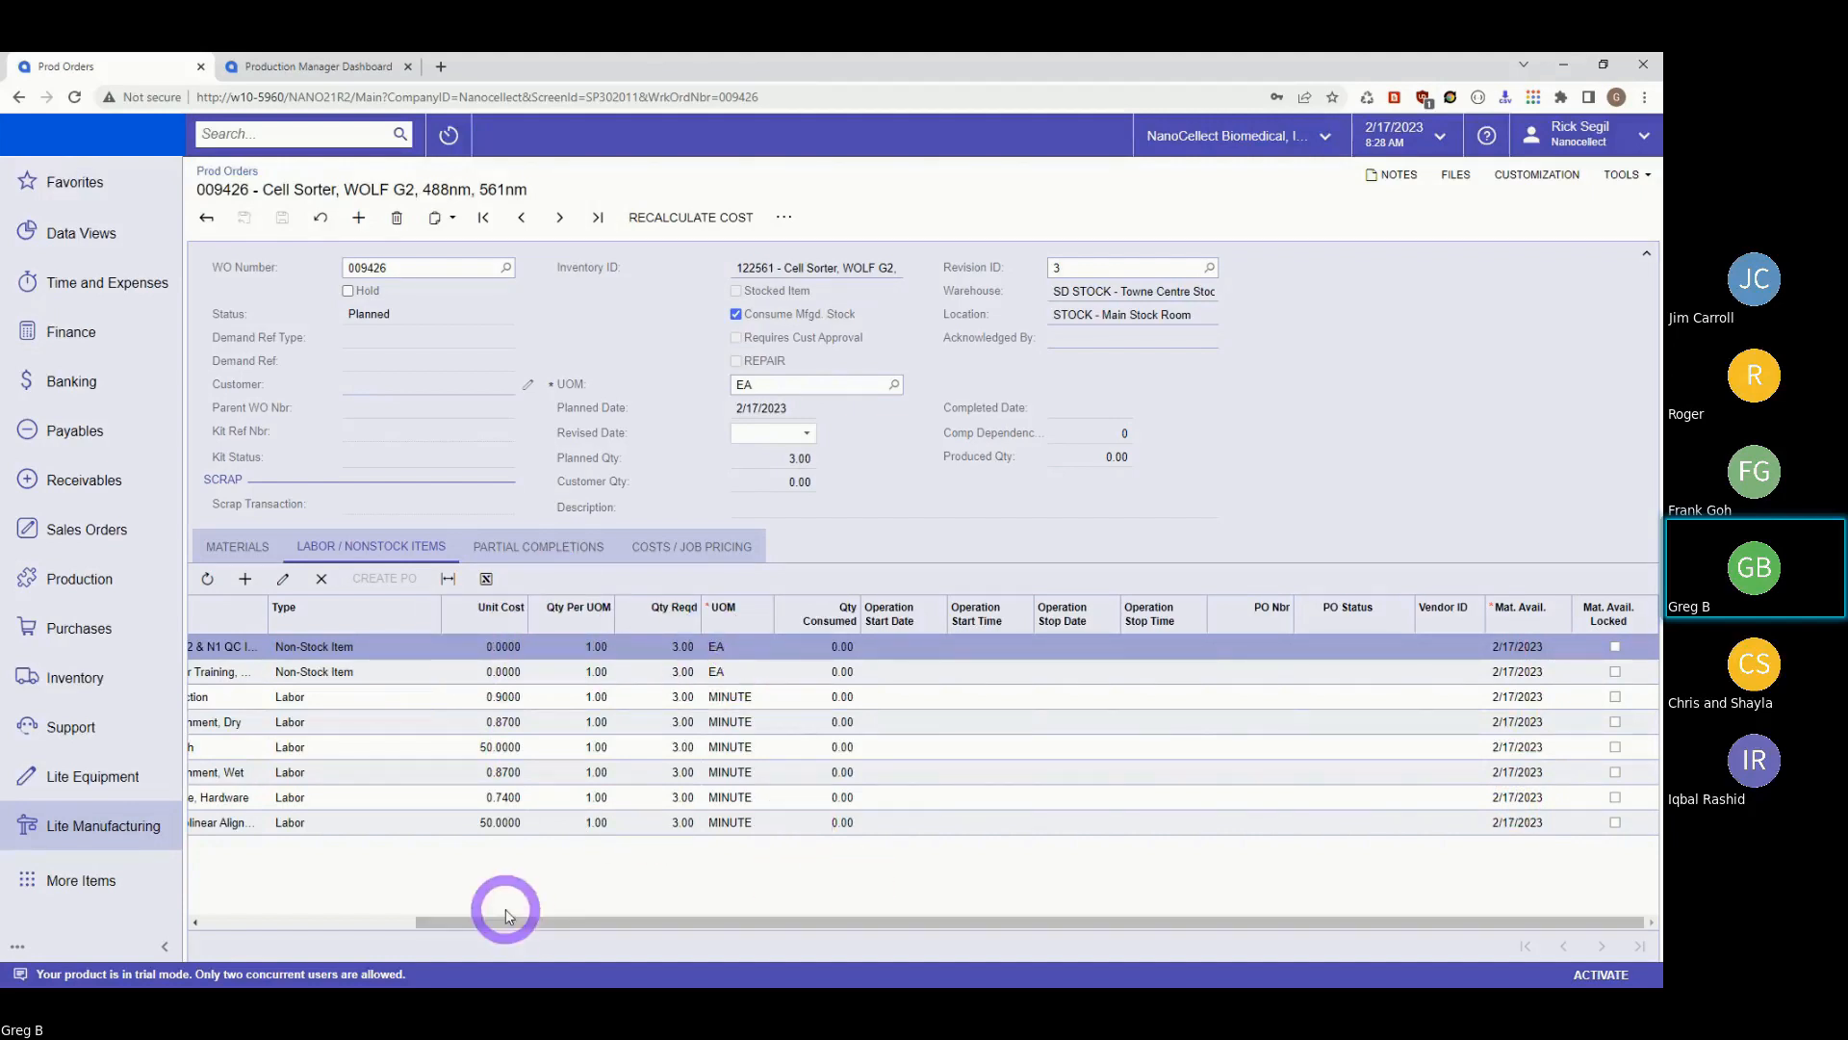
left_click_drag(492, 926, 233, 926)
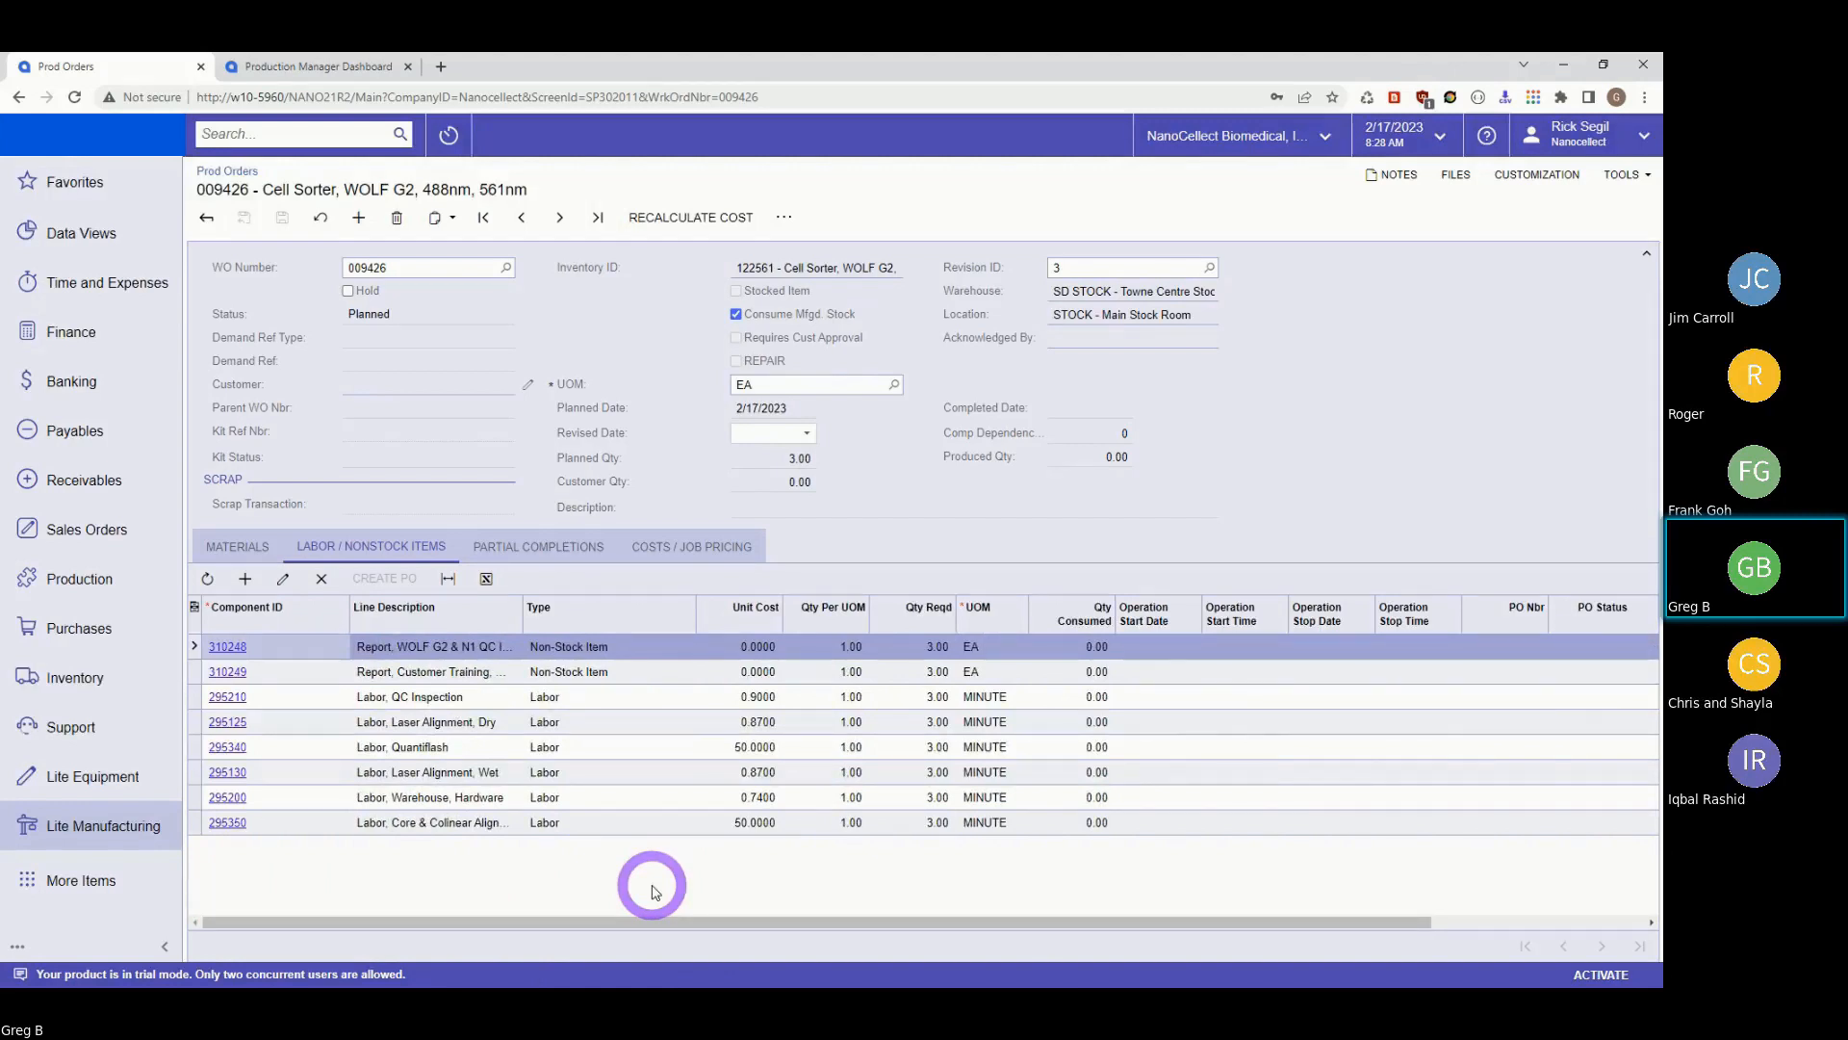
View the Costs / Job Pricing tab: planned total 168,252.09, unit cost 56,084.03, no actuals.
left_click(654, 546)
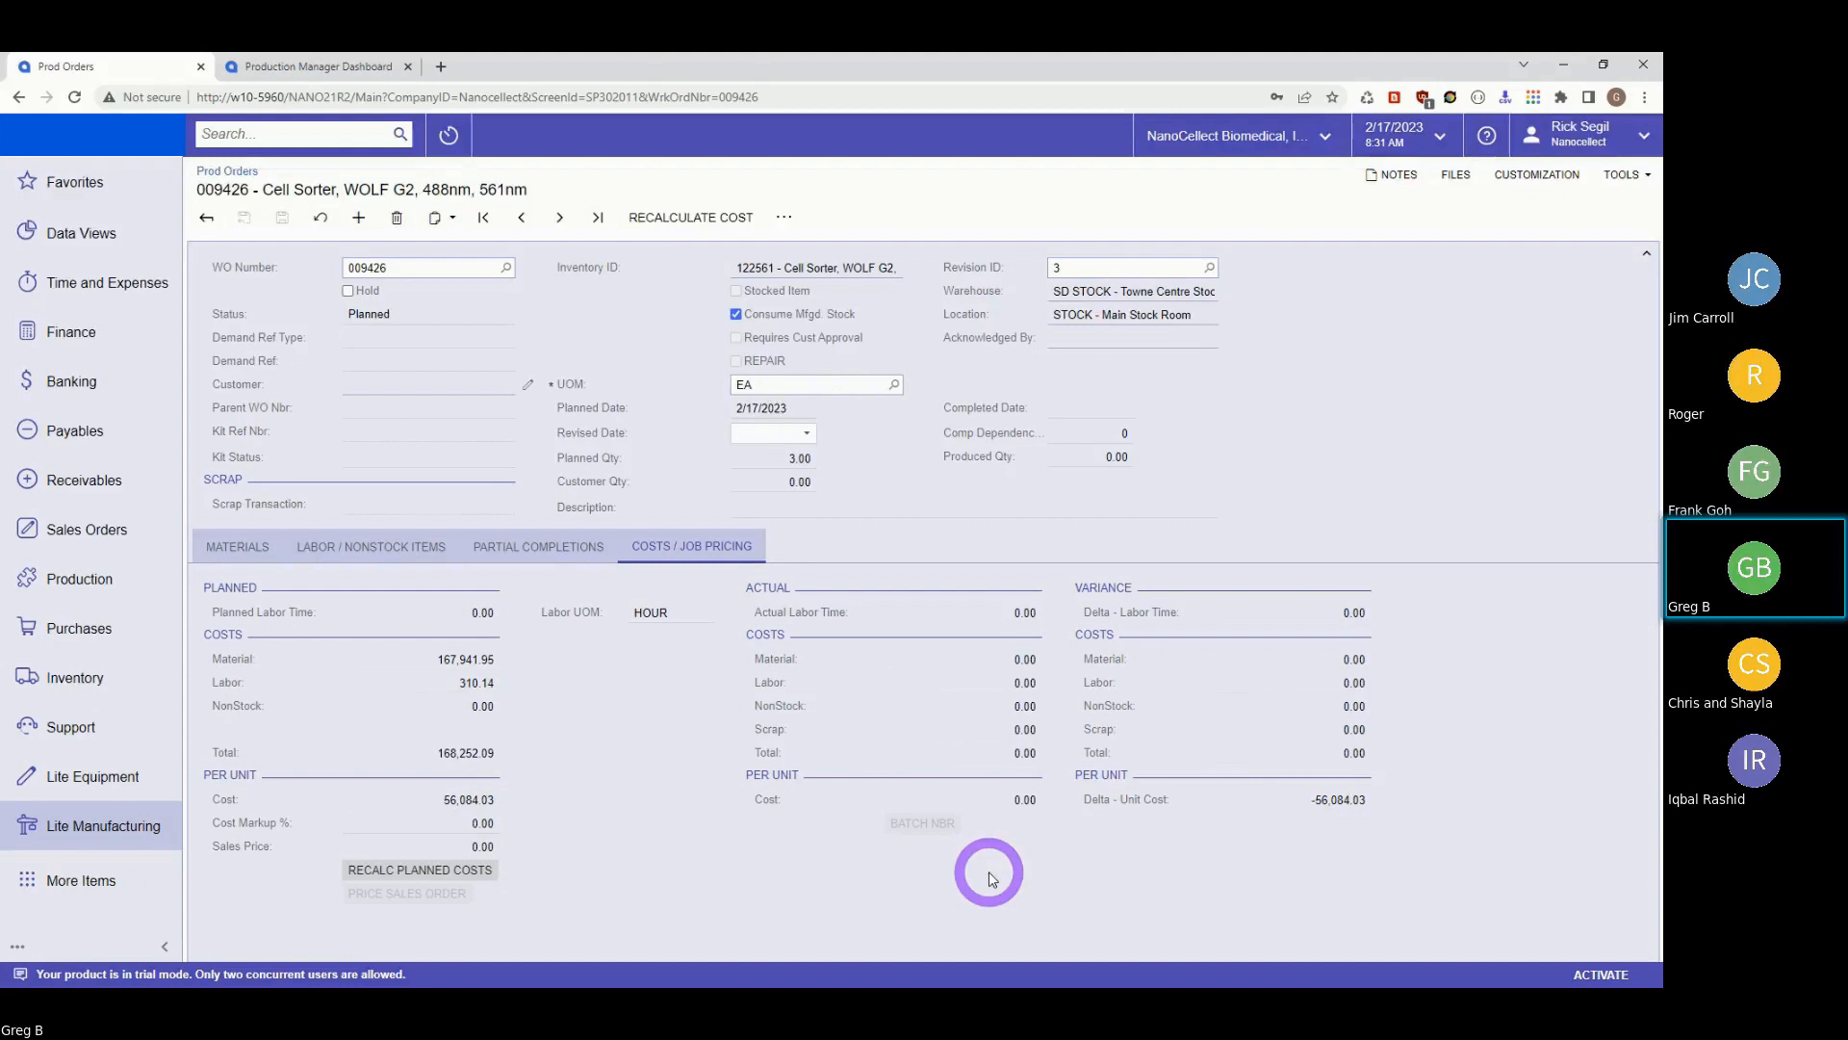
Review order 009426's materials, try opening order 009422, and dismiss the resulting errors.
left_click(222, 550)
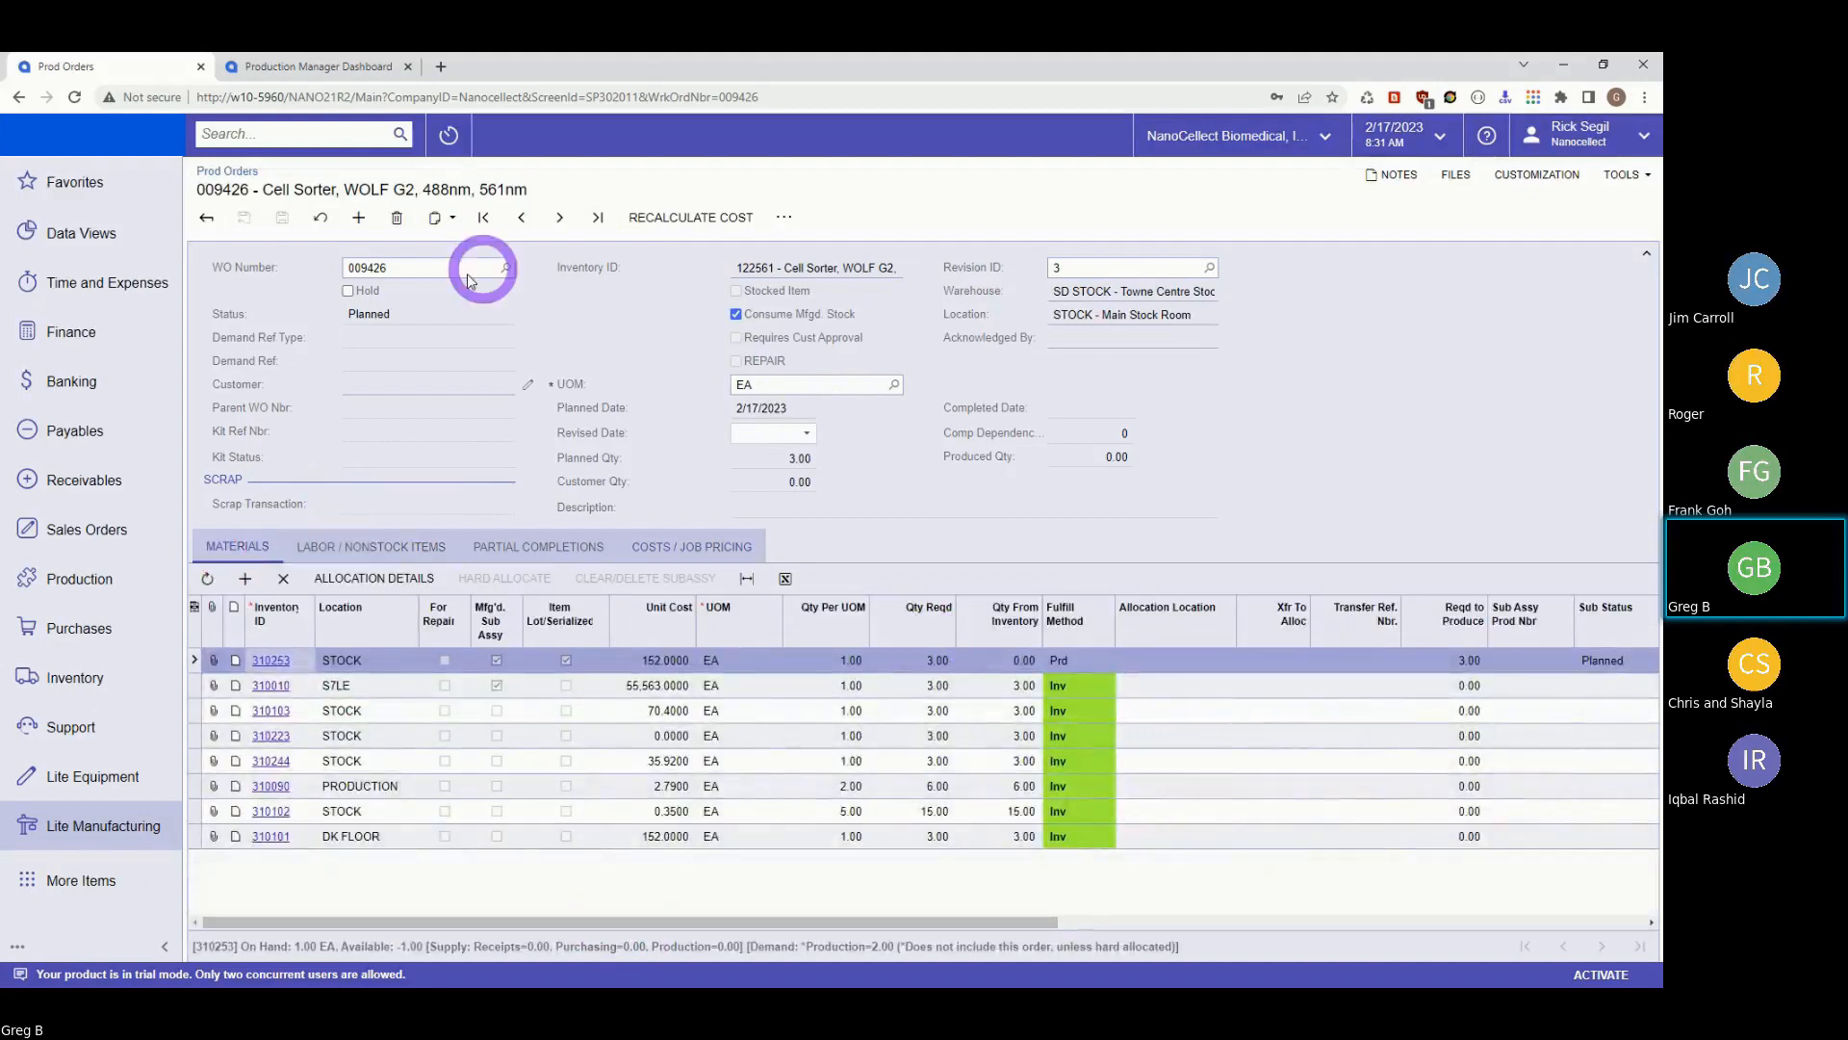
left_click(215, 172)
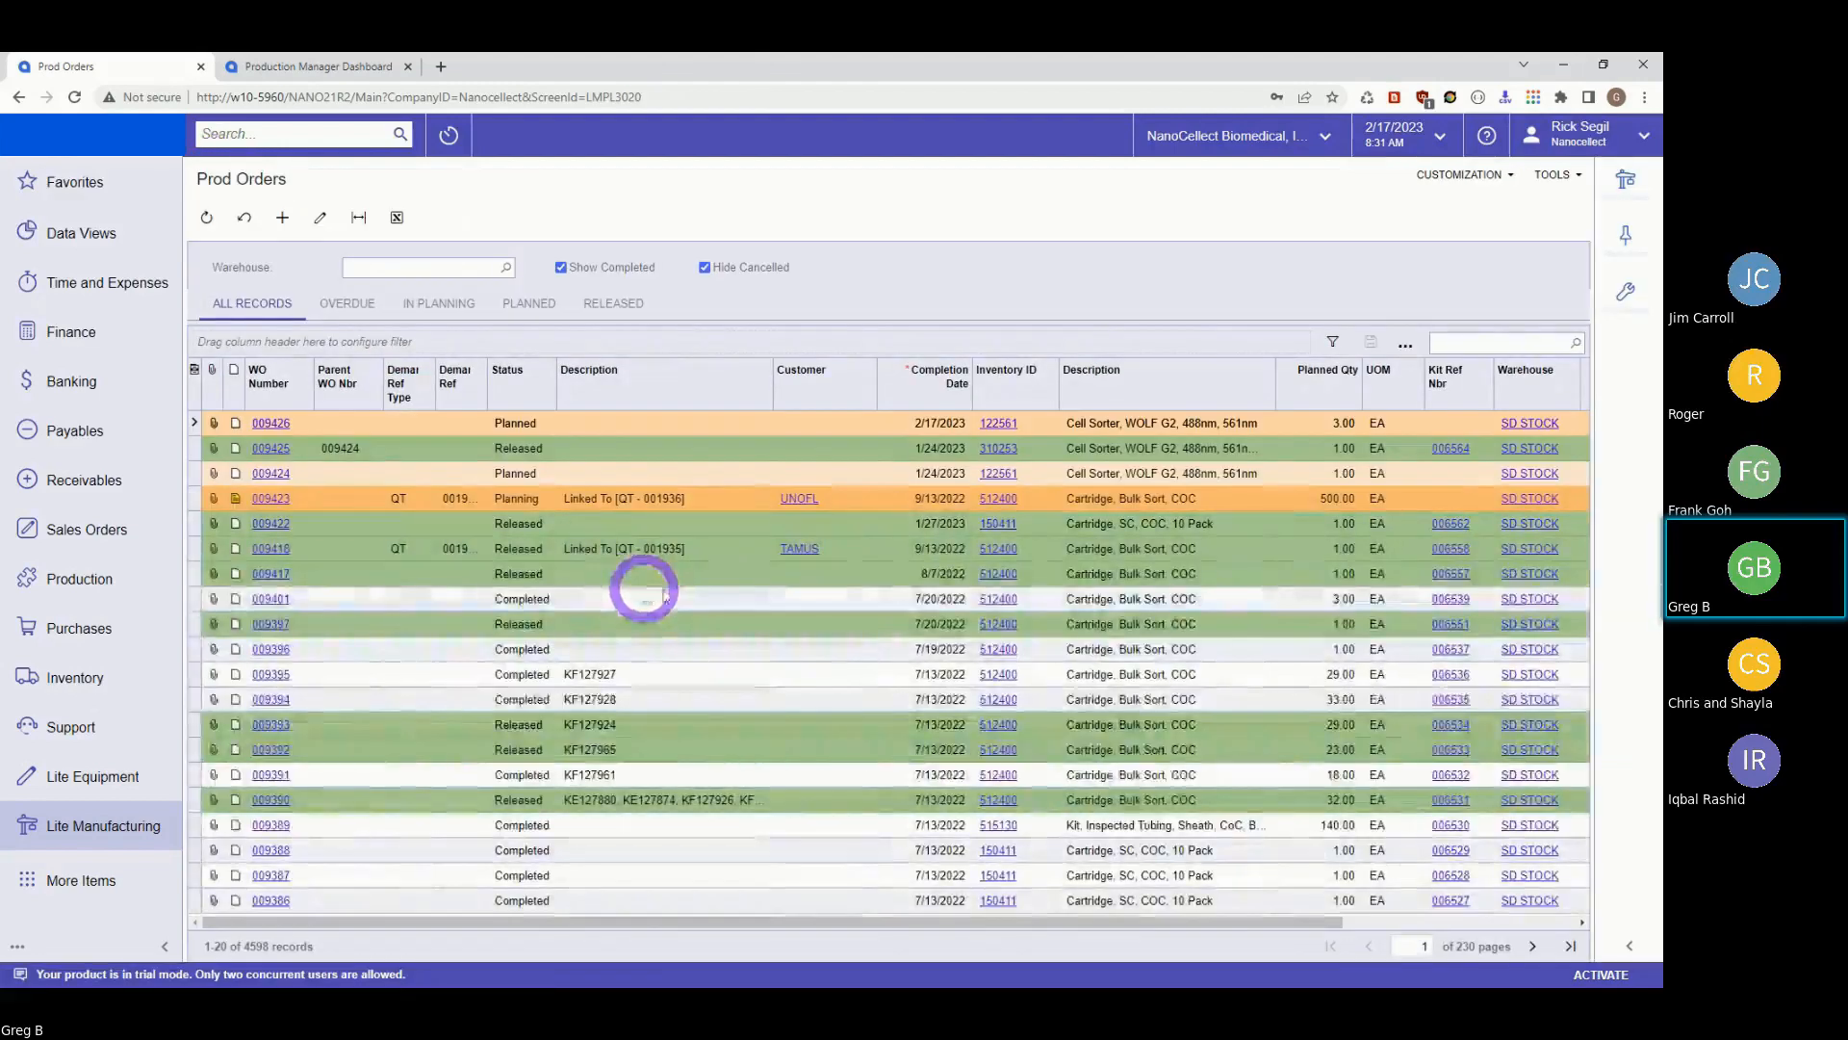
left_click(481, 530)
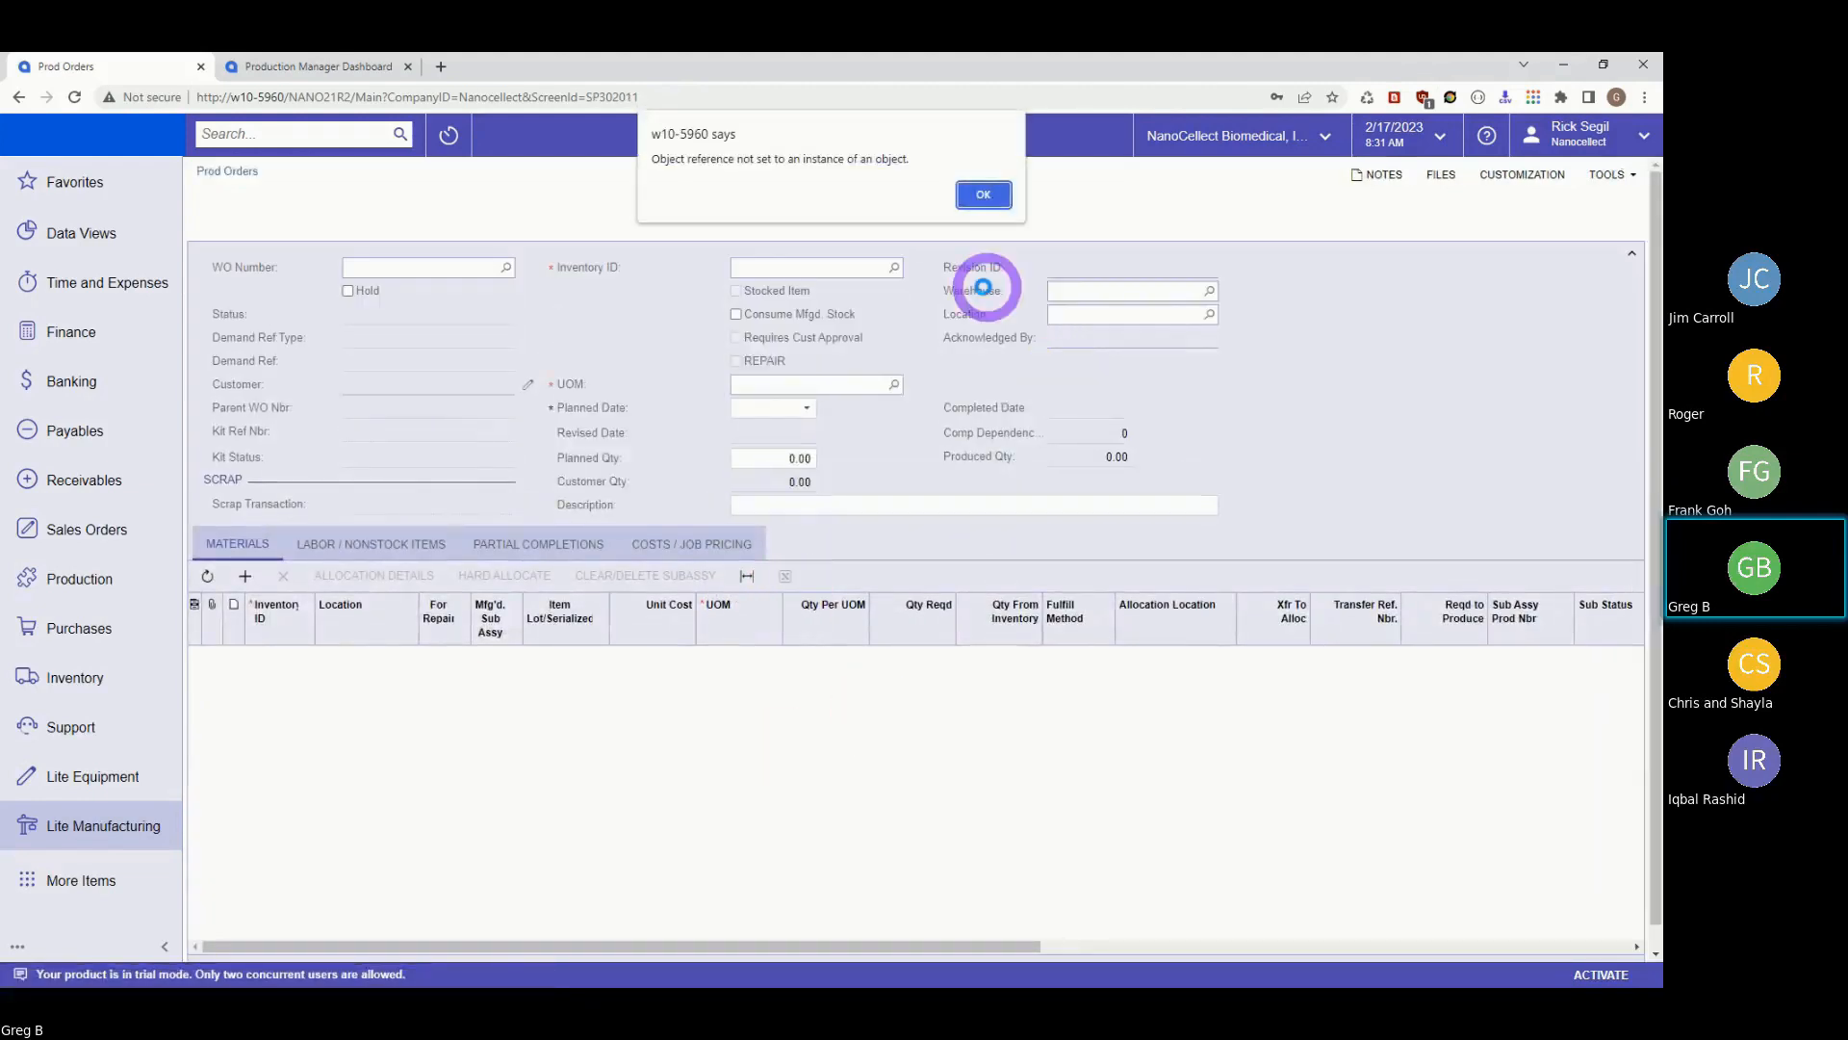
left_click(983, 194)
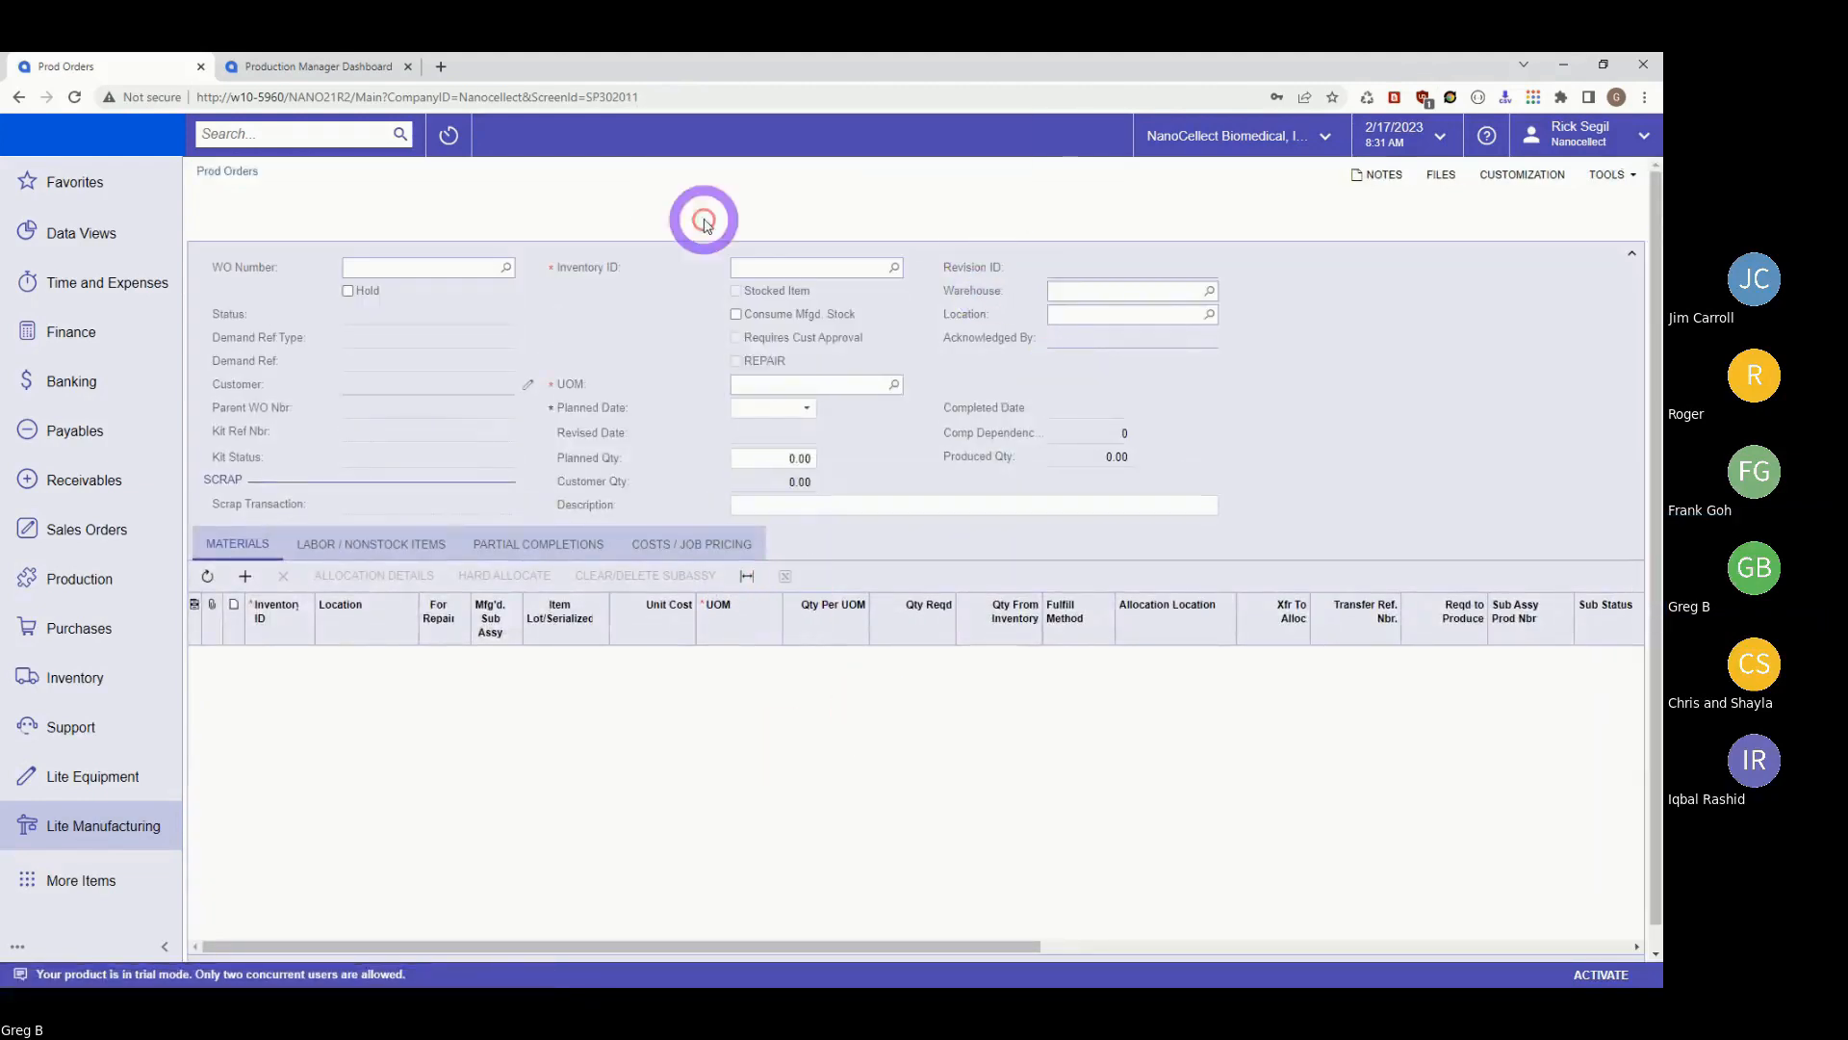
left_click(31, 99)
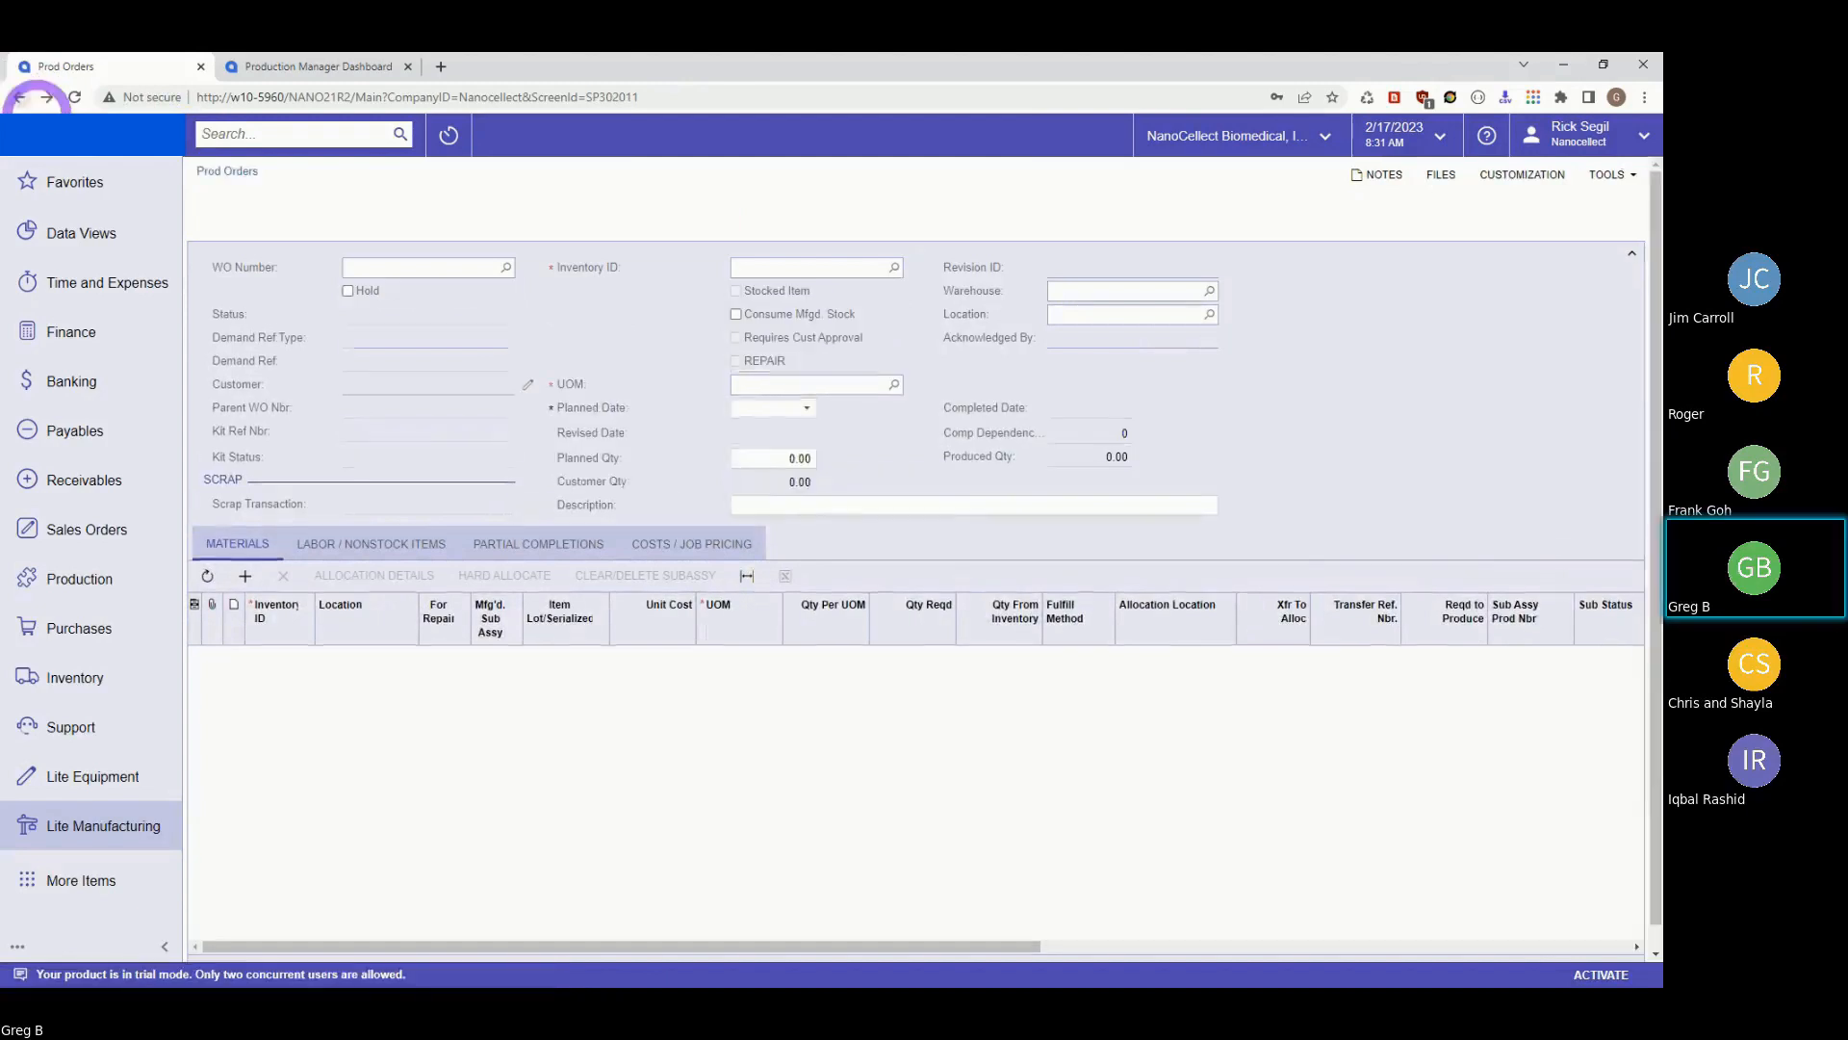
left_click(979, 191)
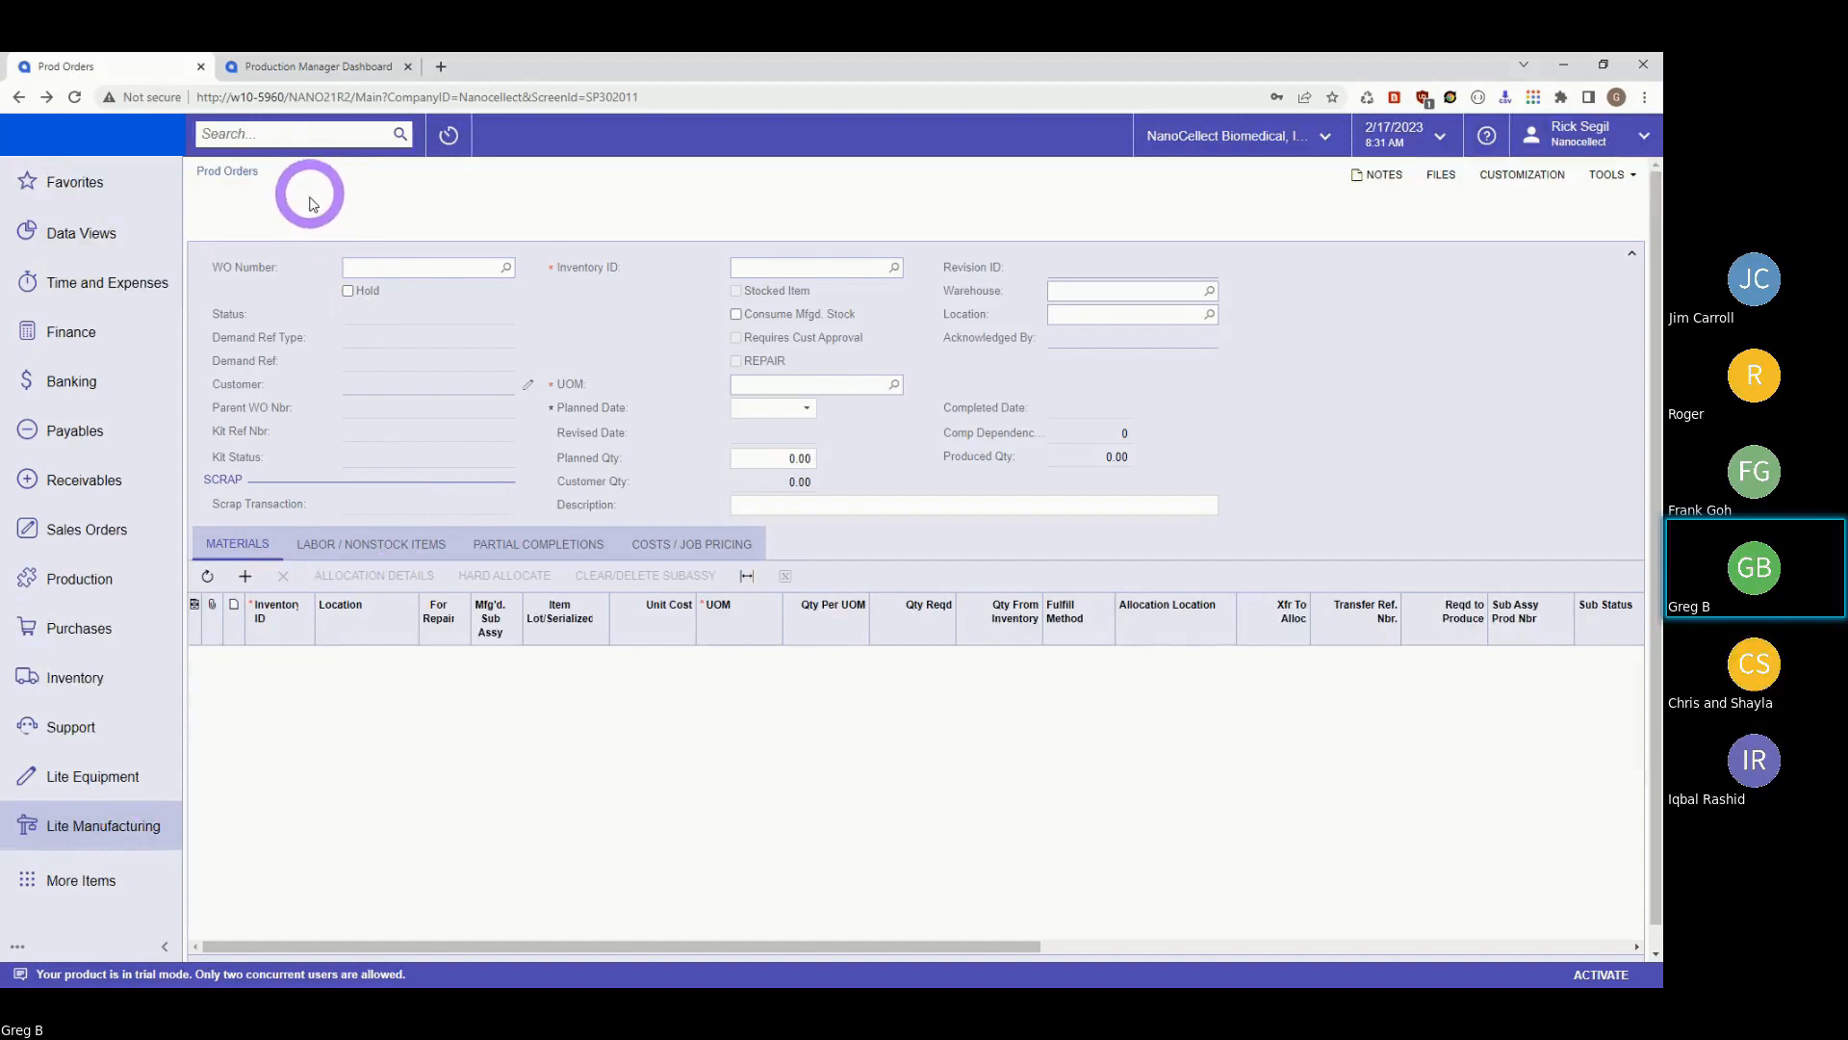
Reopen work order 009426 through Lite Manufacturing > Prod Orders.
left_click(64, 826)
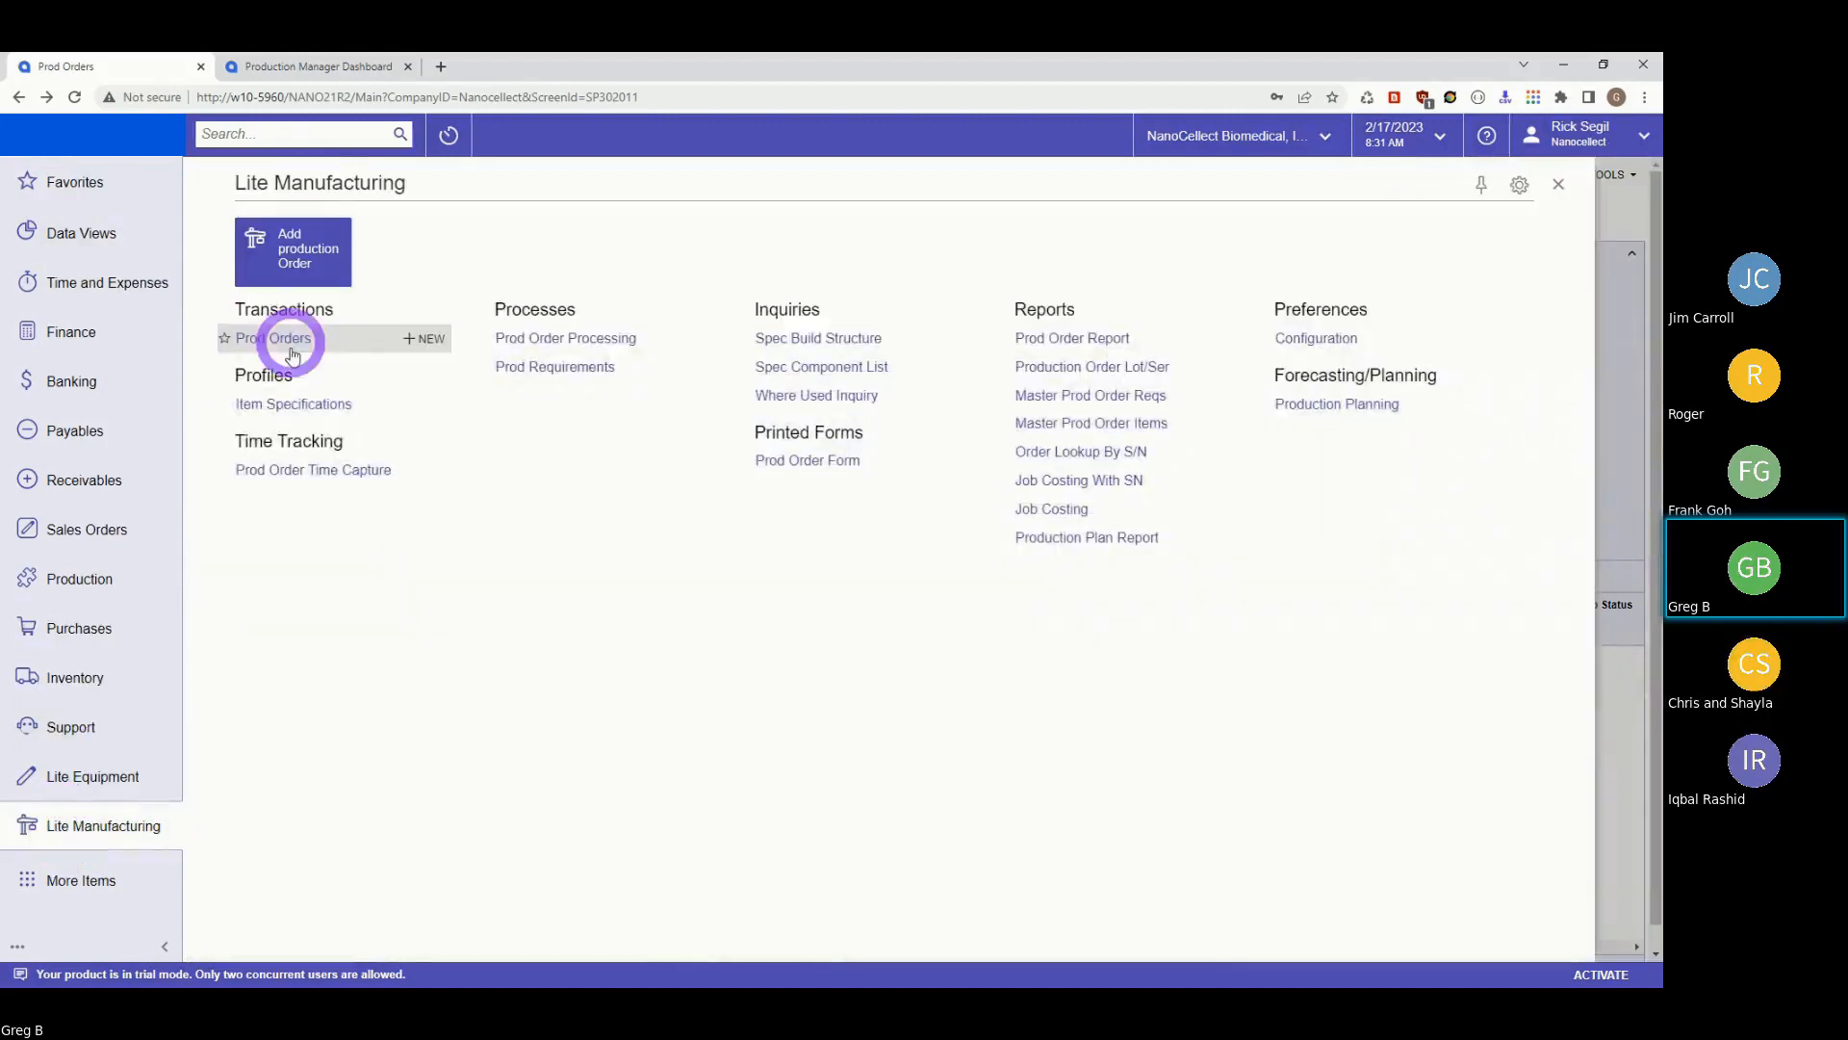
left_click(287, 345)
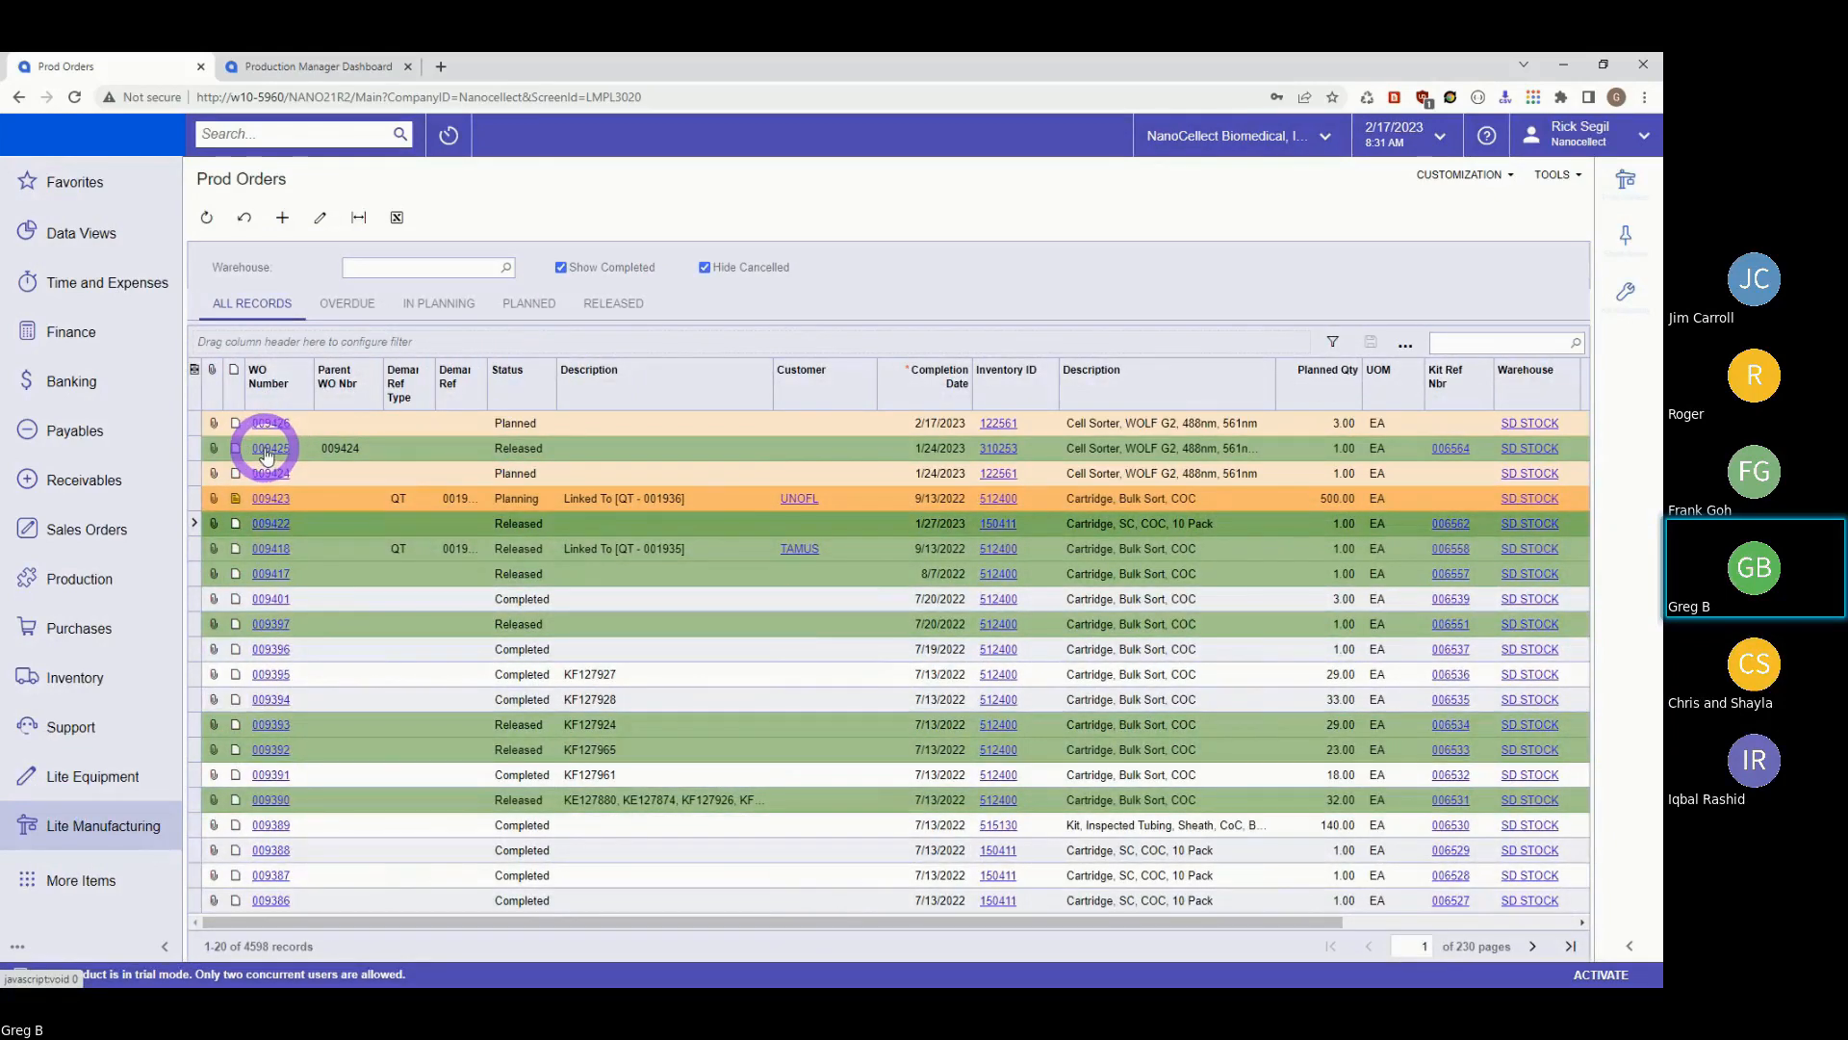
left_click(258, 425)
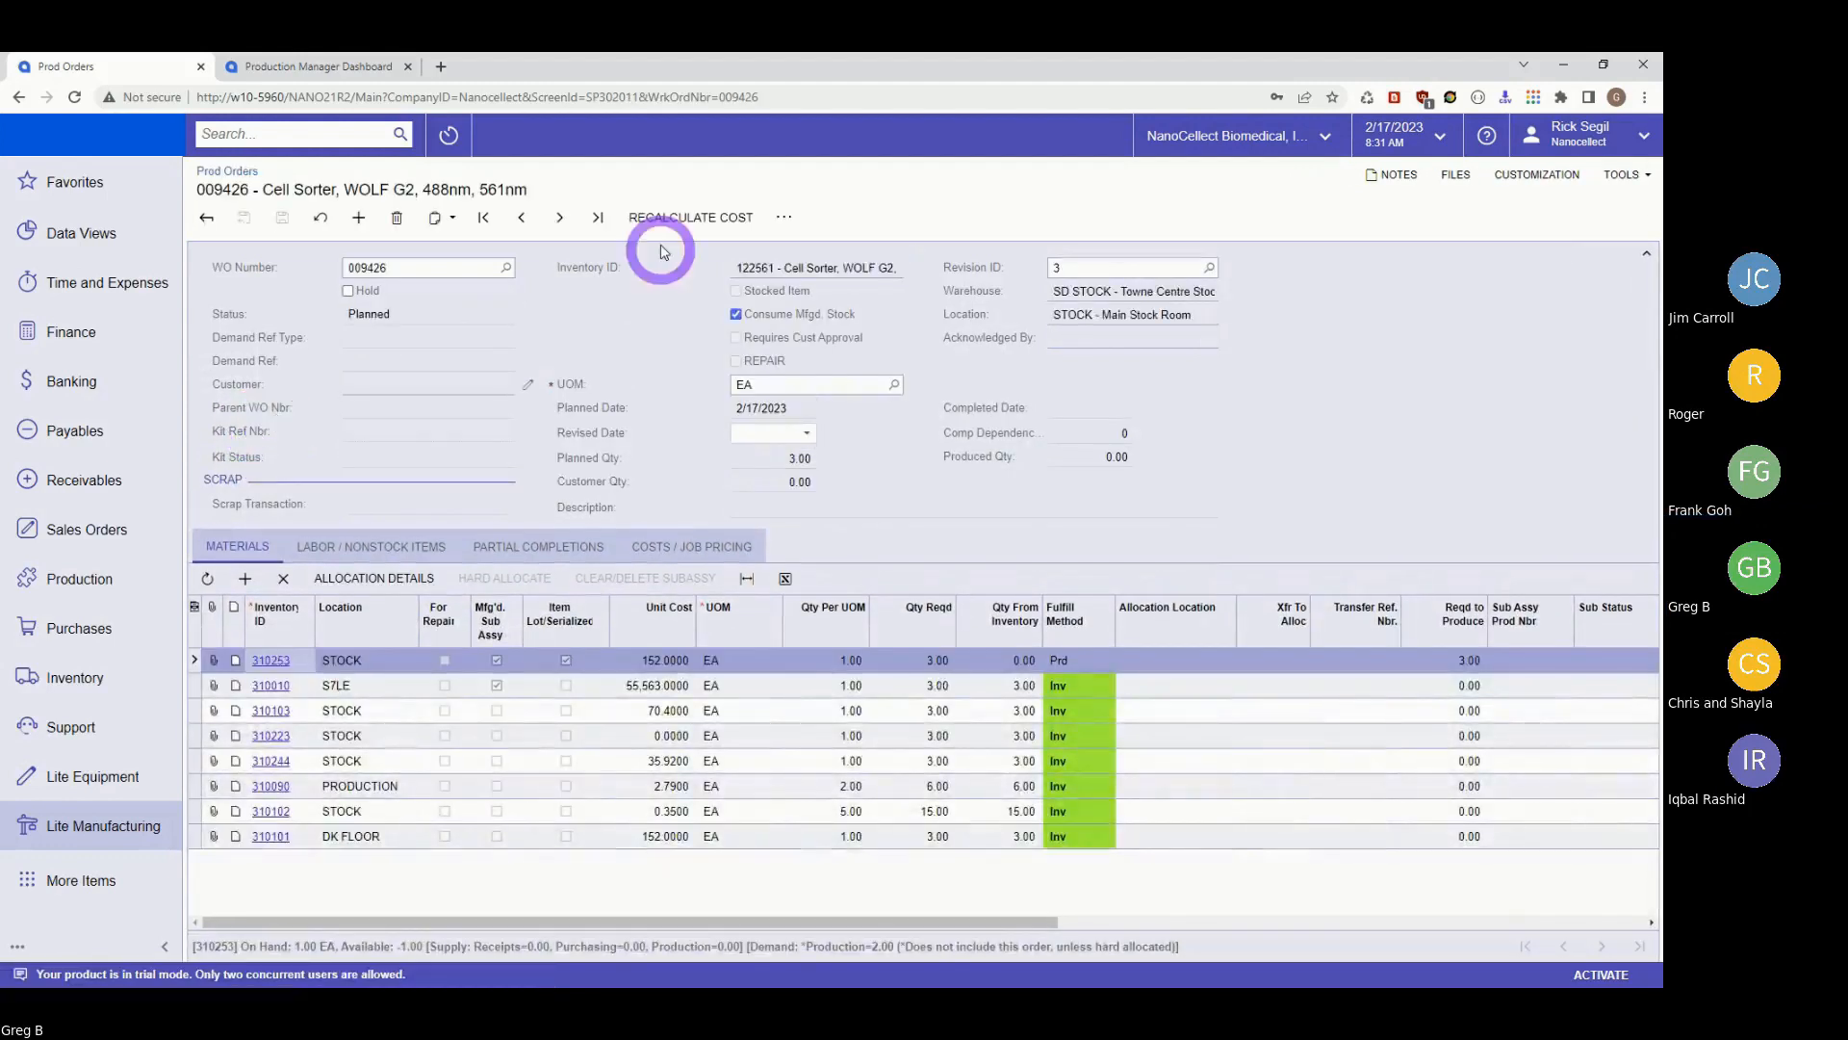
Release work order 009426 from the actions menu and scroll across its materials grid.
left_click(784, 217)
left_click(860, 402)
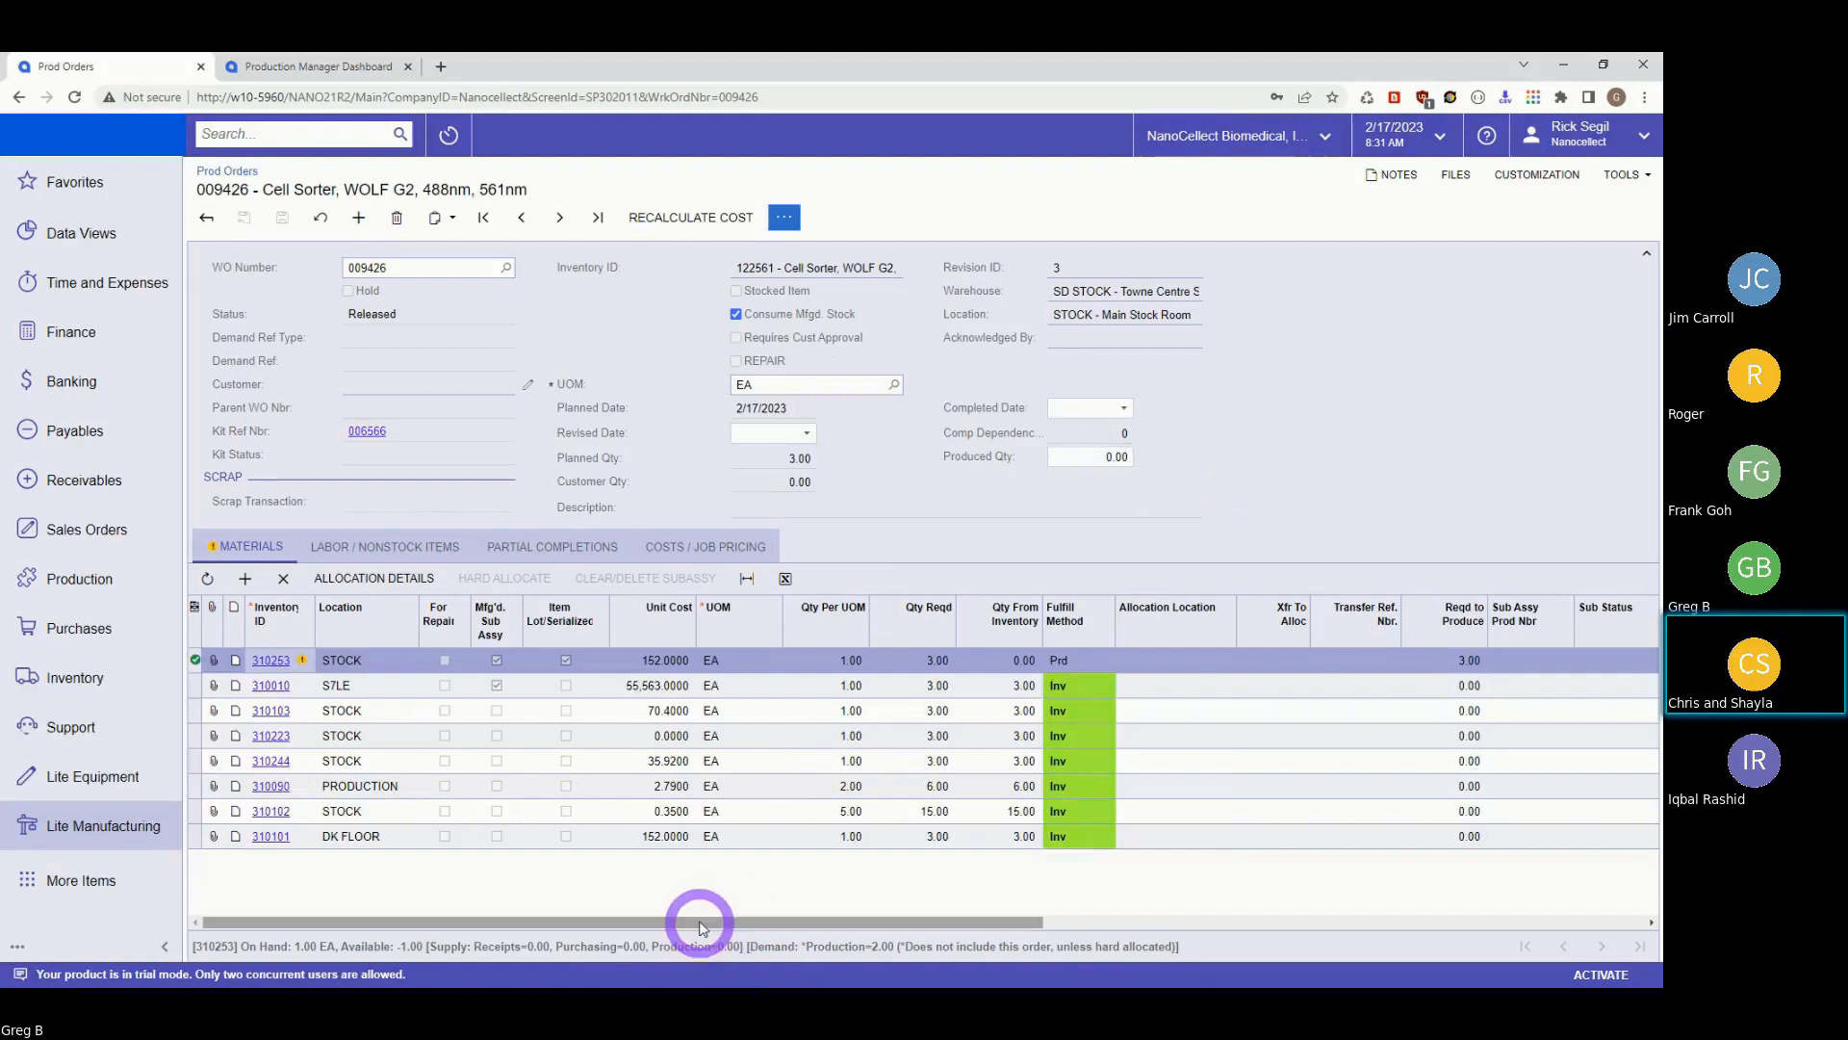
left_click_drag(699, 921, 1435, 953)
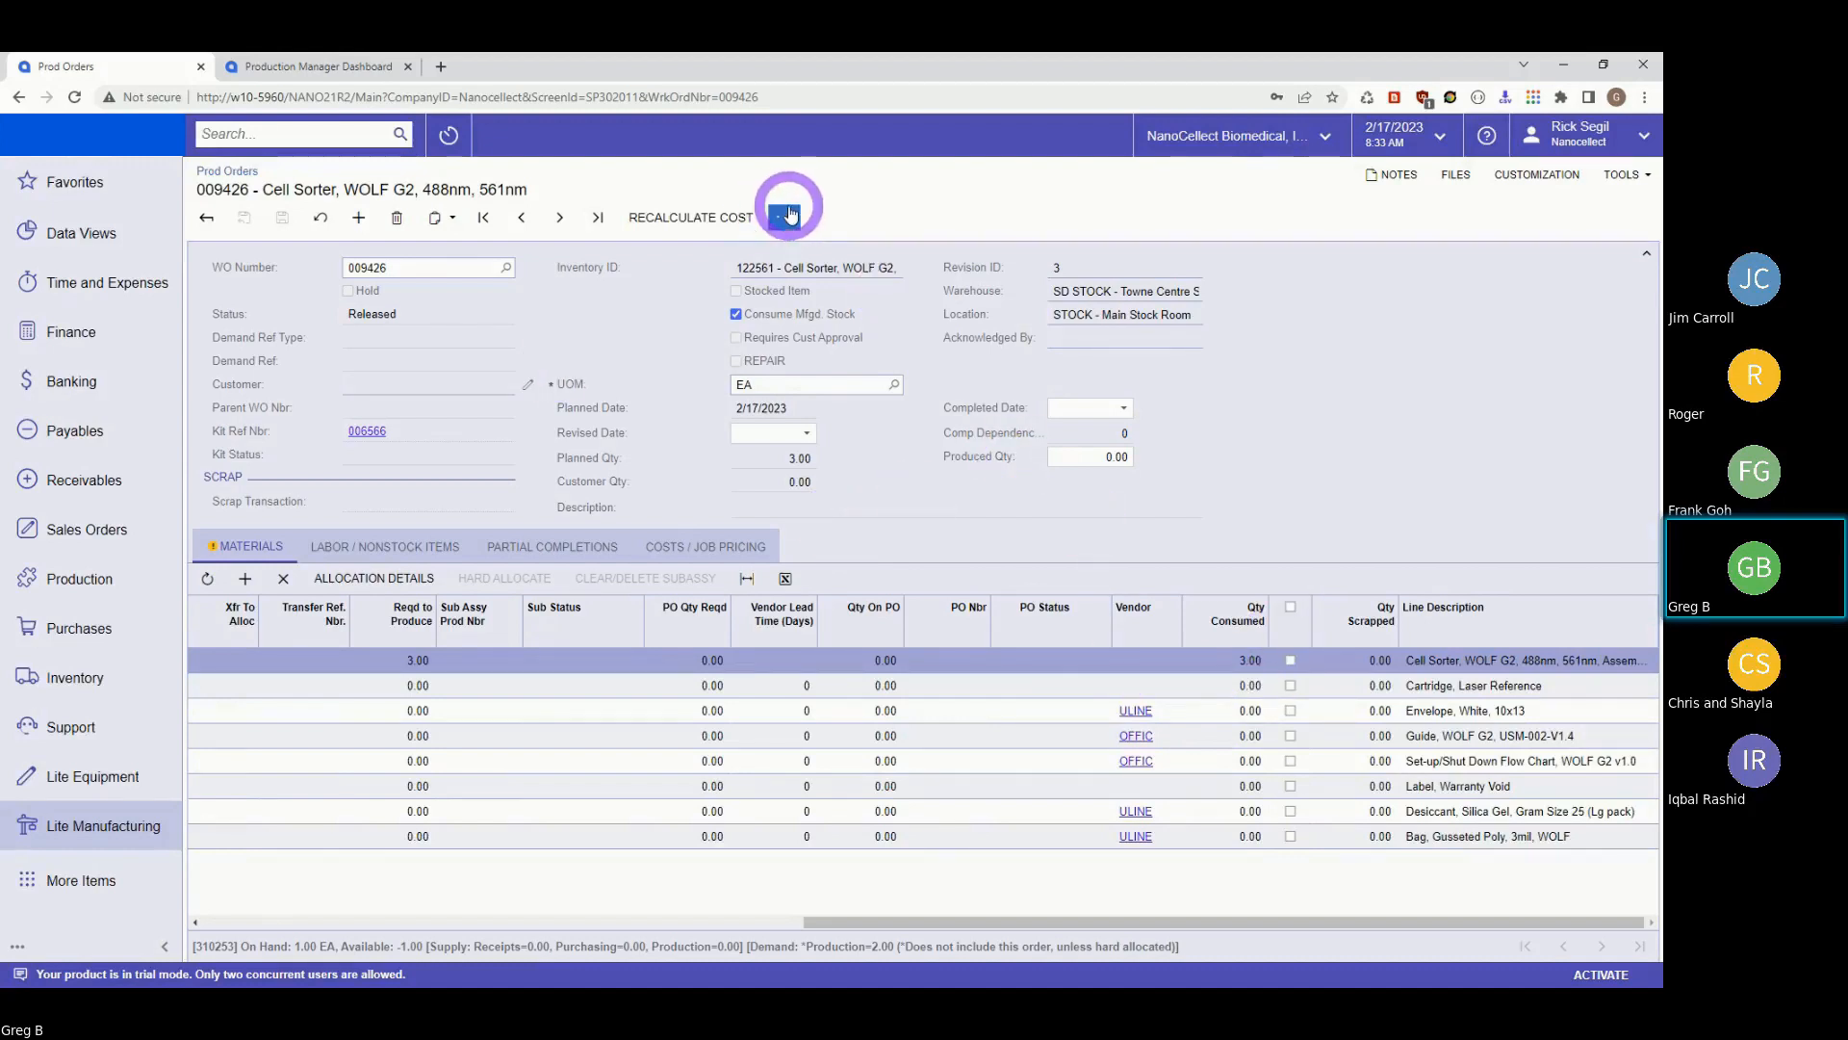
Enter a completed date of 2/17/2023 and a produced quantity of 3.00 on order 009426.
left_click(1123, 410)
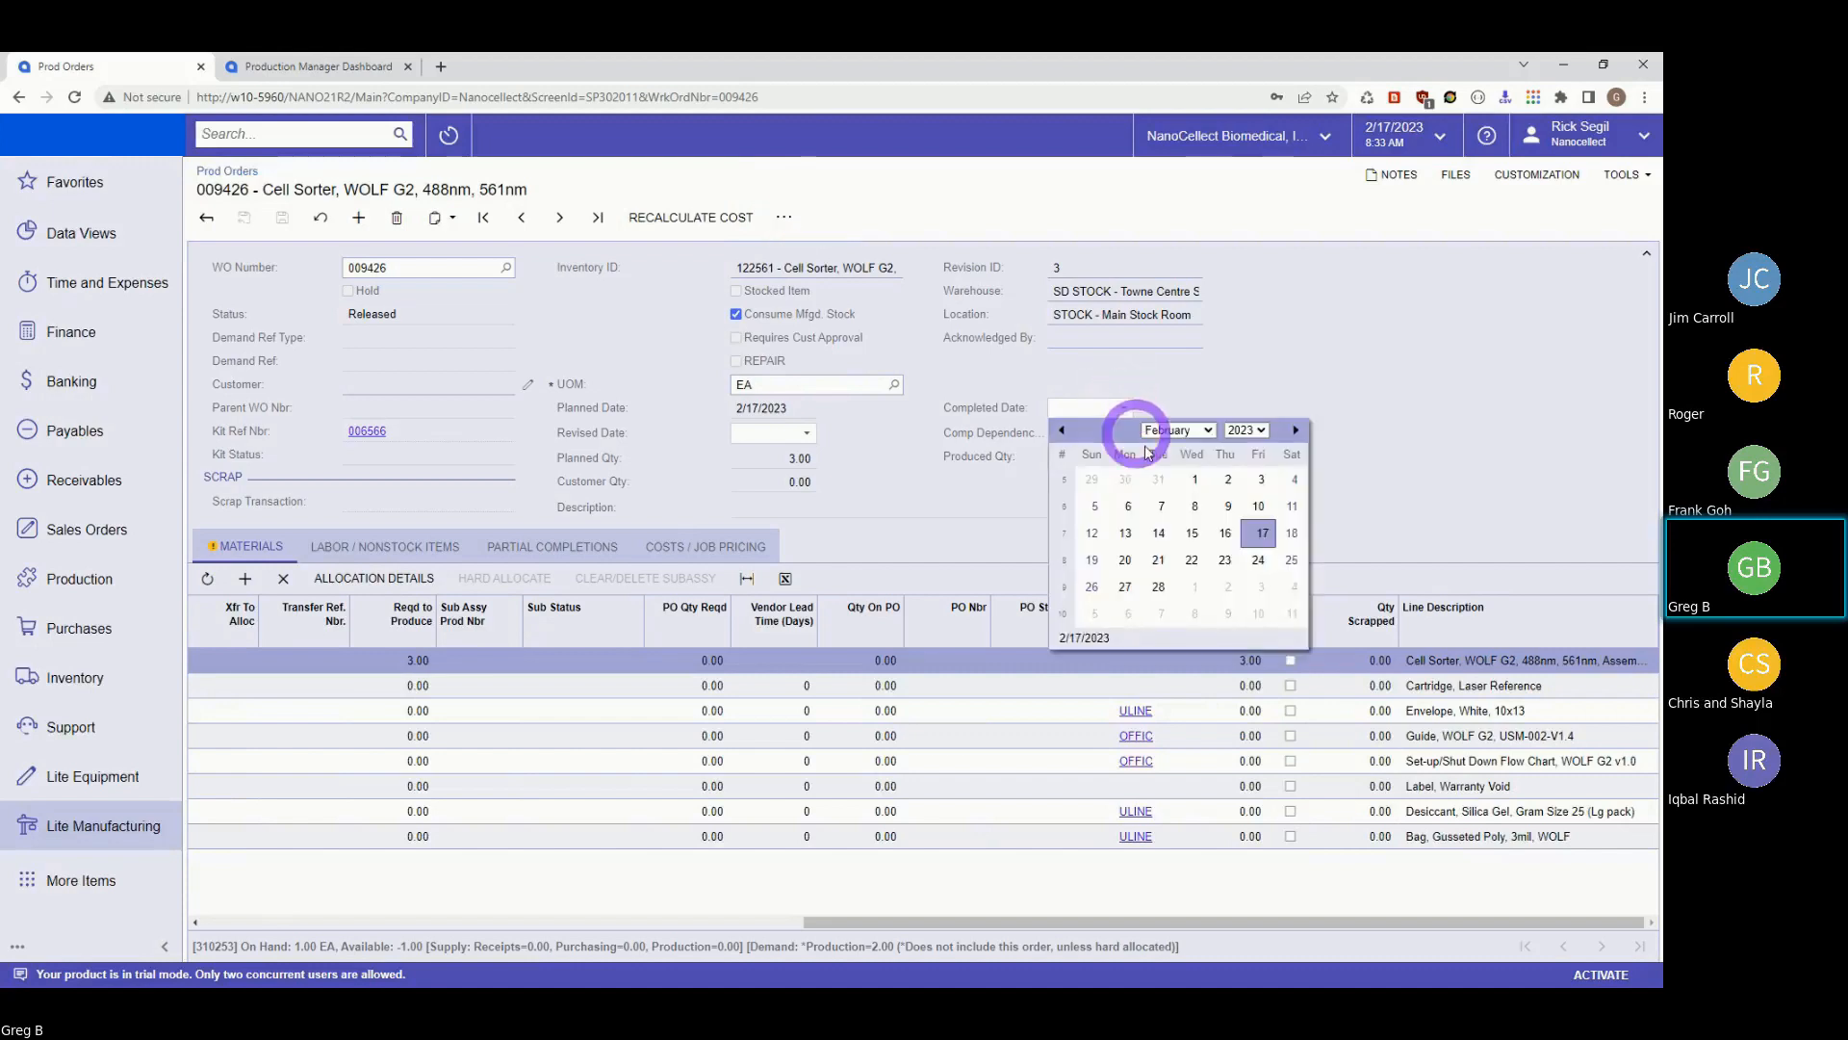
left_click(1261, 534)
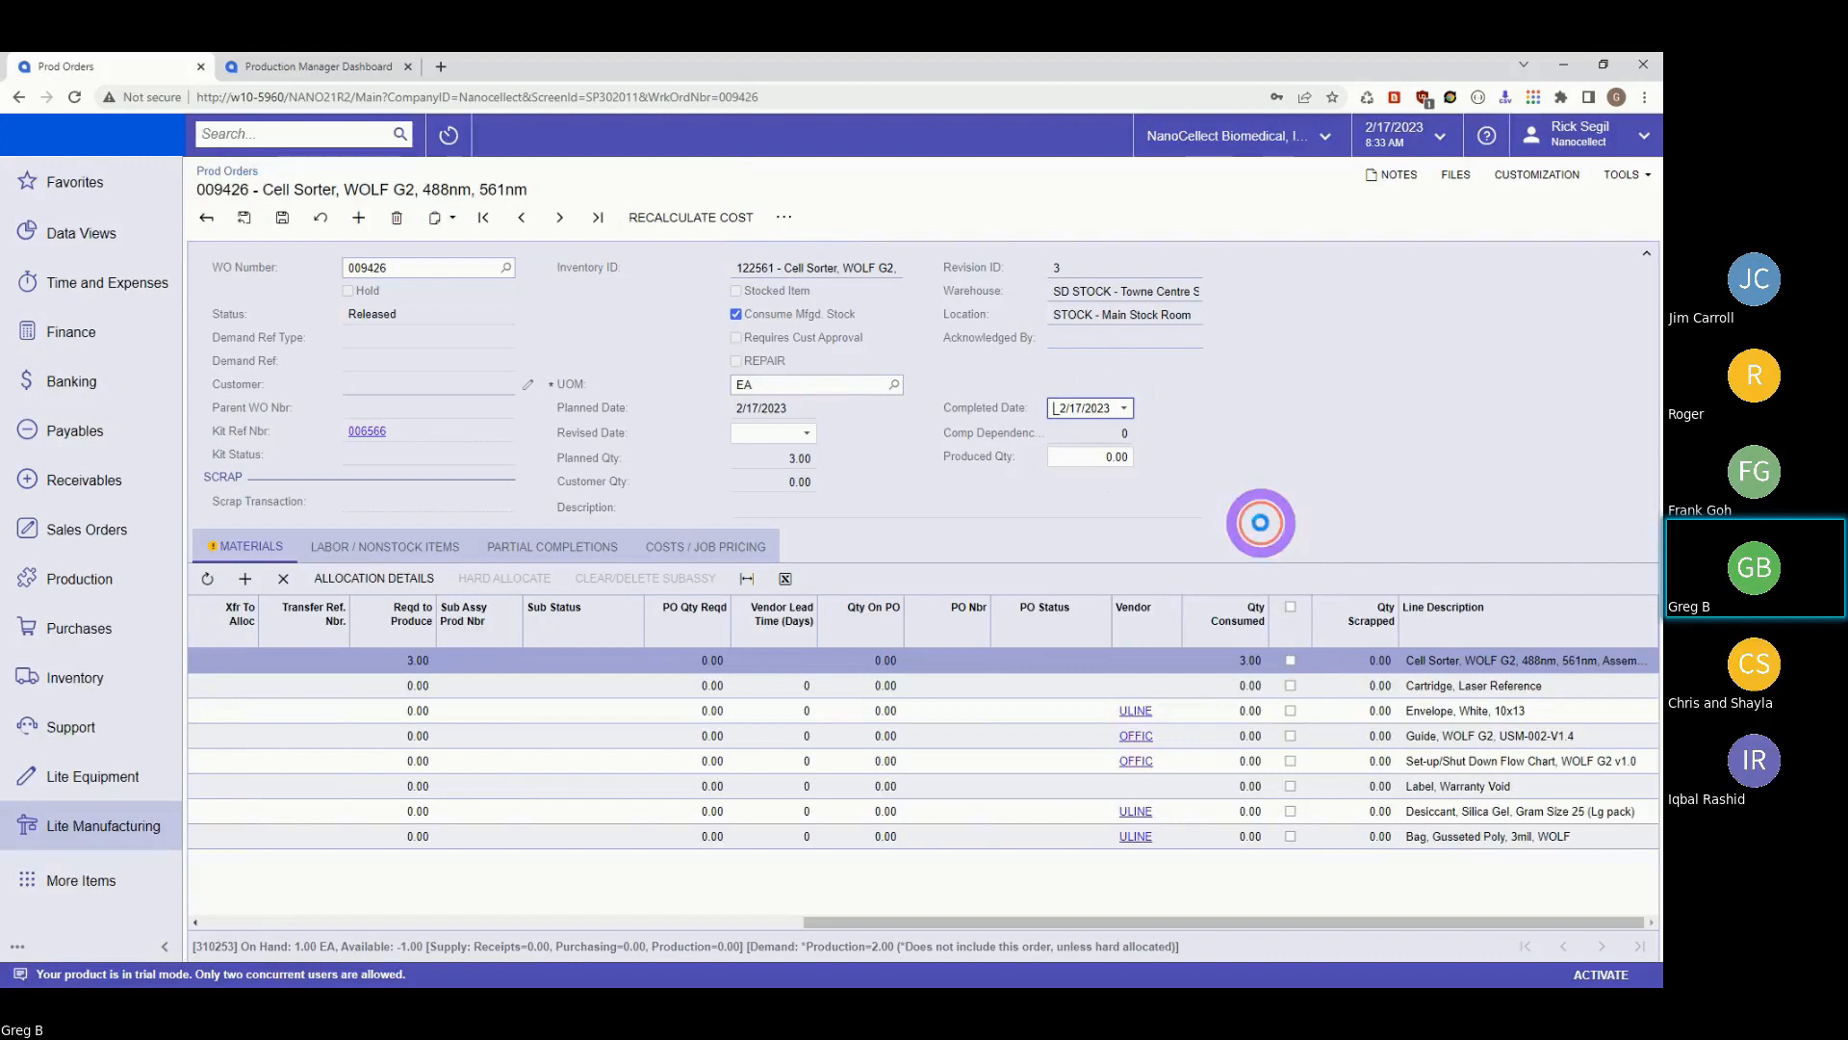
left_click(1099, 453)
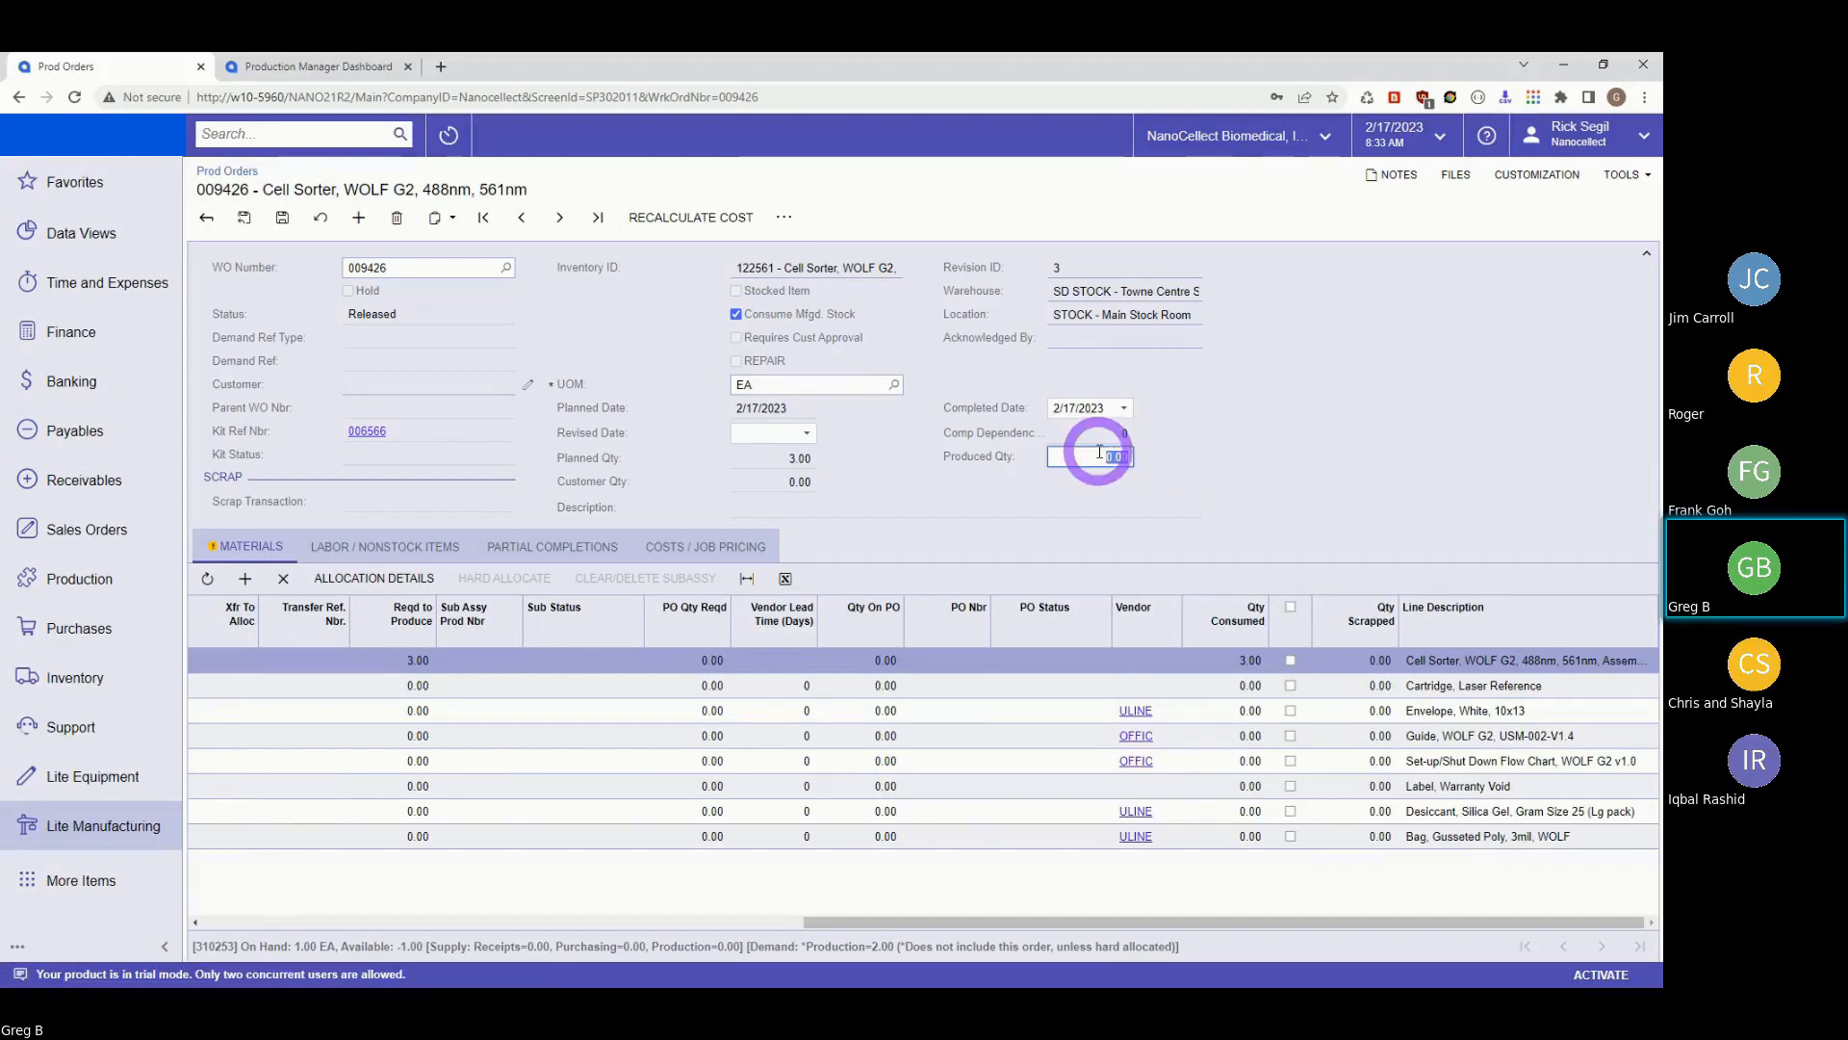
type("3")
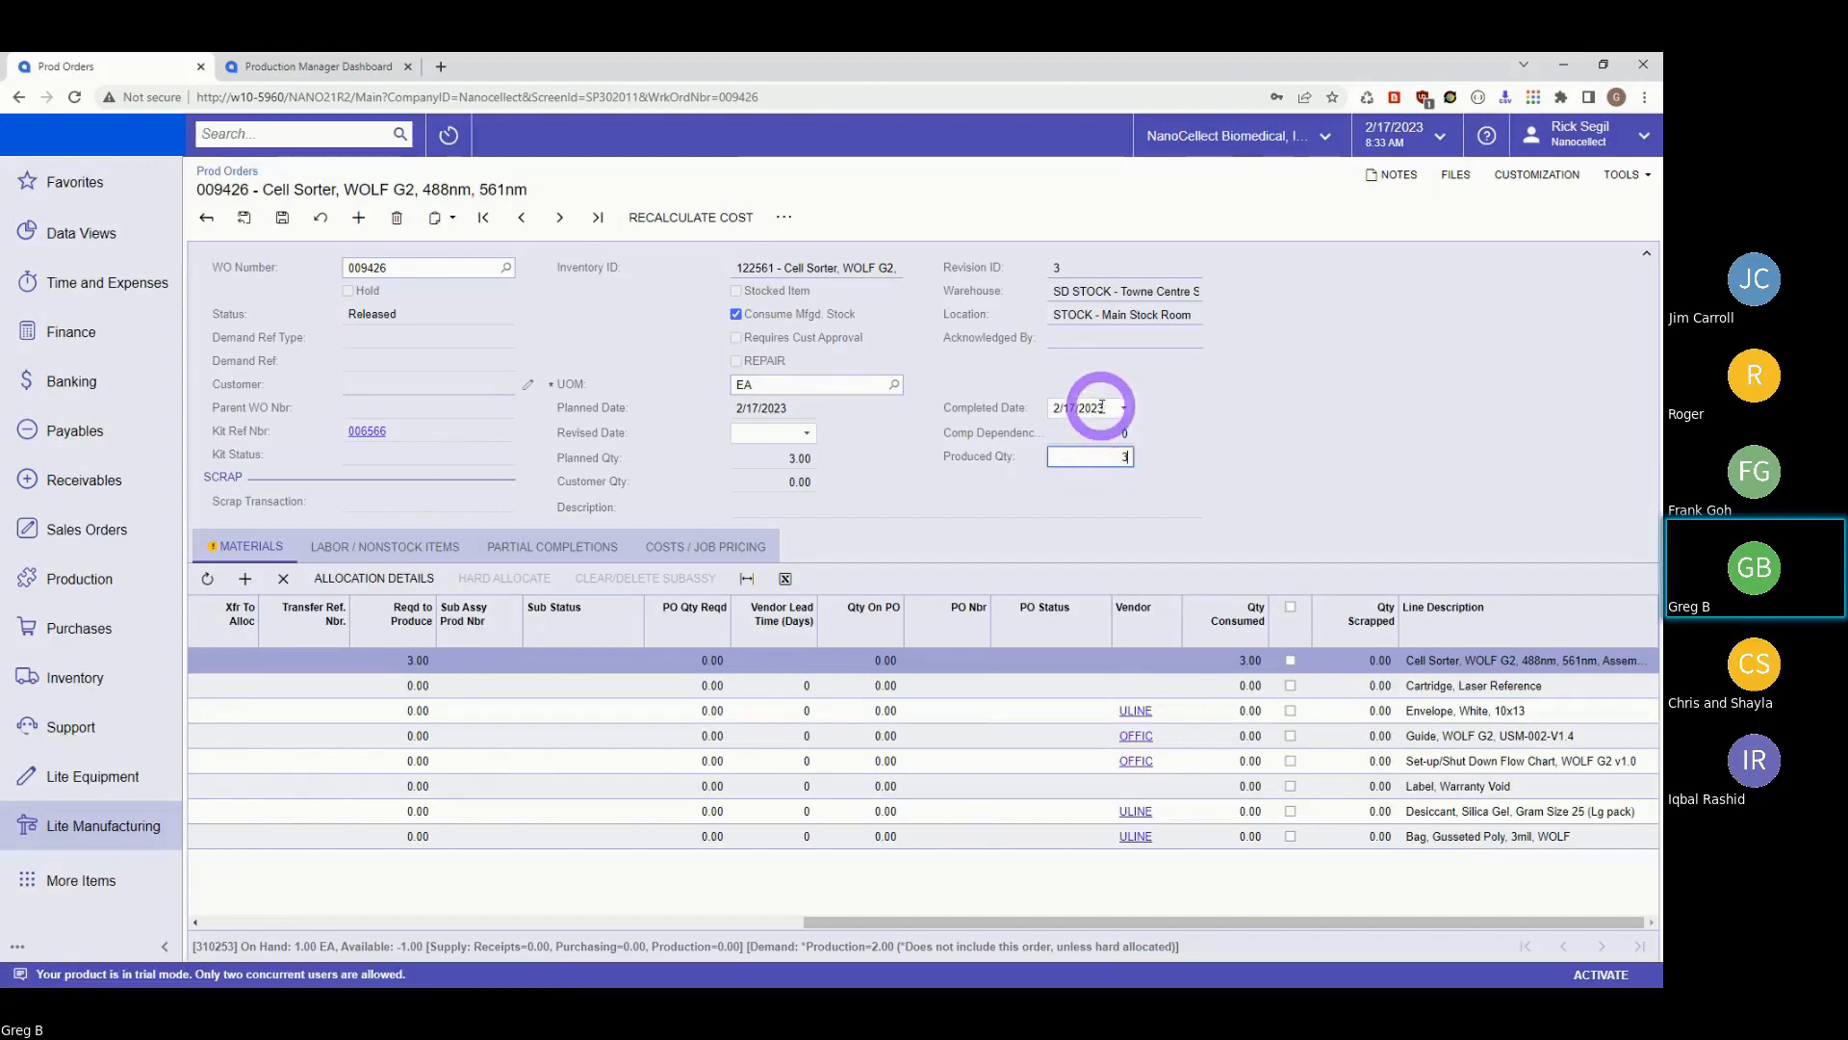
left_click(1100, 407)
left_click(1309, 465)
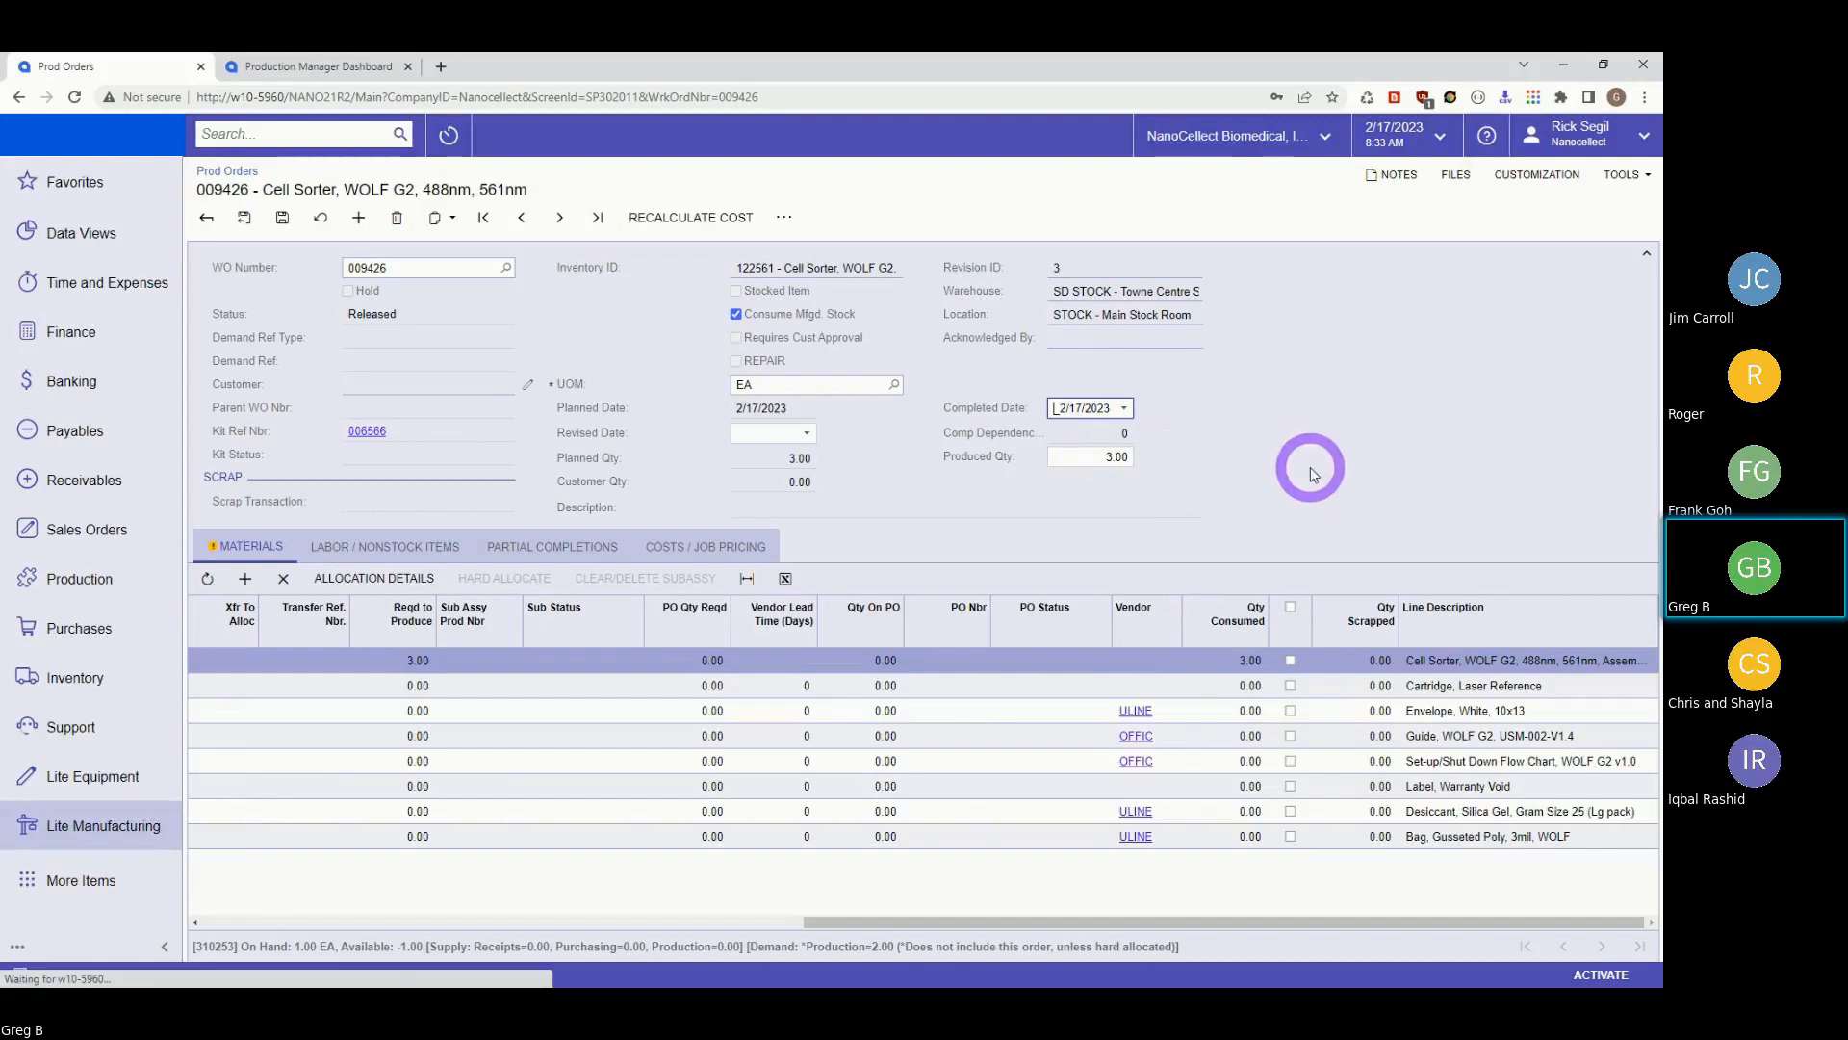
left_click(785, 216)
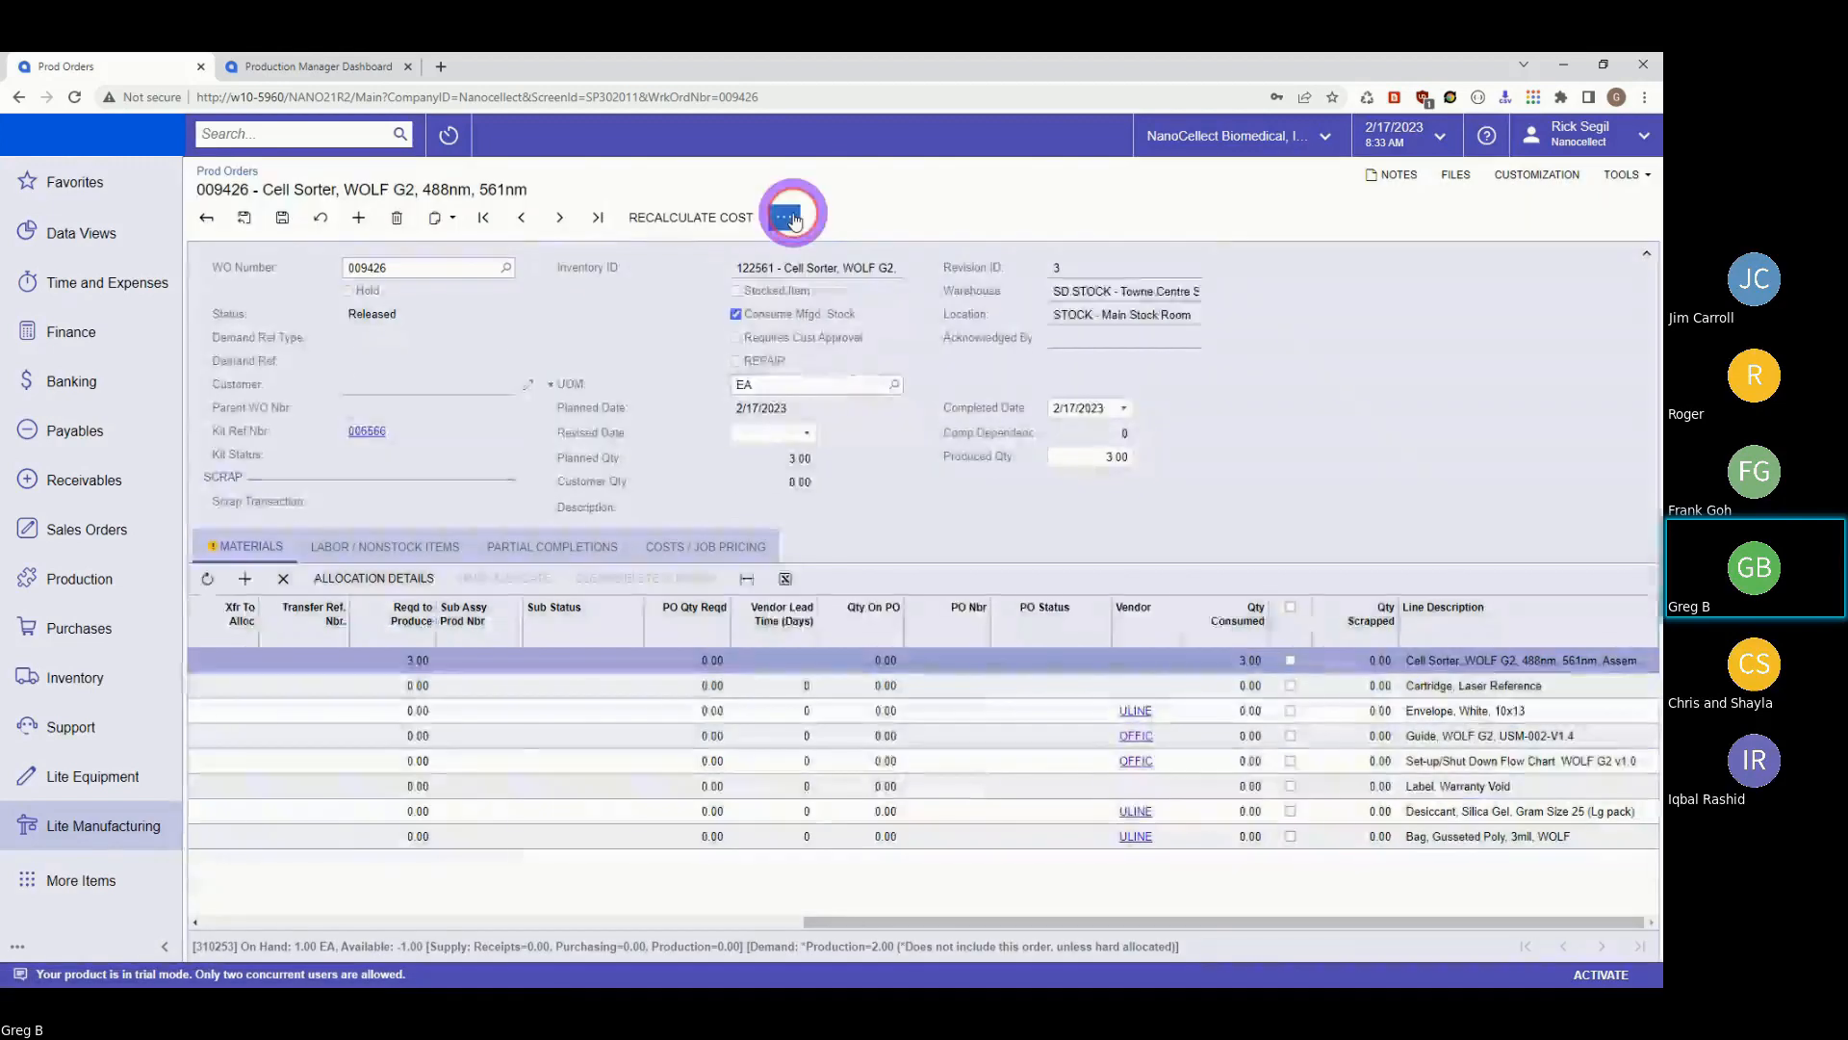
Save order 009426's completion details, closing the actions menu unused before and after.
left_click(789, 225)
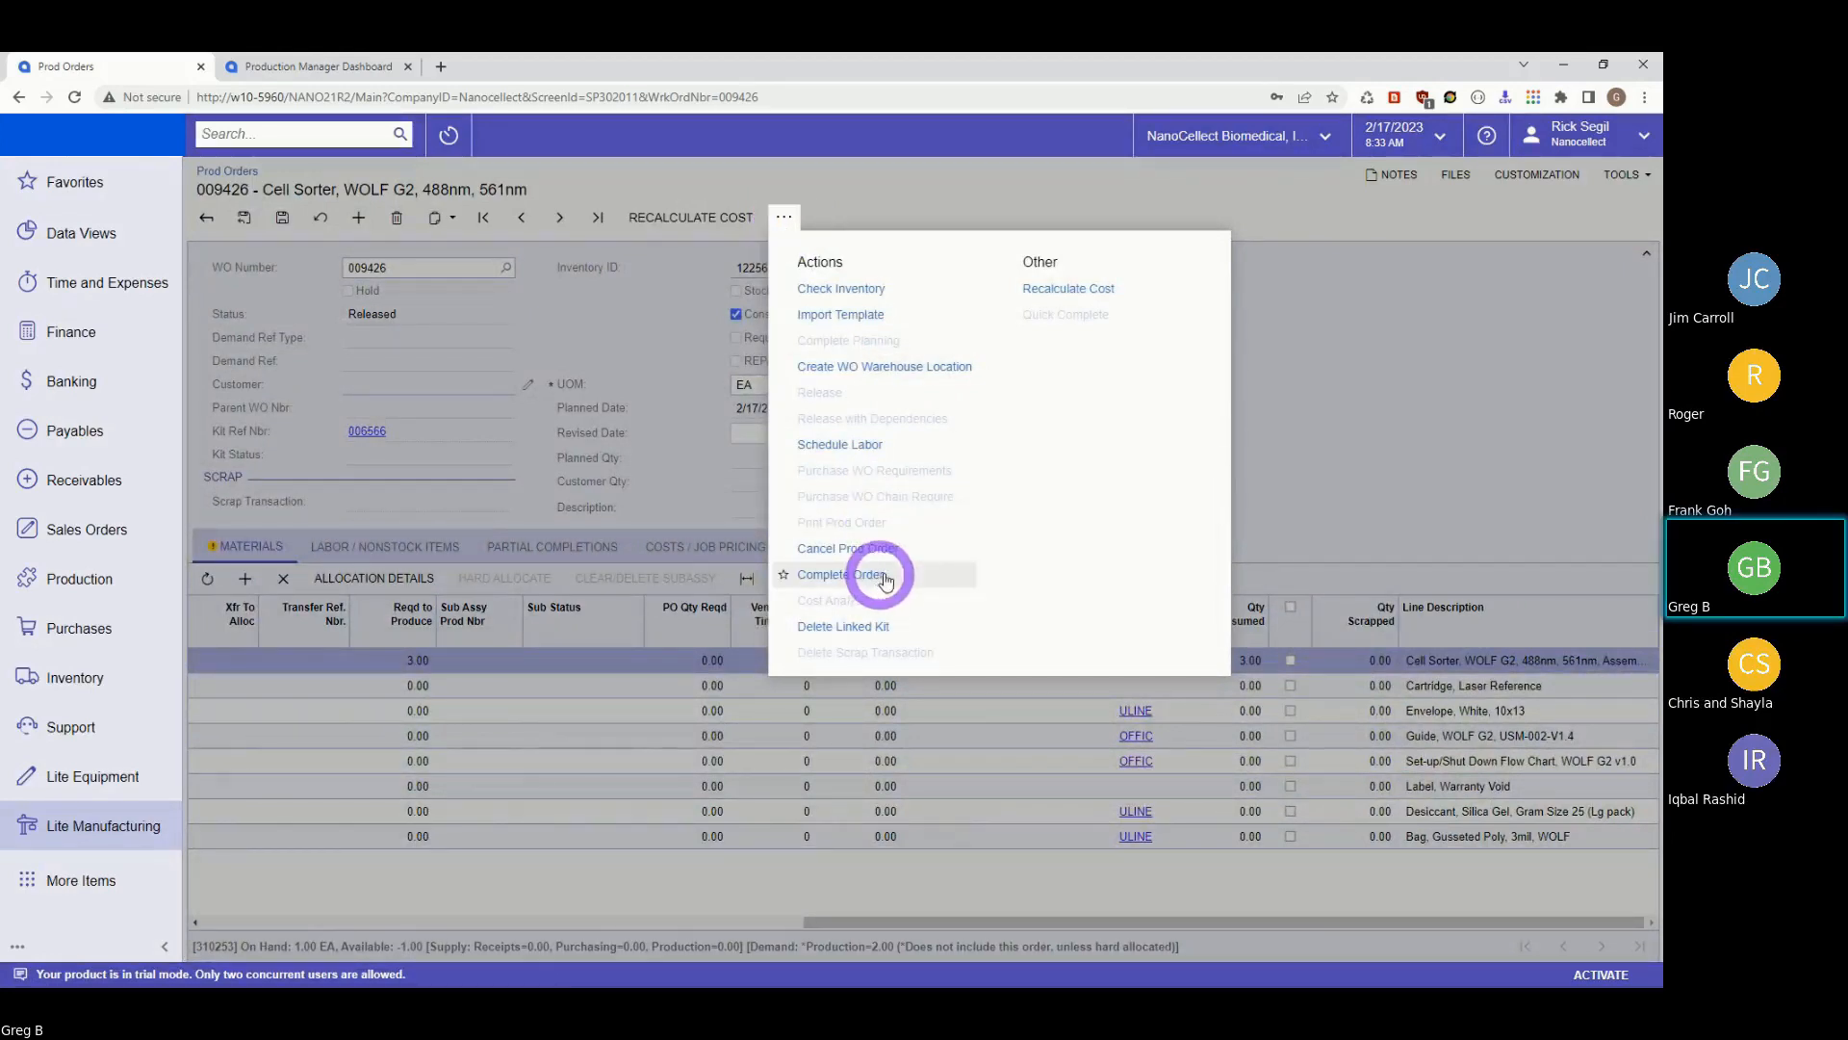
left_click(1504, 520)
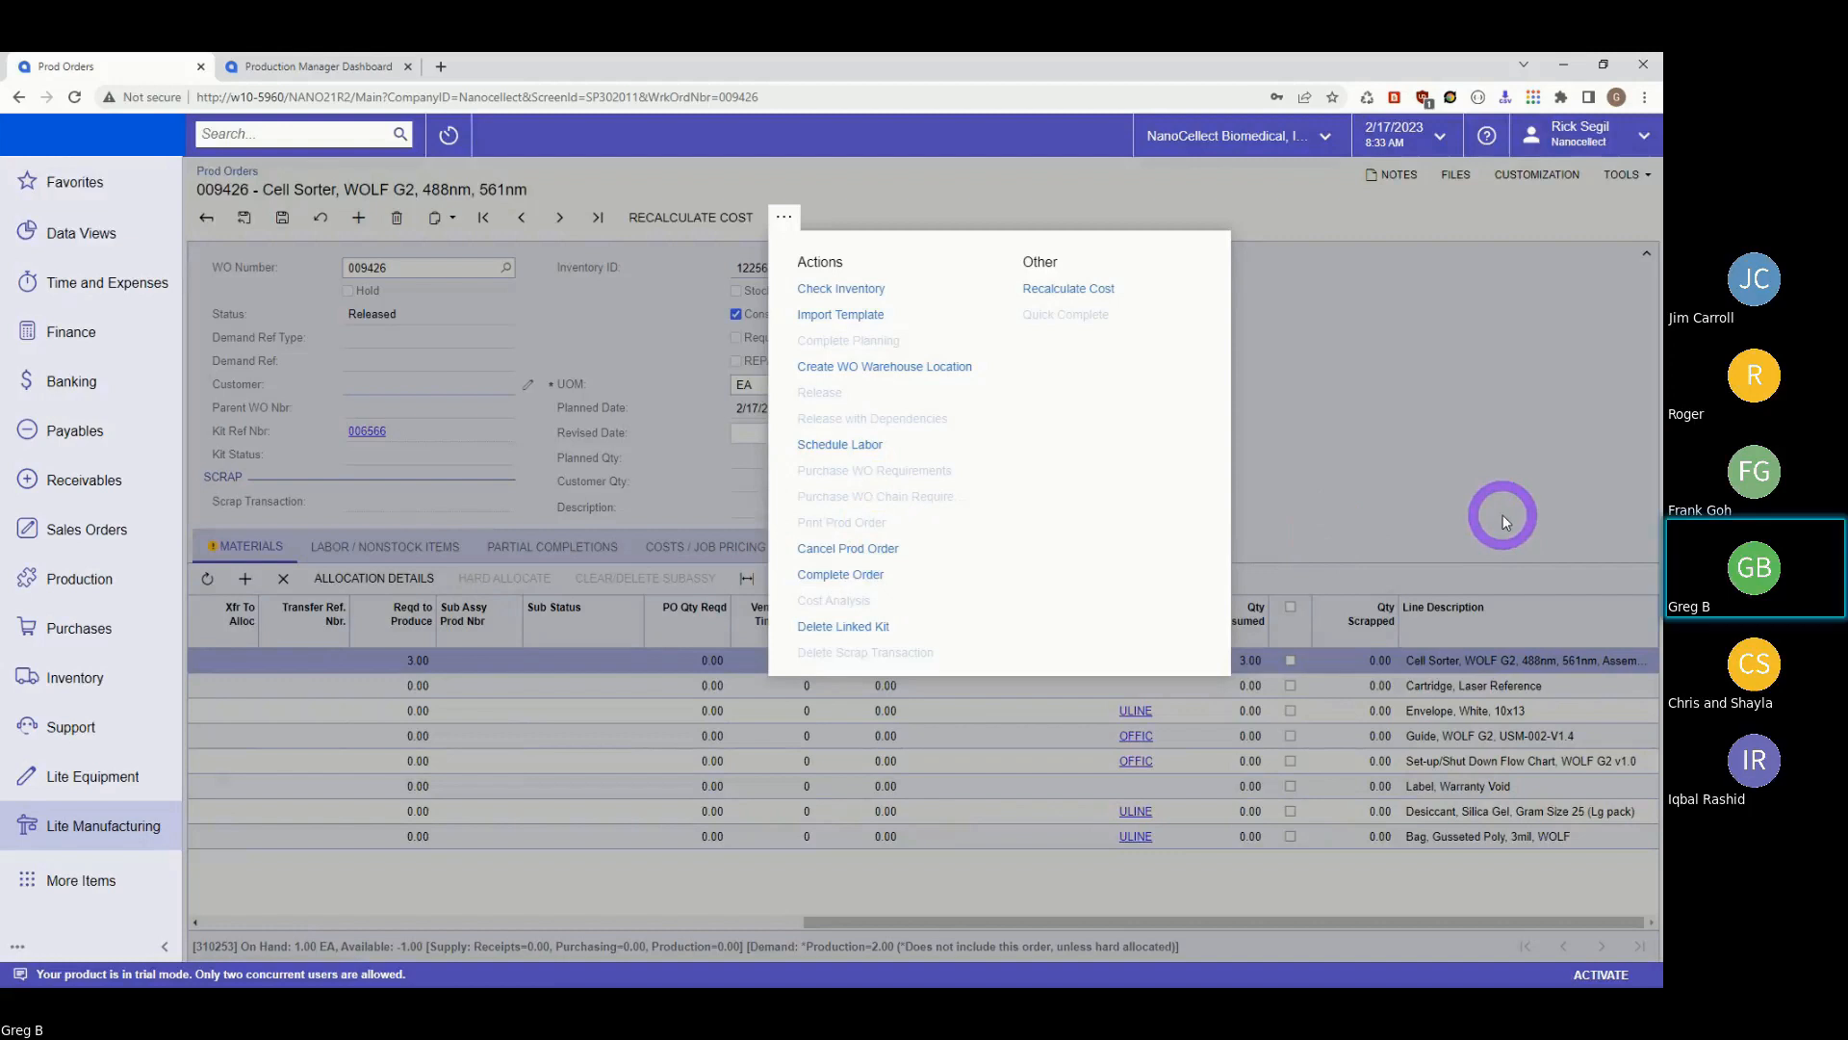
left_click(1482, 473)
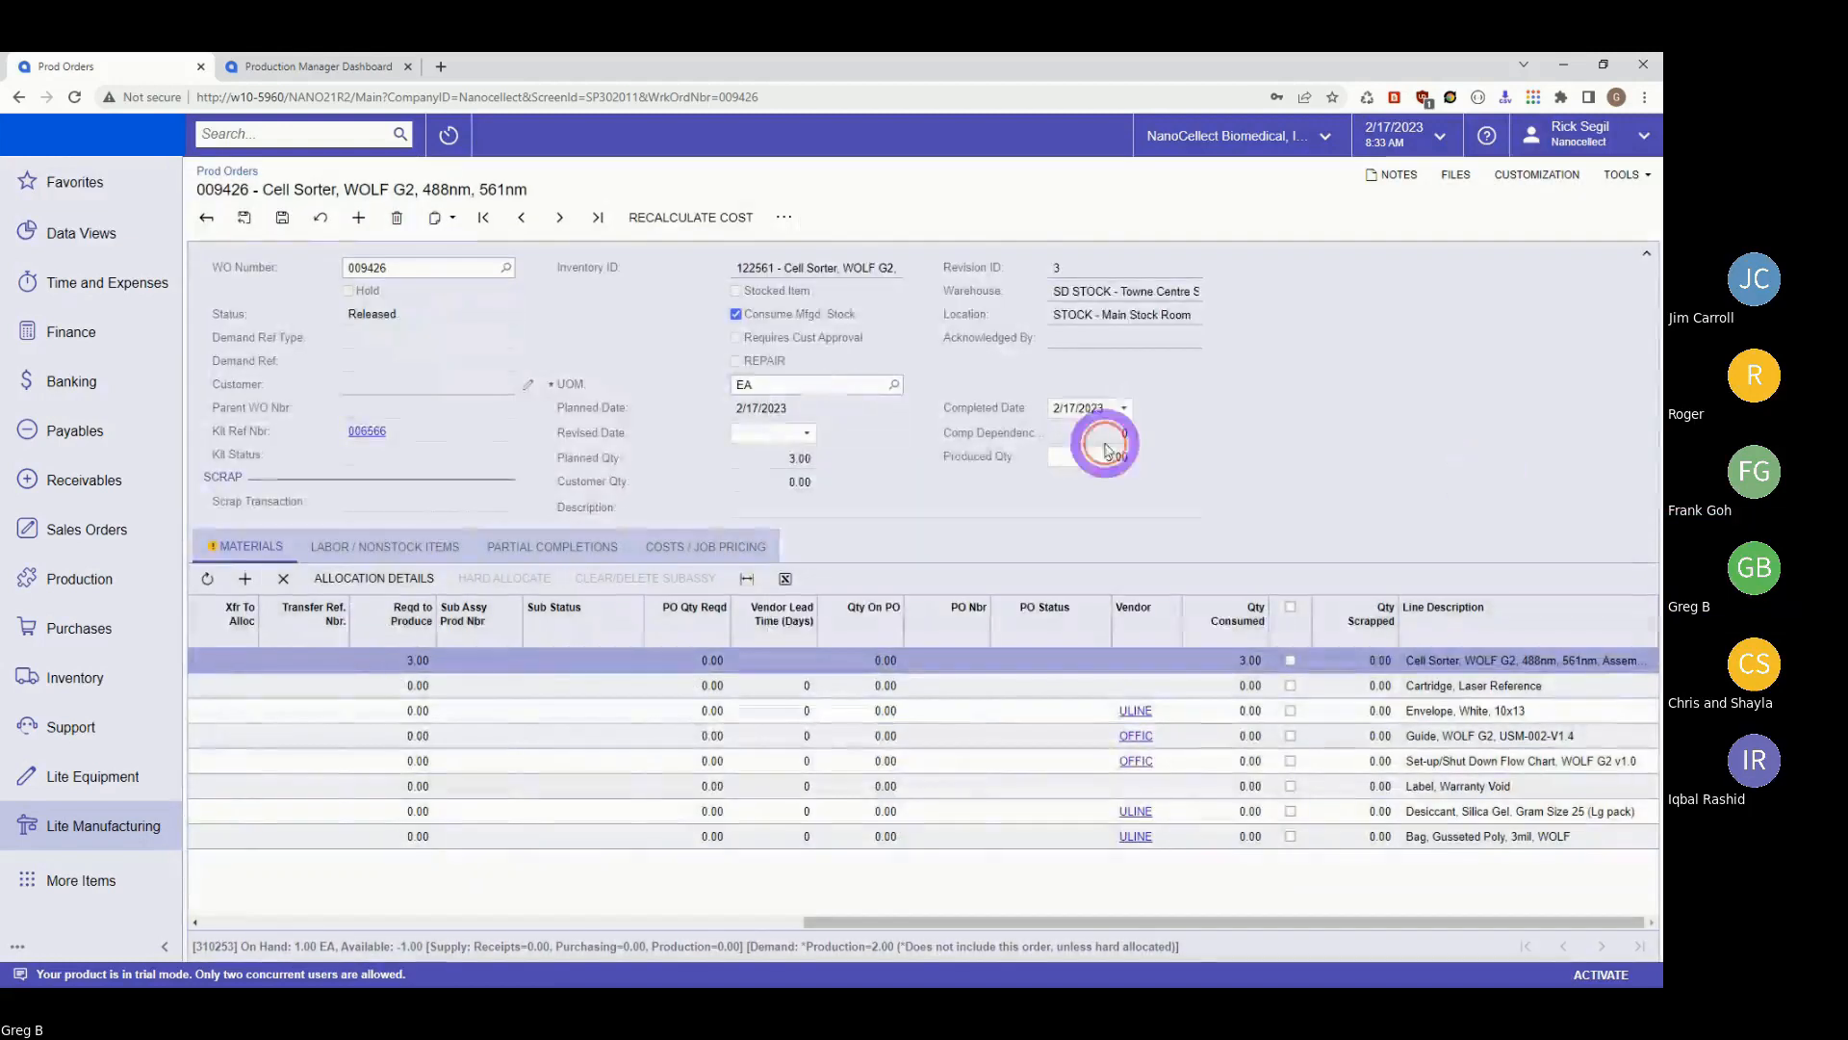
left_click(282, 218)
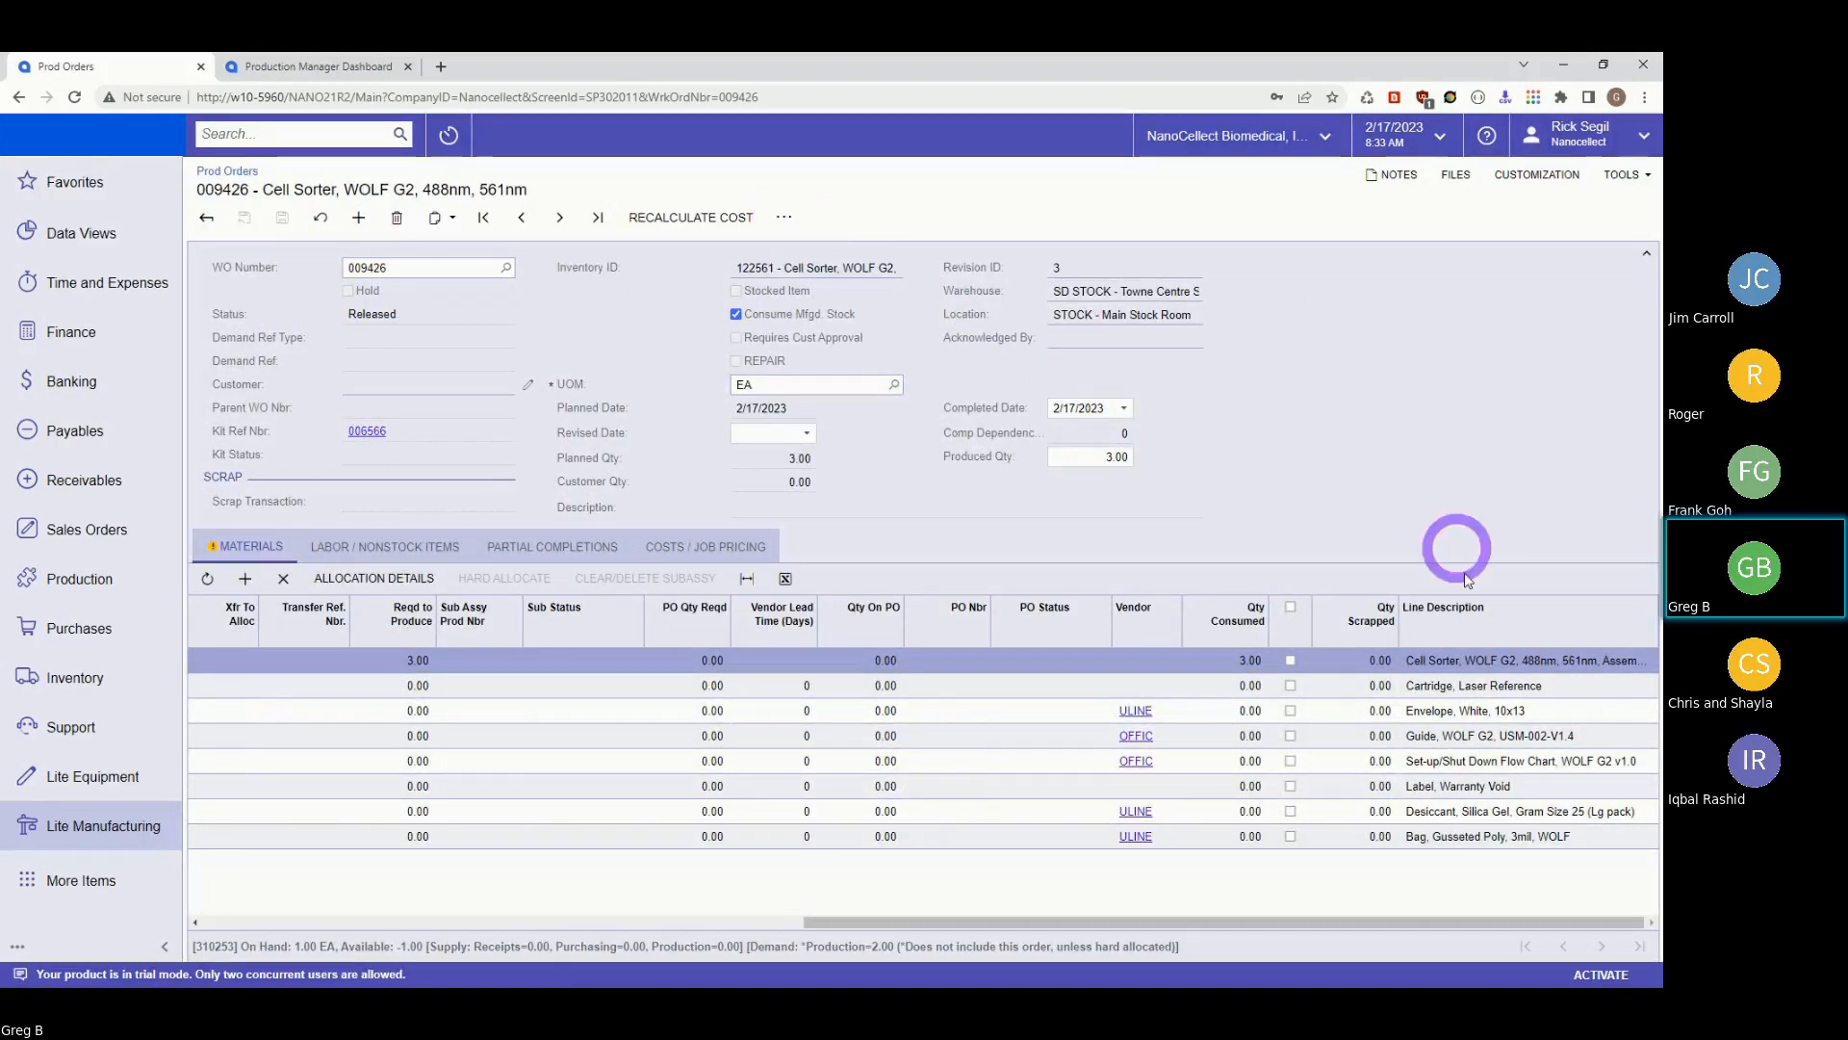
left_click(785, 217)
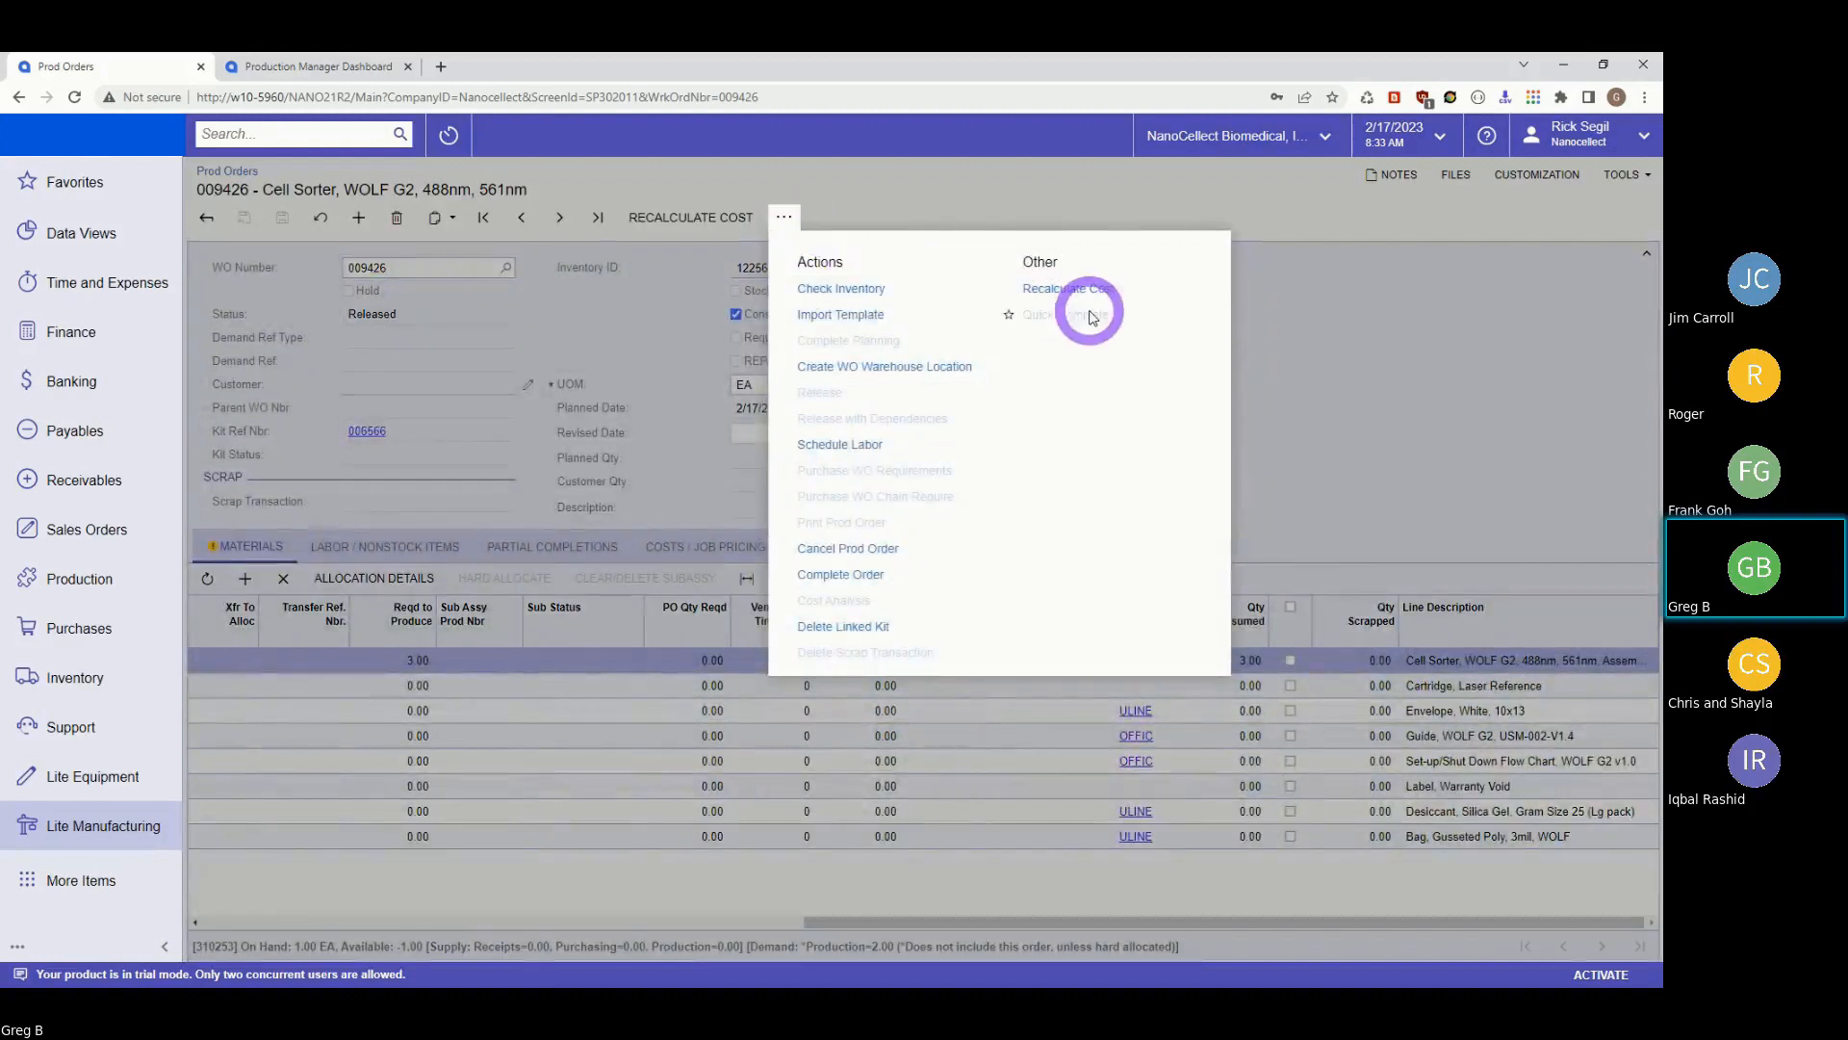
left_click(1363, 358)
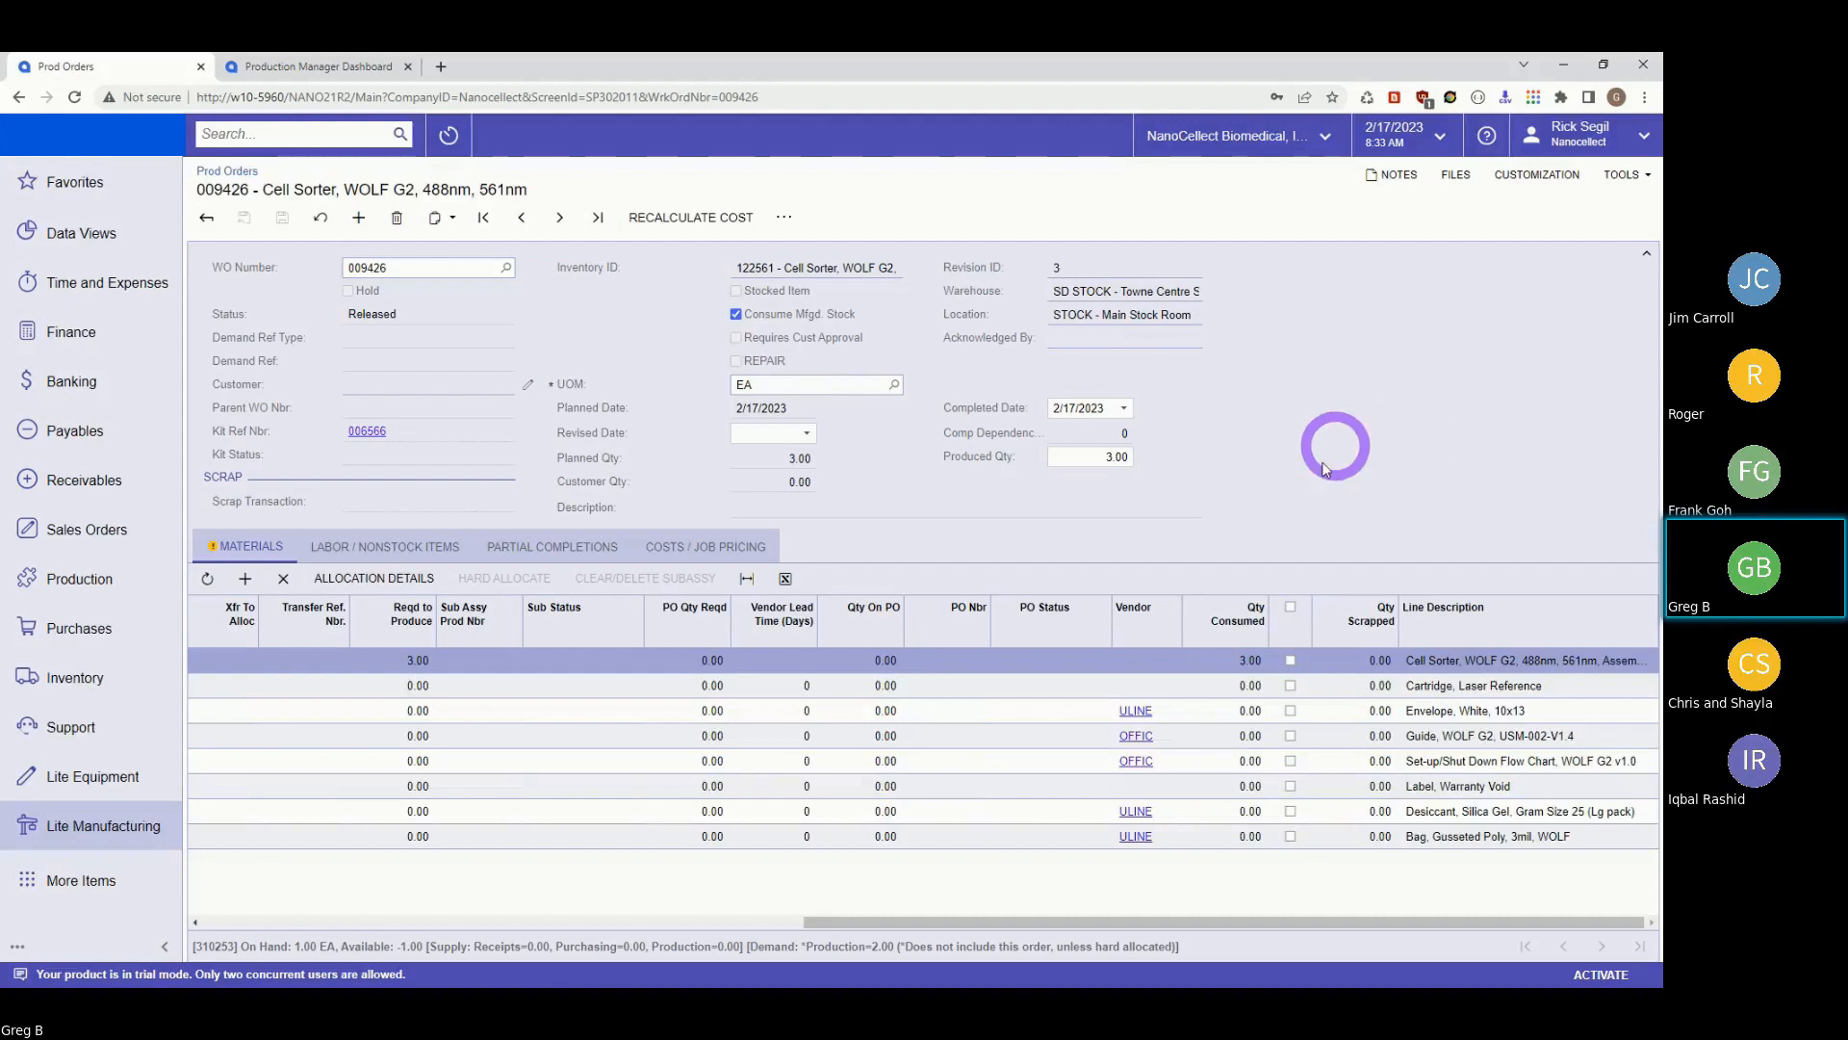
left_click_drag(856, 923, 601, 913)
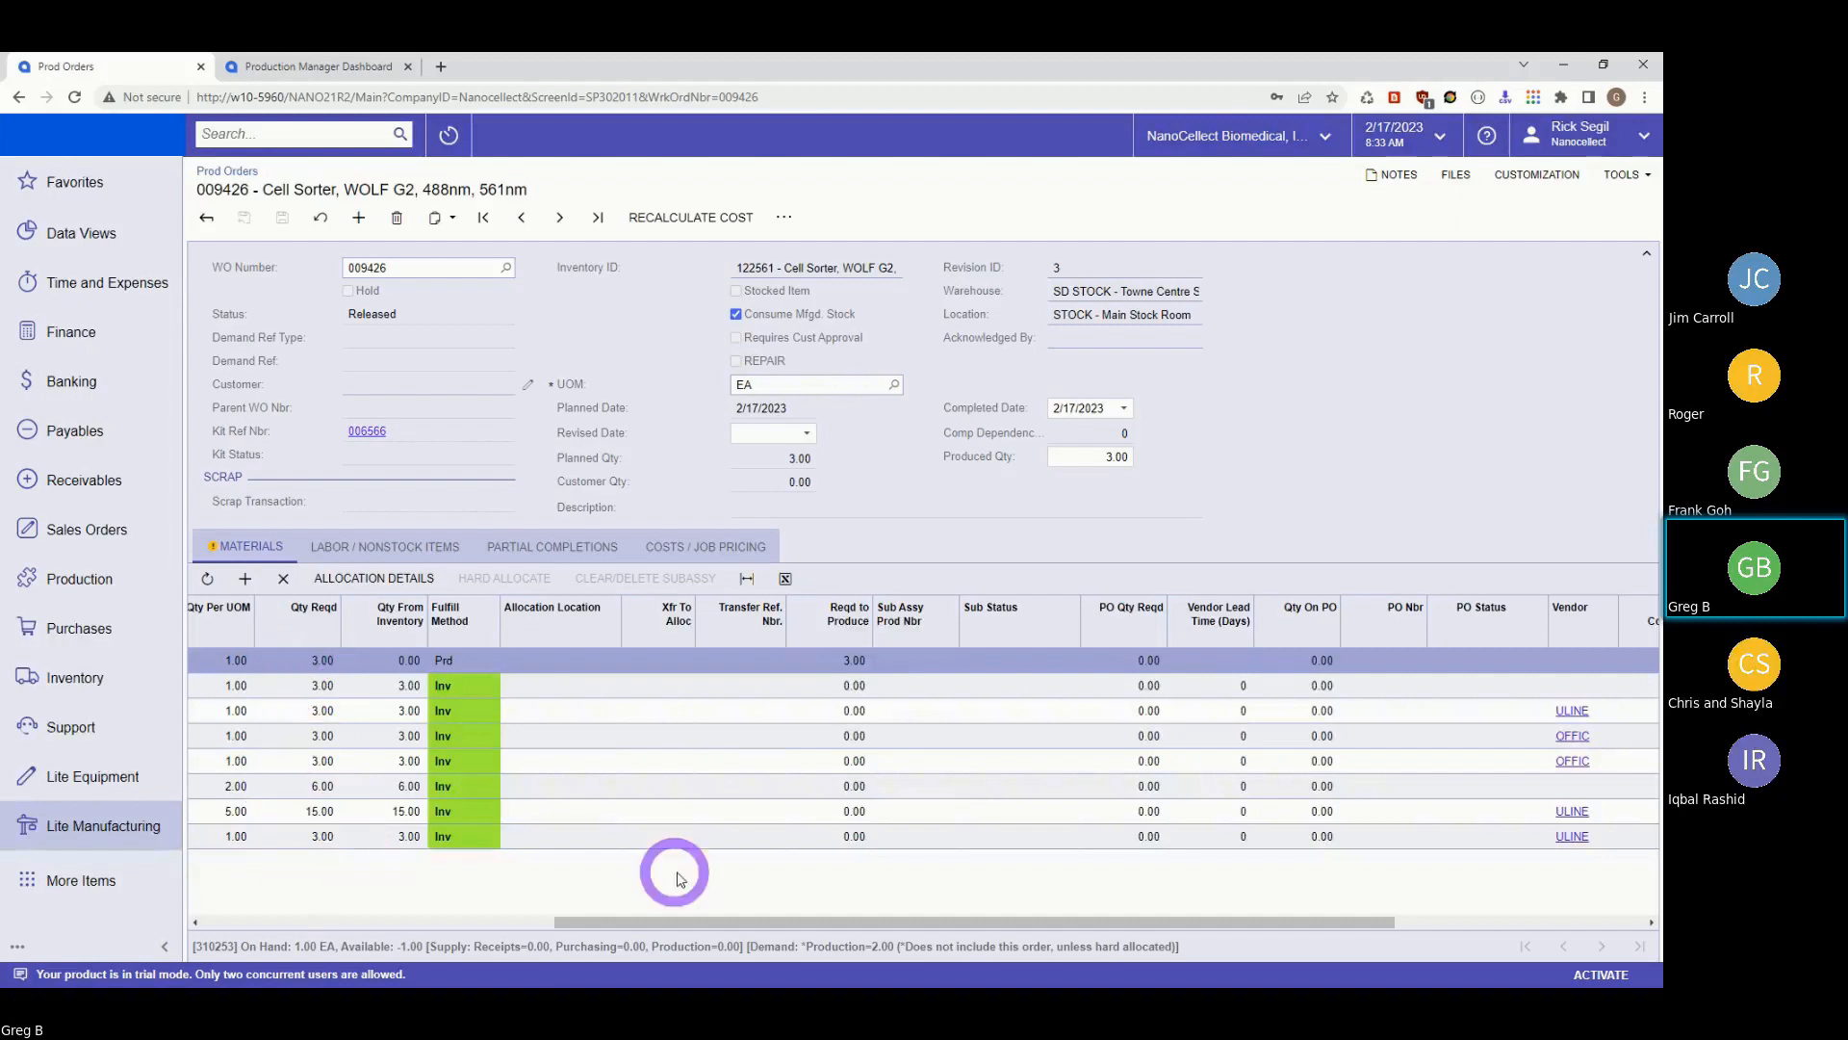
left_click_drag(664, 921, 1132, 925)
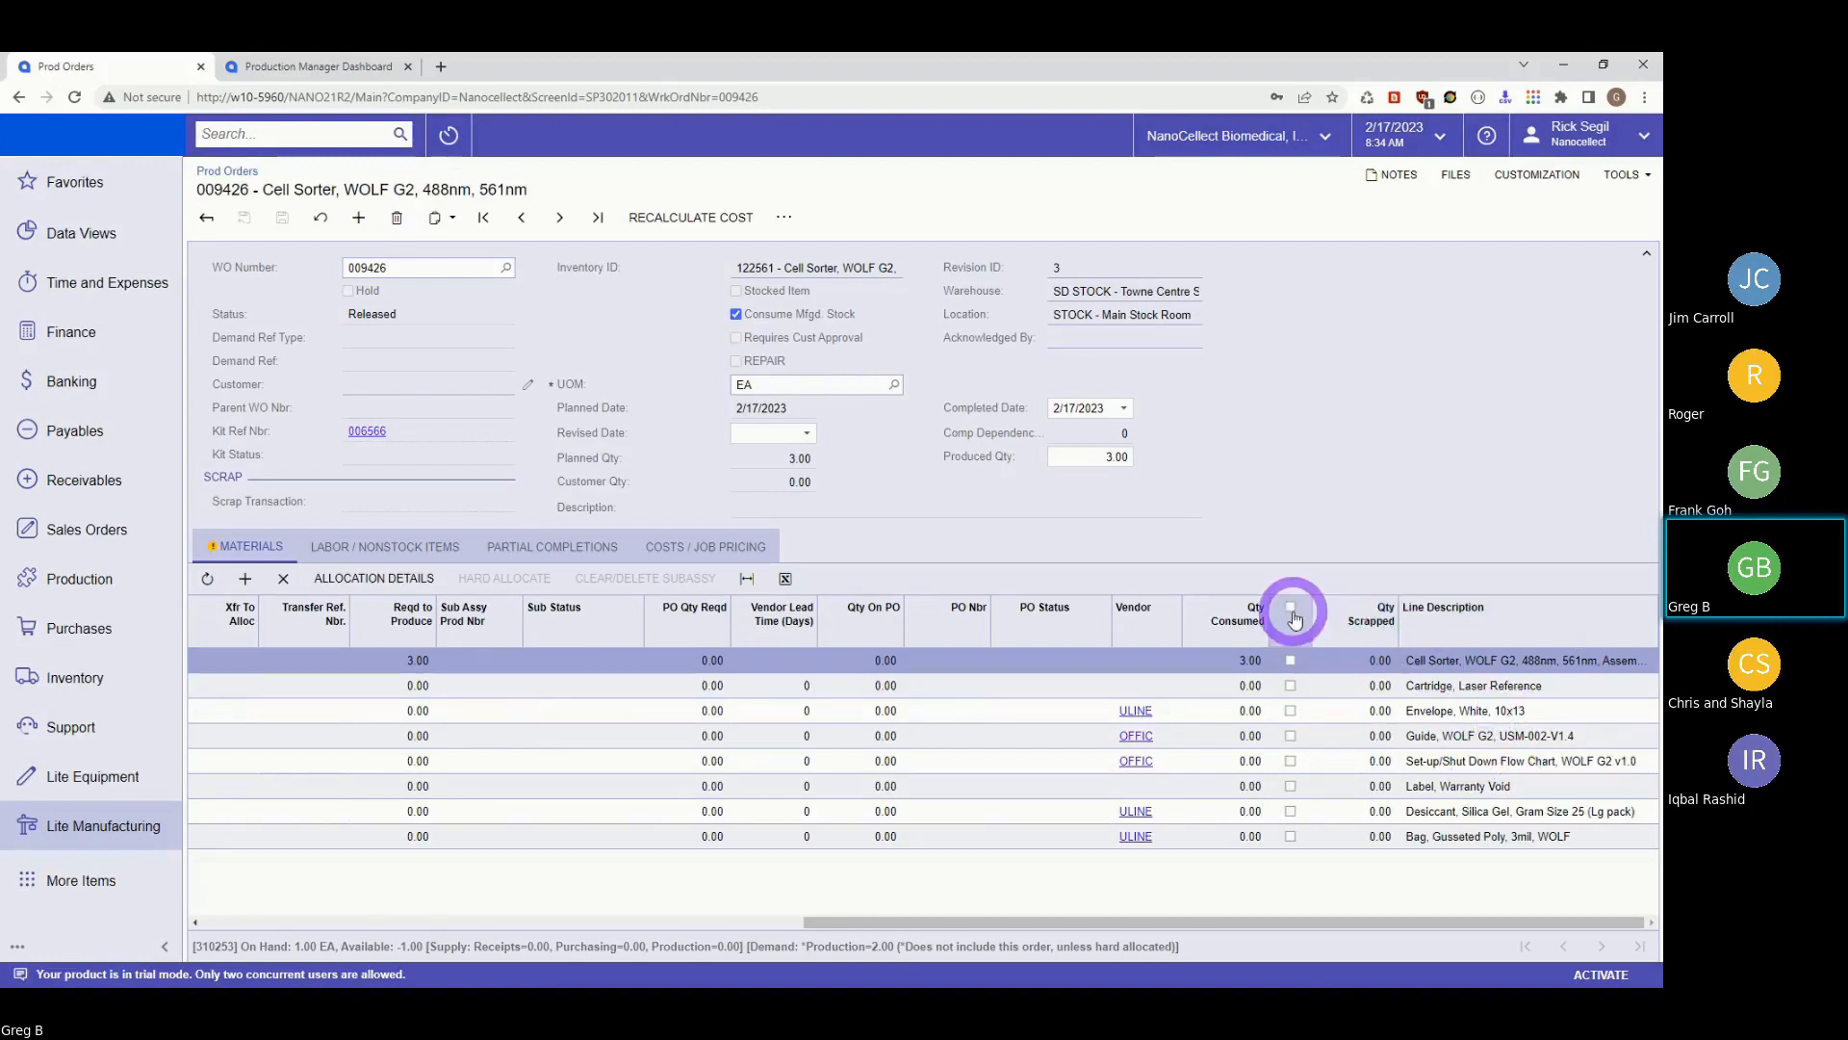
left_click(1360, 792)
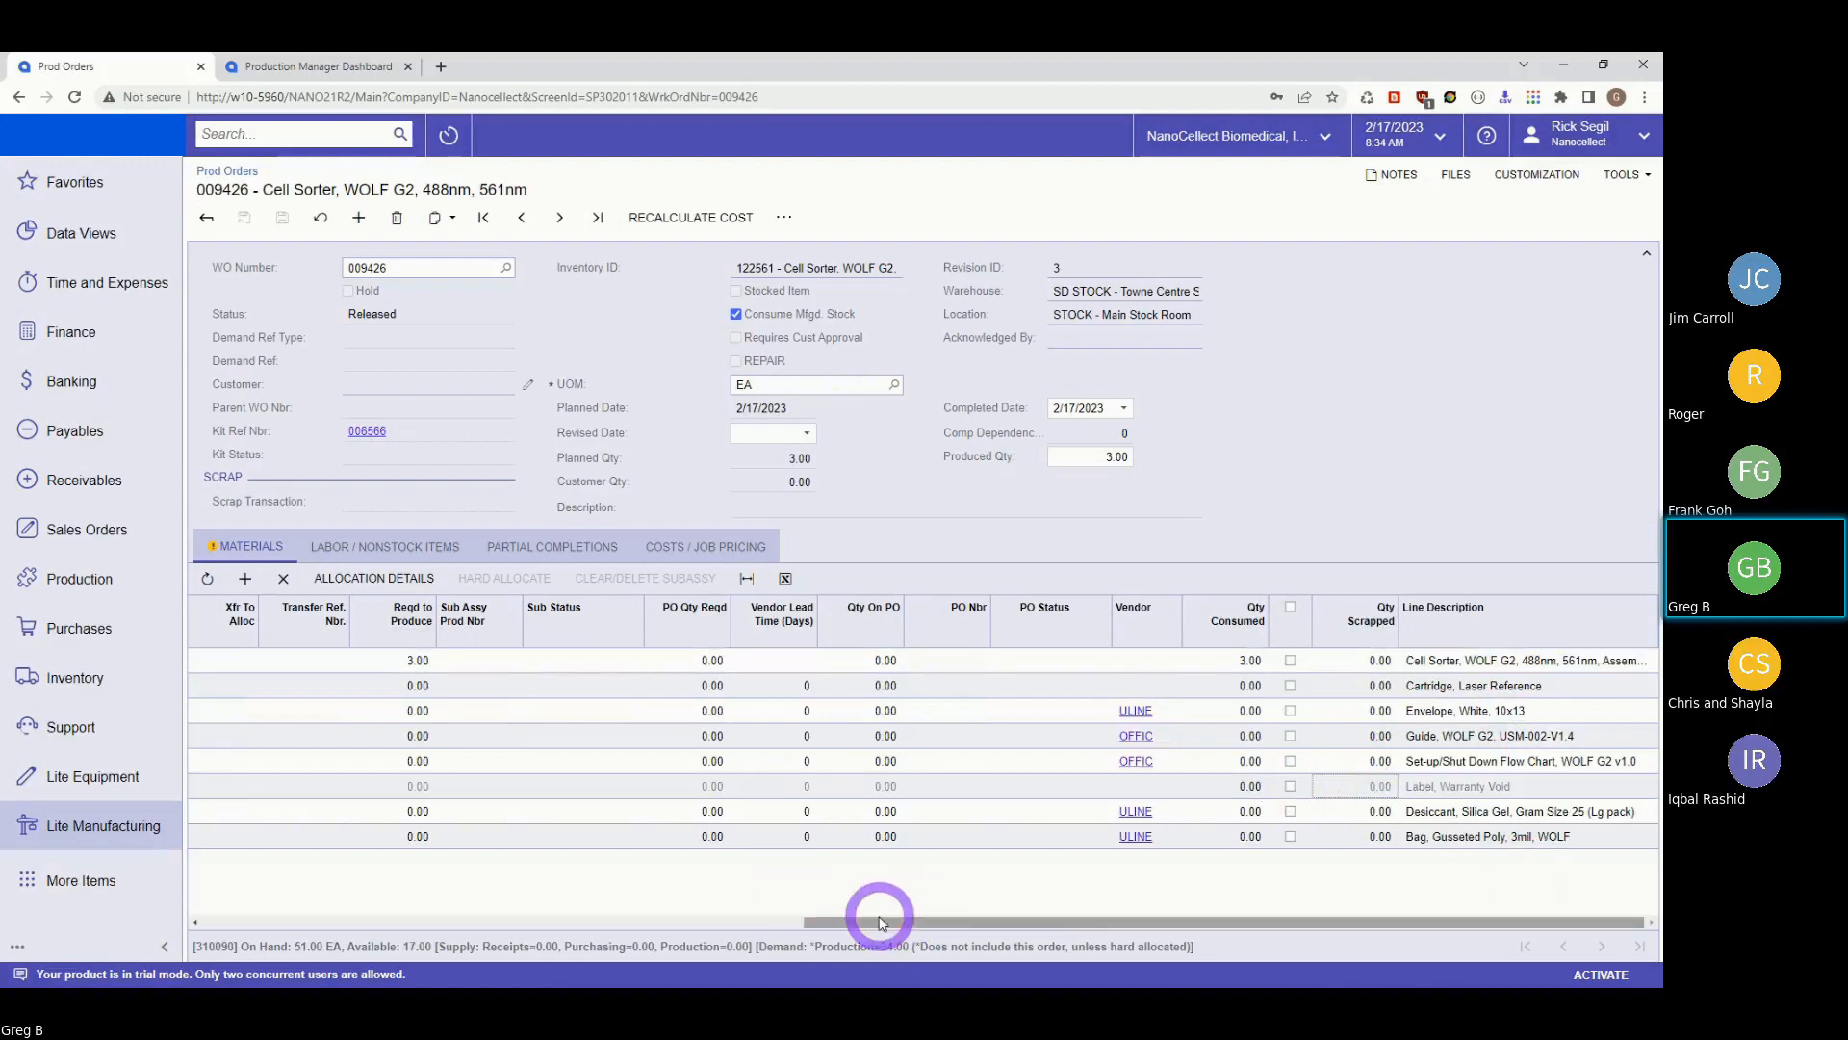
left_click_drag(869, 924, 248, 948)
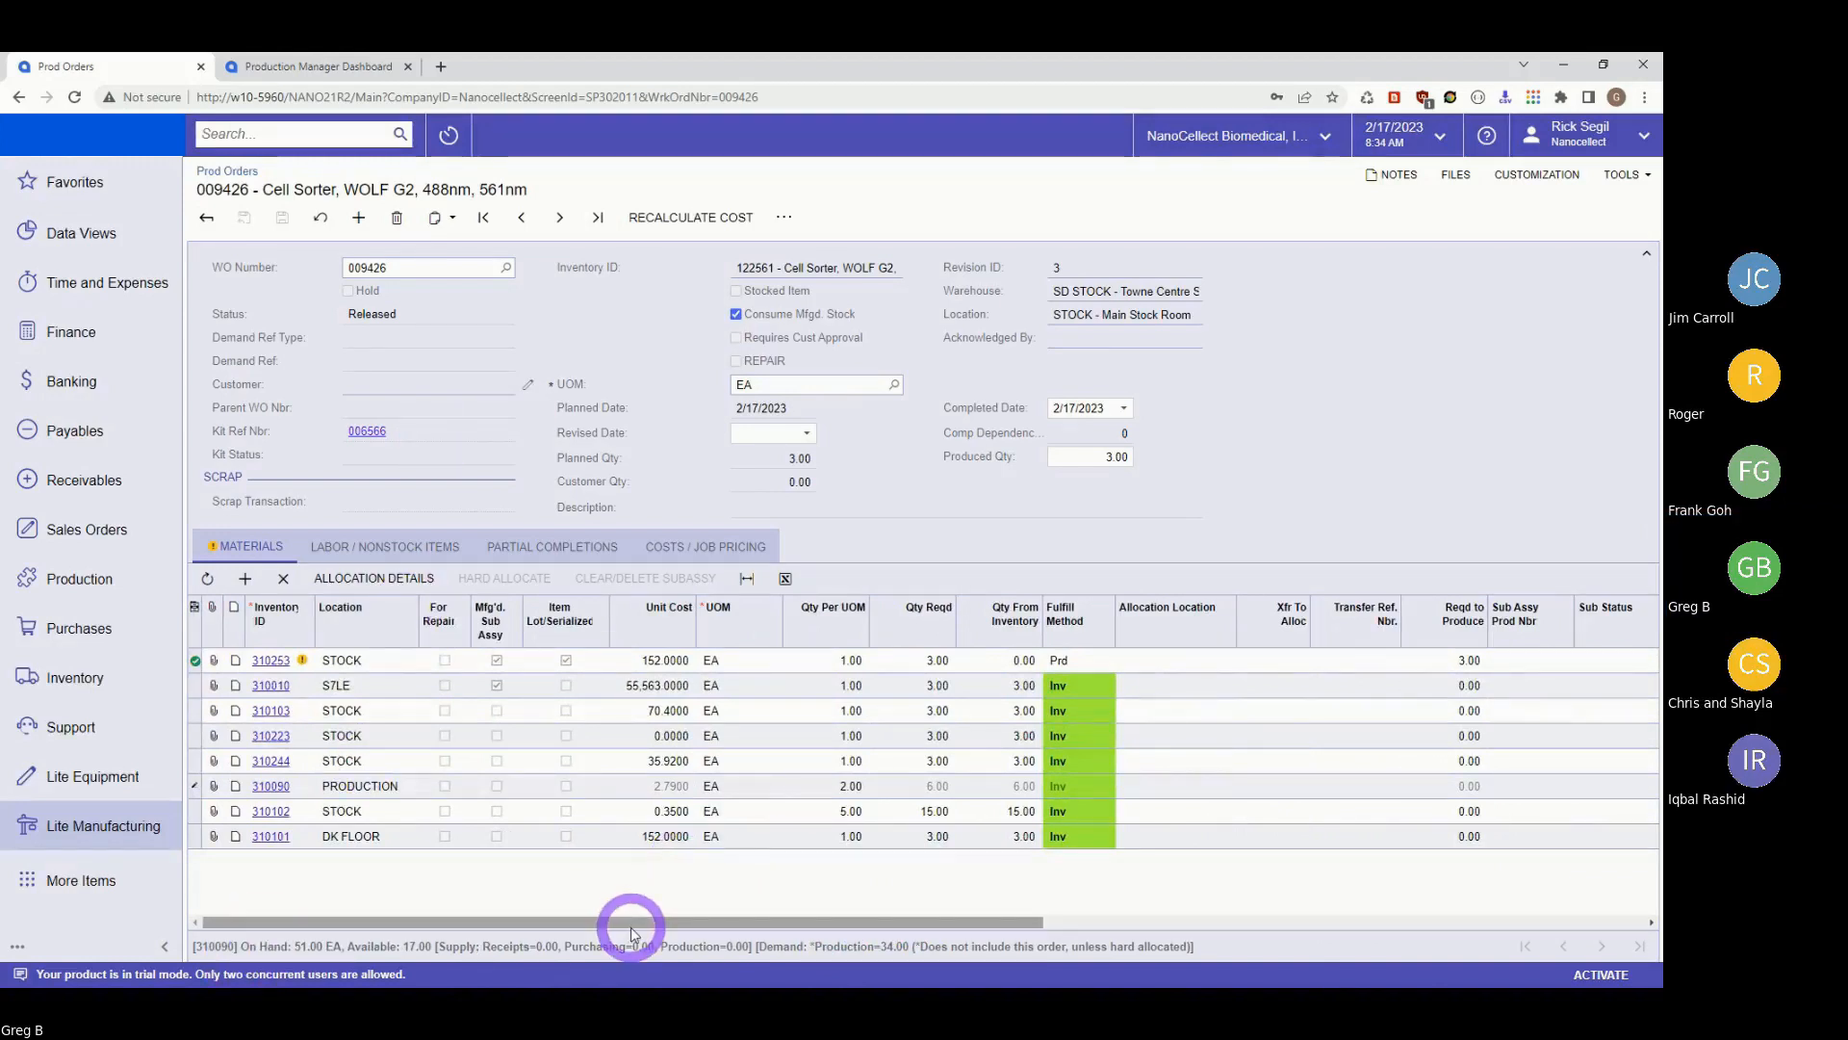
left_click_drag(630, 932, 1303, 924)
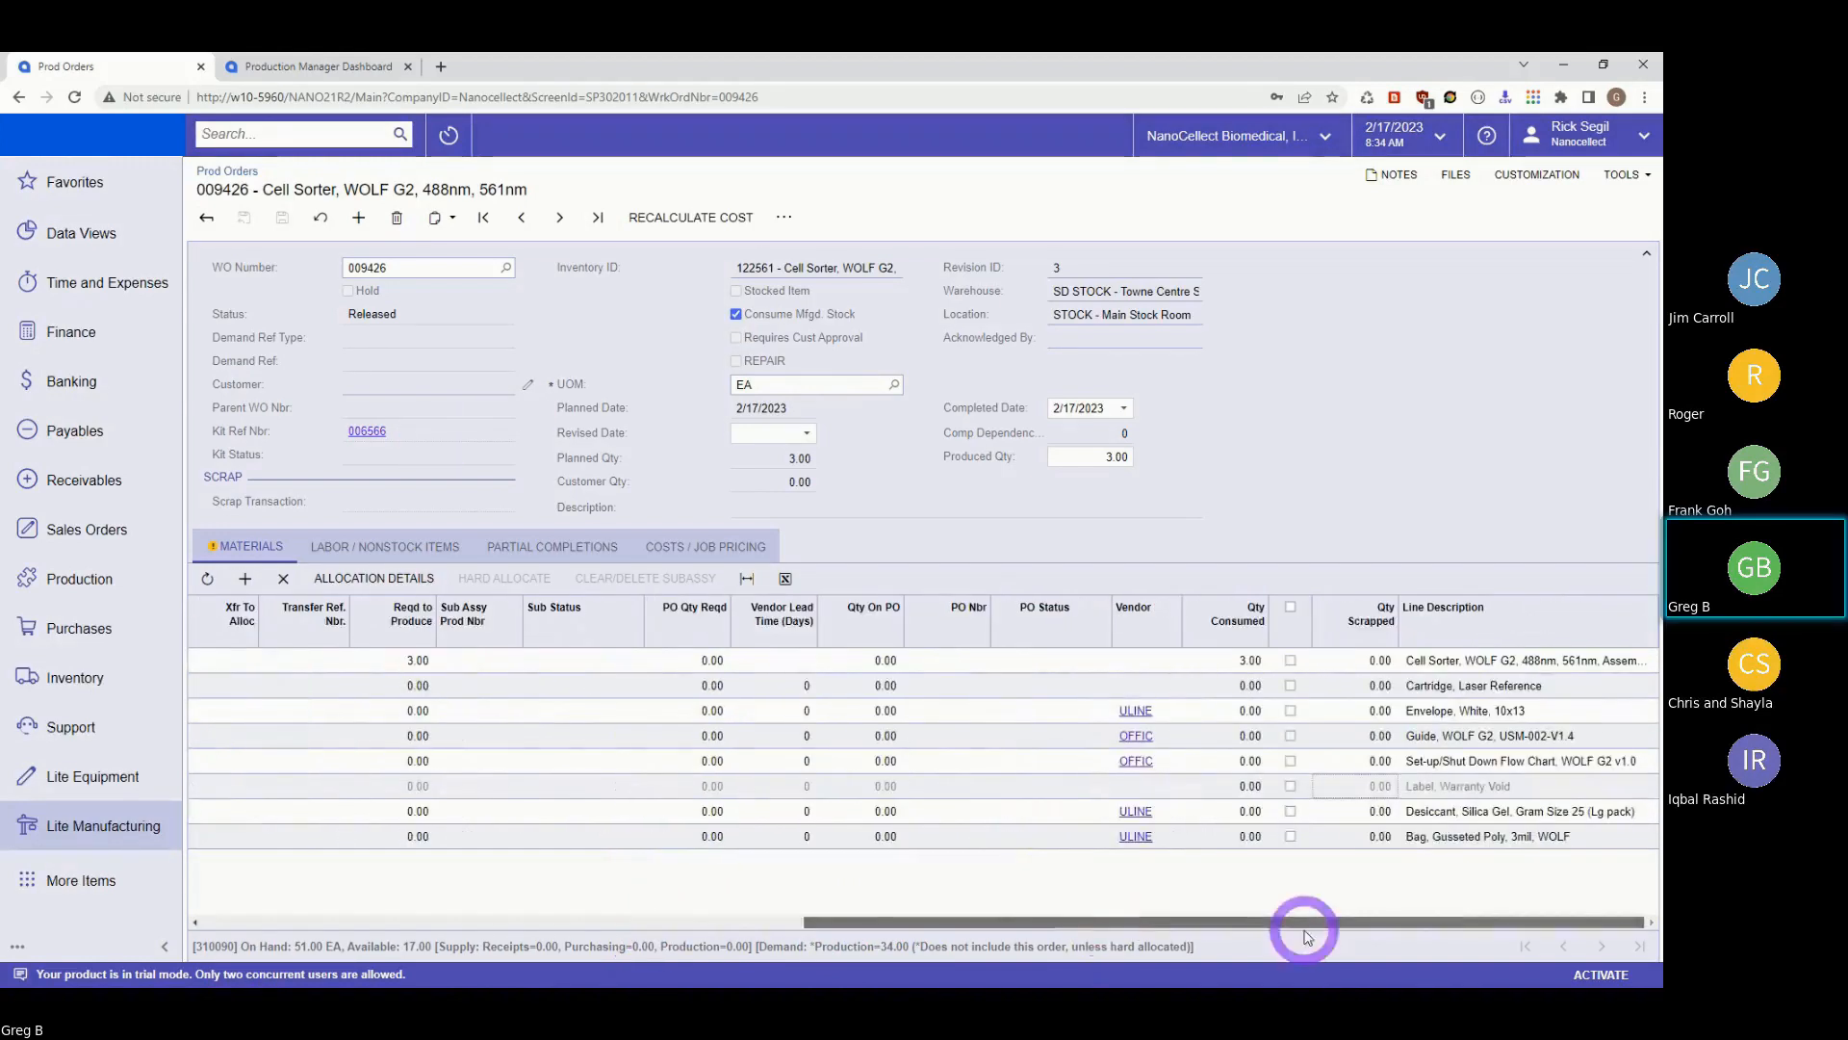
left_click(1291, 786)
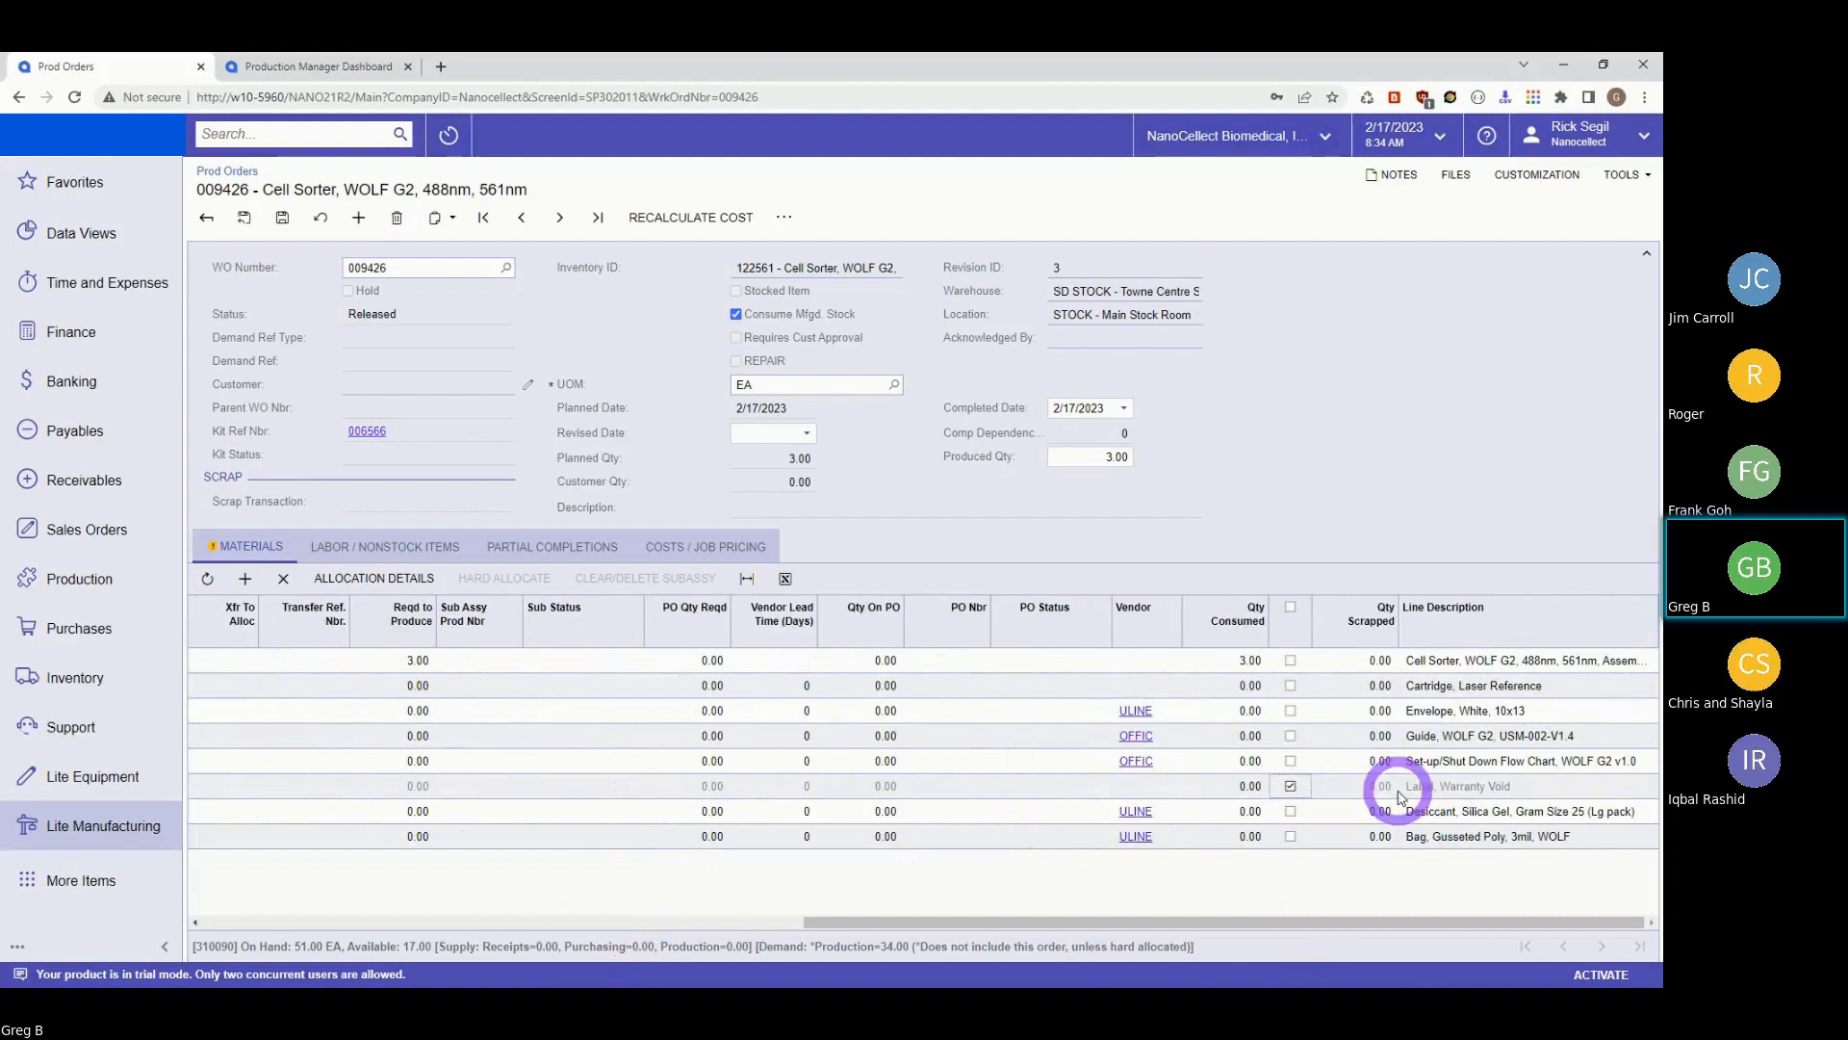
left_click(1295, 761)
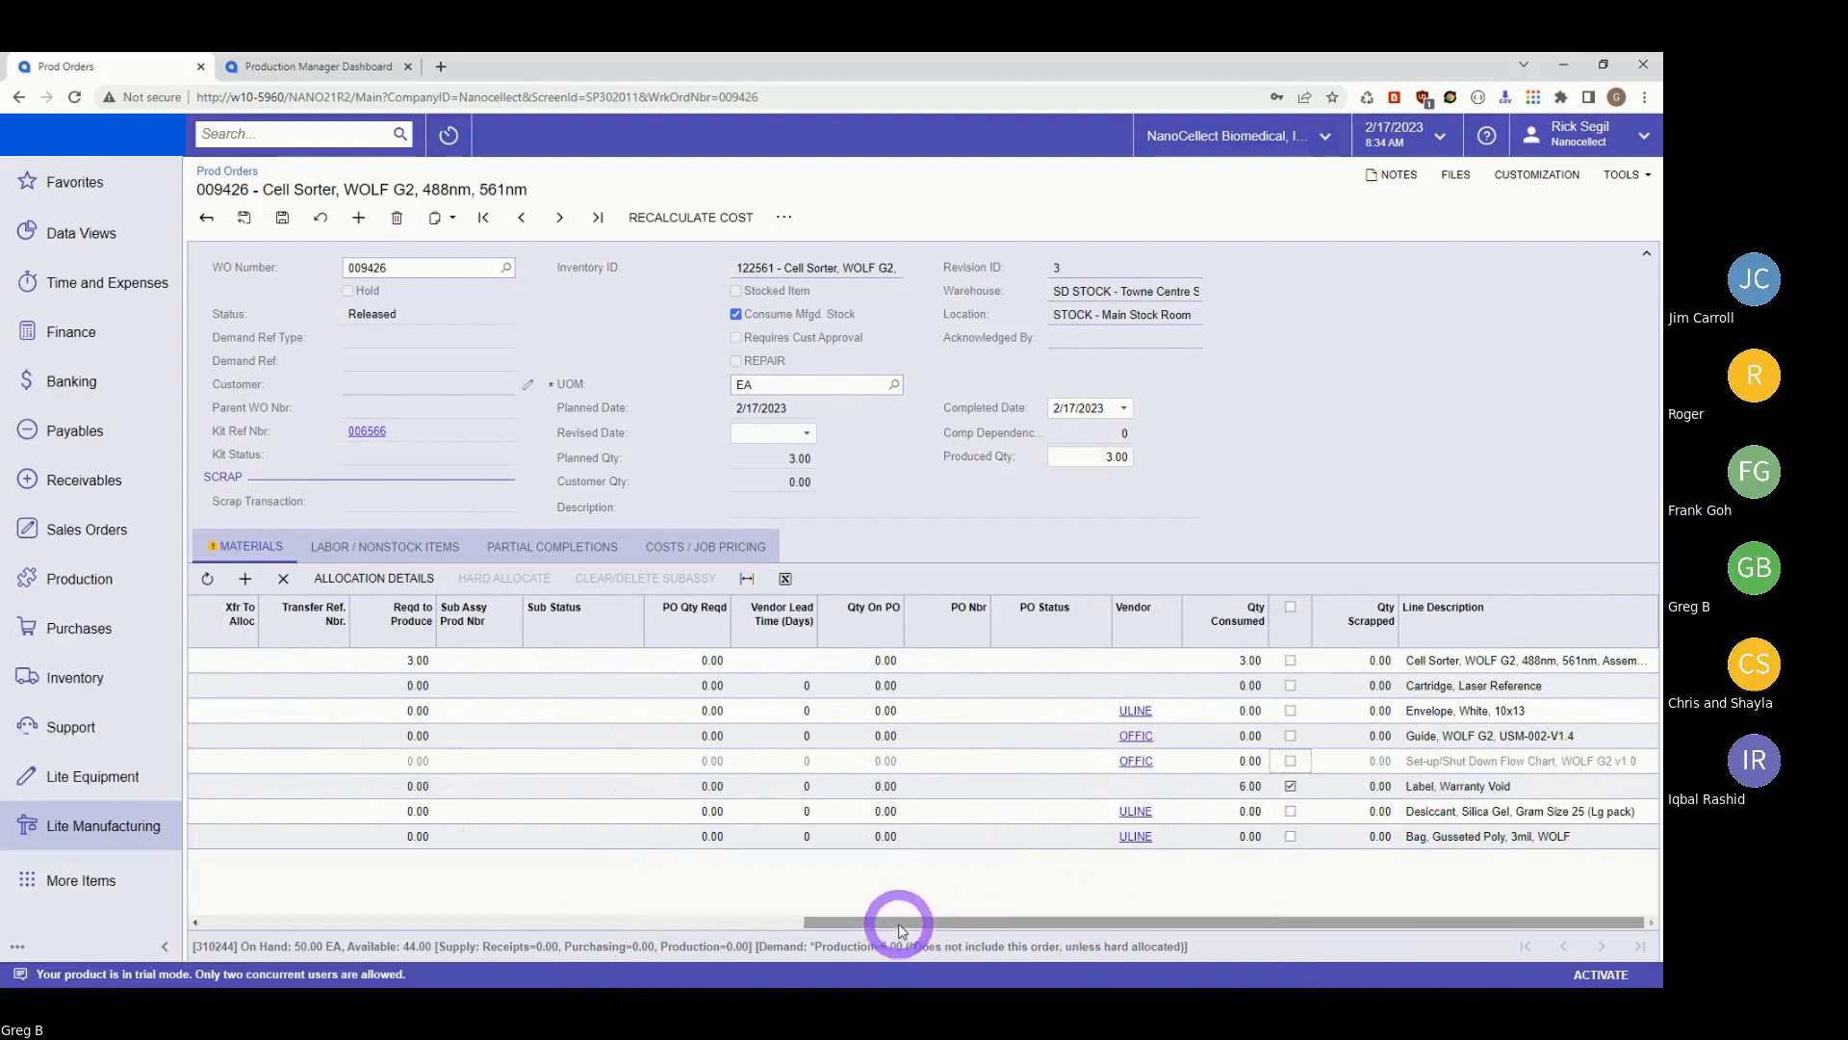
left_click_drag(902, 929, 1175, 919)
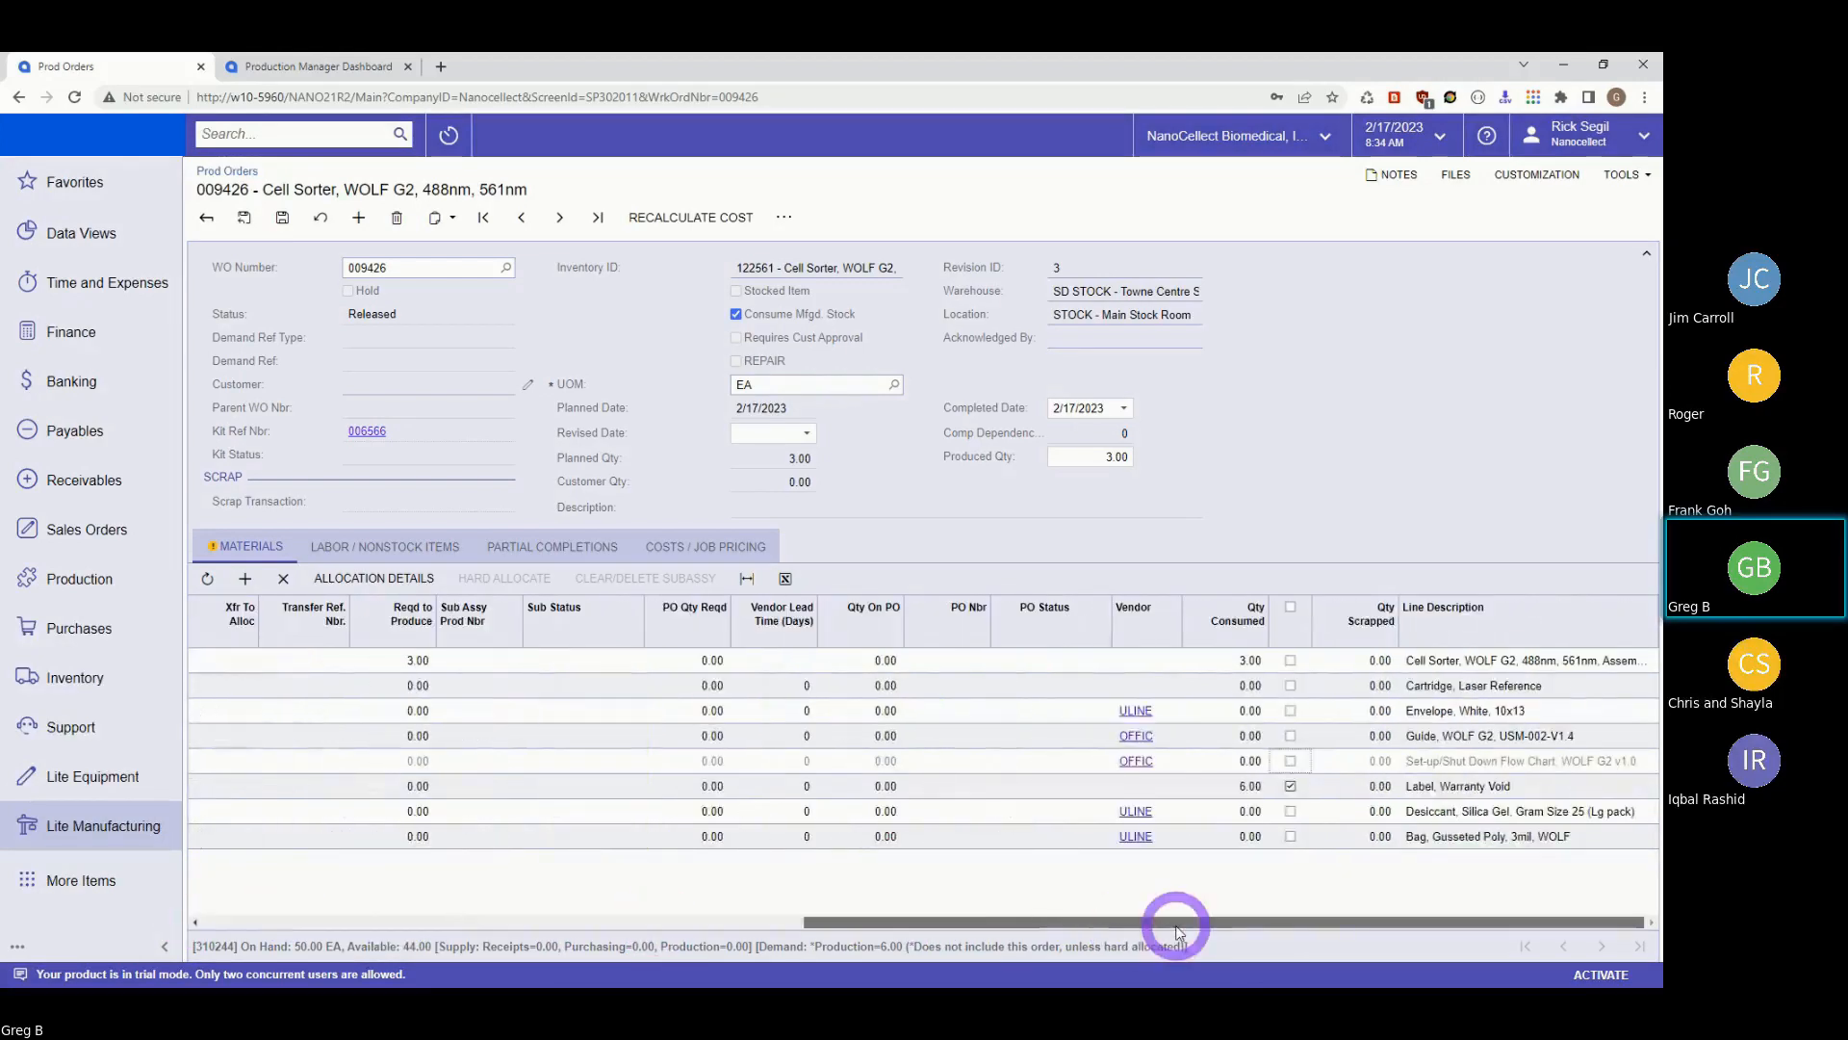
left_click(1291, 608)
left_click(320, 219)
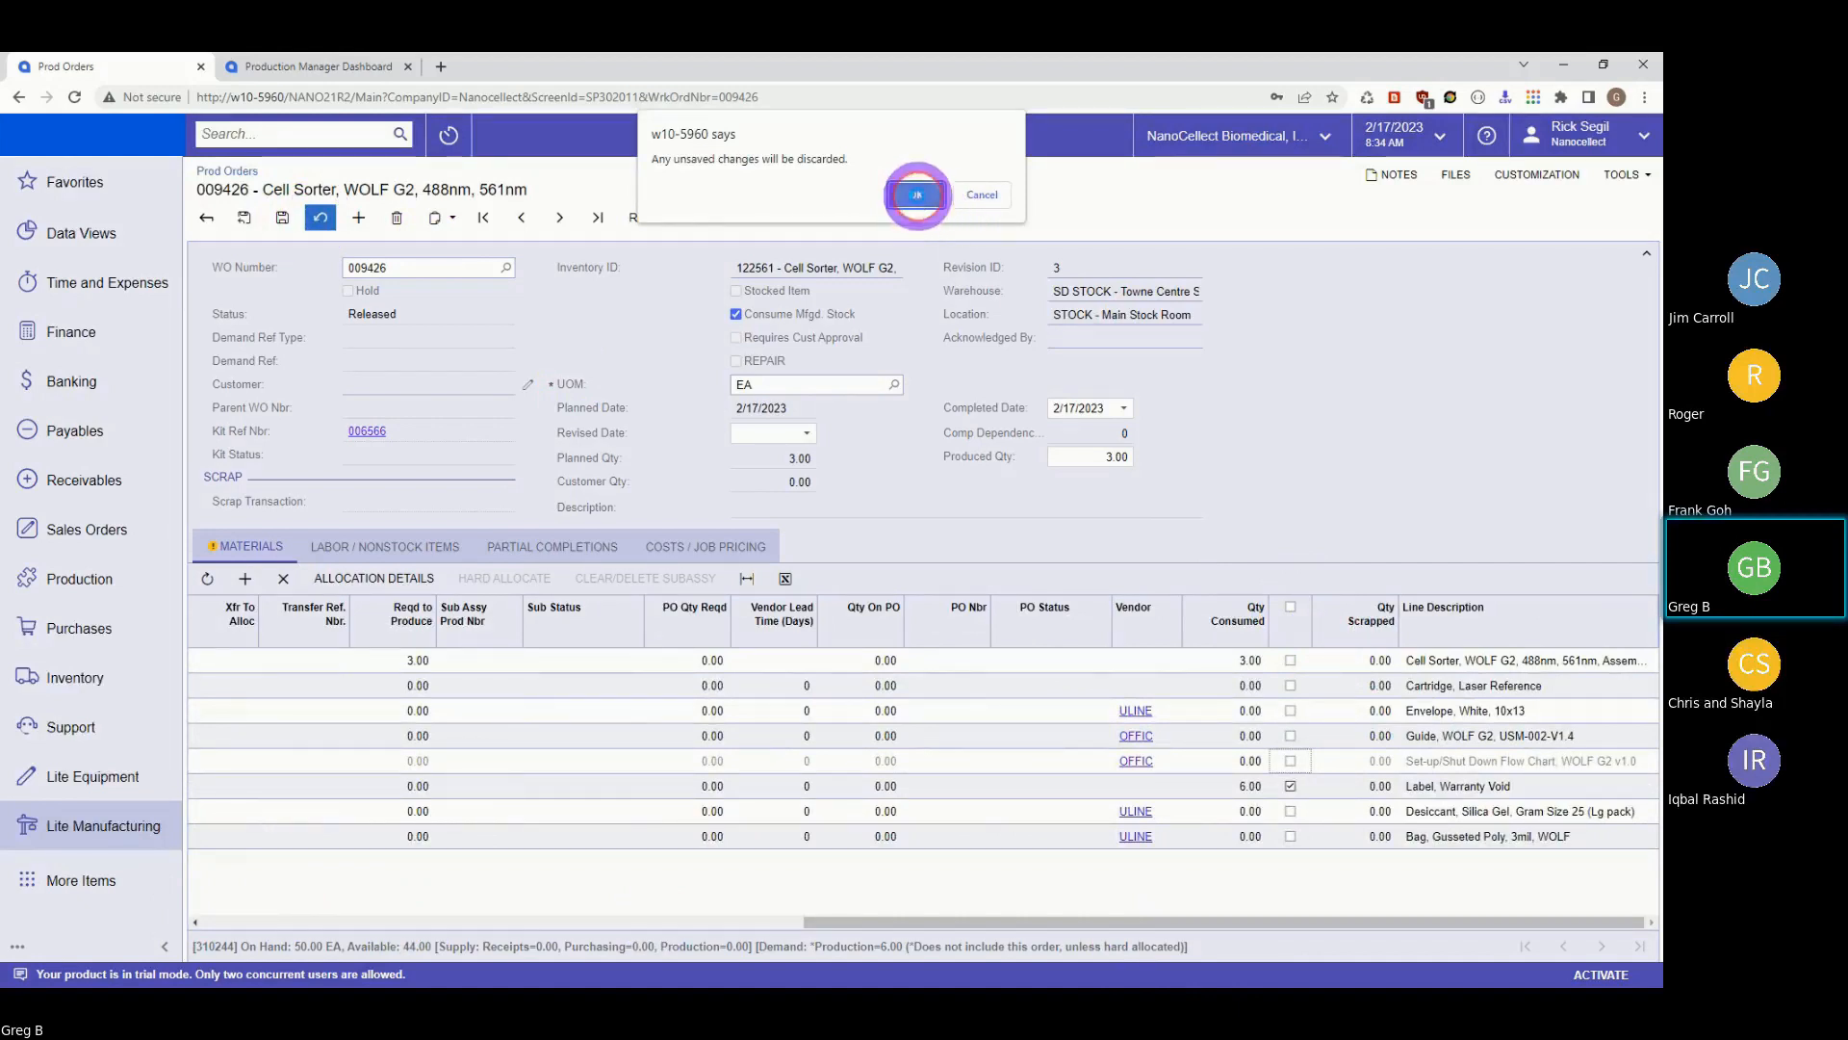
left_click(924, 202)
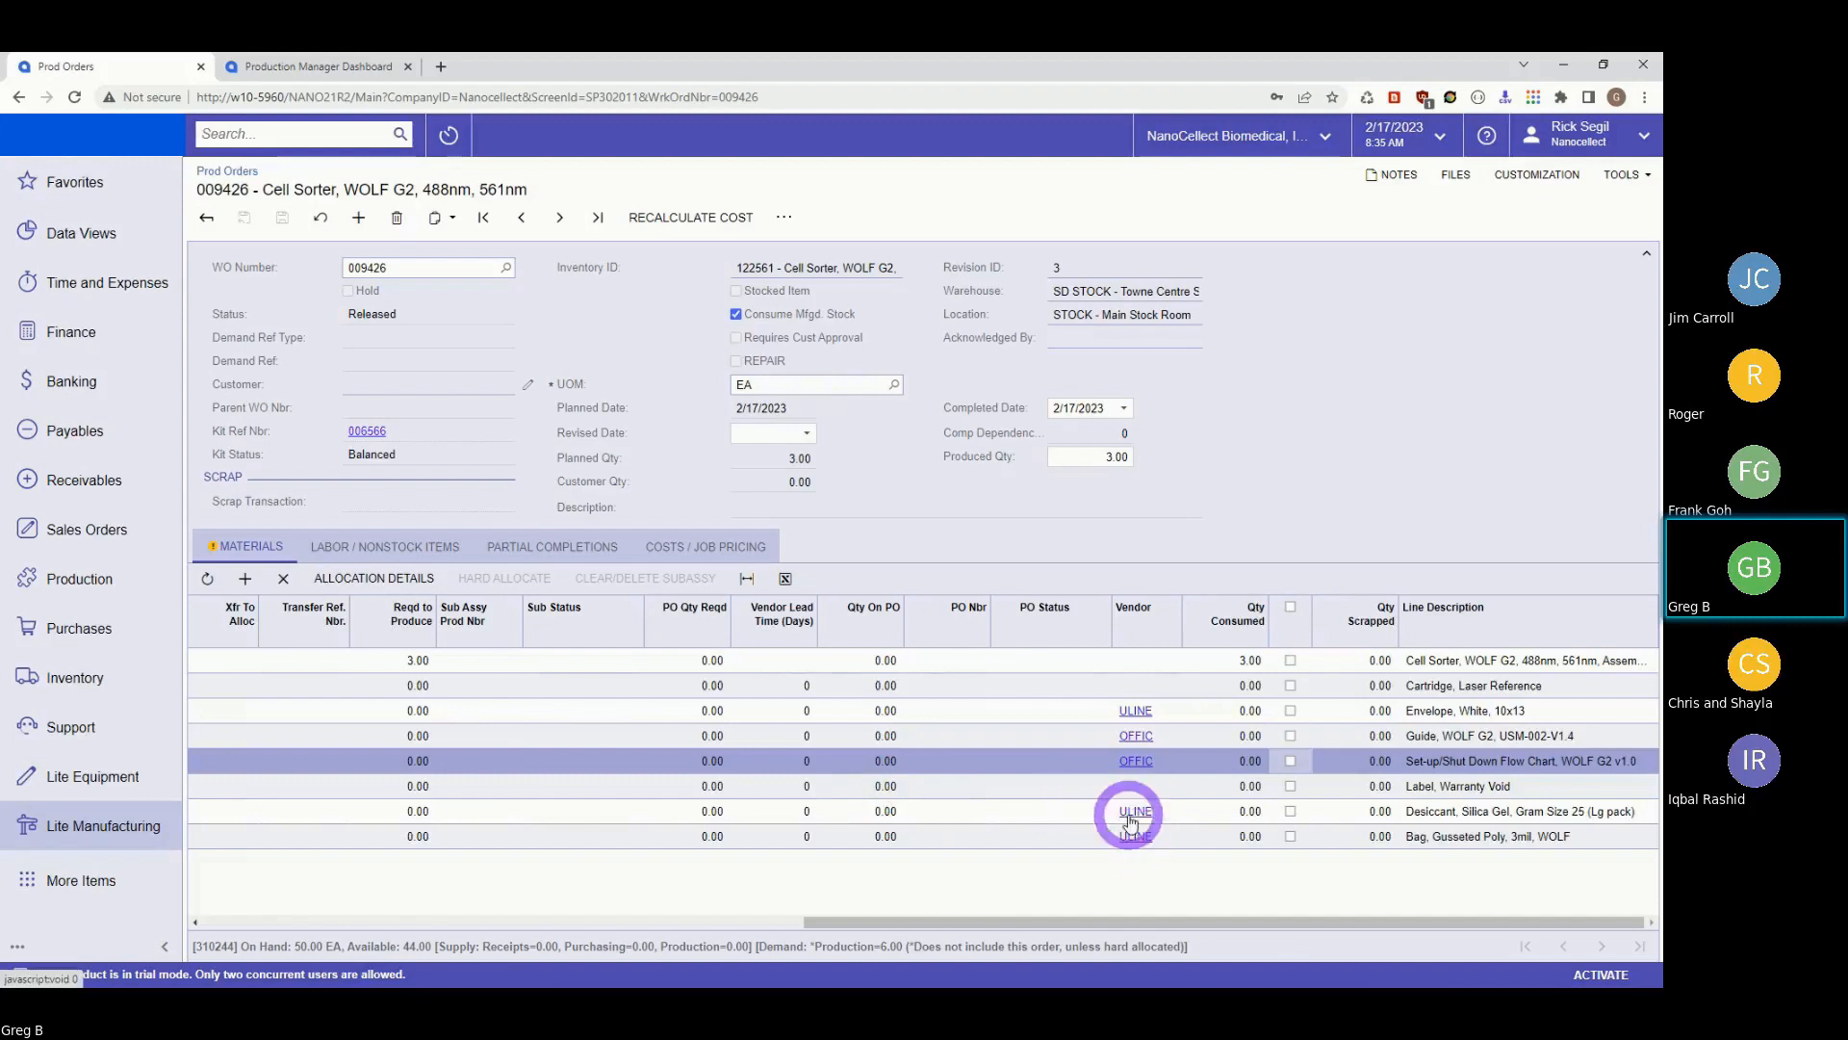
left_click_drag(892, 922, 275, 967)
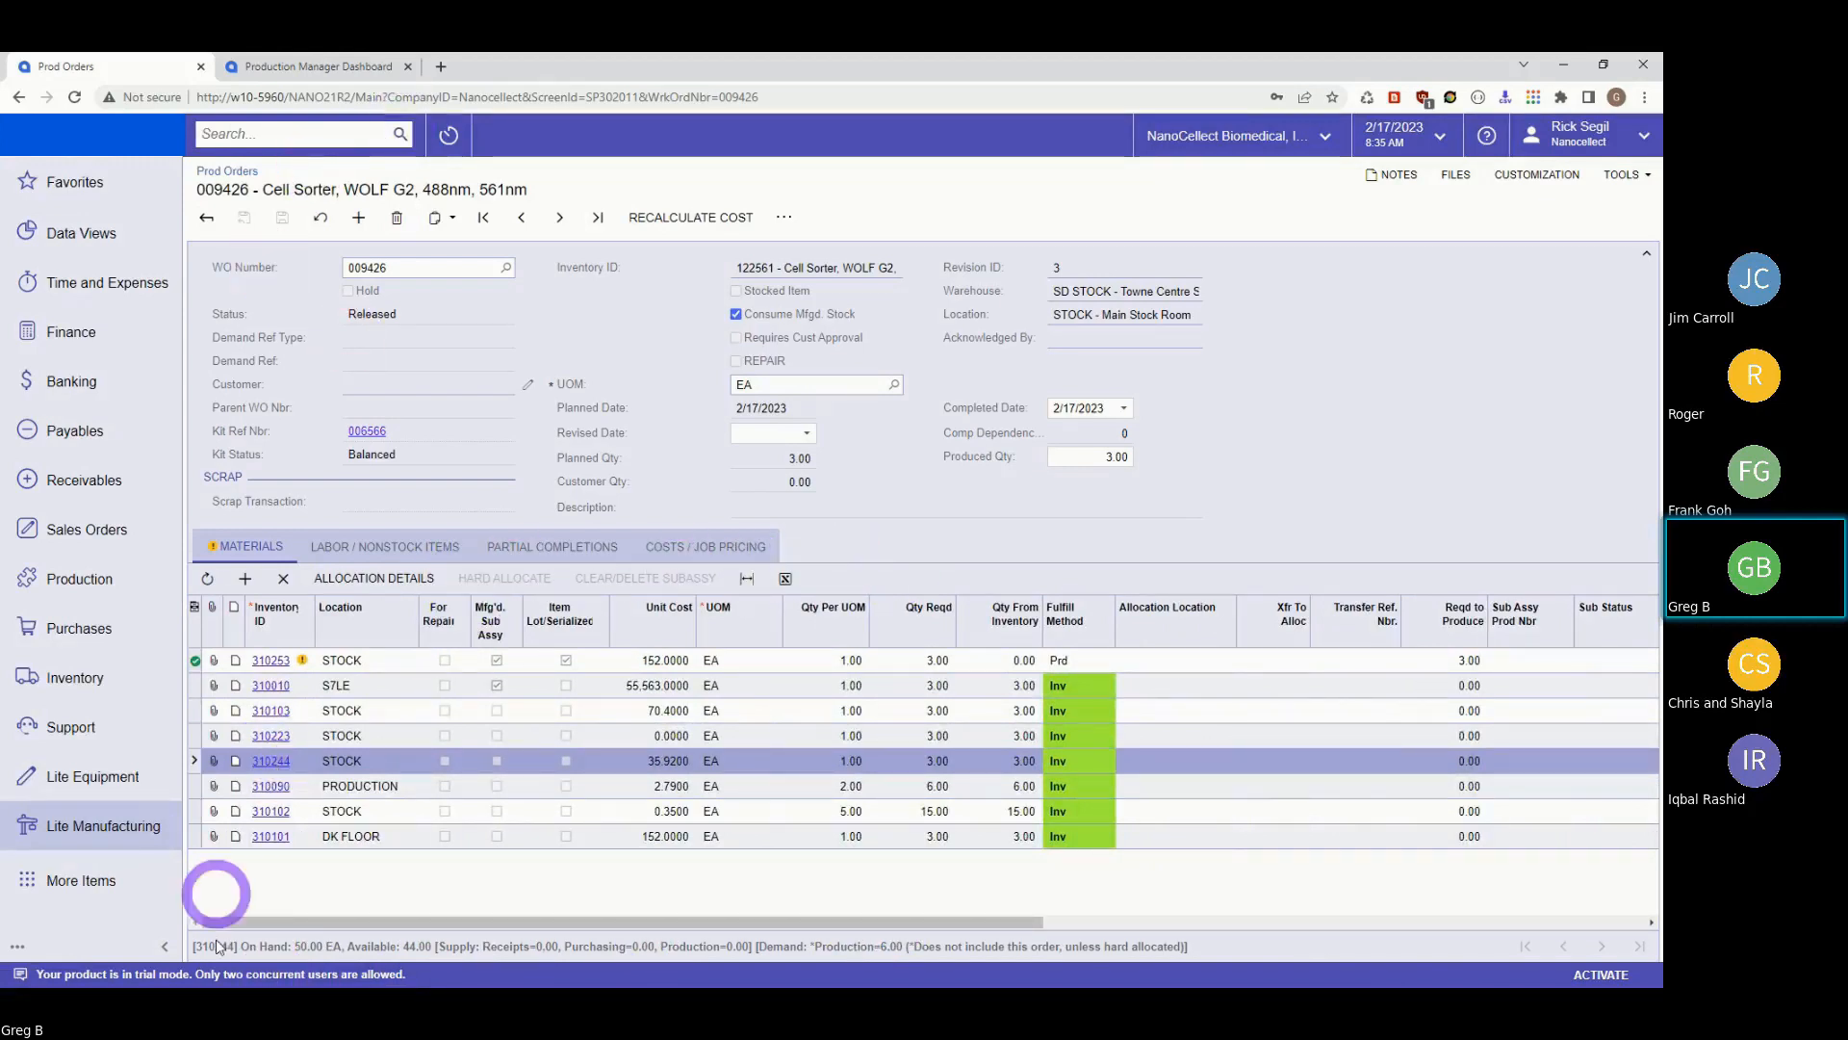
Open the Spec Build Structure inquiry and select kit item 122561, the WOLF G2 cell sorter.
left_click(95, 830)
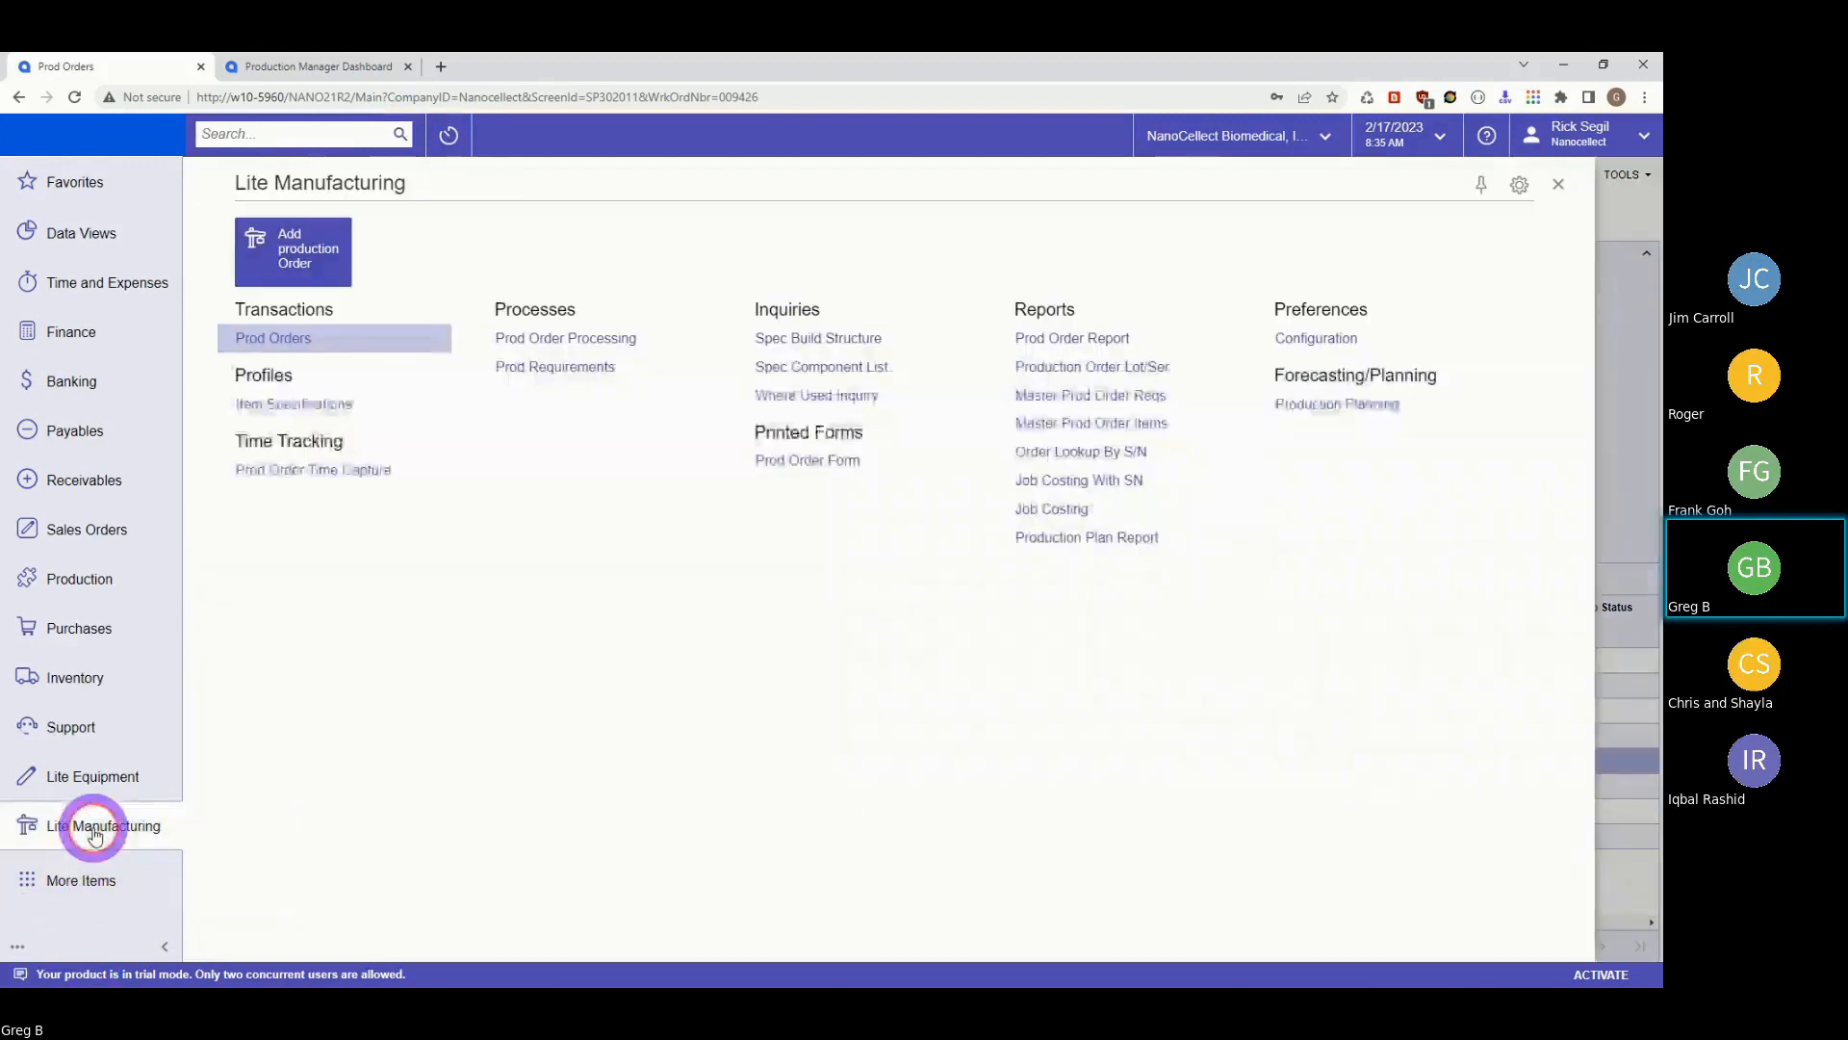
left_click(816, 337)
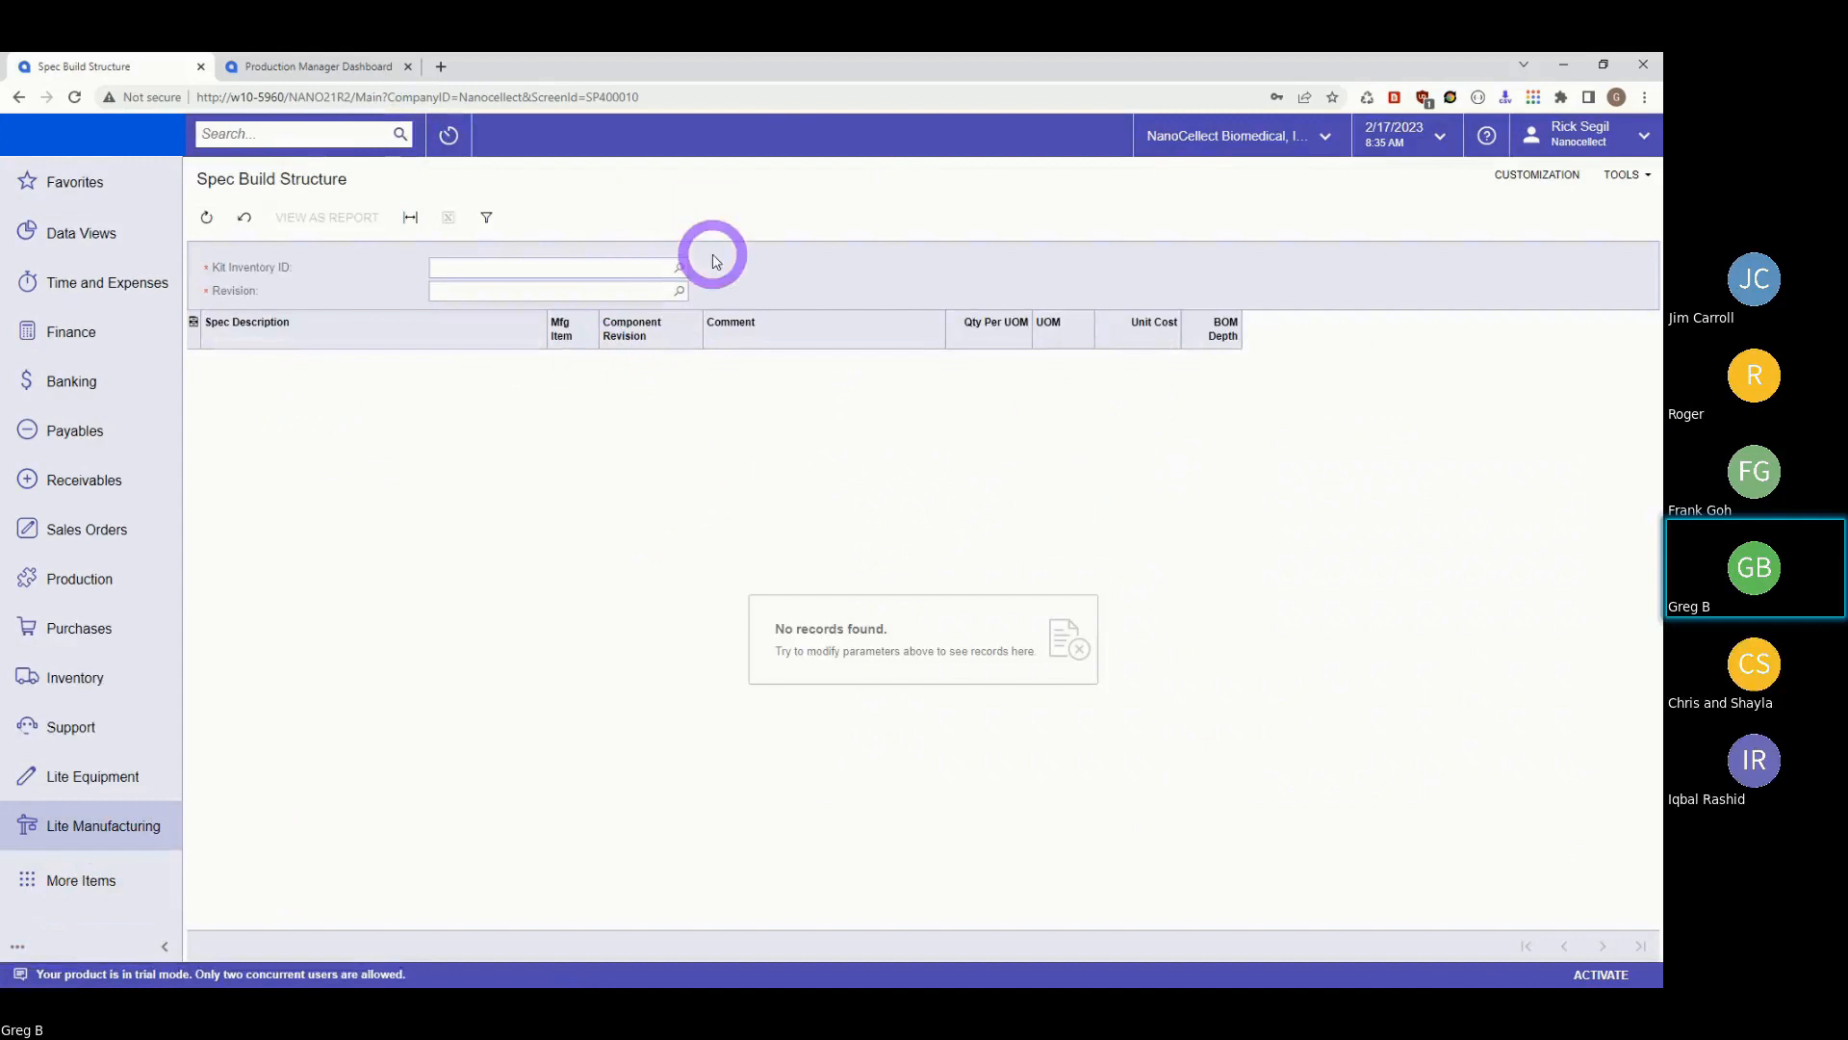
left_click(680, 267)
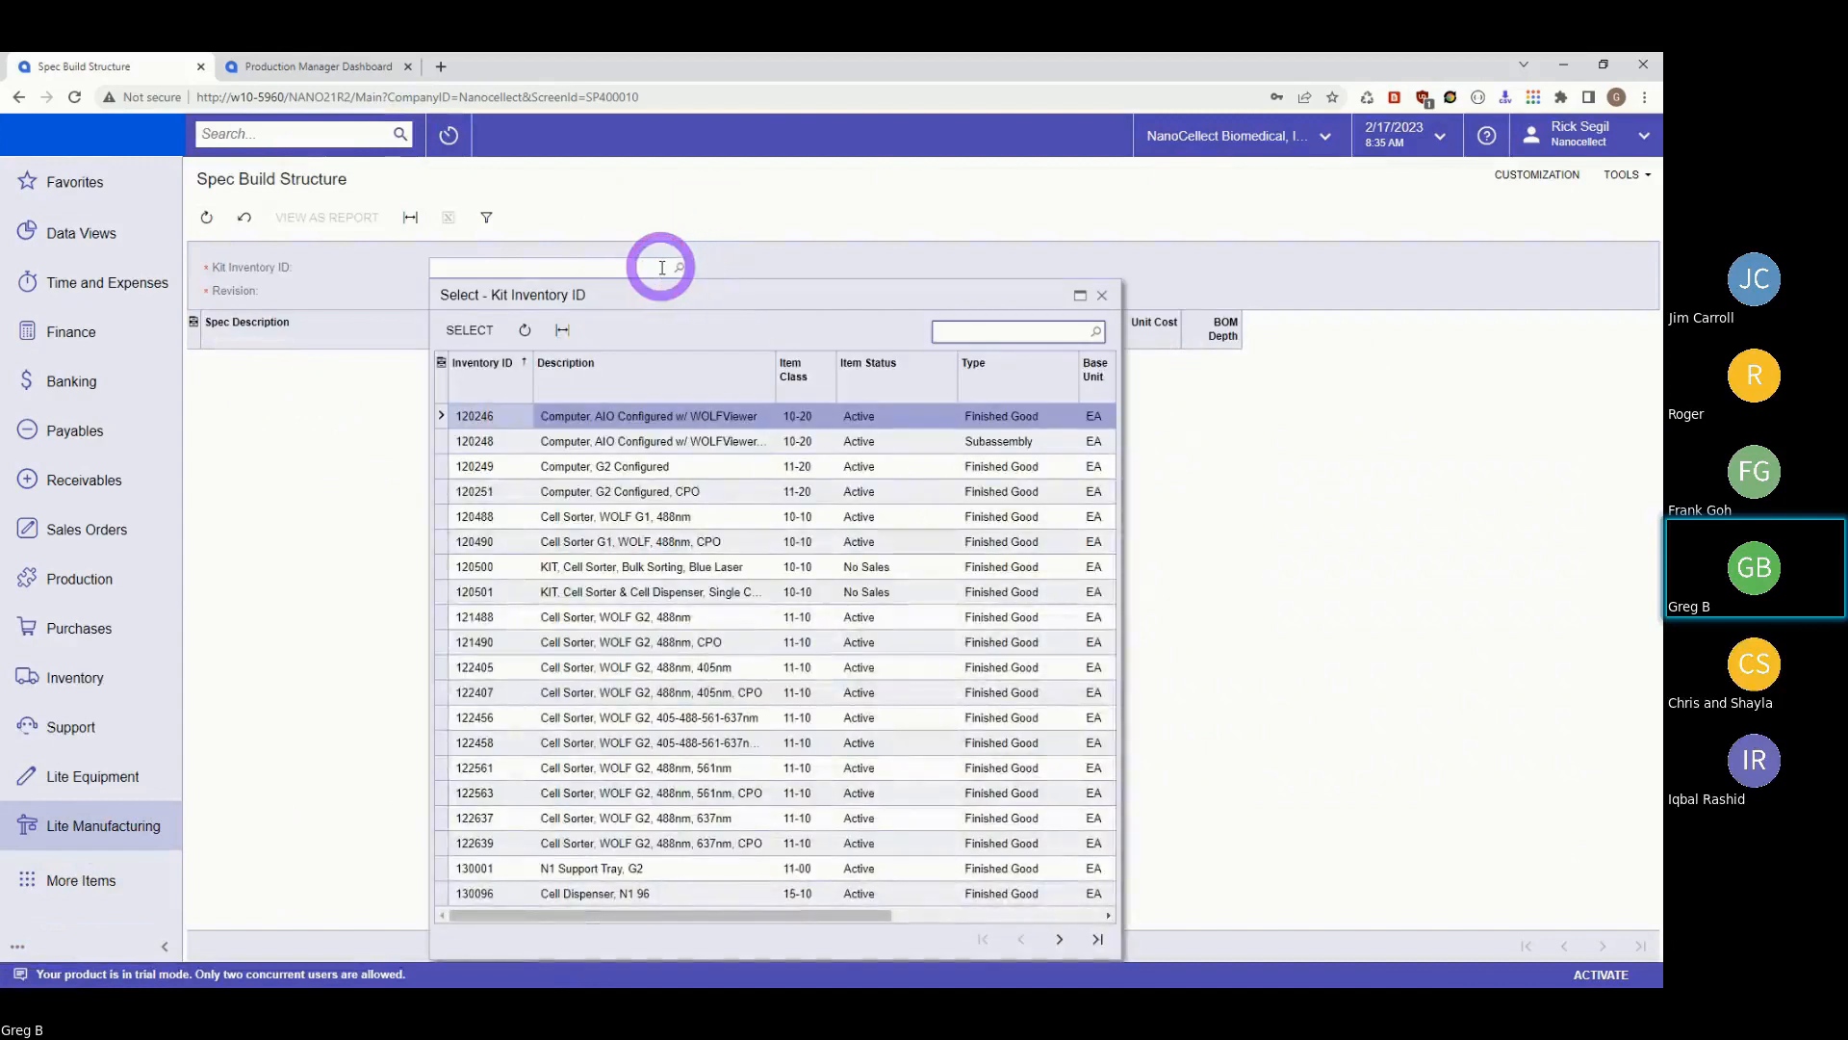
left_click(480, 775)
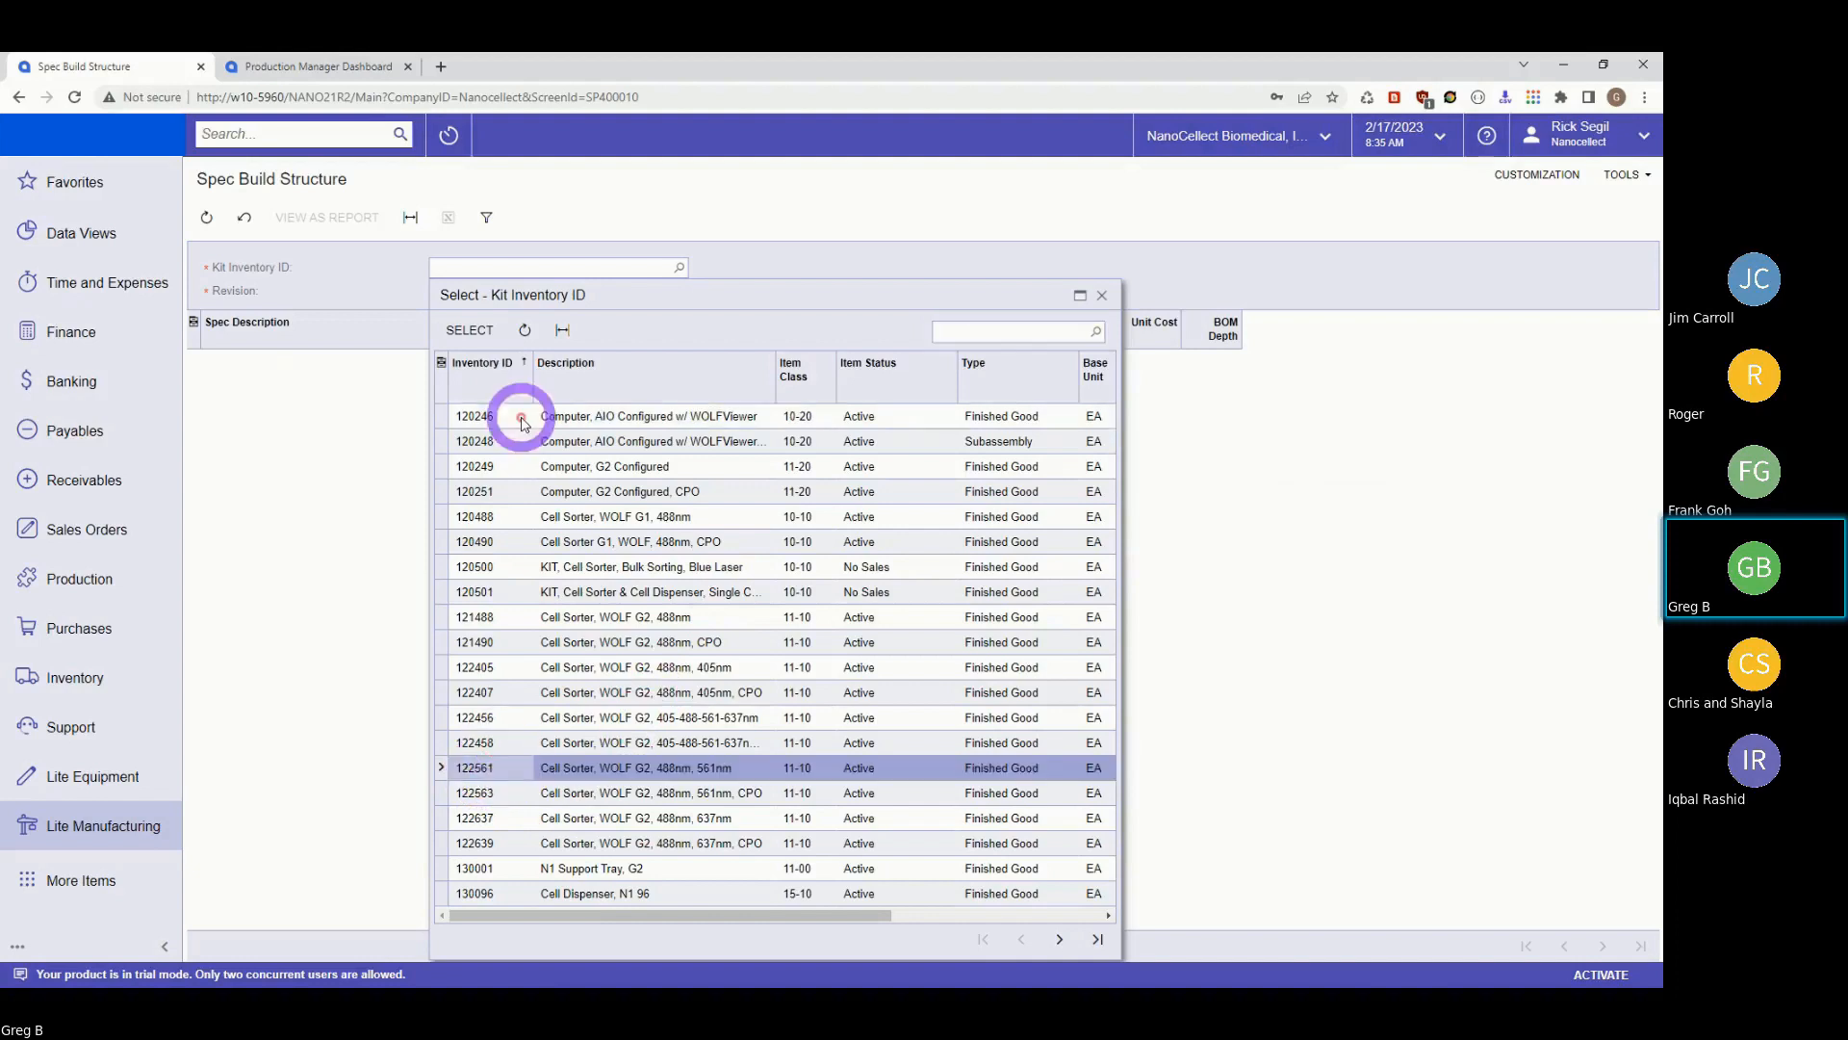
left_click(472, 330)
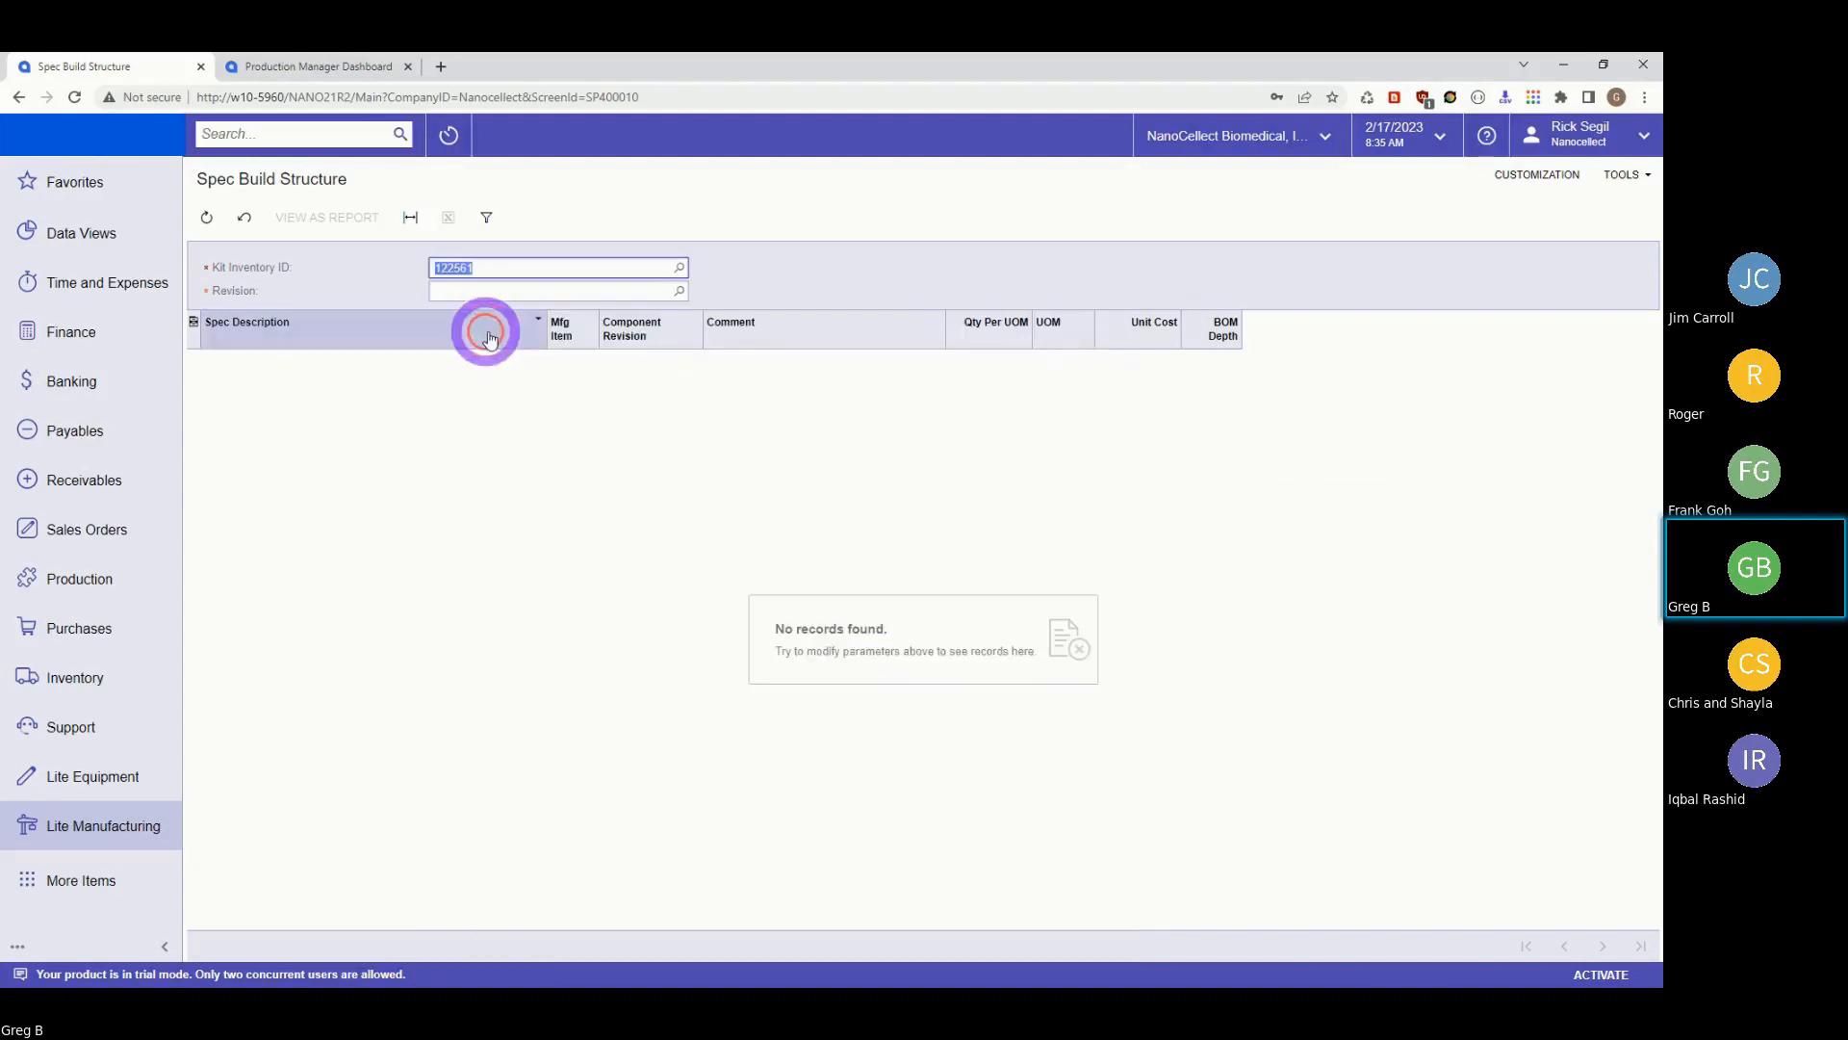
Select revision 3 of kit 122561 to load its build structure.
left_click(679, 290)
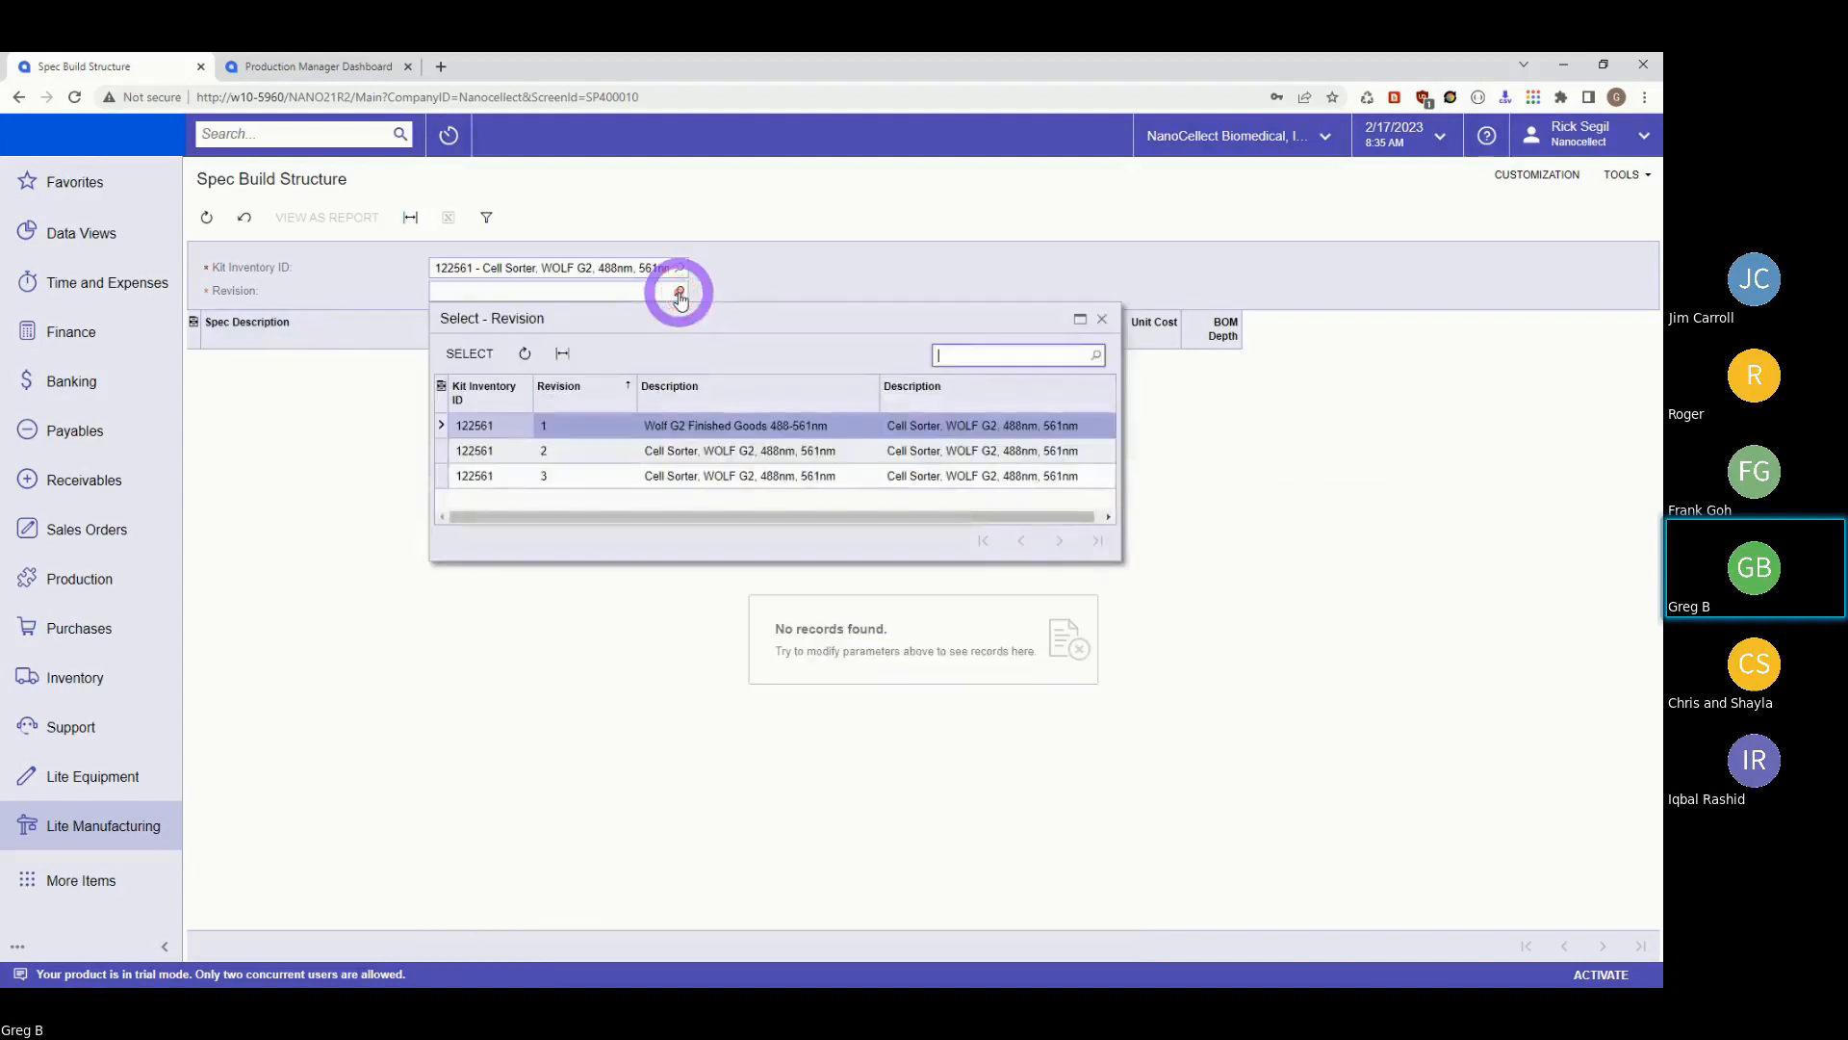
left_click(590, 475)
left_click(458, 354)
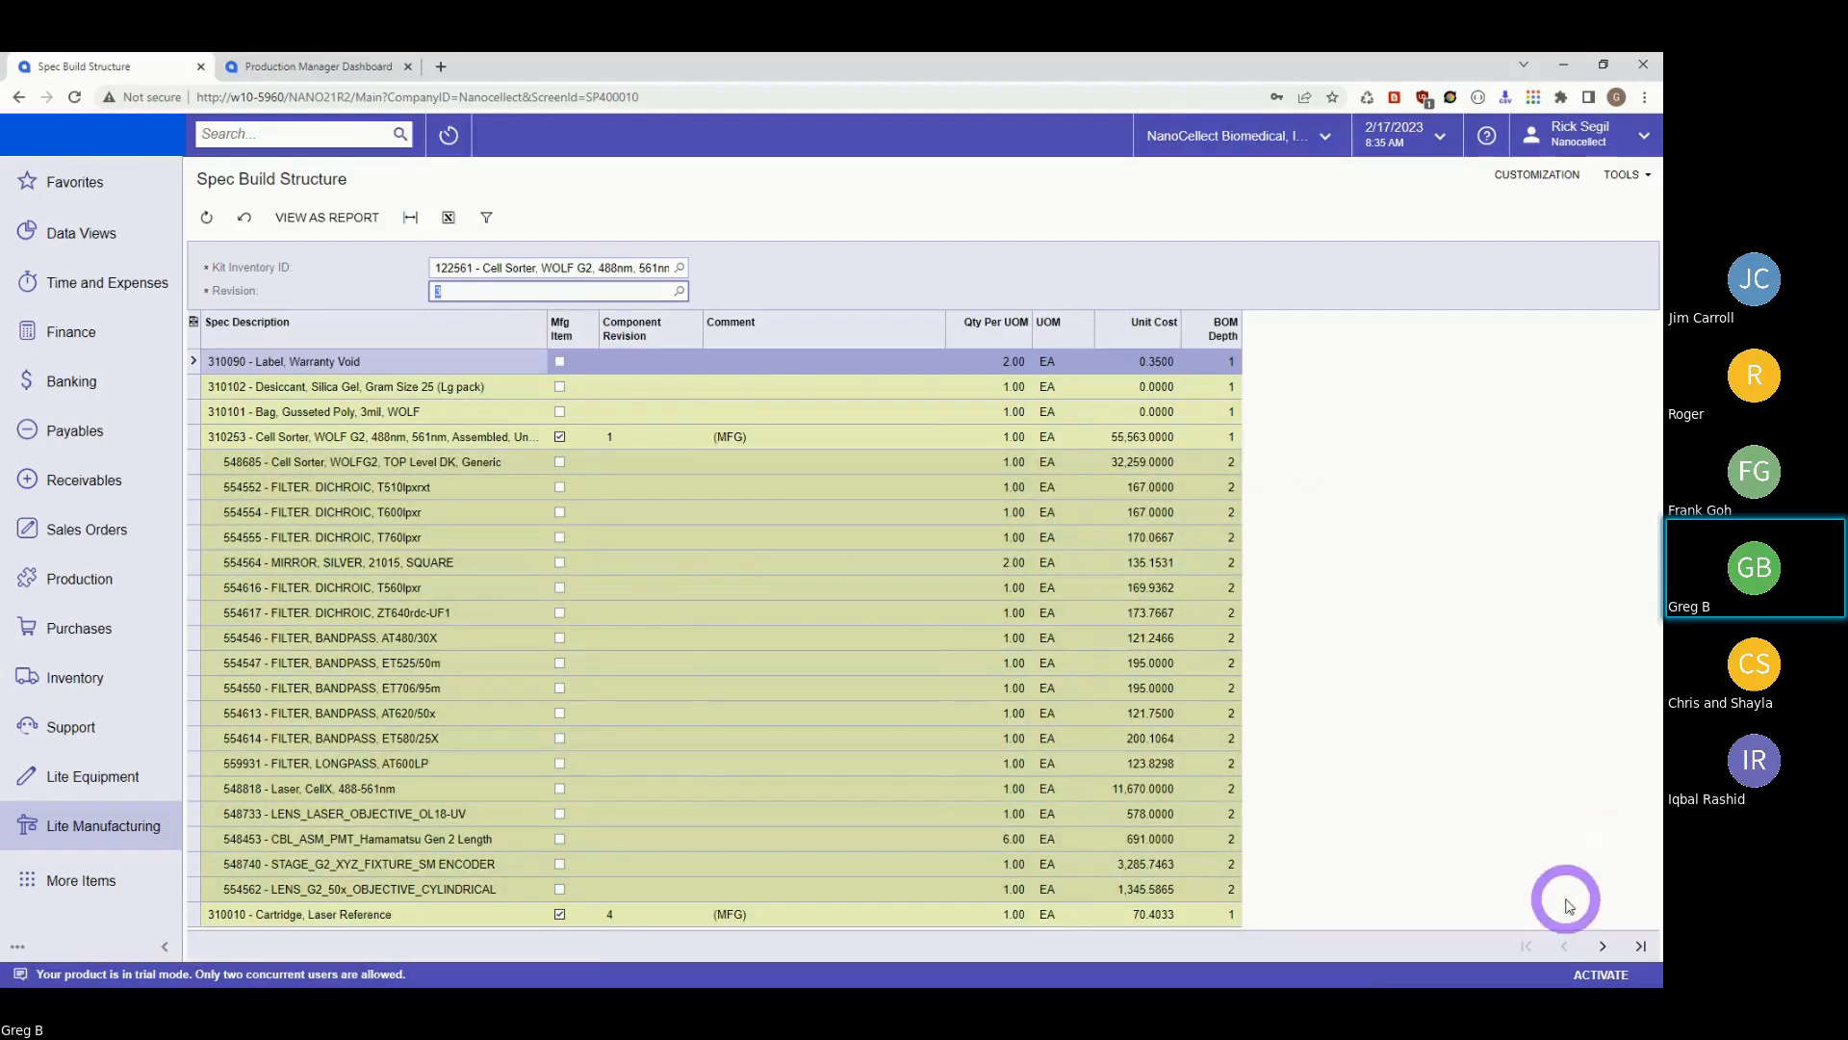
Page forward and back through kit 122561 revision 3 components, then view the structure as a report.
left_click(1601, 942)
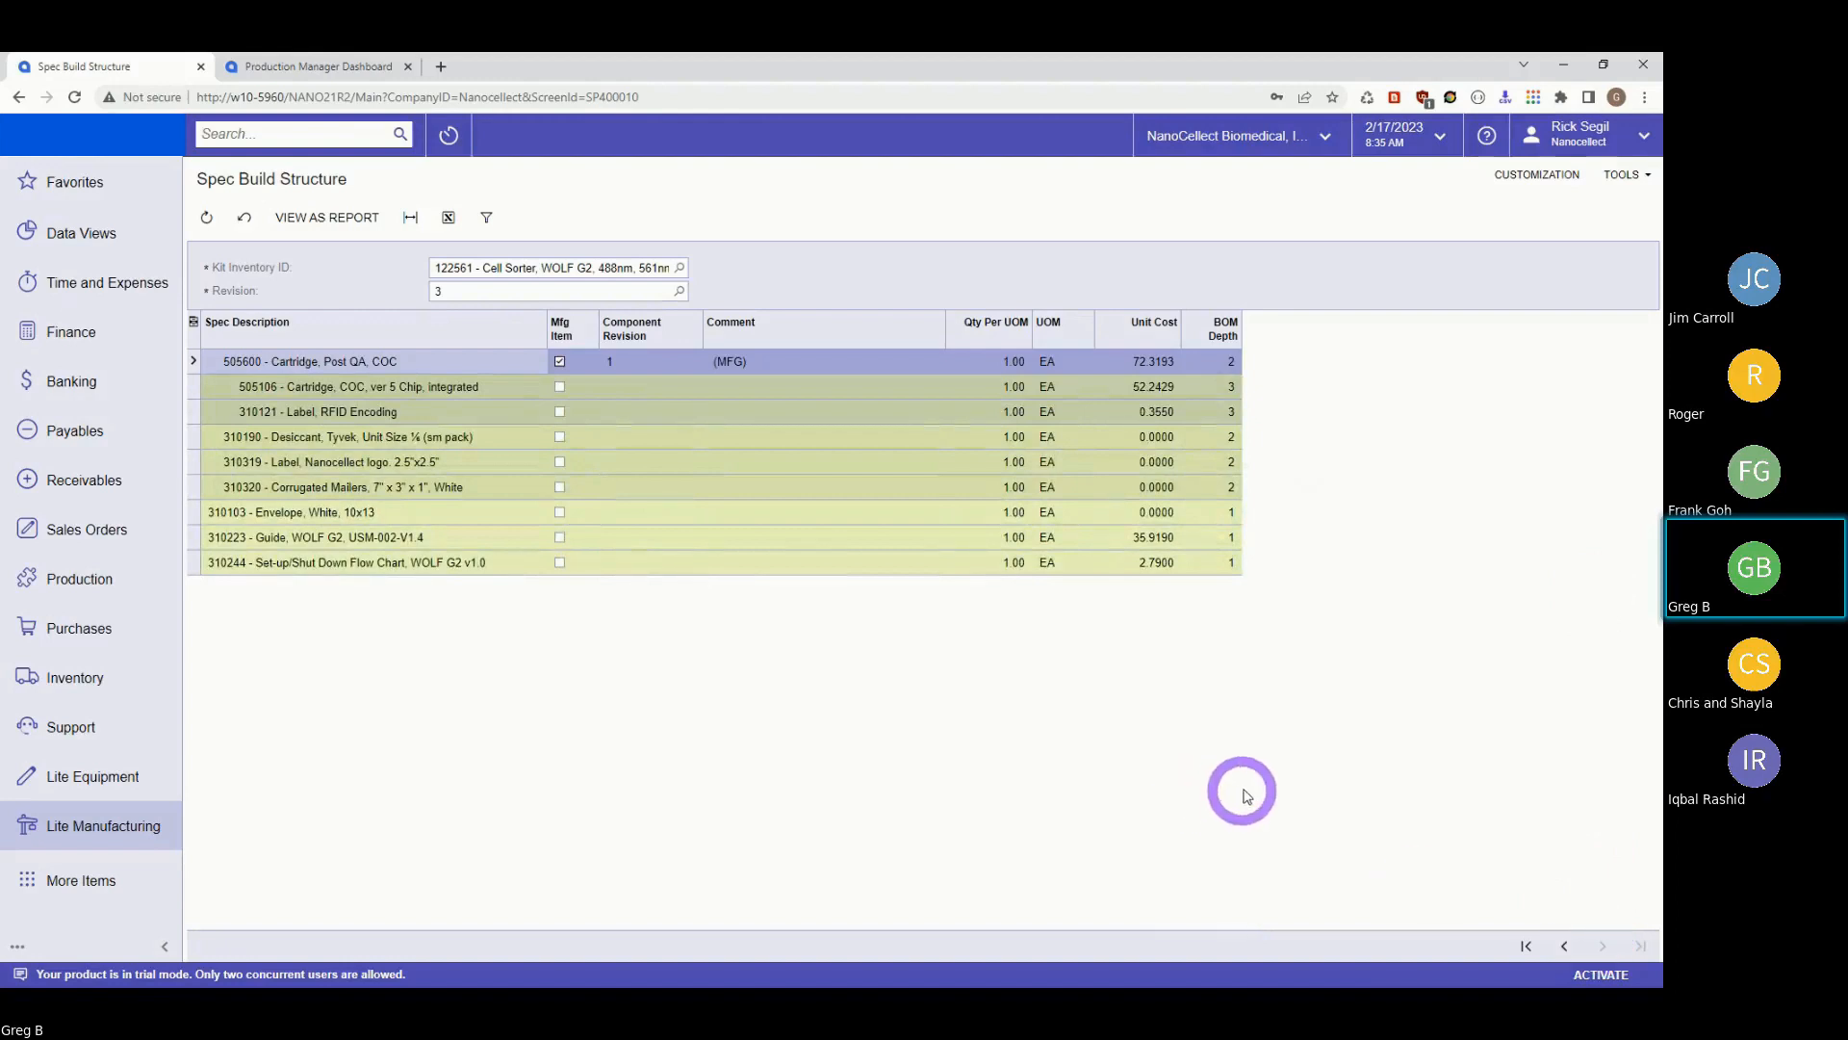
left_click(1570, 951)
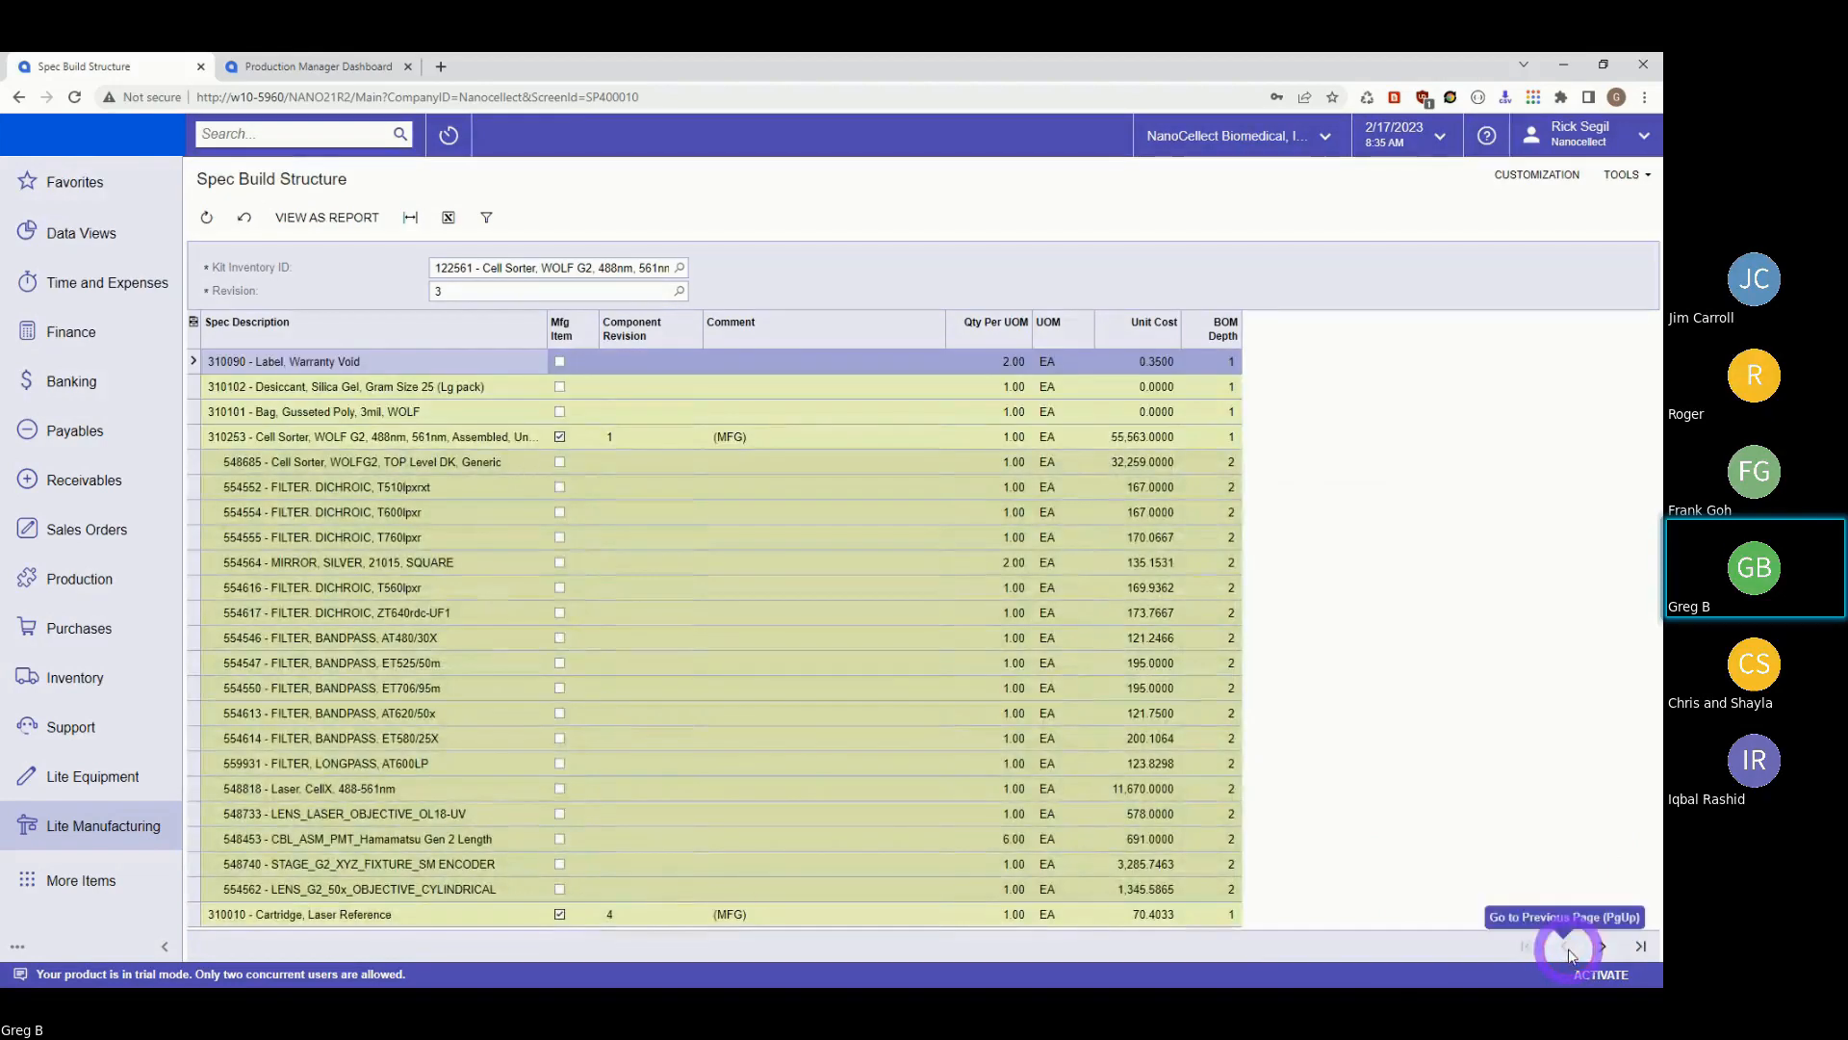
left_click(337, 219)
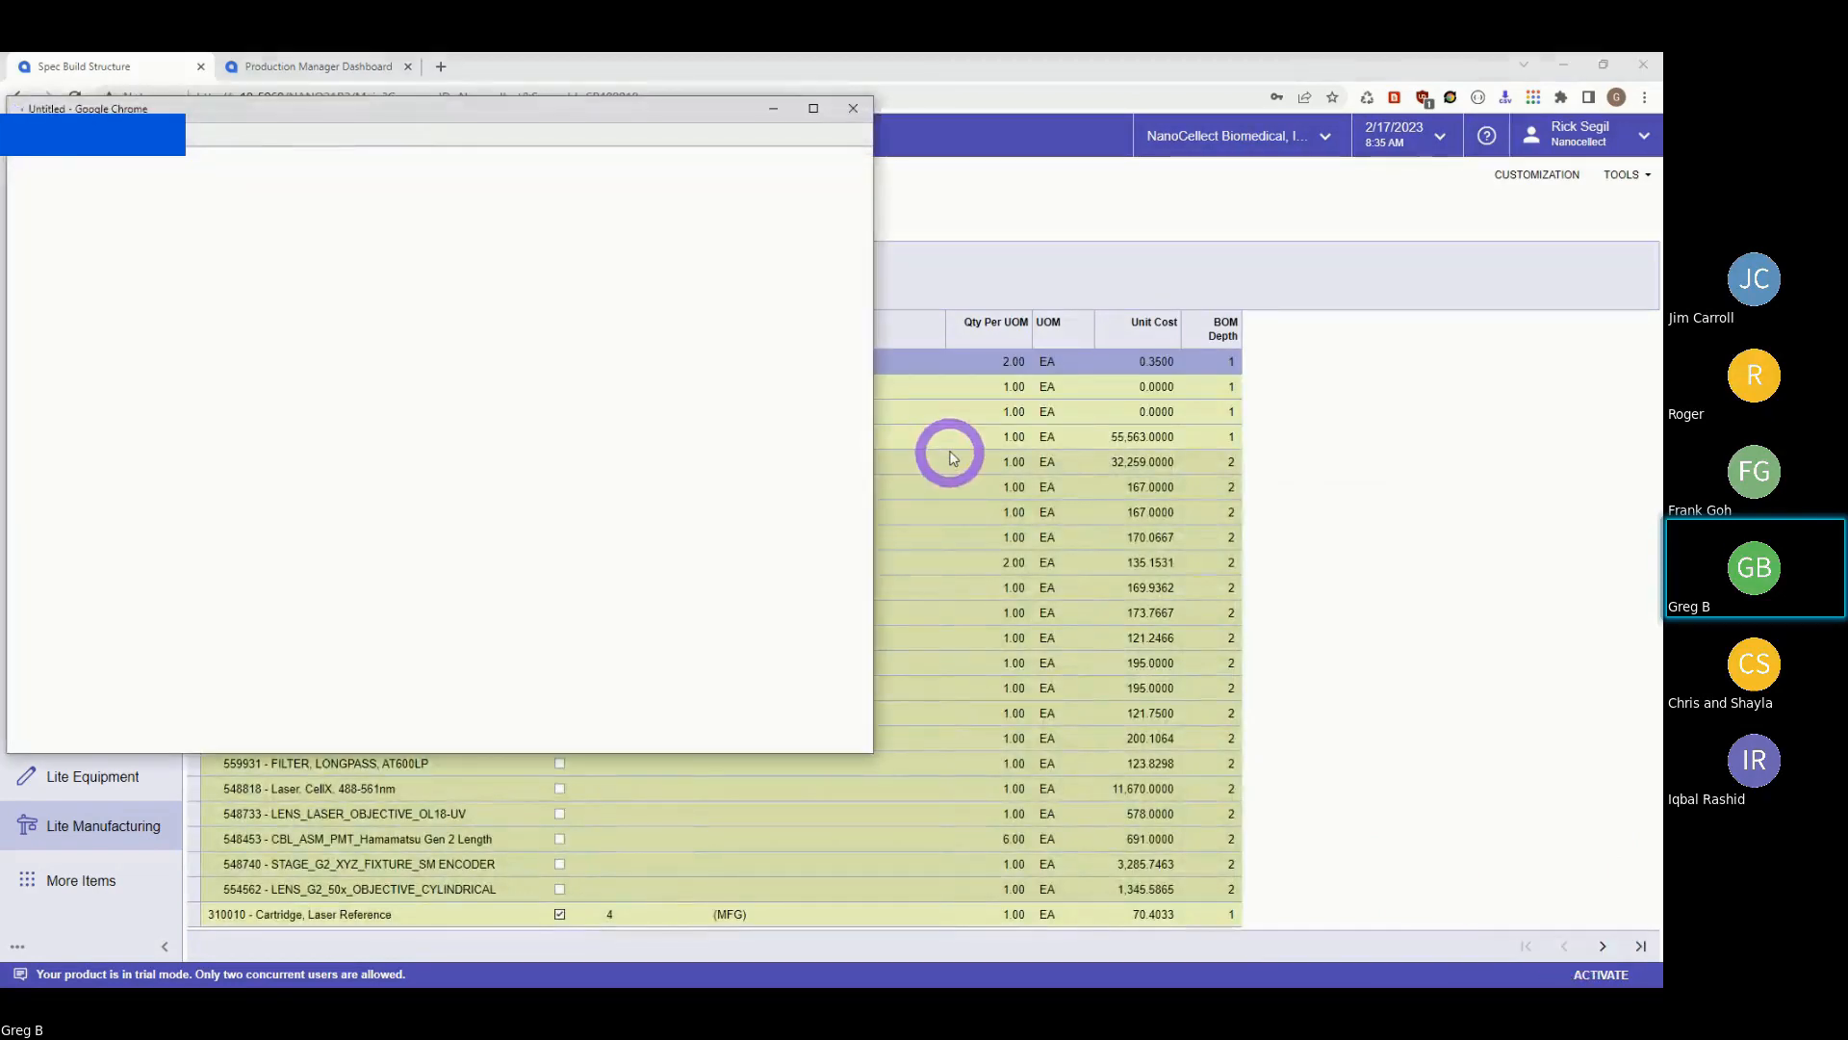
Maximise the Spec Hierarchy Report window for kit 122561, then close it.
double_click(525, 122)
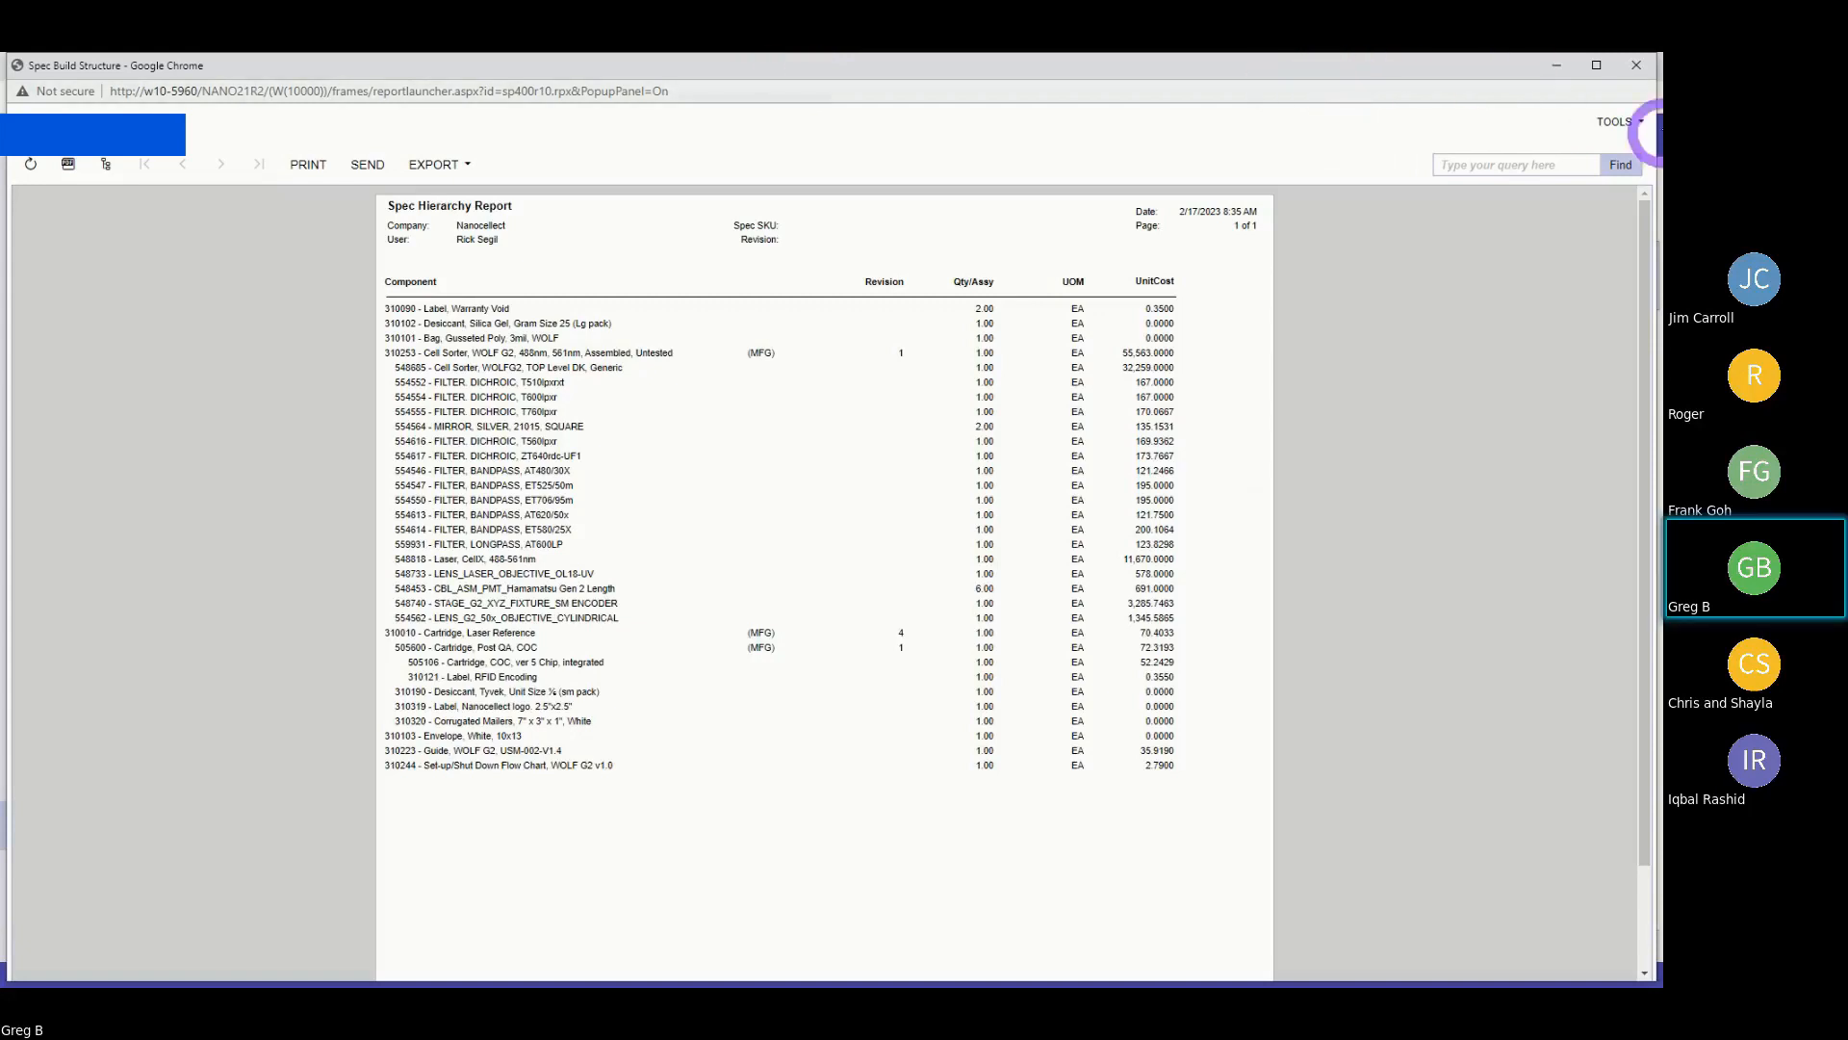
left_click(1638, 65)
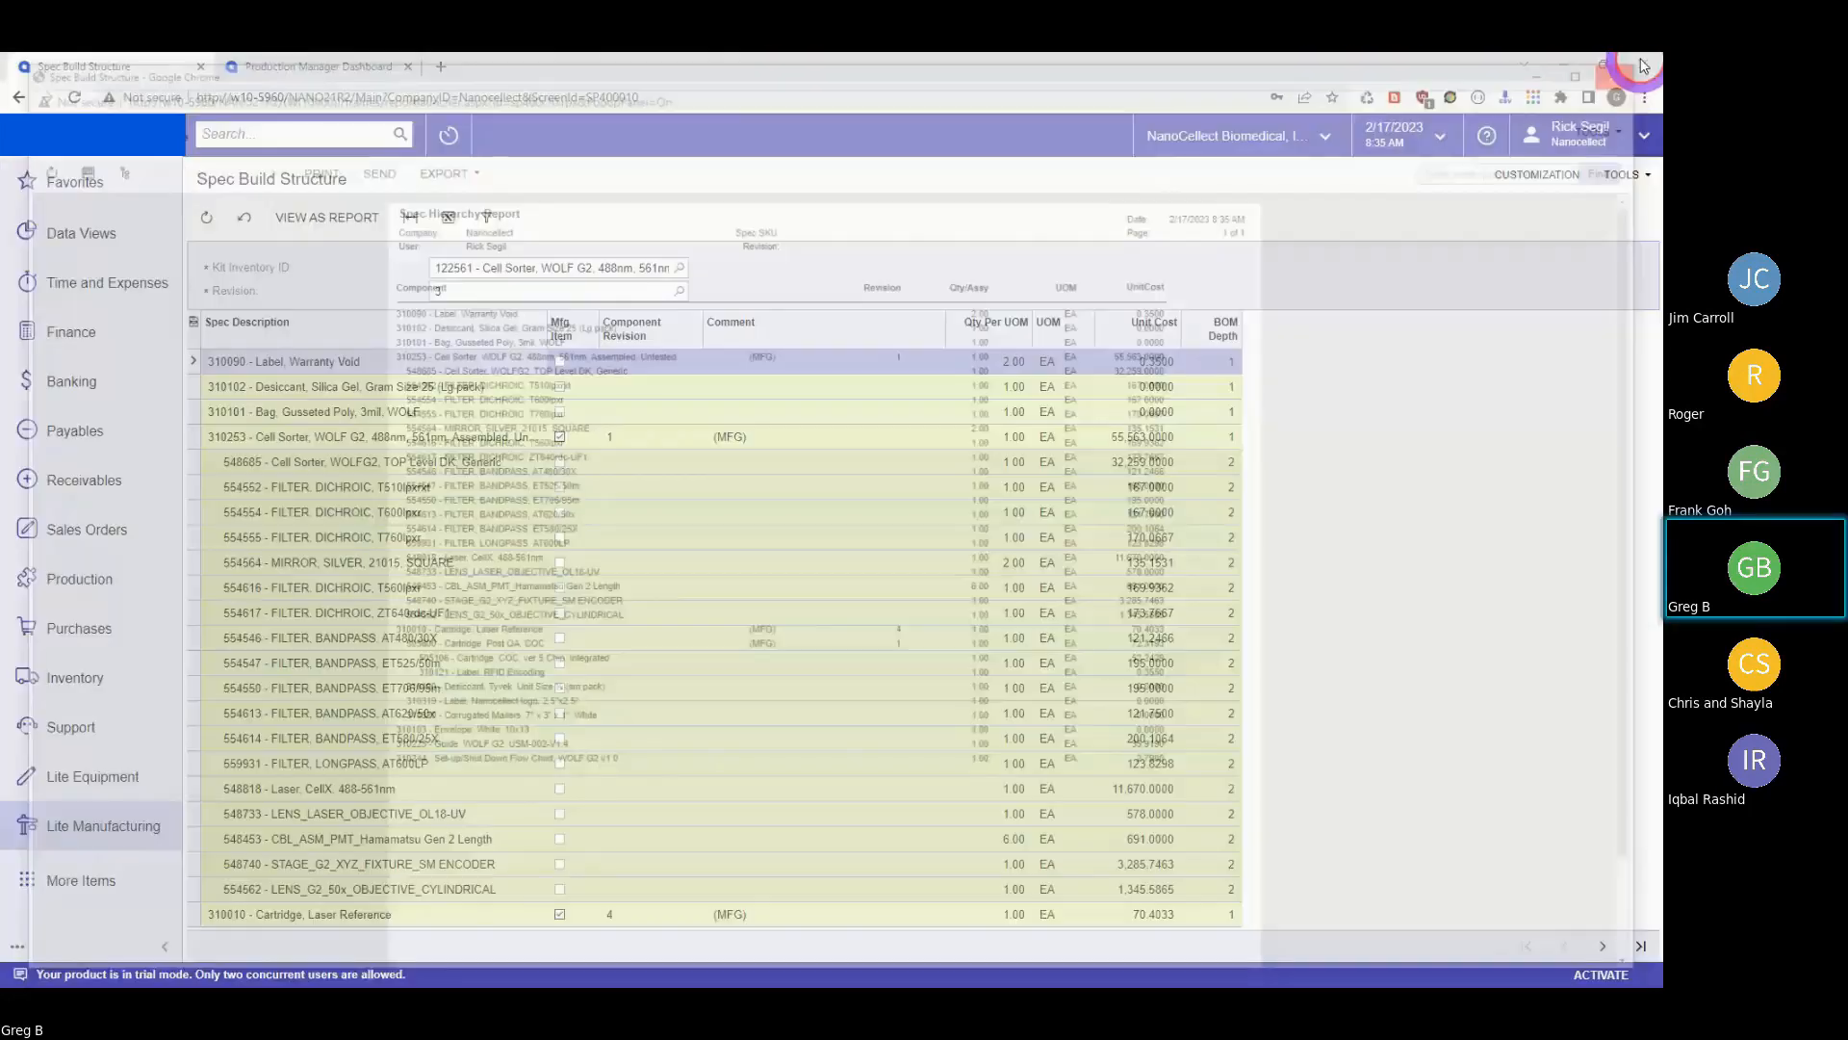
Open the Spec Component List and select kit 122561, the WOLF G2 cell sorter.
left_click(20, 97)
left_click(852, 365)
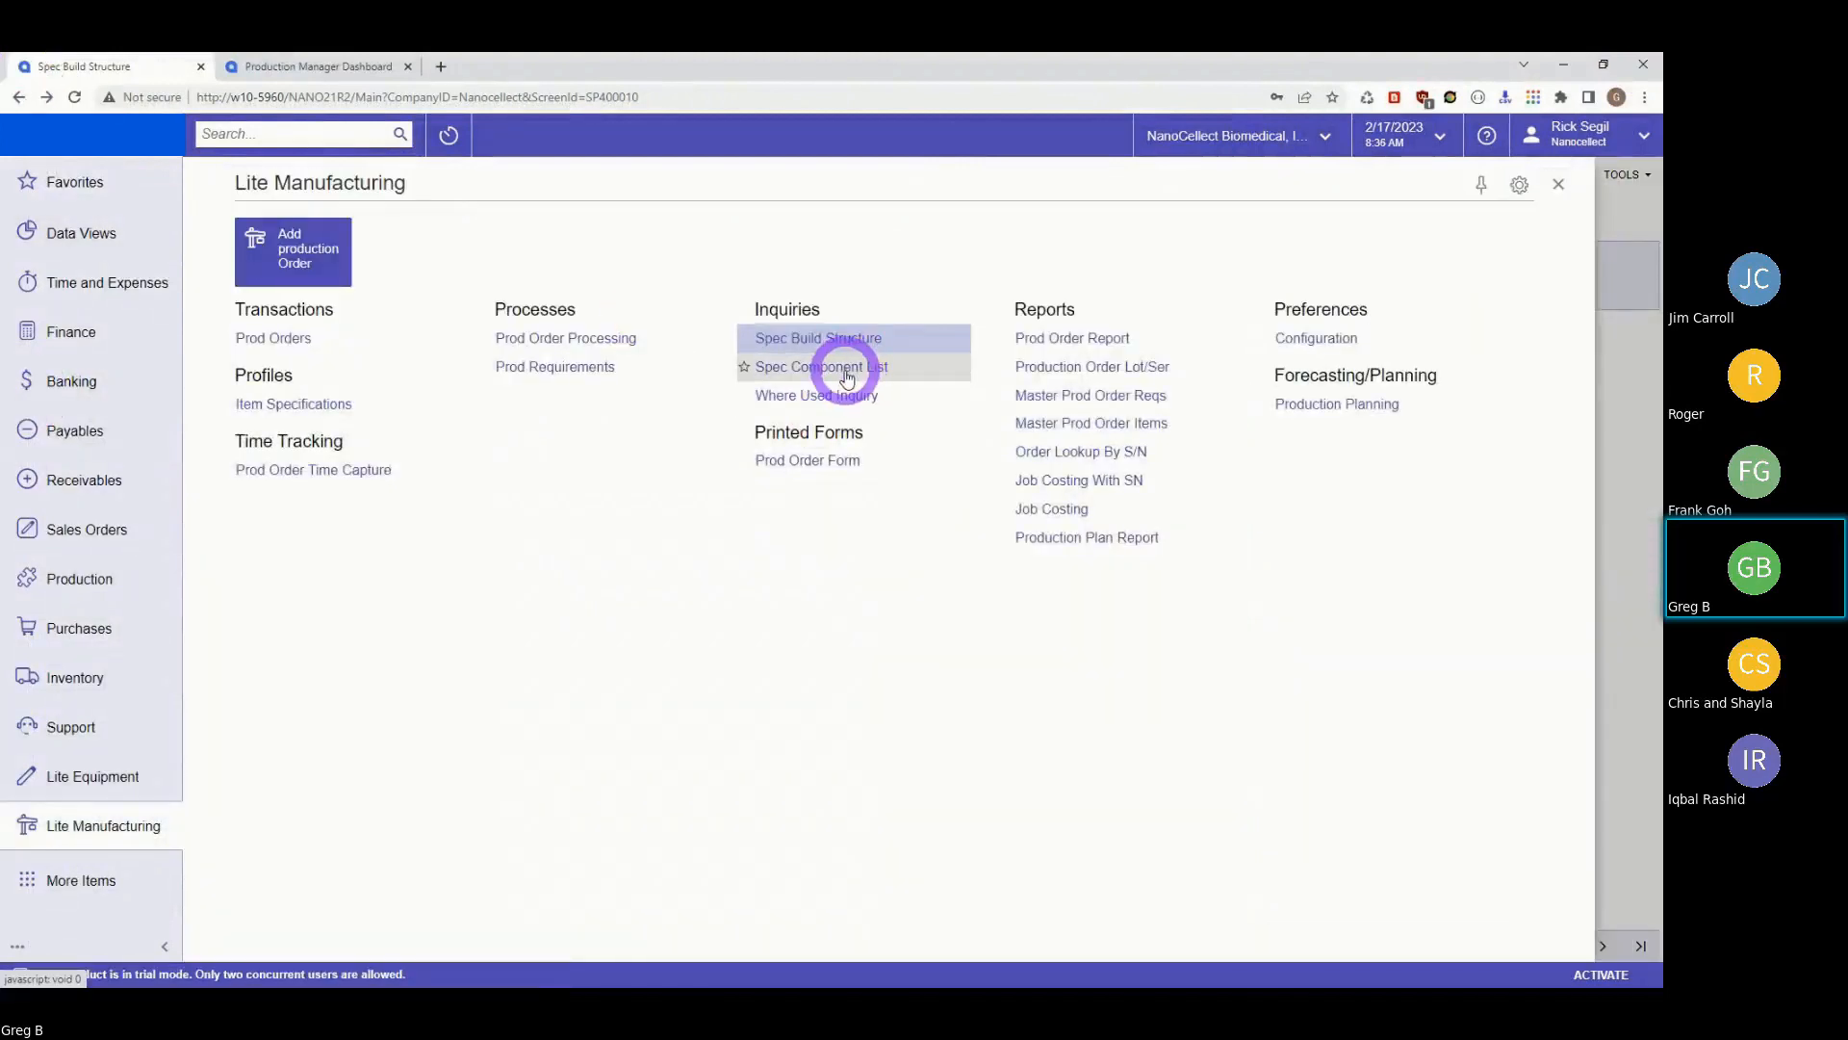
left_click(842, 375)
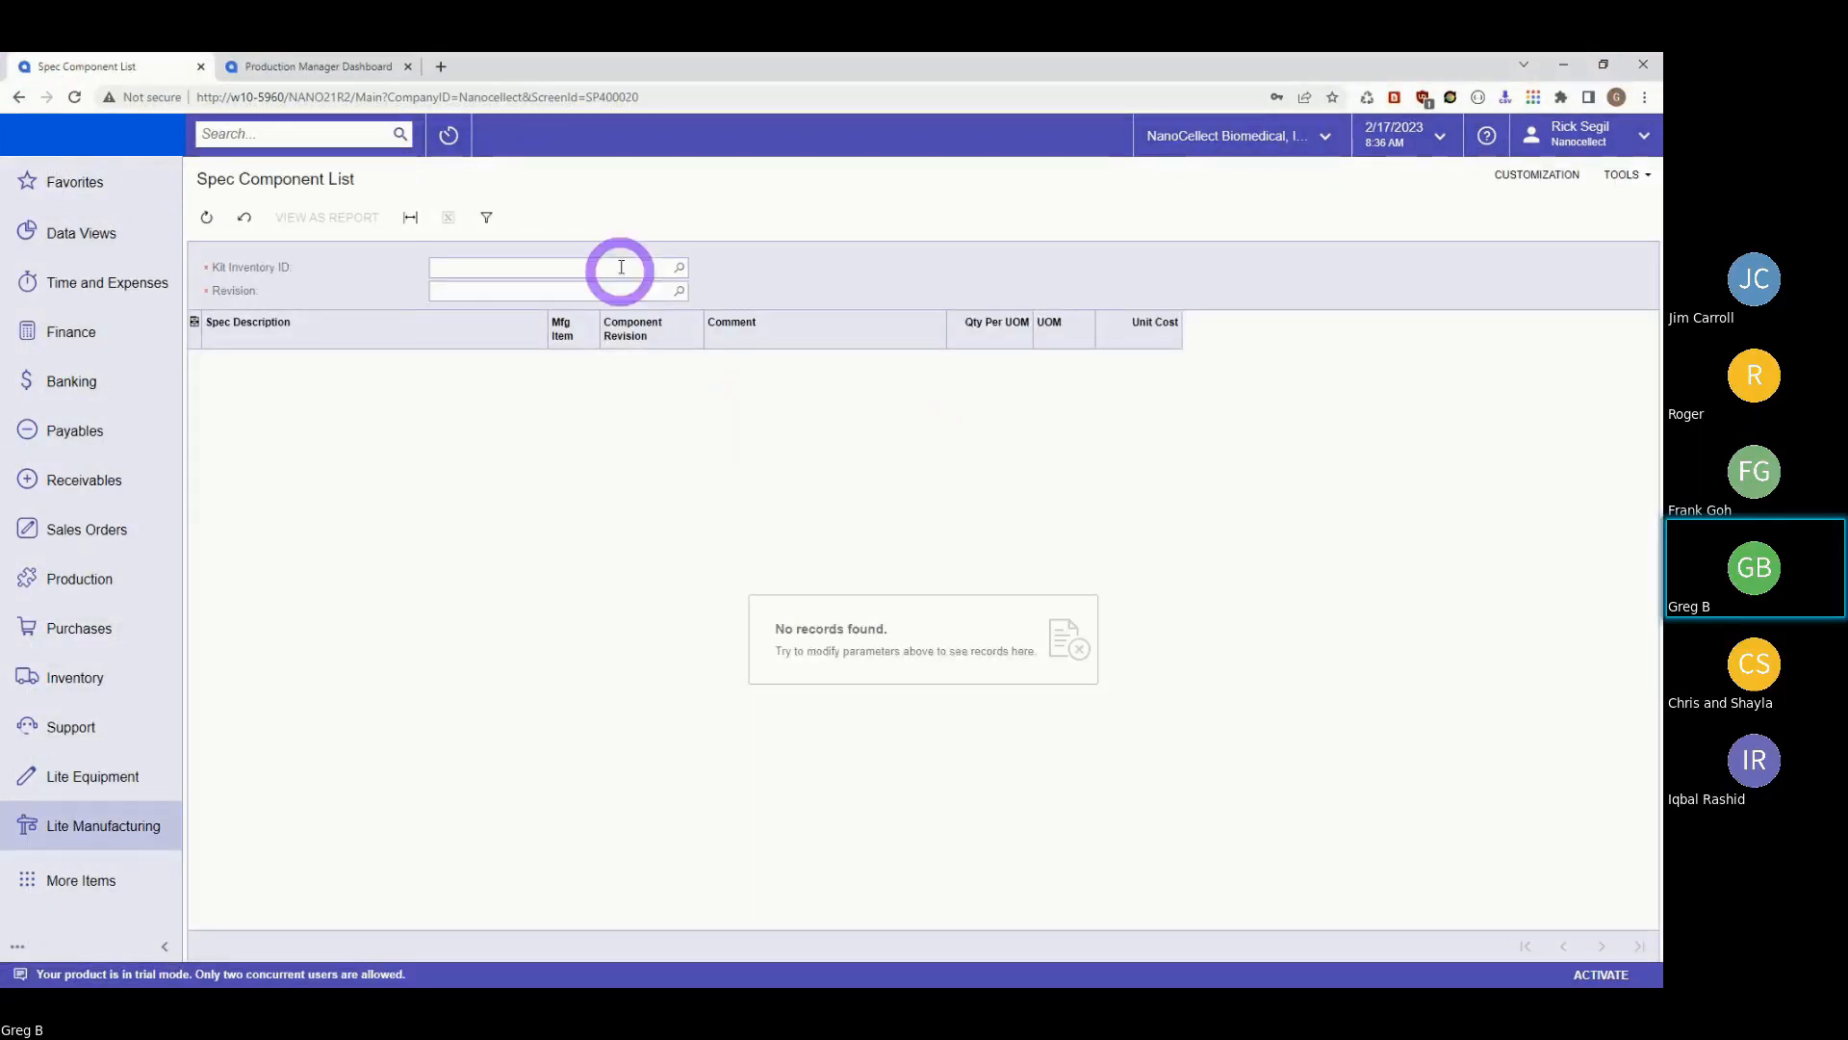
left_click(680, 267)
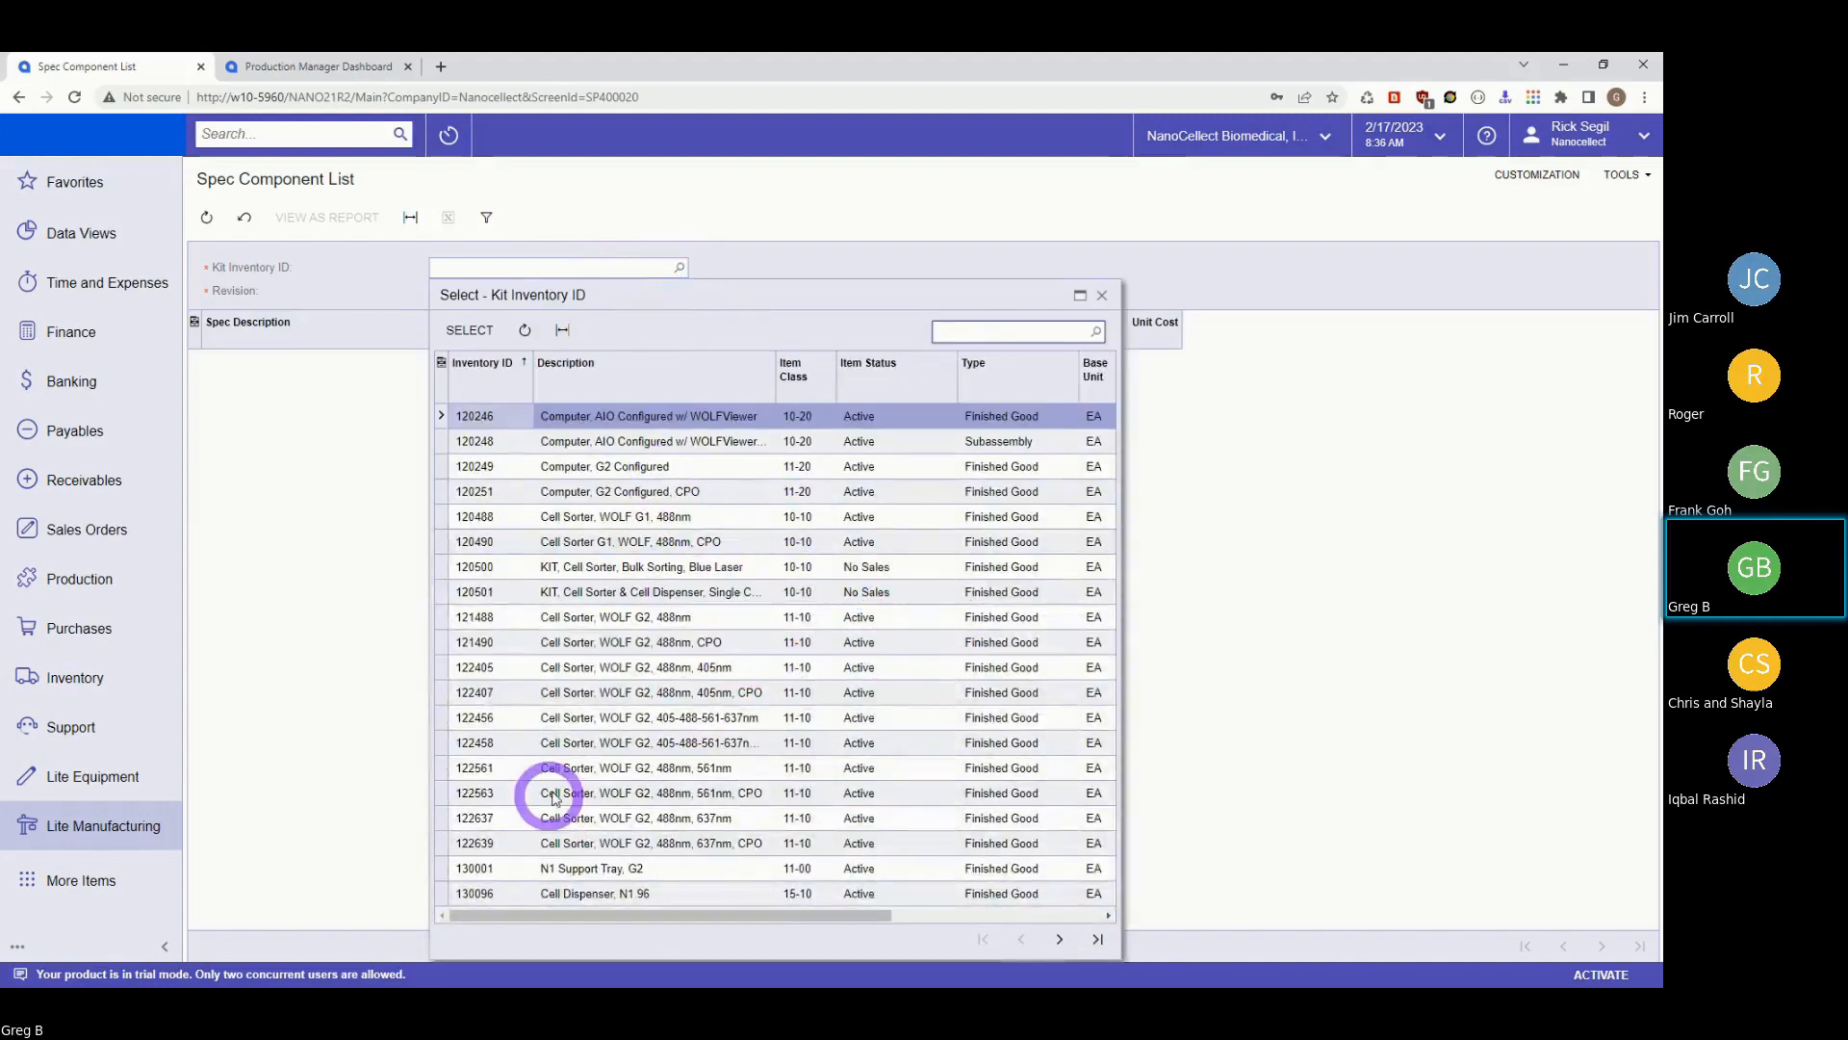
left_click(471, 767)
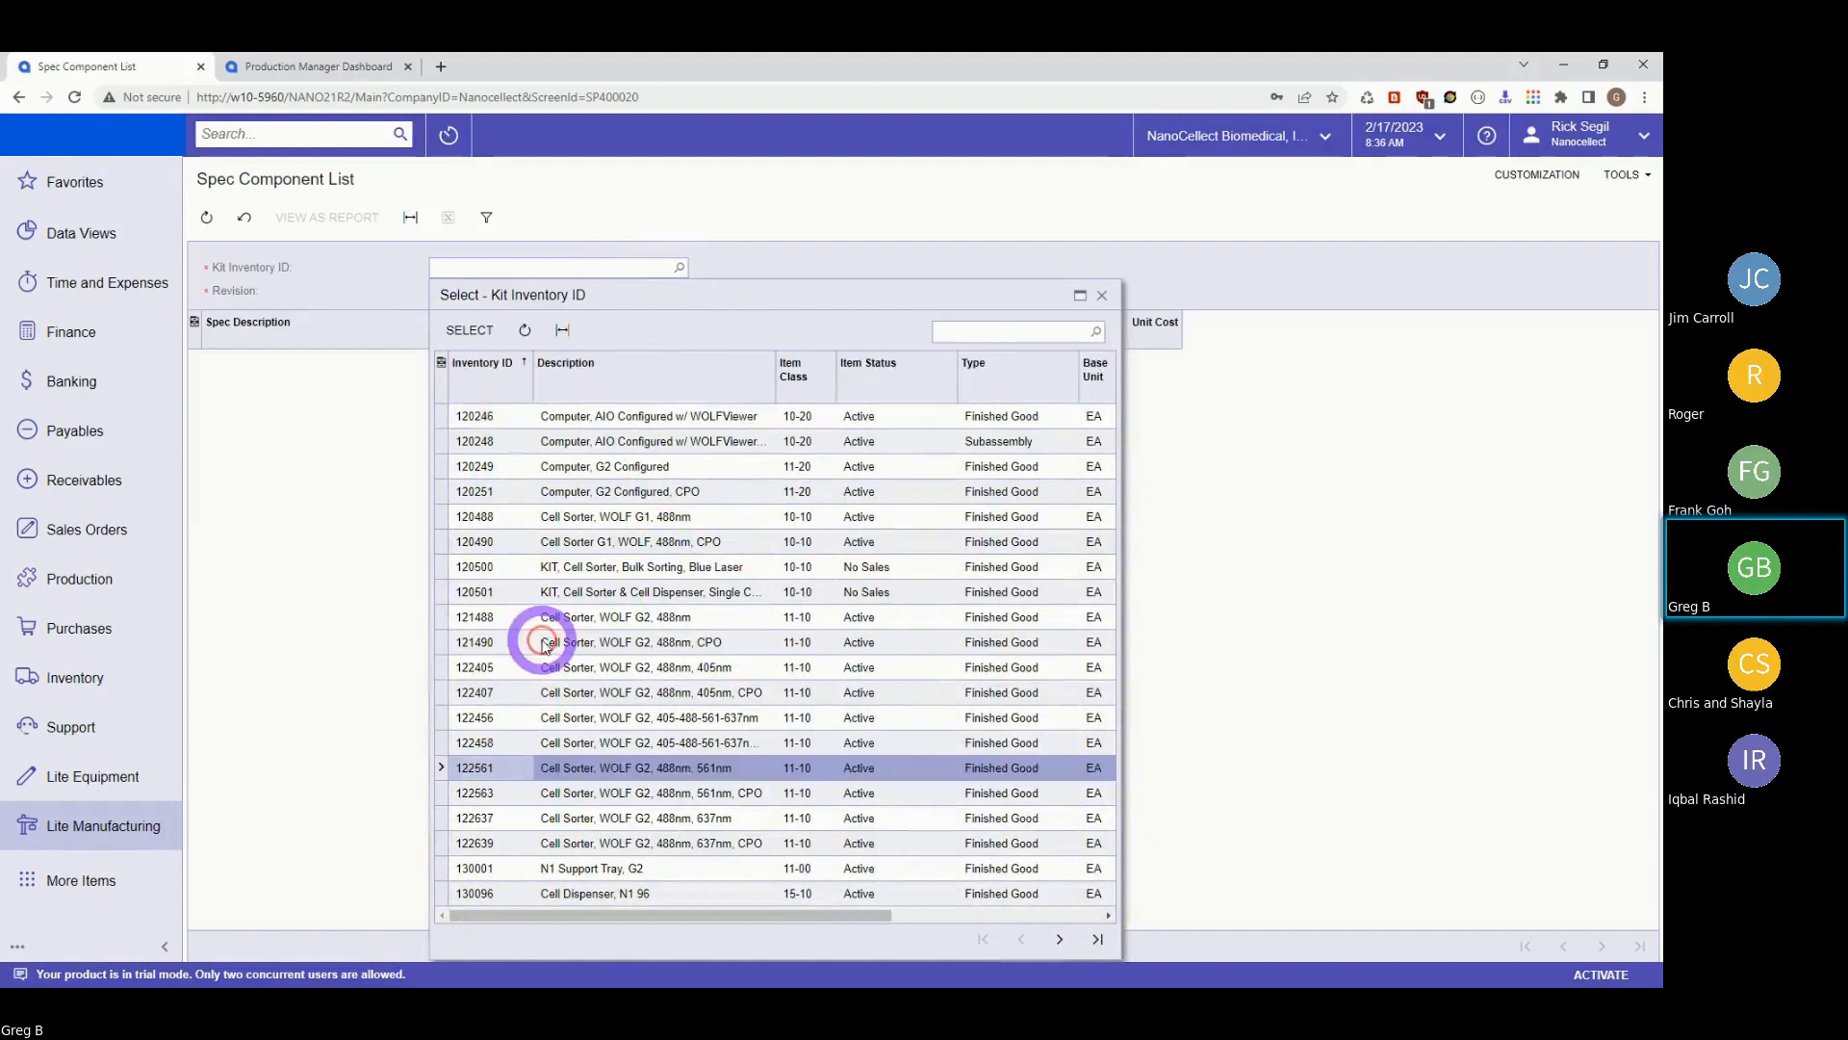
left_click(468, 329)
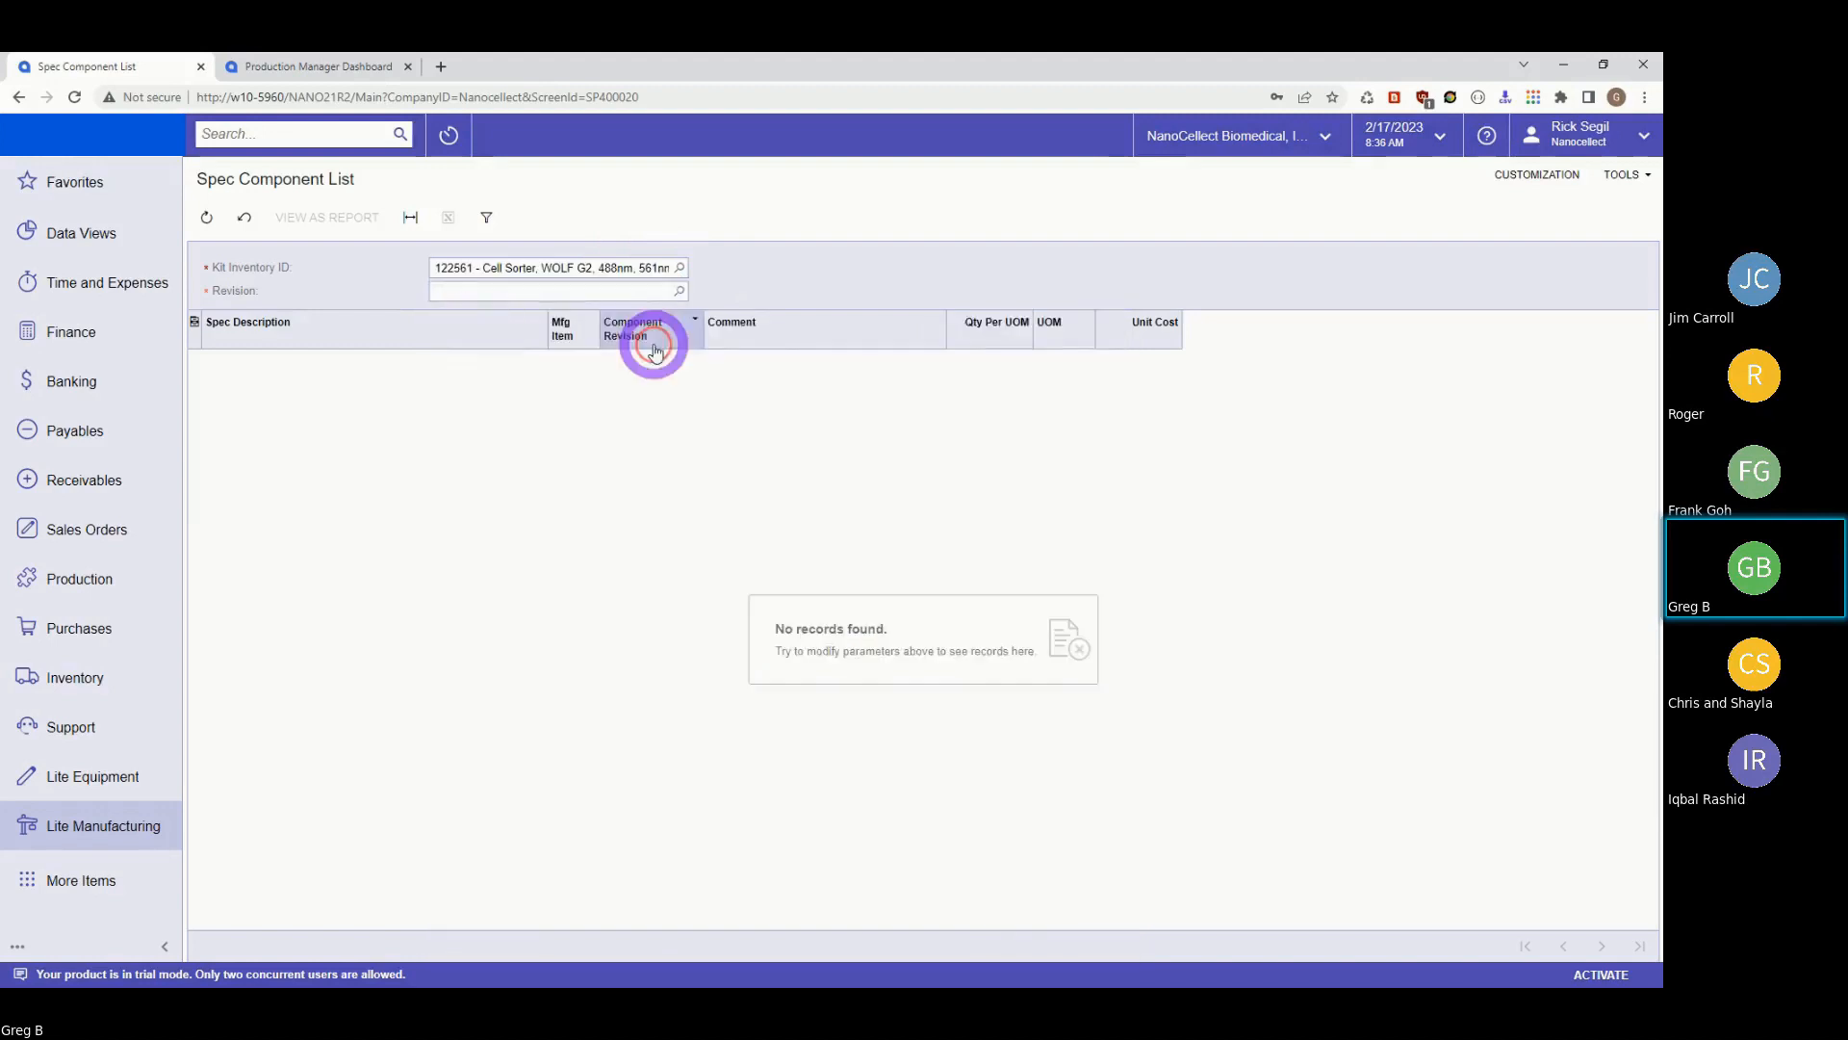
Load revision 3's flattened components, then switch to the Production Manager Dashboard.
left_click(679, 292)
left_click(501, 476)
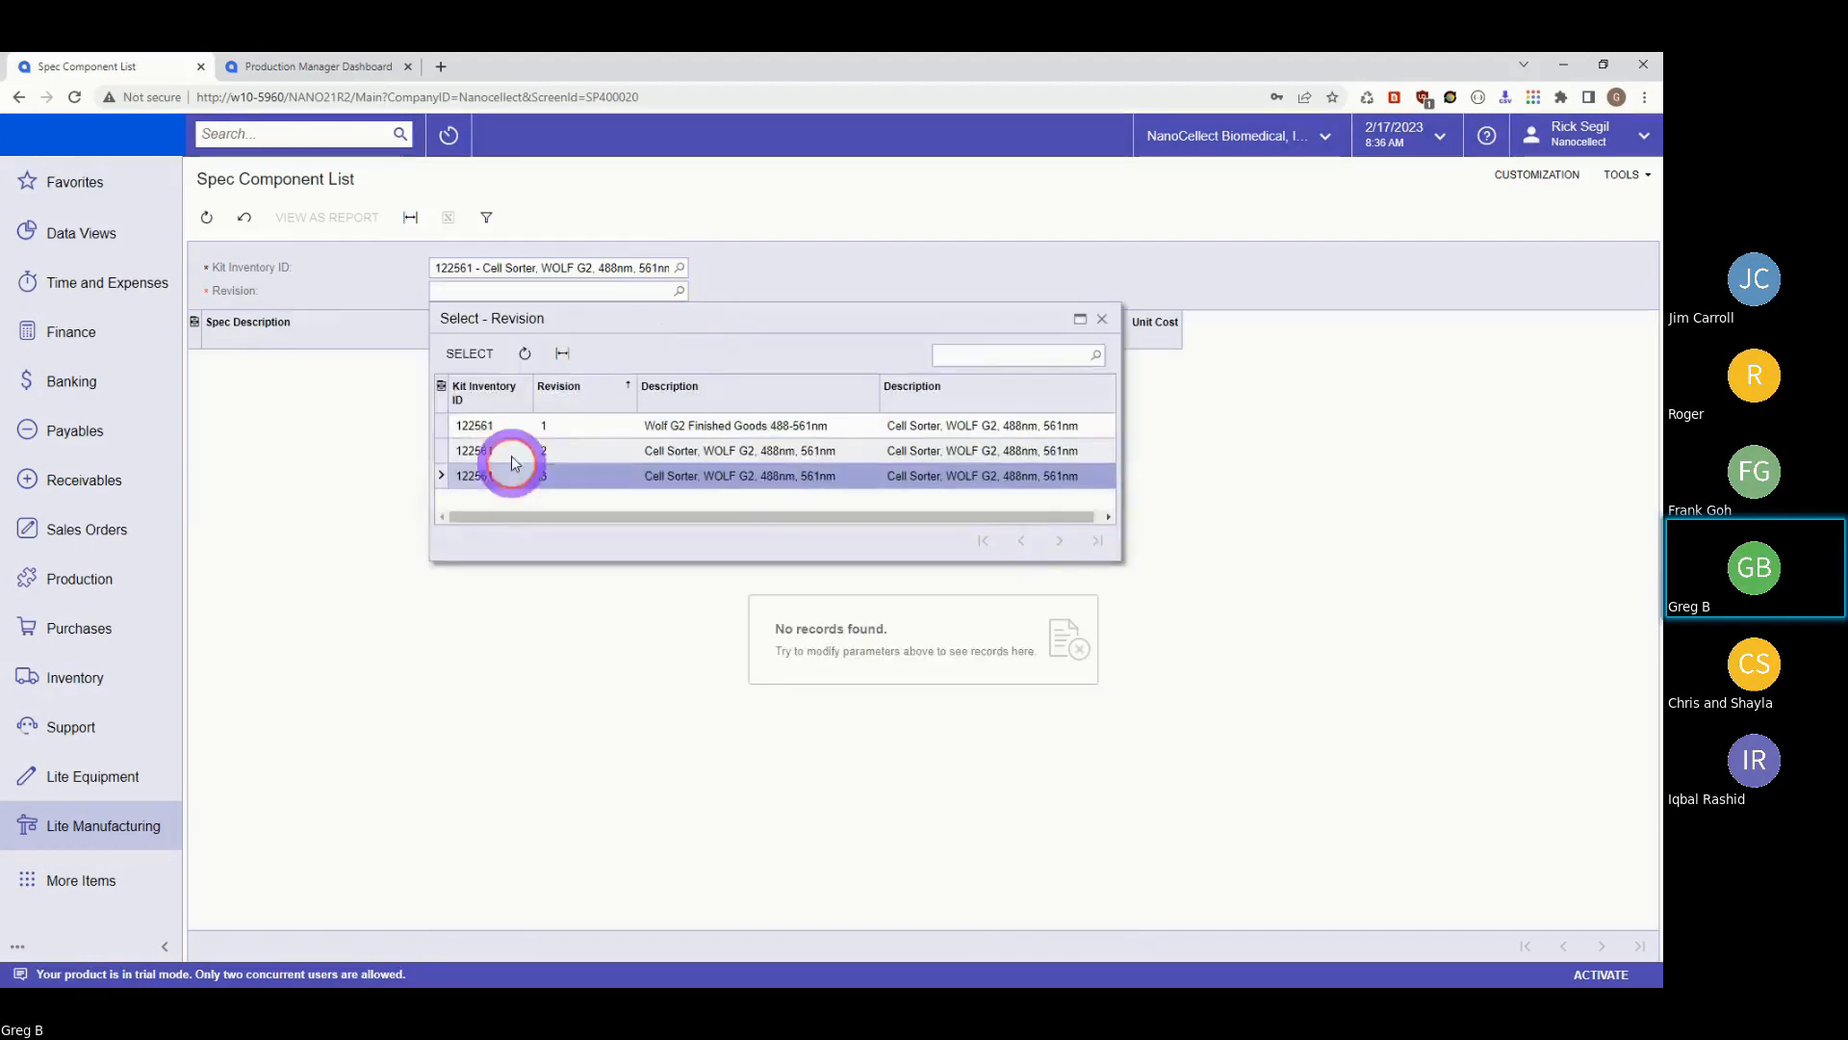
left_click(469, 356)
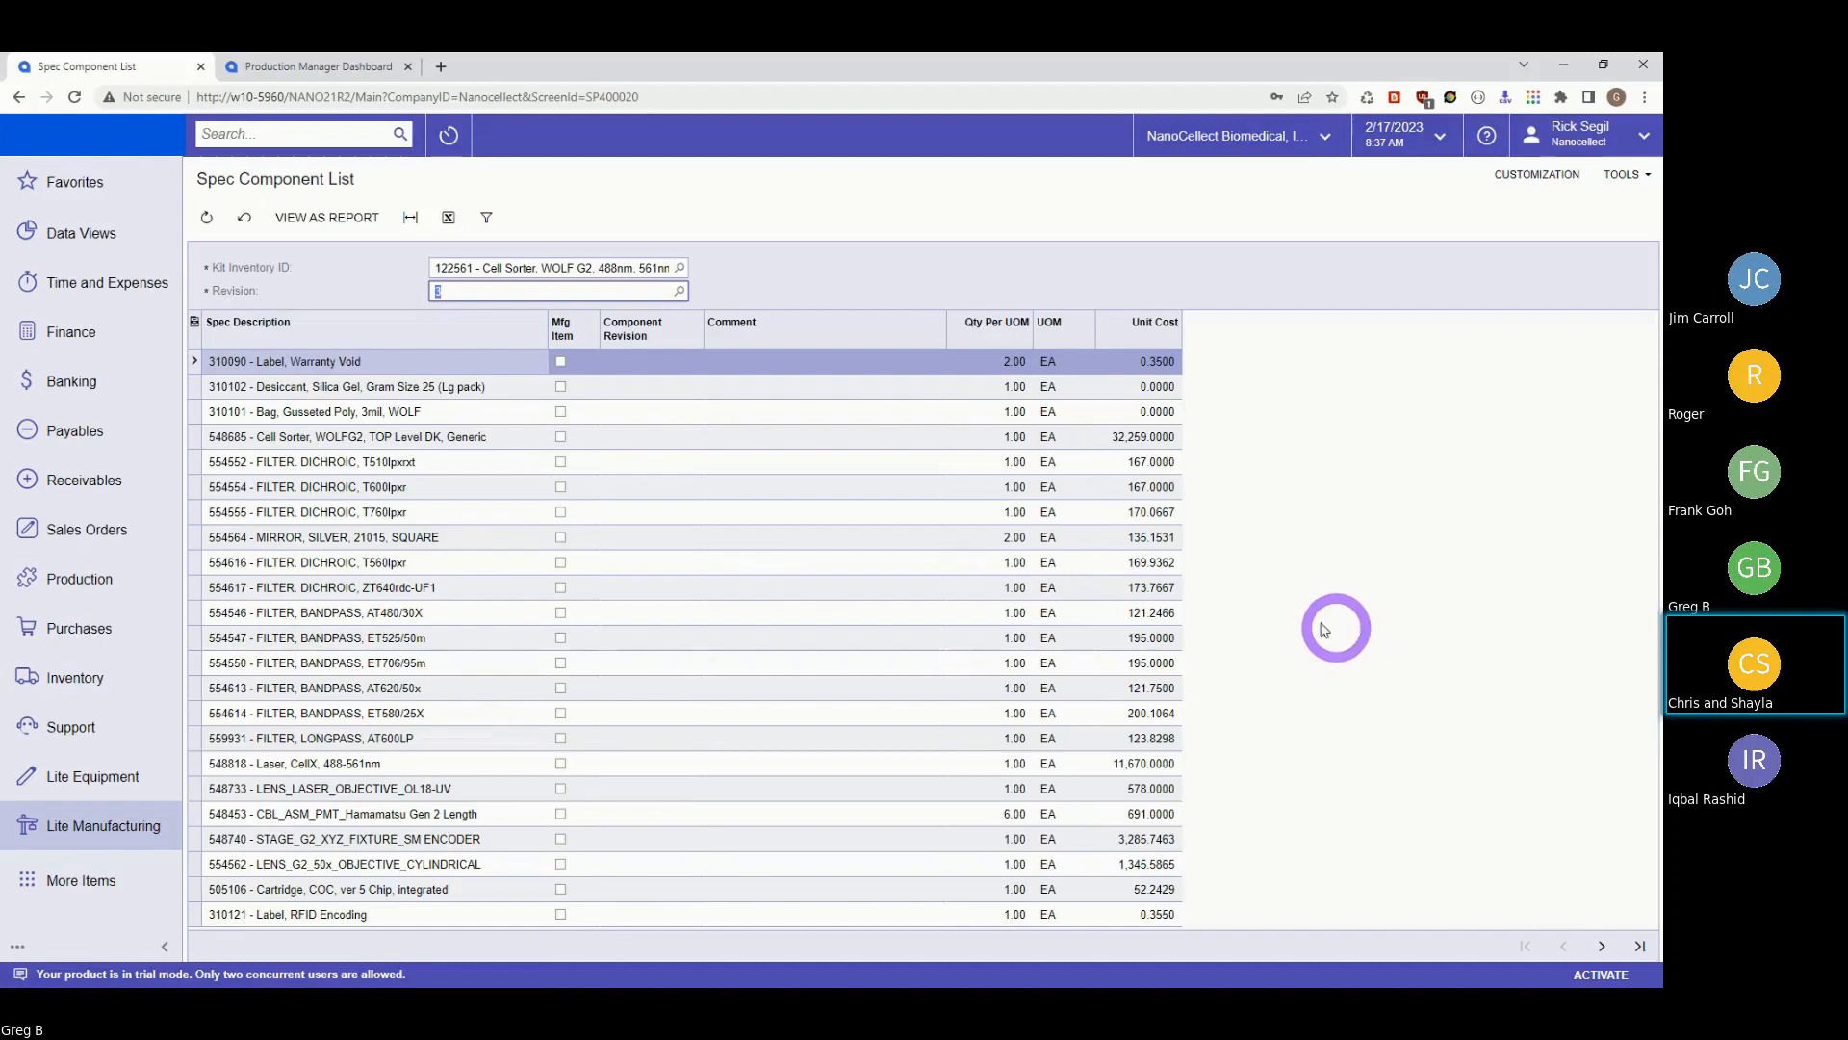
left_click(327, 67)
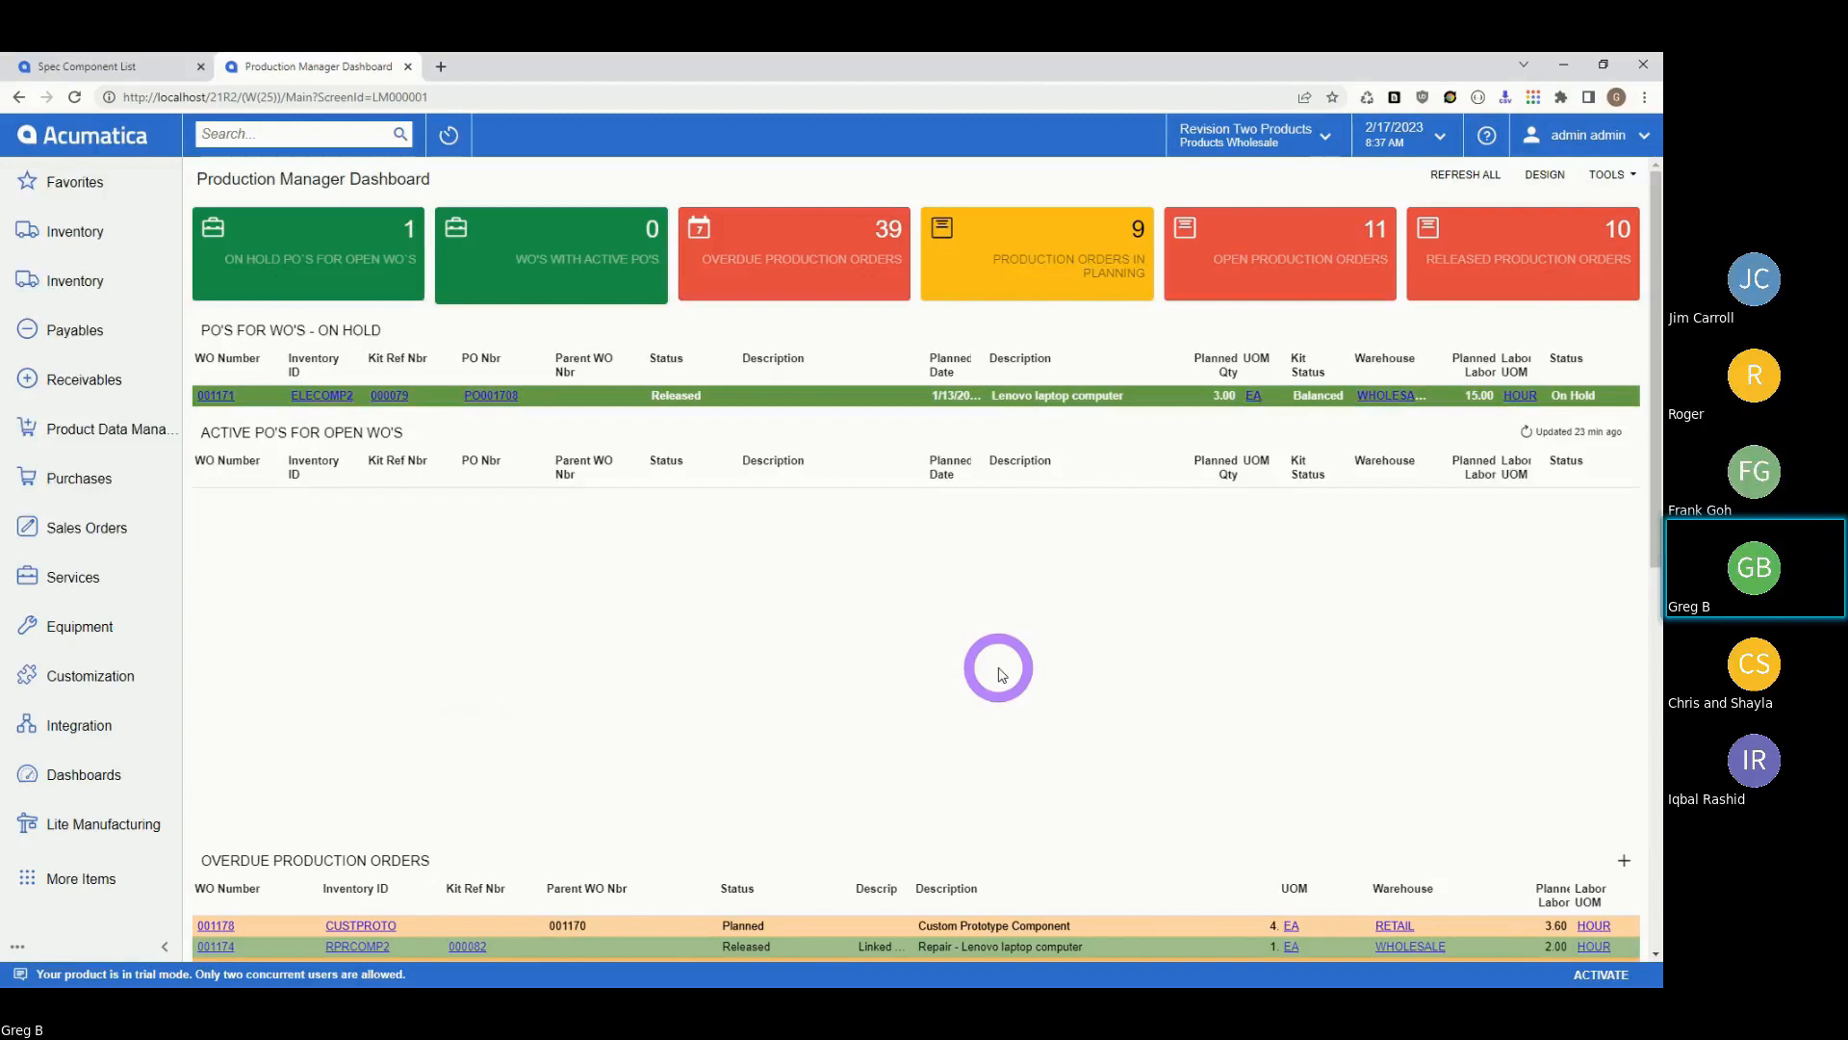
Start a new SO sales order and choose AMRO Bank Japan (AMROBANK) as the customer.
left_click(44, 533)
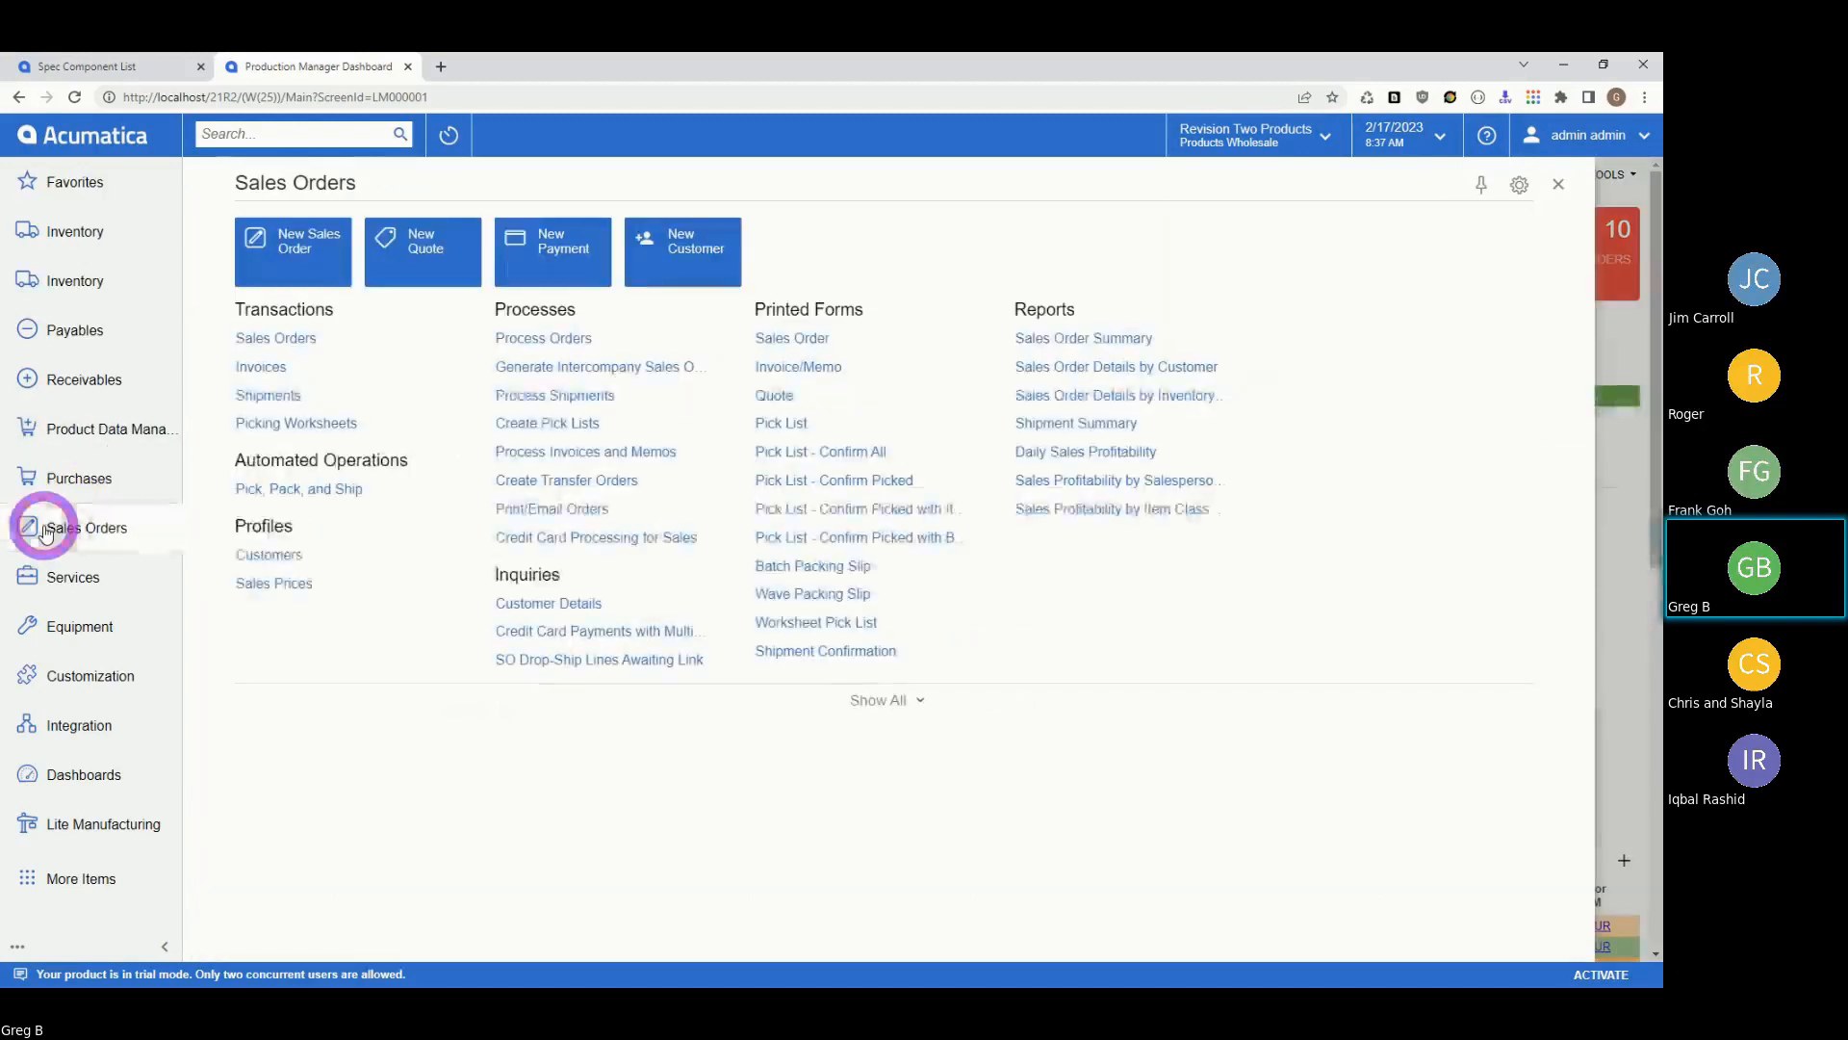
left_click(269, 338)
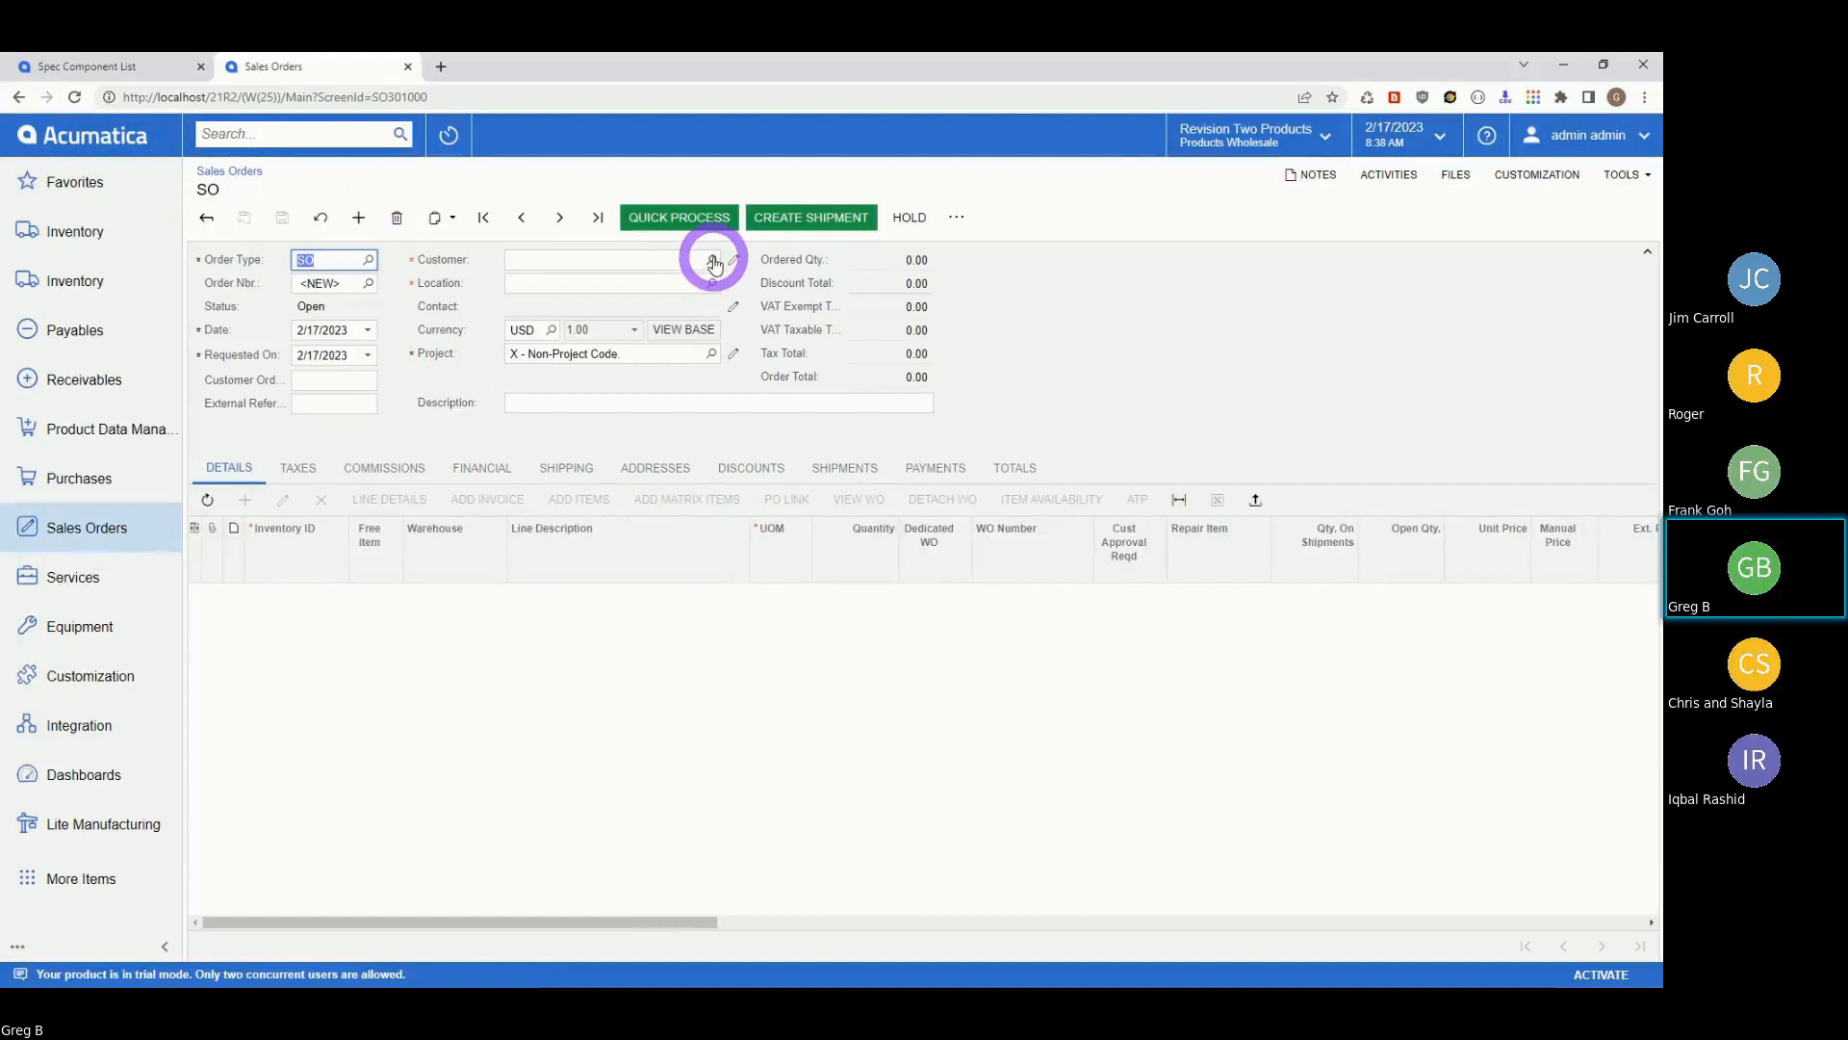
left_click(712, 257)
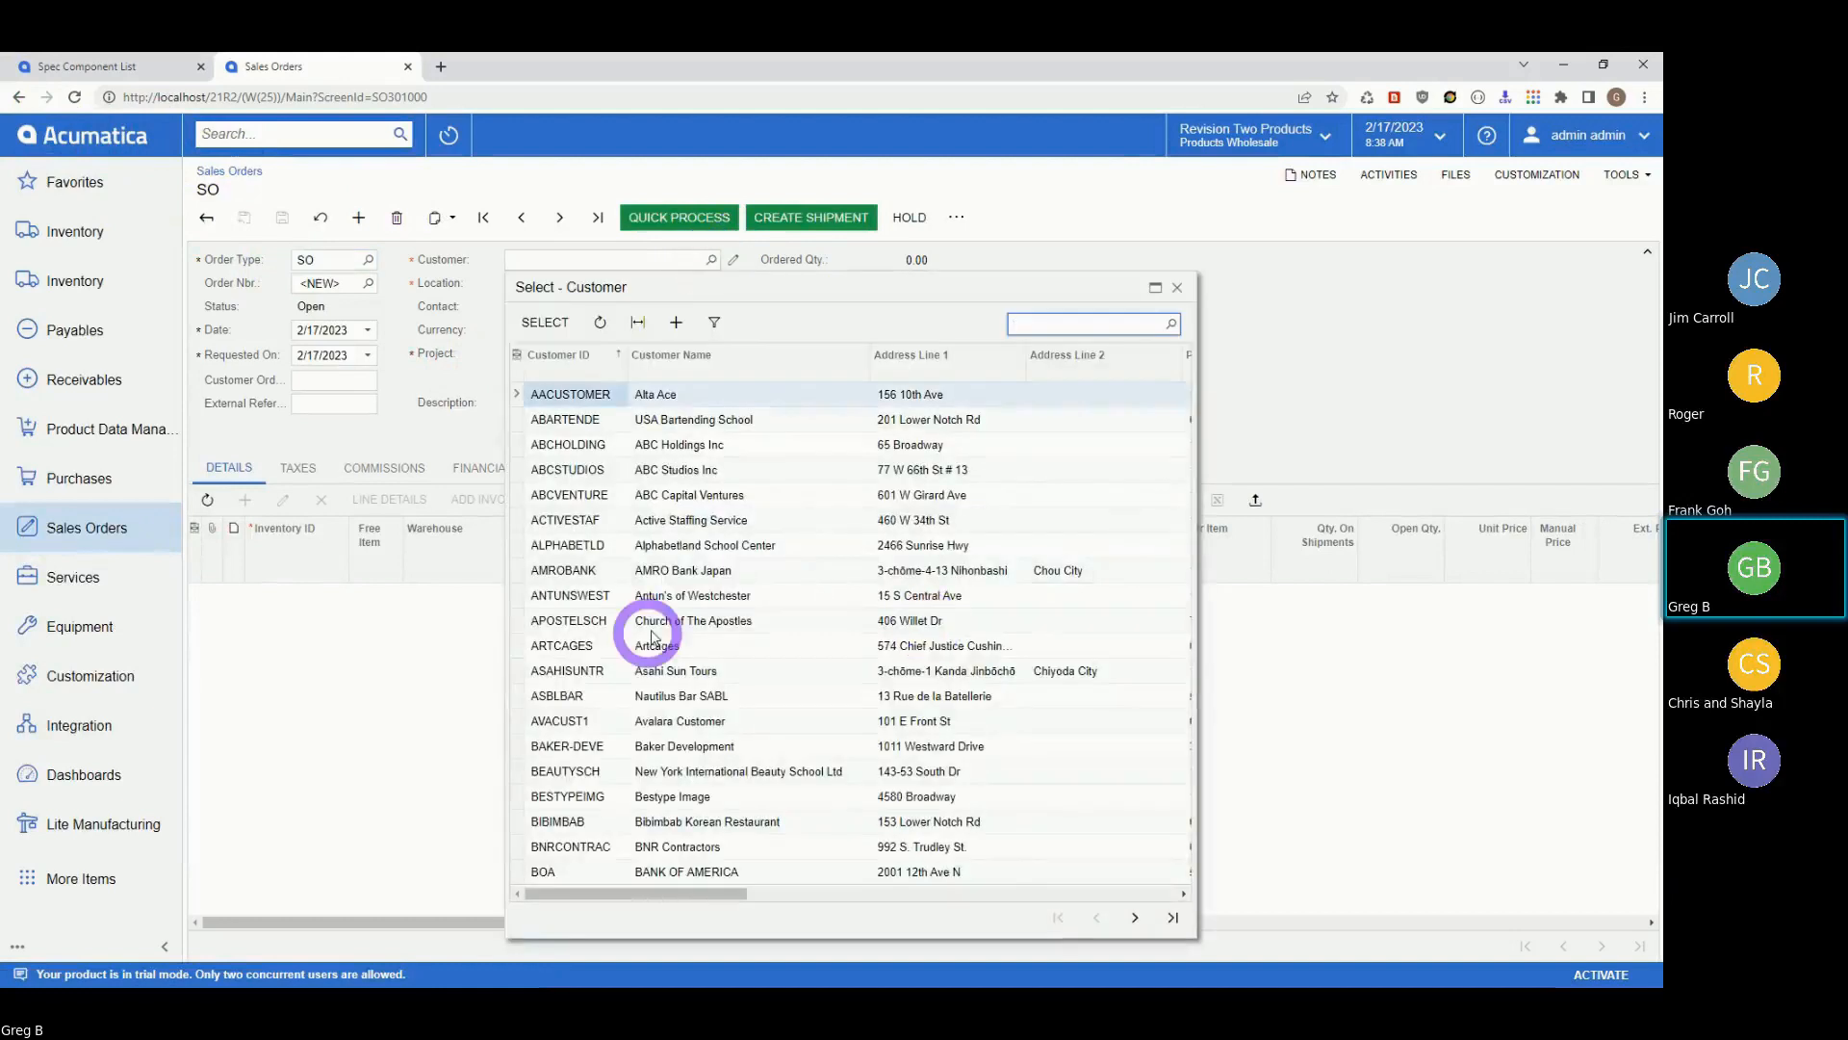
left_click(566, 573)
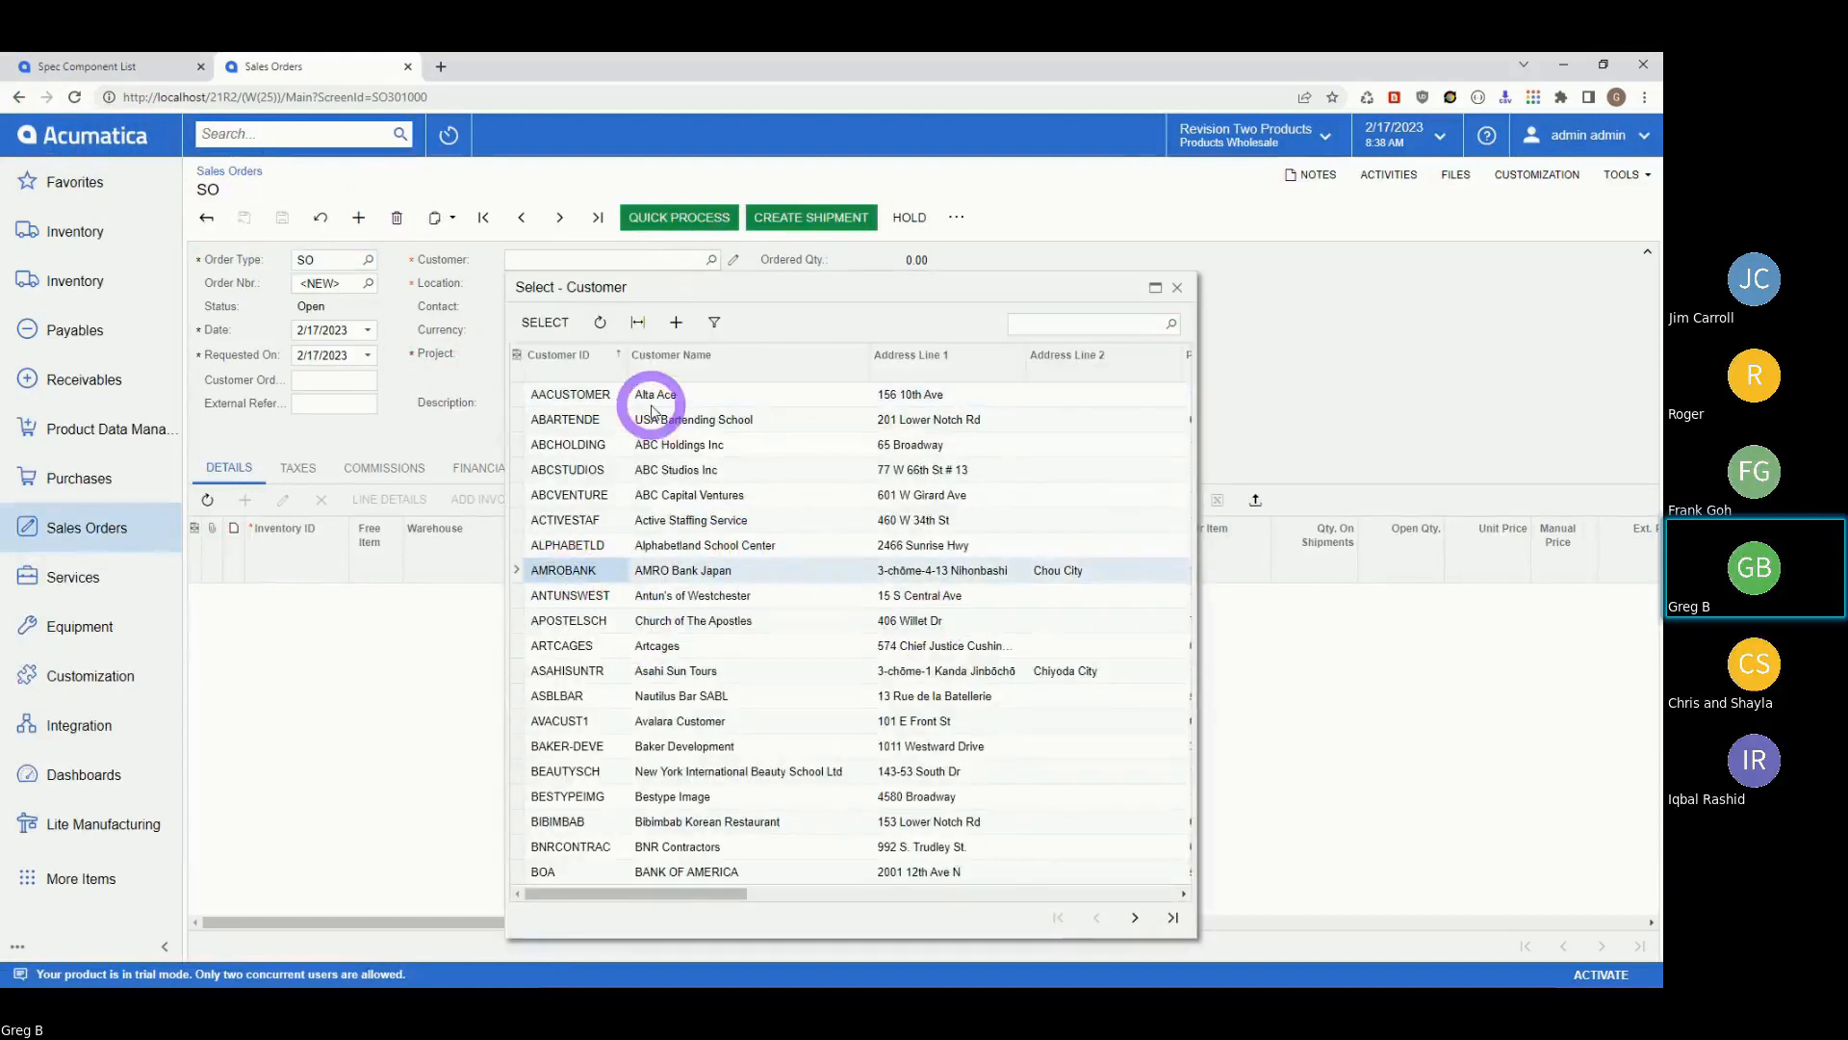
left_click(560, 321)
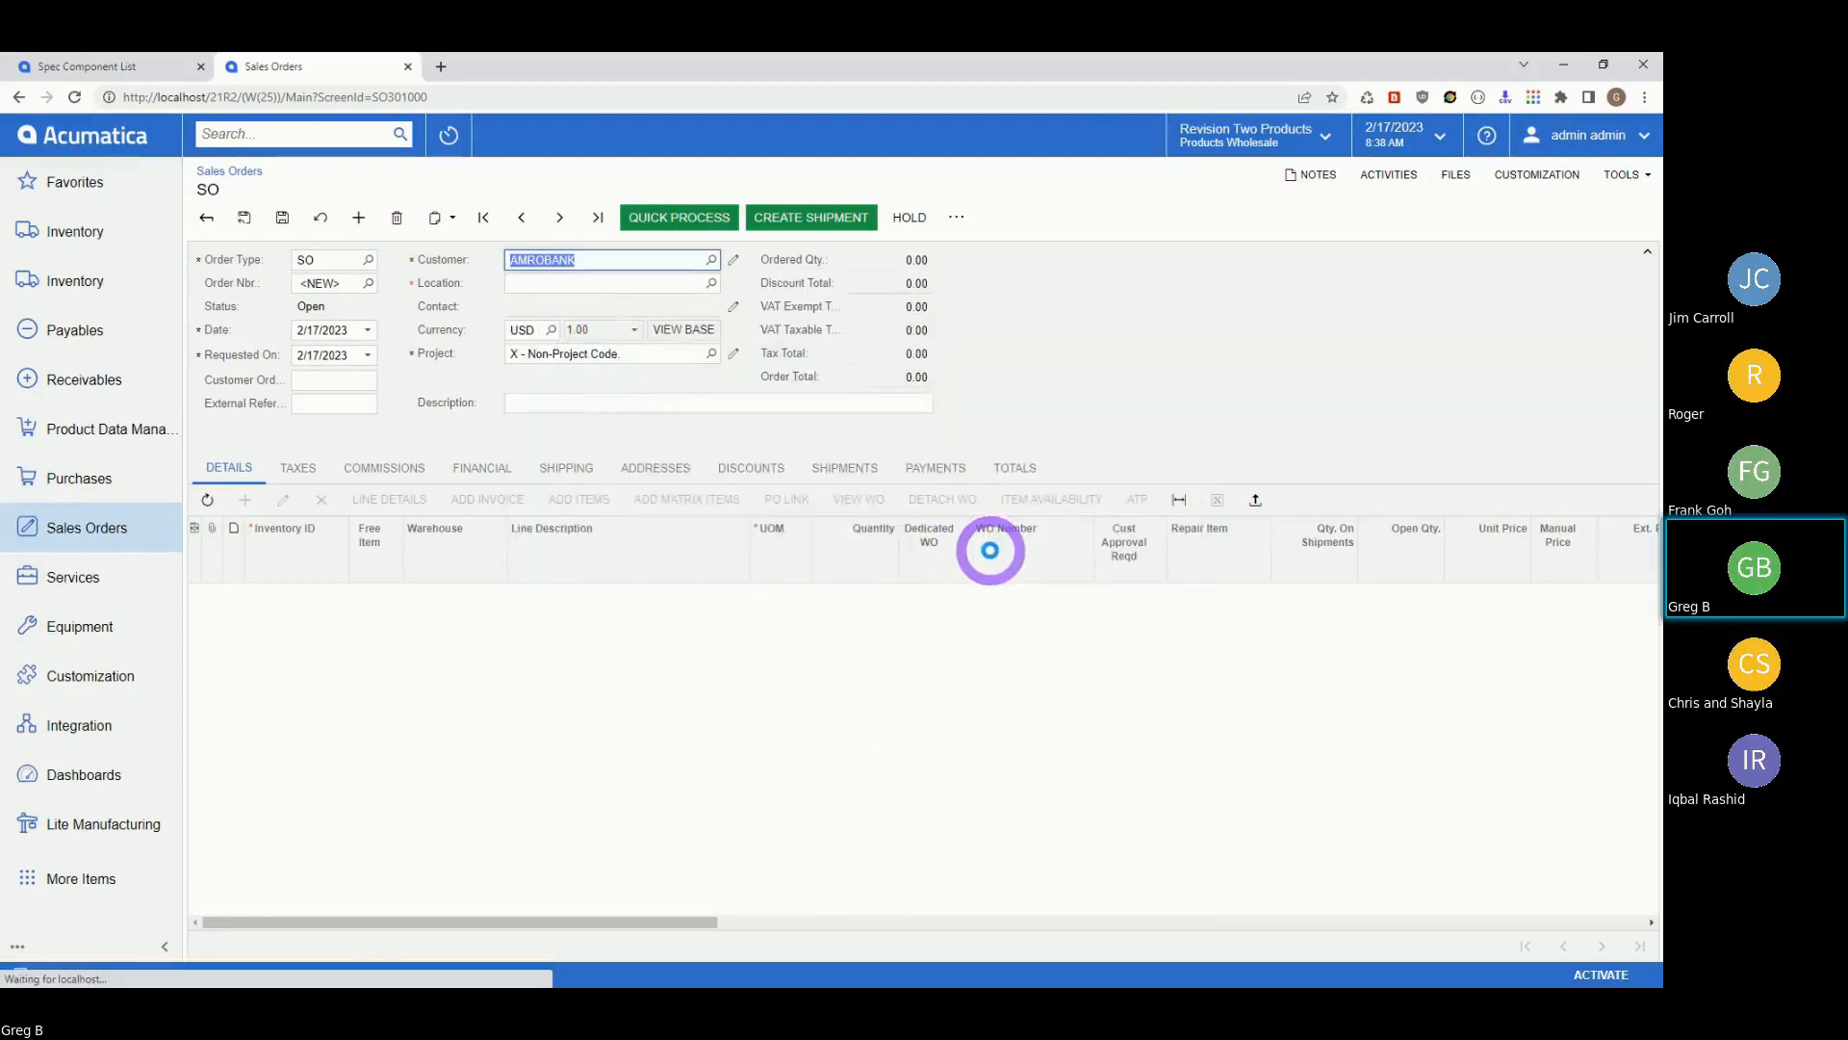
Add a line for 4 CUSTPROTO Custom Prototype Component and save the order.
left_click(245, 500)
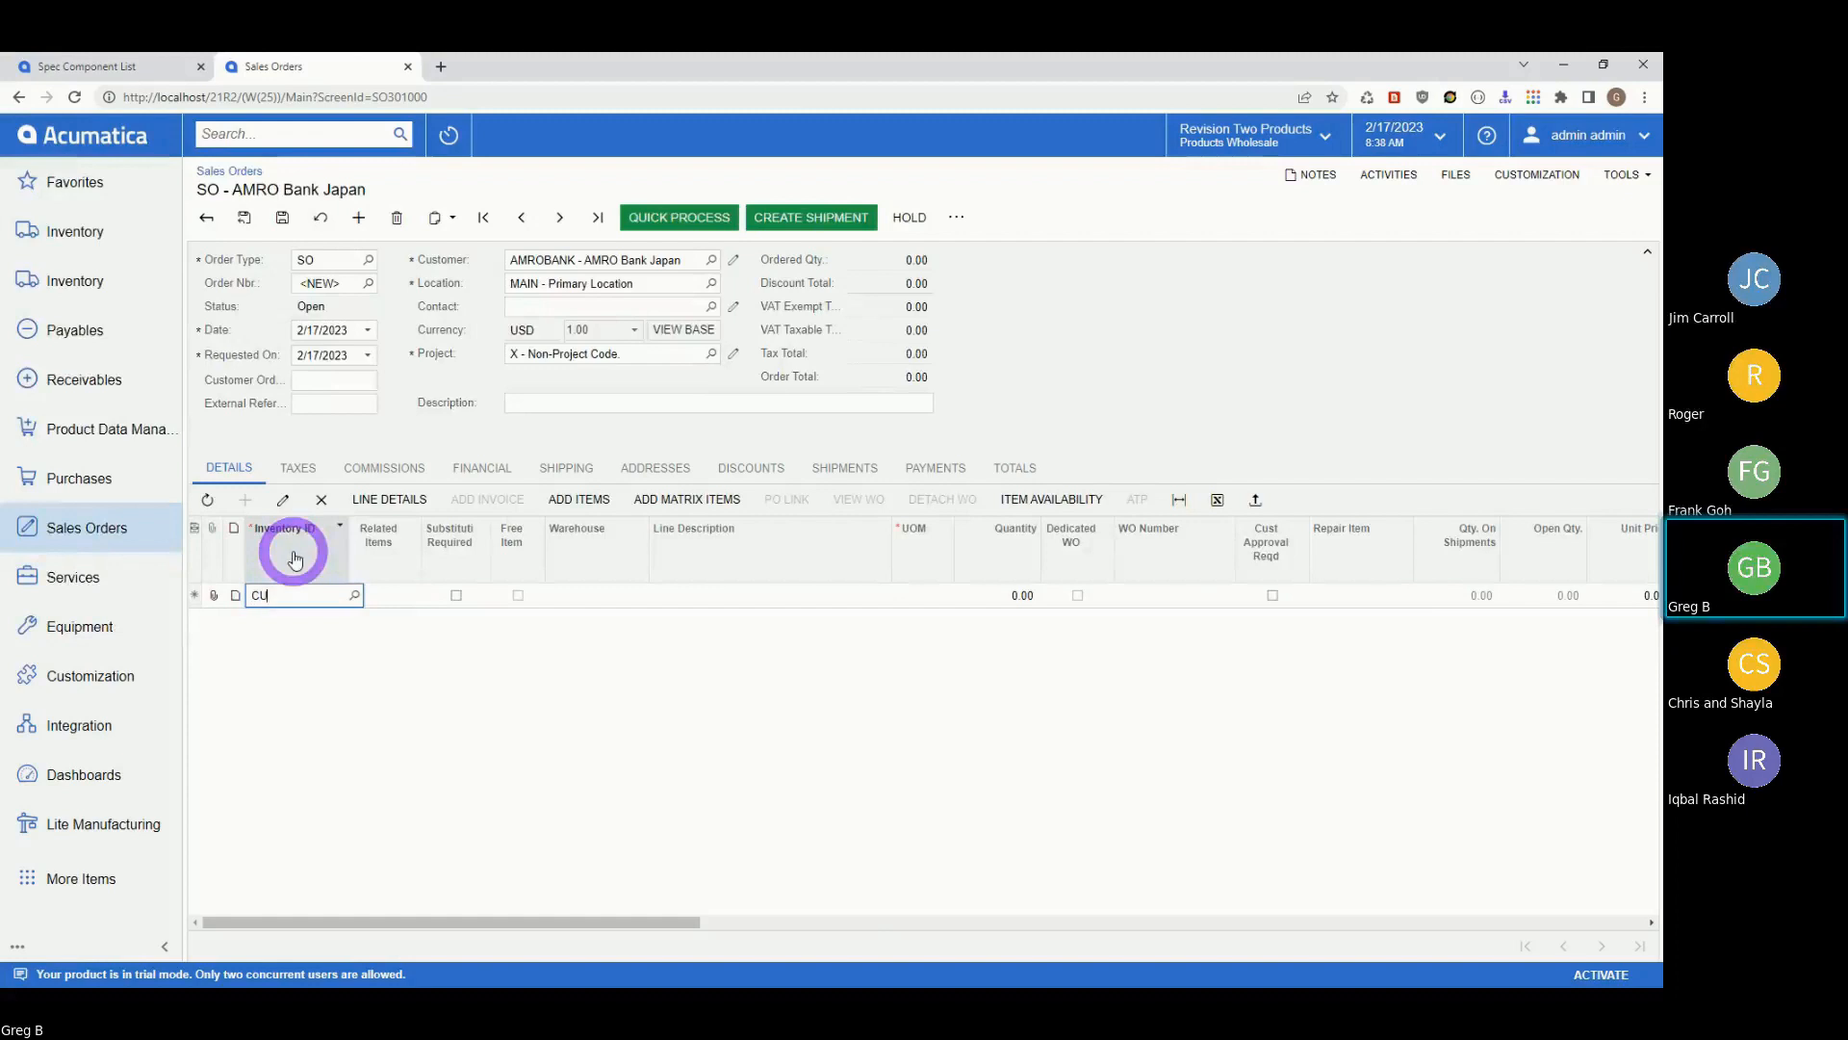
type("PROT")
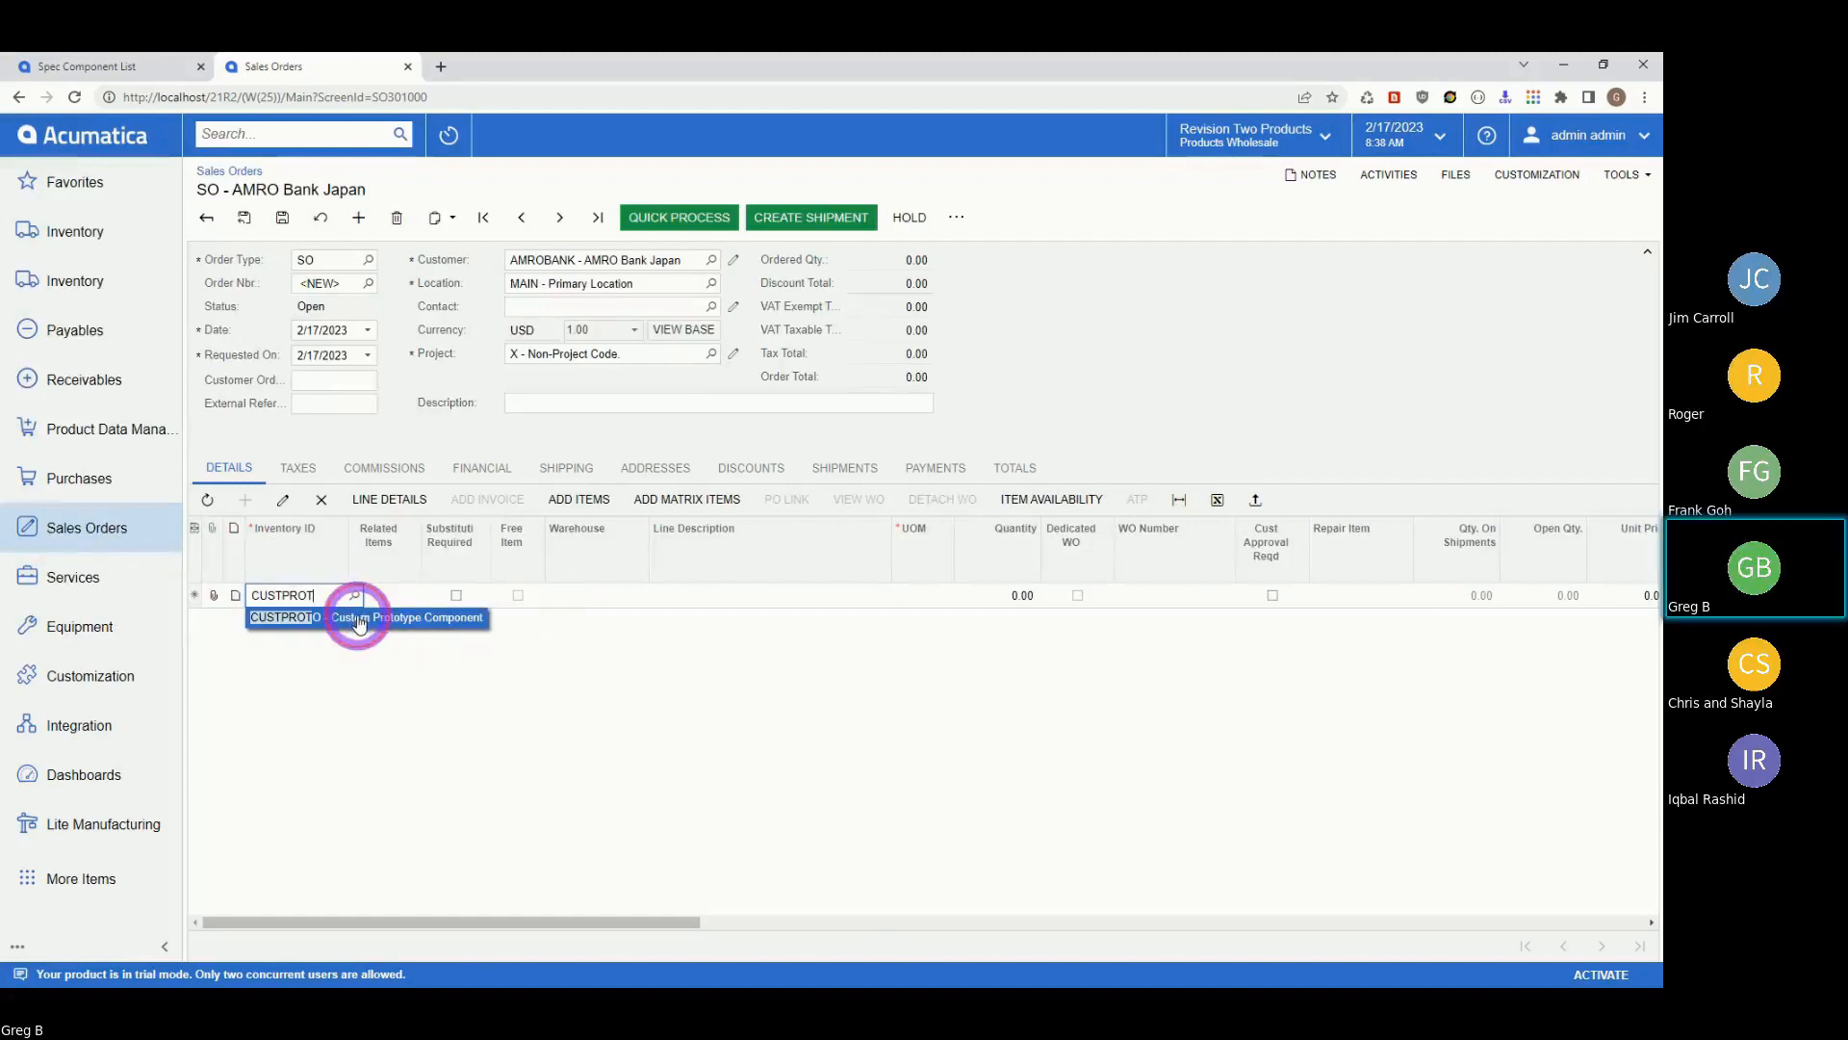
left_click(359, 618)
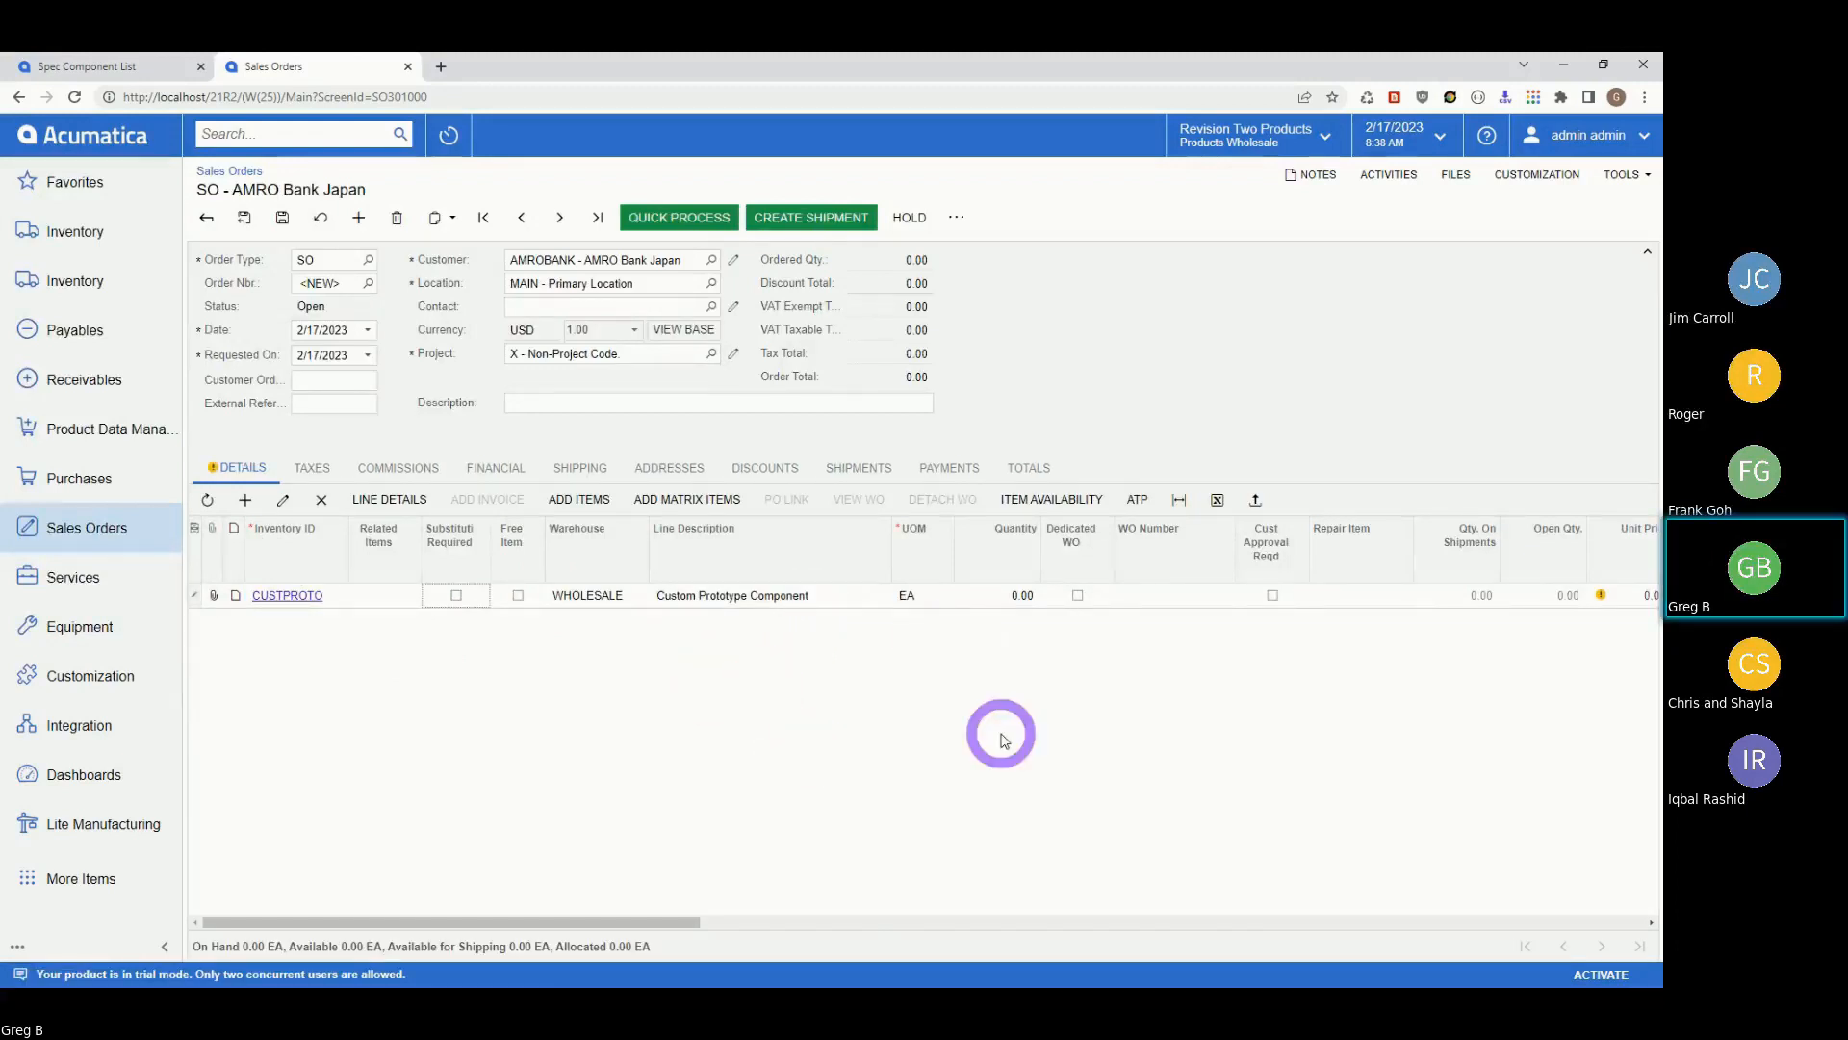
left_click(995, 595)
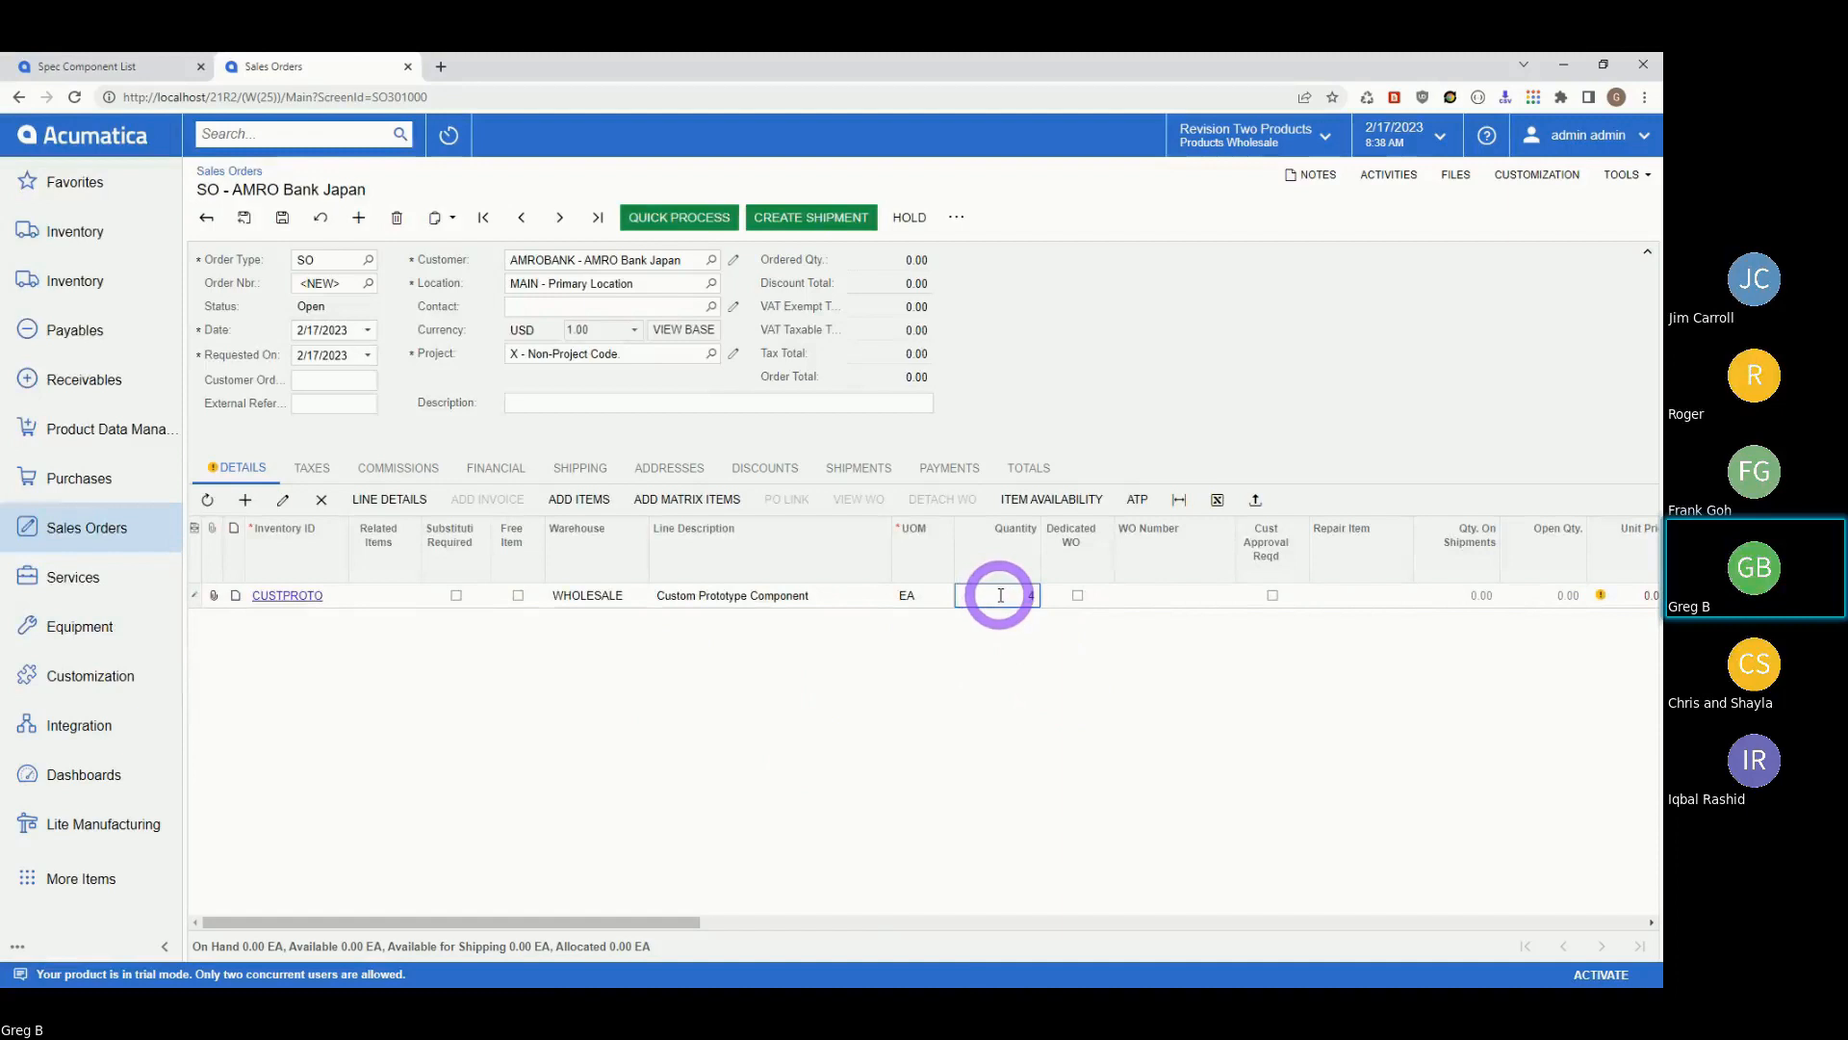
type("4")
key("Tab")
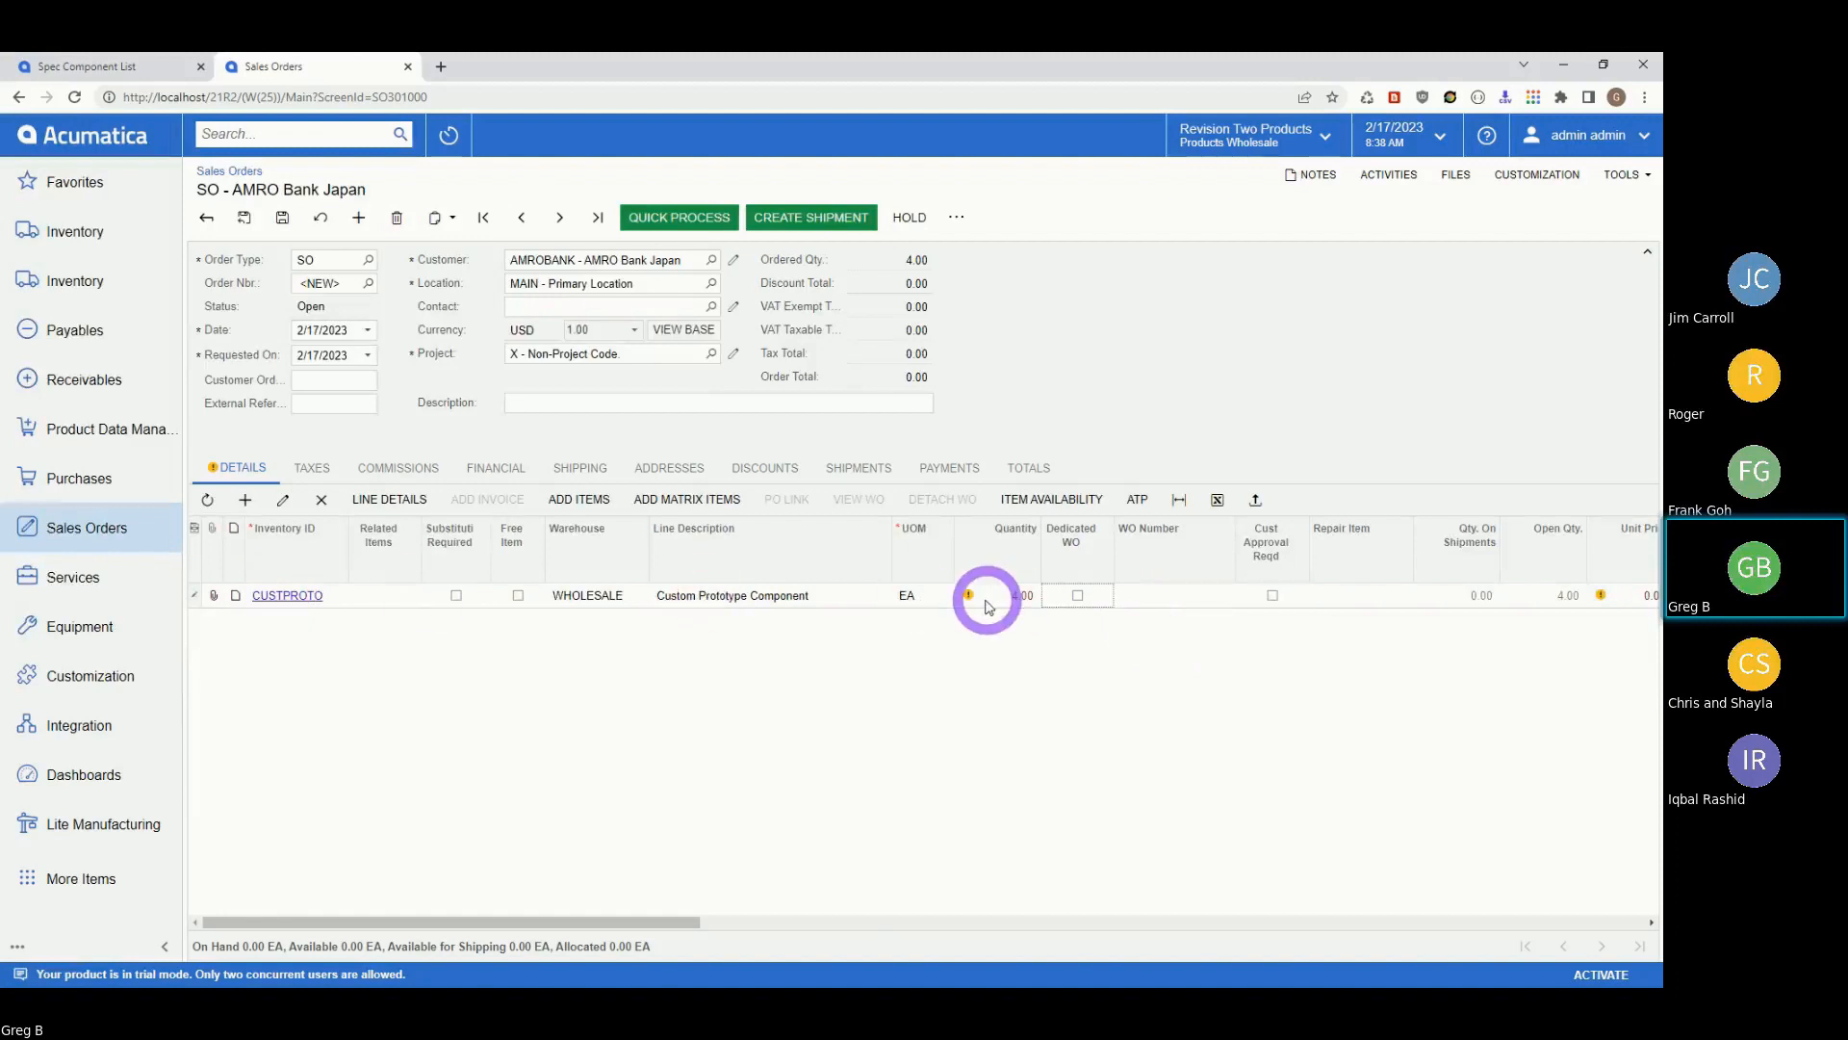
mouse_move(968, 599)
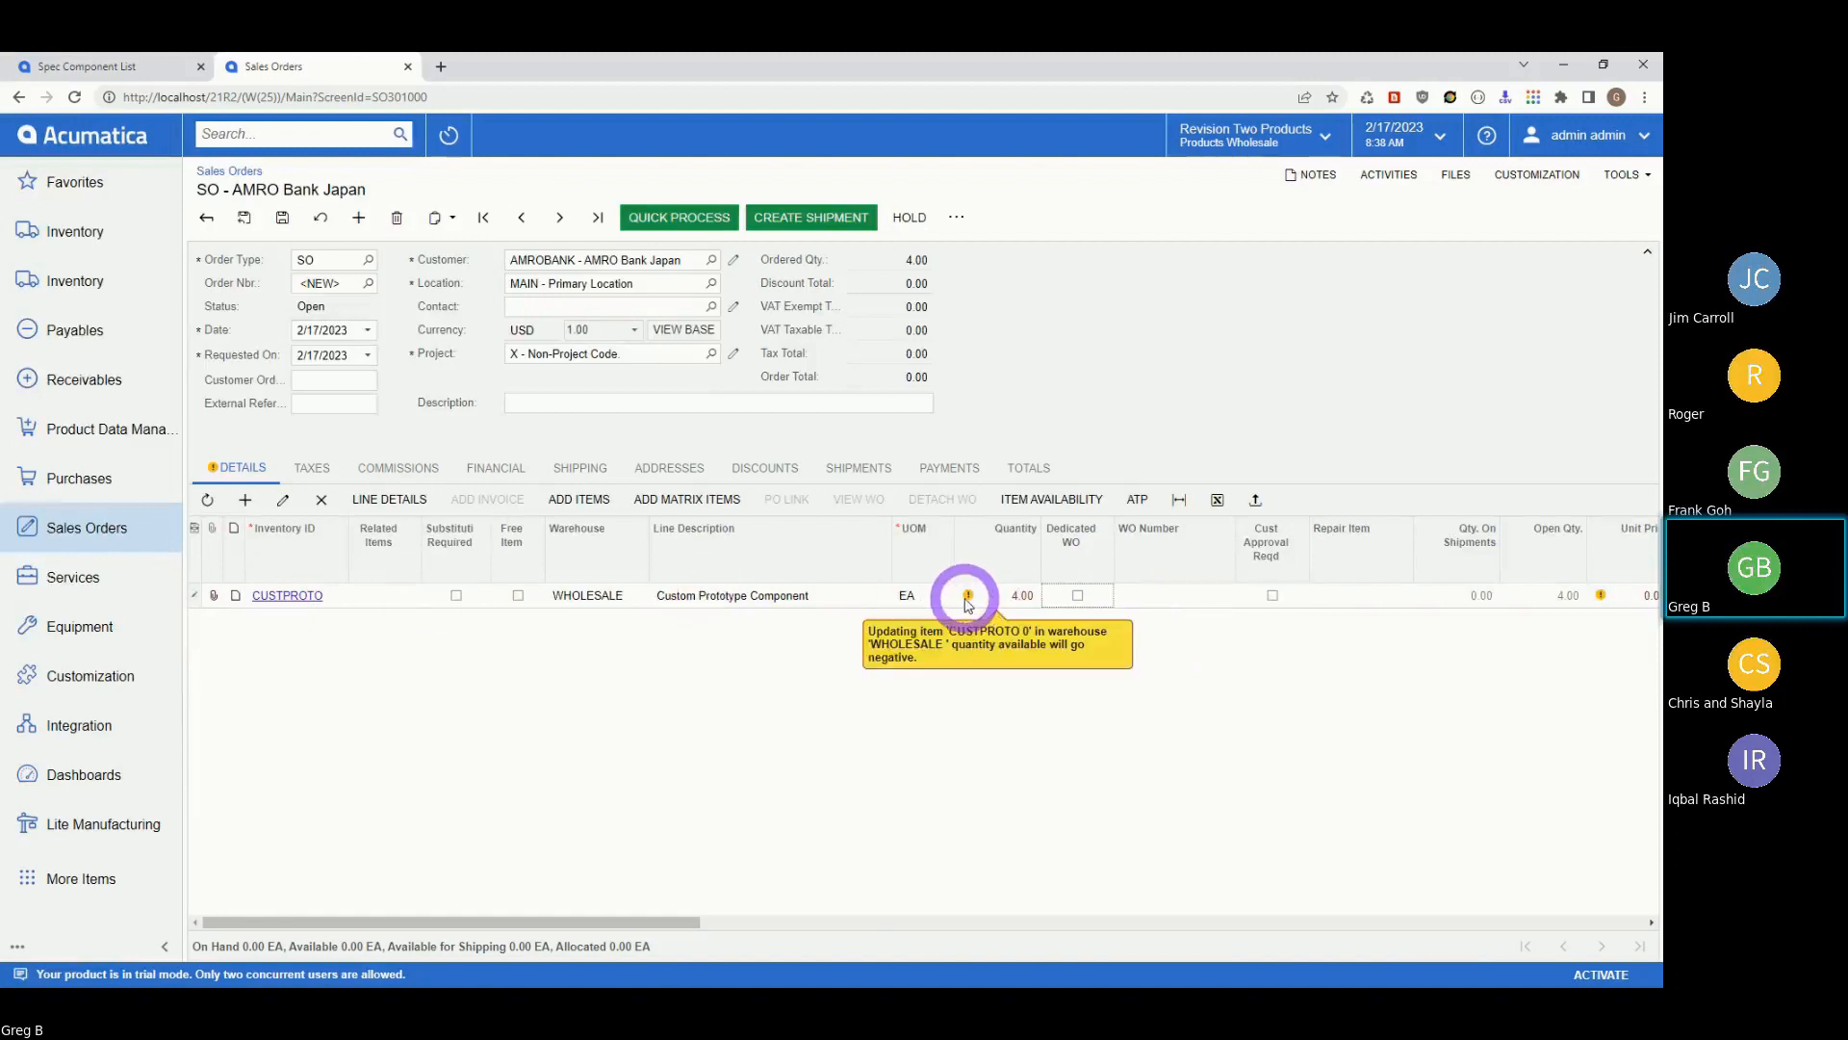
left_click(282, 219)
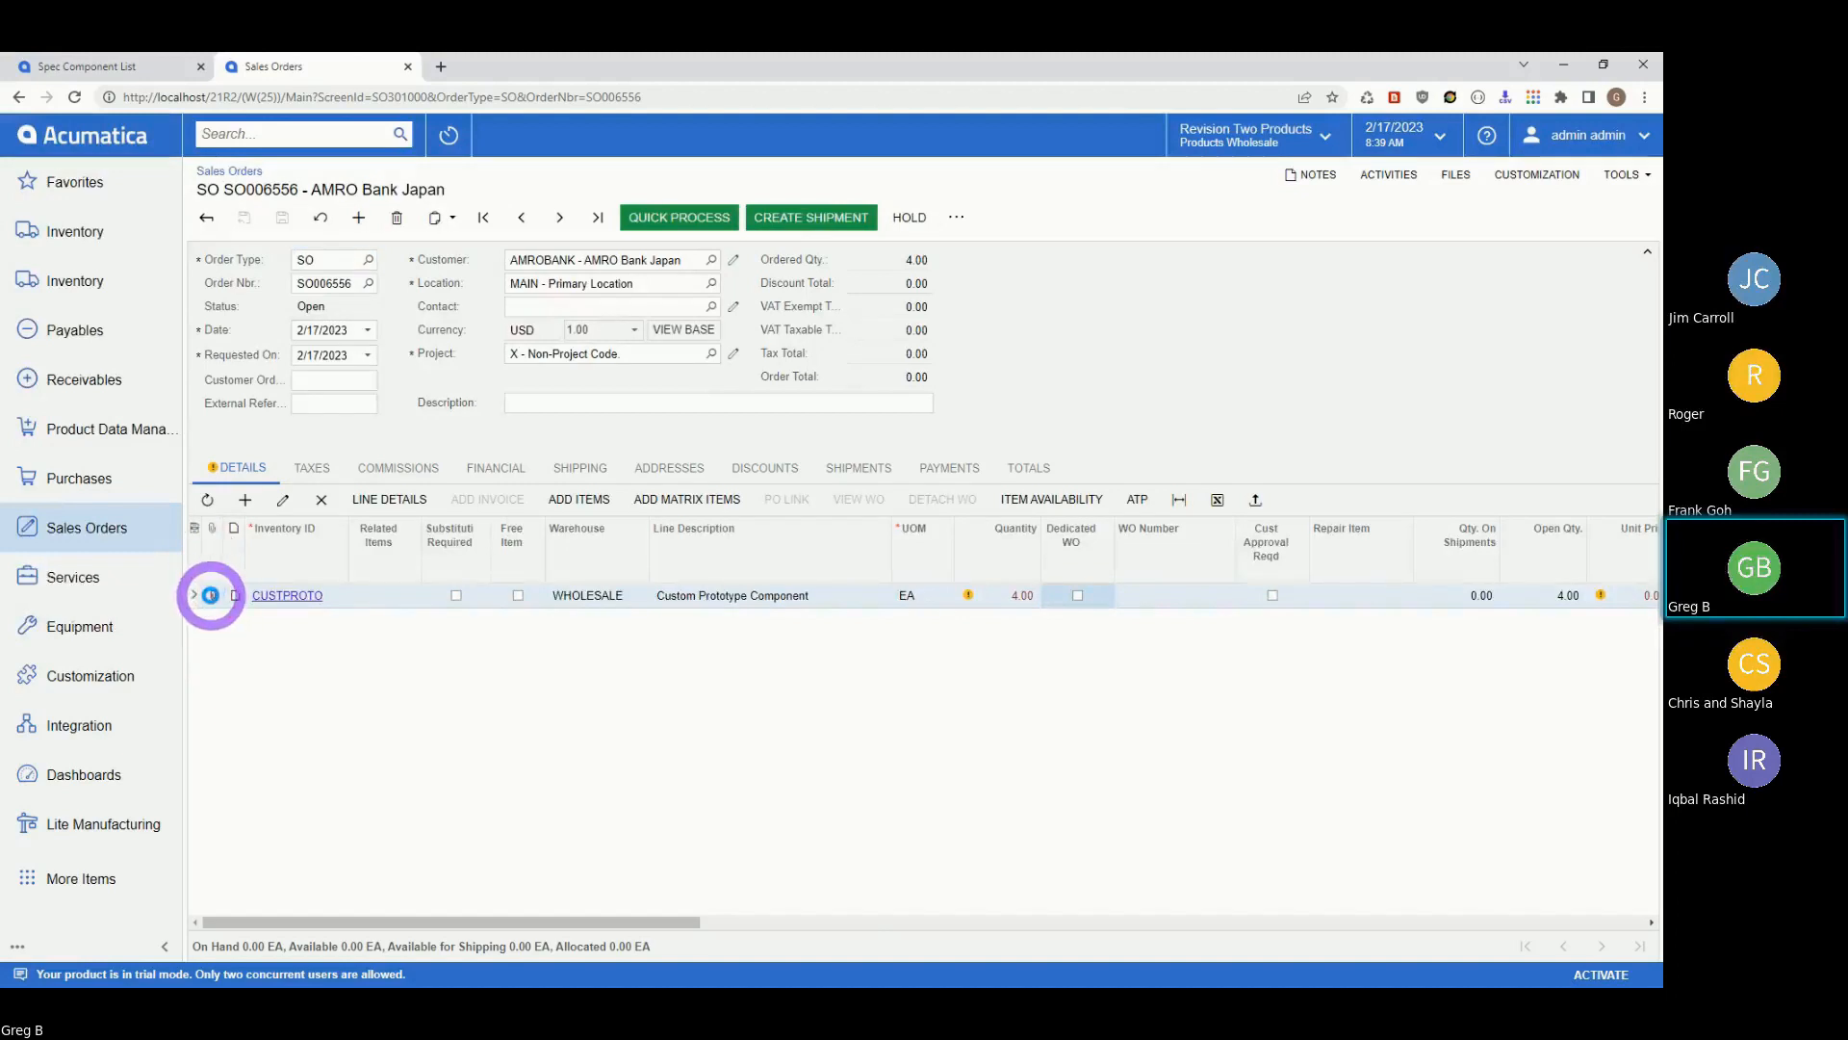
Open the CUSTPROTO line's files and upload FieldNotes_ASC_CameraMountArm.pdf.
left_click(210, 594)
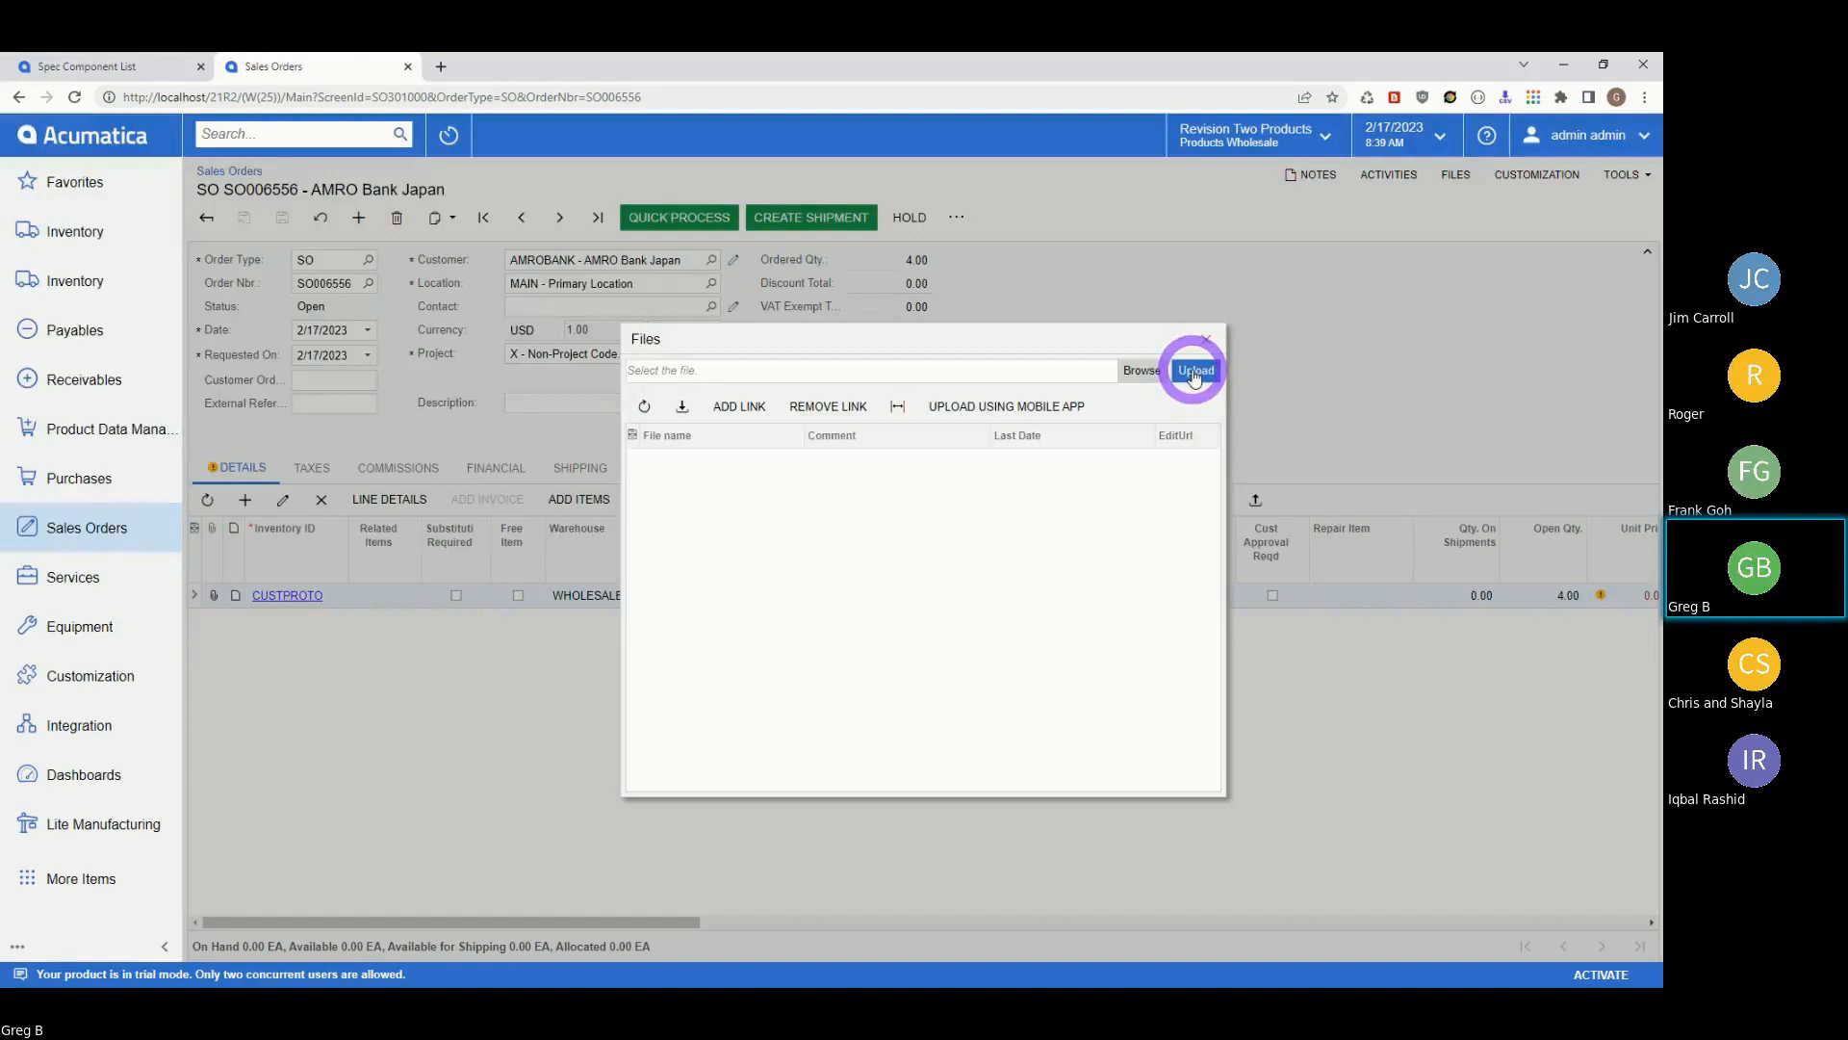
left_click(1139, 370)
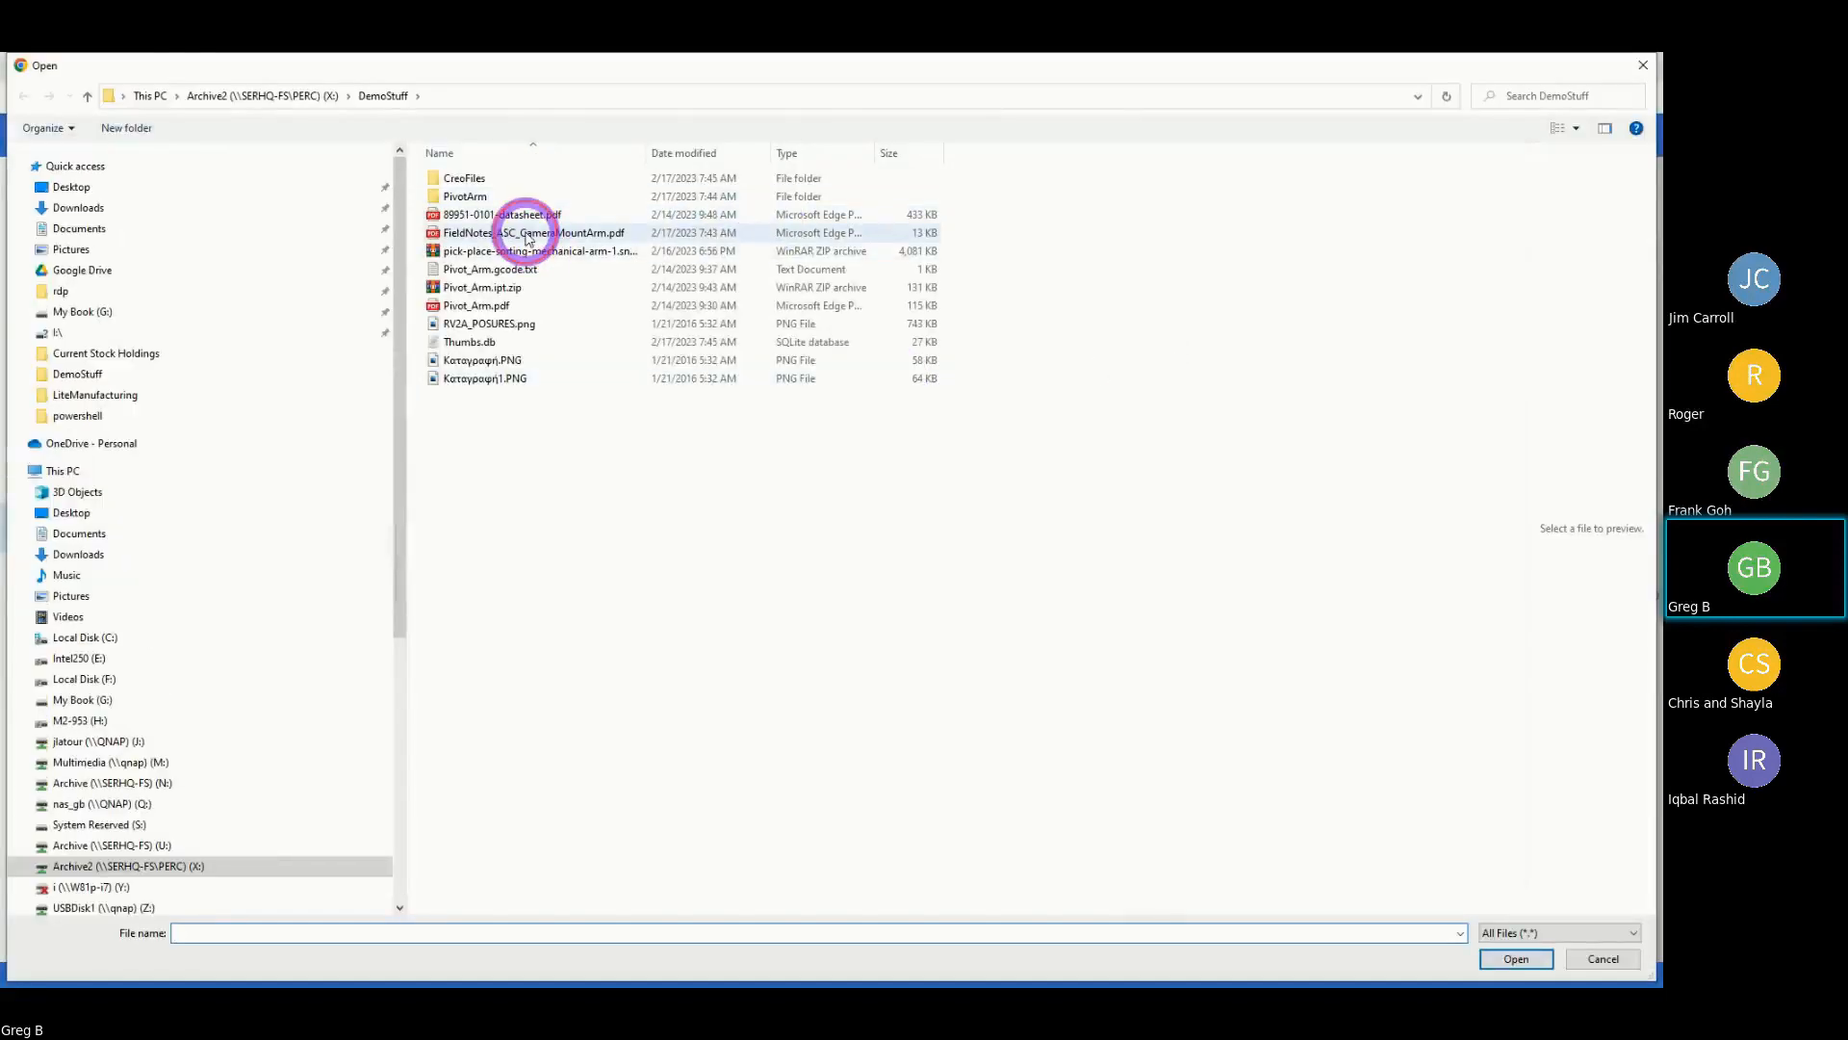
left_click(528, 236)
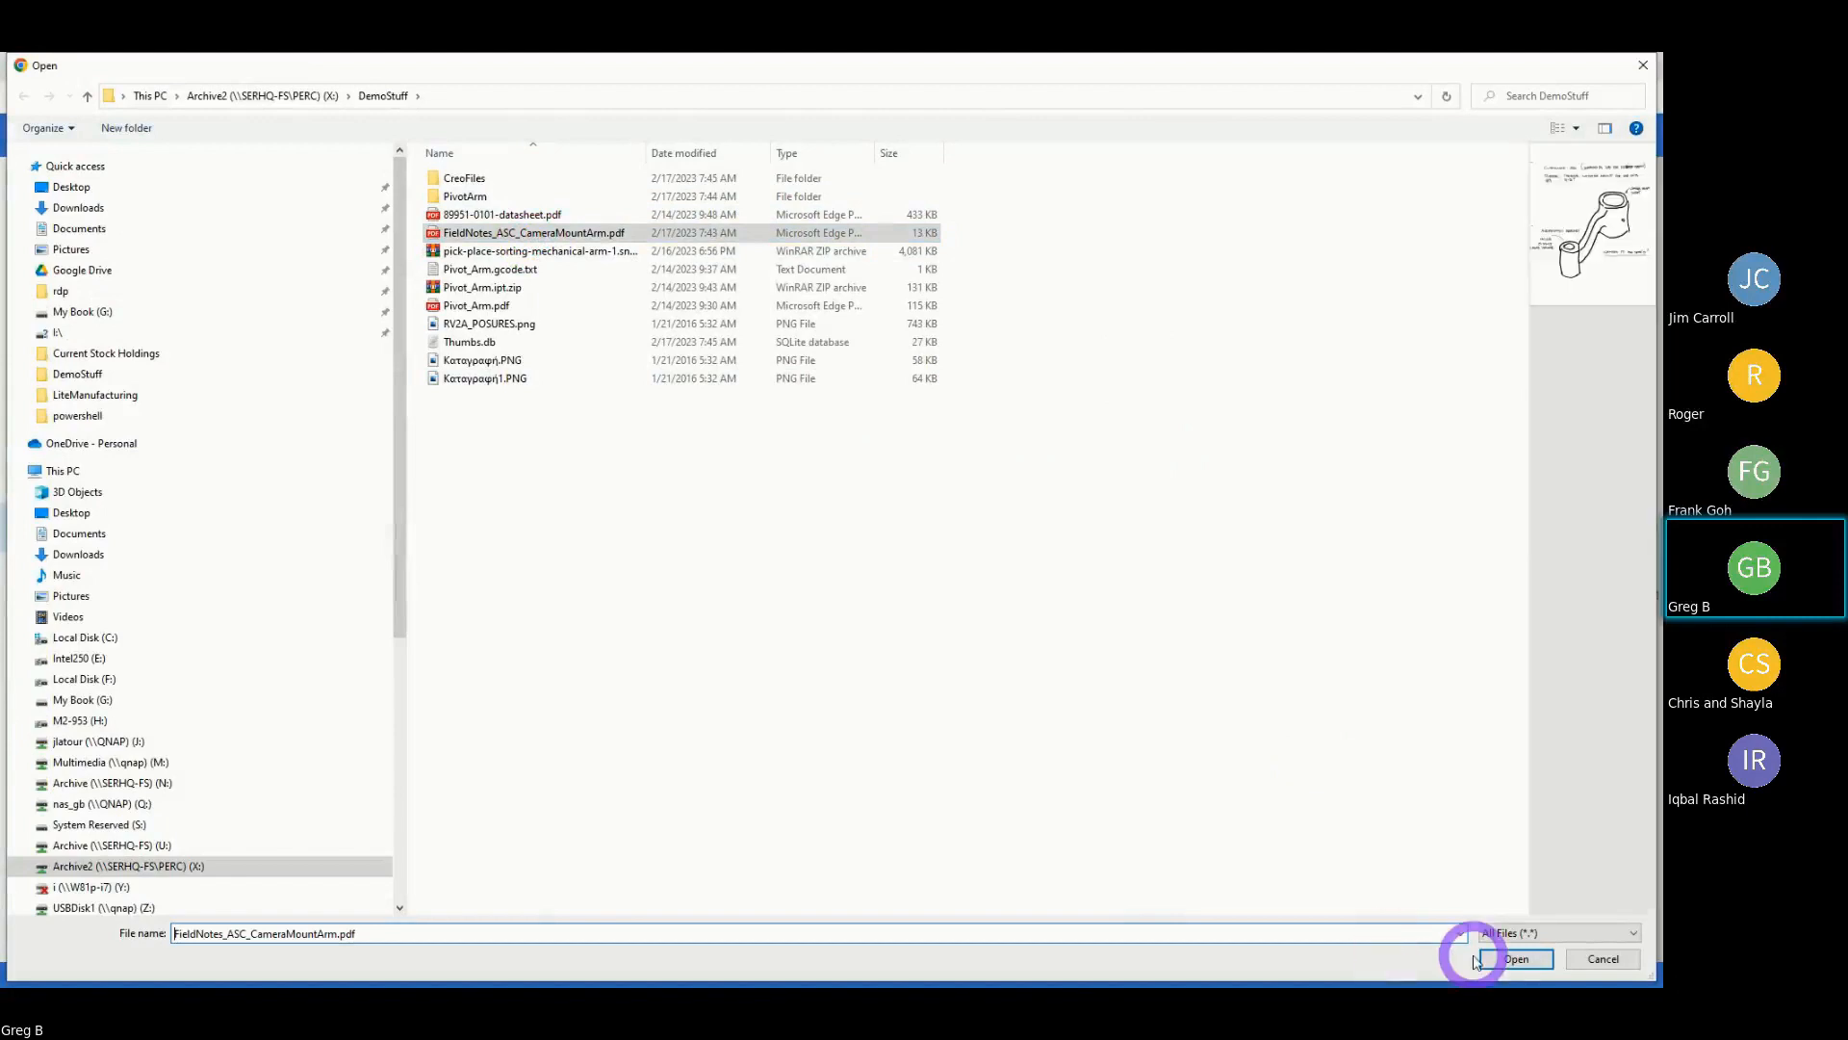
left_click(1474, 961)
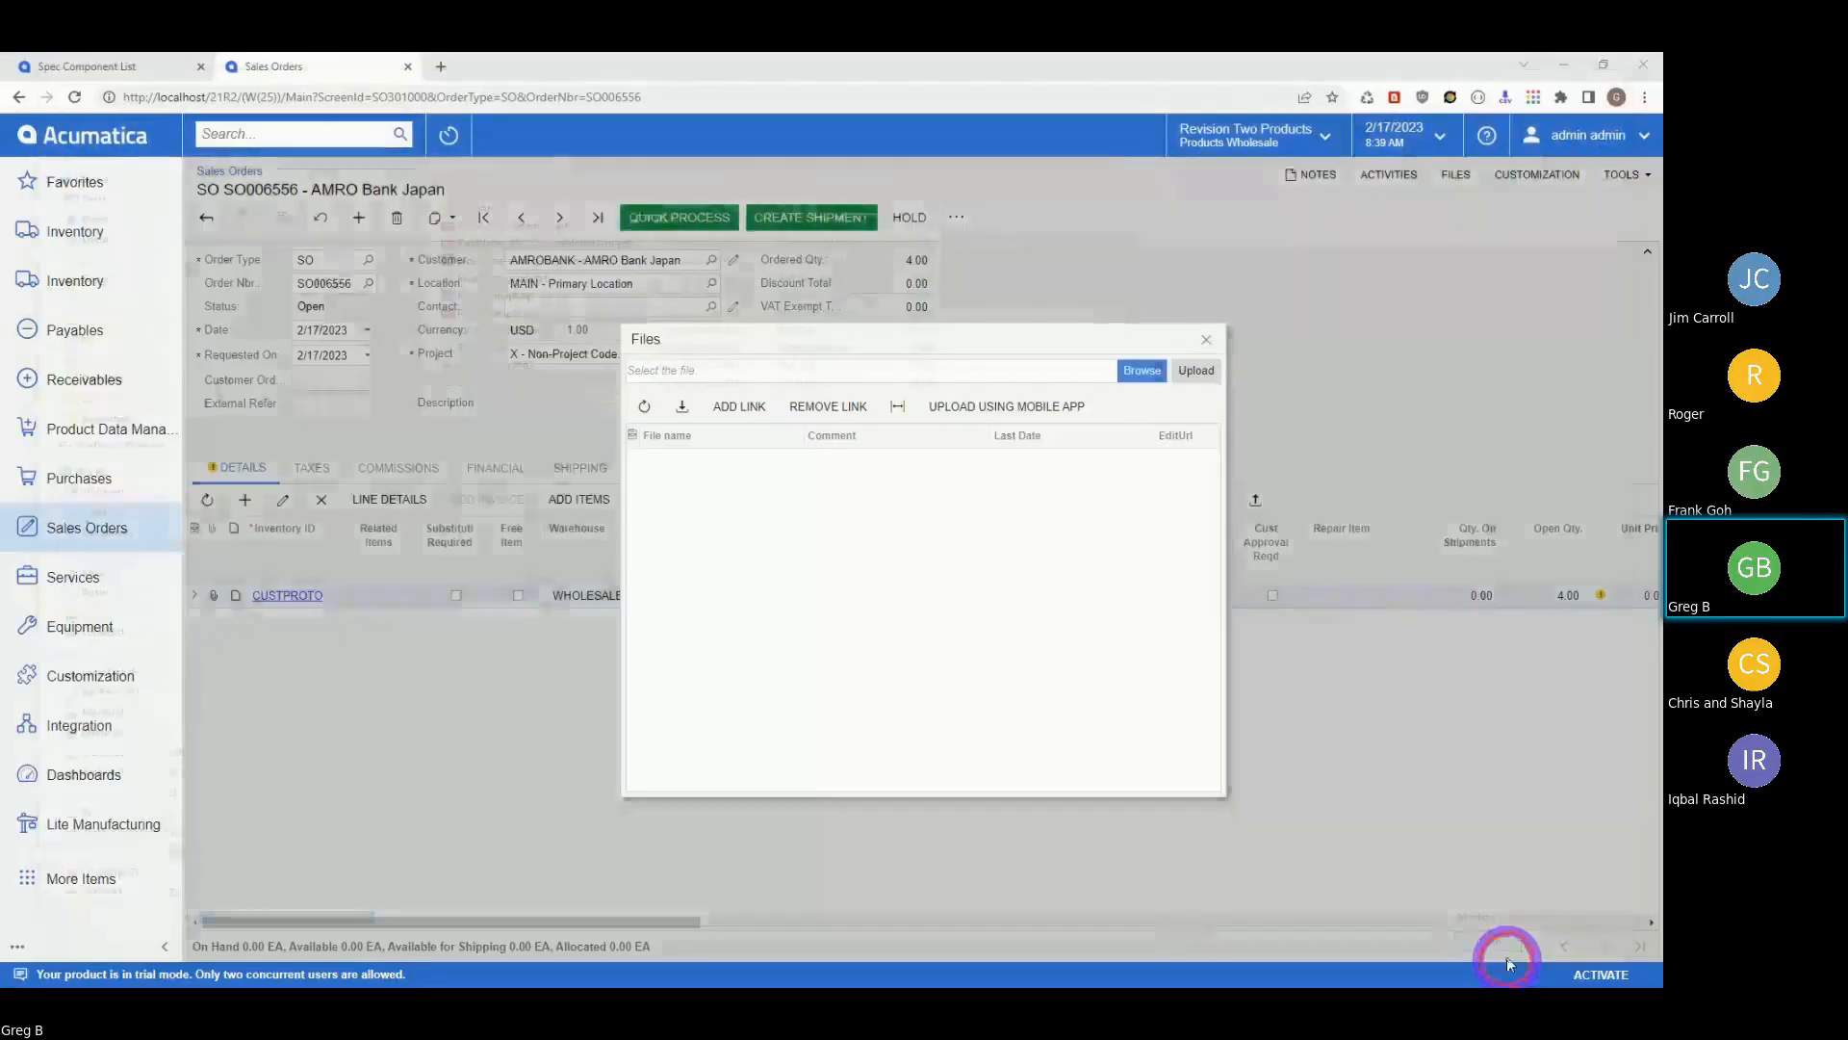
left_click(1189, 375)
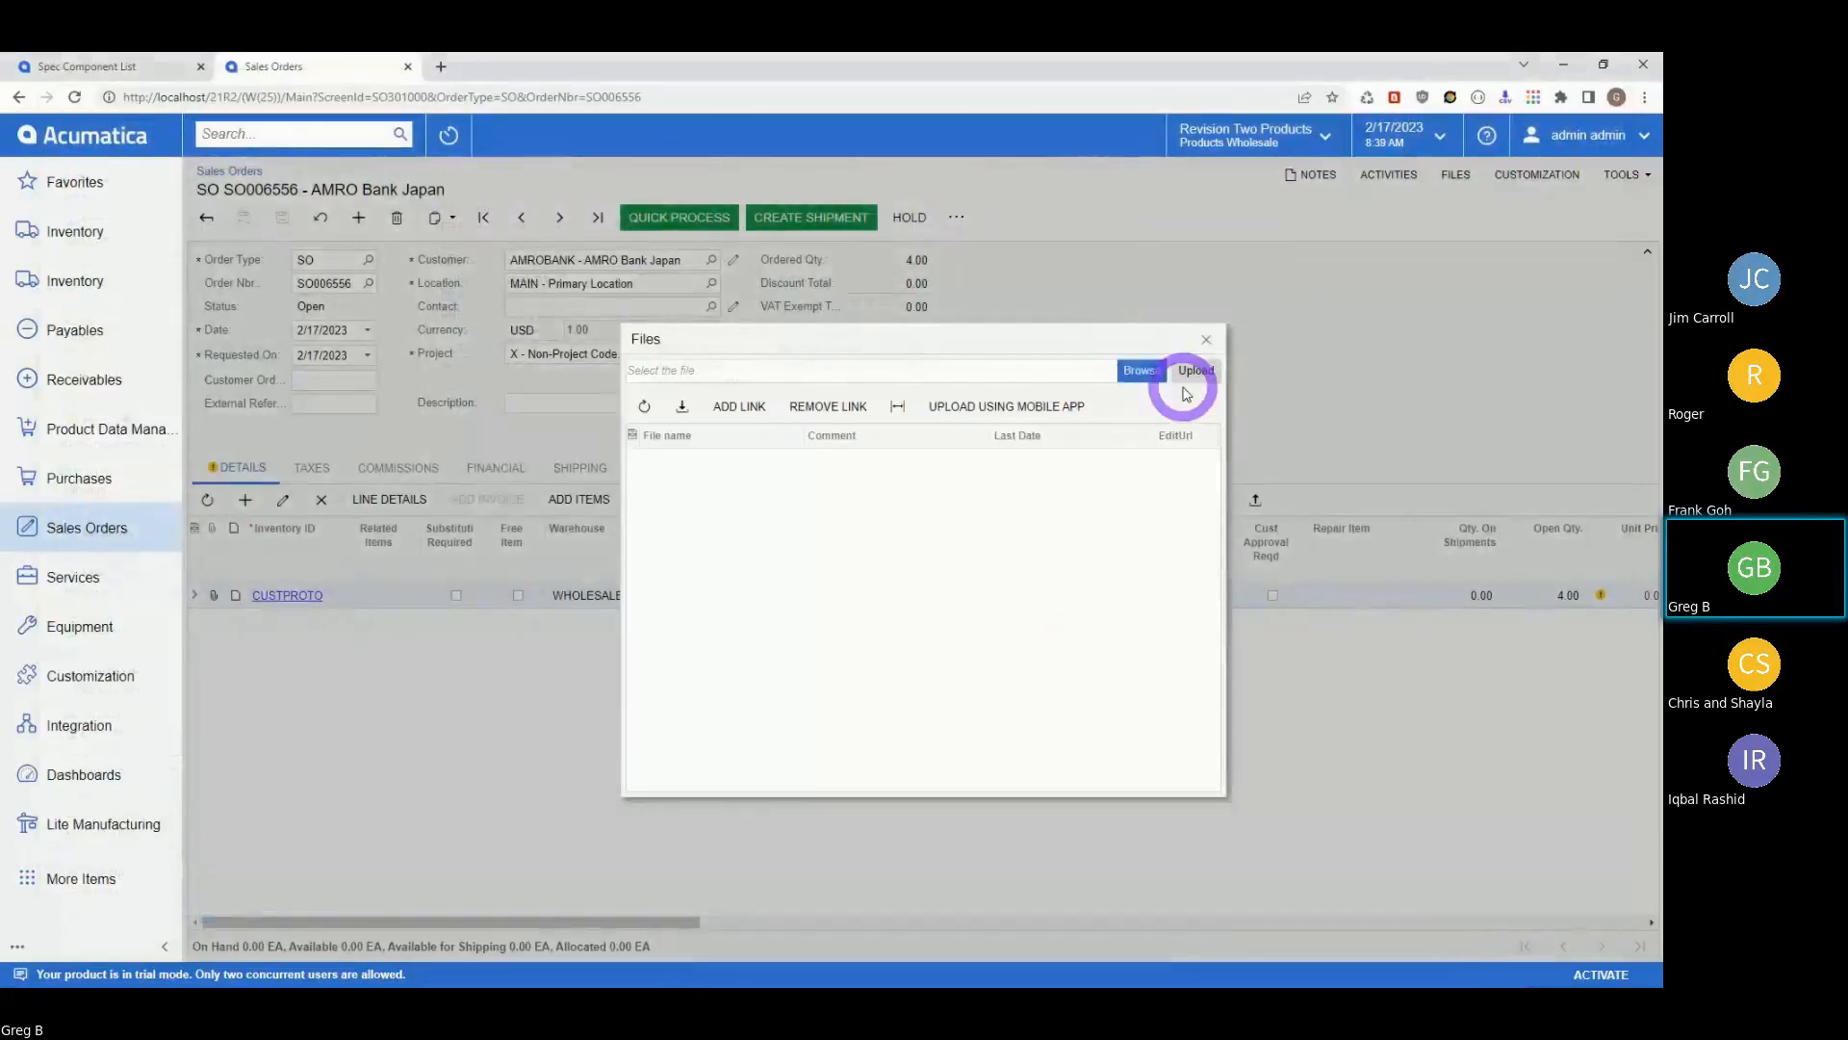
left_click(1194, 370)
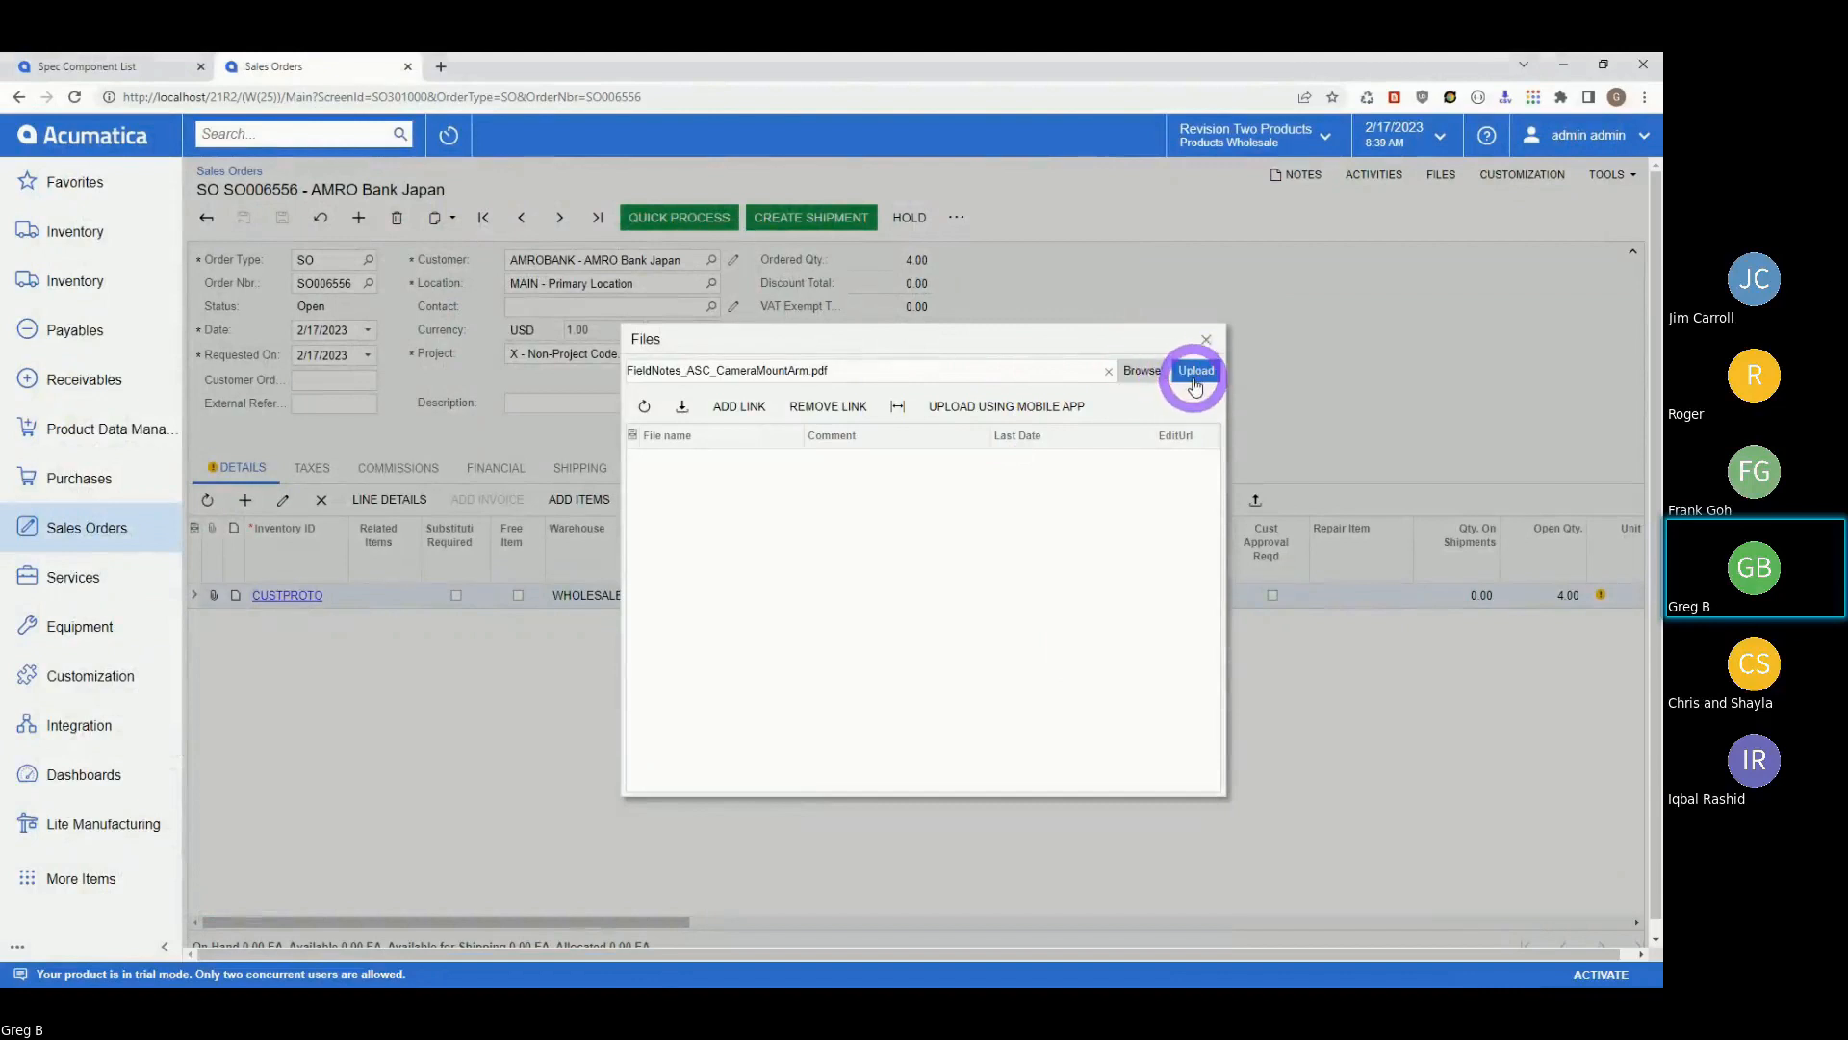
Upload 89951-0101-datasheet.pdf from the DemoStuff folder to the line.
left_click(1139, 375)
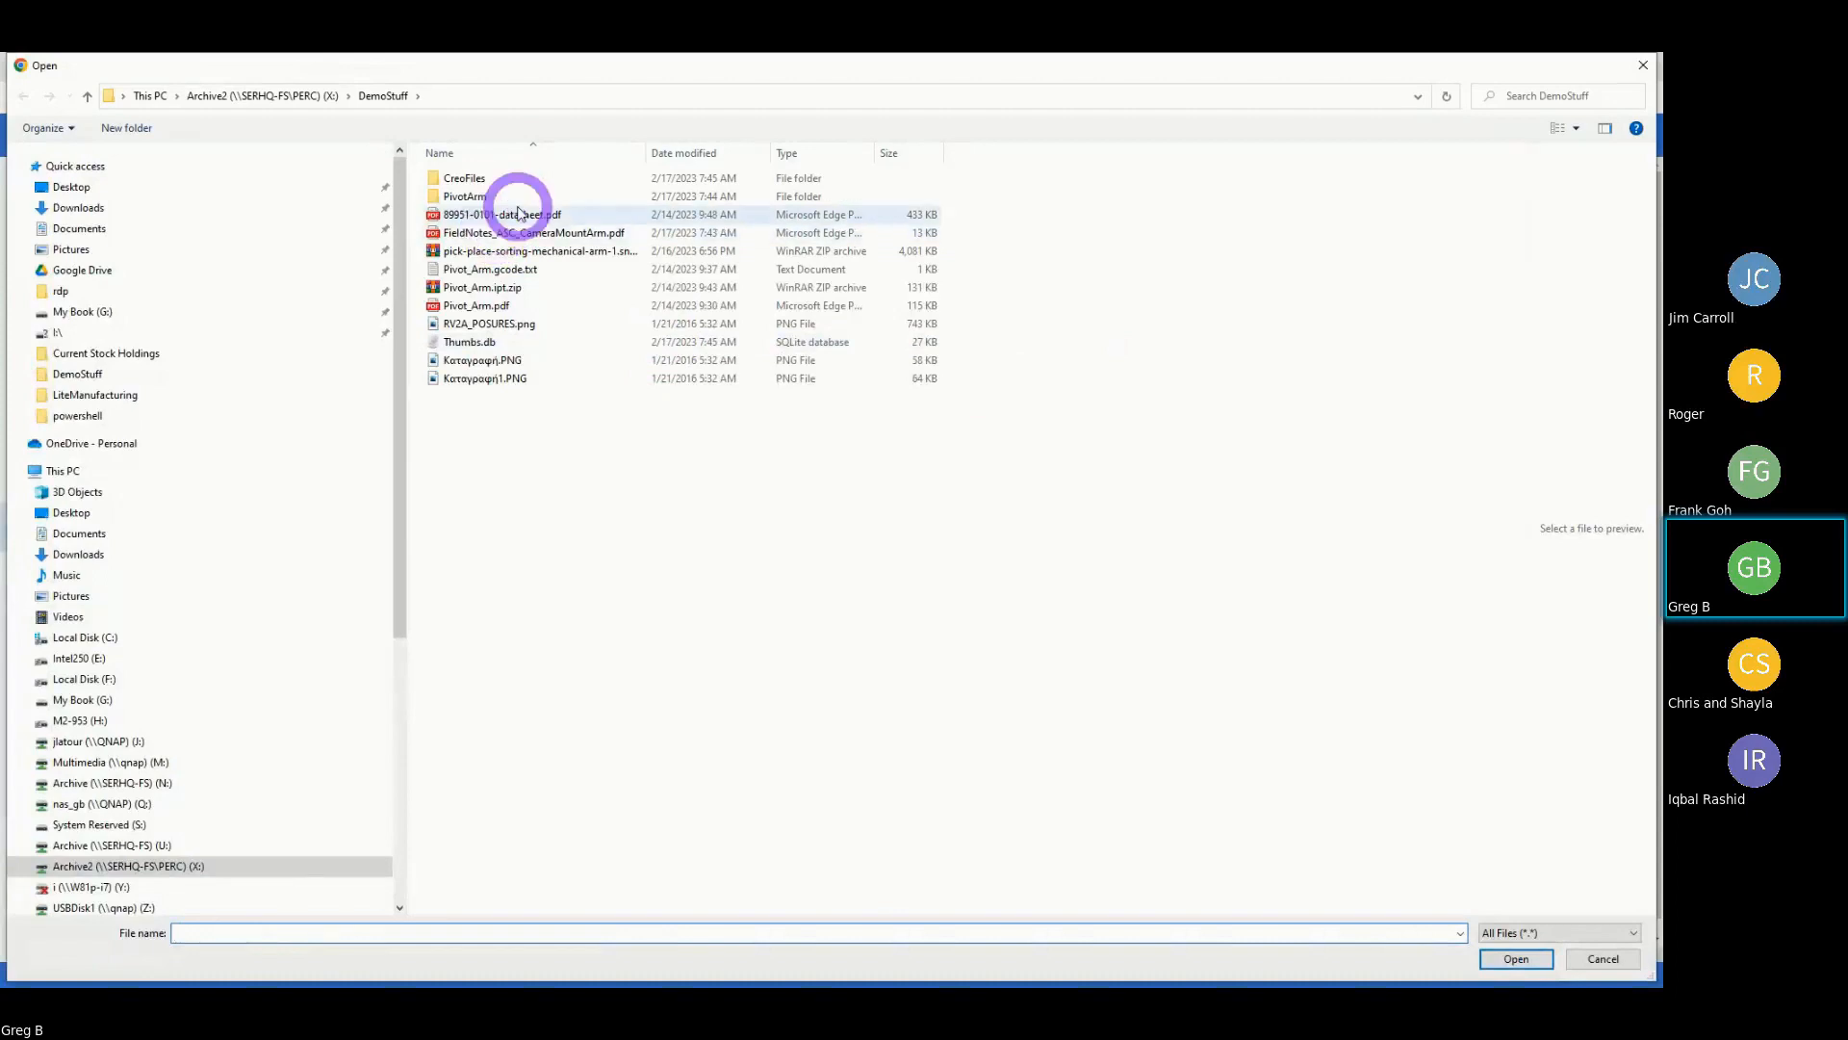
left_click(517, 213)
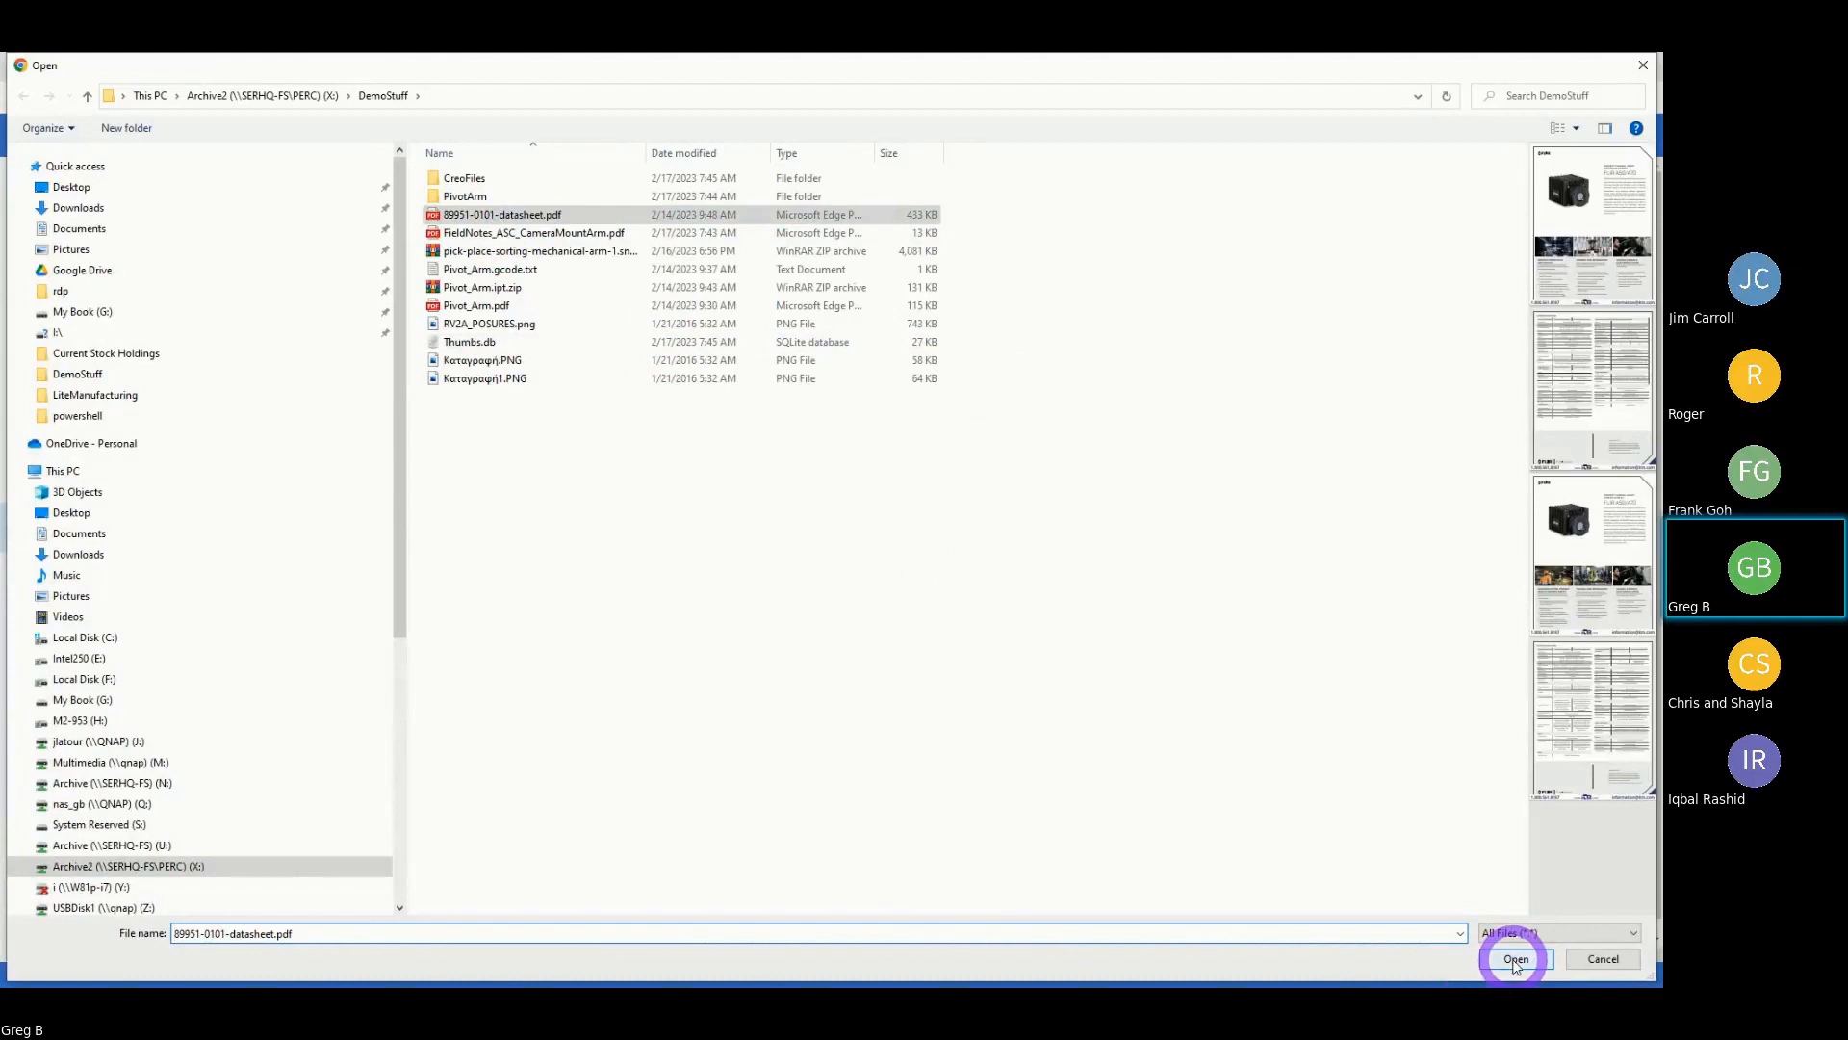
left_click(1516, 959)
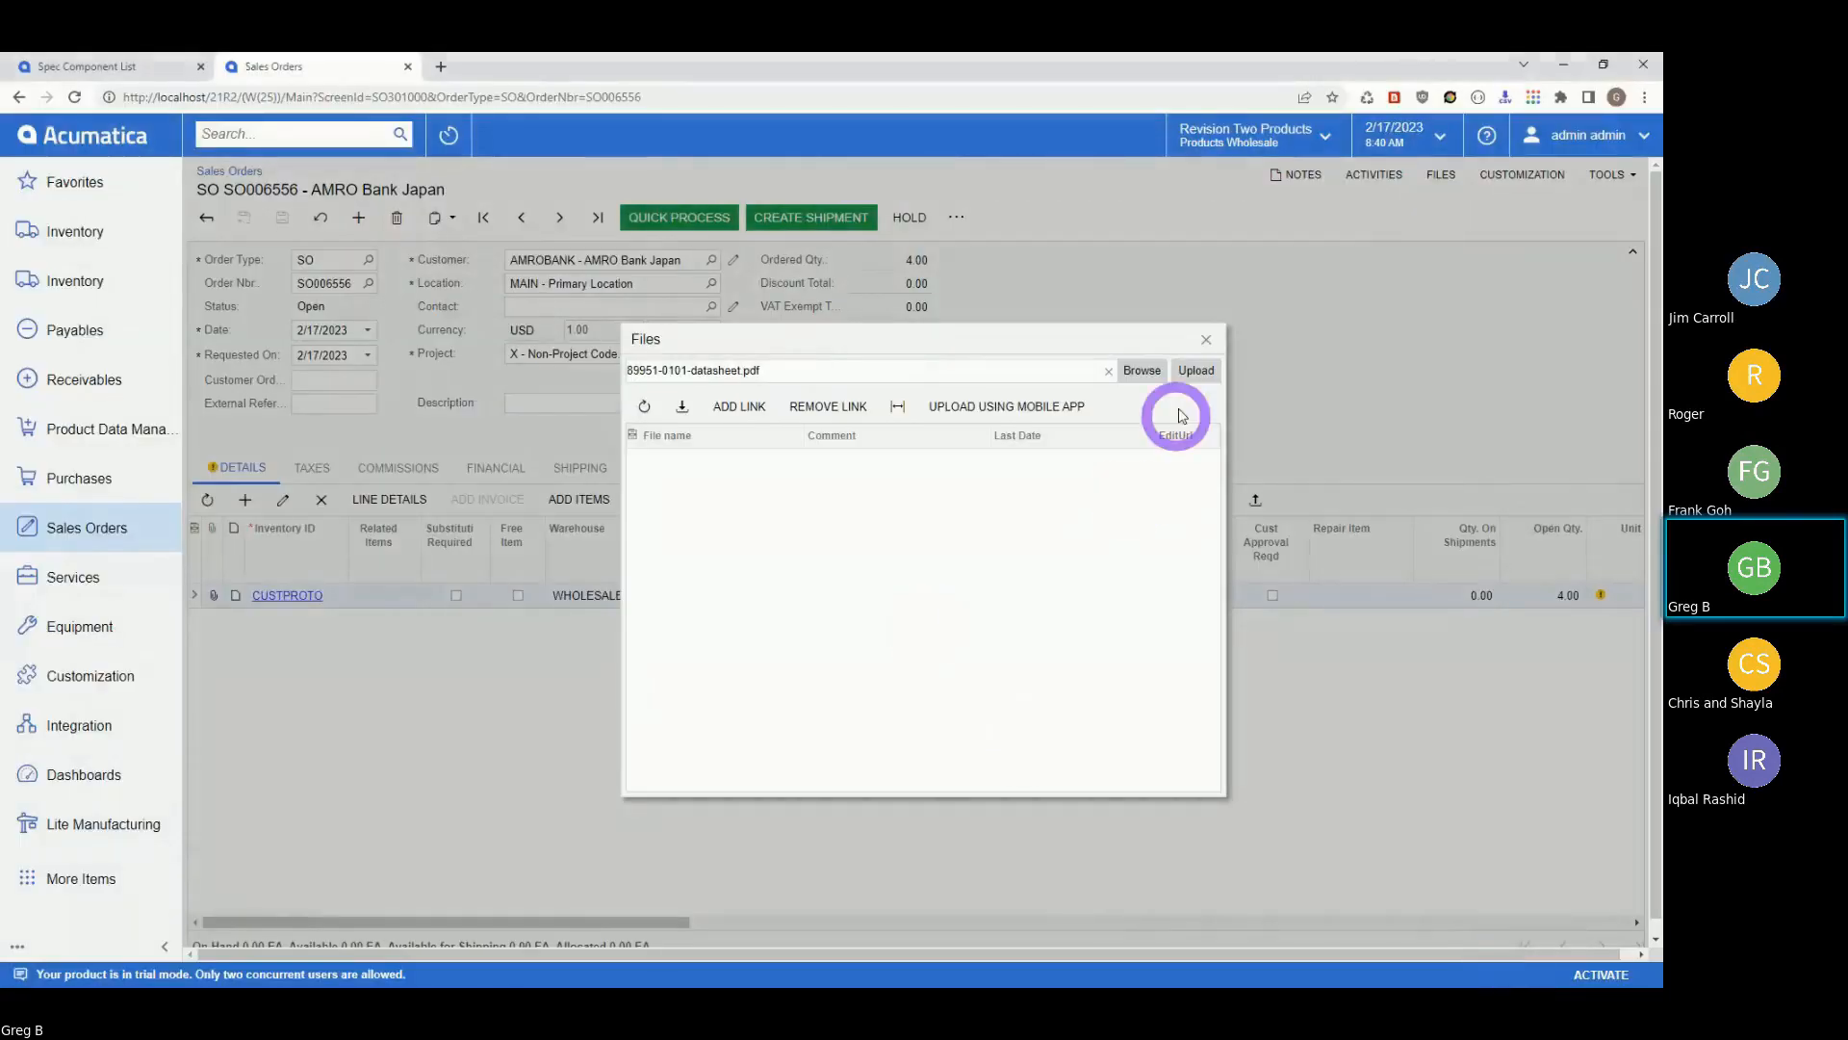
left_click(1196, 371)
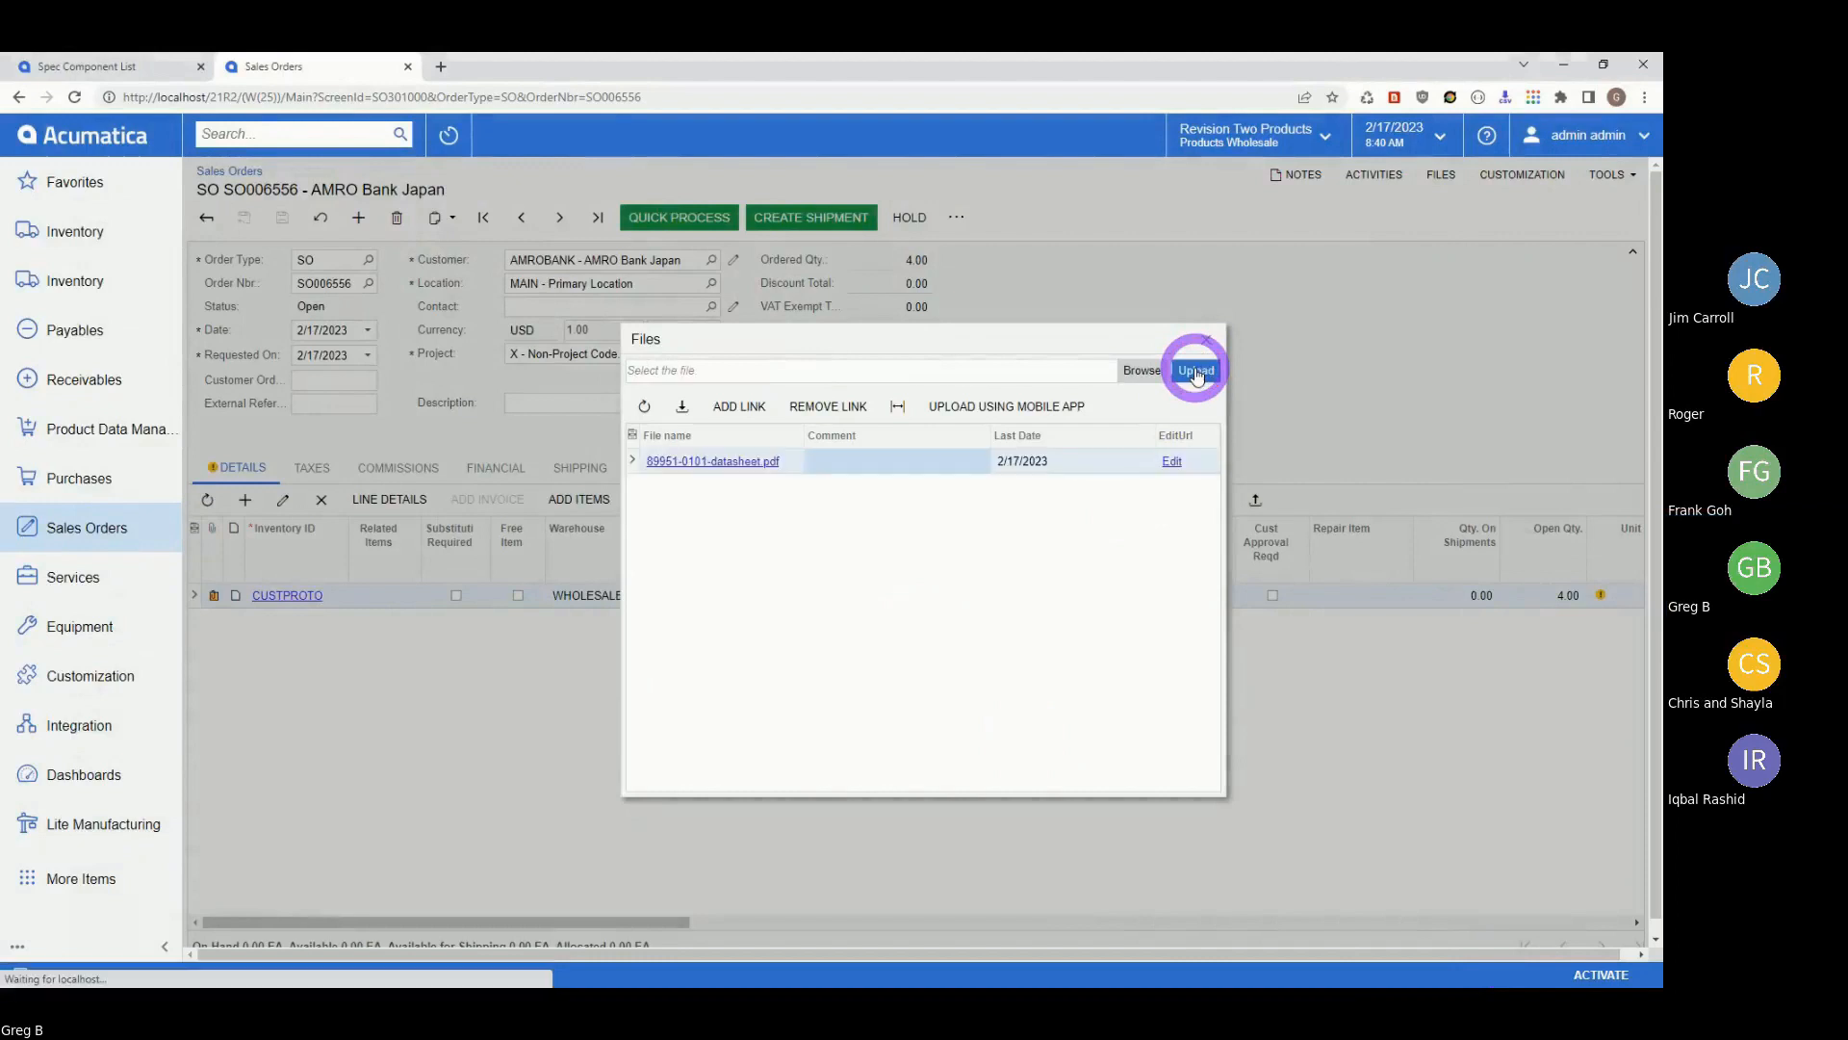
Choose and upload FieldNotes_ASC_CameraMountArm.pdf once more.
left_click(1141, 372)
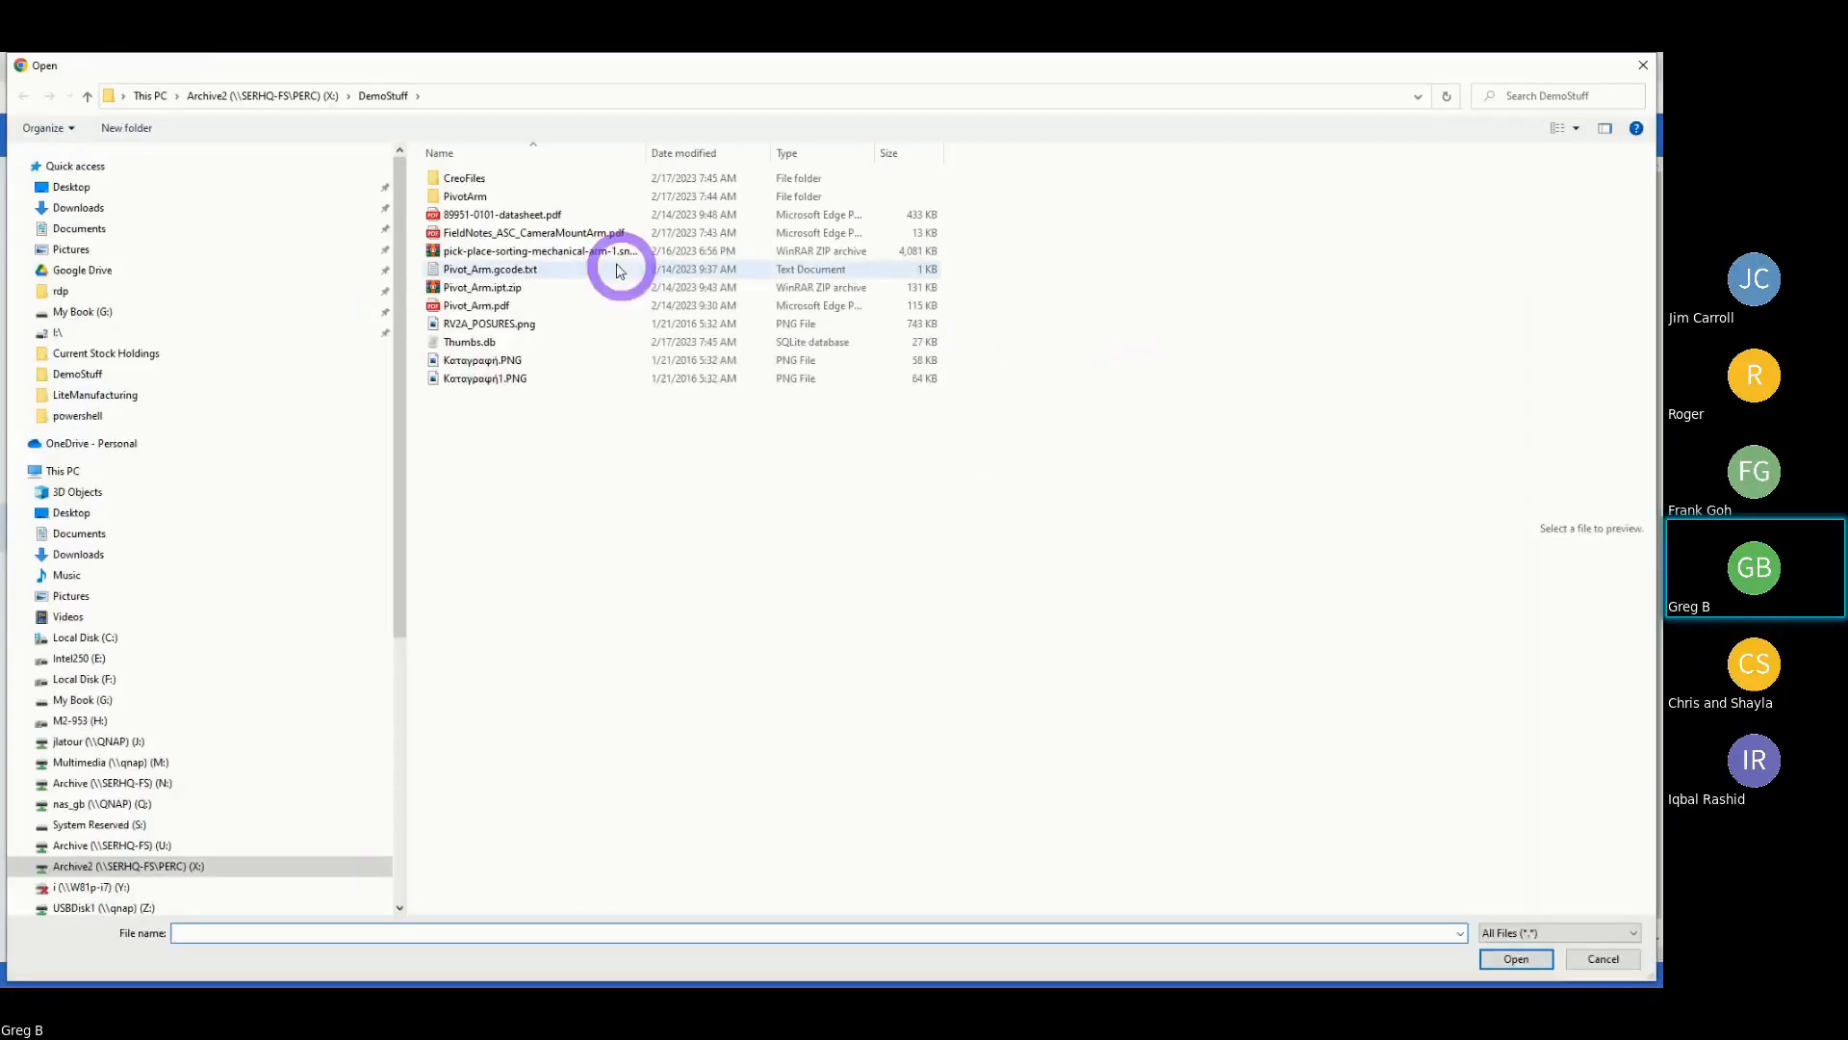
left_click(515, 232)
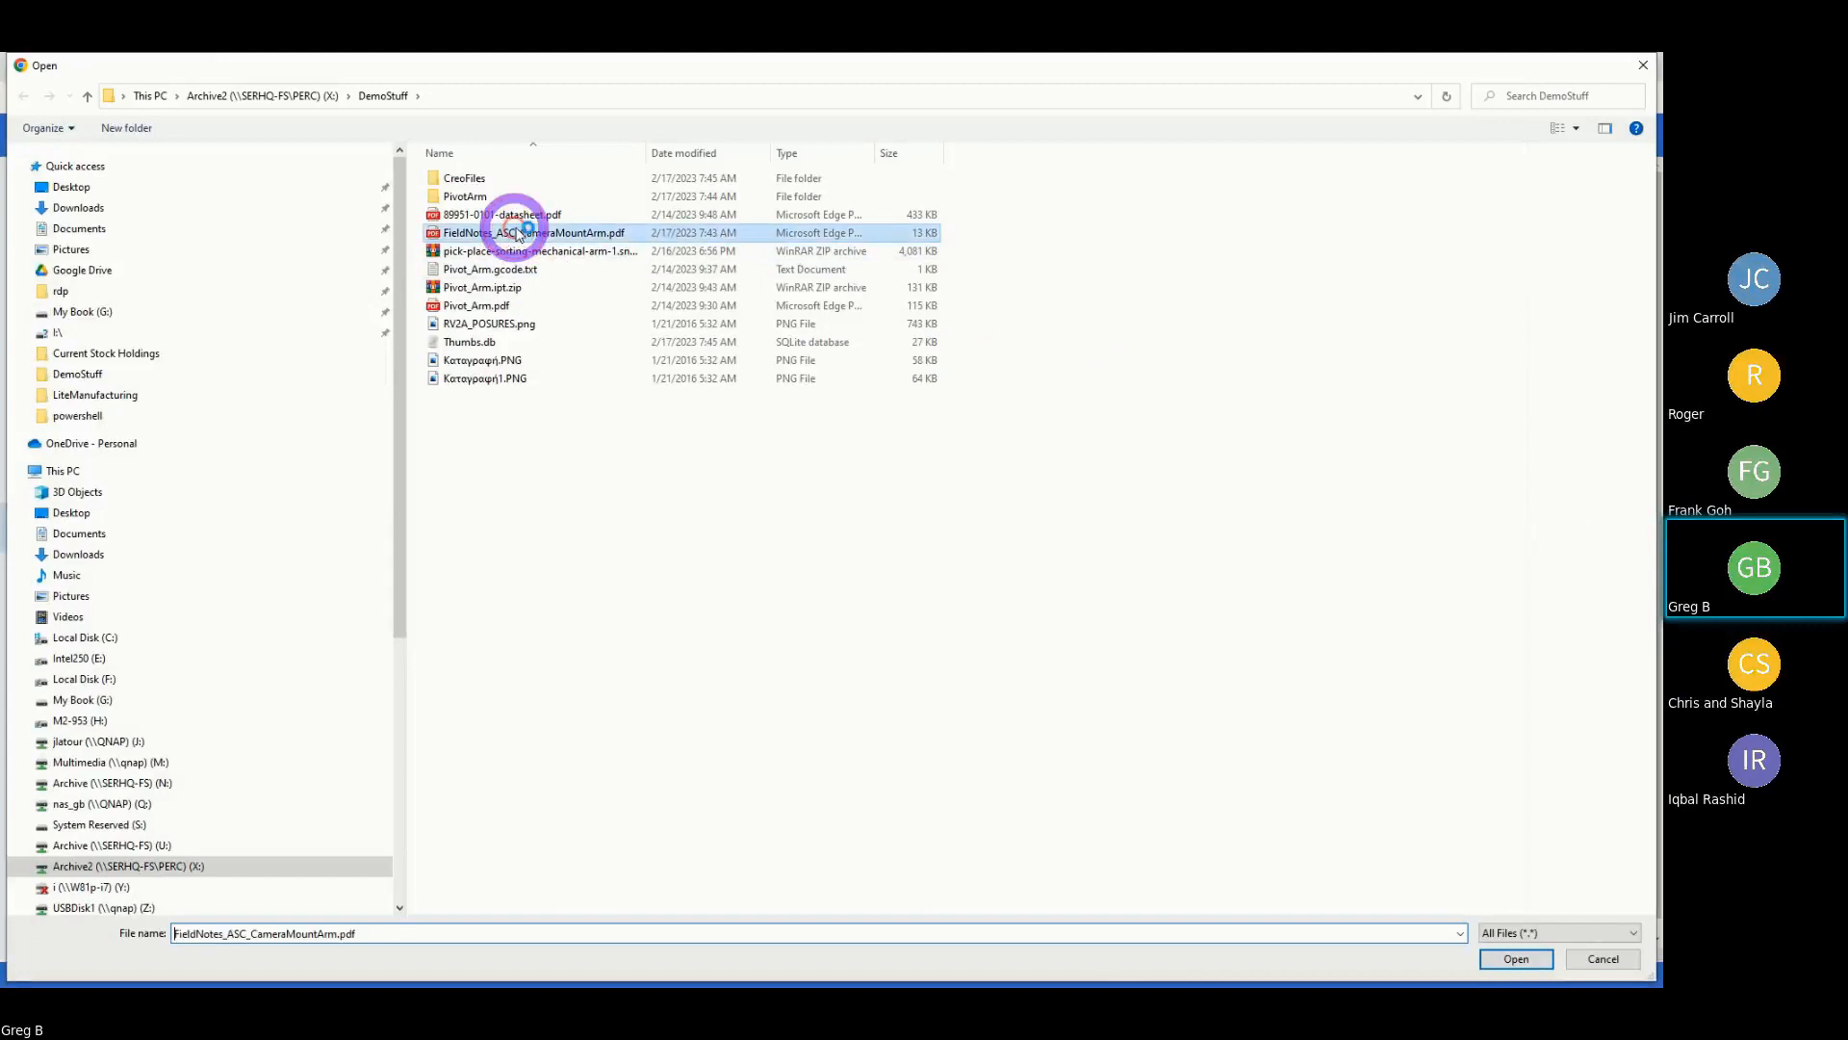
left_click(1515, 960)
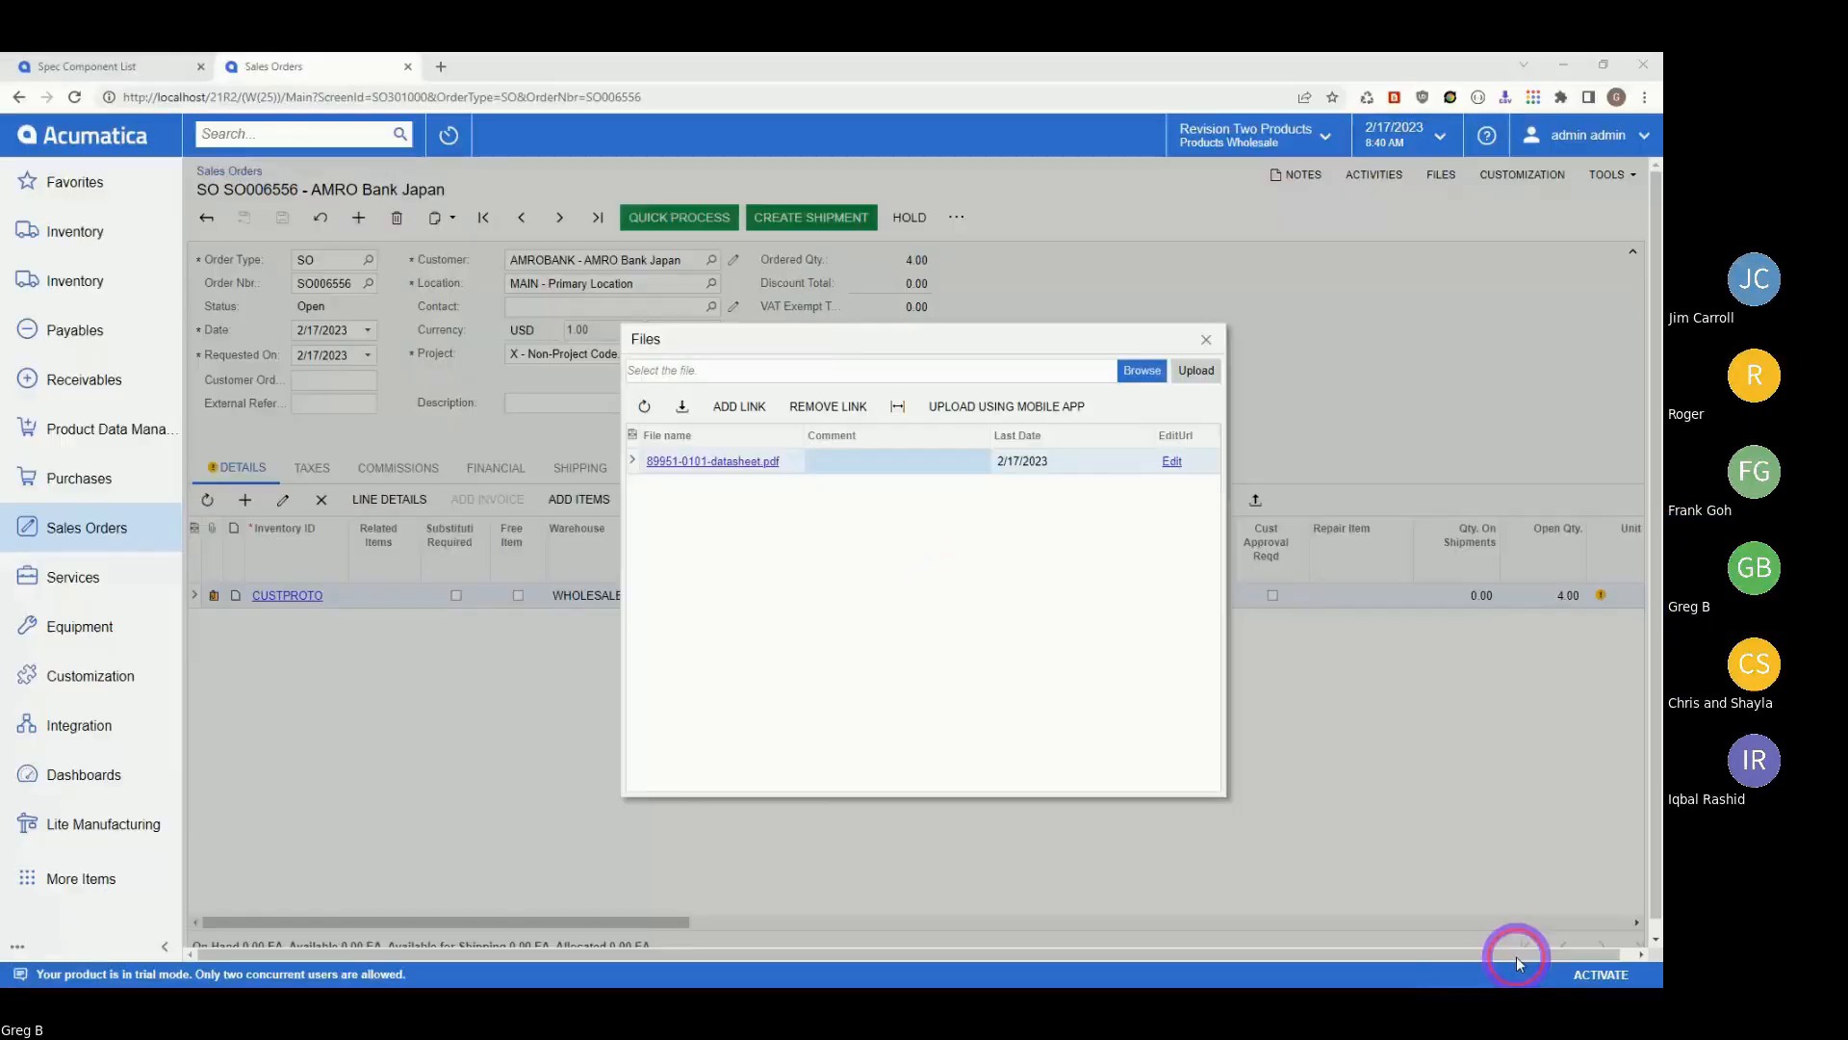
left_click(1194, 381)
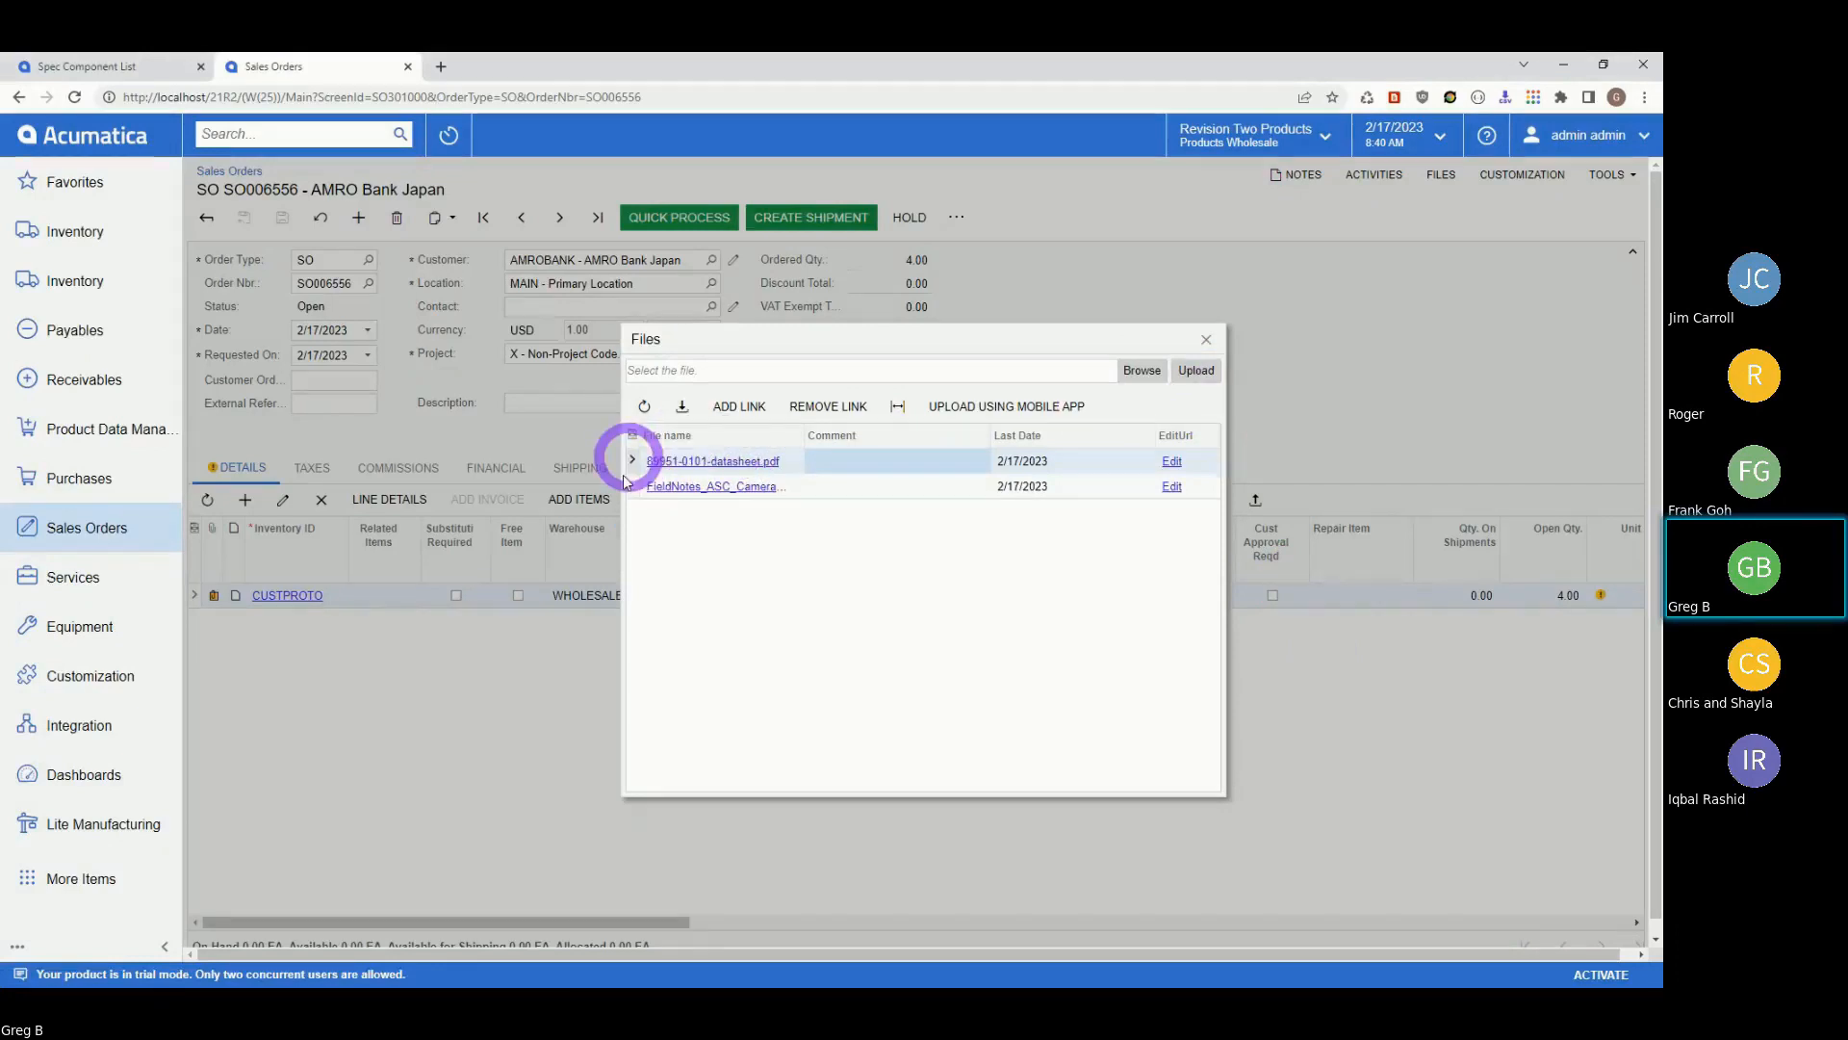
View the camera-mount sketch and datasheet PDFs, close the Files list, and start a line note.
left_click(679, 491)
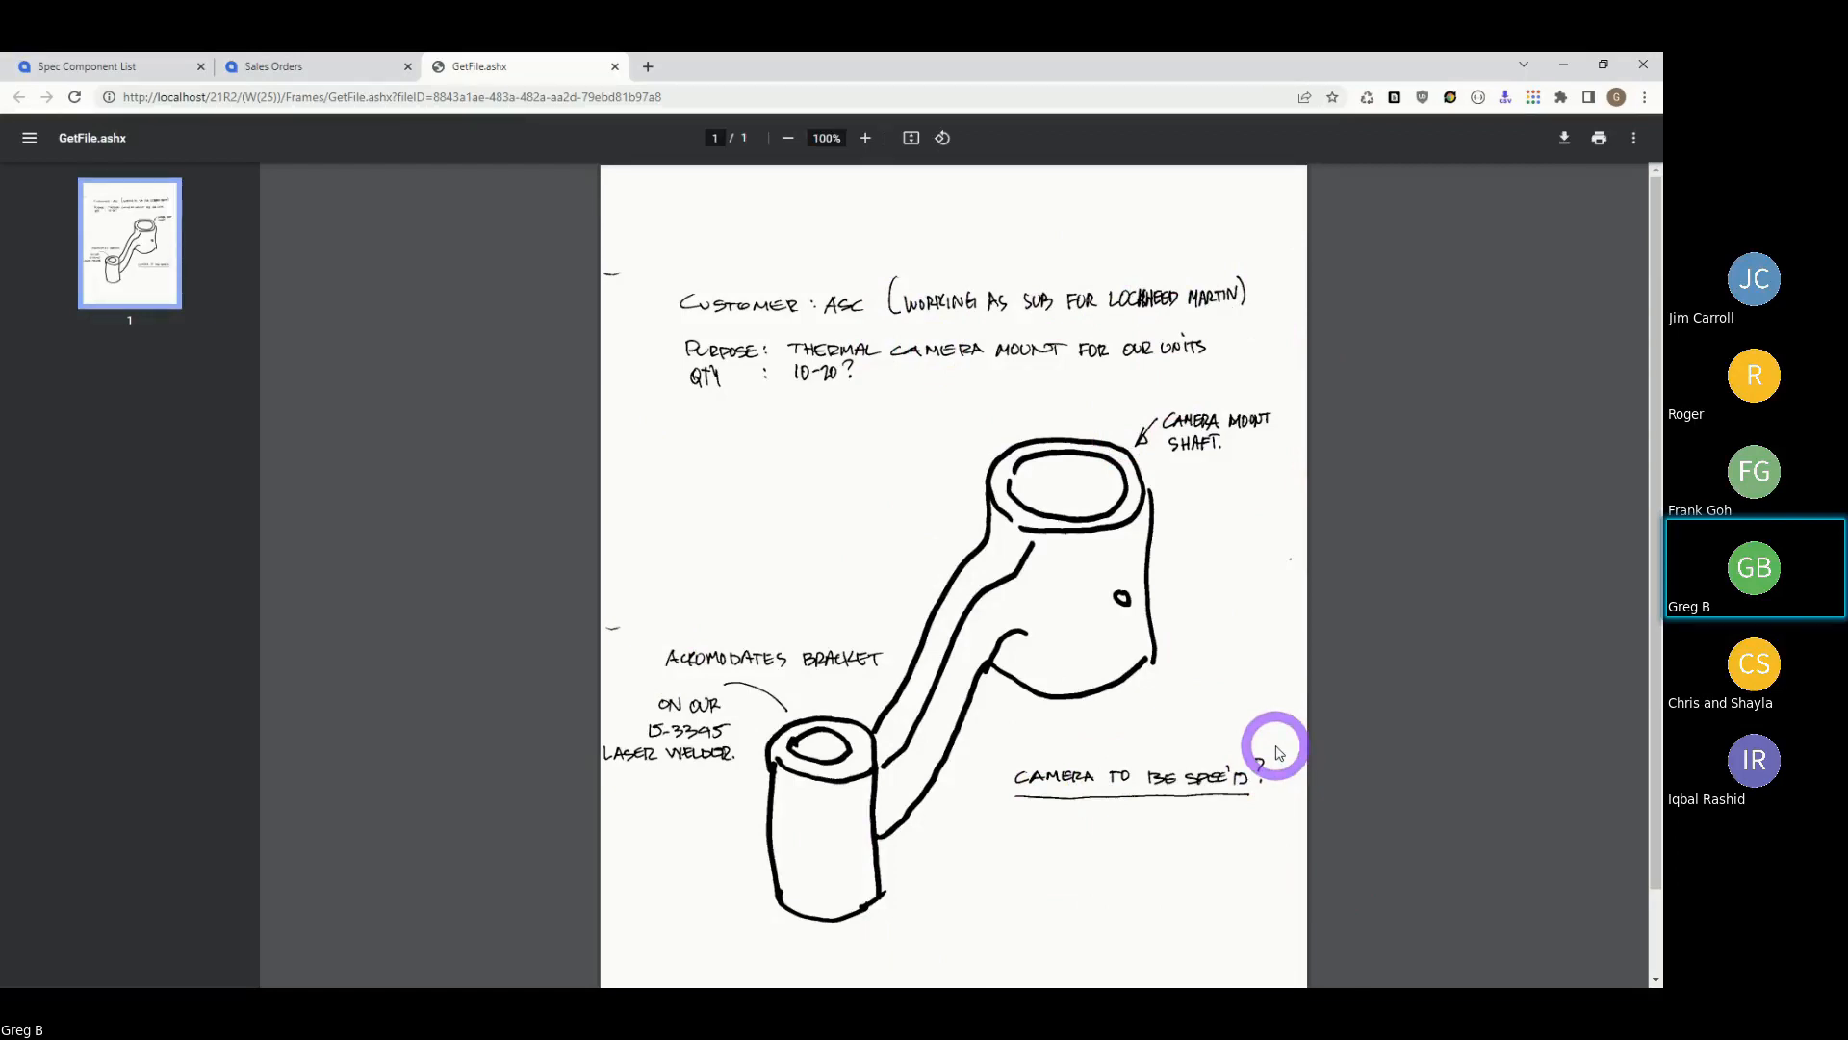
left_click(616, 70)
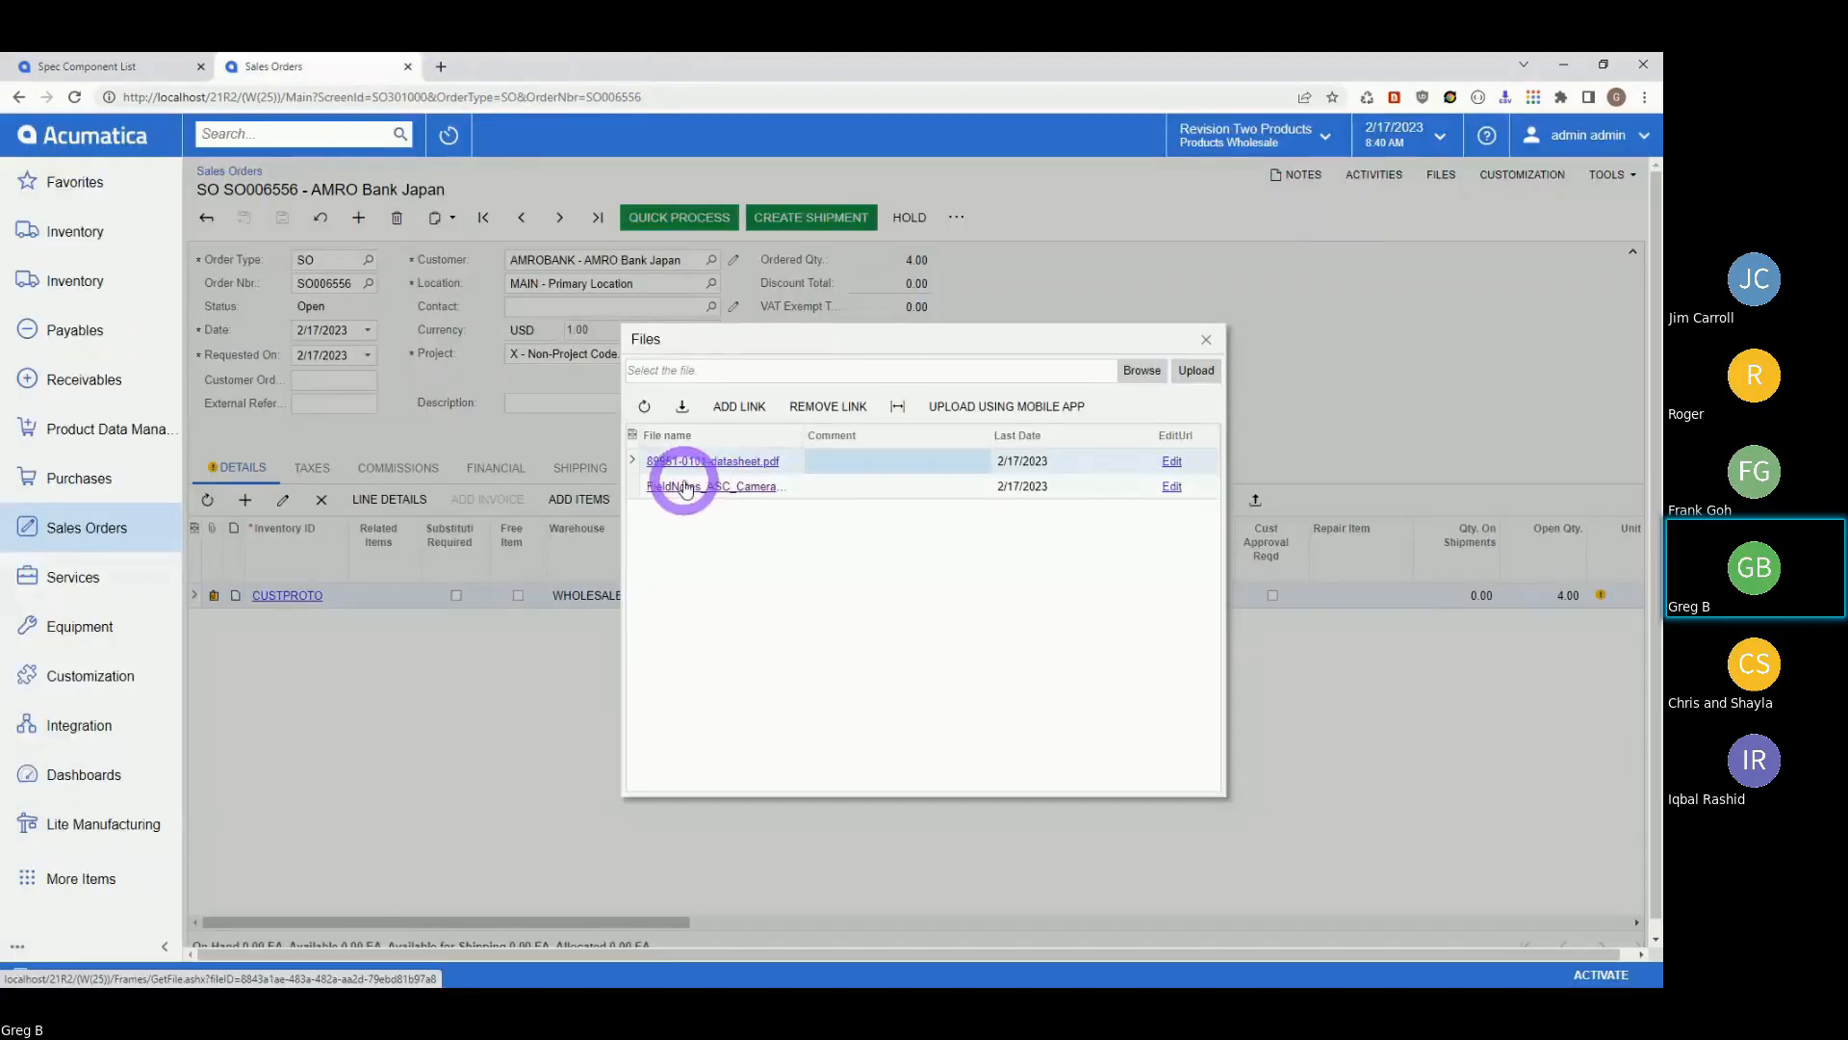
left_click(687, 464)
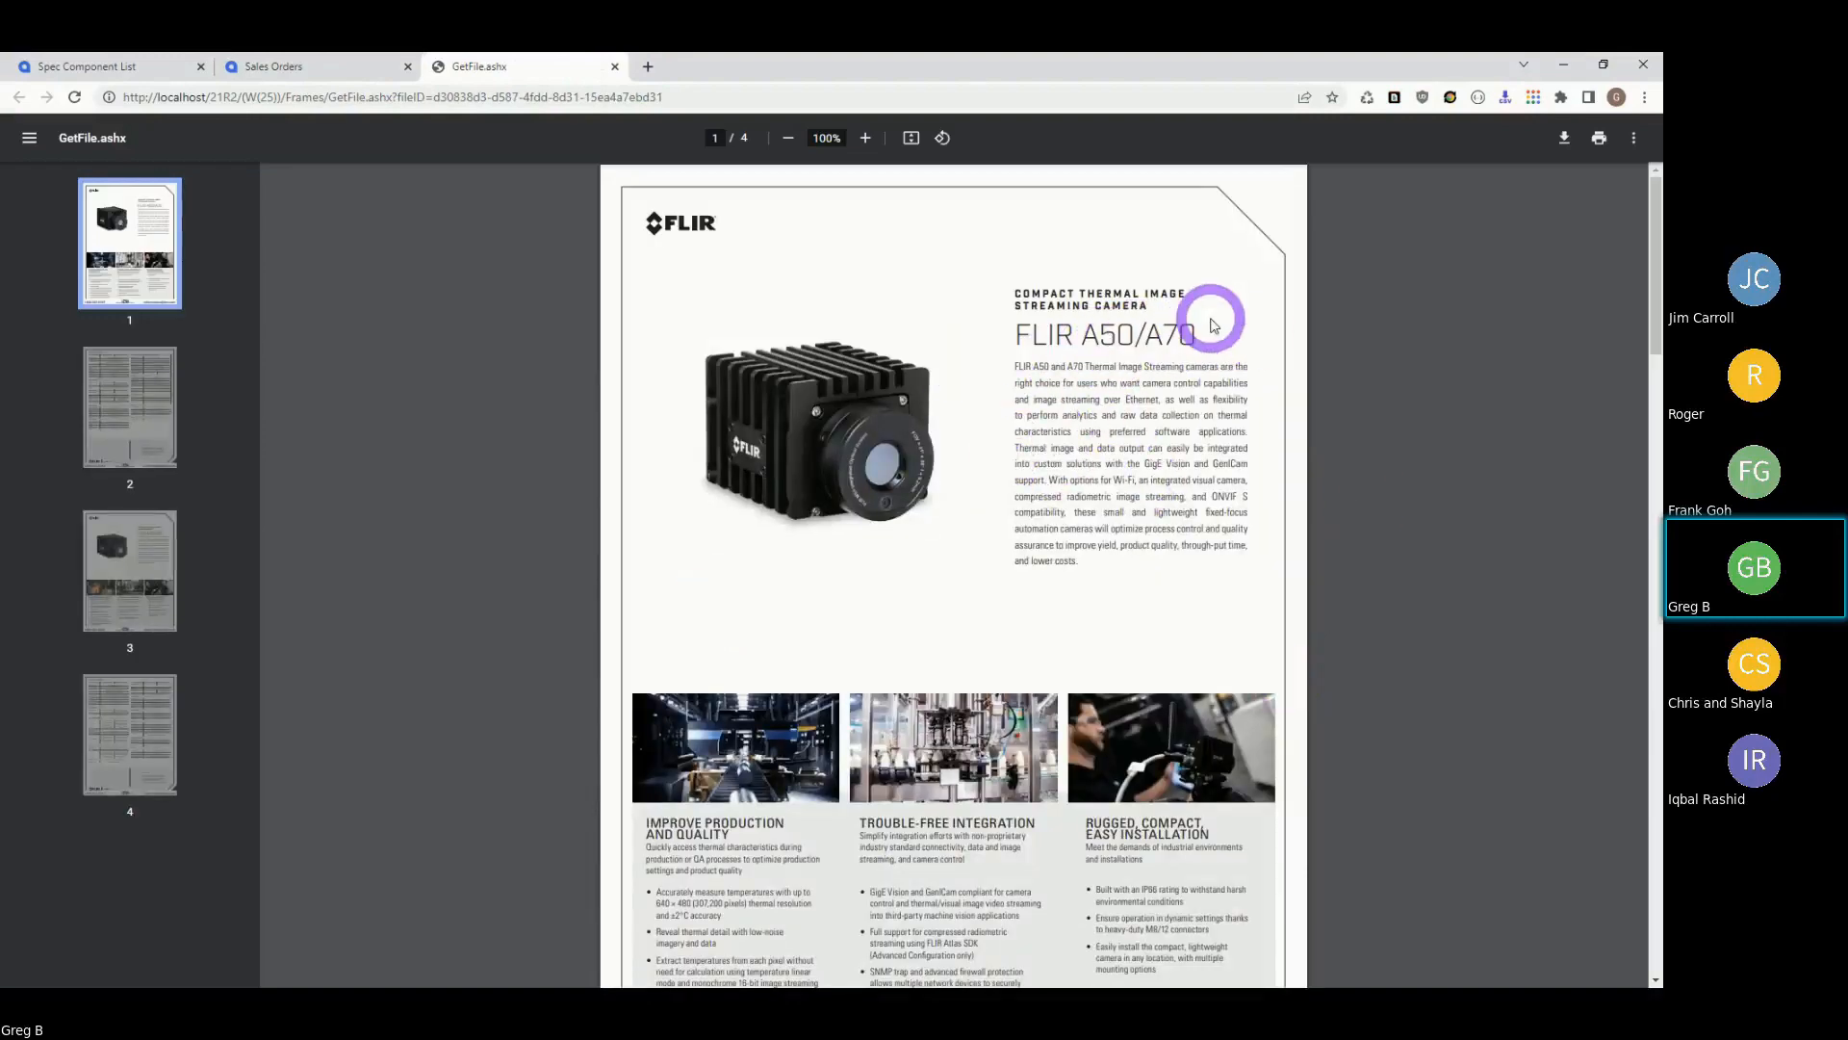
left_click(616, 67)
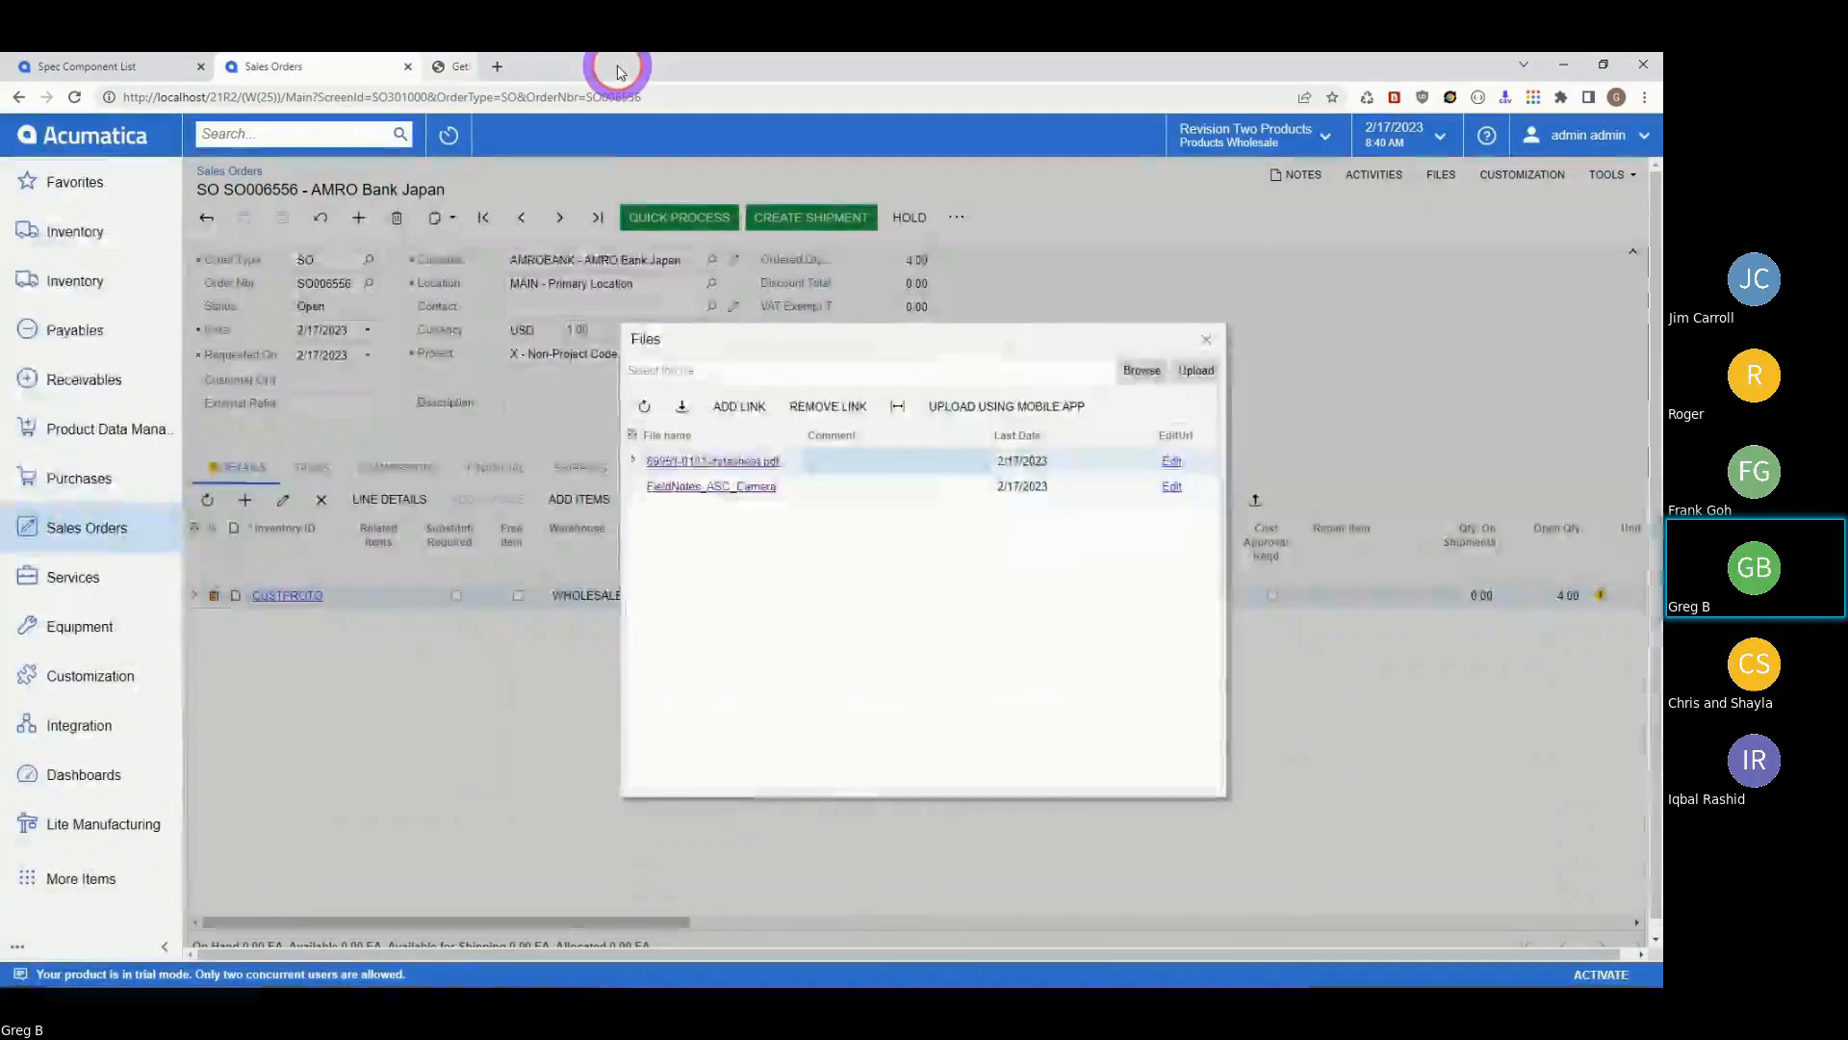
left_click(1206, 341)
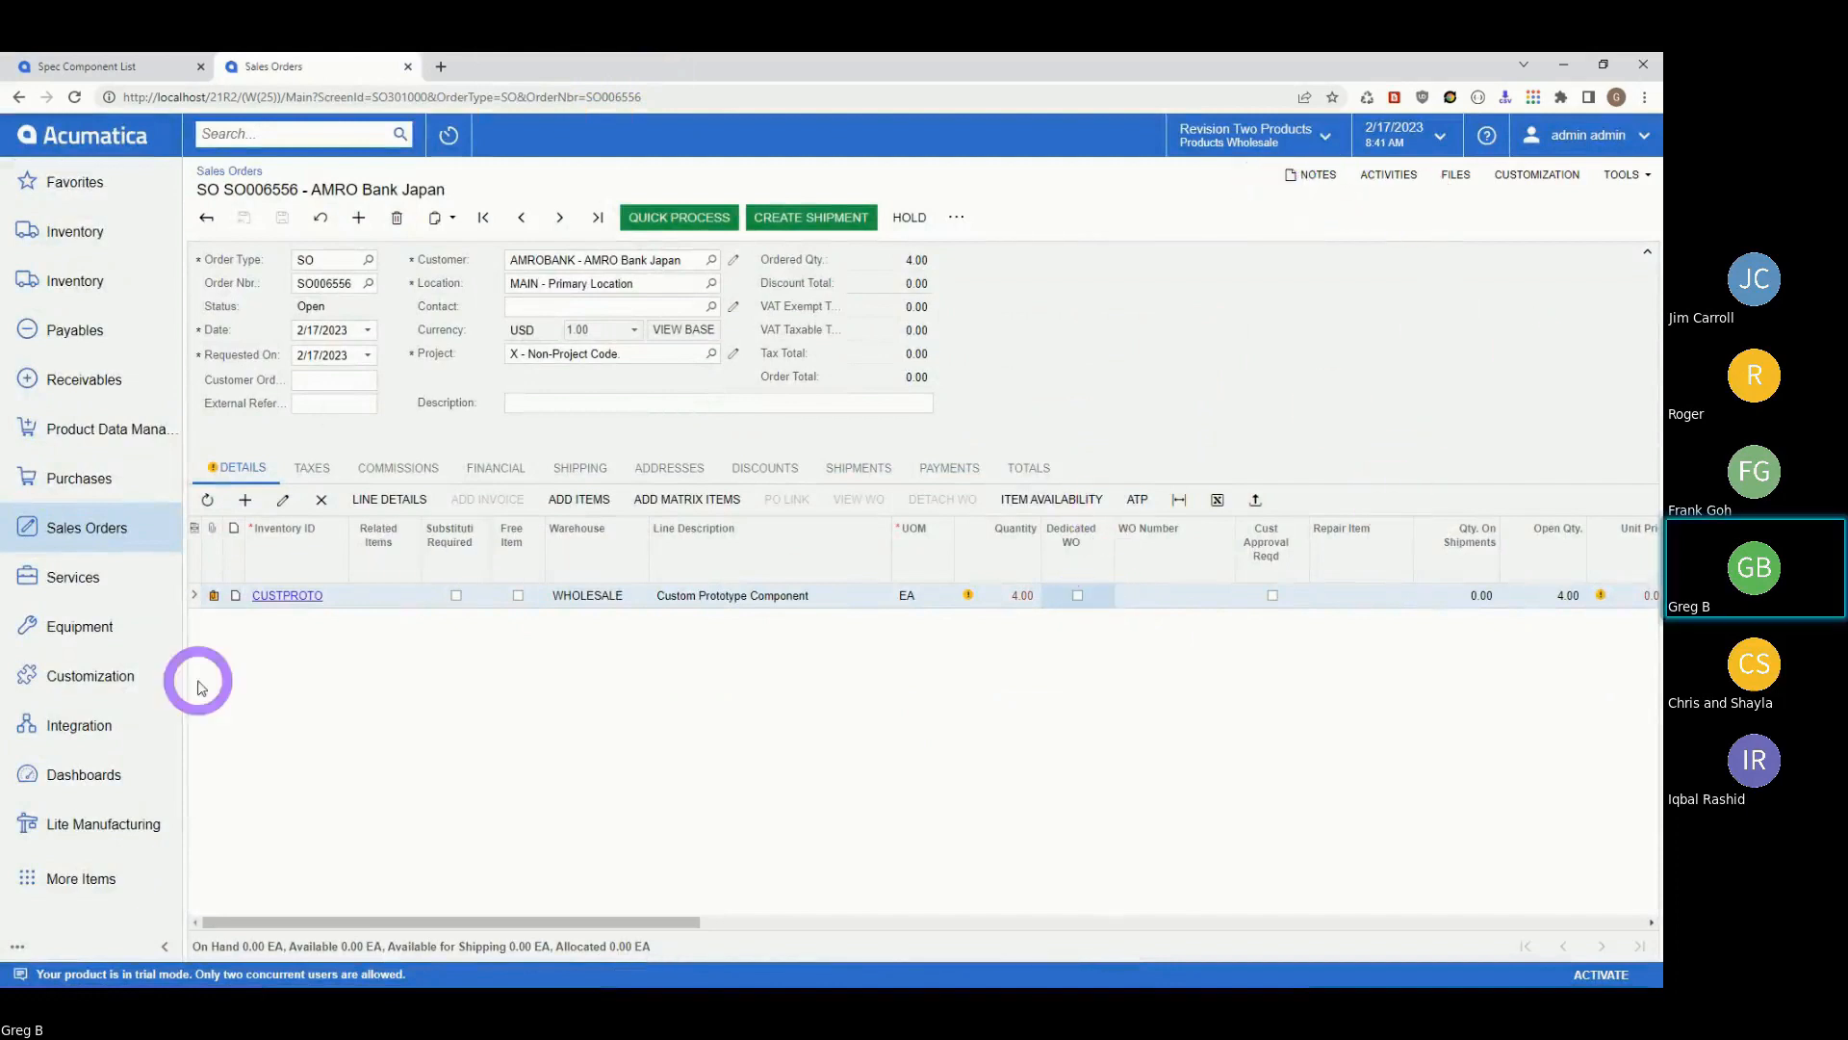
left_click(236, 598)
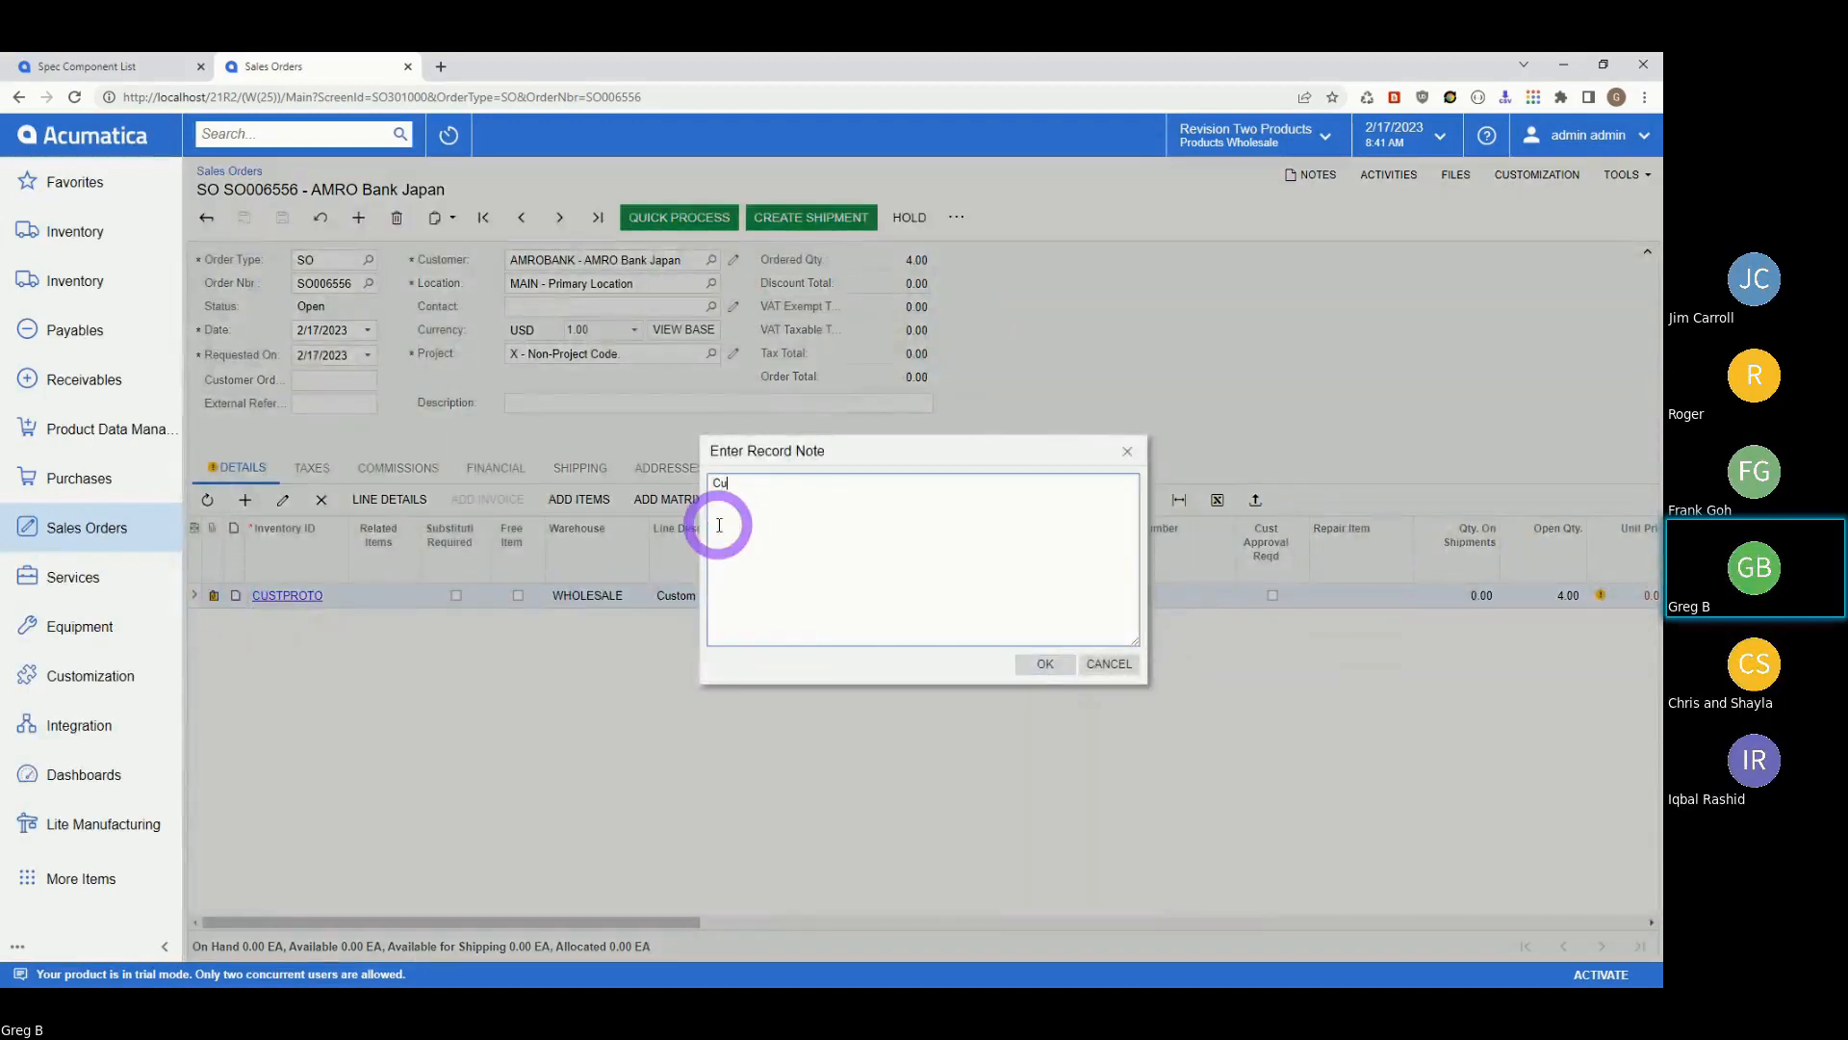
Save a record note reading 'Customer wants to add thermal camera to our pulsed…' on the line.
type("Customer ")
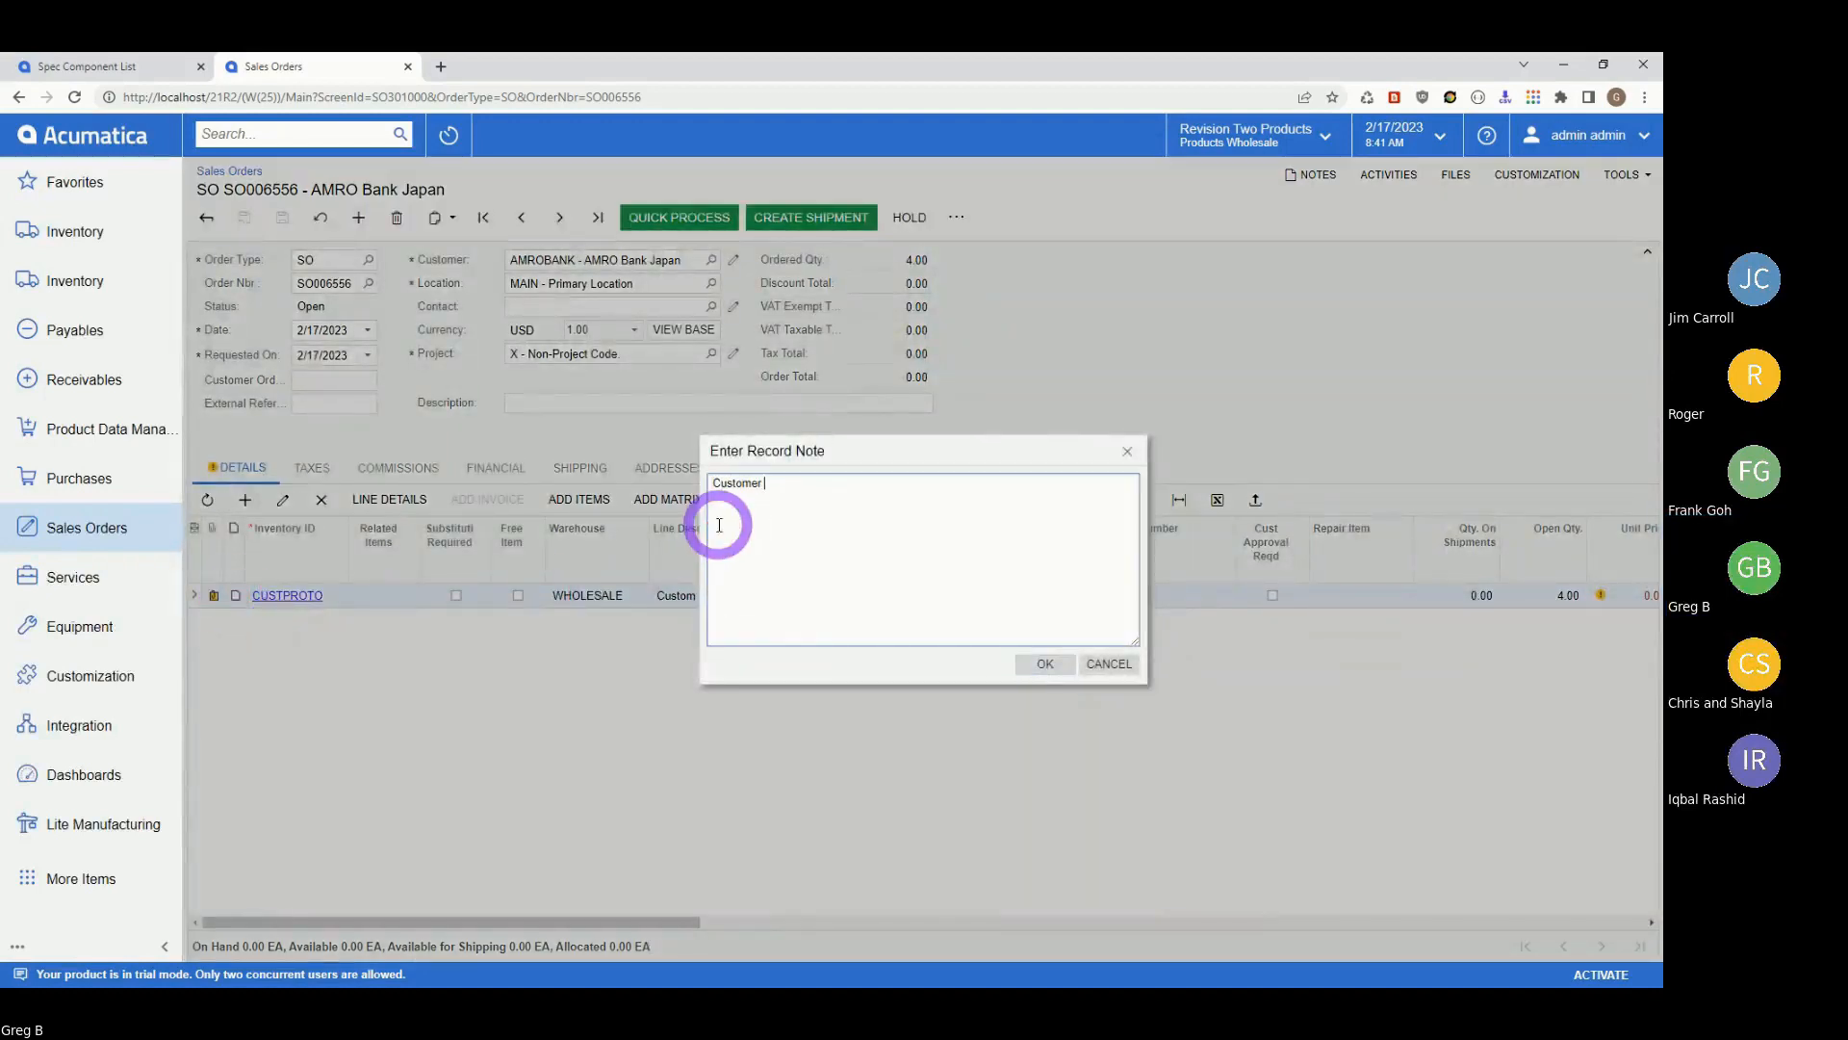
type("wants to add thermal camera to our pulsed diode welding las")
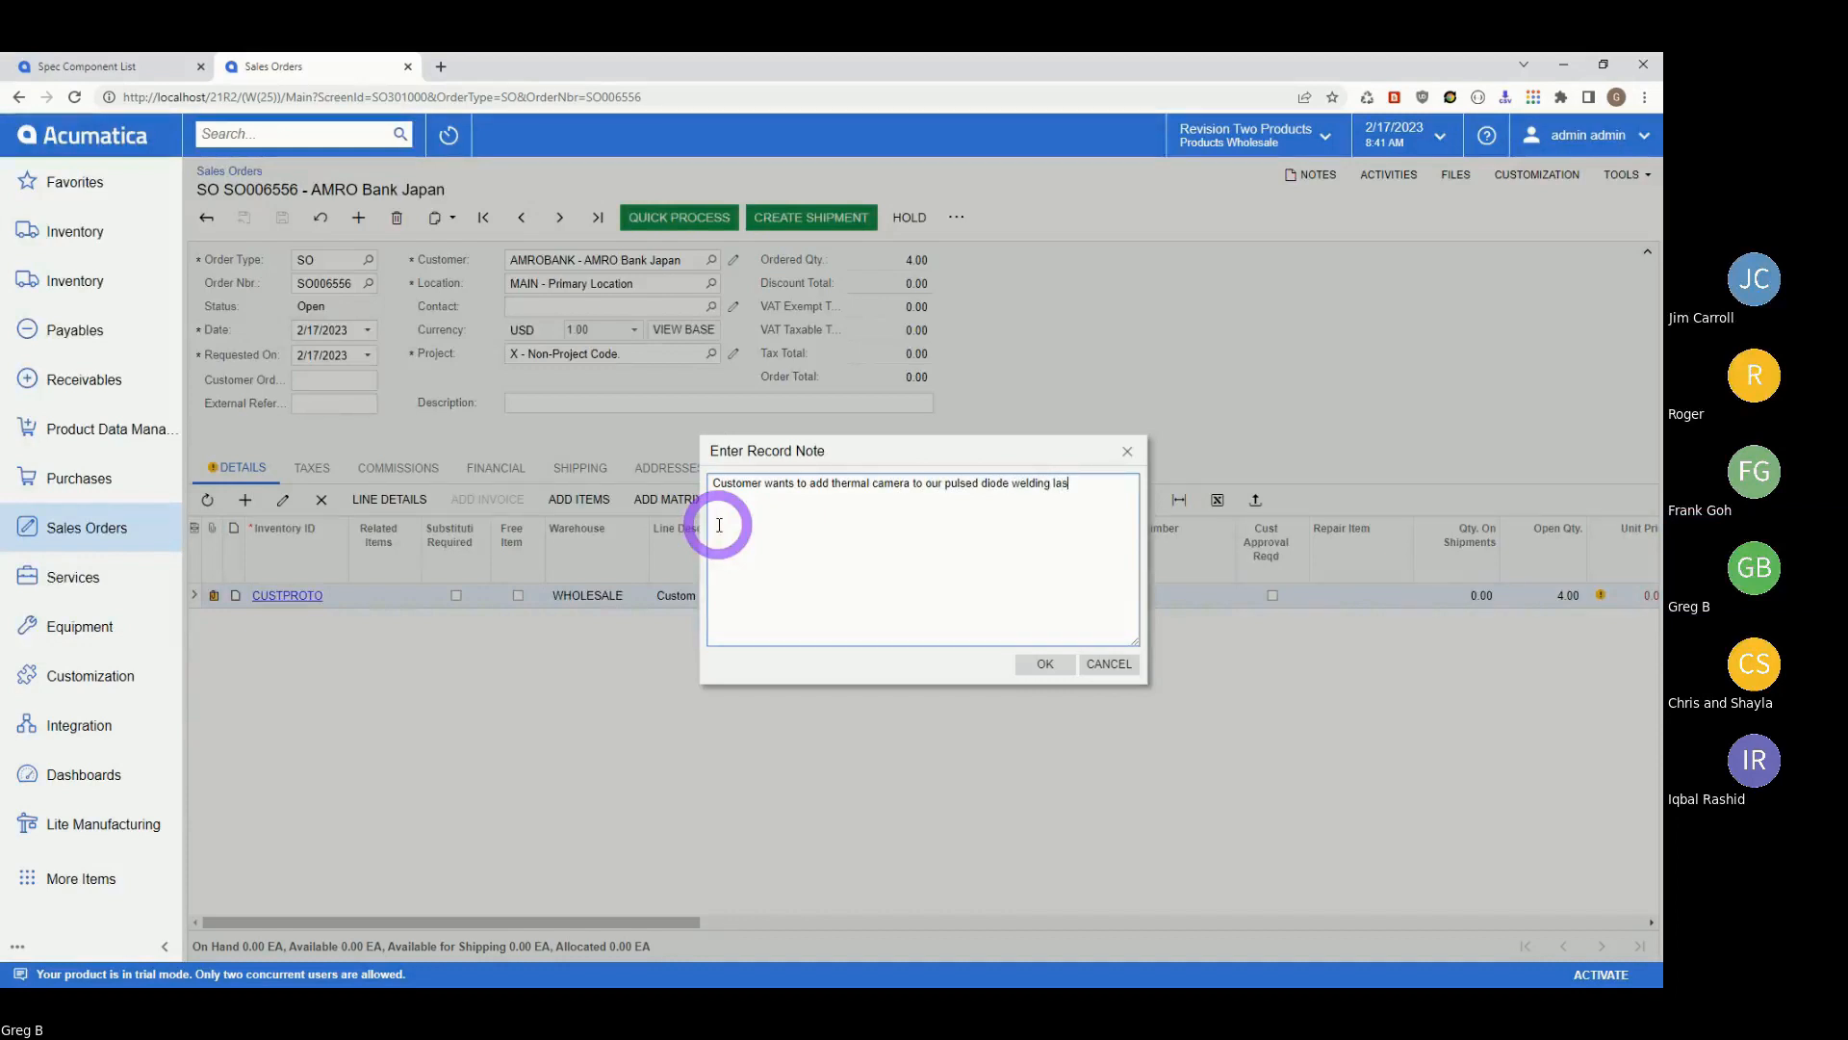
type("em.")
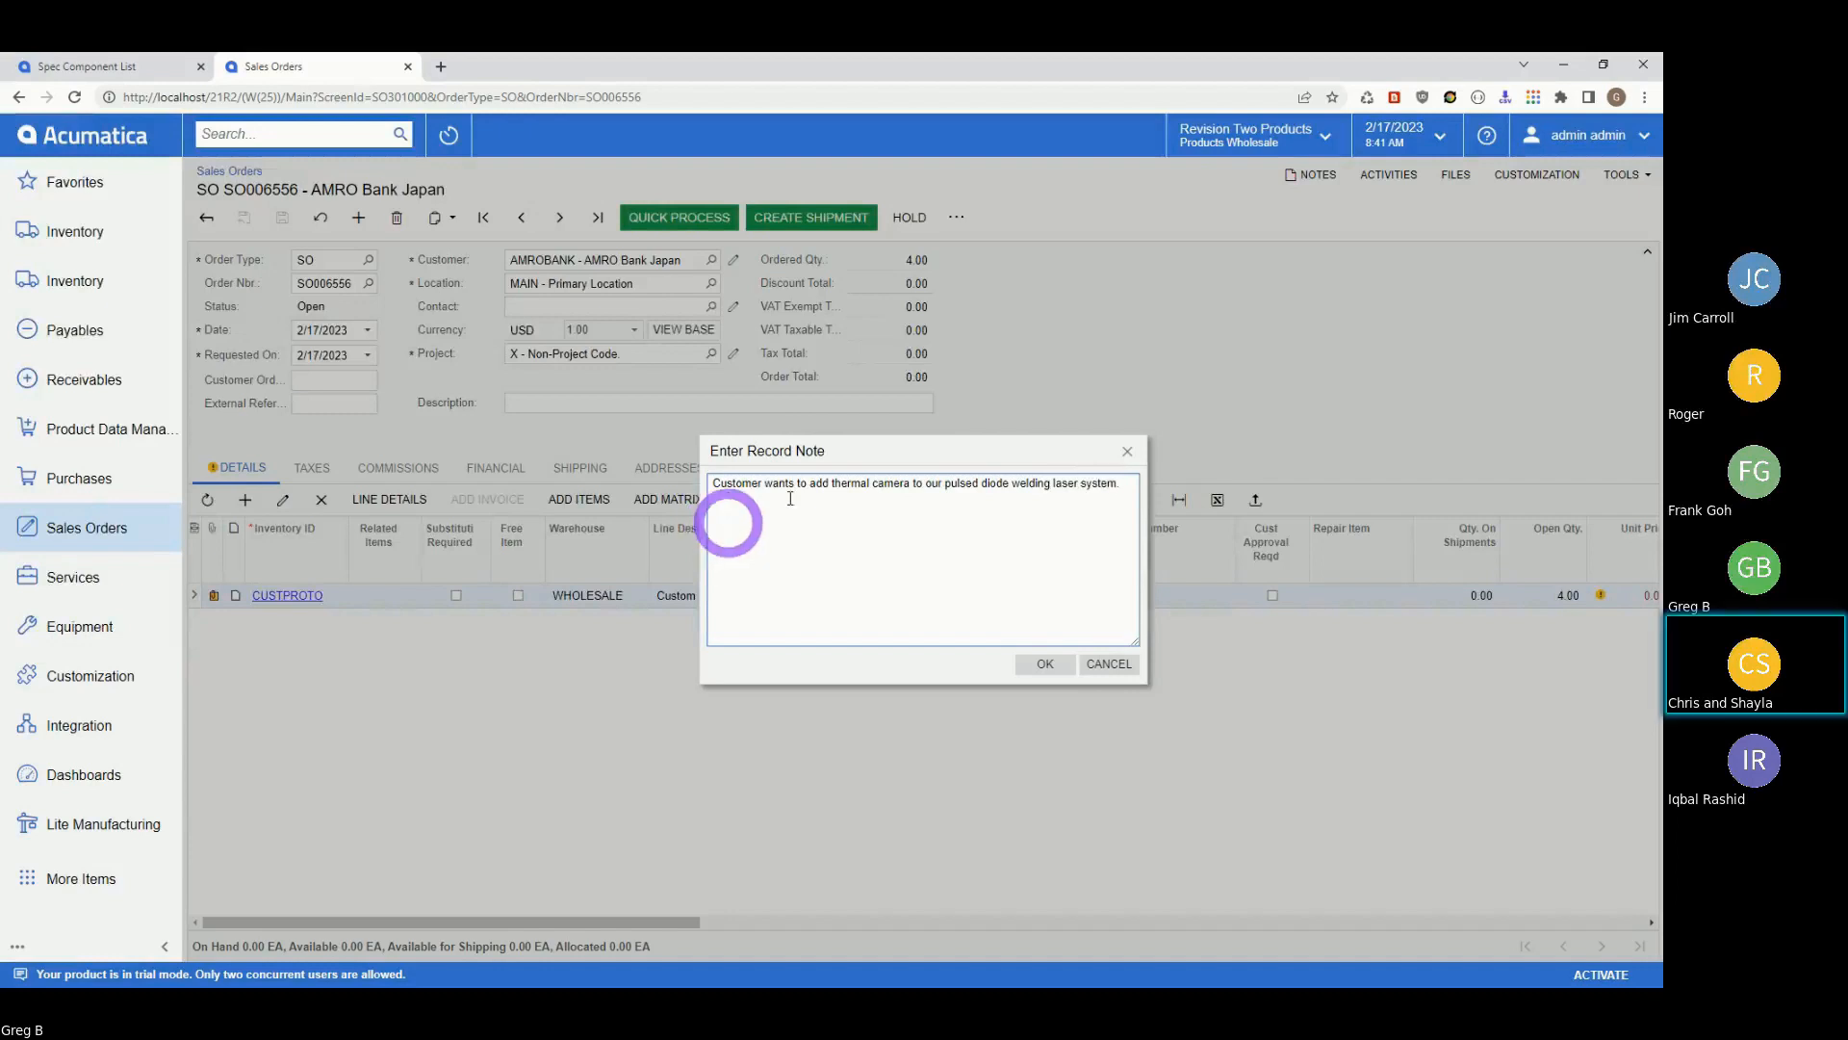
left_click(1046, 664)
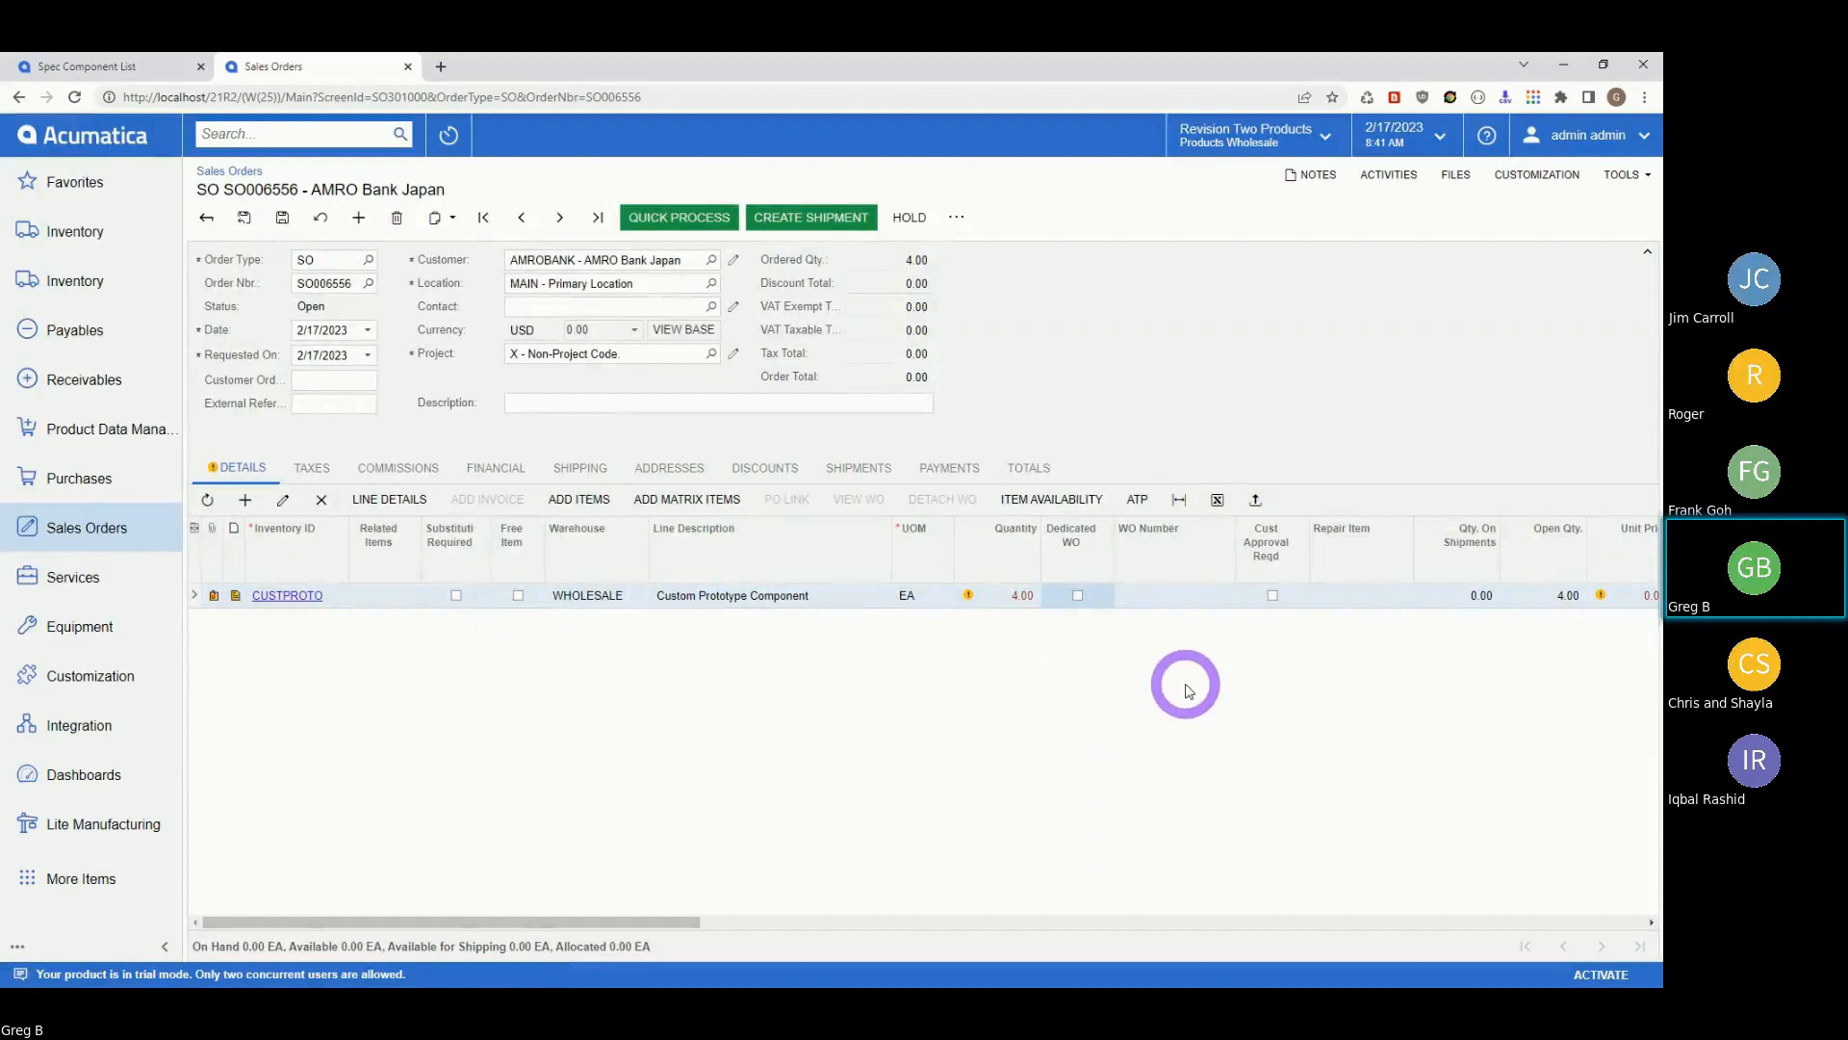
Tick Dedicated WO on the CUSTPROTO line, run Gen Work Orders, and open work order 001183.
left_click(1078, 595)
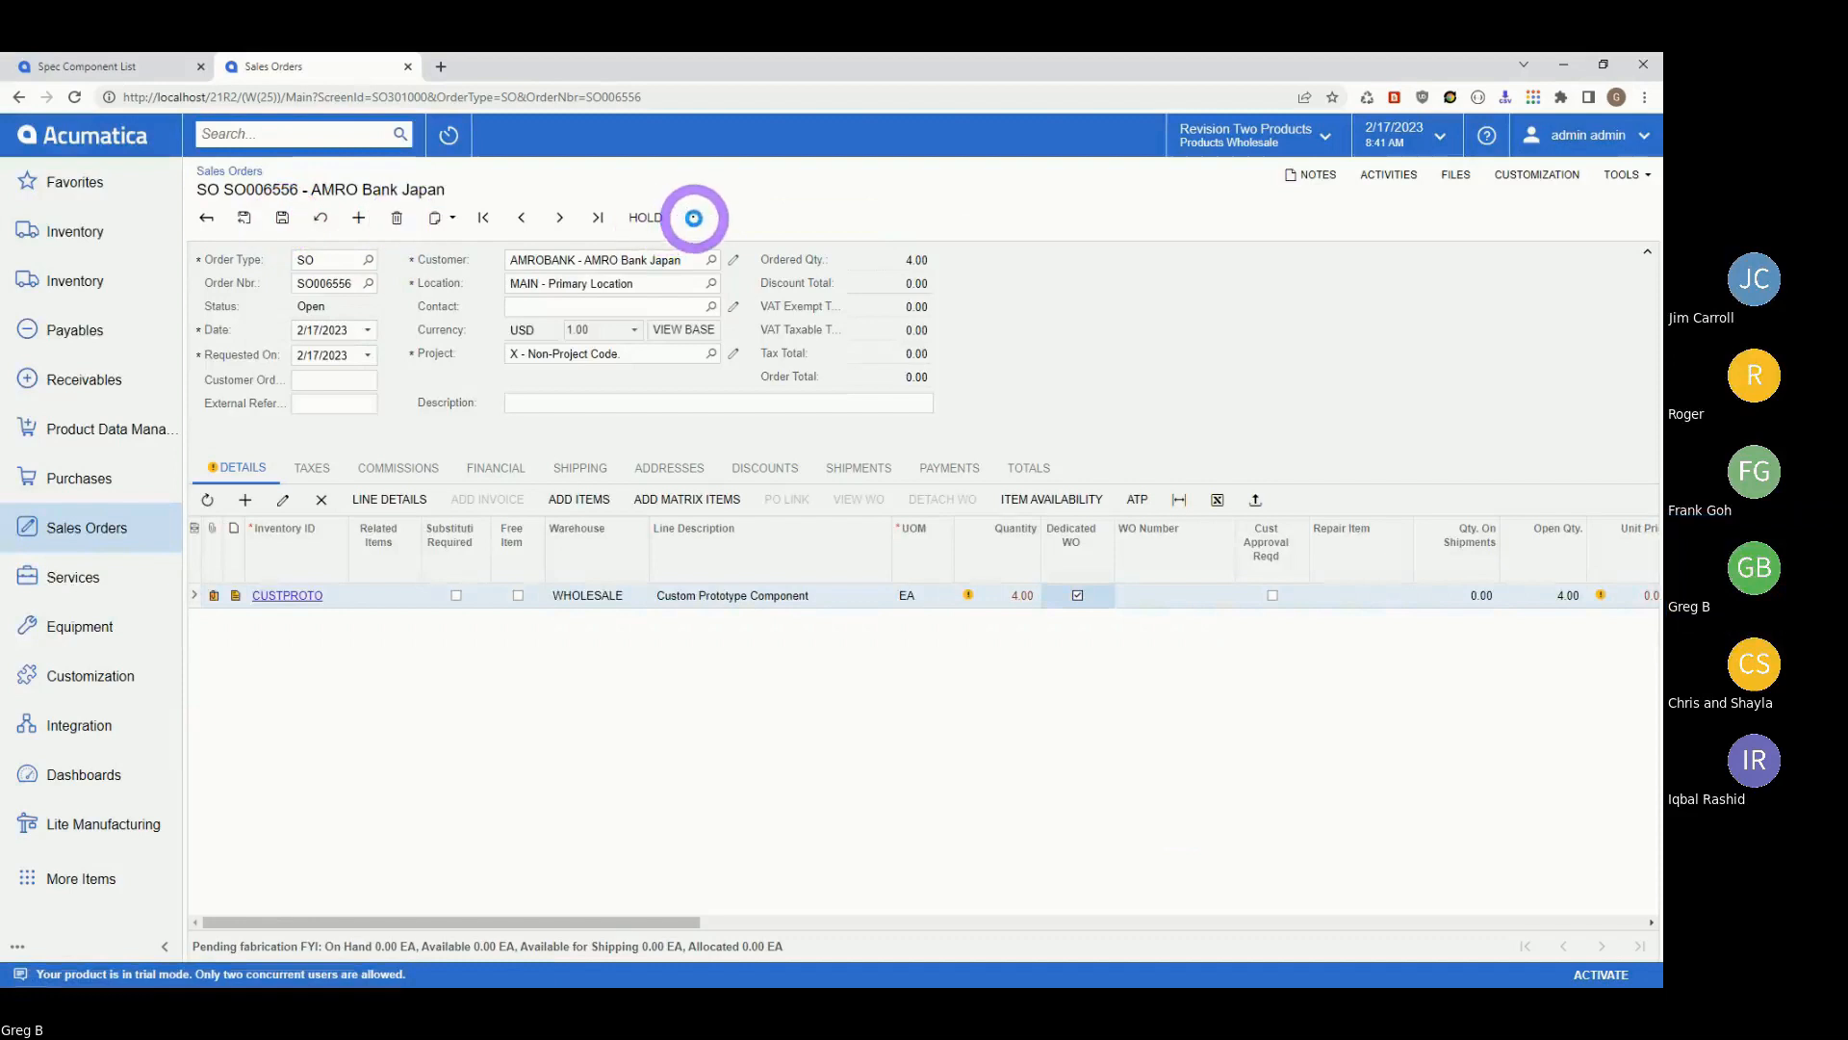
left_click(693, 218)
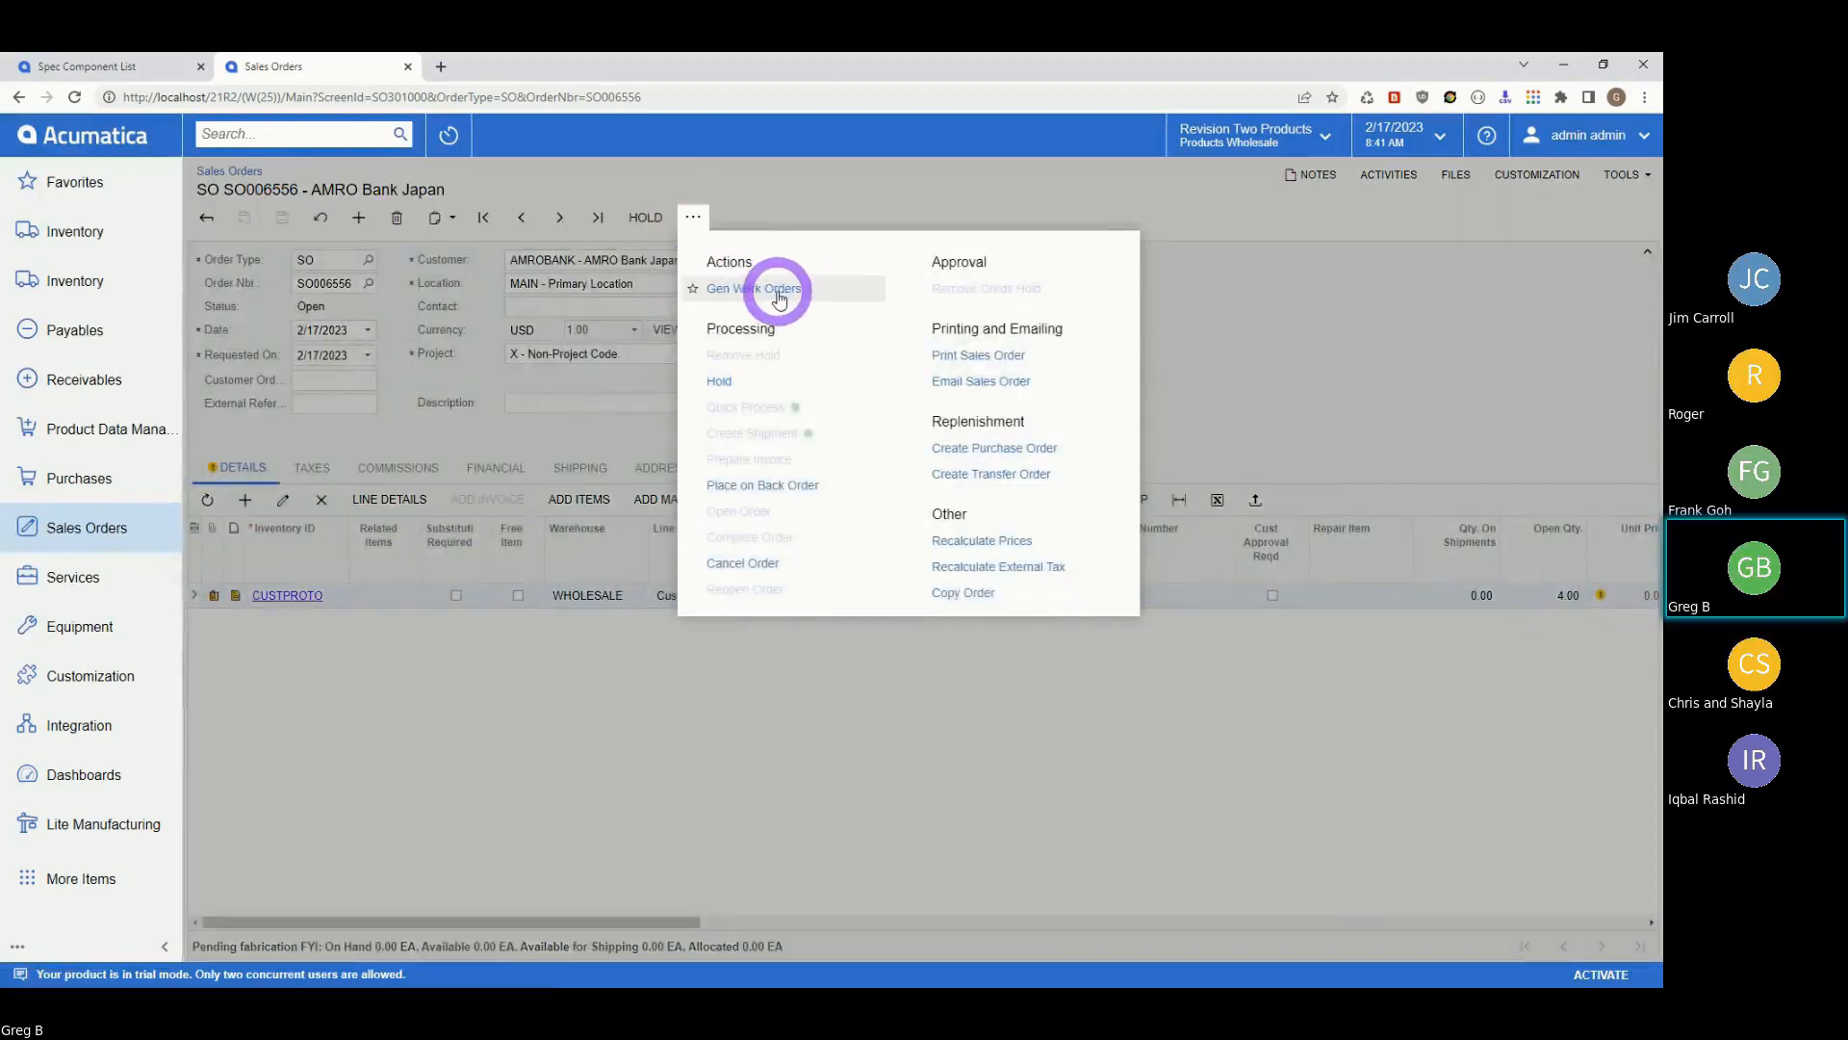
left_click(855, 290)
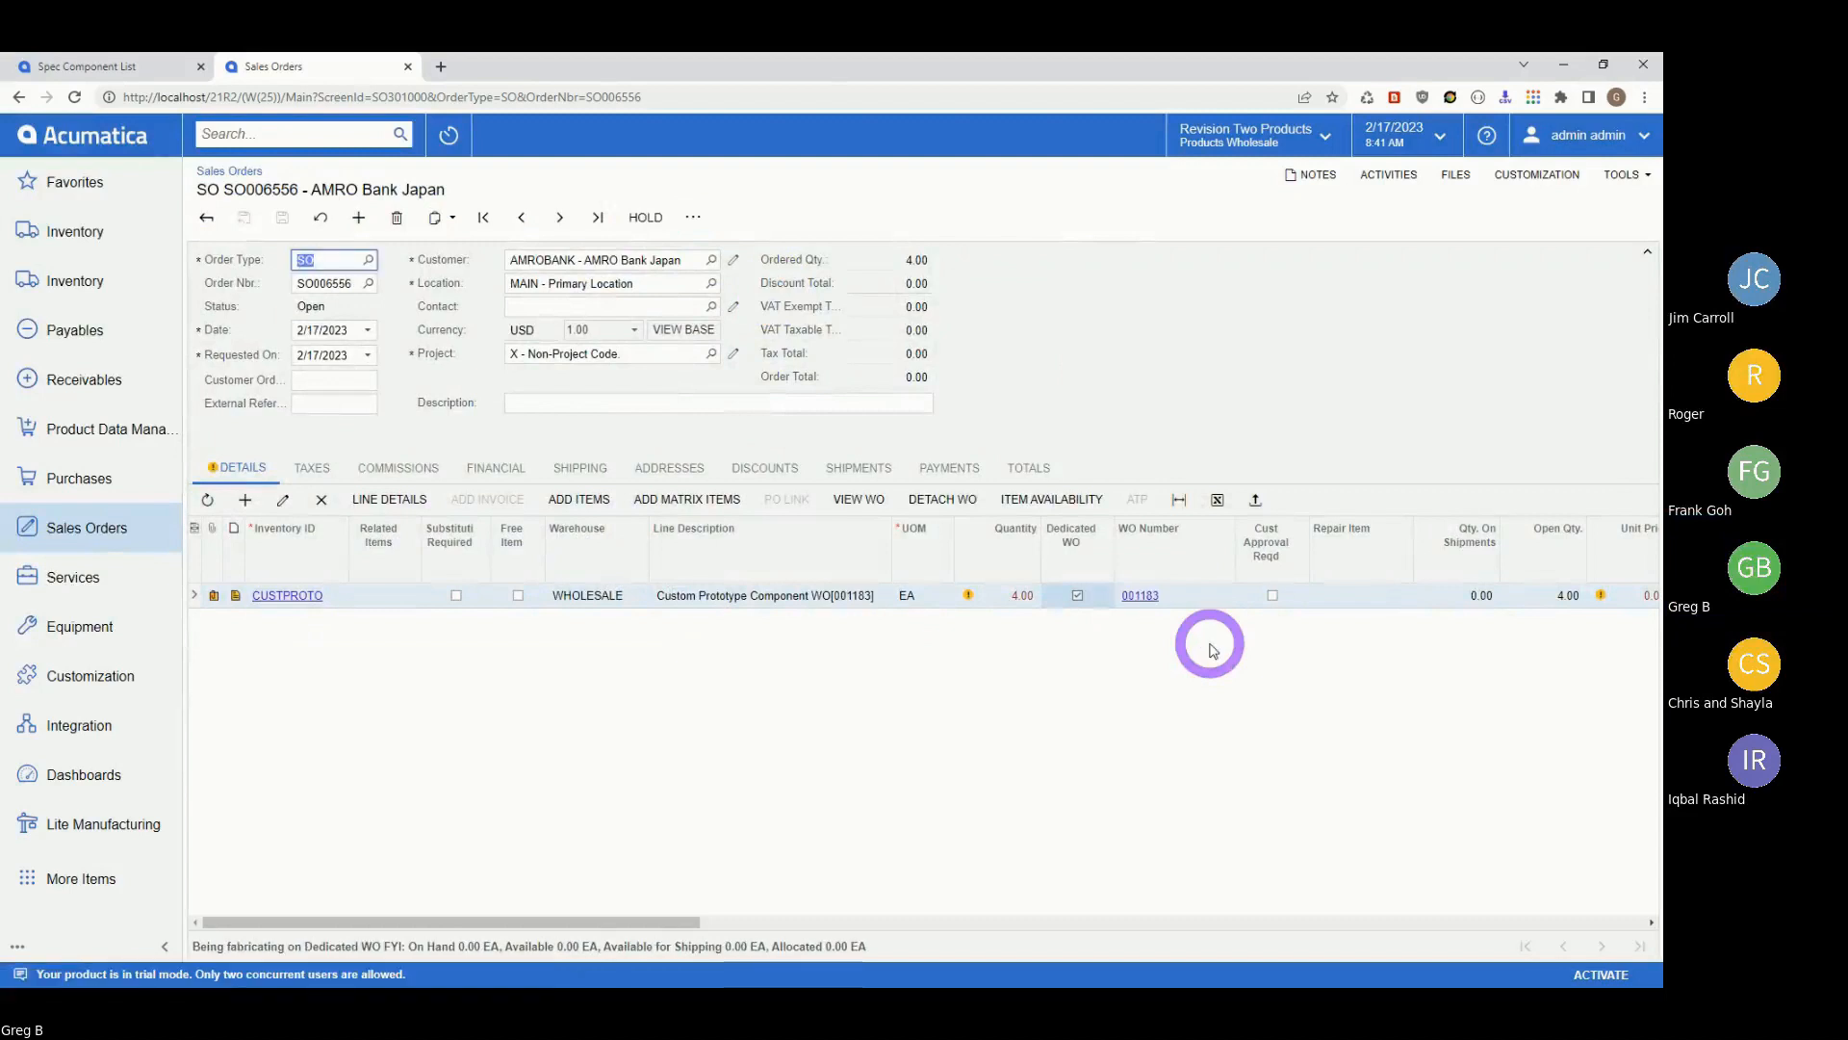
left_click(1141, 595)
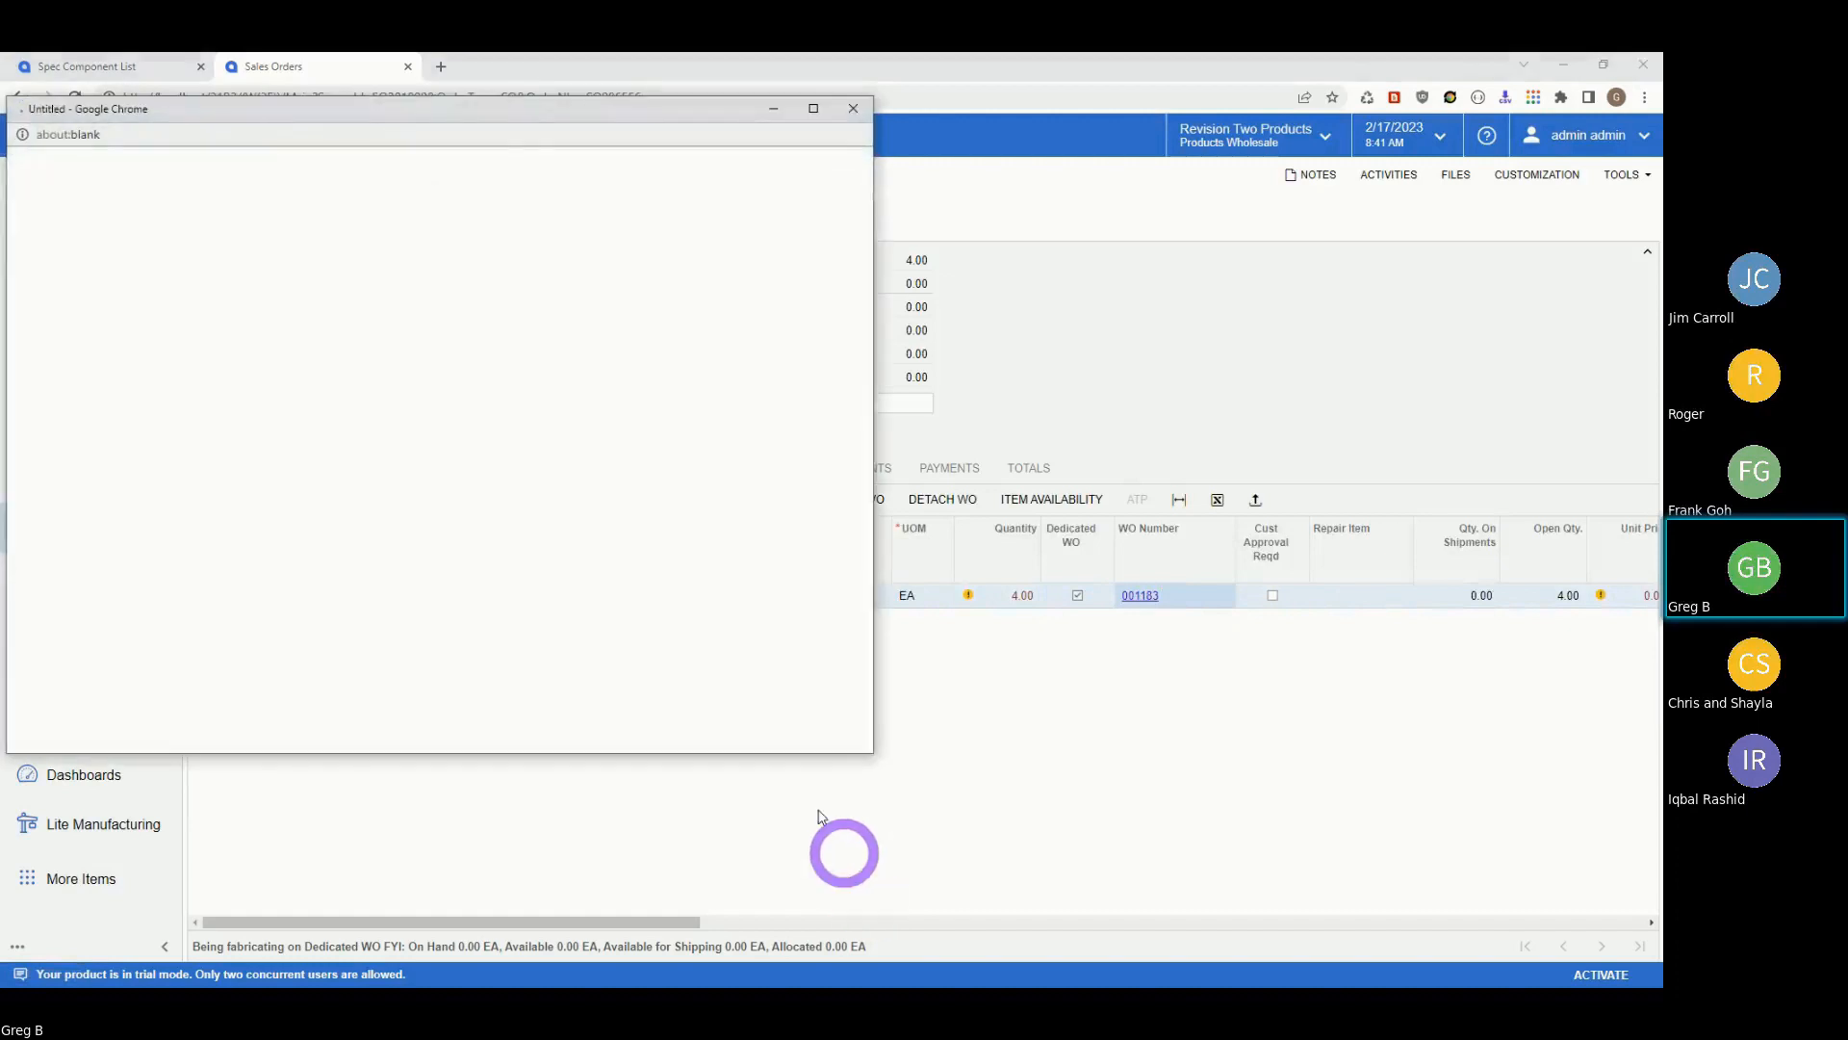
Maximise the work order 001183 window and set its location to SHOPFLOOR (Shop Floor).
double_click(439, 108)
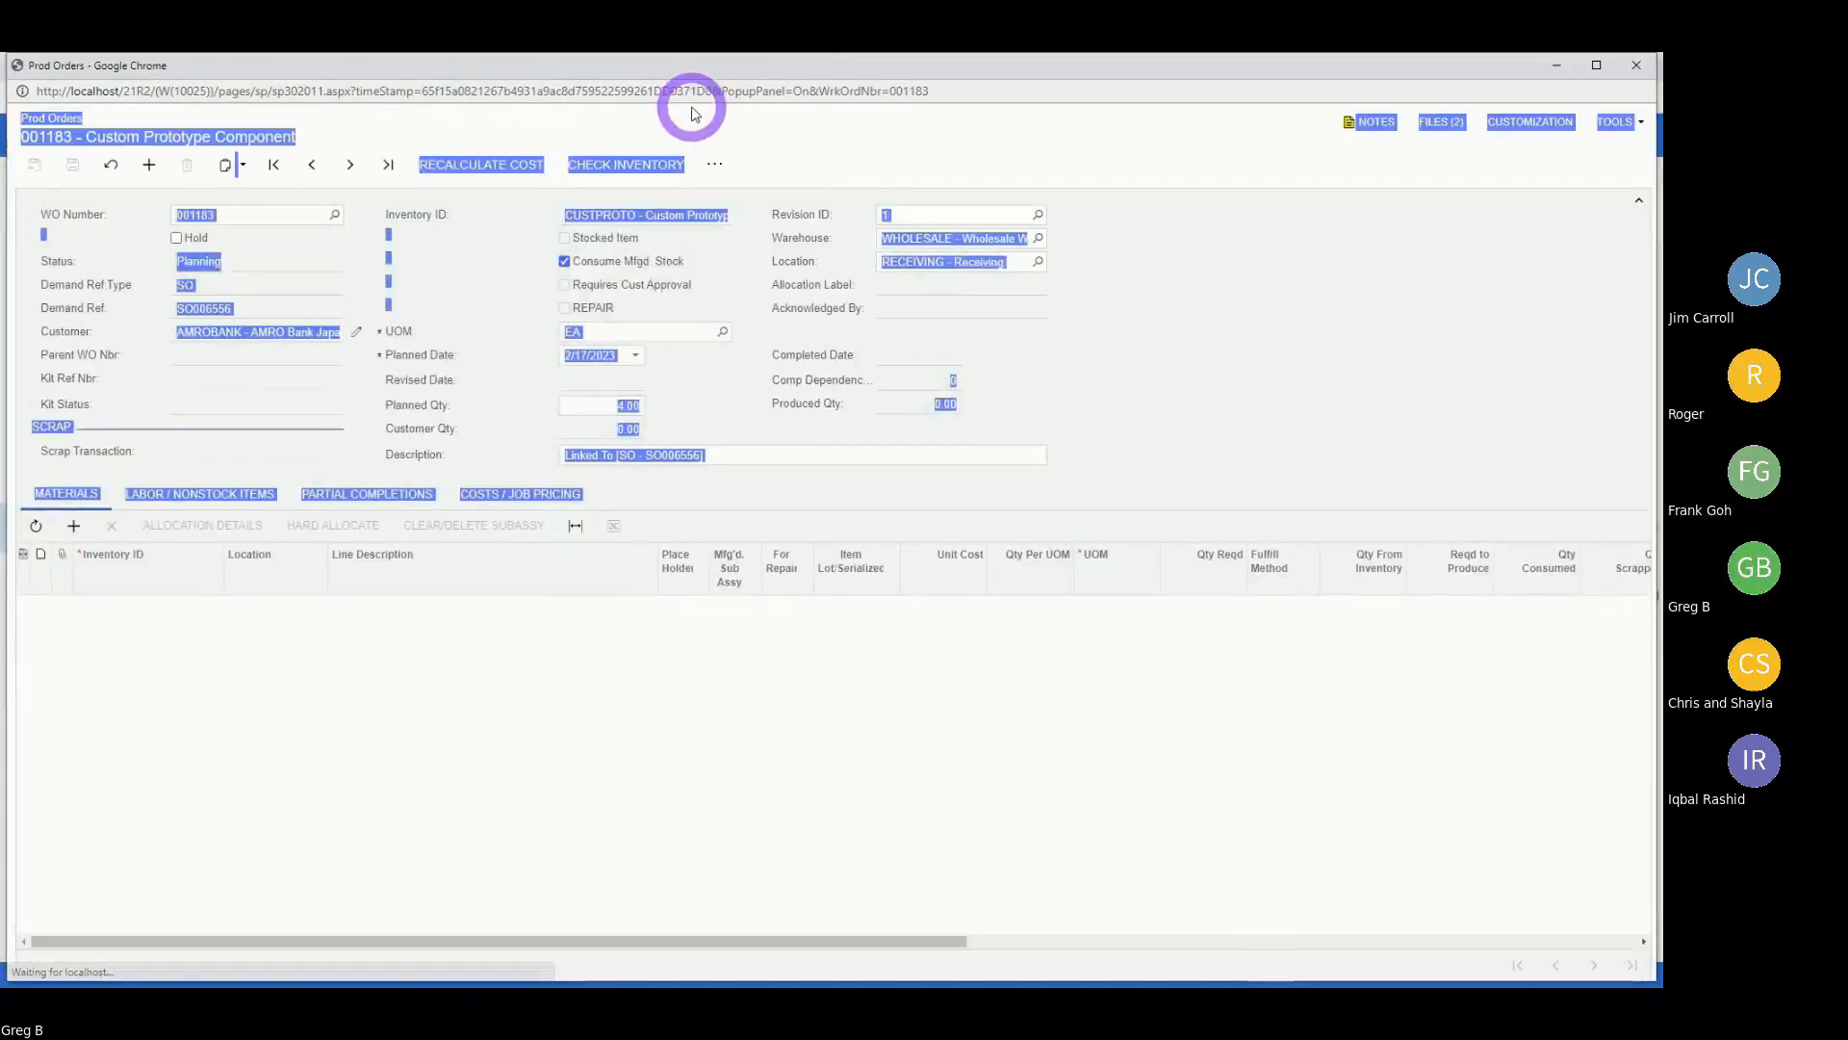
double_click(833, 77)
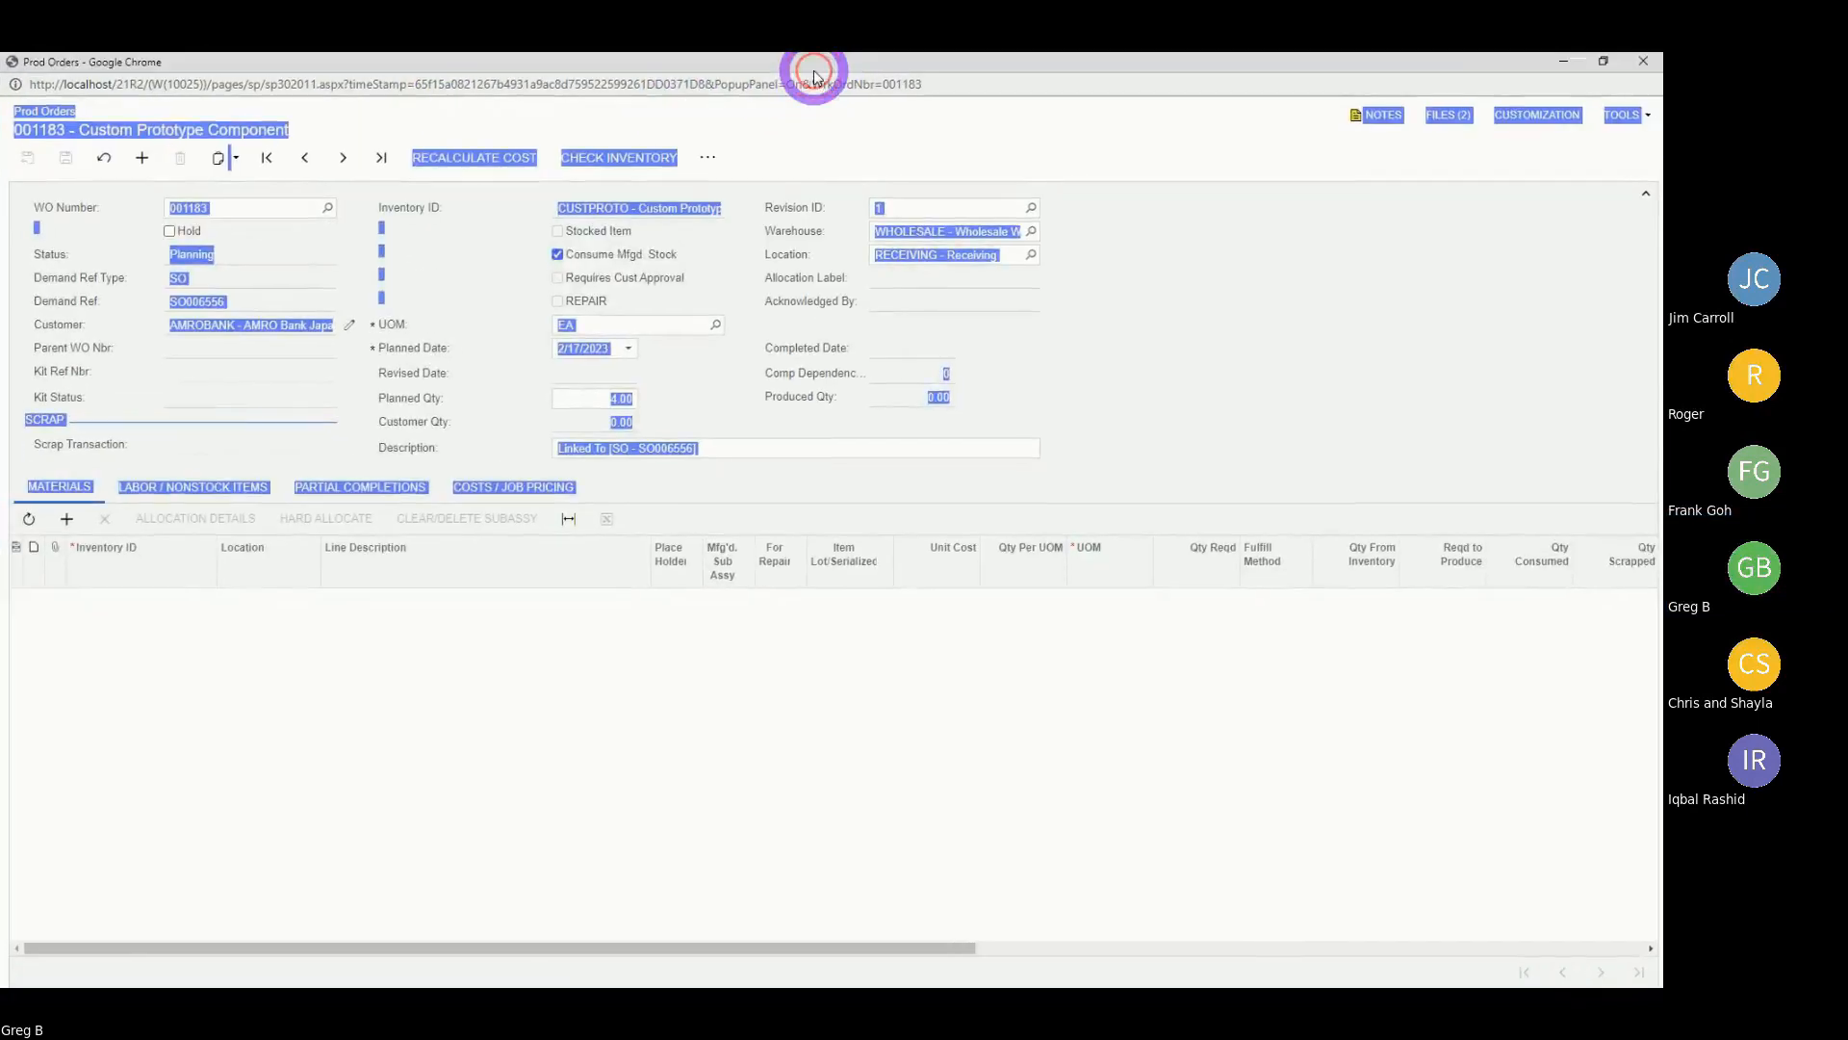
left_click(1256, 452)
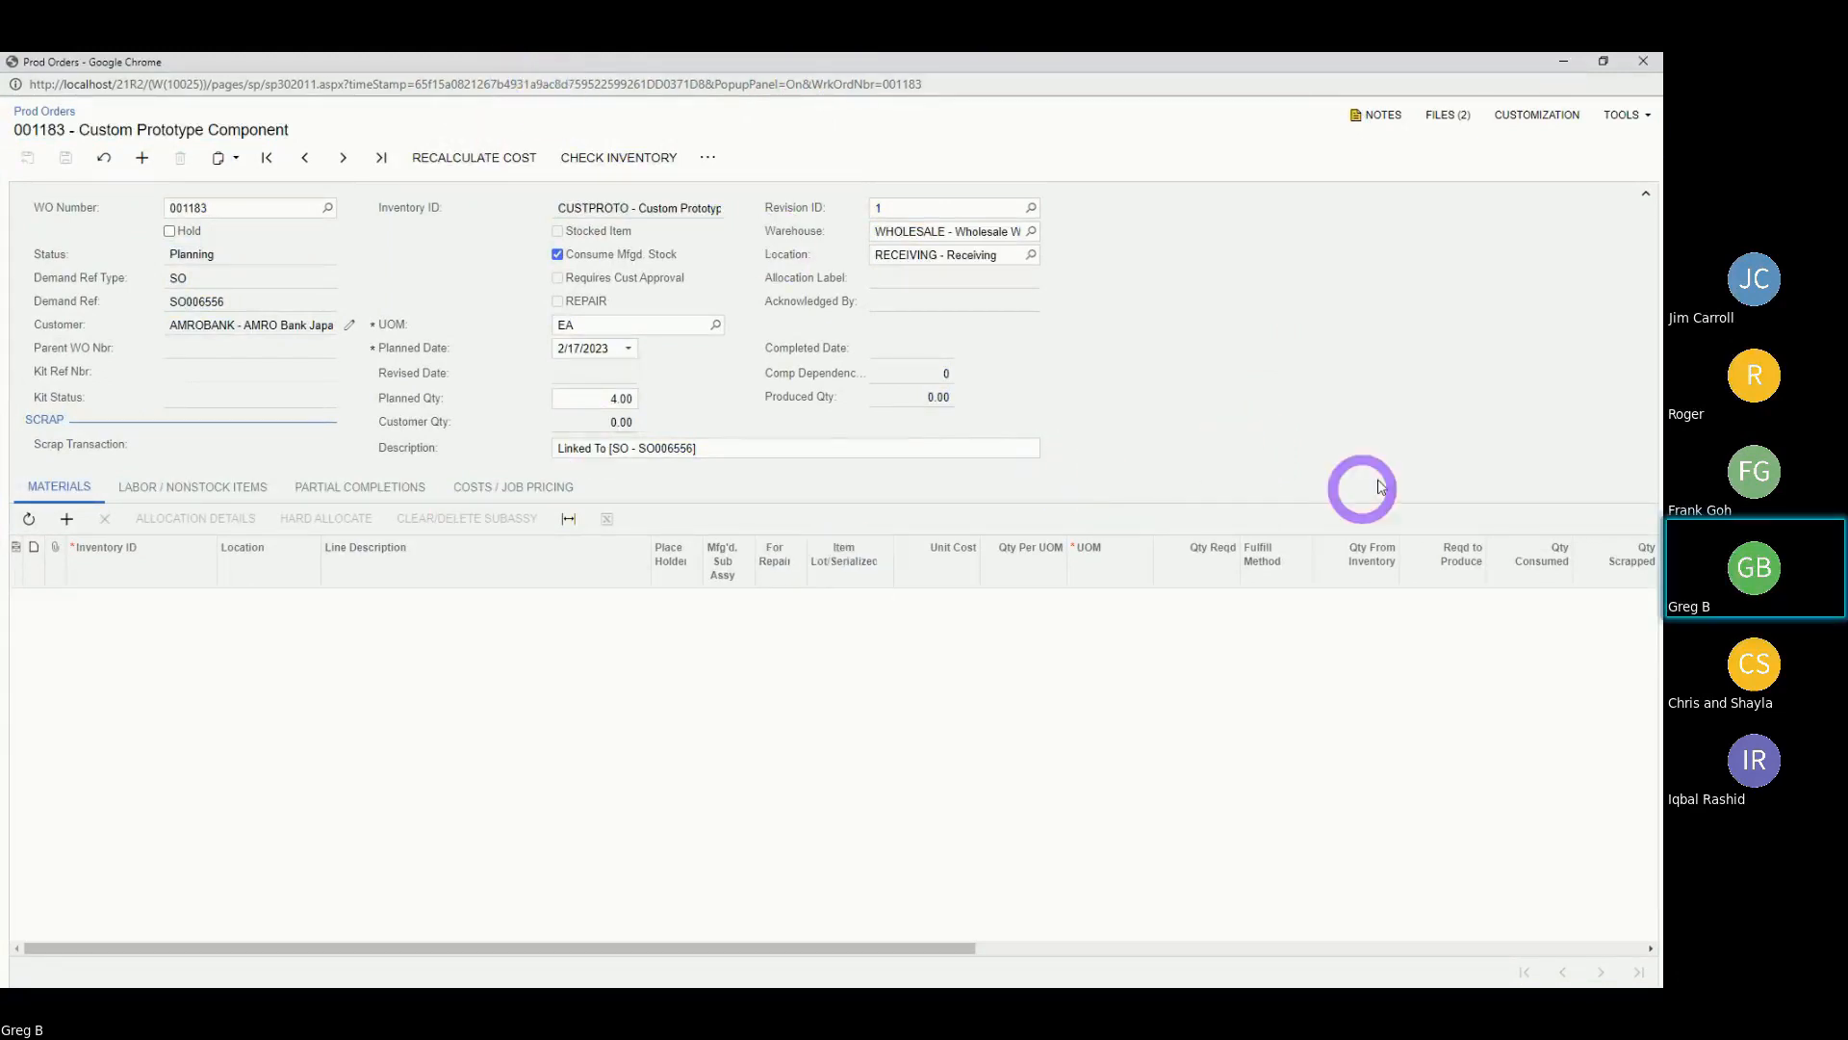
left_click(1028, 254)
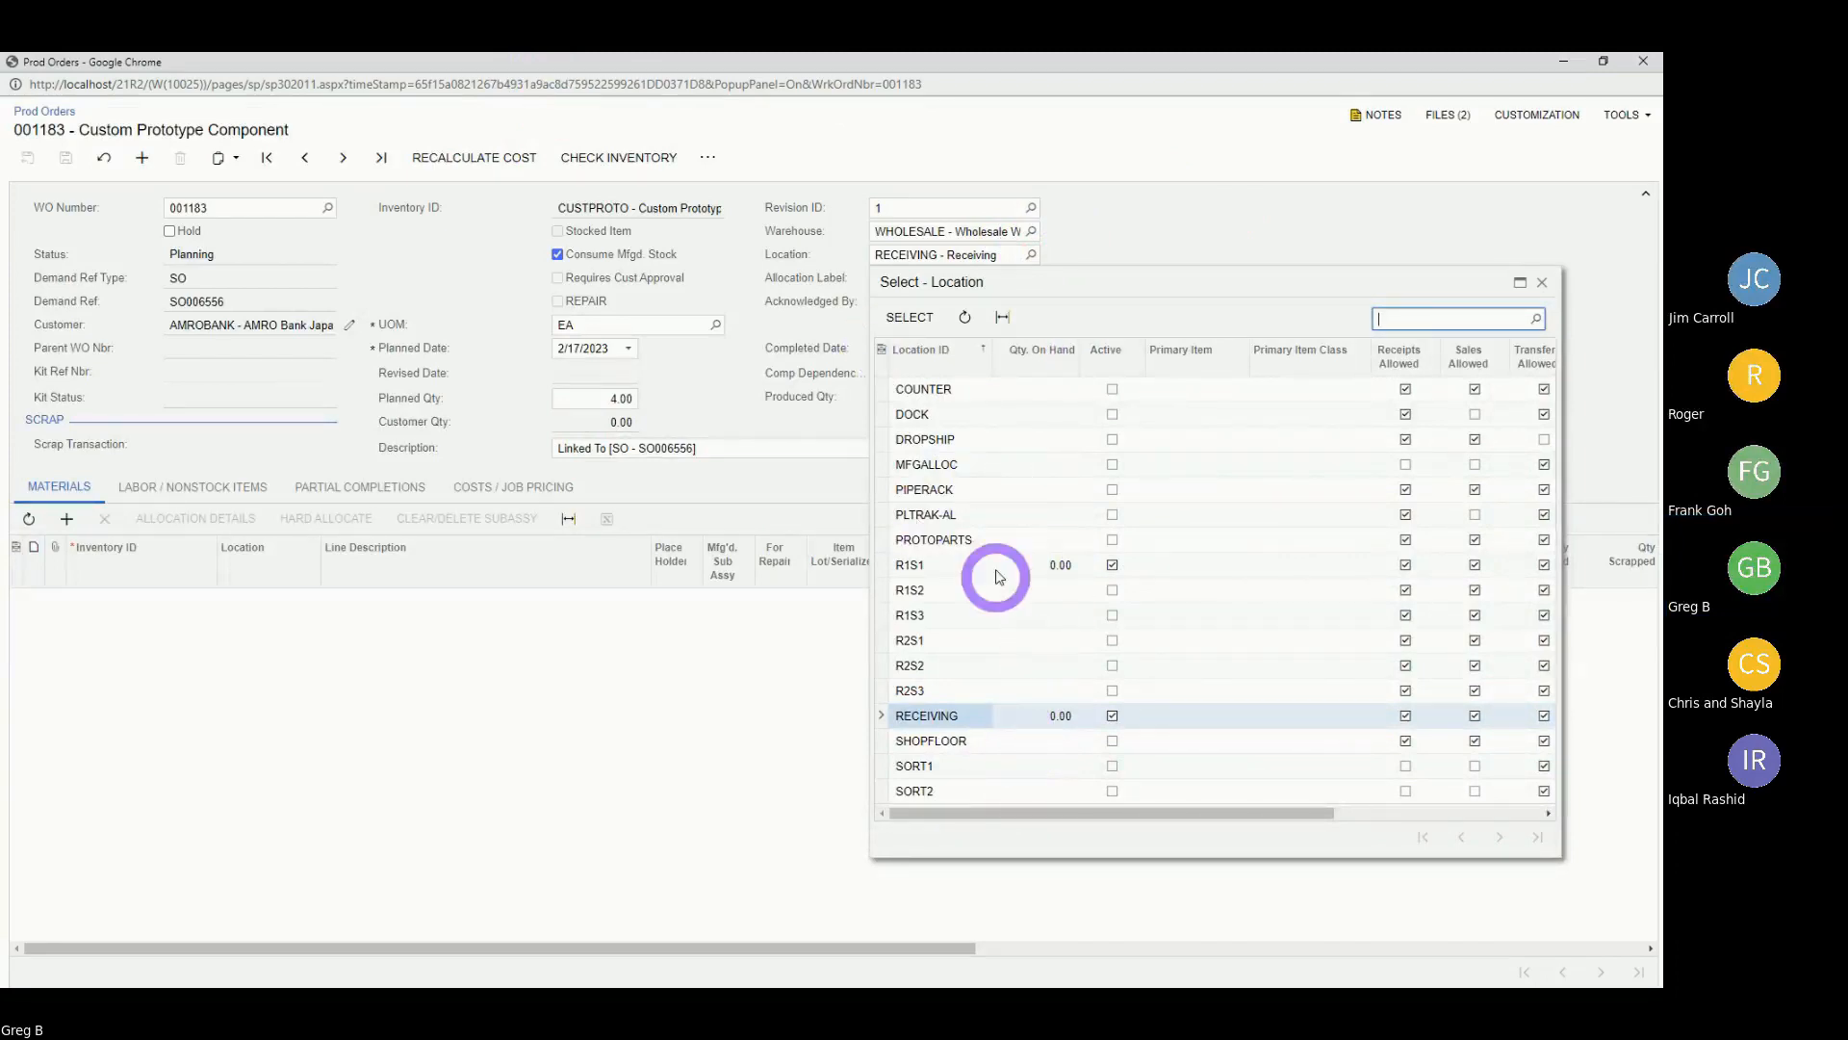
left_click(958, 751)
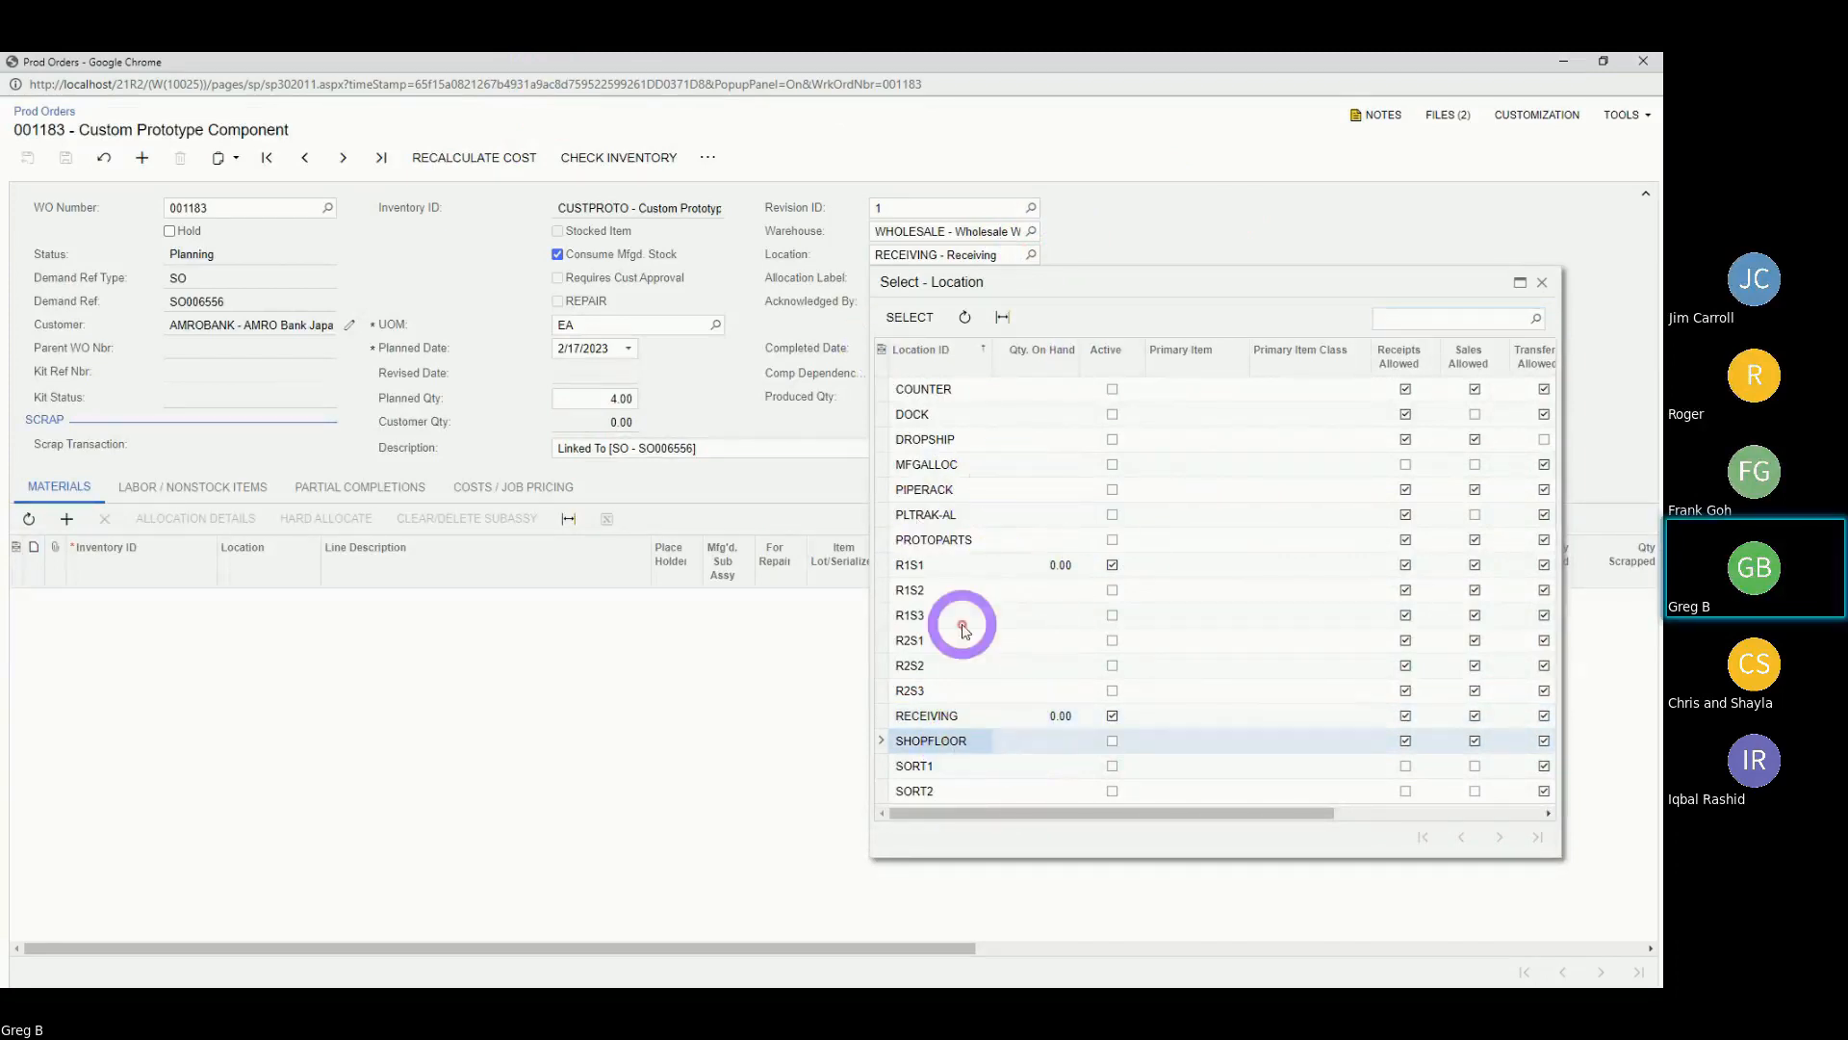
left_click(1114, 740)
left_click(909, 317)
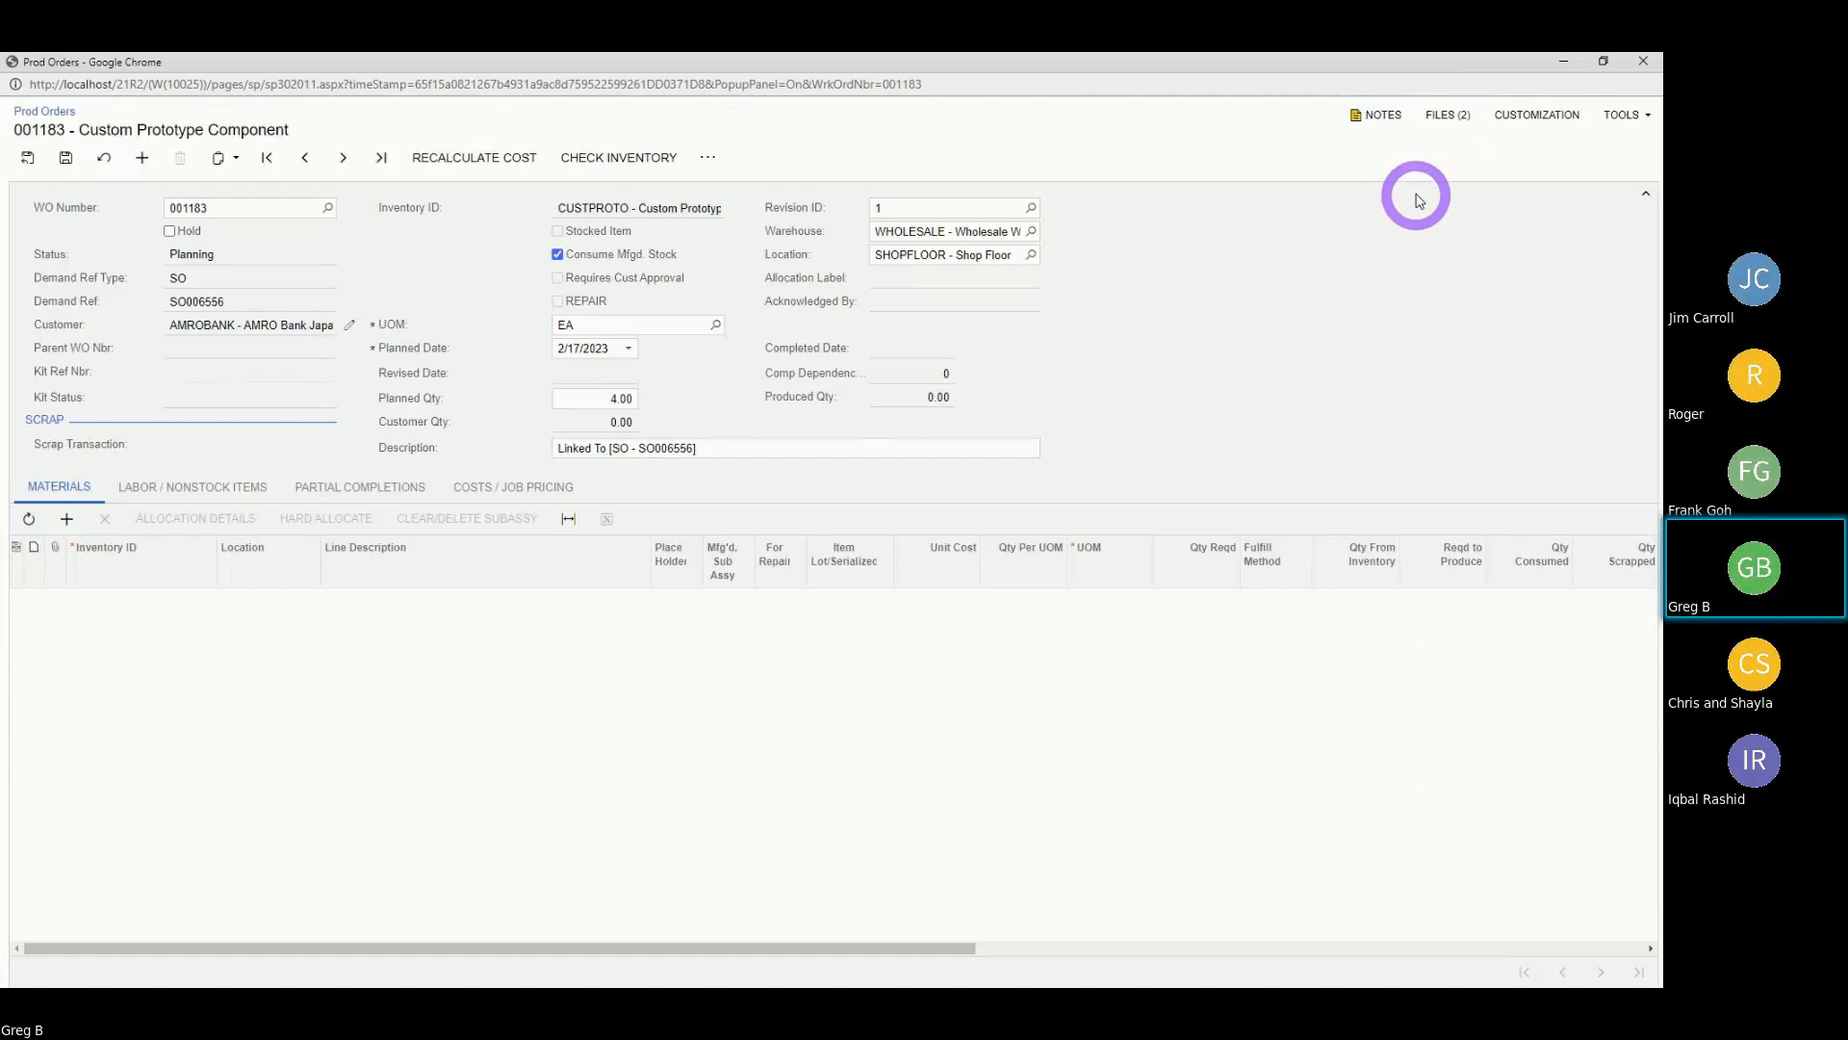
left_click(1448, 119)
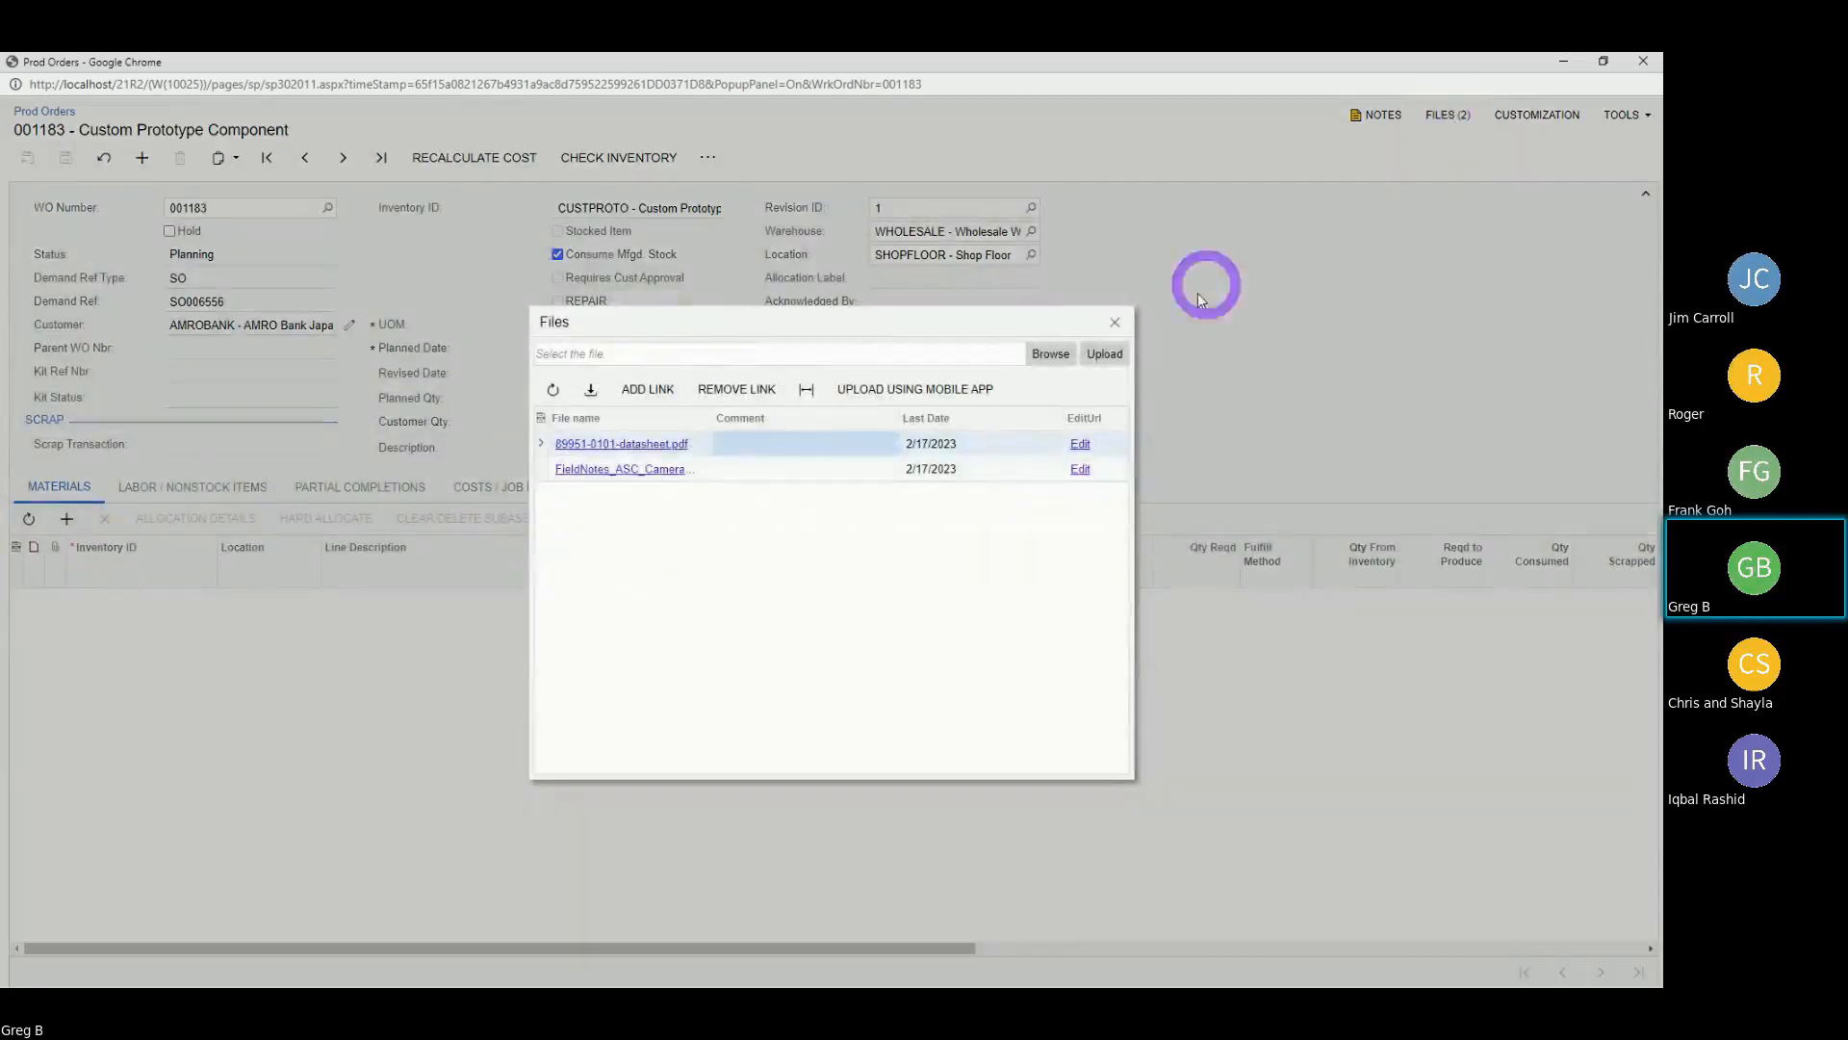
left_click(1115, 321)
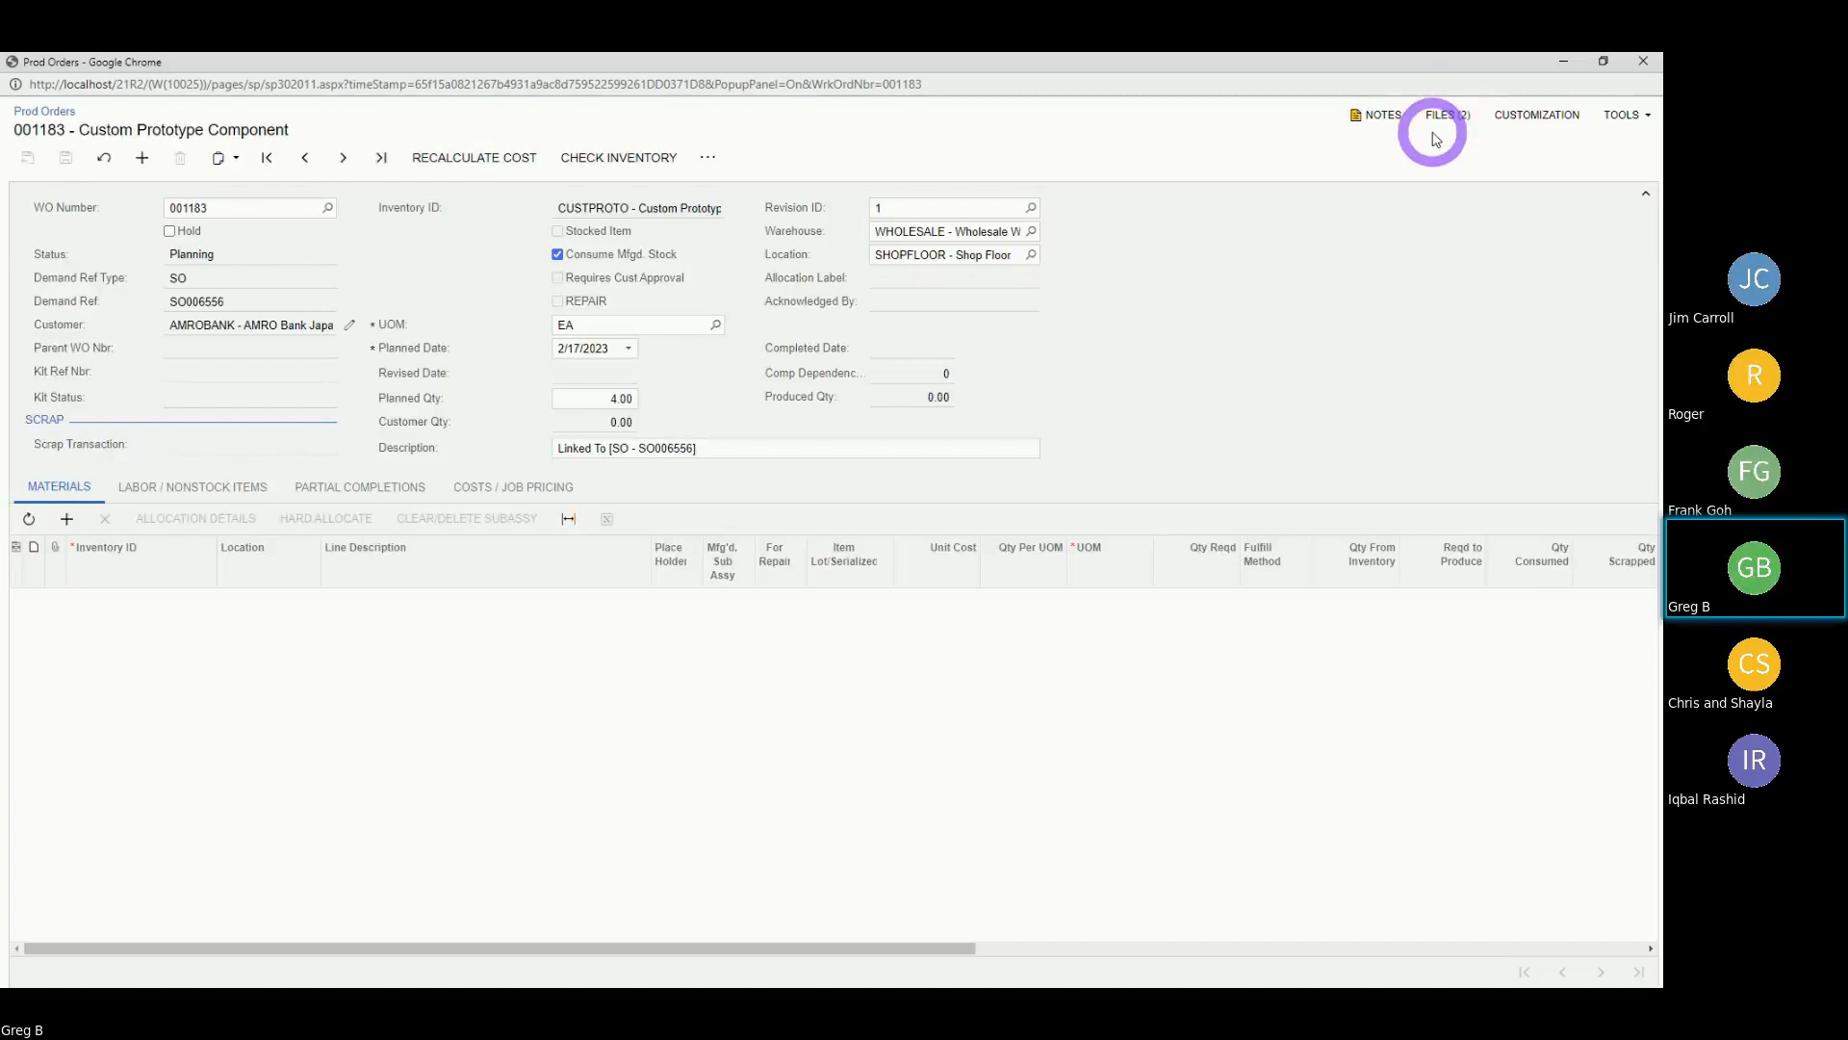
Add a PH-ELEC material line and edit its description for the FLIR A50/A70 camera.
left_click(67, 520)
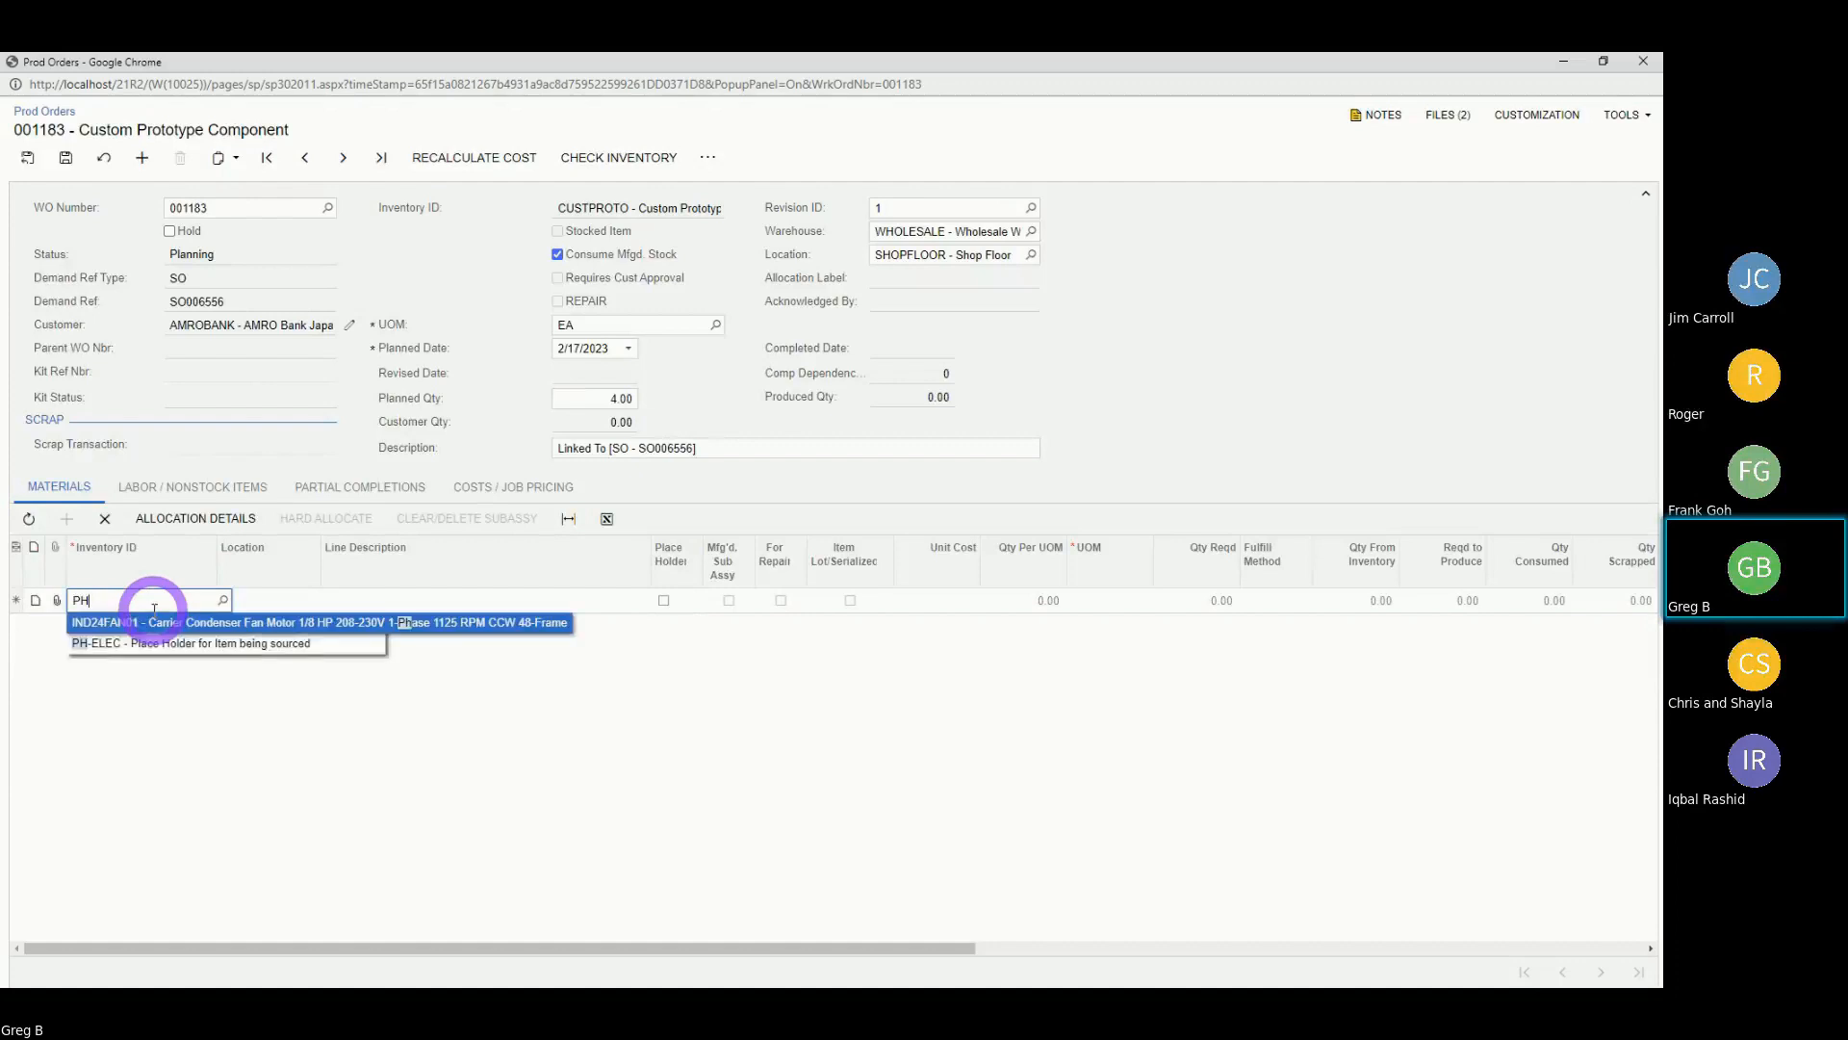
left_click(149, 643)
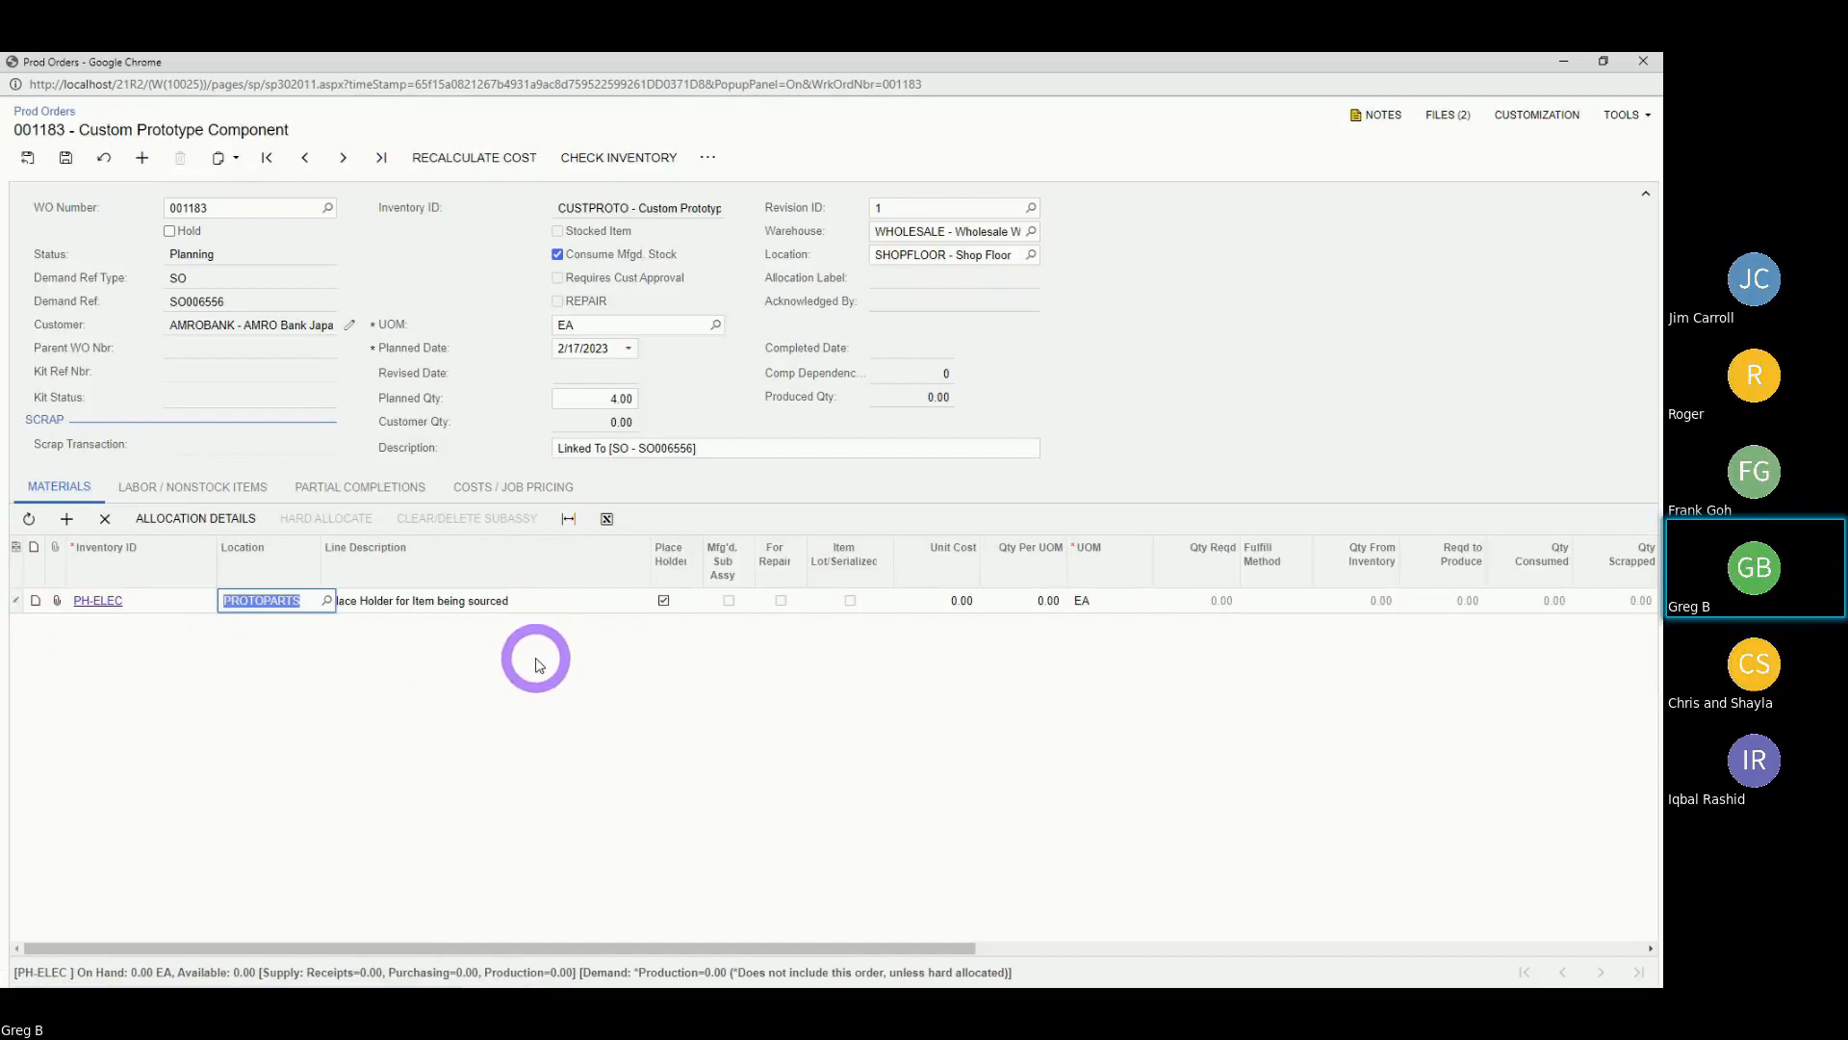
left_click(516, 600)
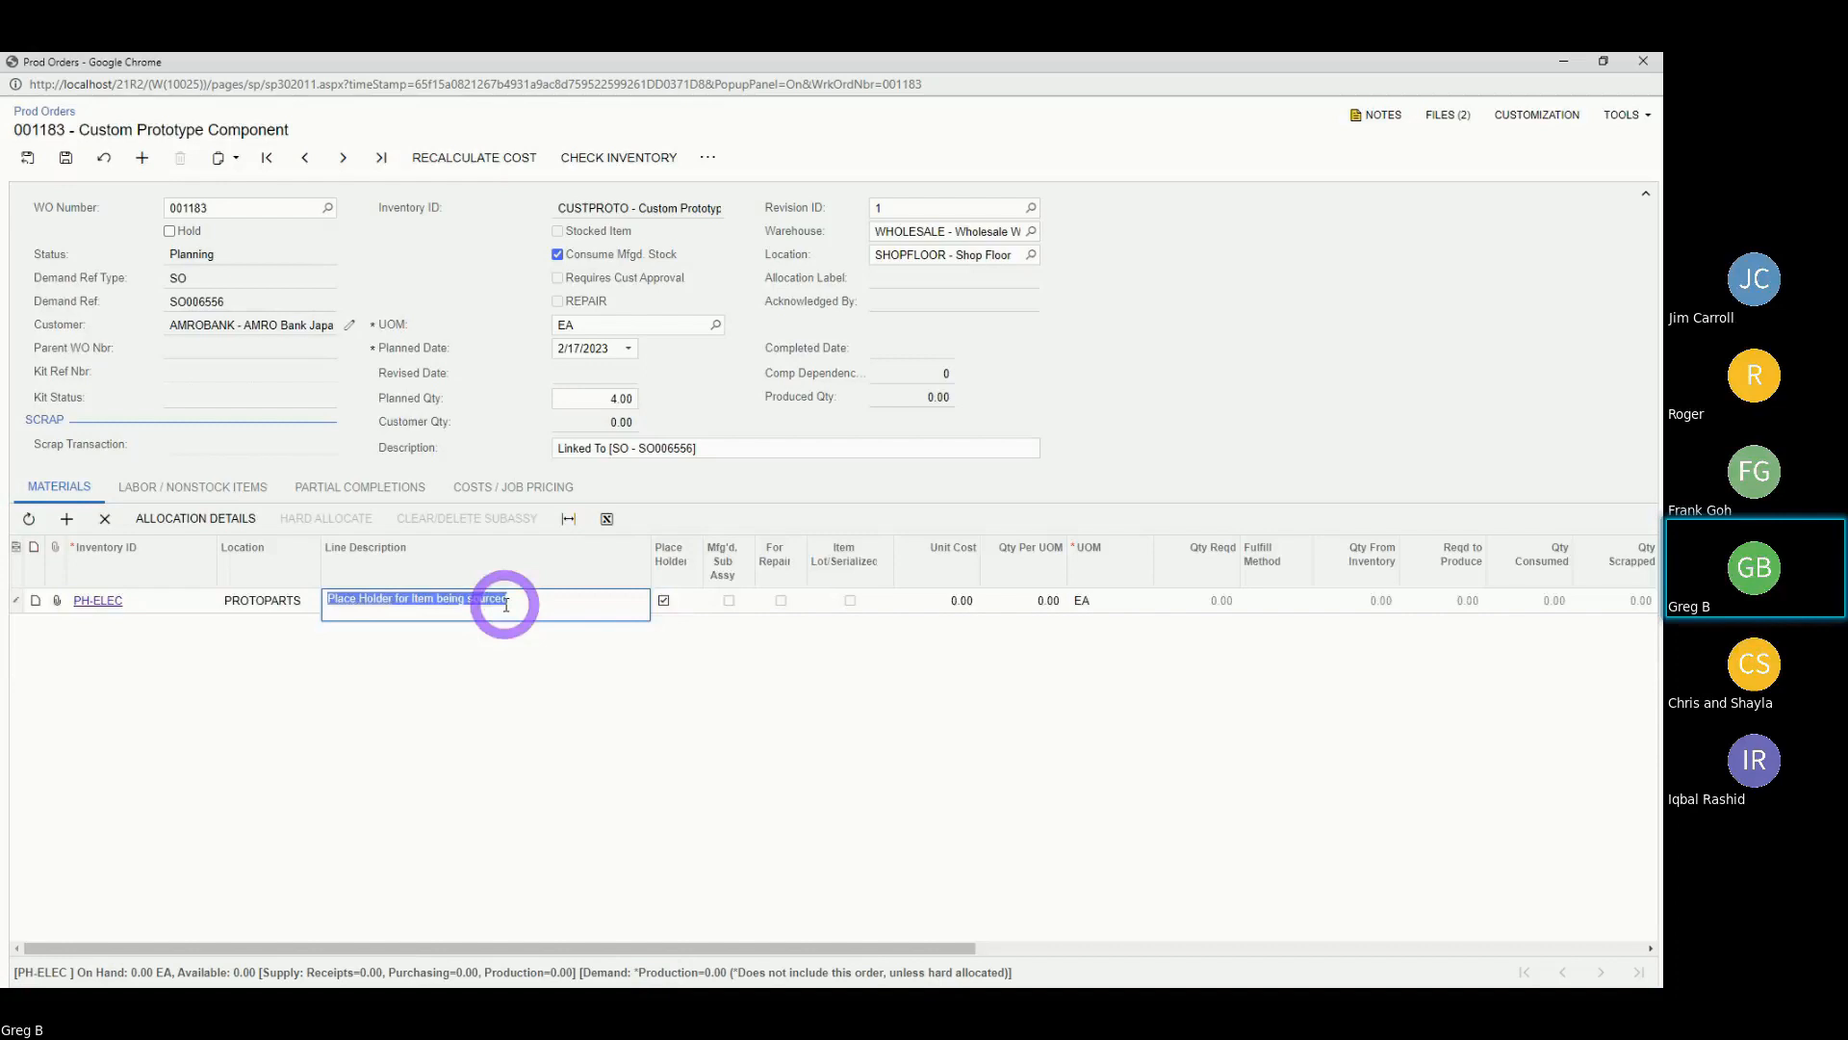
type("FLIR A50/A70, see attache")
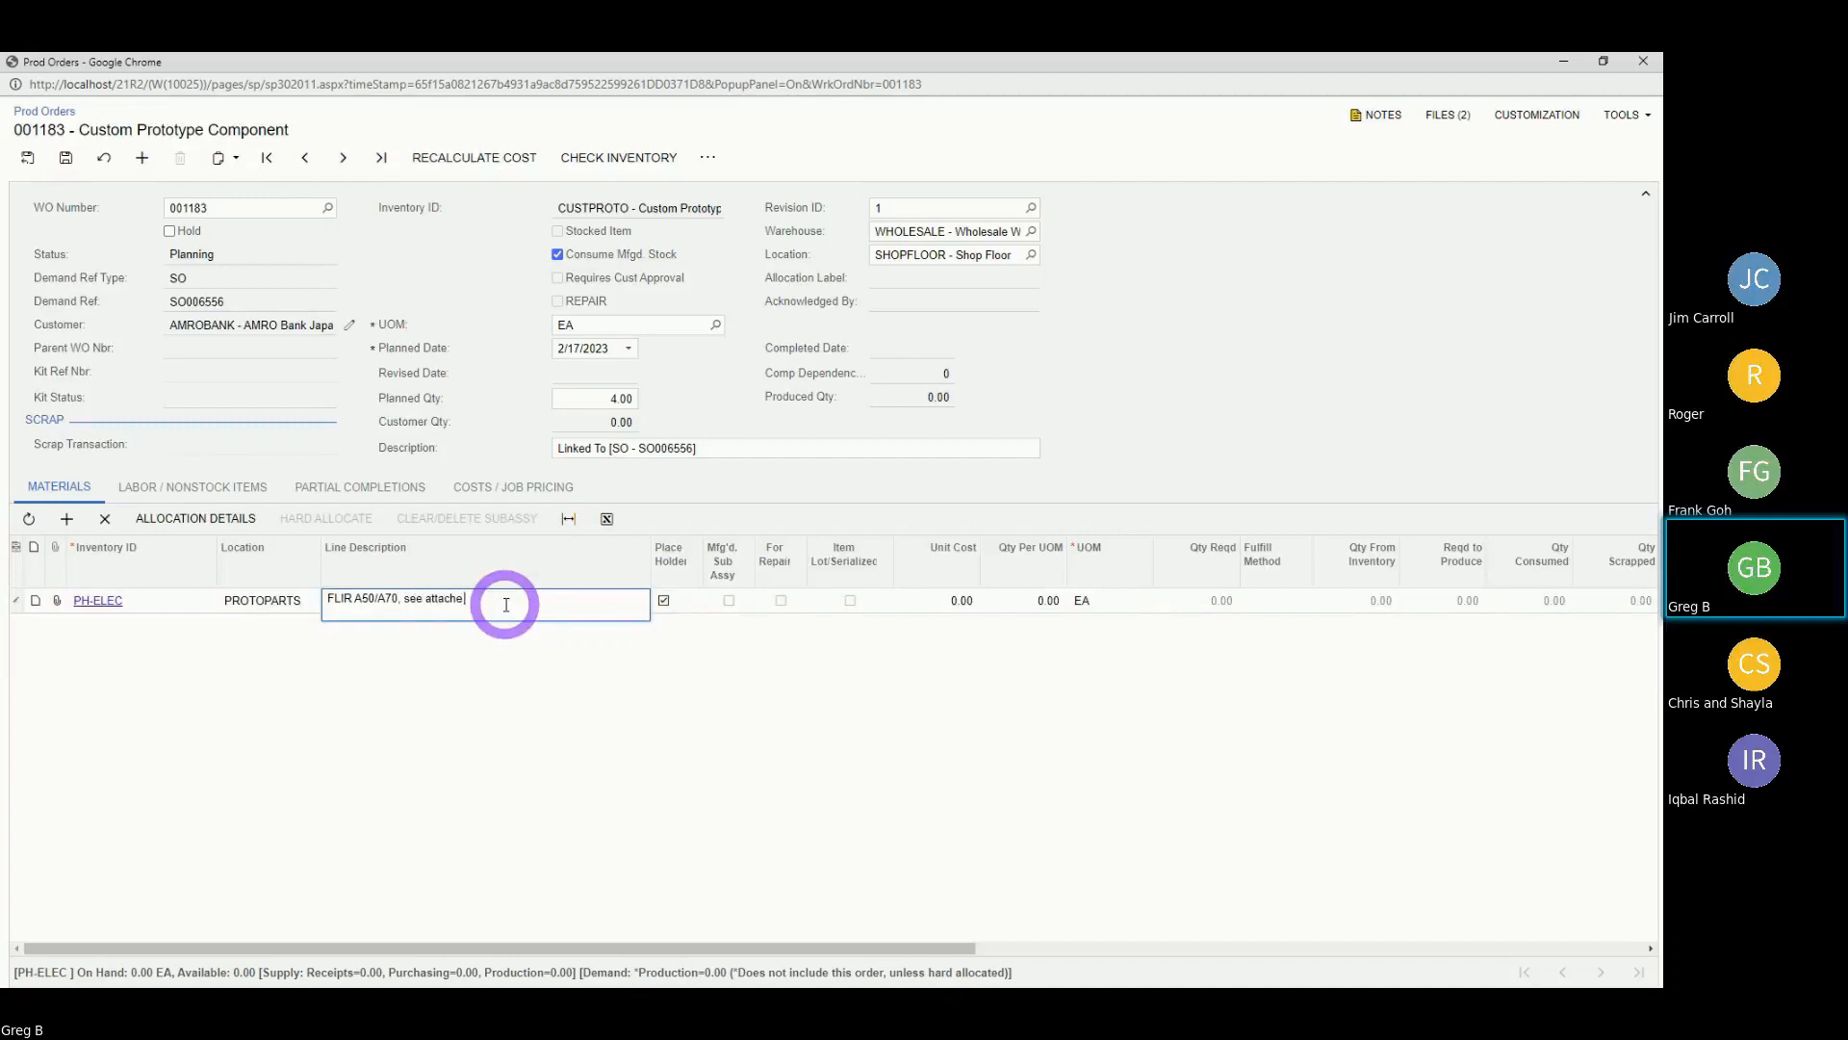
type("atasheet")
key("Tab")
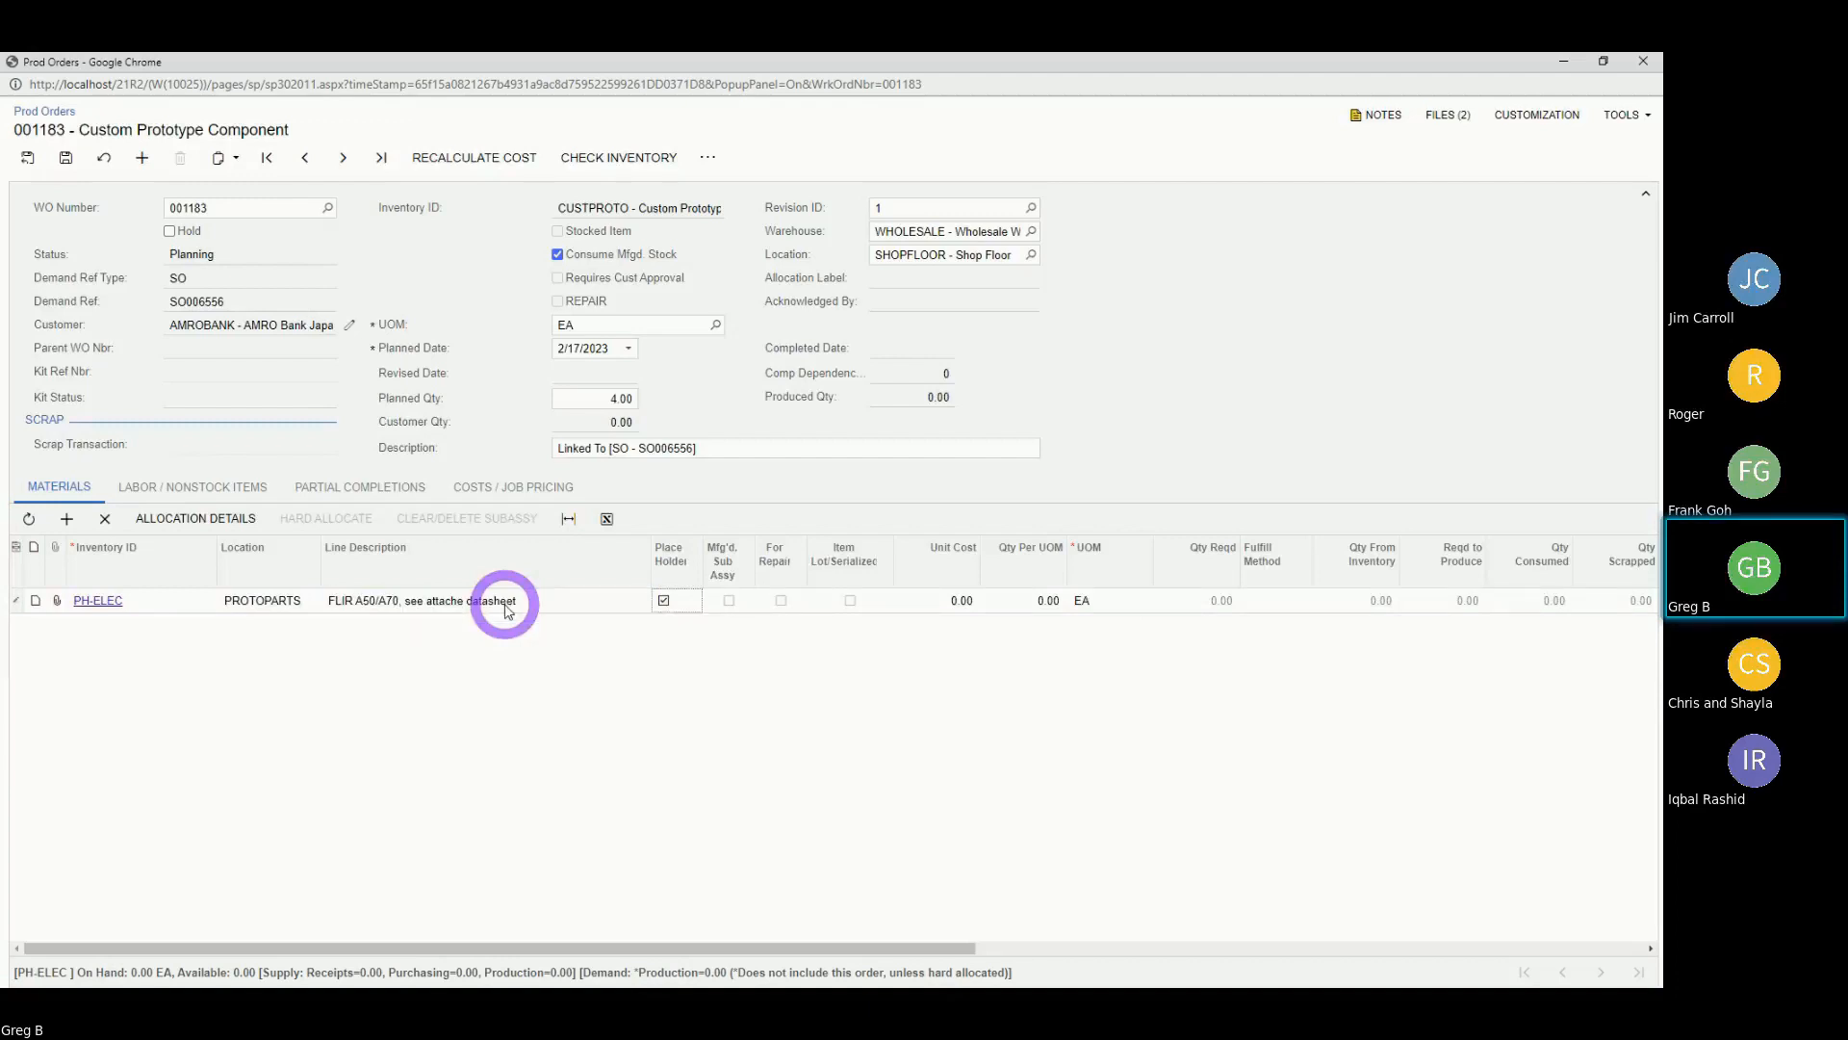
Set the PH-ELEC line's unit cost to 9,300.00 and quantity per unit to 1, then check planned costs.
key("Tab")
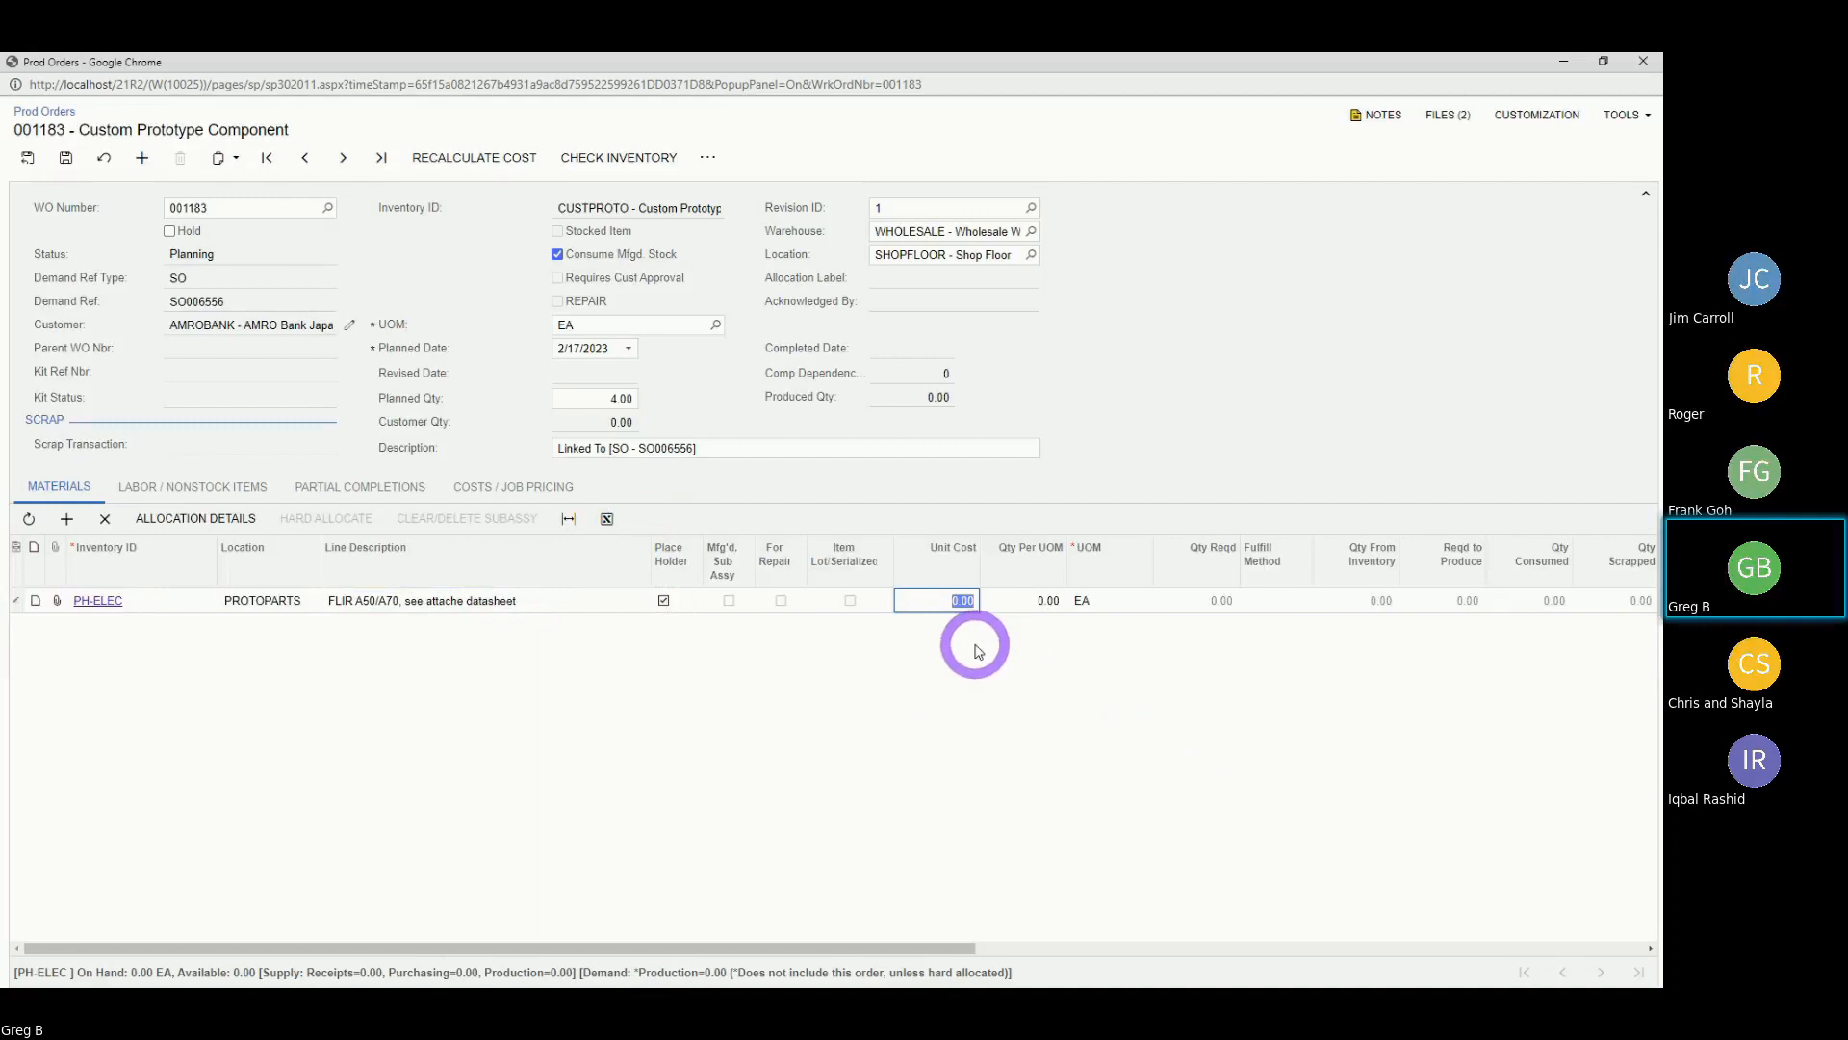
key("Tab")
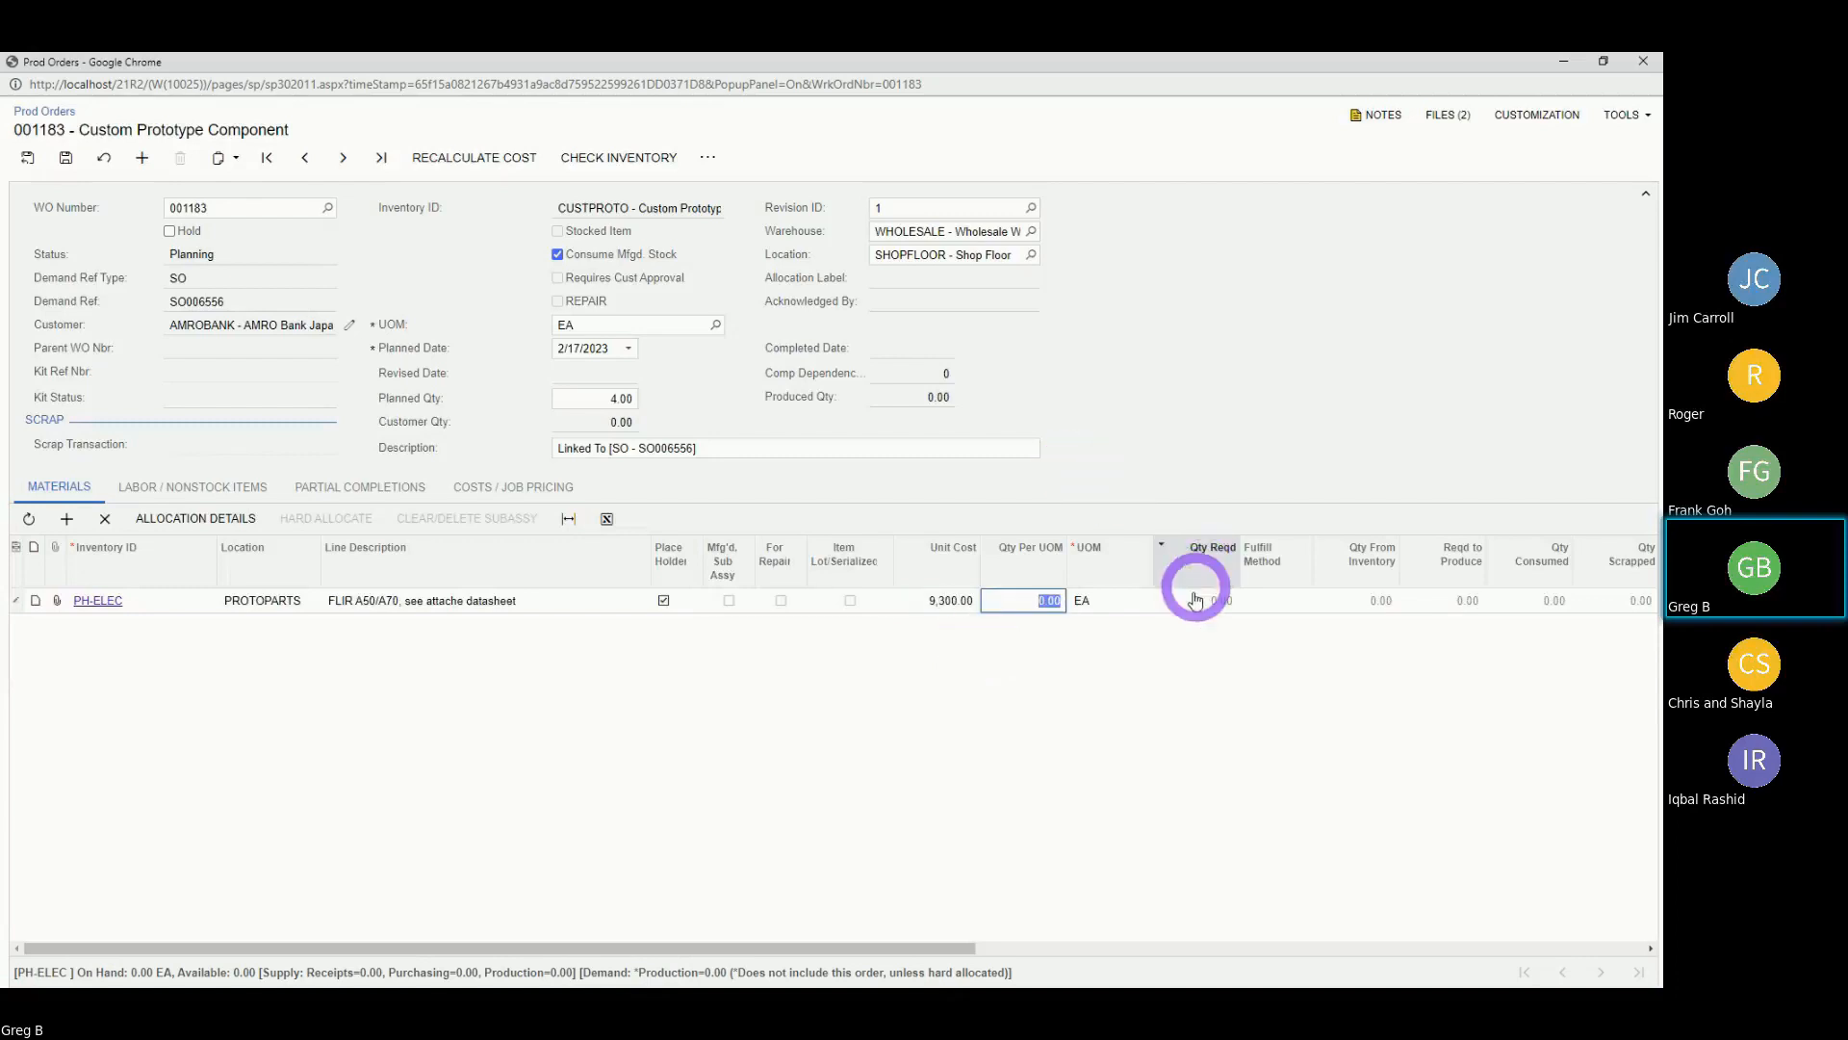
type("1")
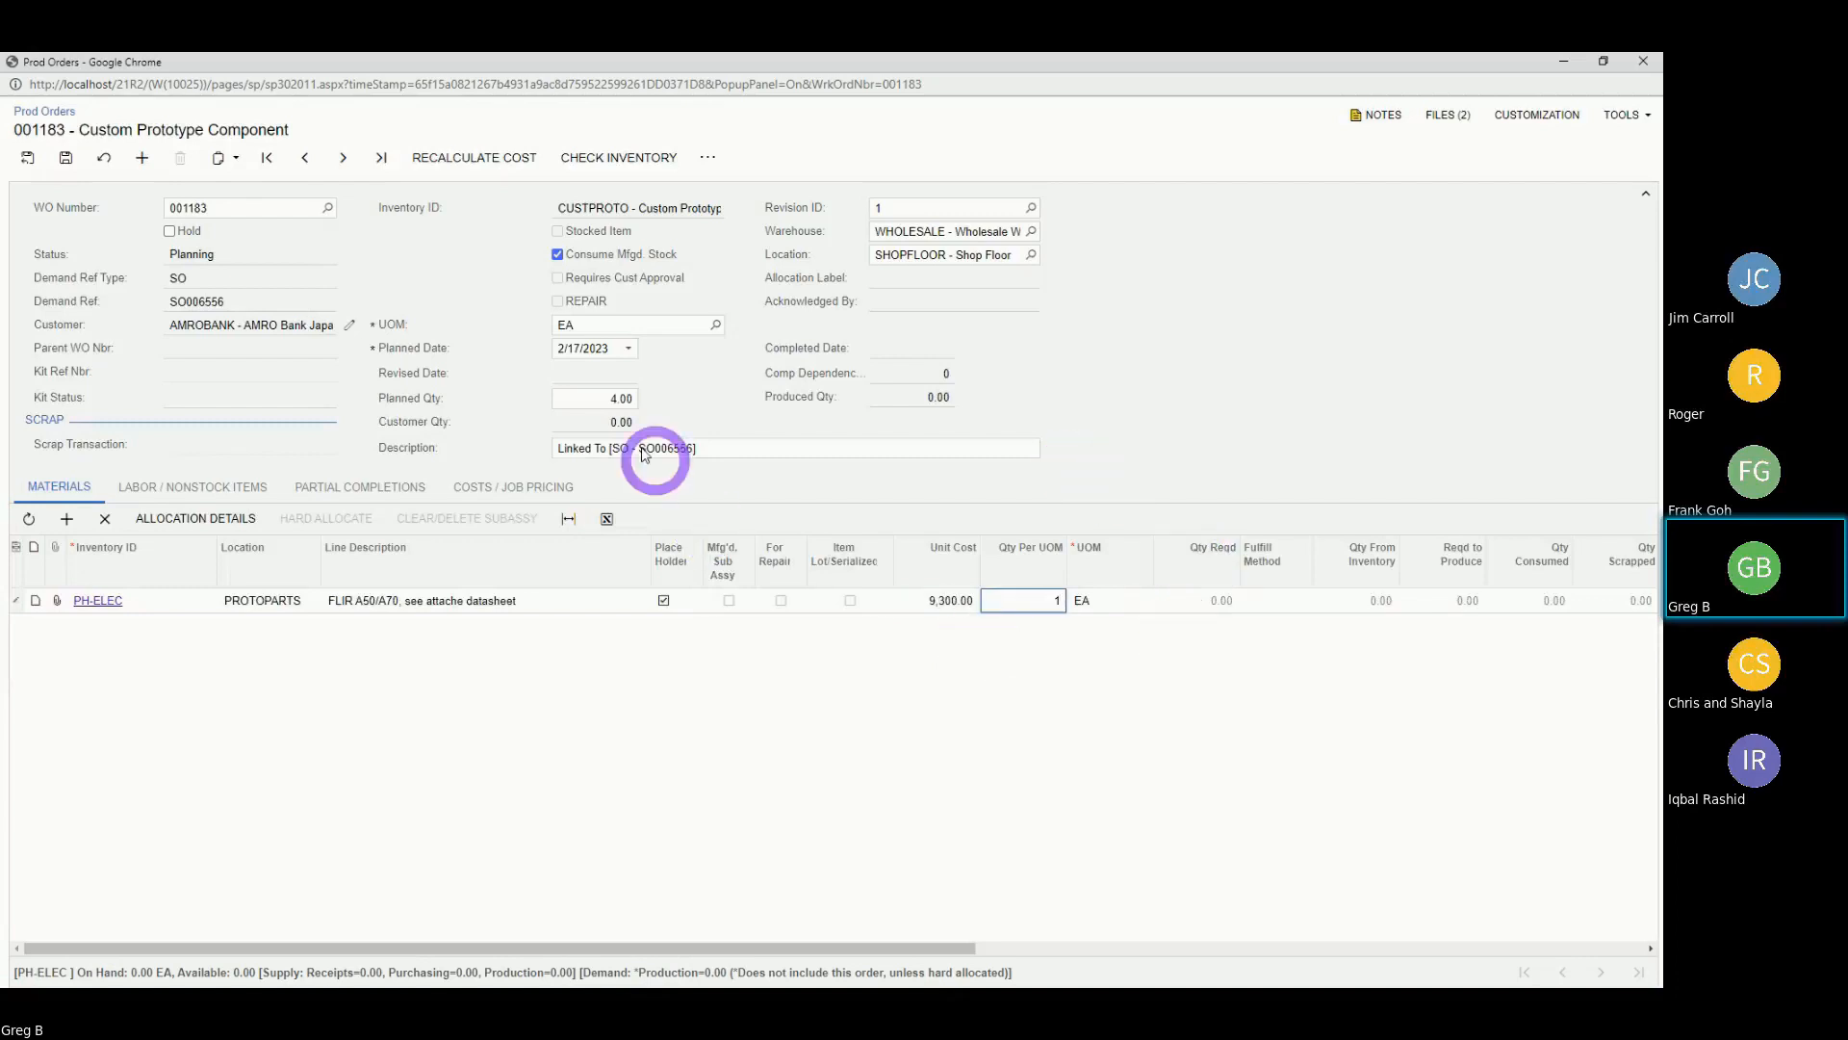
key("Tab")
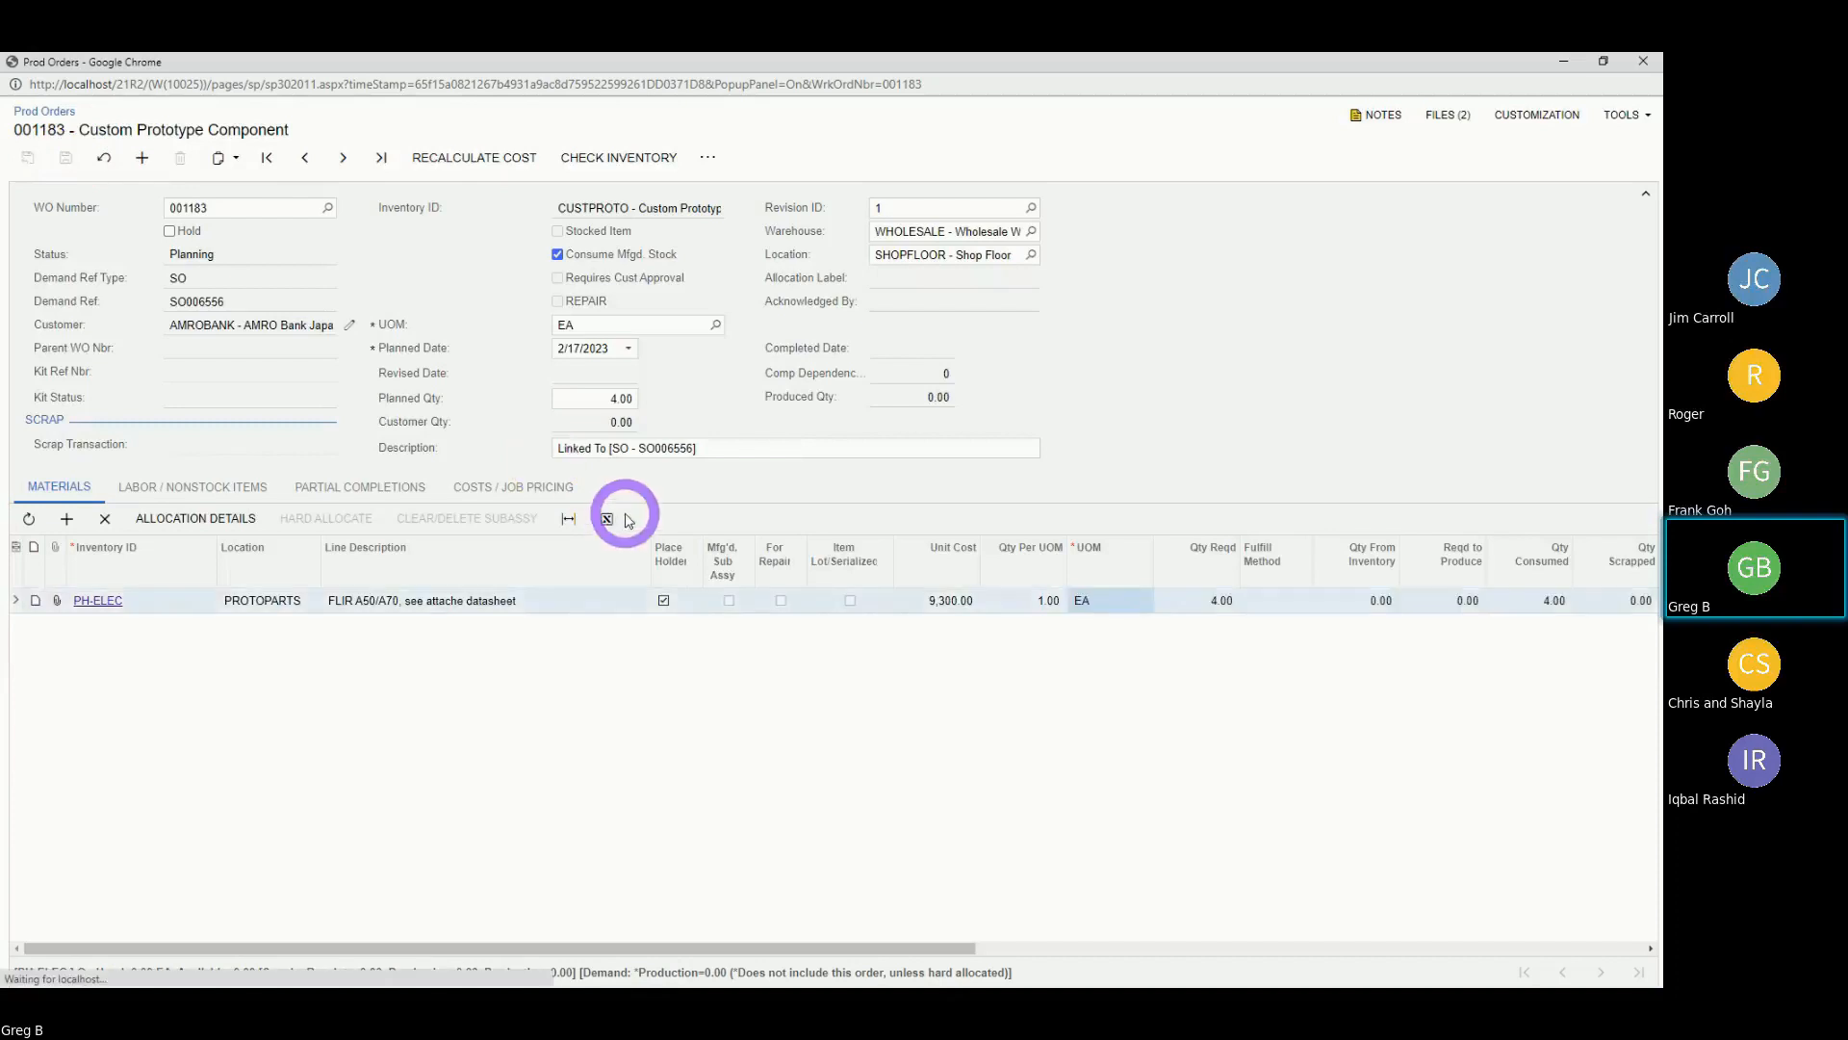
left_click(520, 488)
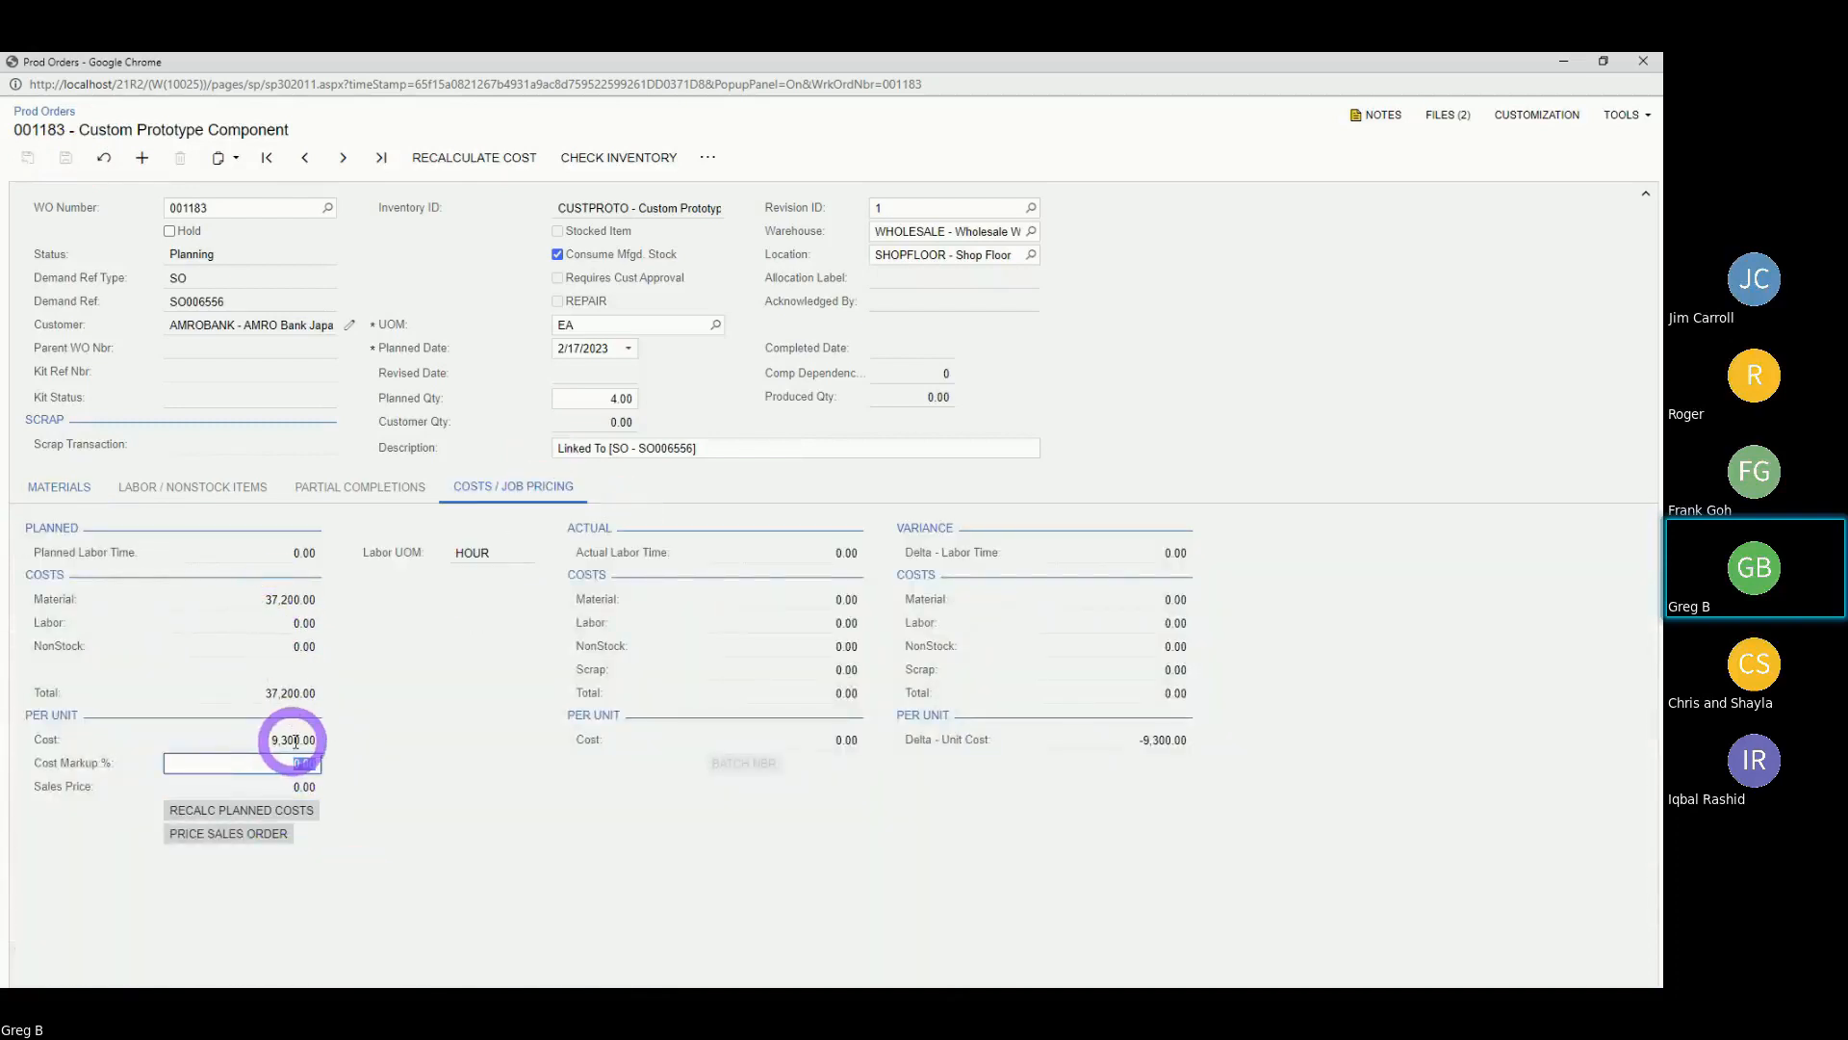
View the FLIR A50/A70 datasheet PDF from the work order's files, then close it to return to SO006556.
left_click(45, 493)
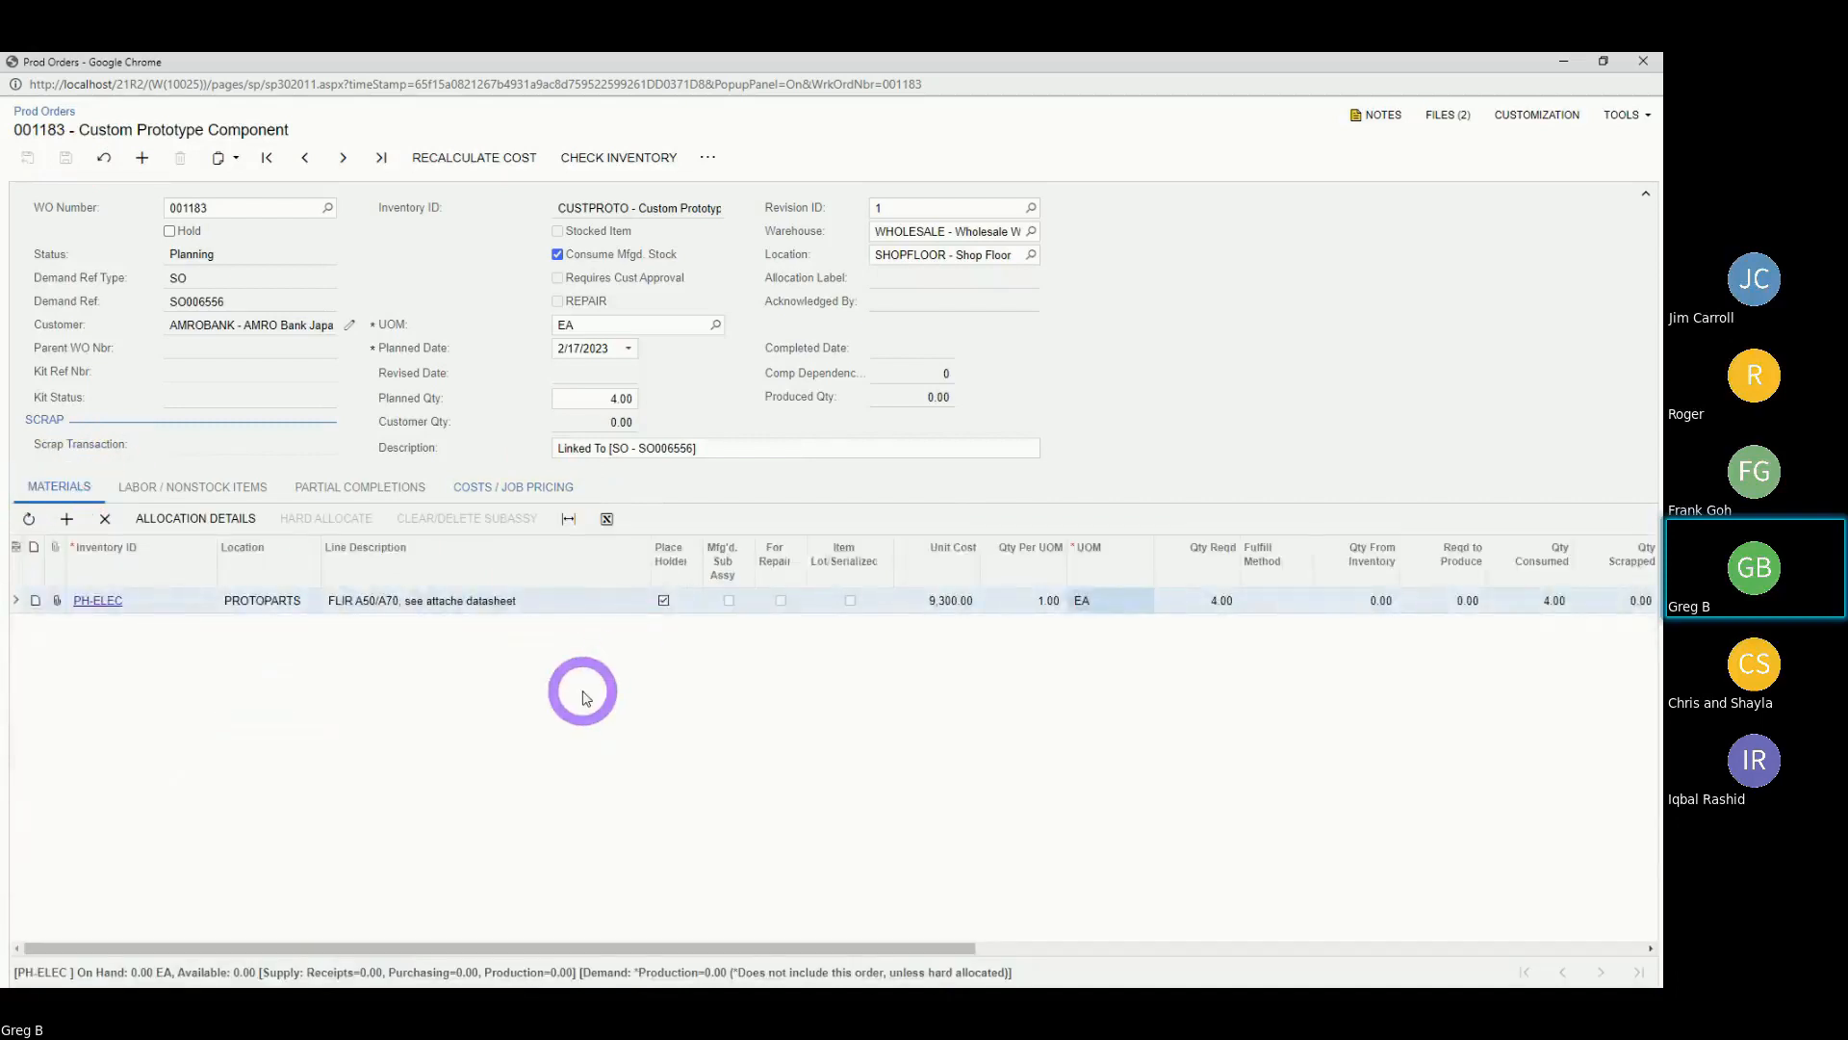
left_click(1446, 116)
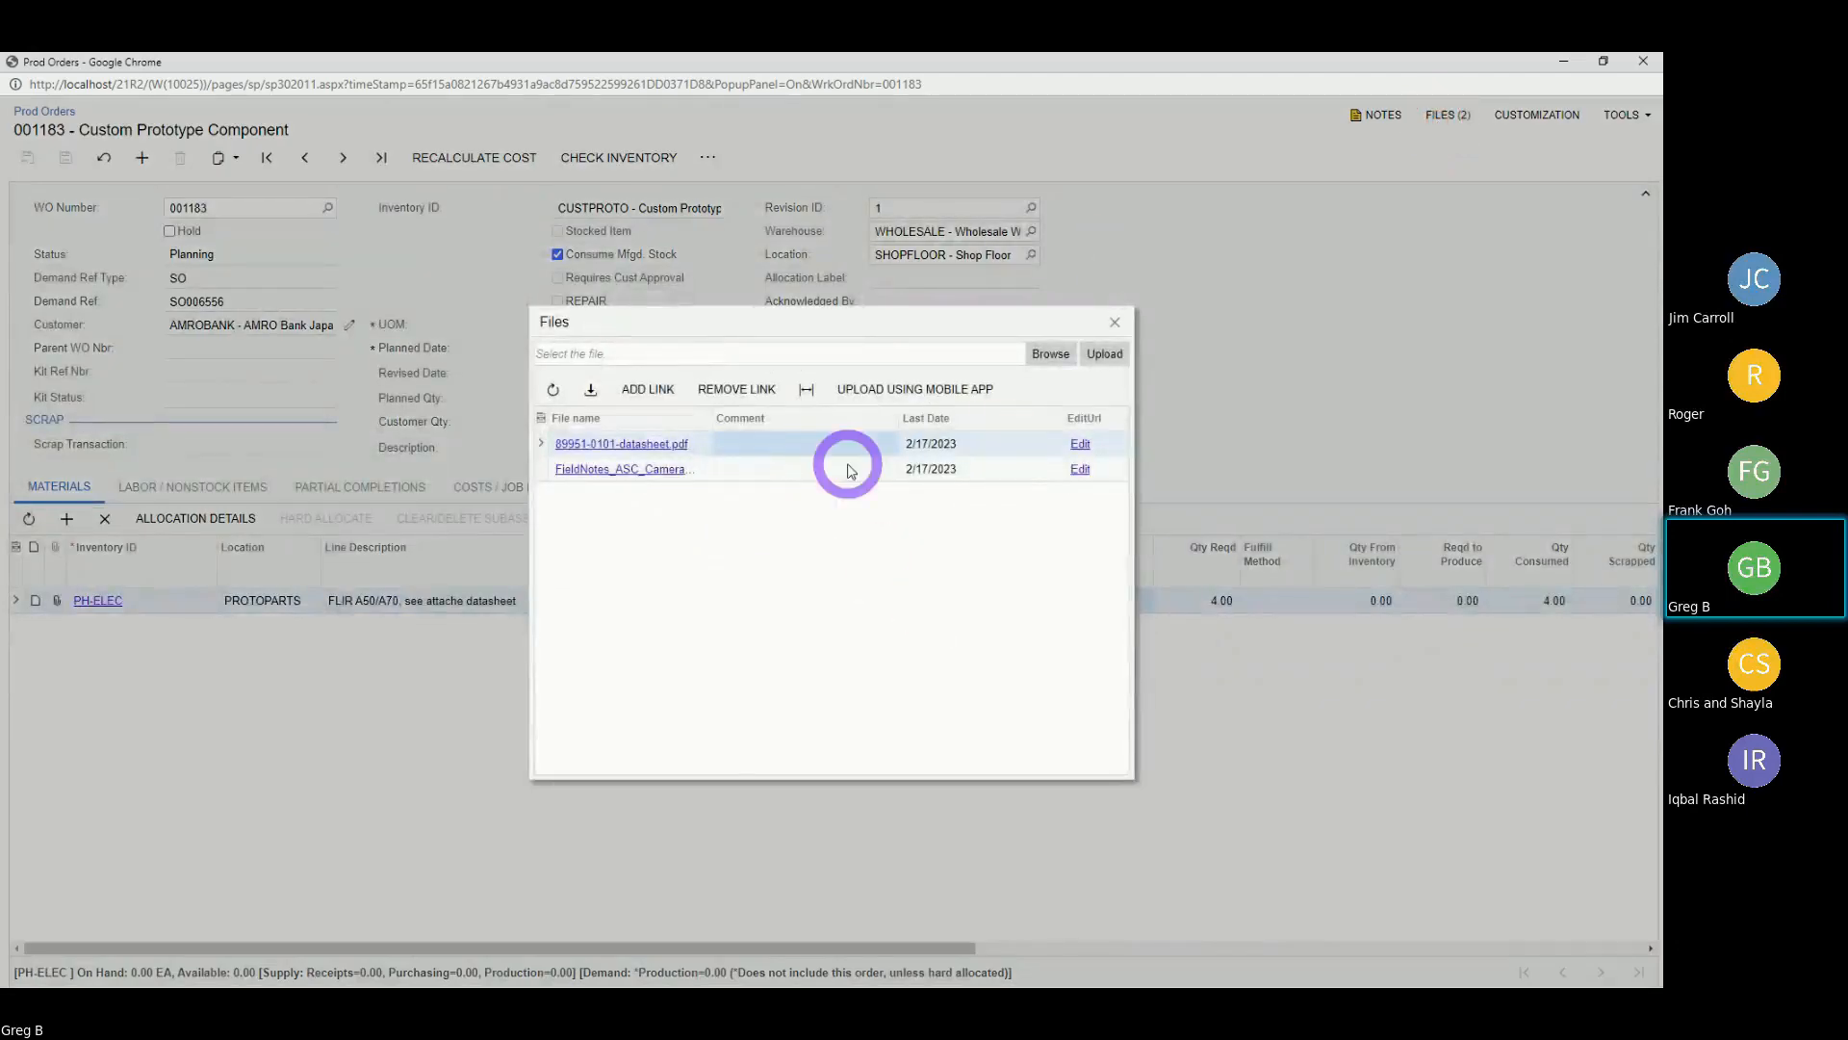
left_click(643, 444)
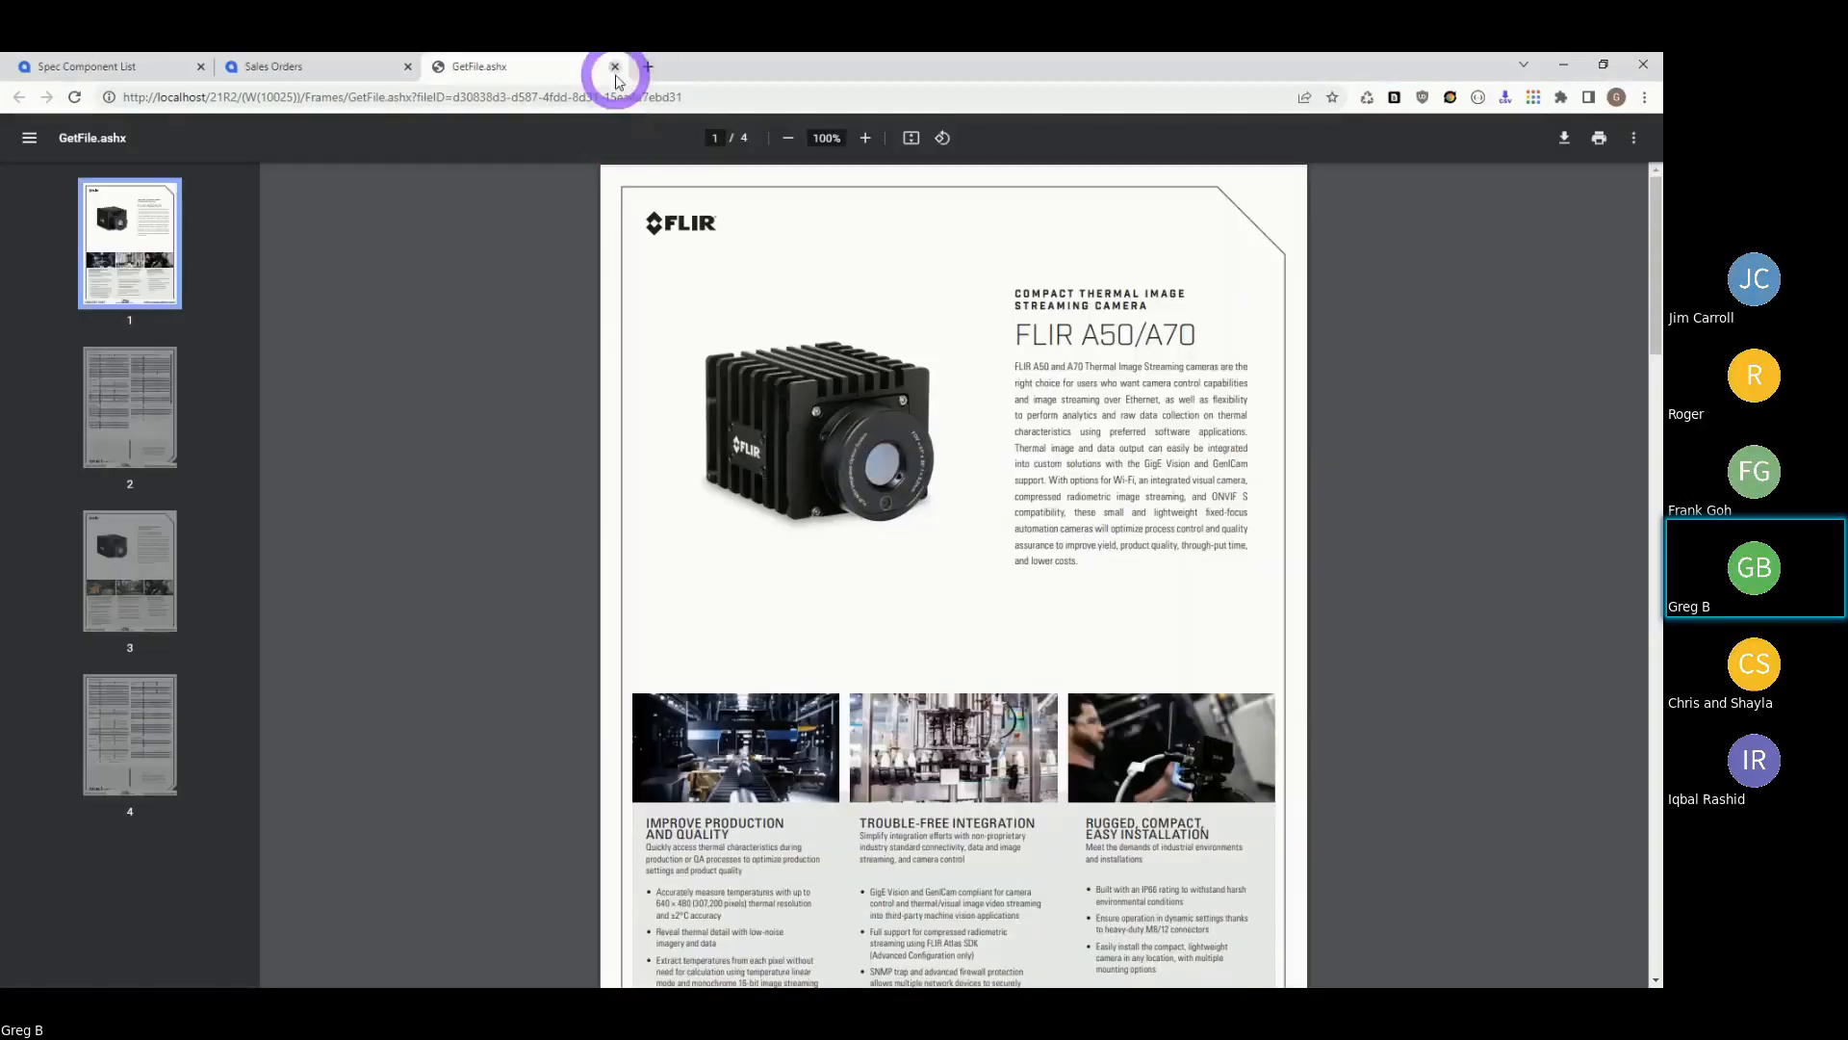
left_click(615, 66)
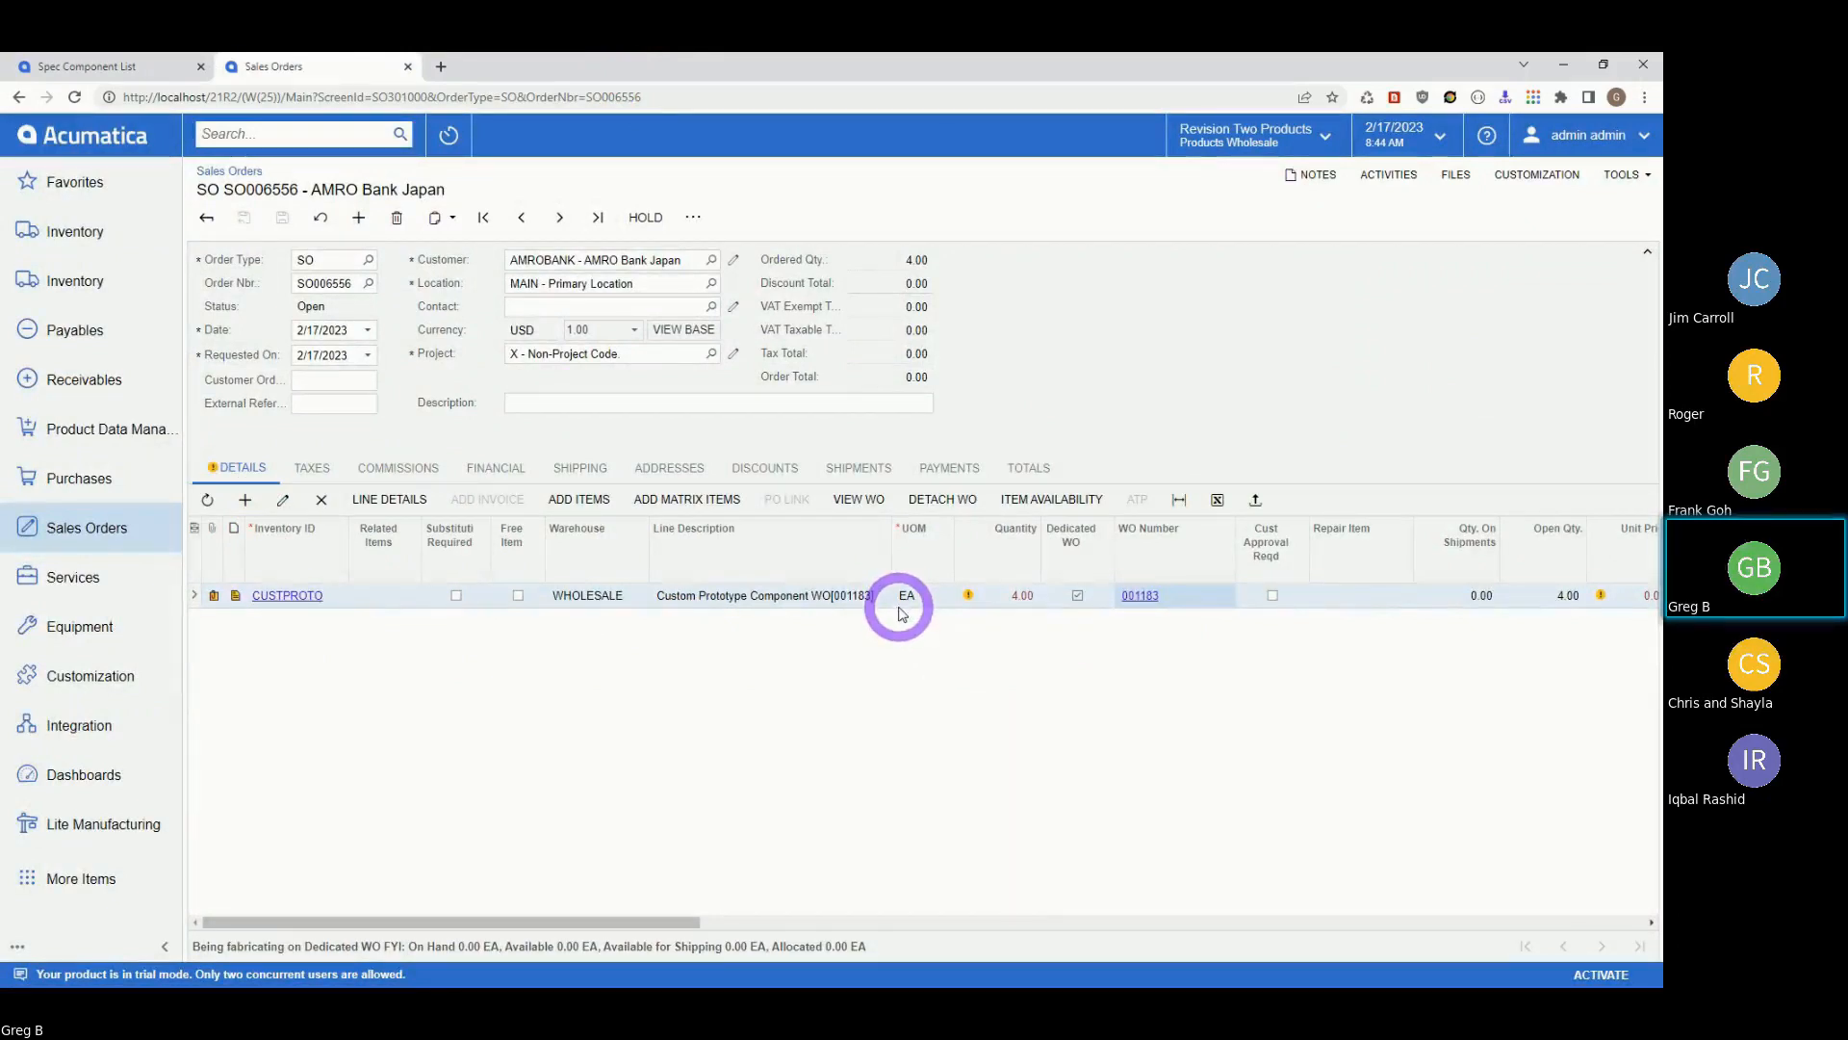
Add a PA6061250 aluminum plate line to SO006556 with quantity 0.70.
left_click(244, 500)
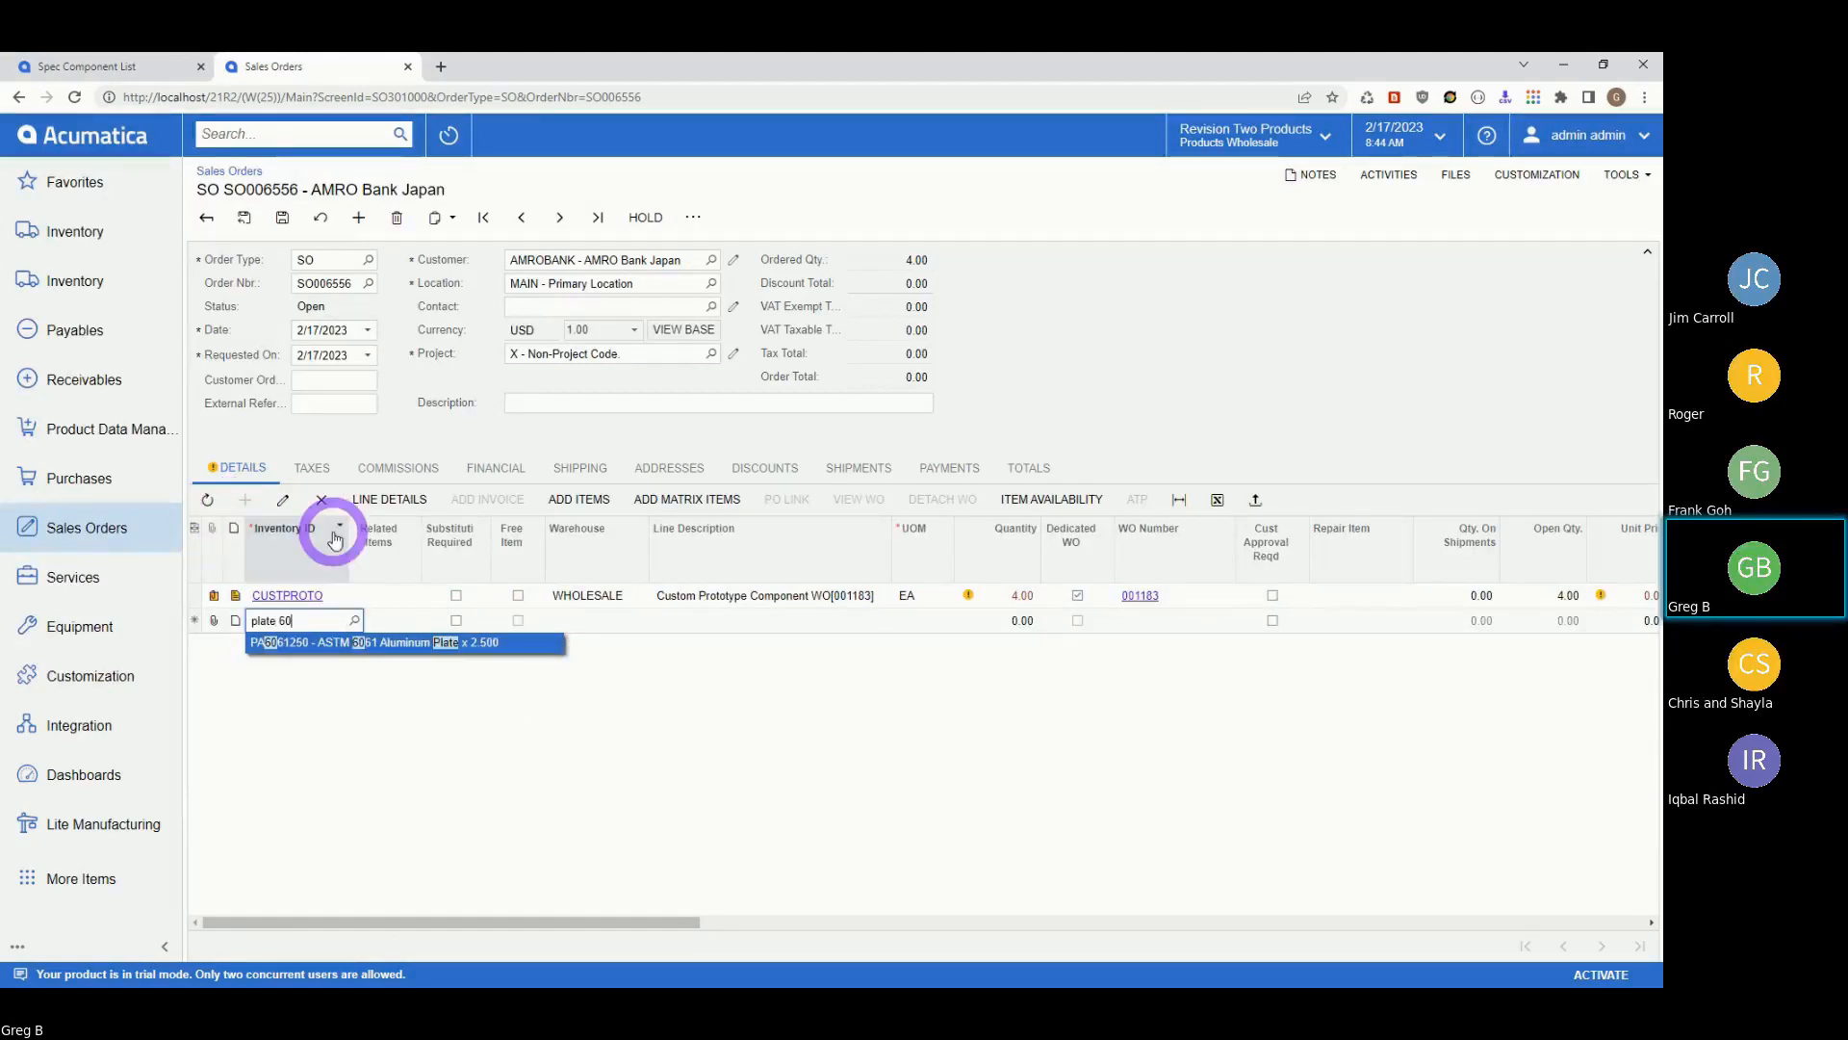
left_click(354, 650)
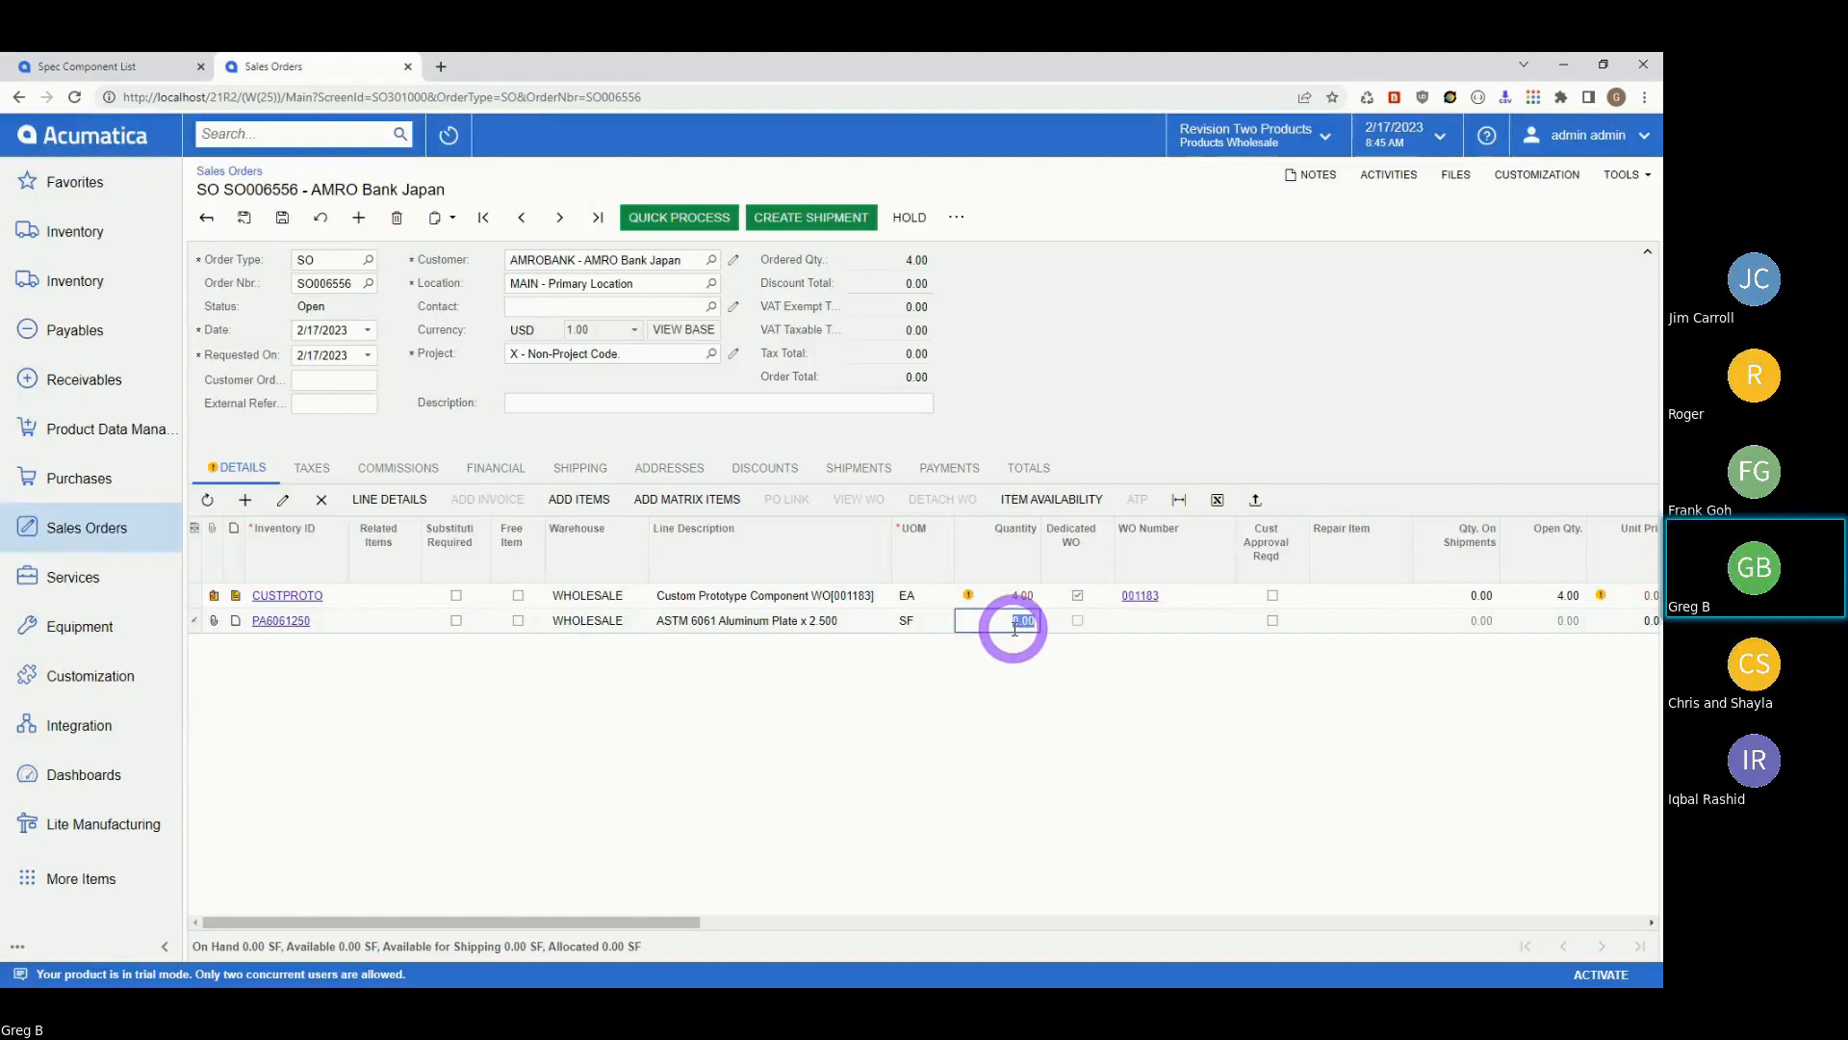
key("BackSpace")
key("Tab")
key("Tab")
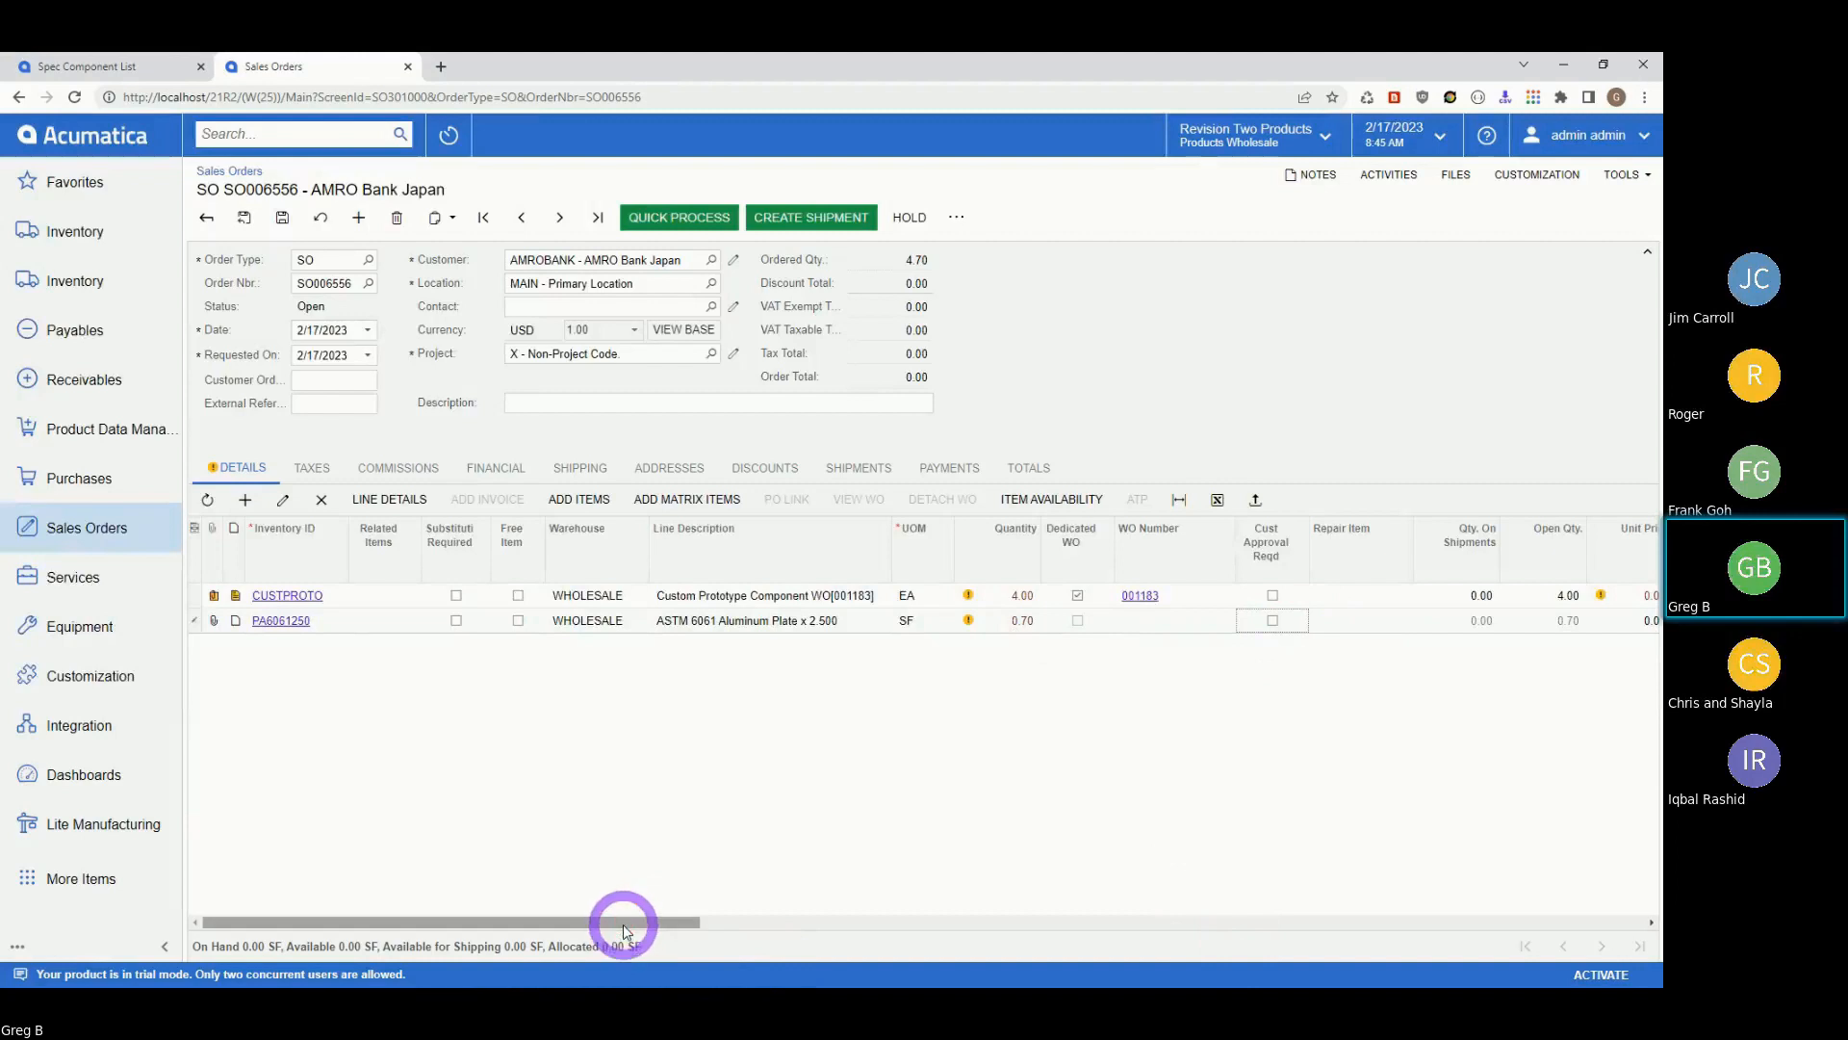
left_click_drag(614, 931, 424, 916)
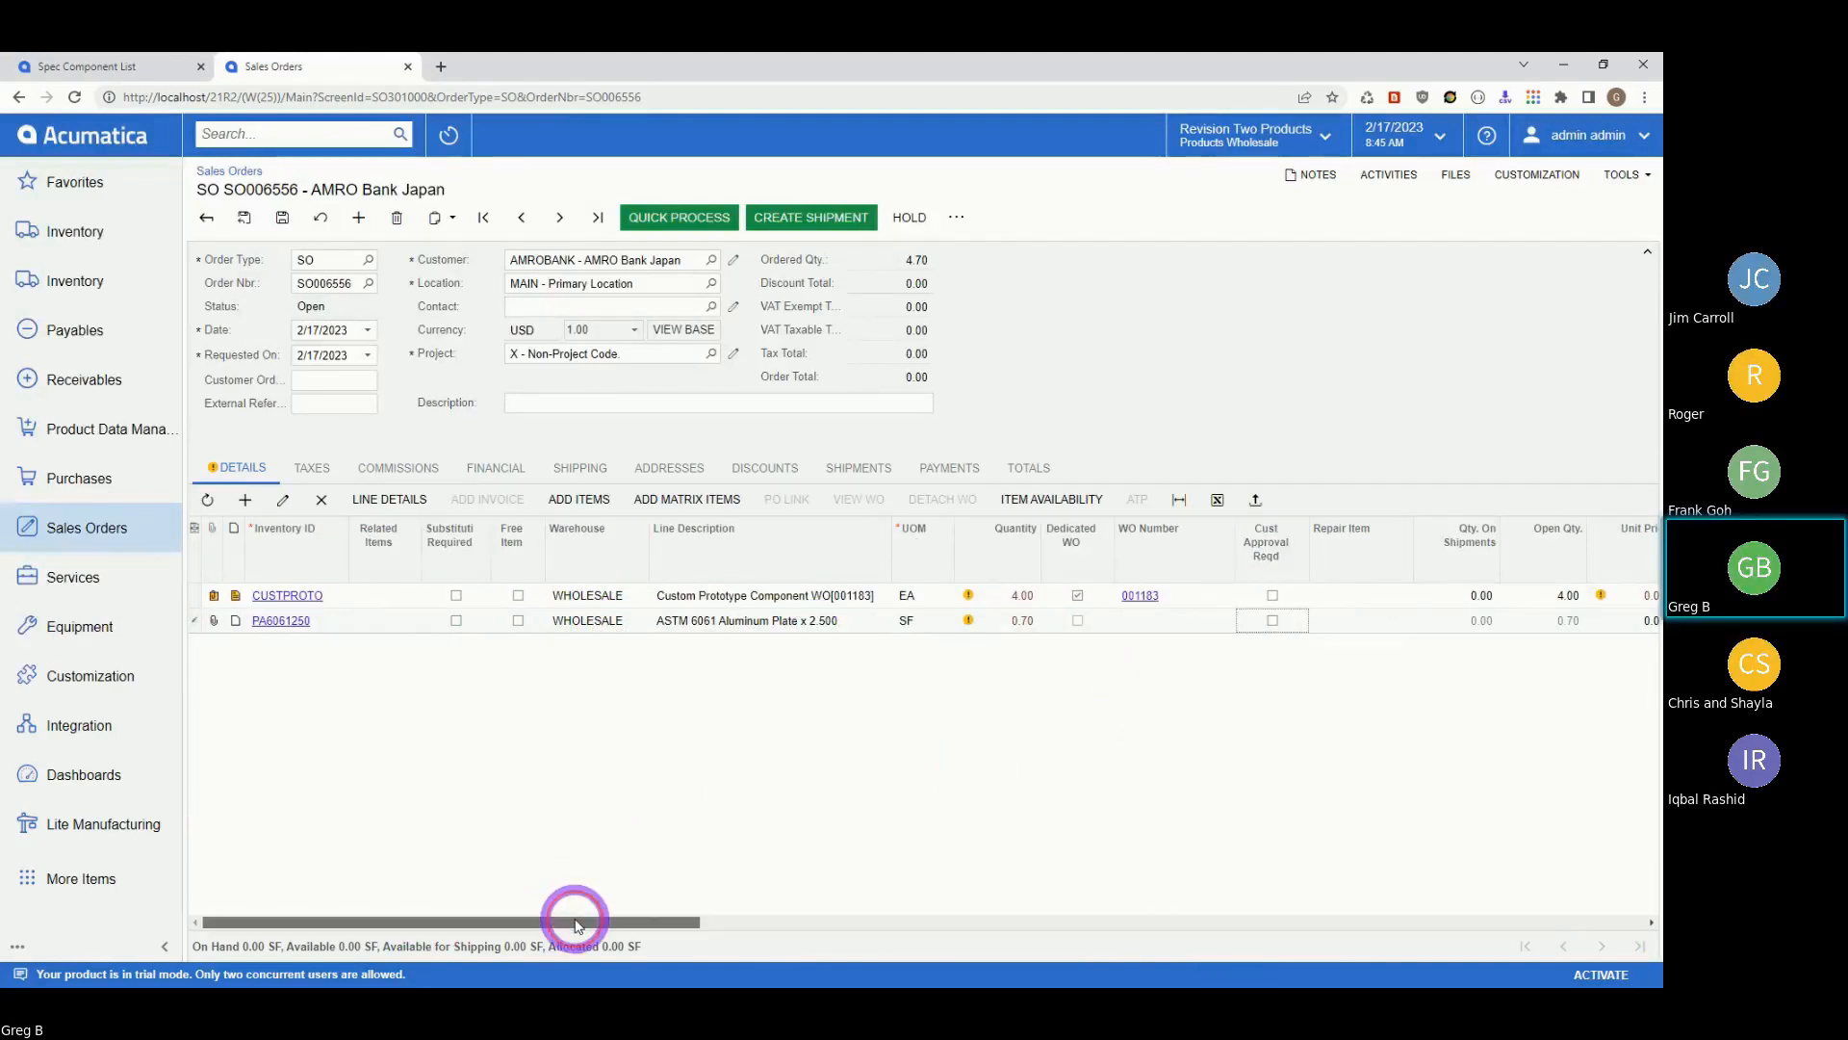
left_click_drag(578, 924, 581, 924)
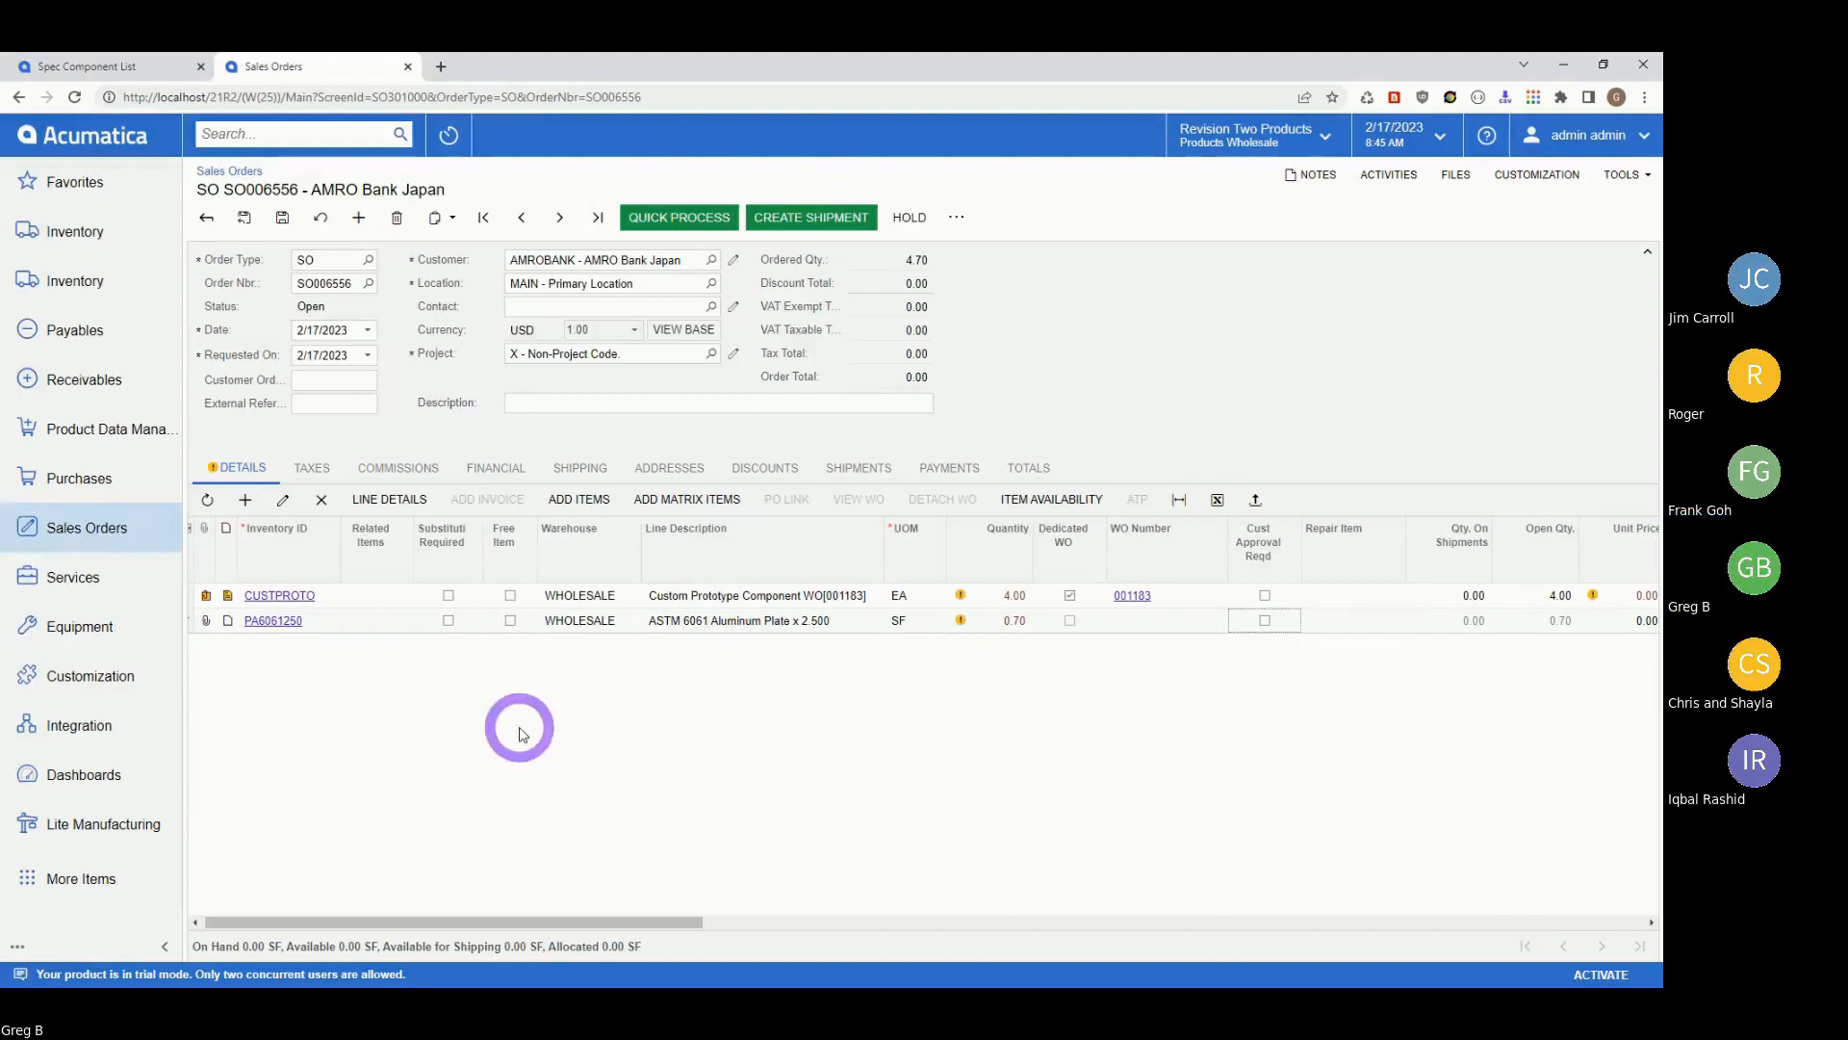
Delete the aluminum plate line and open dedicated work order 001183.
left_click(332, 620)
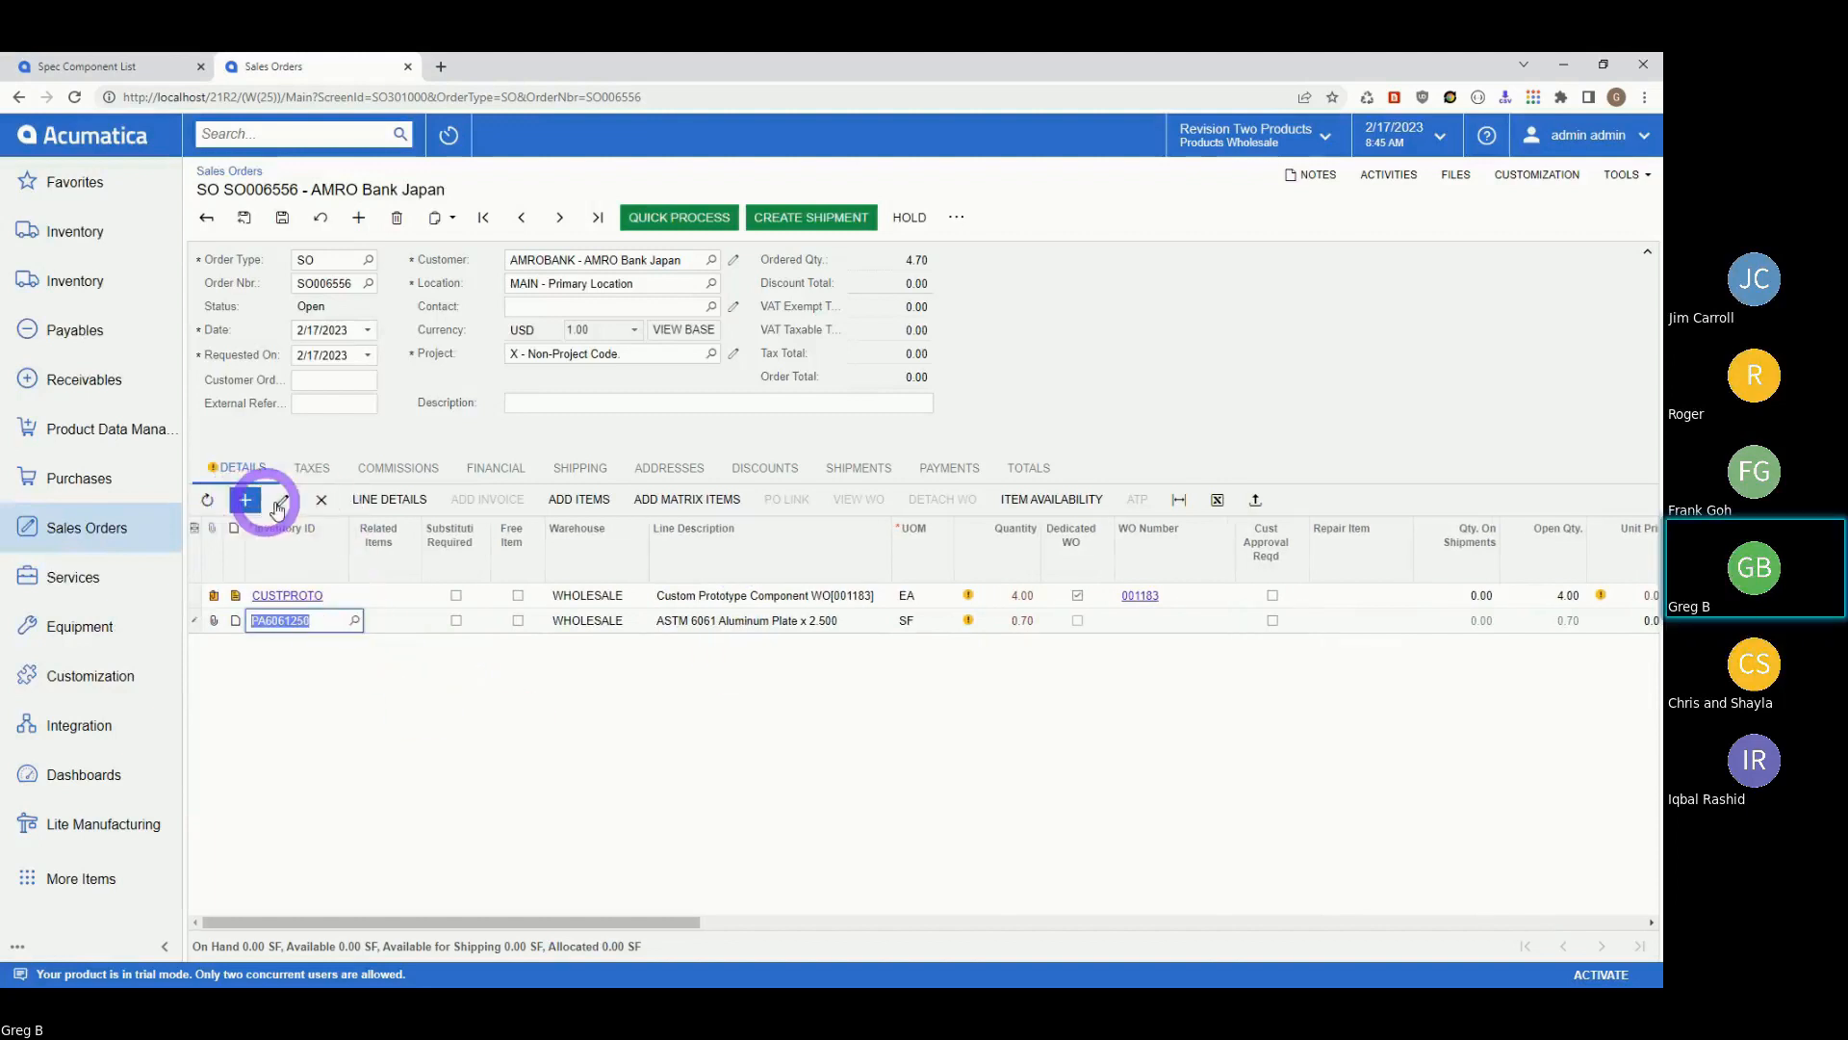
left_click(322, 499)
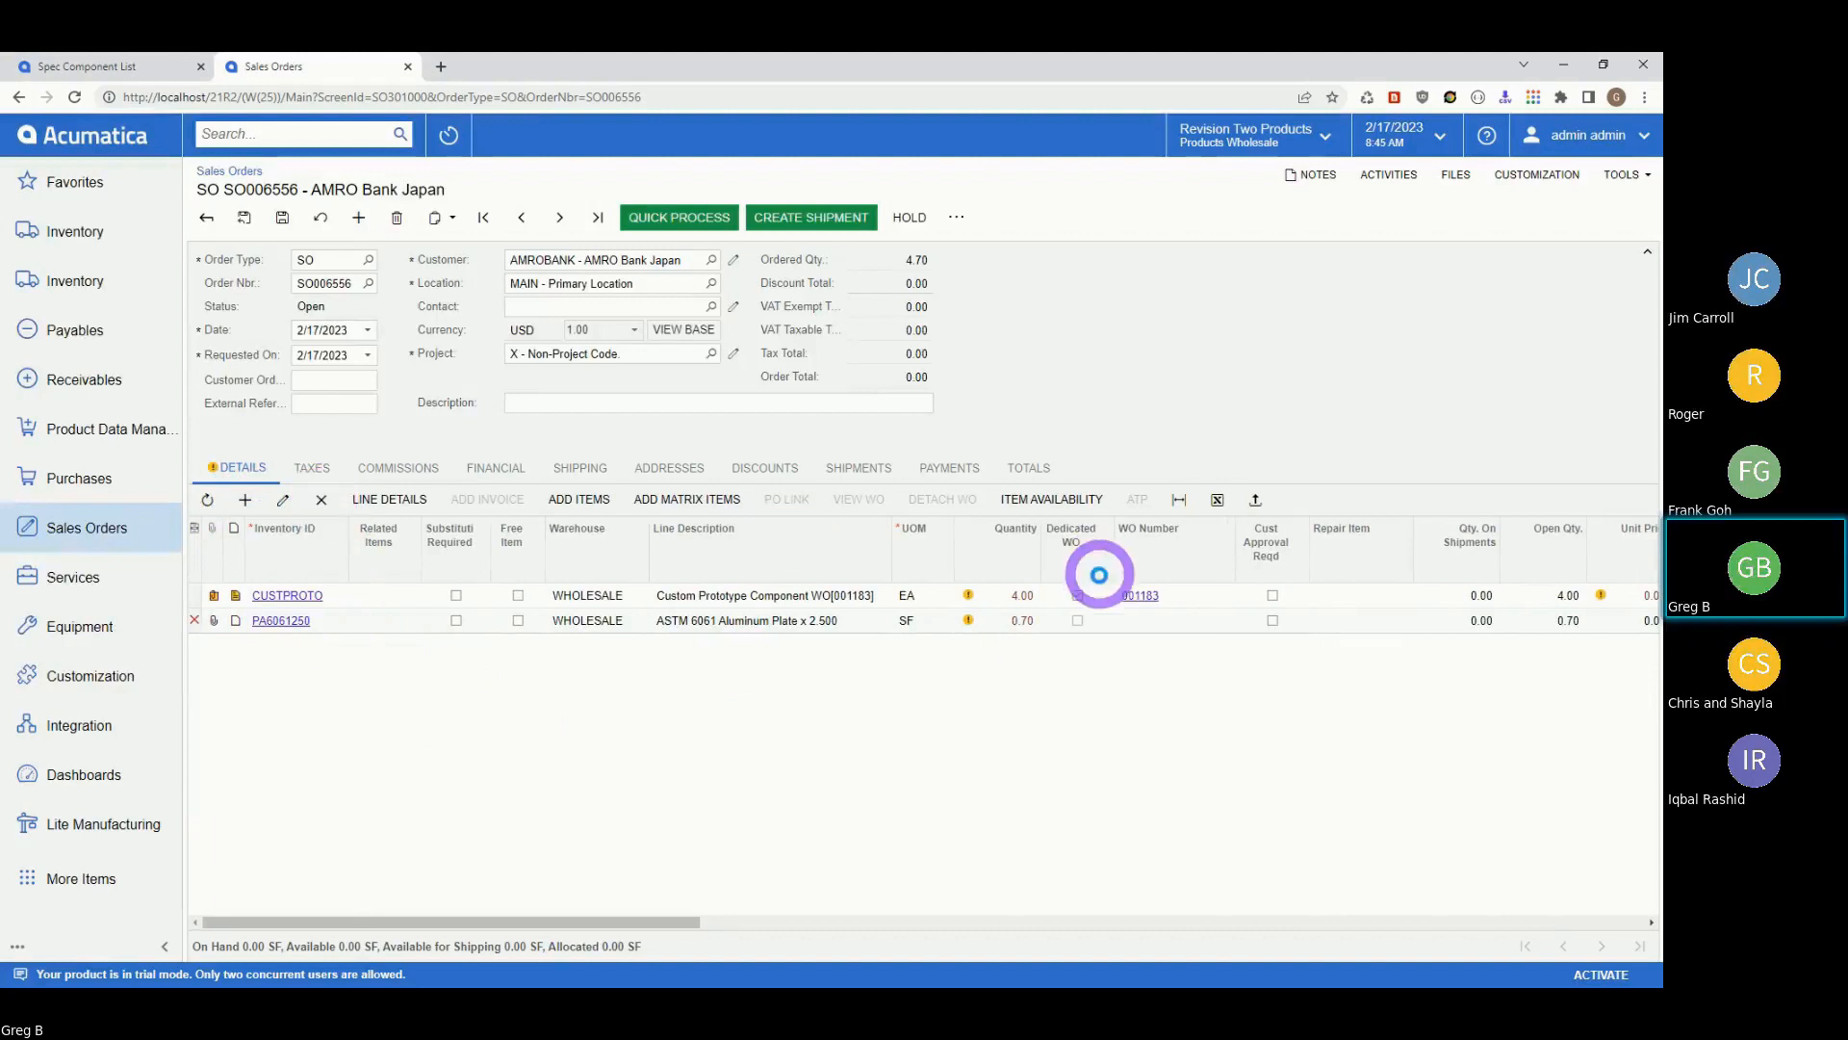
left_click(1132, 596)
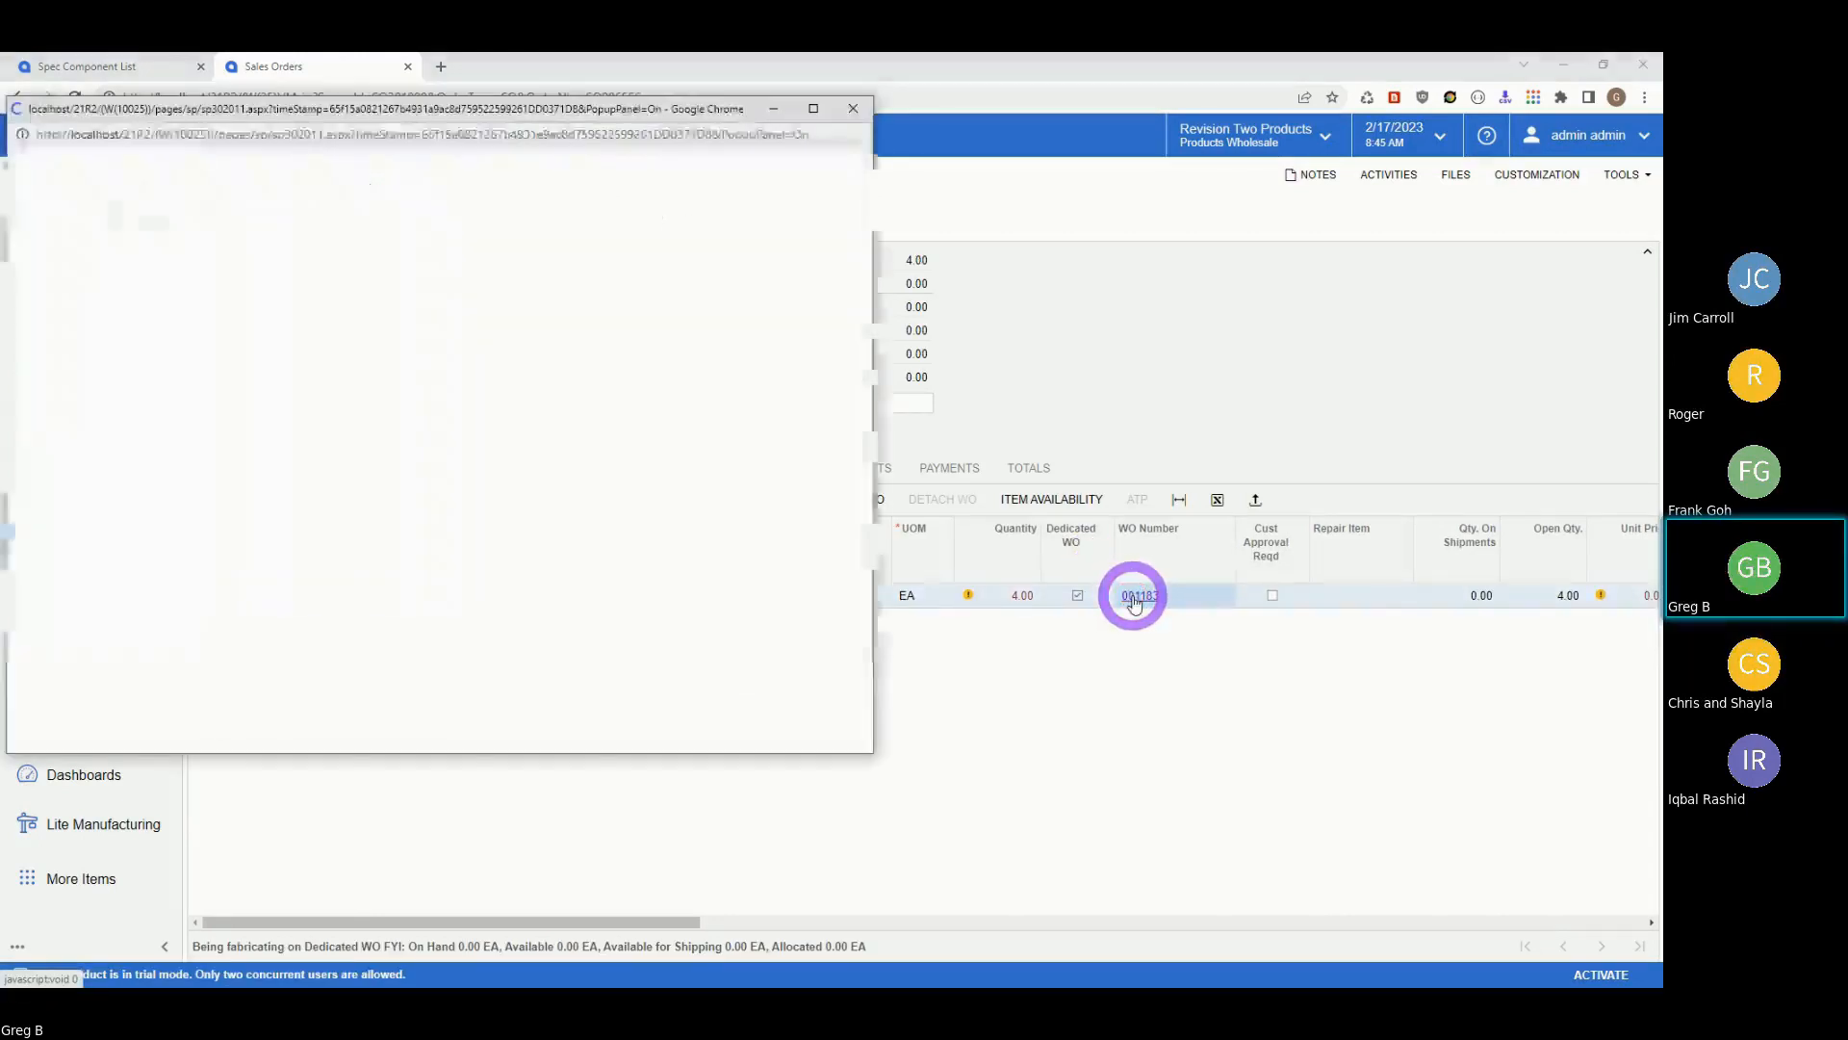
Maximise the work order 001183 window and add a PA6061250 aluminum plate material line.
double_click(516, 109)
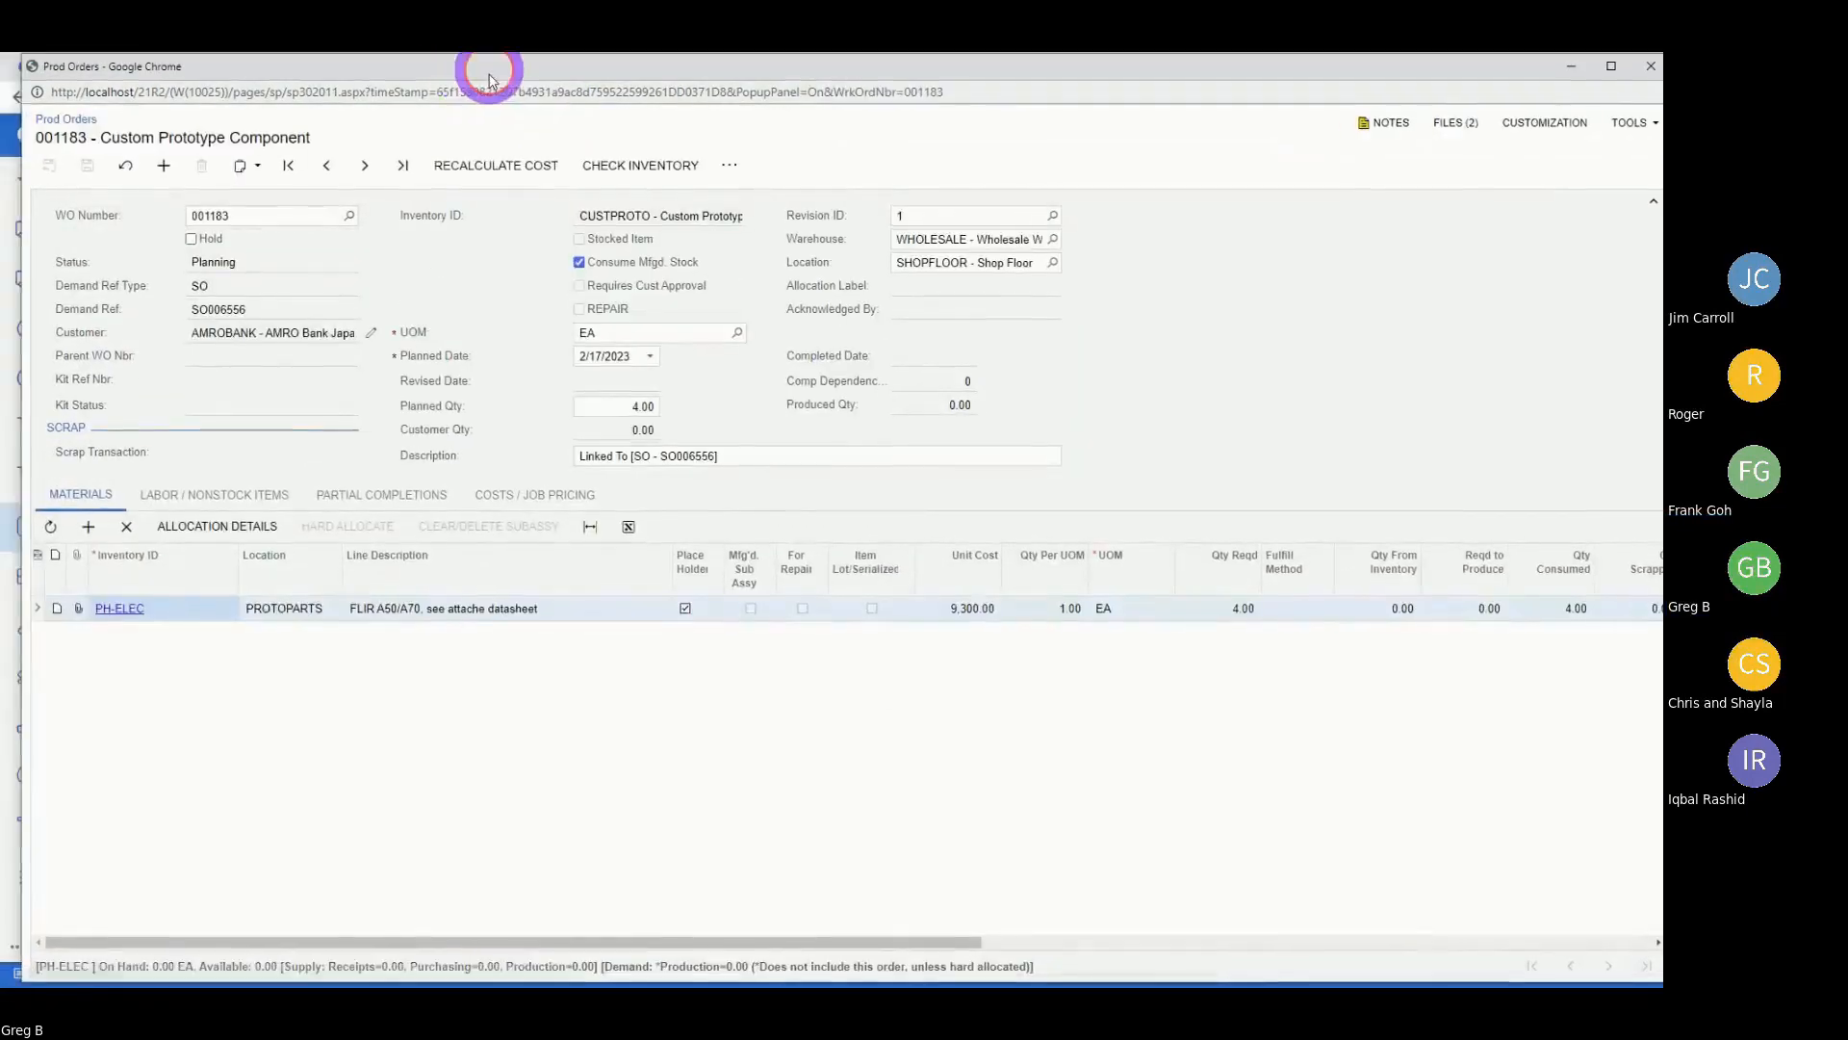
left_click_drag(489, 80, 570, 91)
left_click(168, 538)
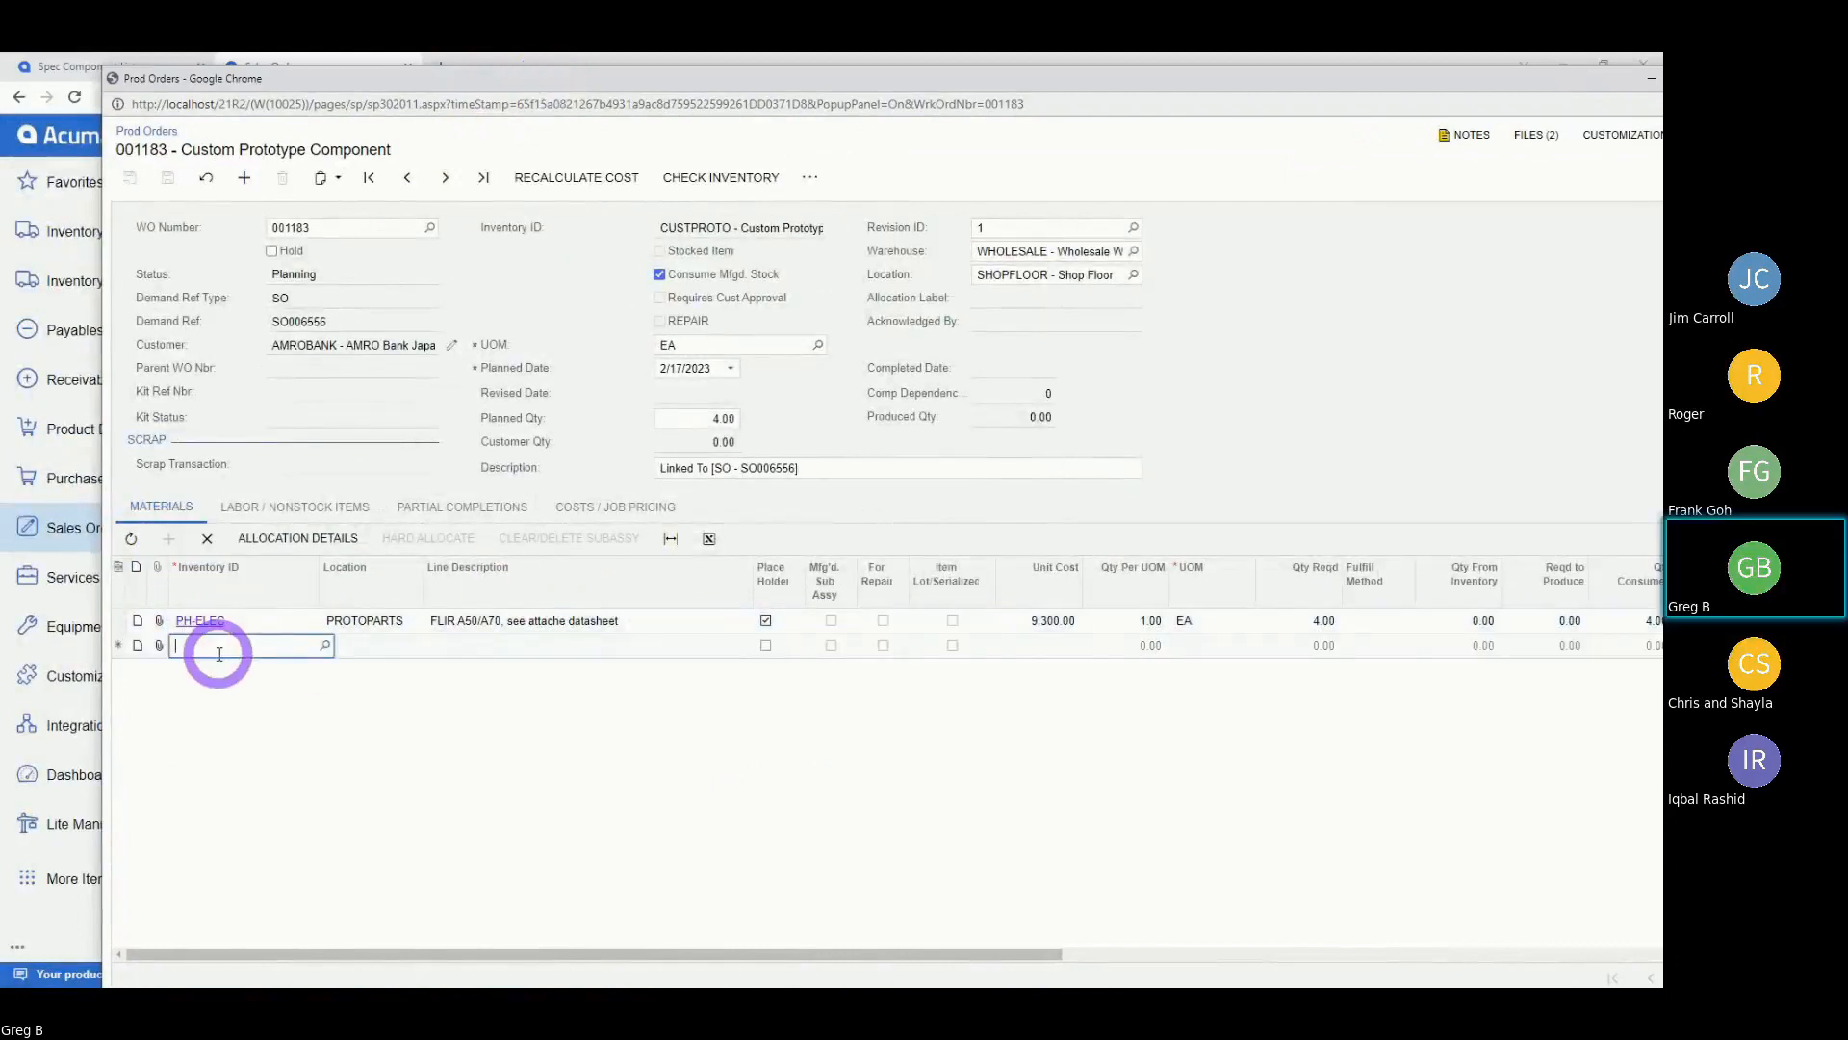
type("PlateAL")
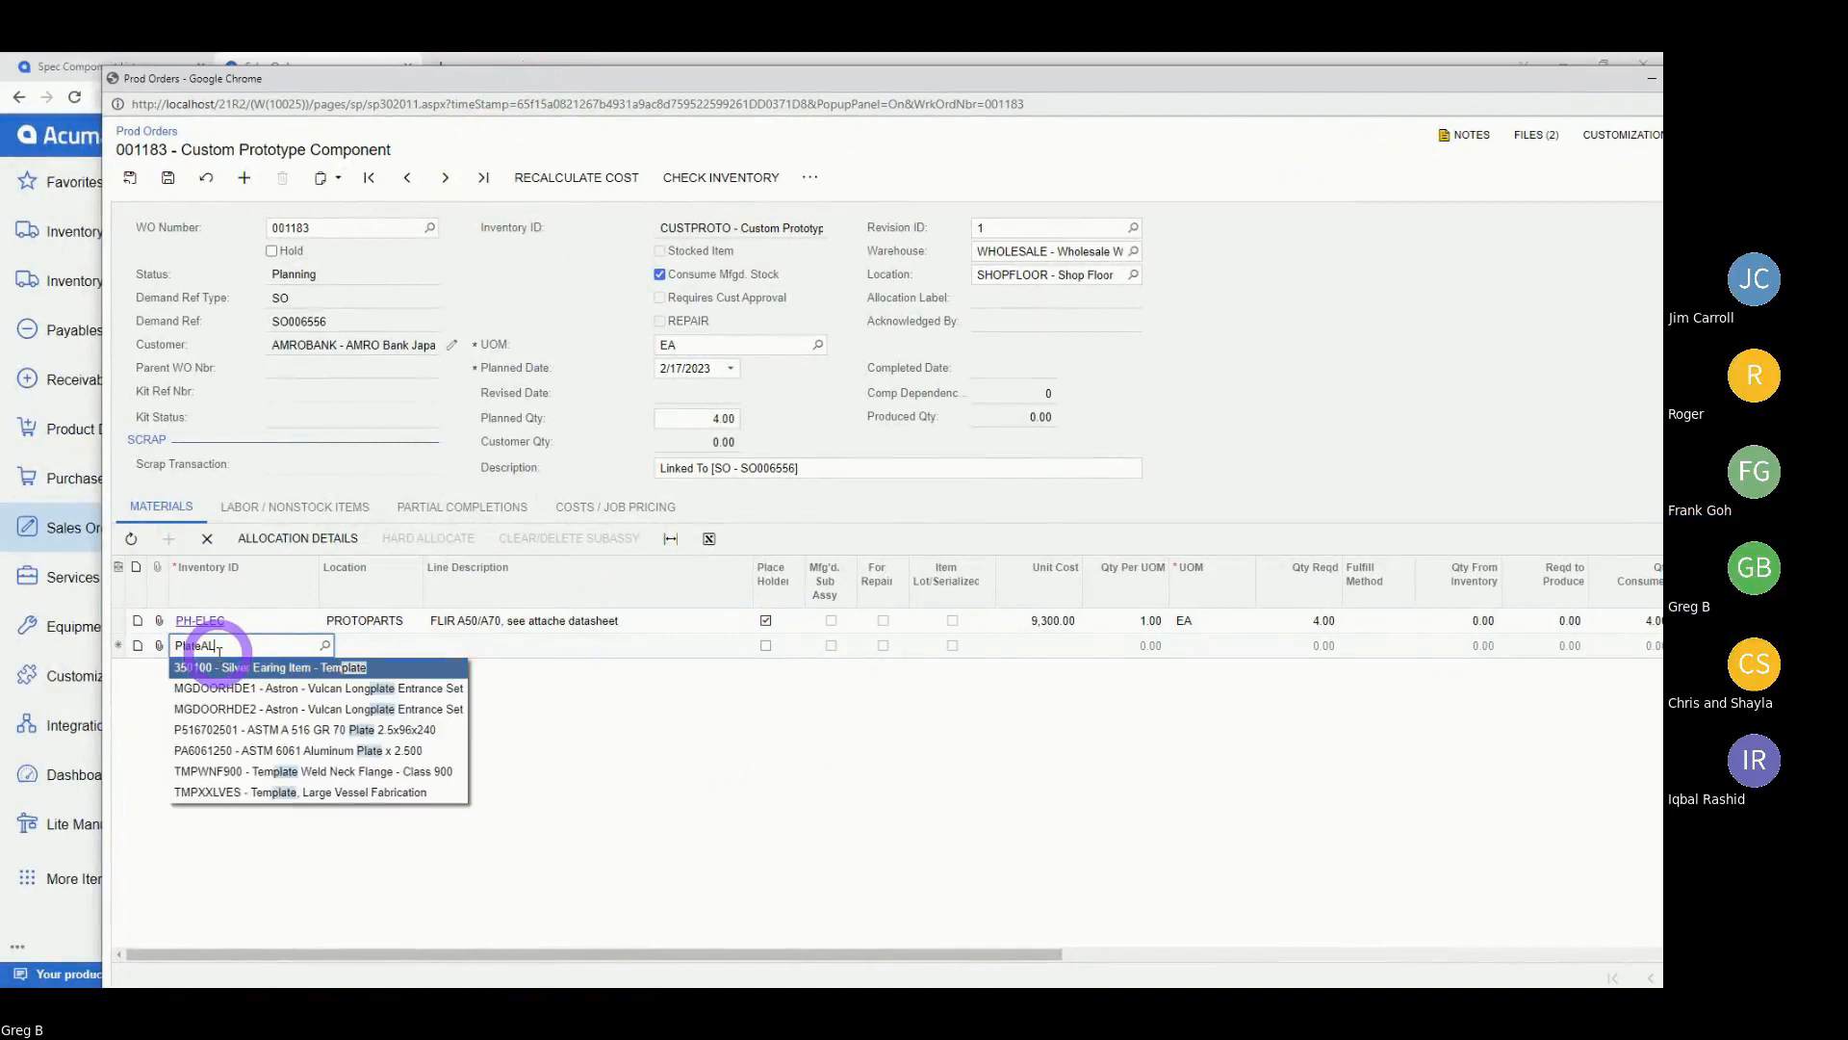
key("BackSpace")
key("BackSpace")
type(" 60")
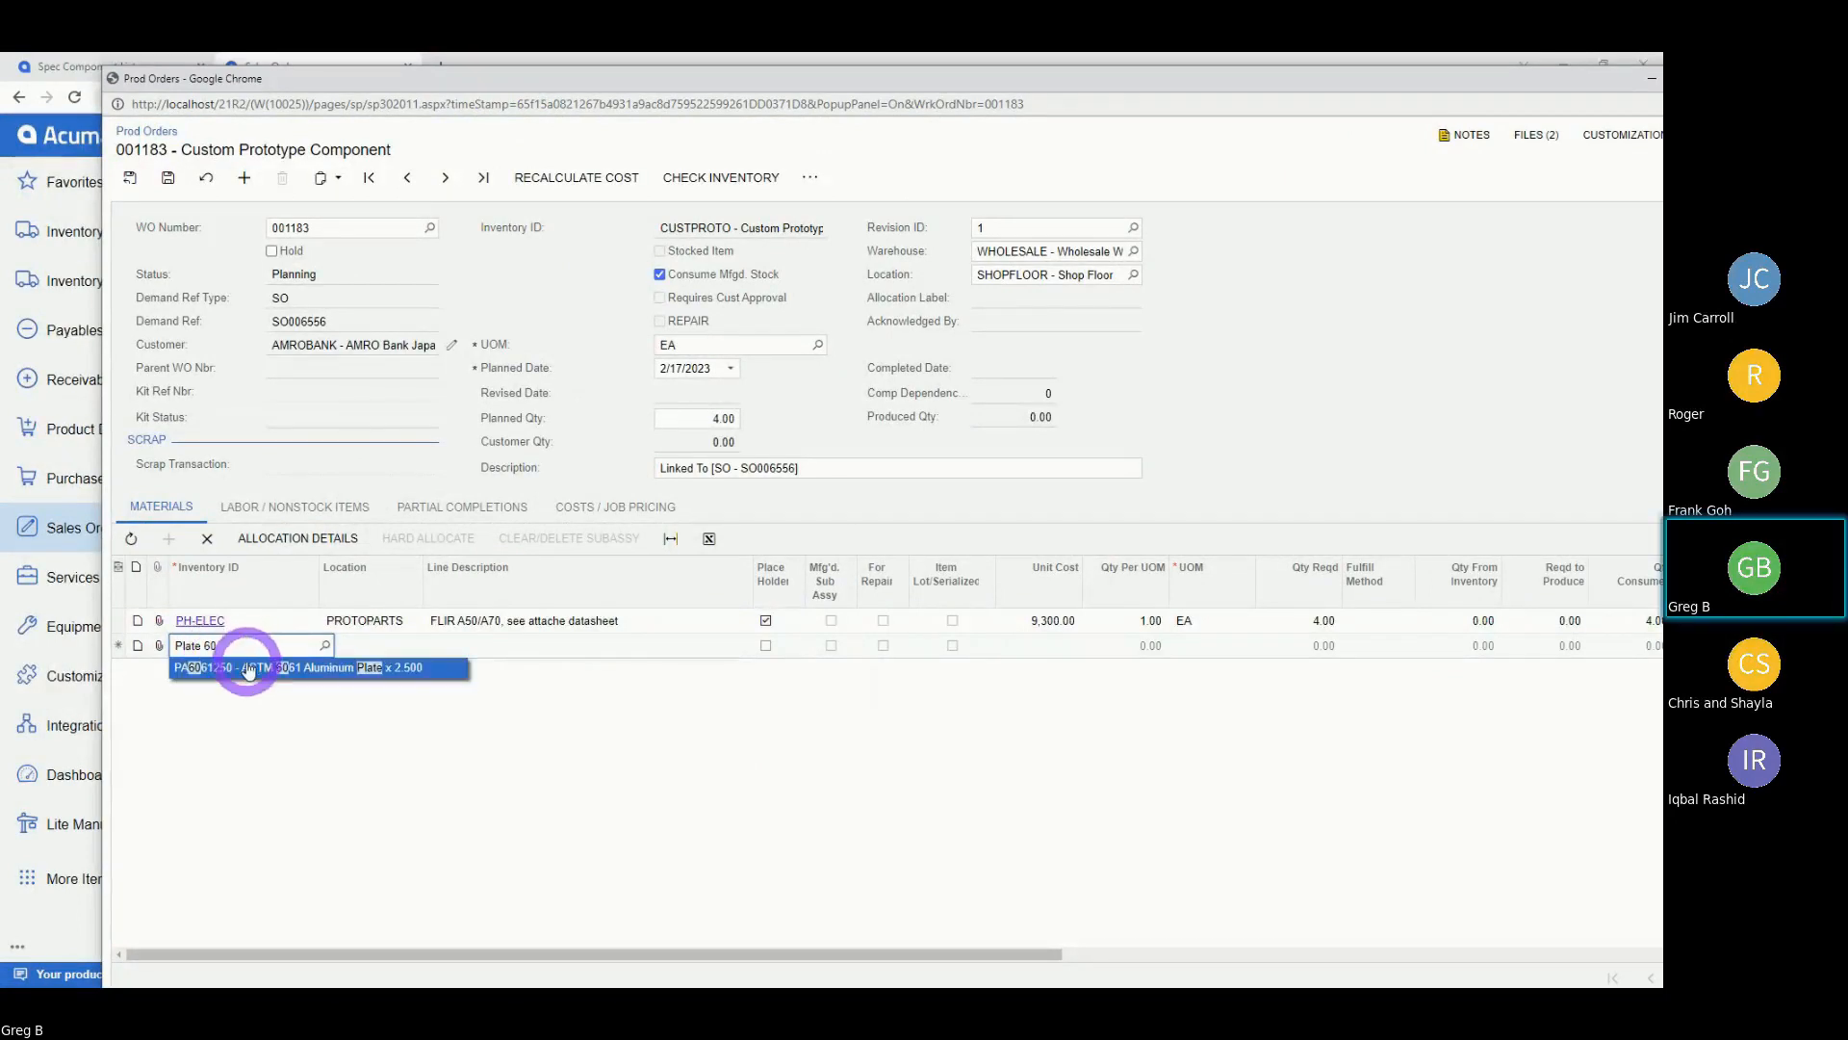
left_click(256, 667)
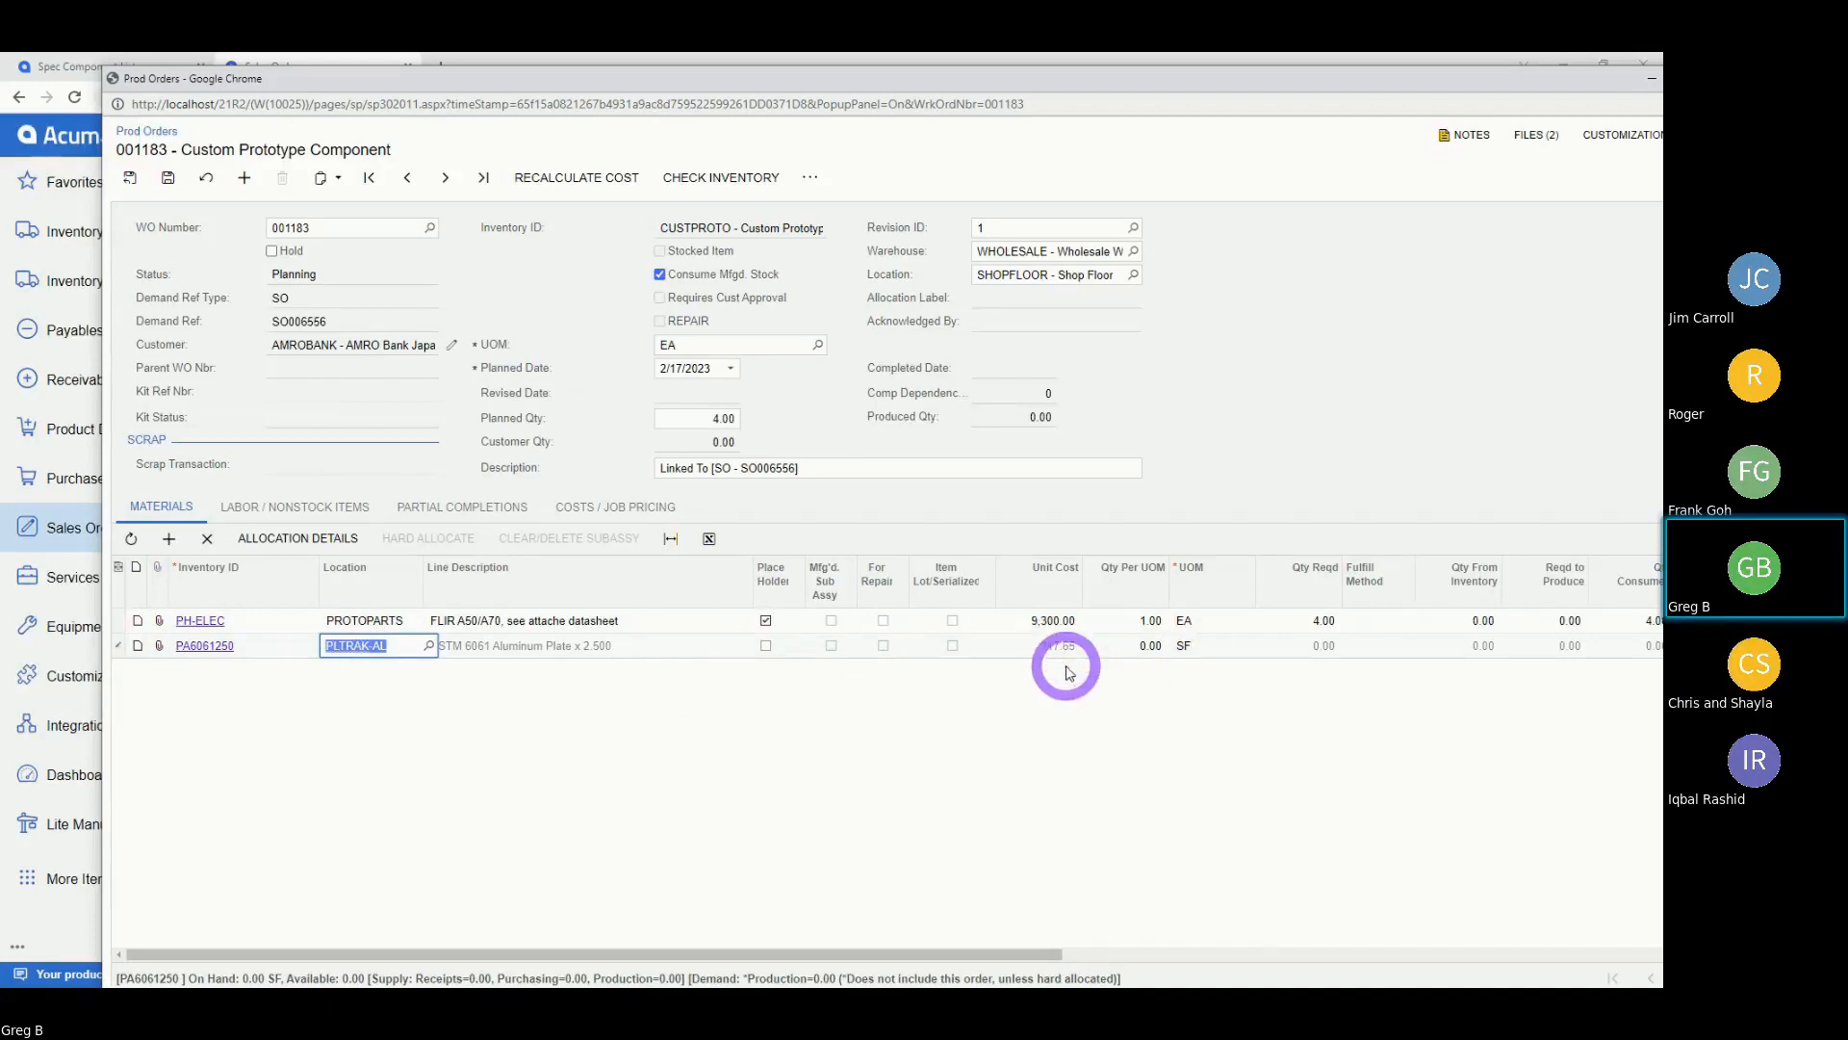
Set the plate's quantity per unit to 0.70 and review the planned costs.
left_click(1121, 646)
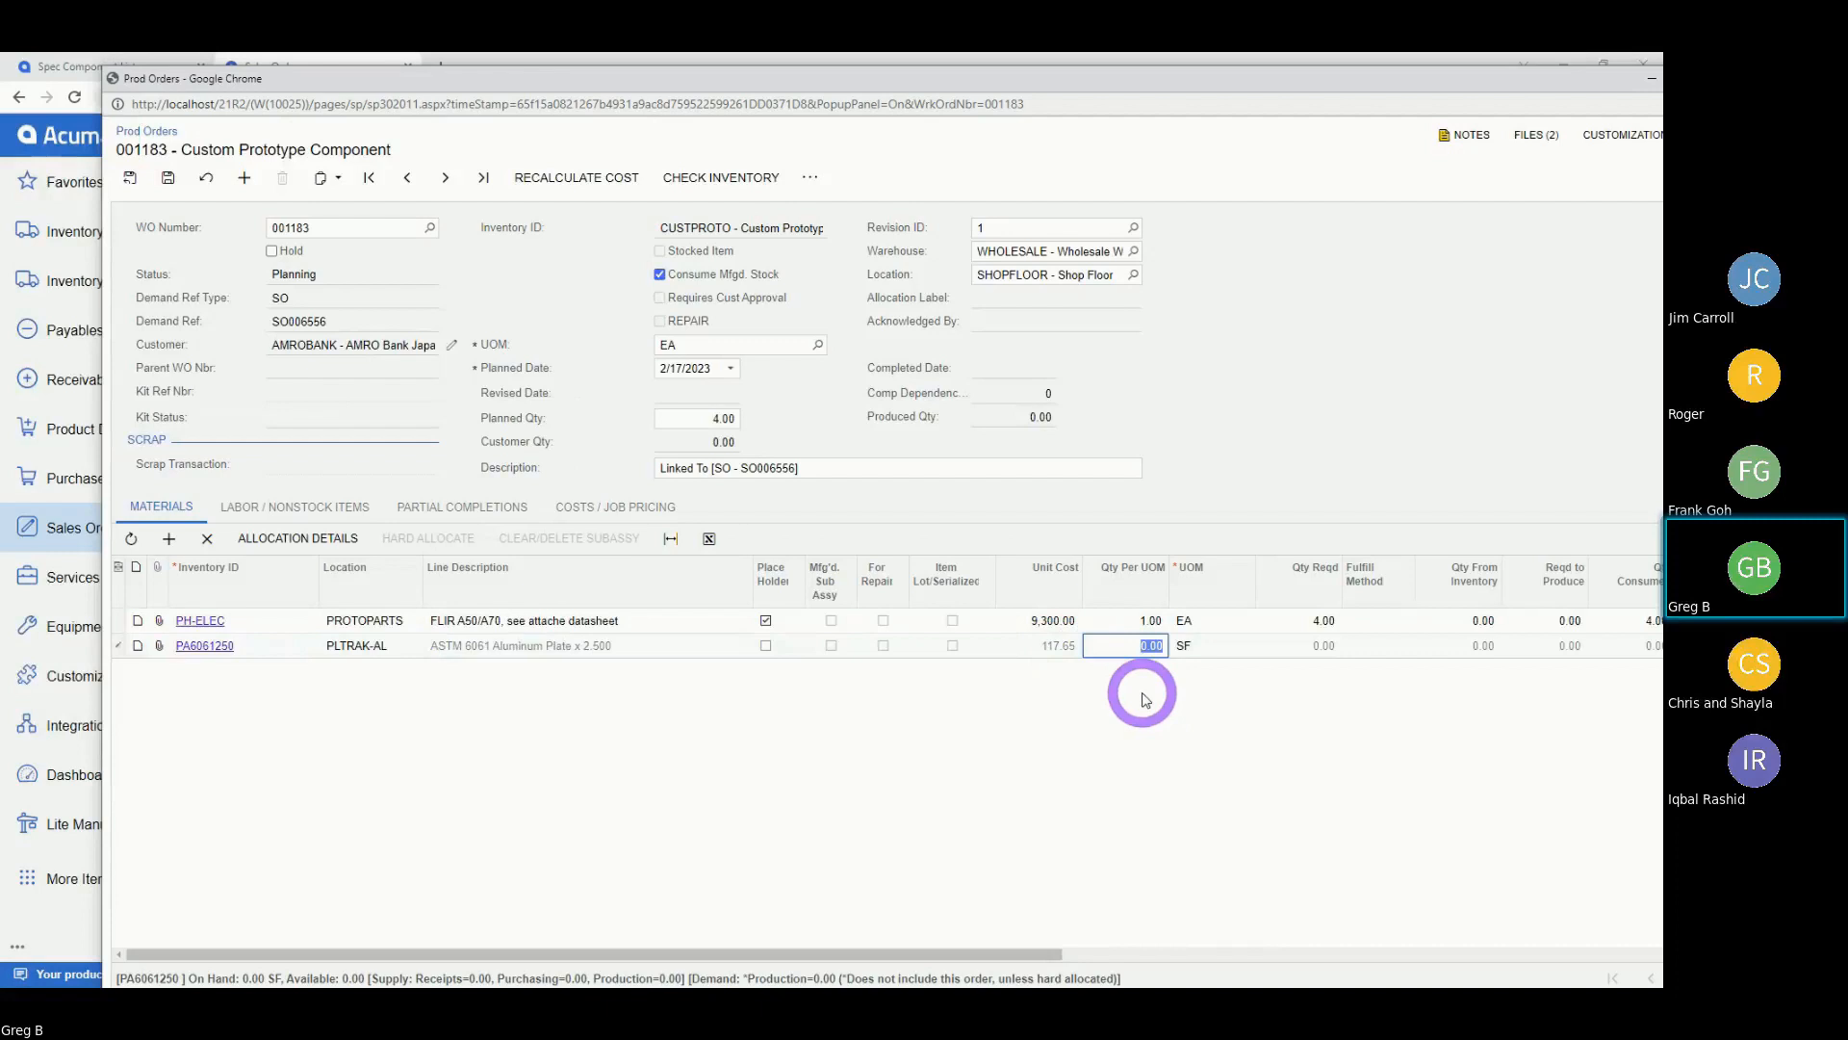
key("BackSpace")
key("Tab")
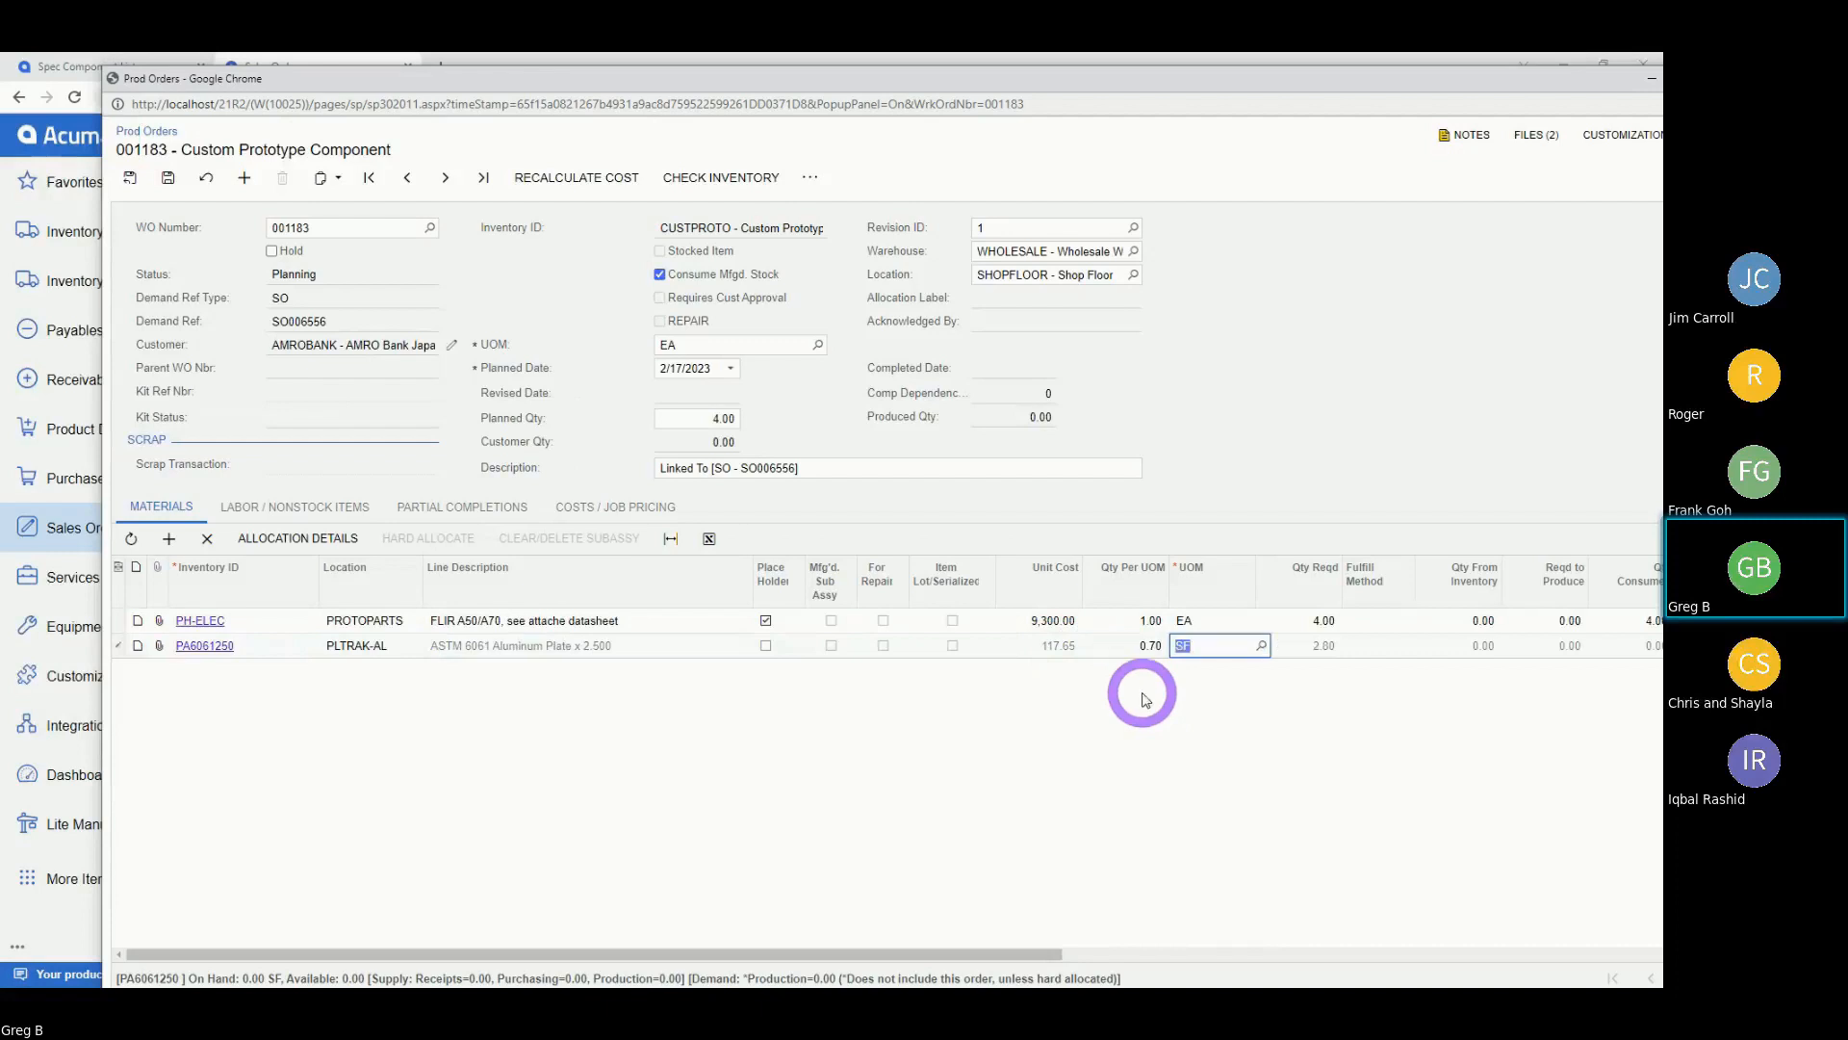
left_click(592, 504)
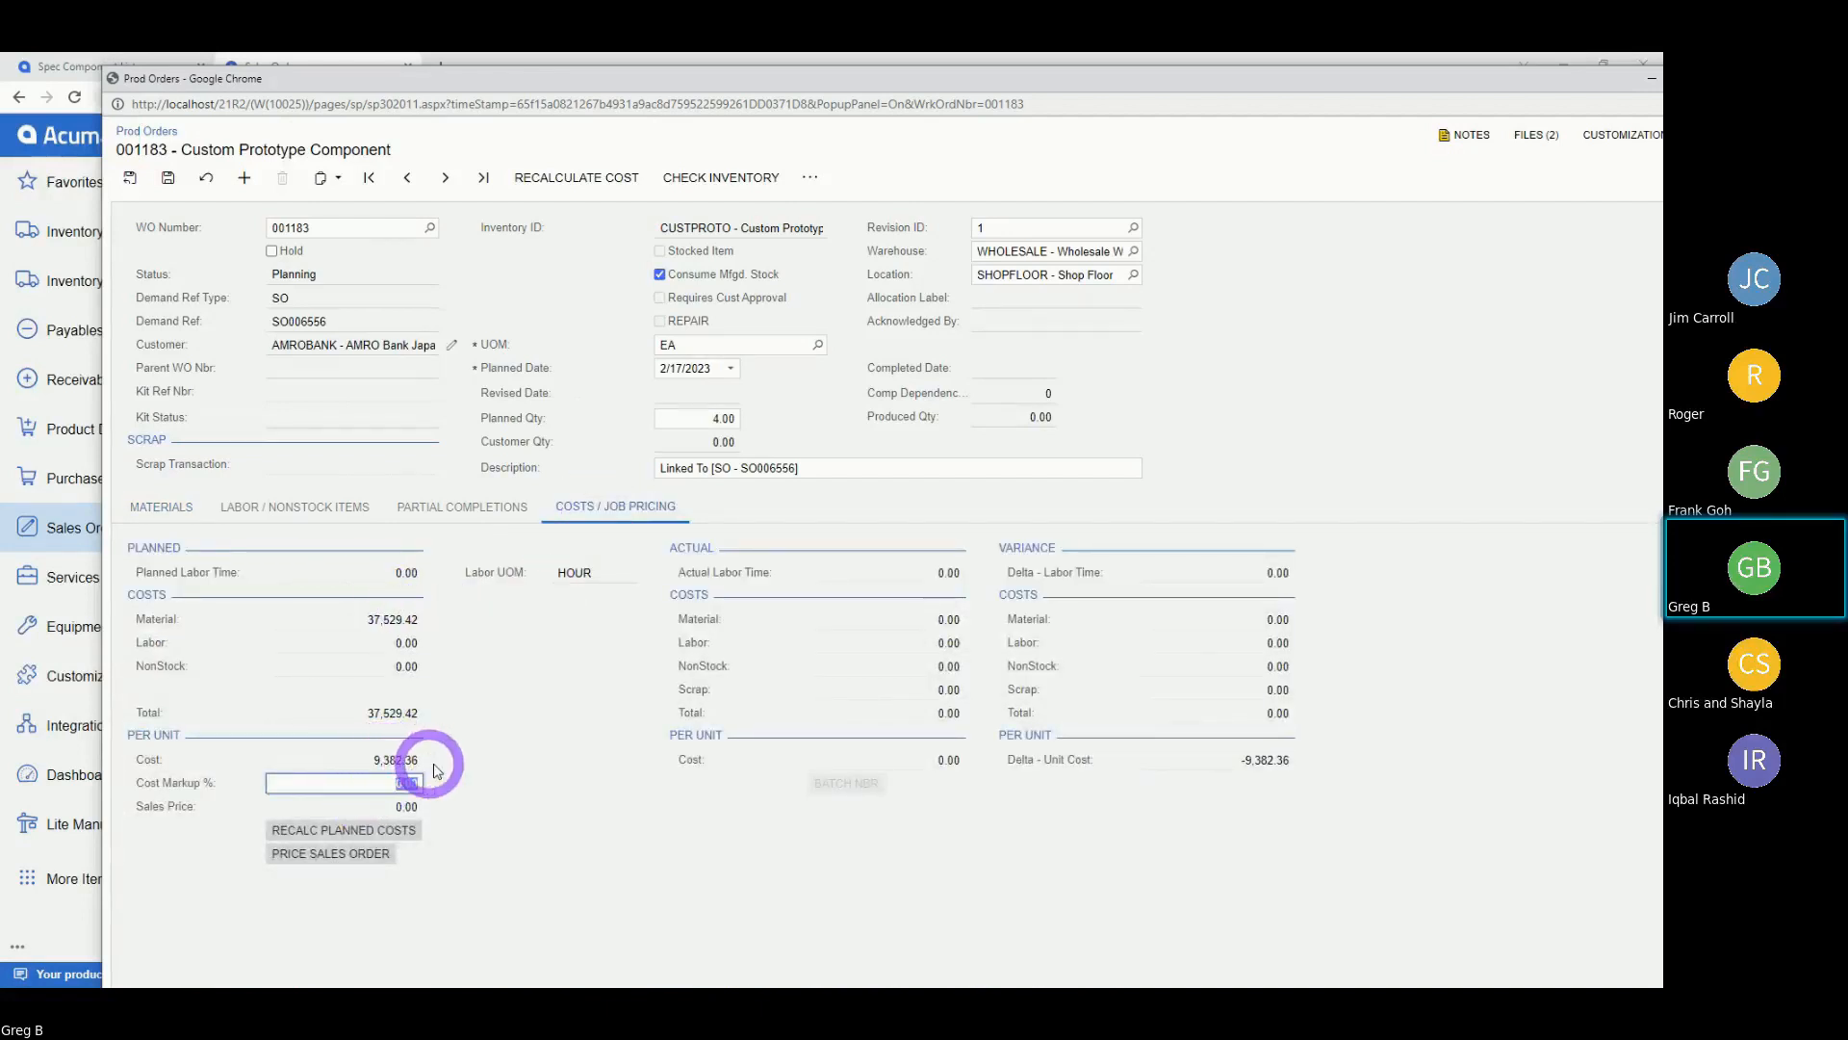
left_click(164, 507)
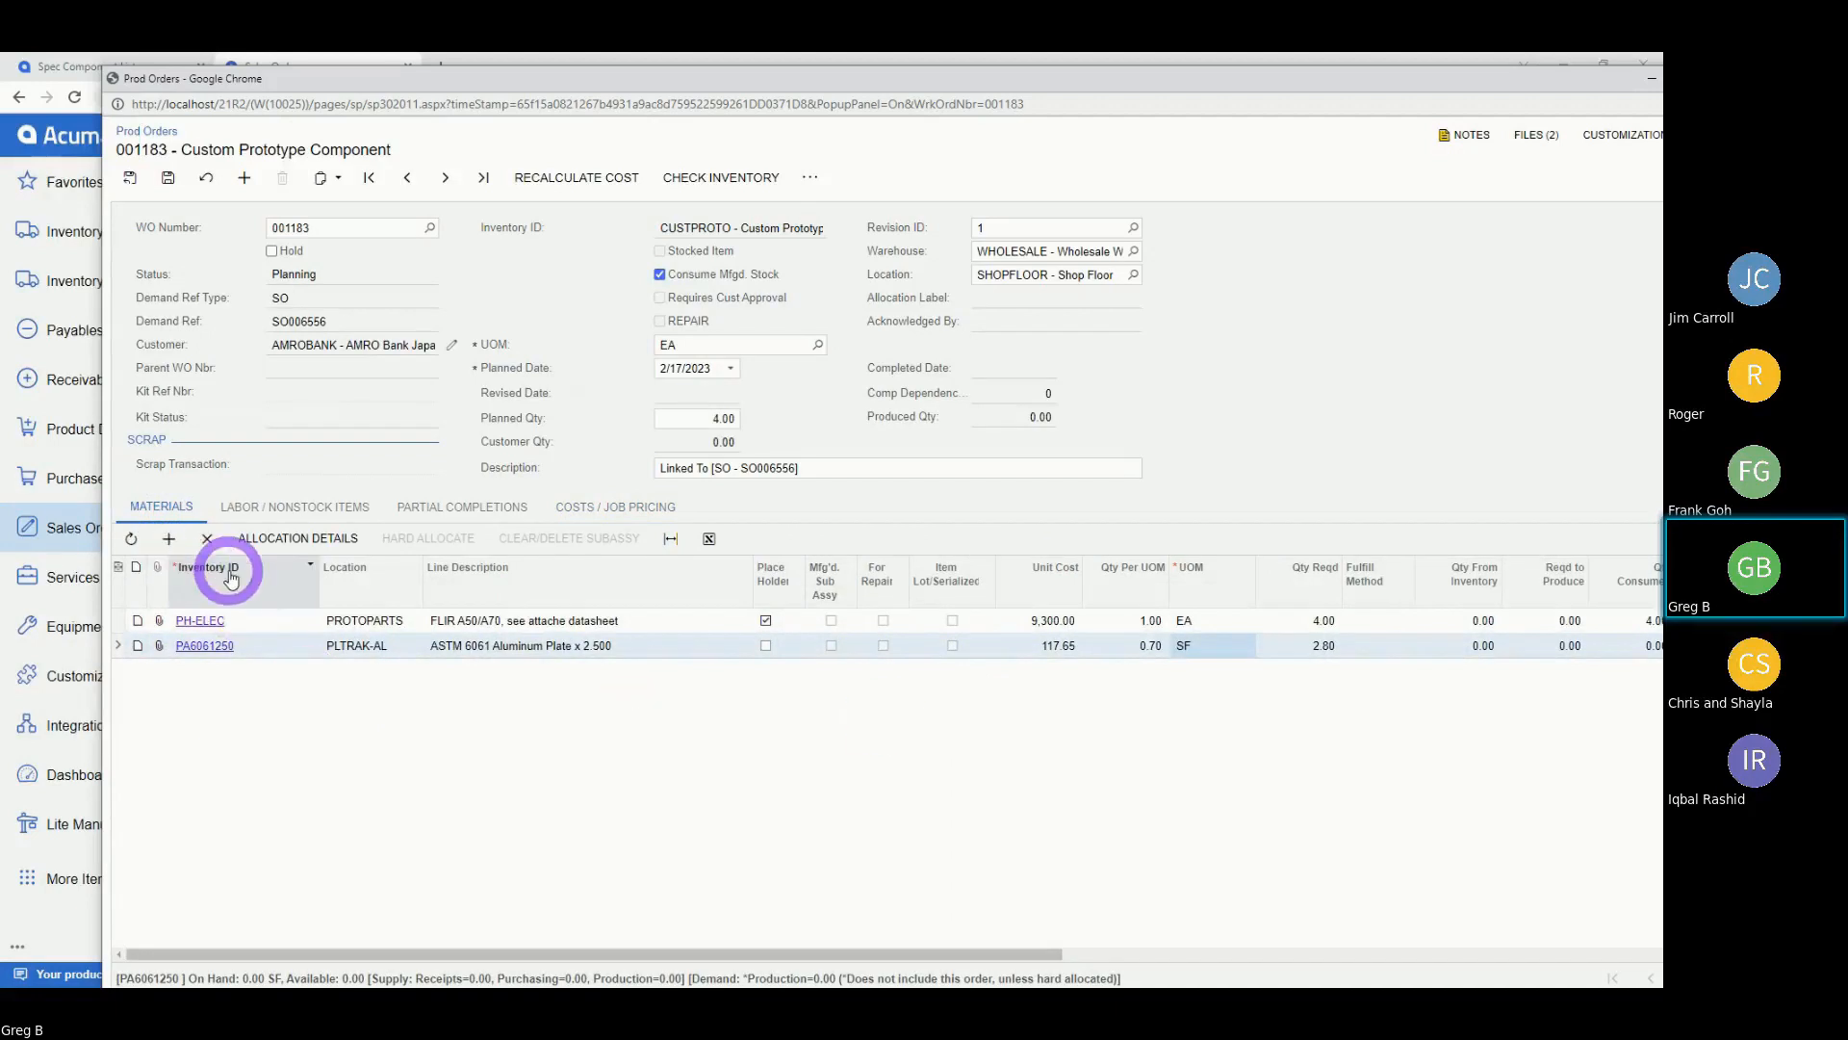
left_click(170, 541)
type("Pla")
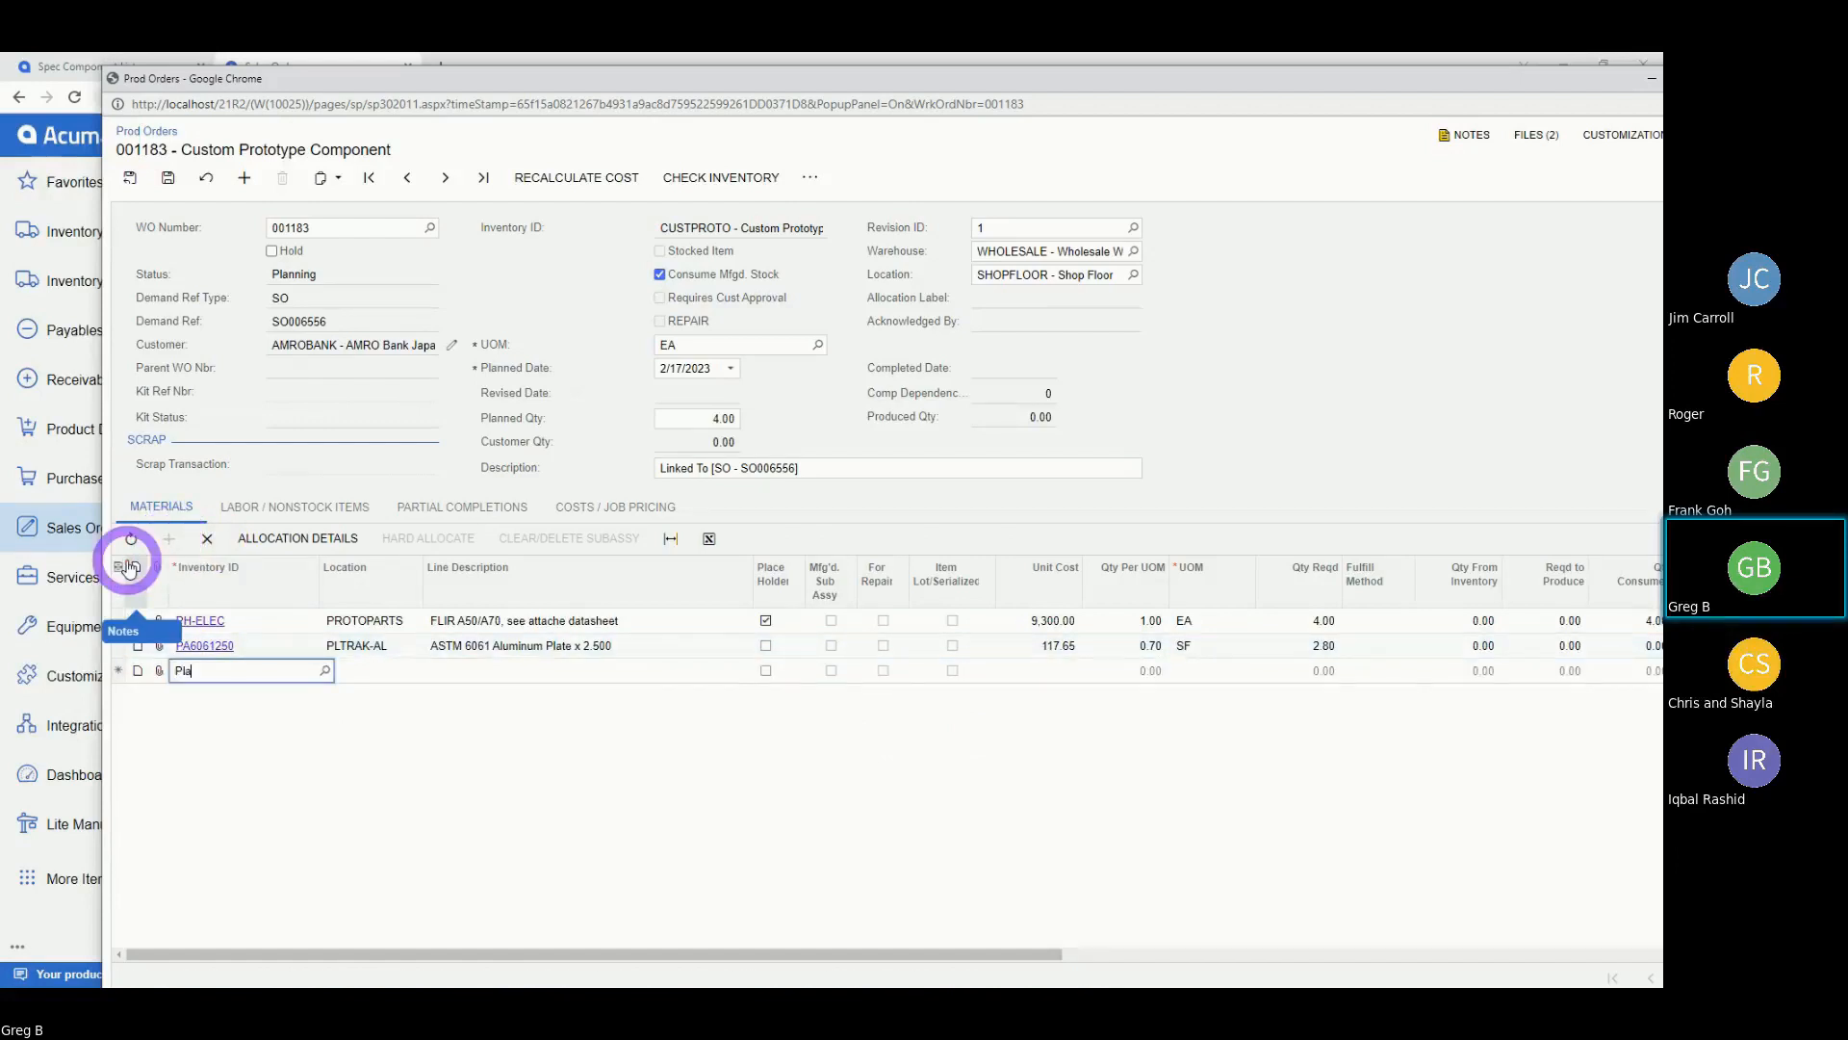
type("te ")
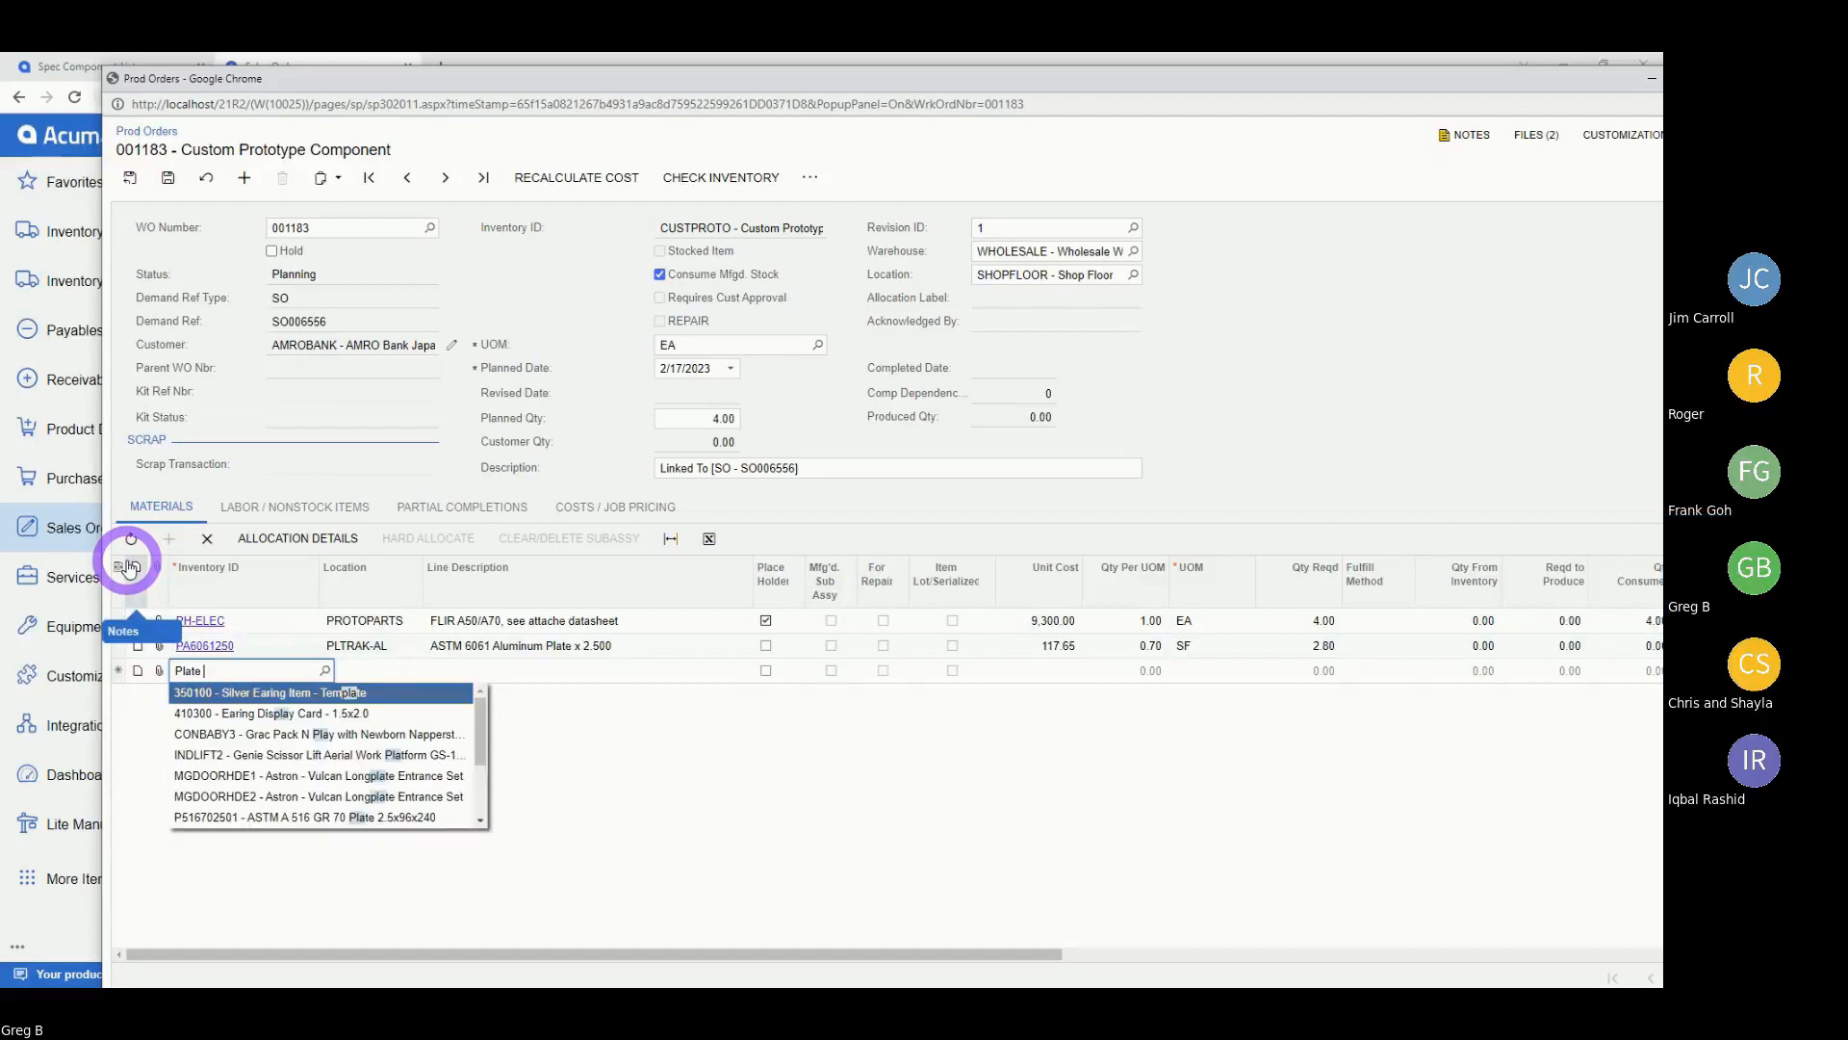
type("5")
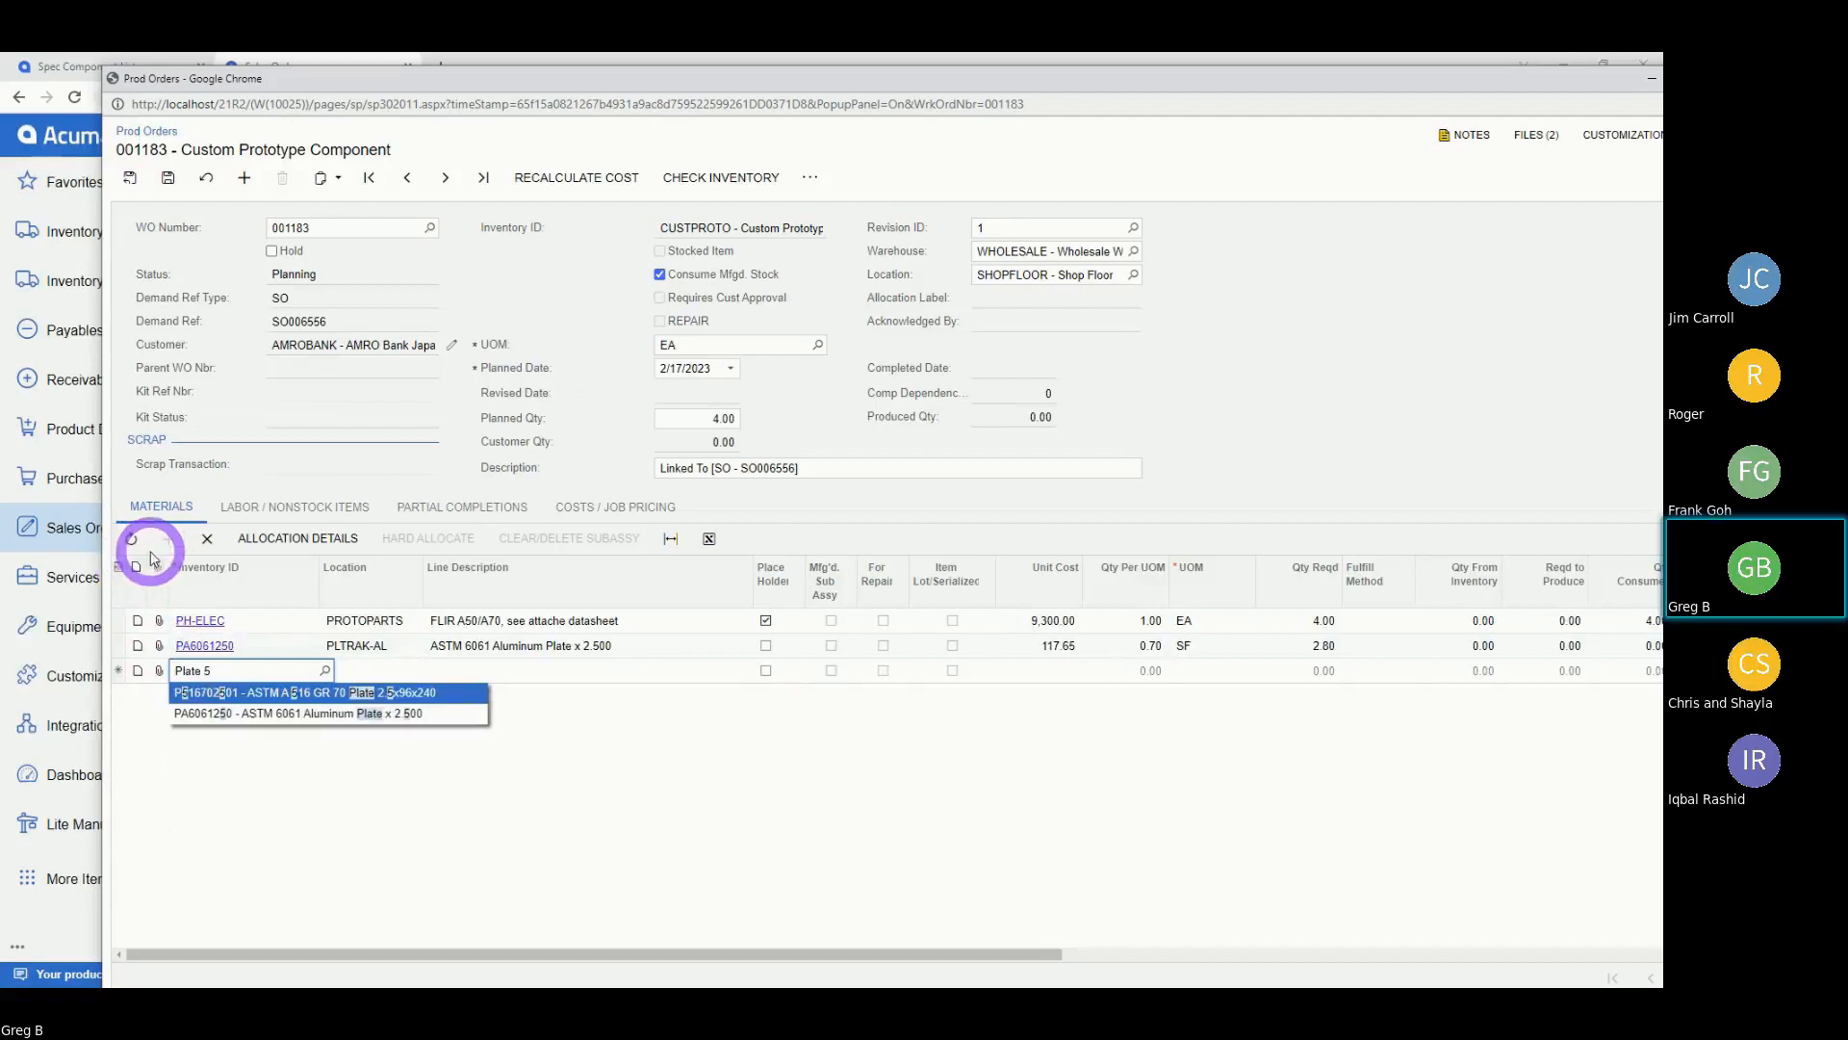
left_click(347, 692)
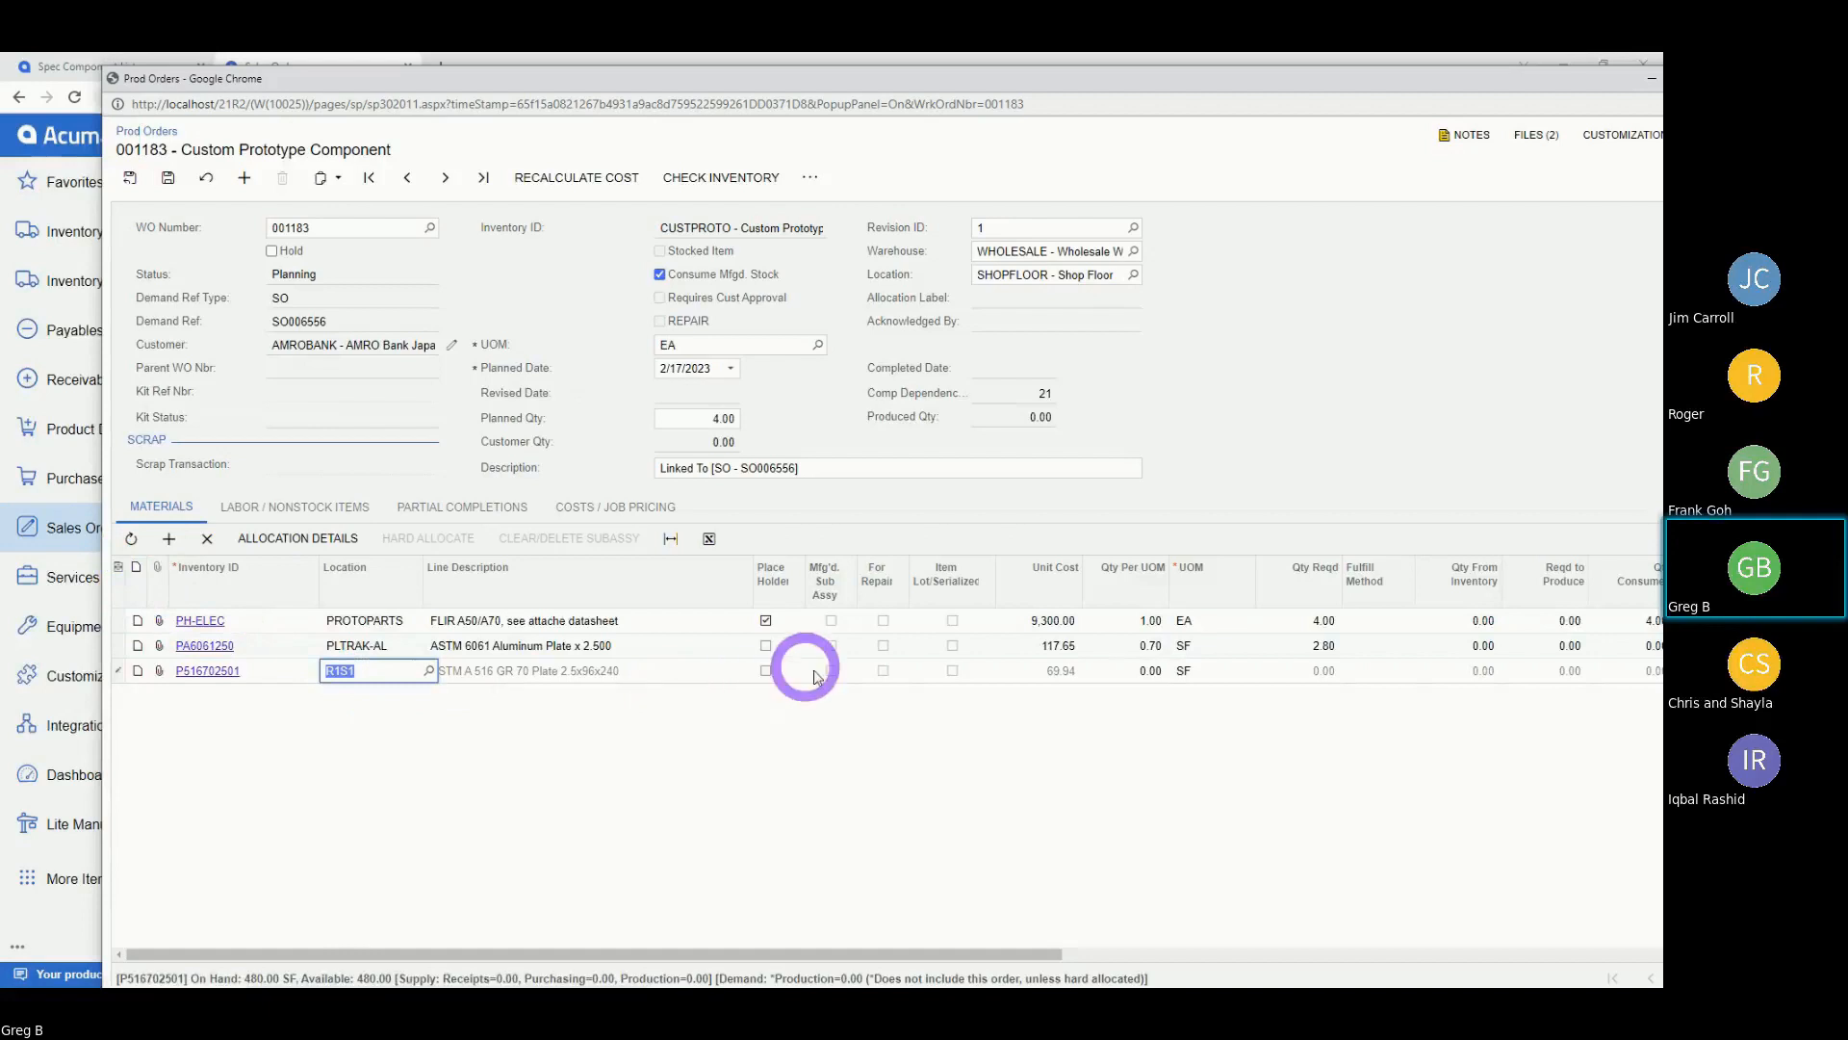
key("Tab")
key("Tab")
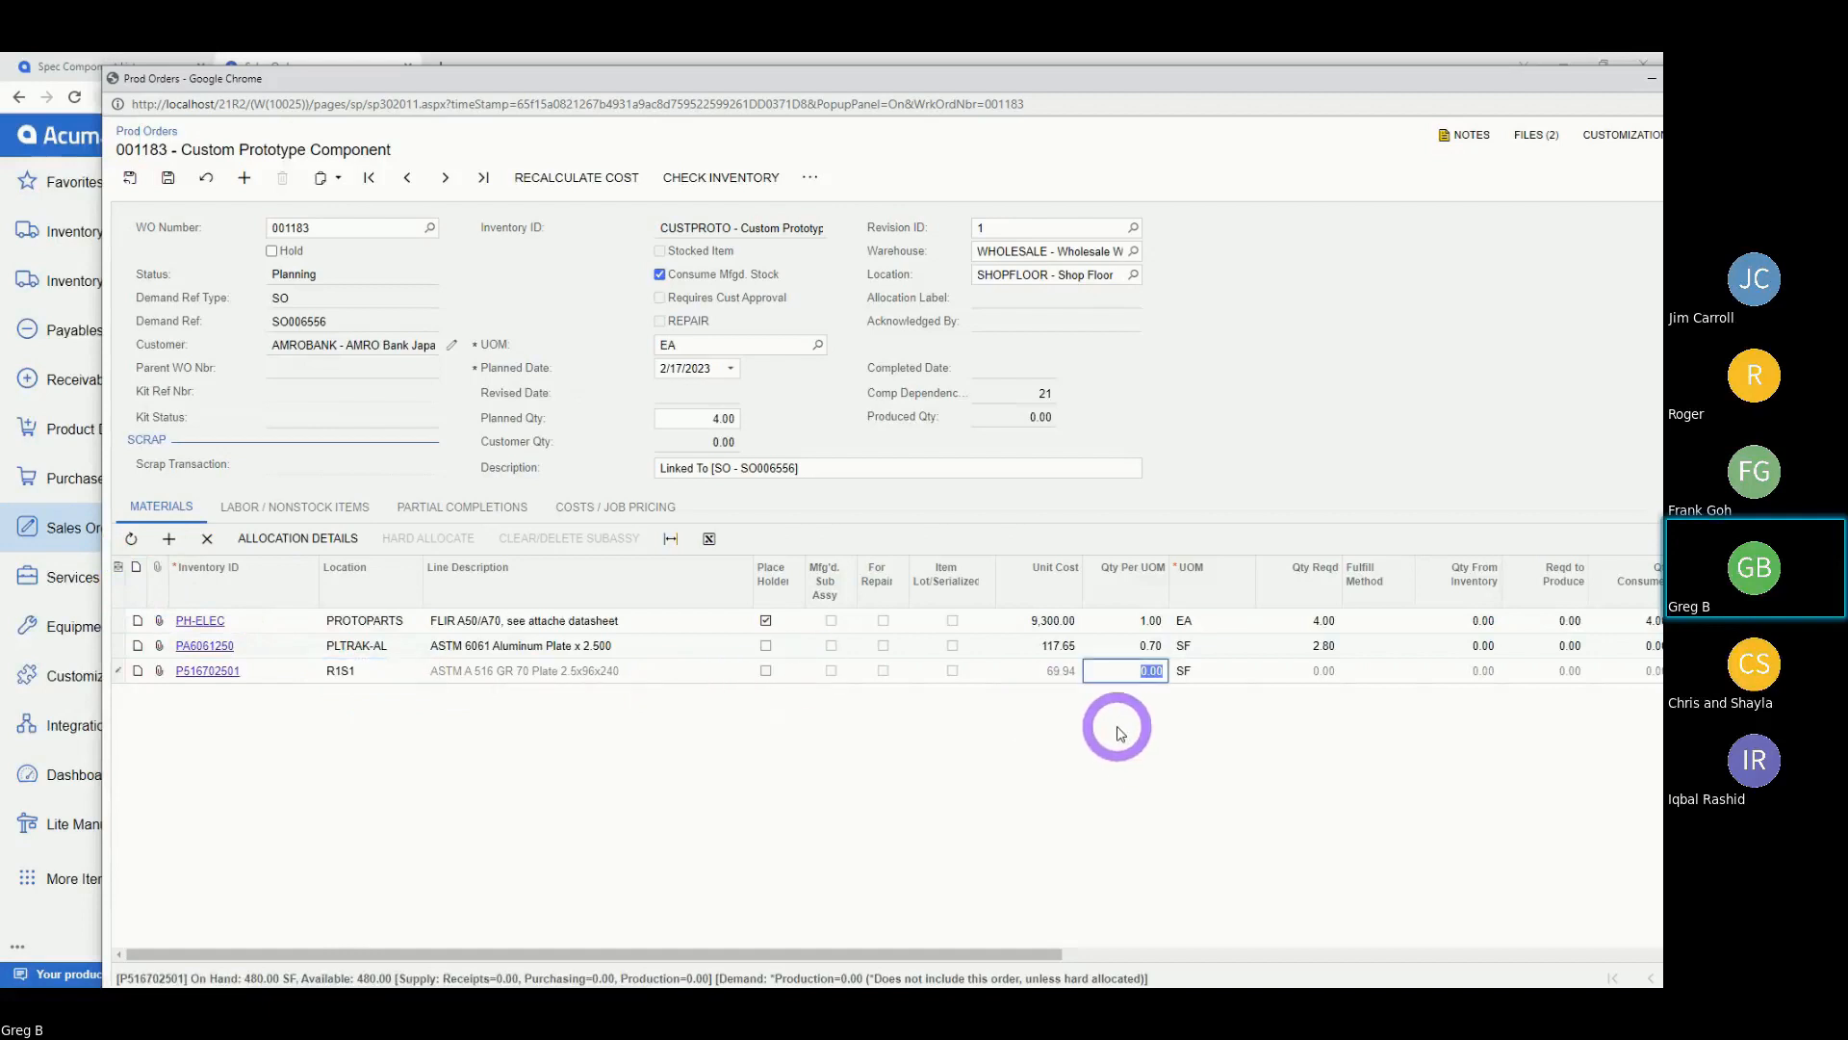
type(".70")
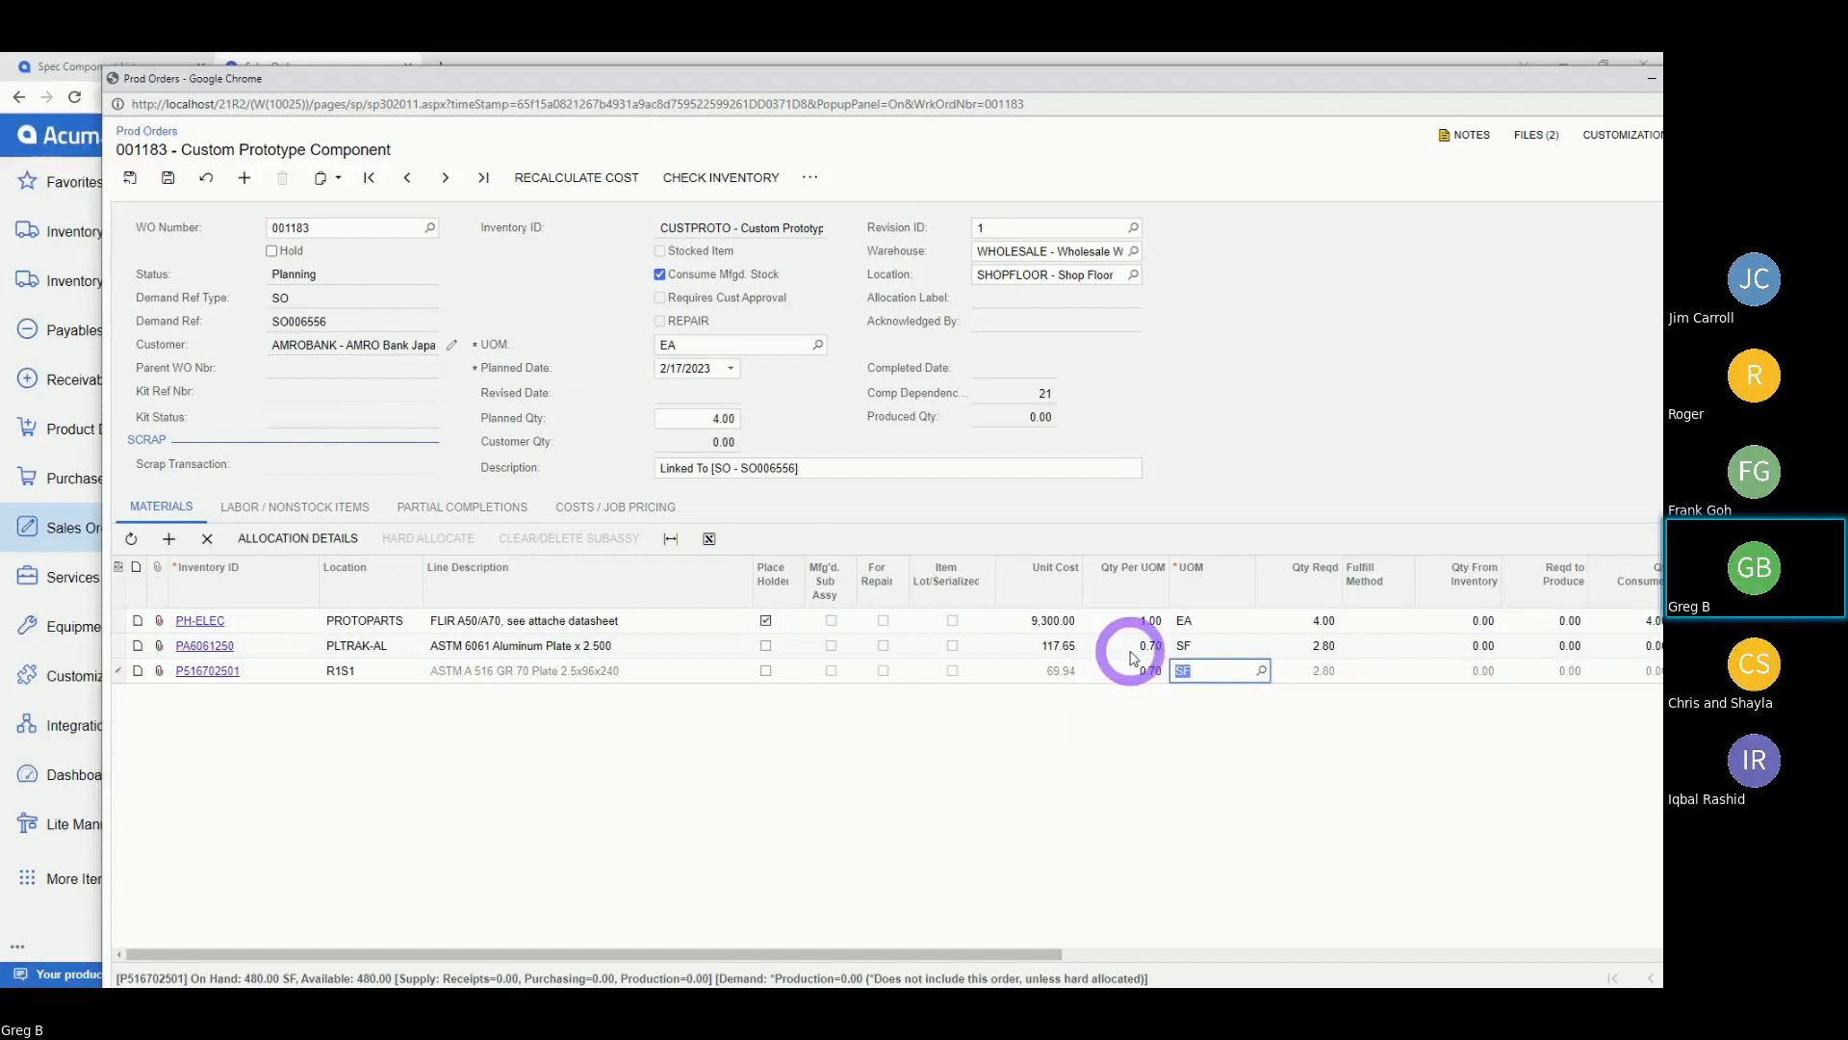
left_click(1116, 647)
type("0")
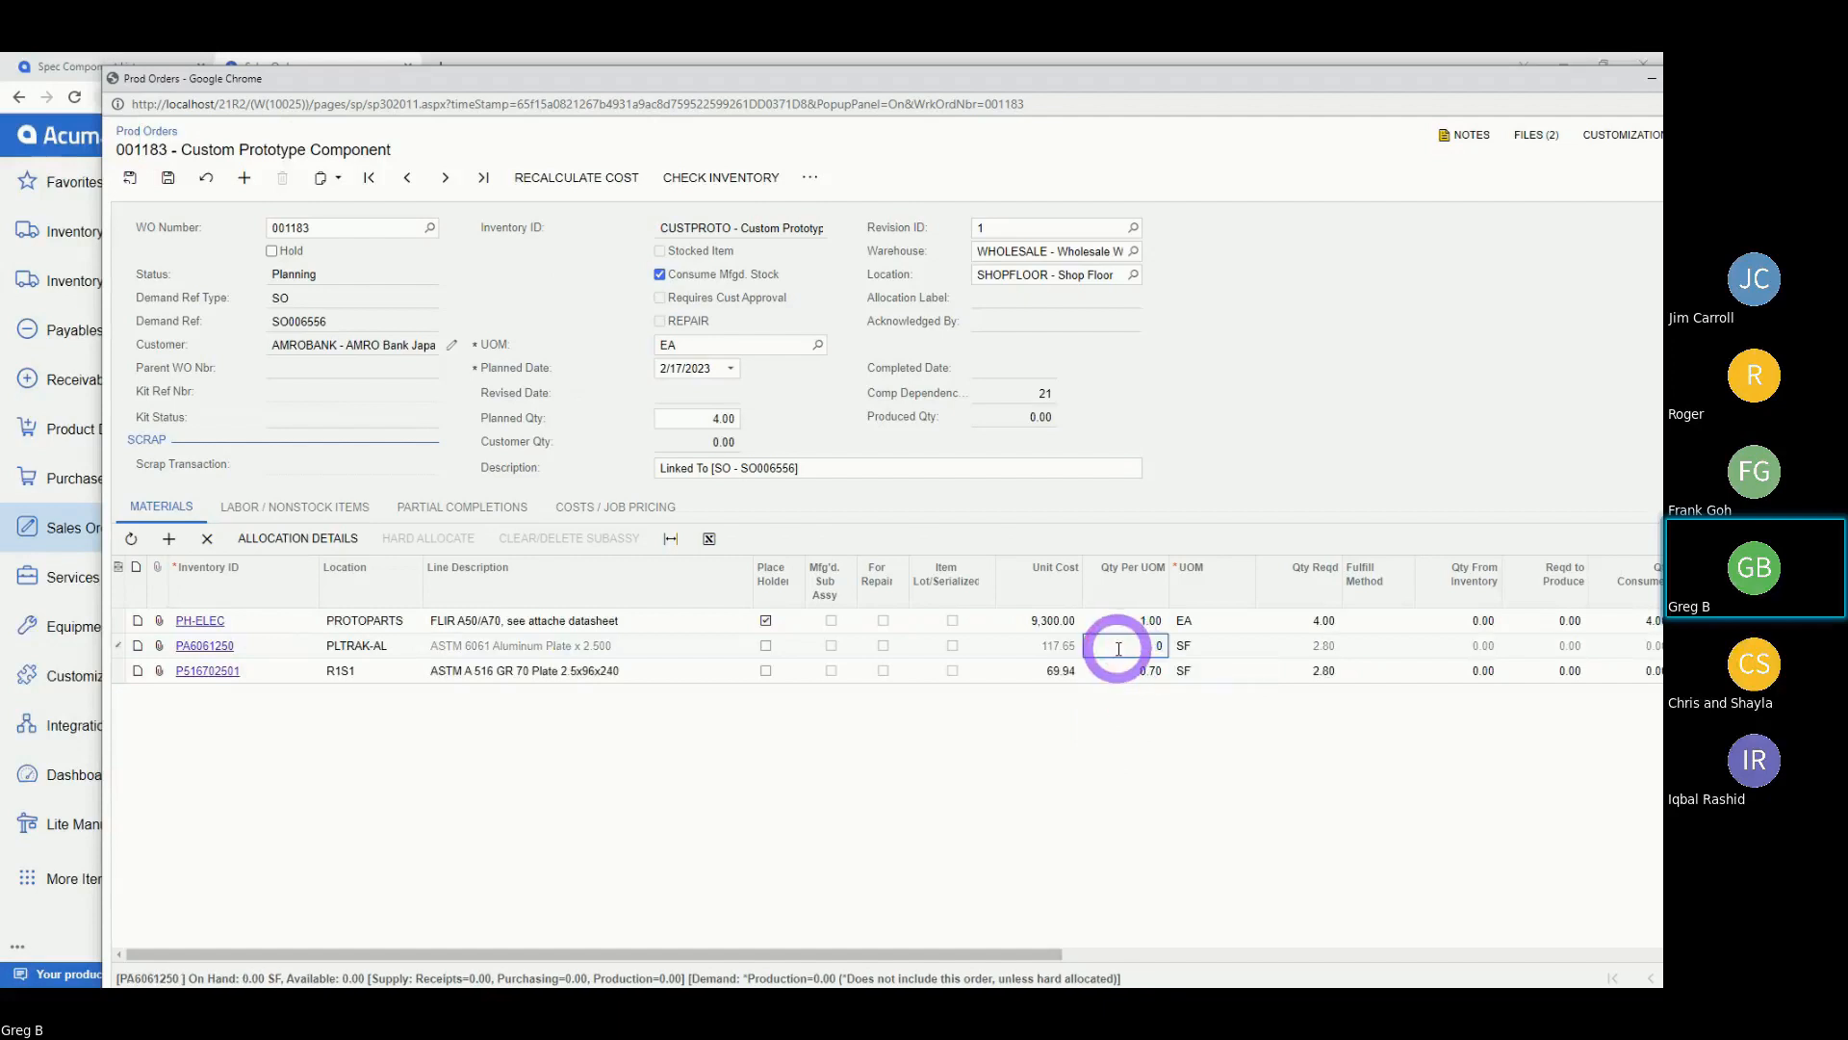
left_click(1117, 669)
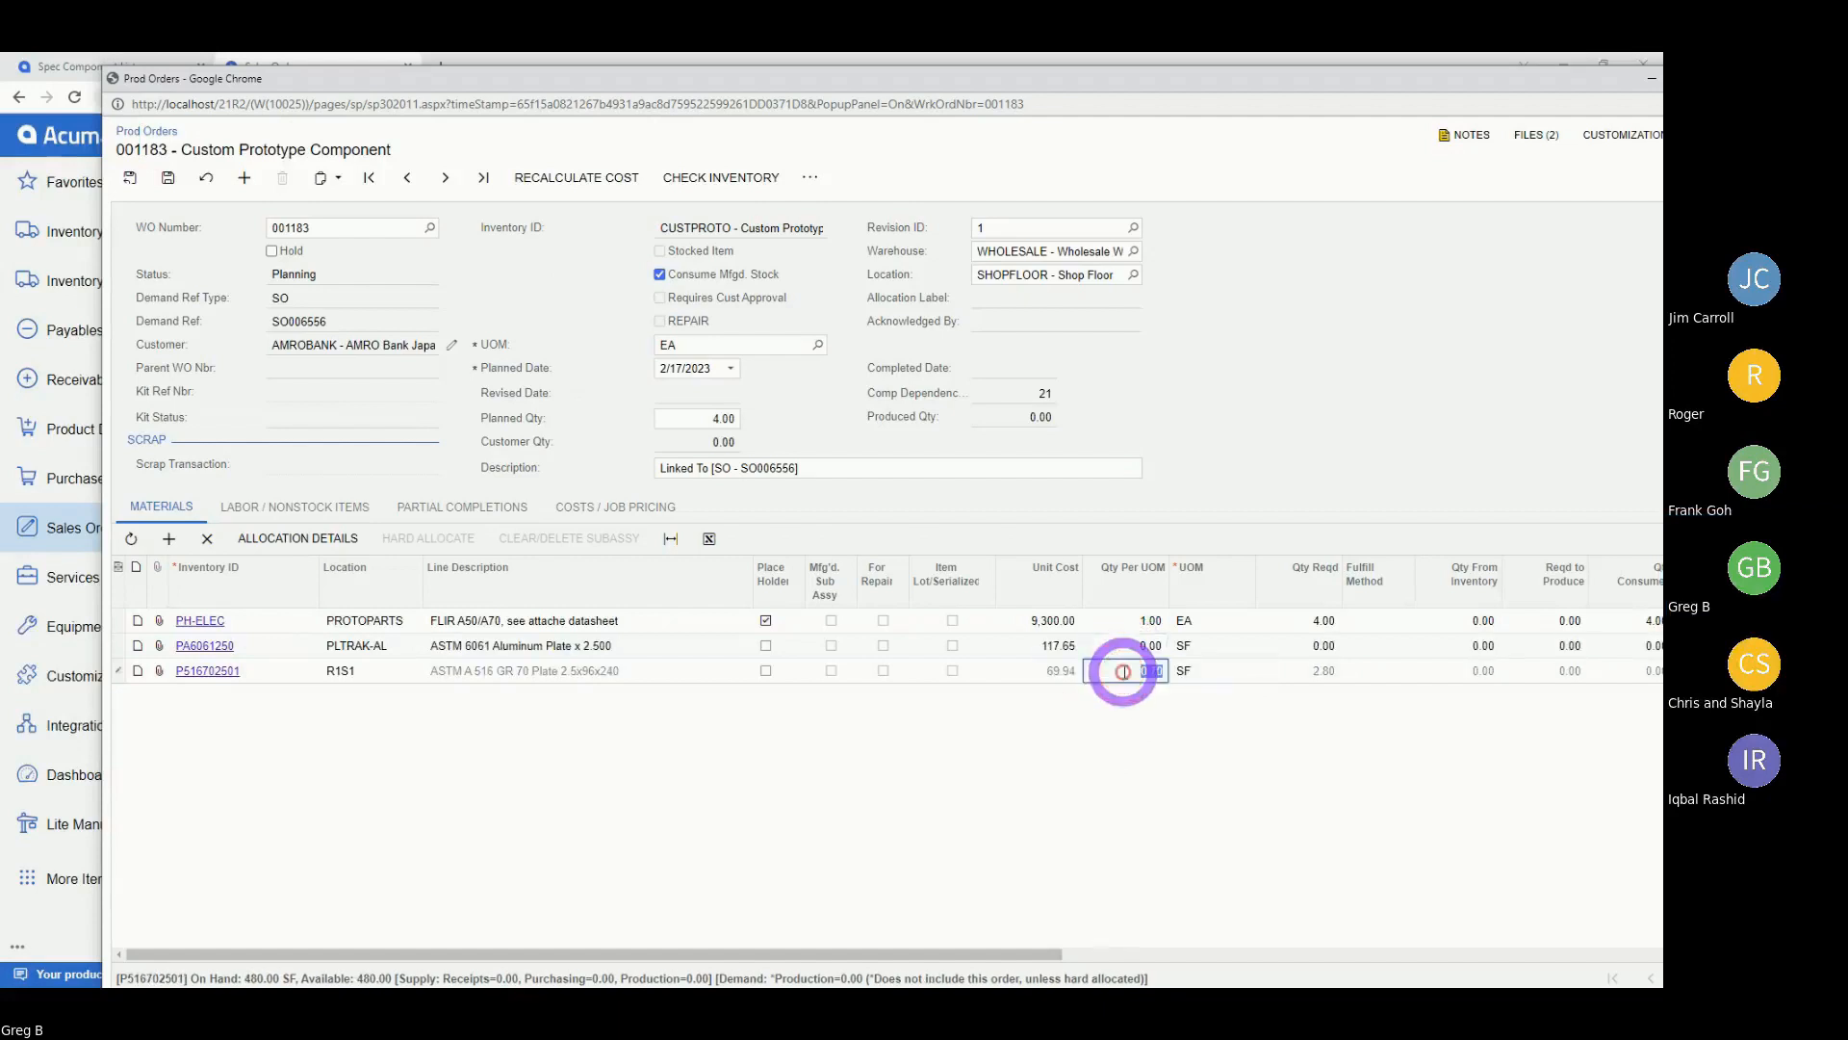
left_click(625, 508)
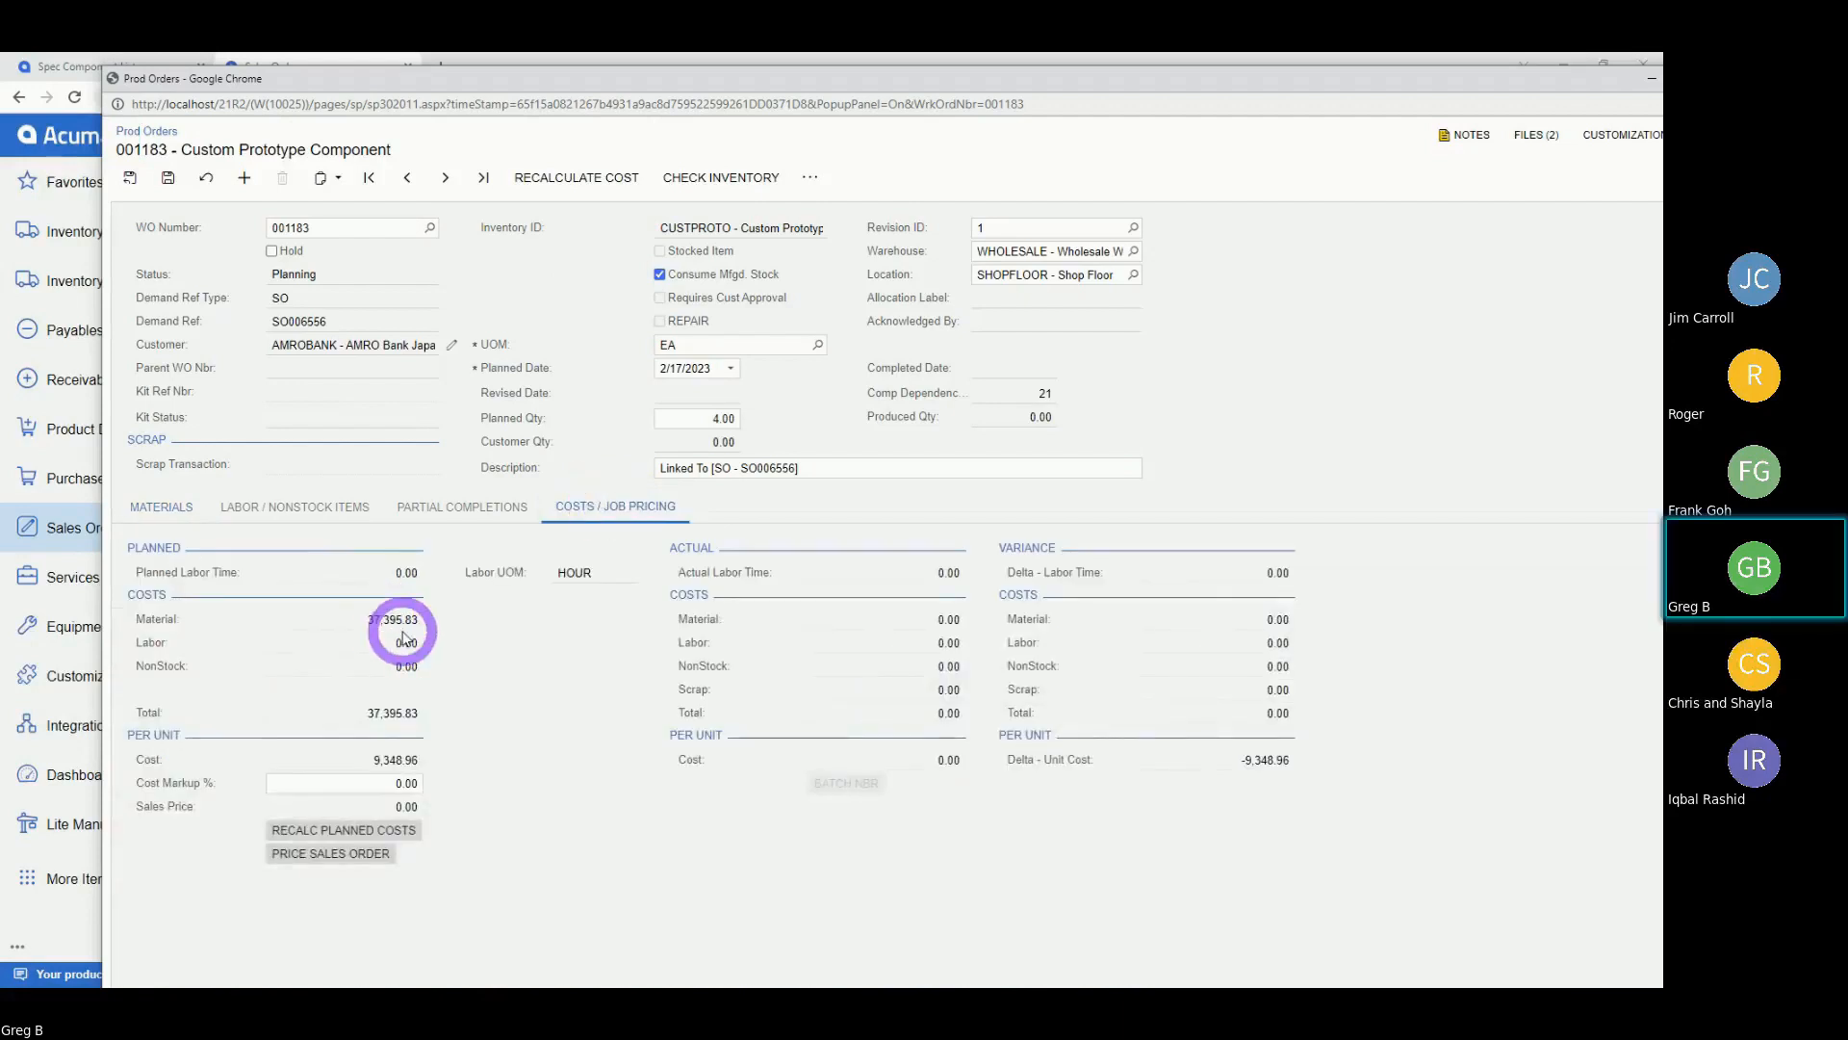
left_click(166, 510)
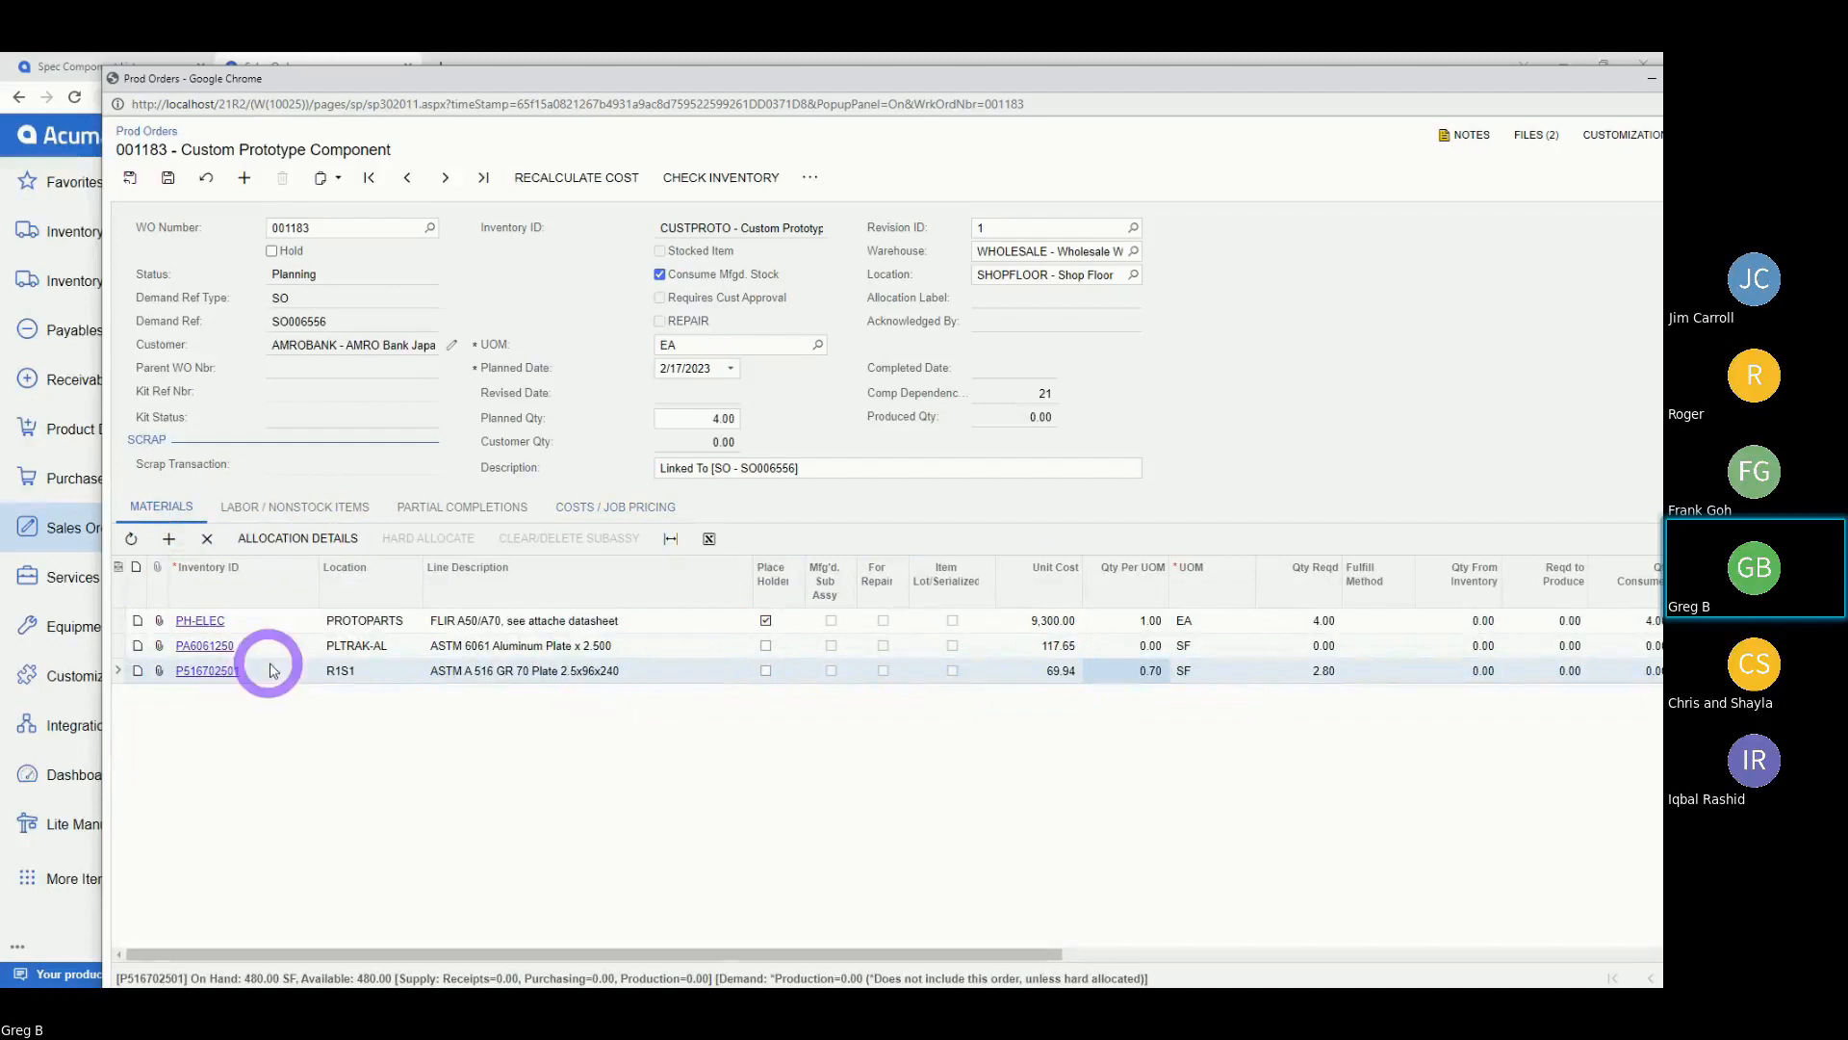
left_click(1116, 648)
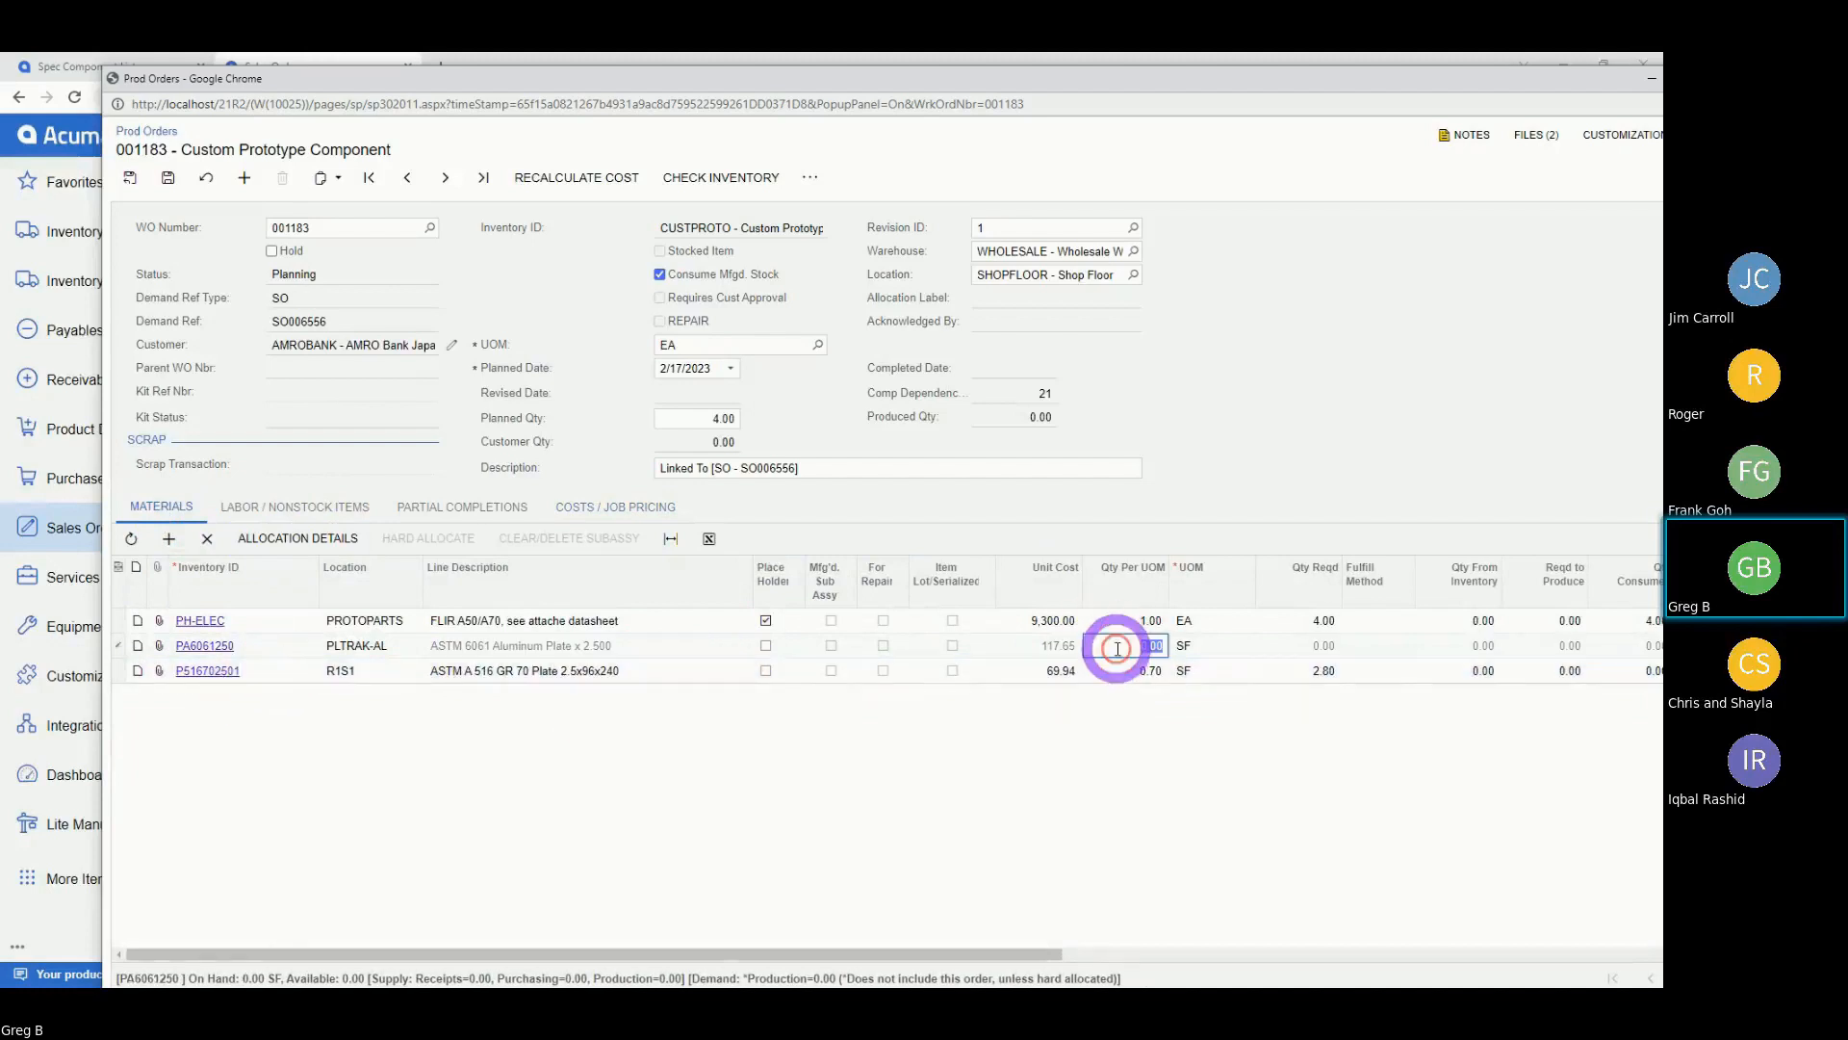
type("0")
left_click(653, 671)
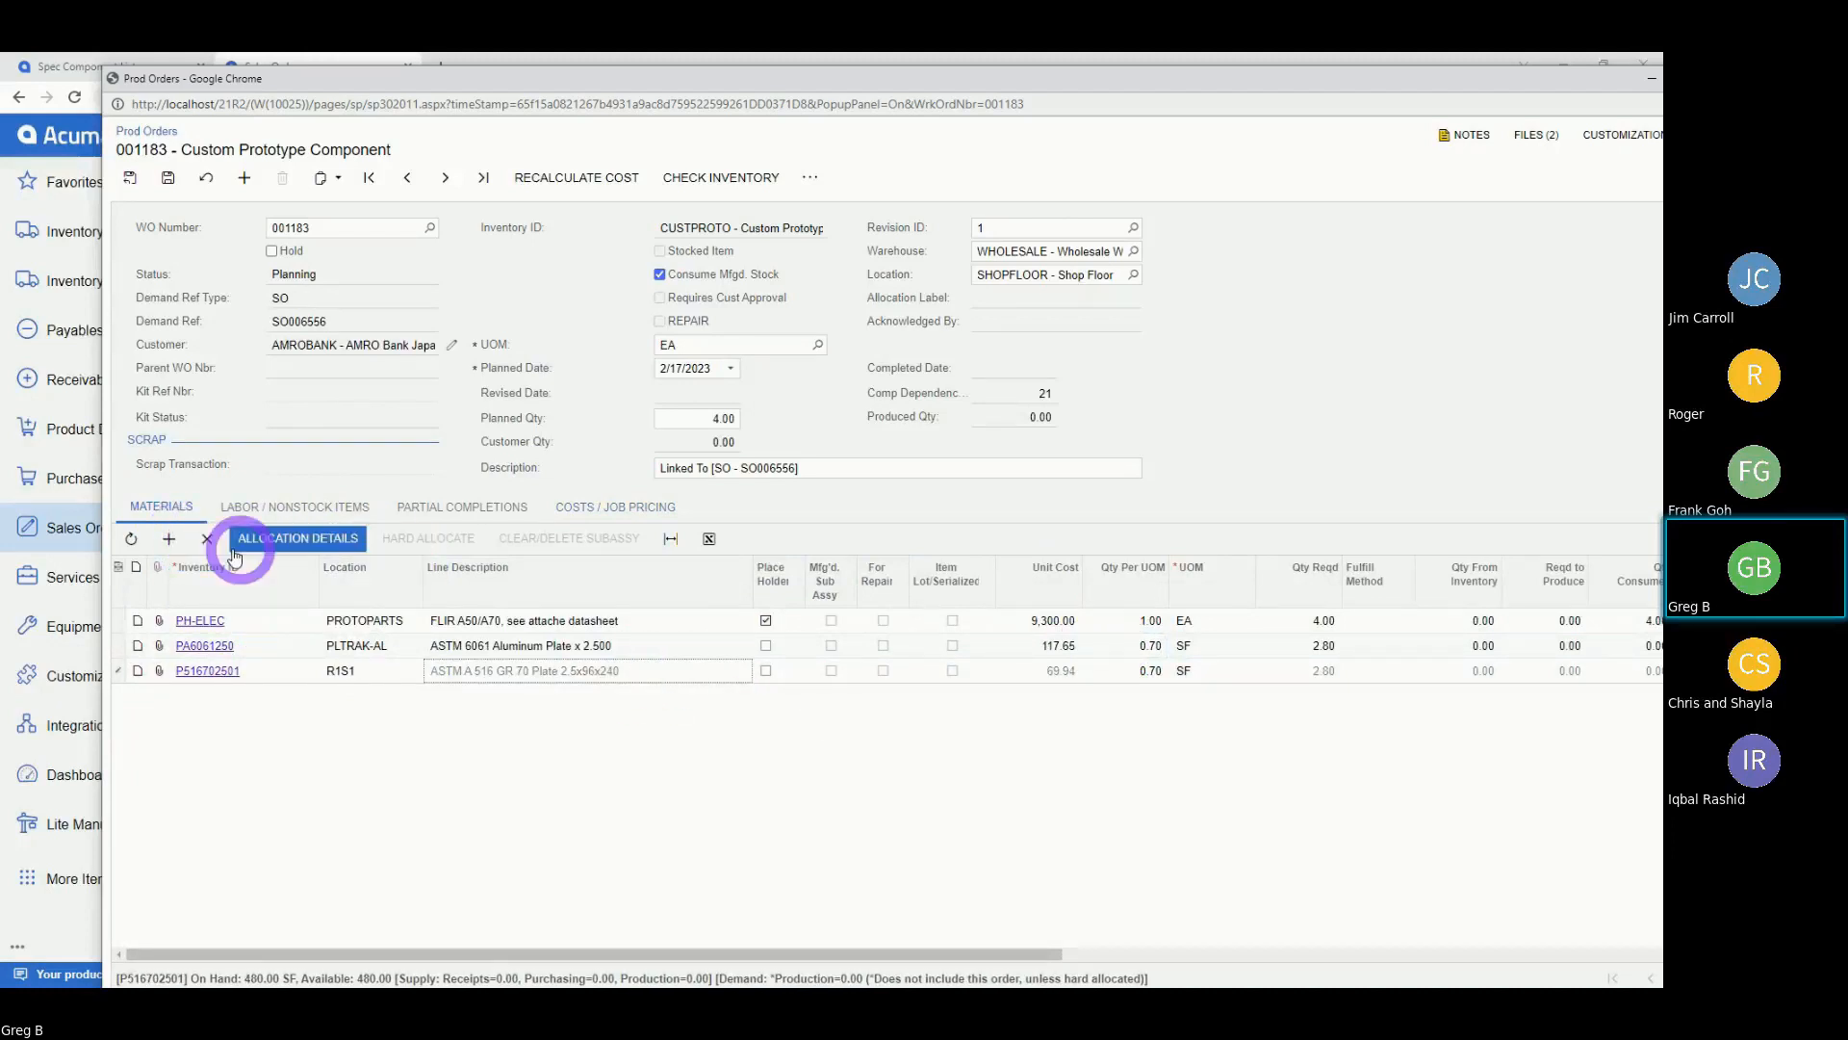
left_click(206, 539)
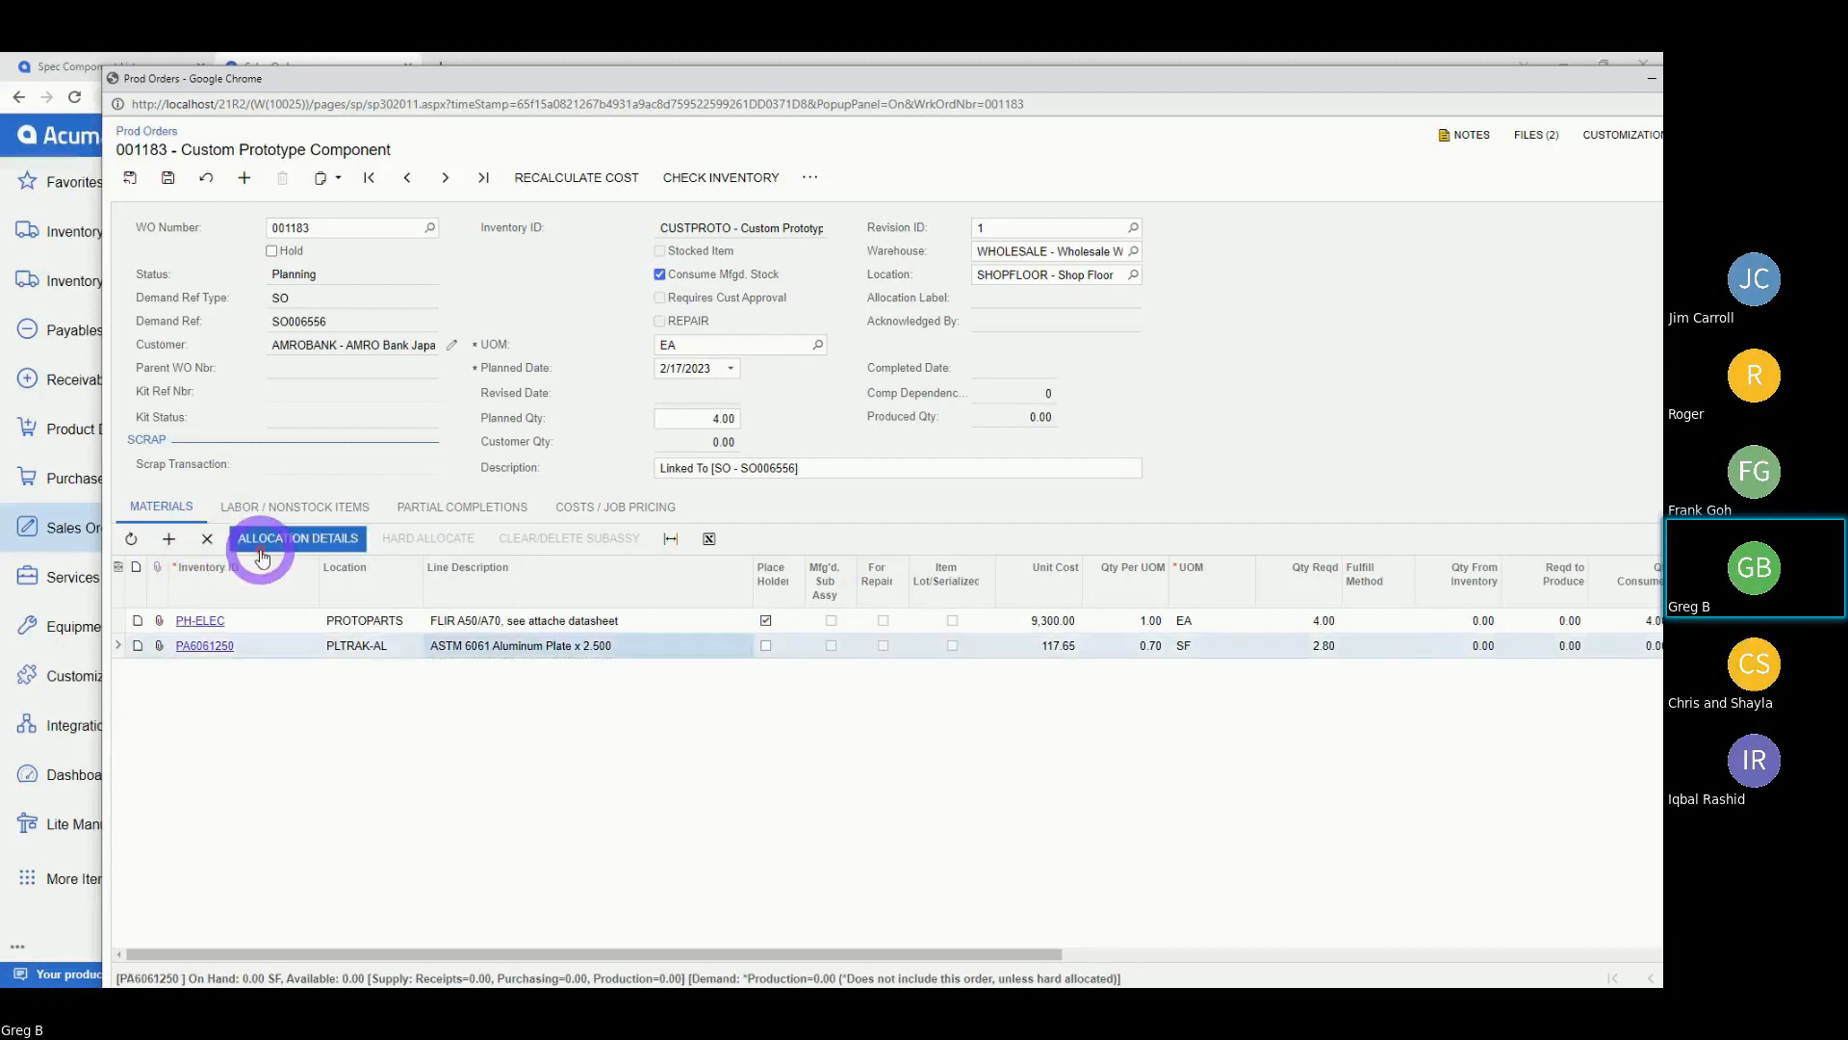
Save work order 001183 with its PH-ELEC and PA6061250 material lines.
left_click(168, 178)
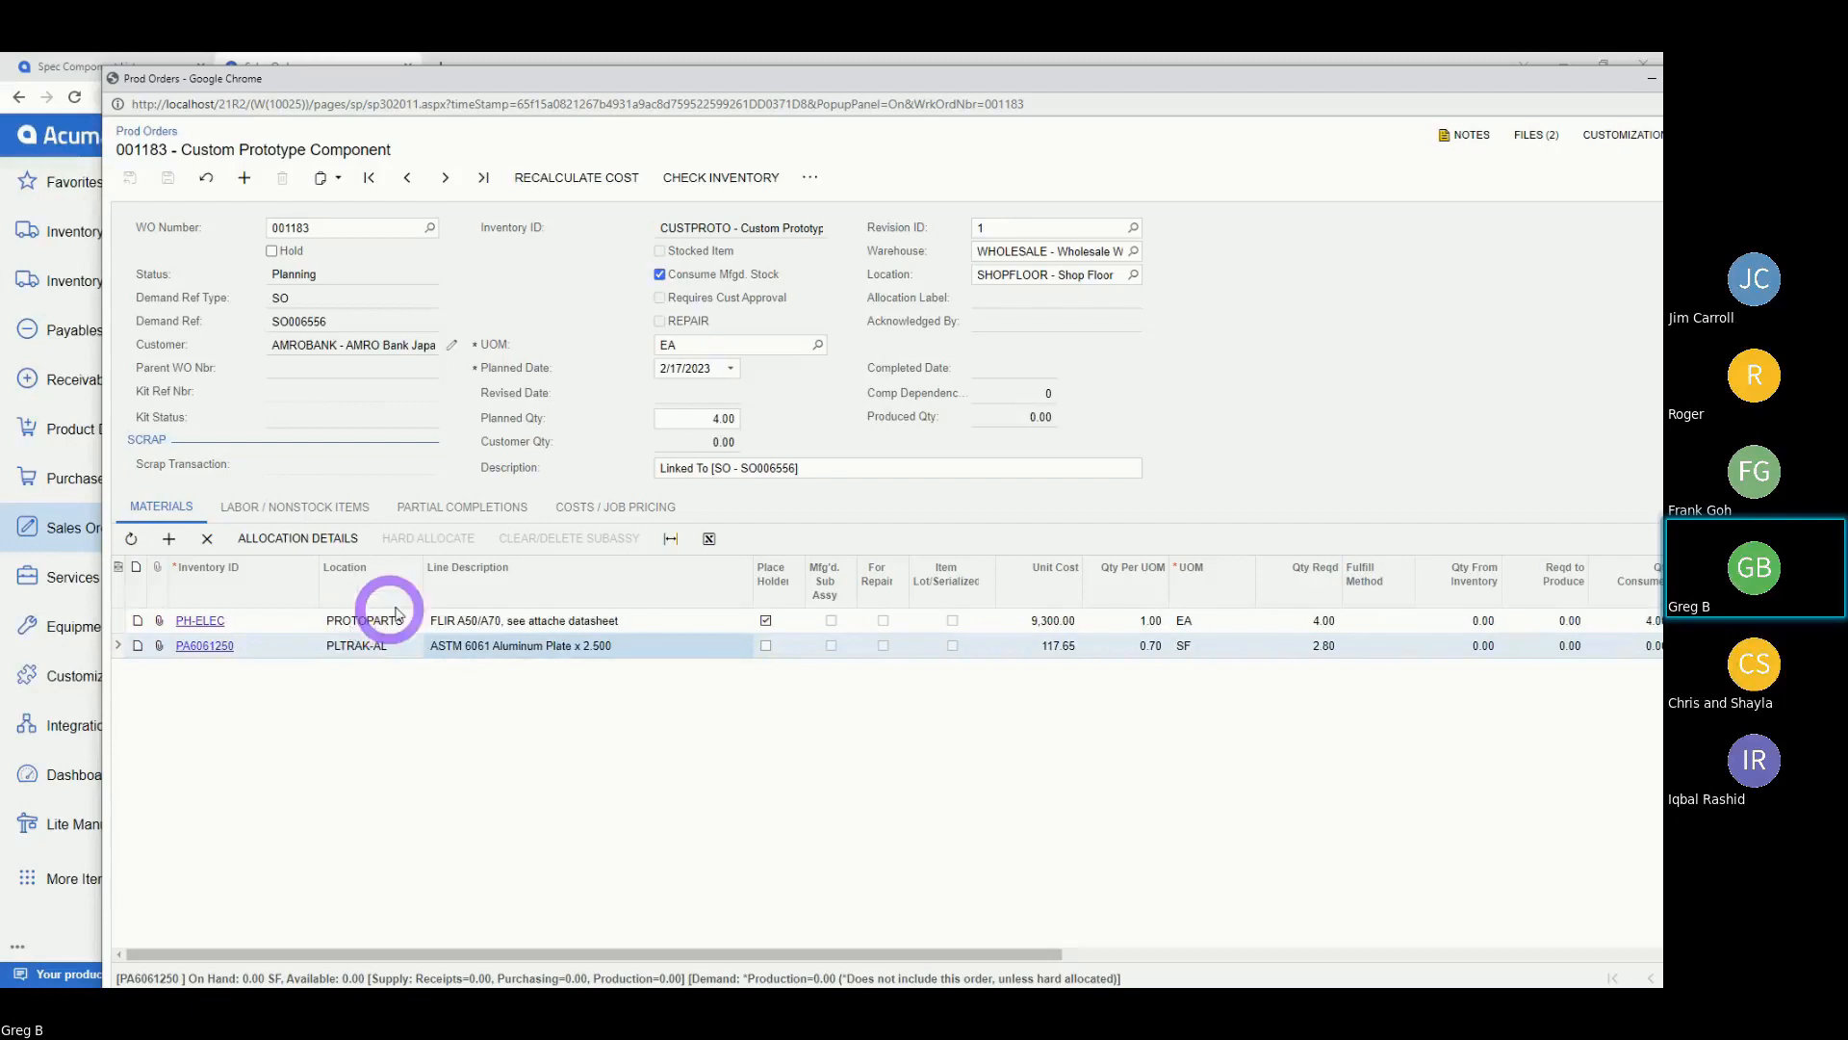
Open the PH-ELEC stock item record and enlarge its window to show the details.
left_click(195, 622)
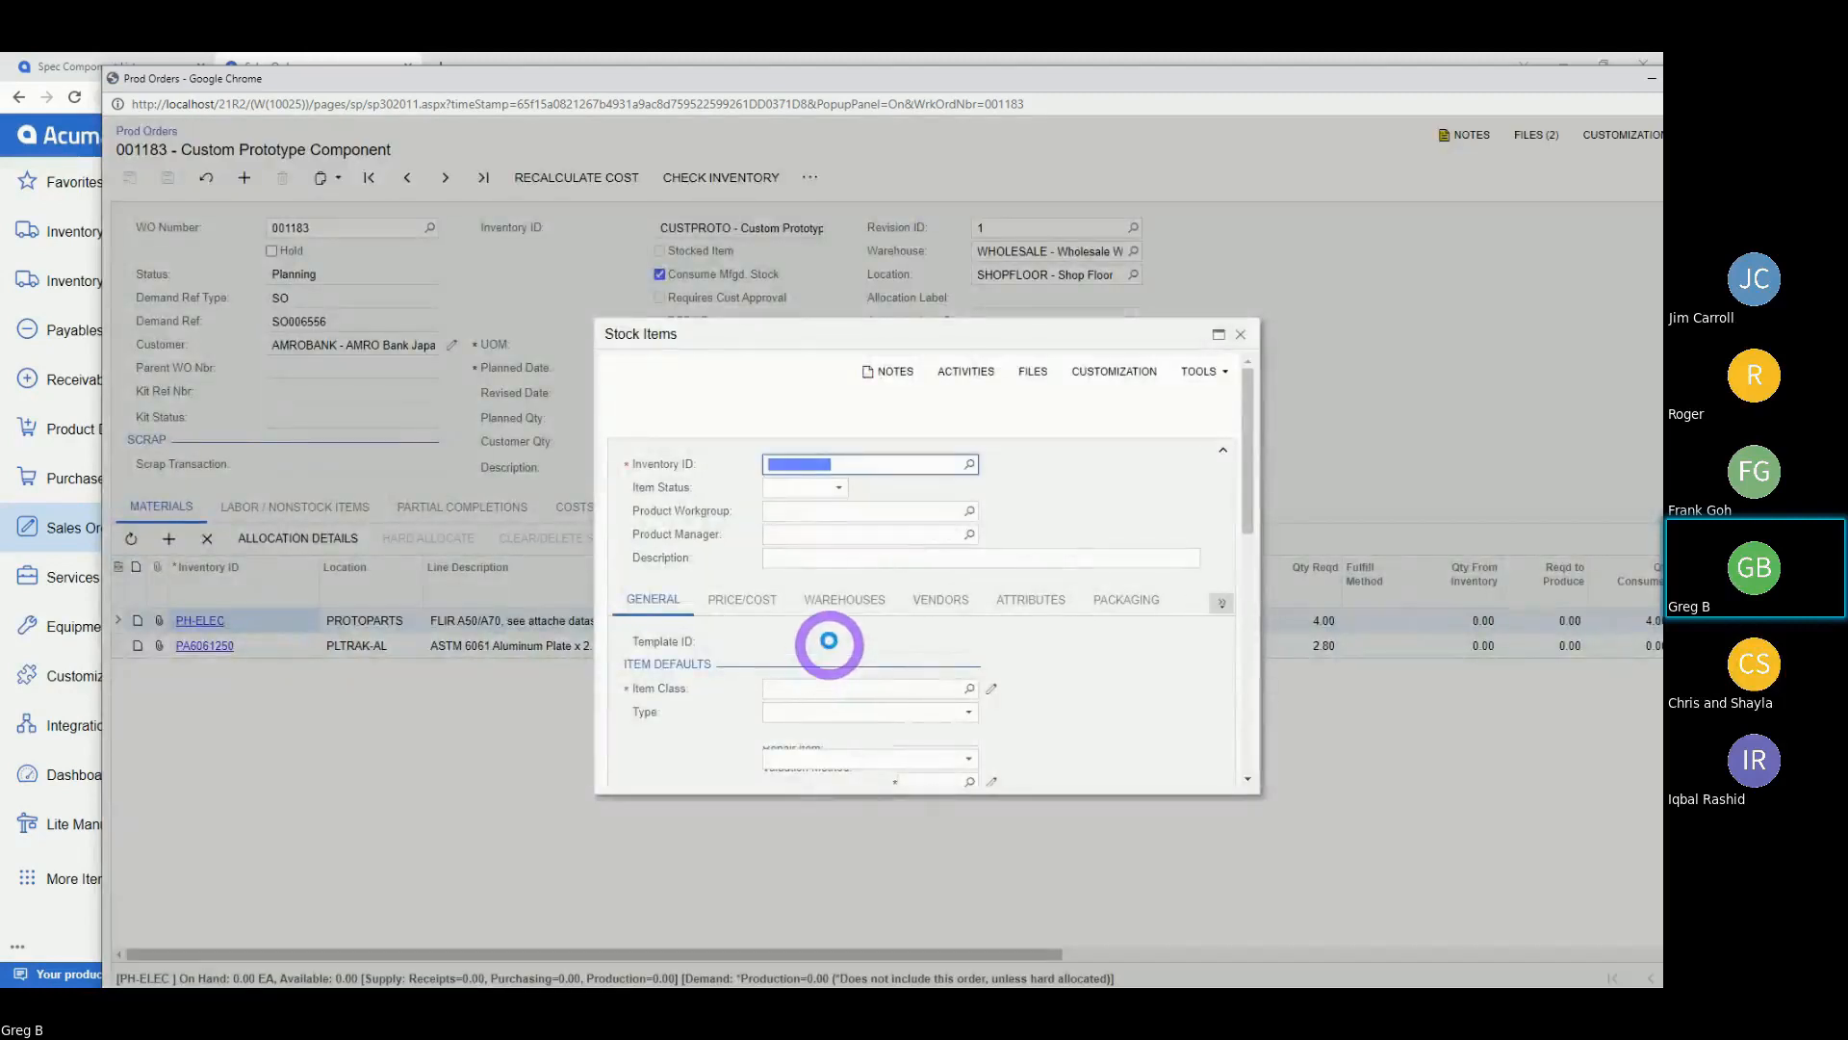
left_click(811, 276)
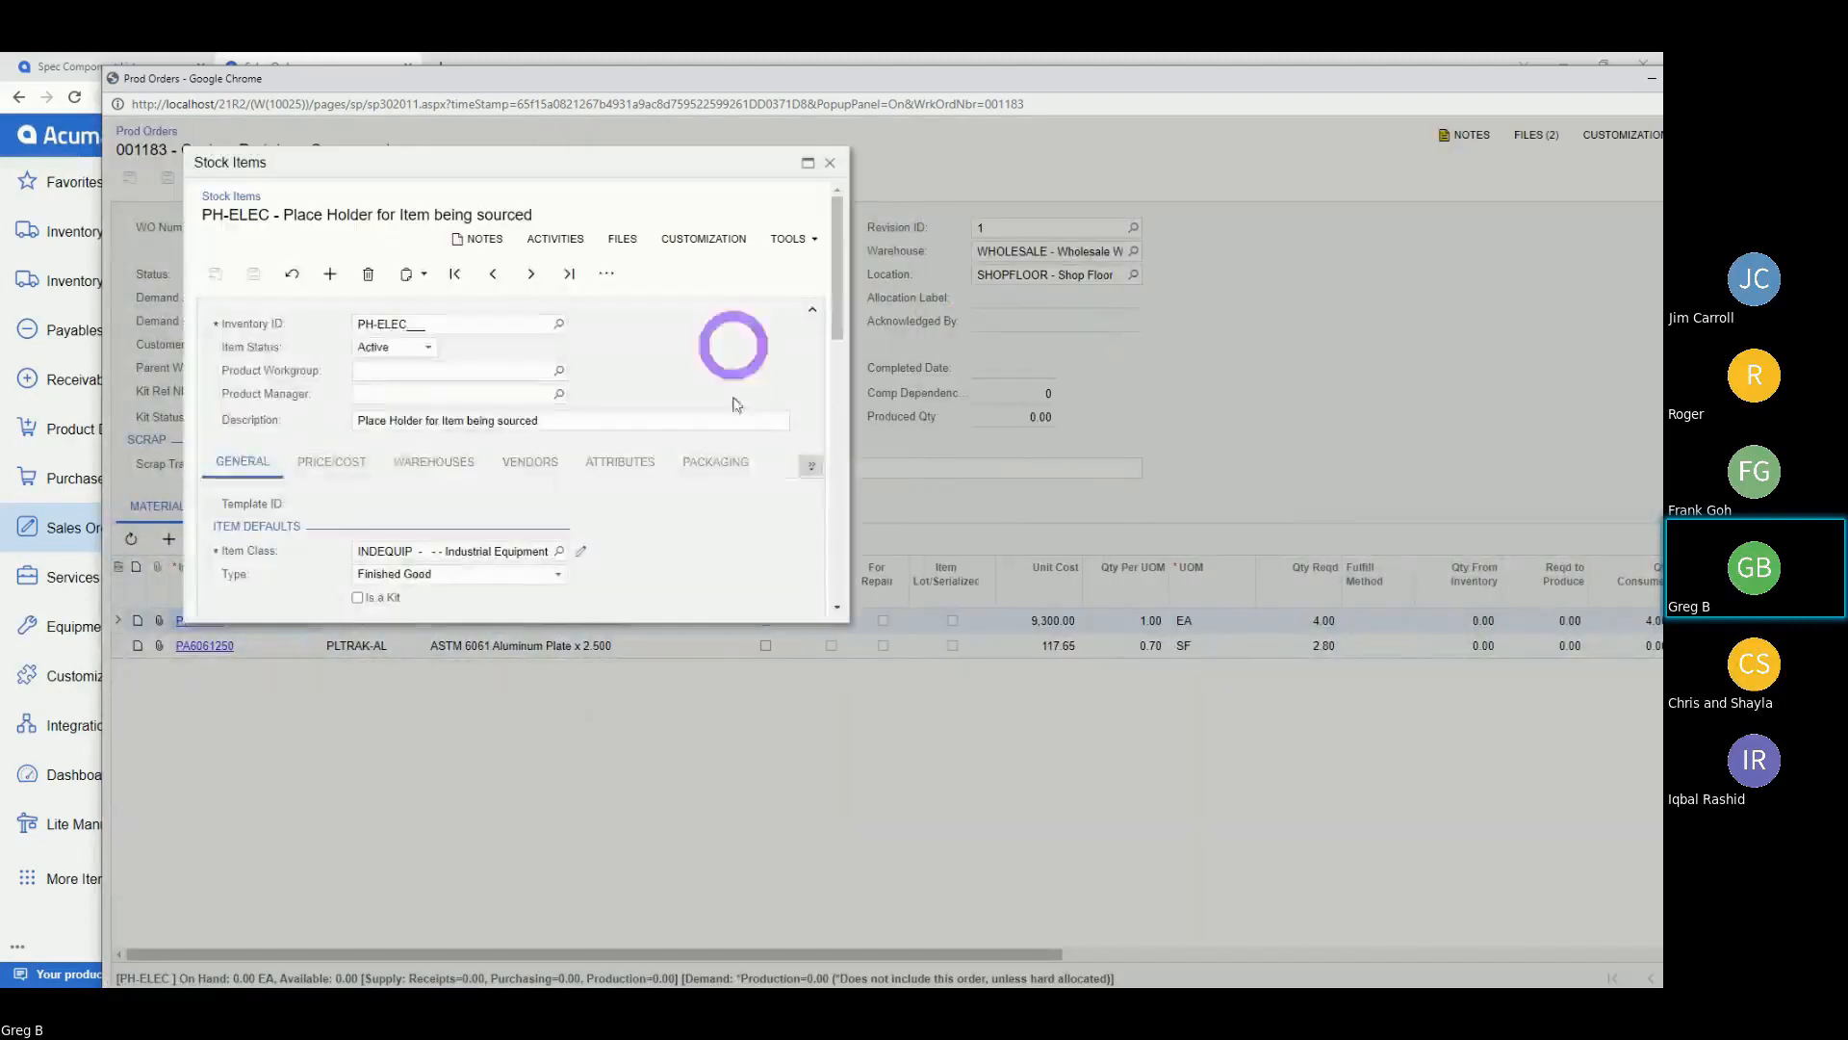
left_click_drag(849, 622, 1383, 899)
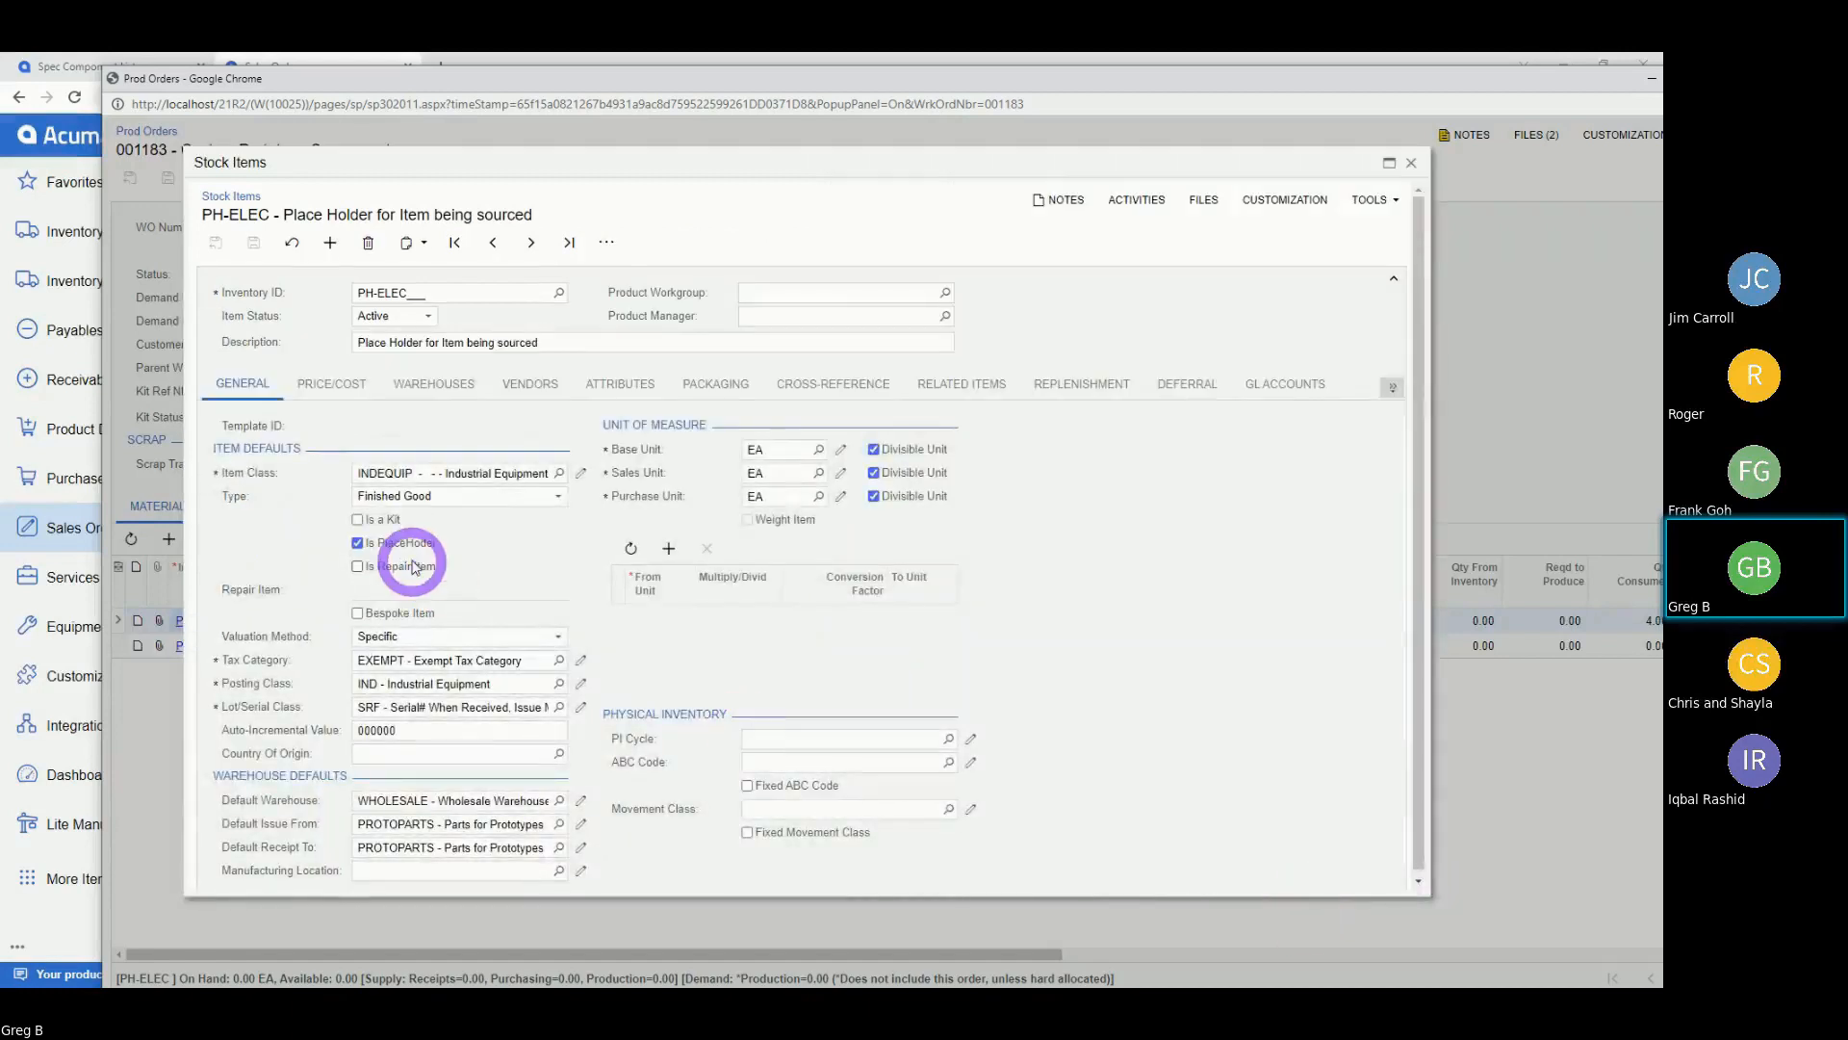
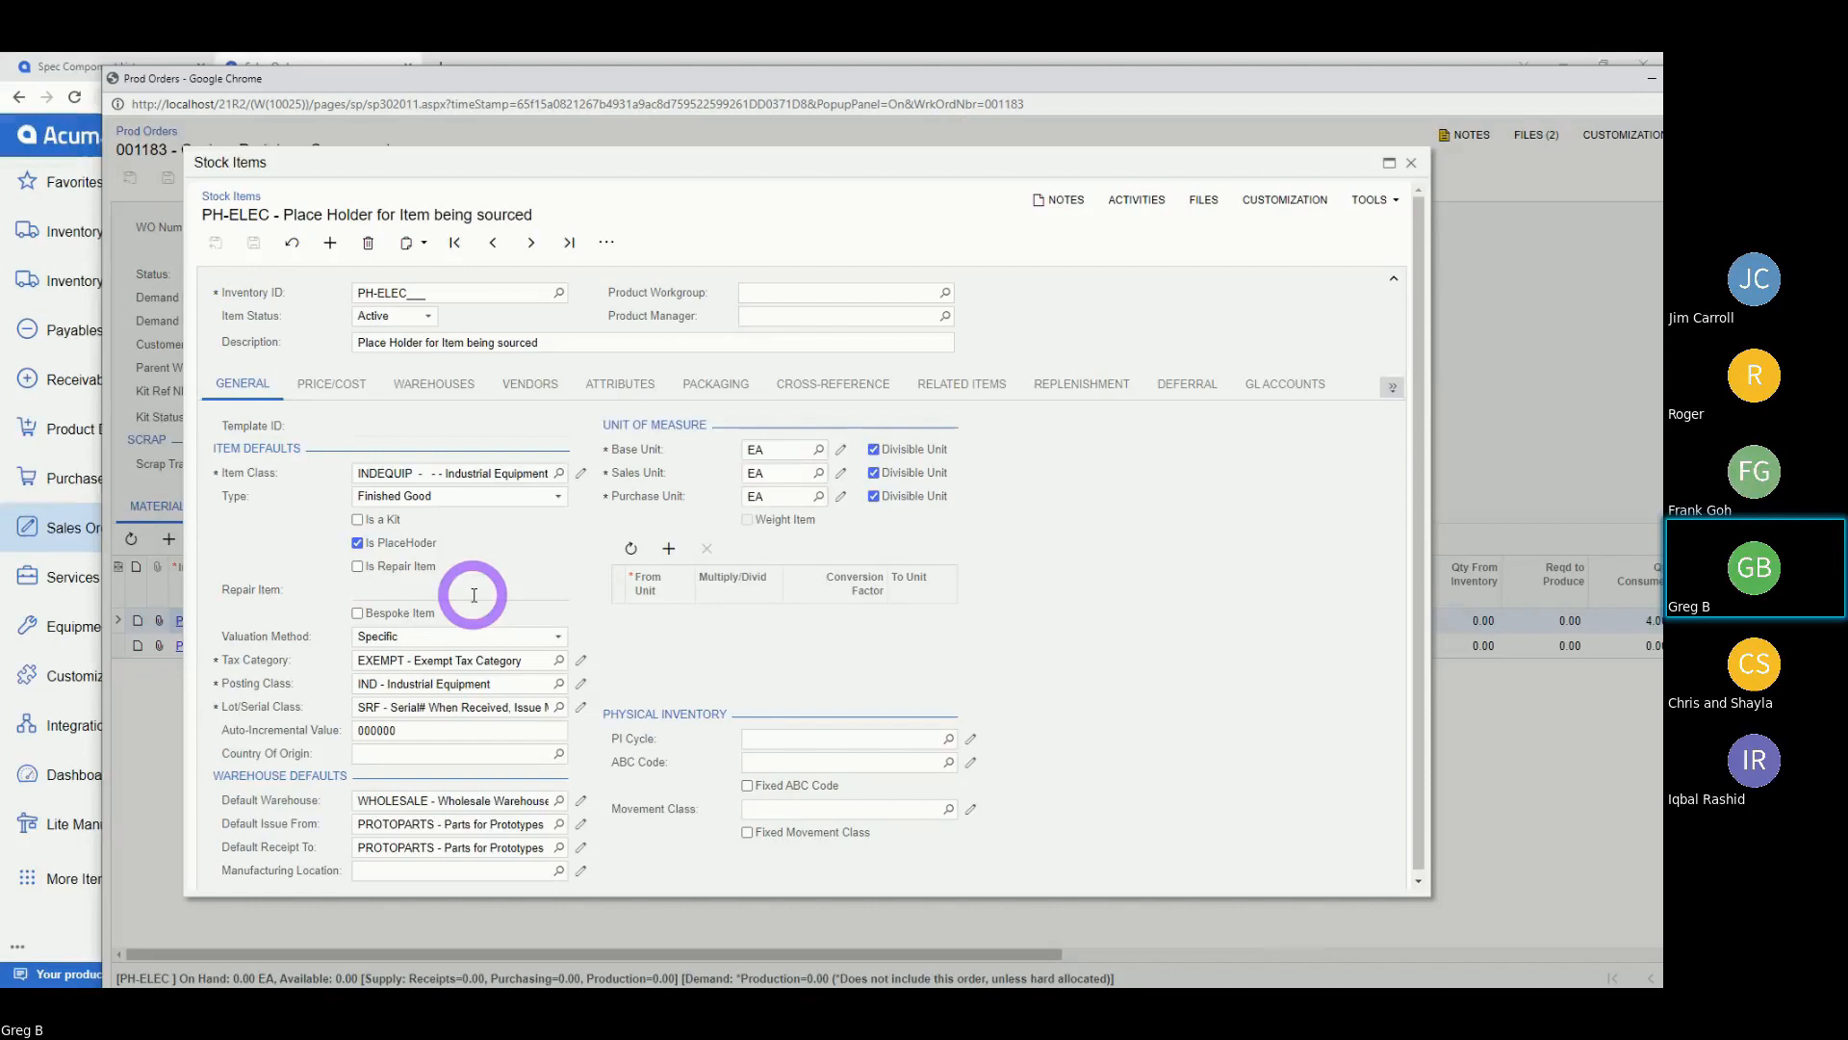
Close the PH-ELEC stock item window to return to production order 001183.
left_click(1412, 166)
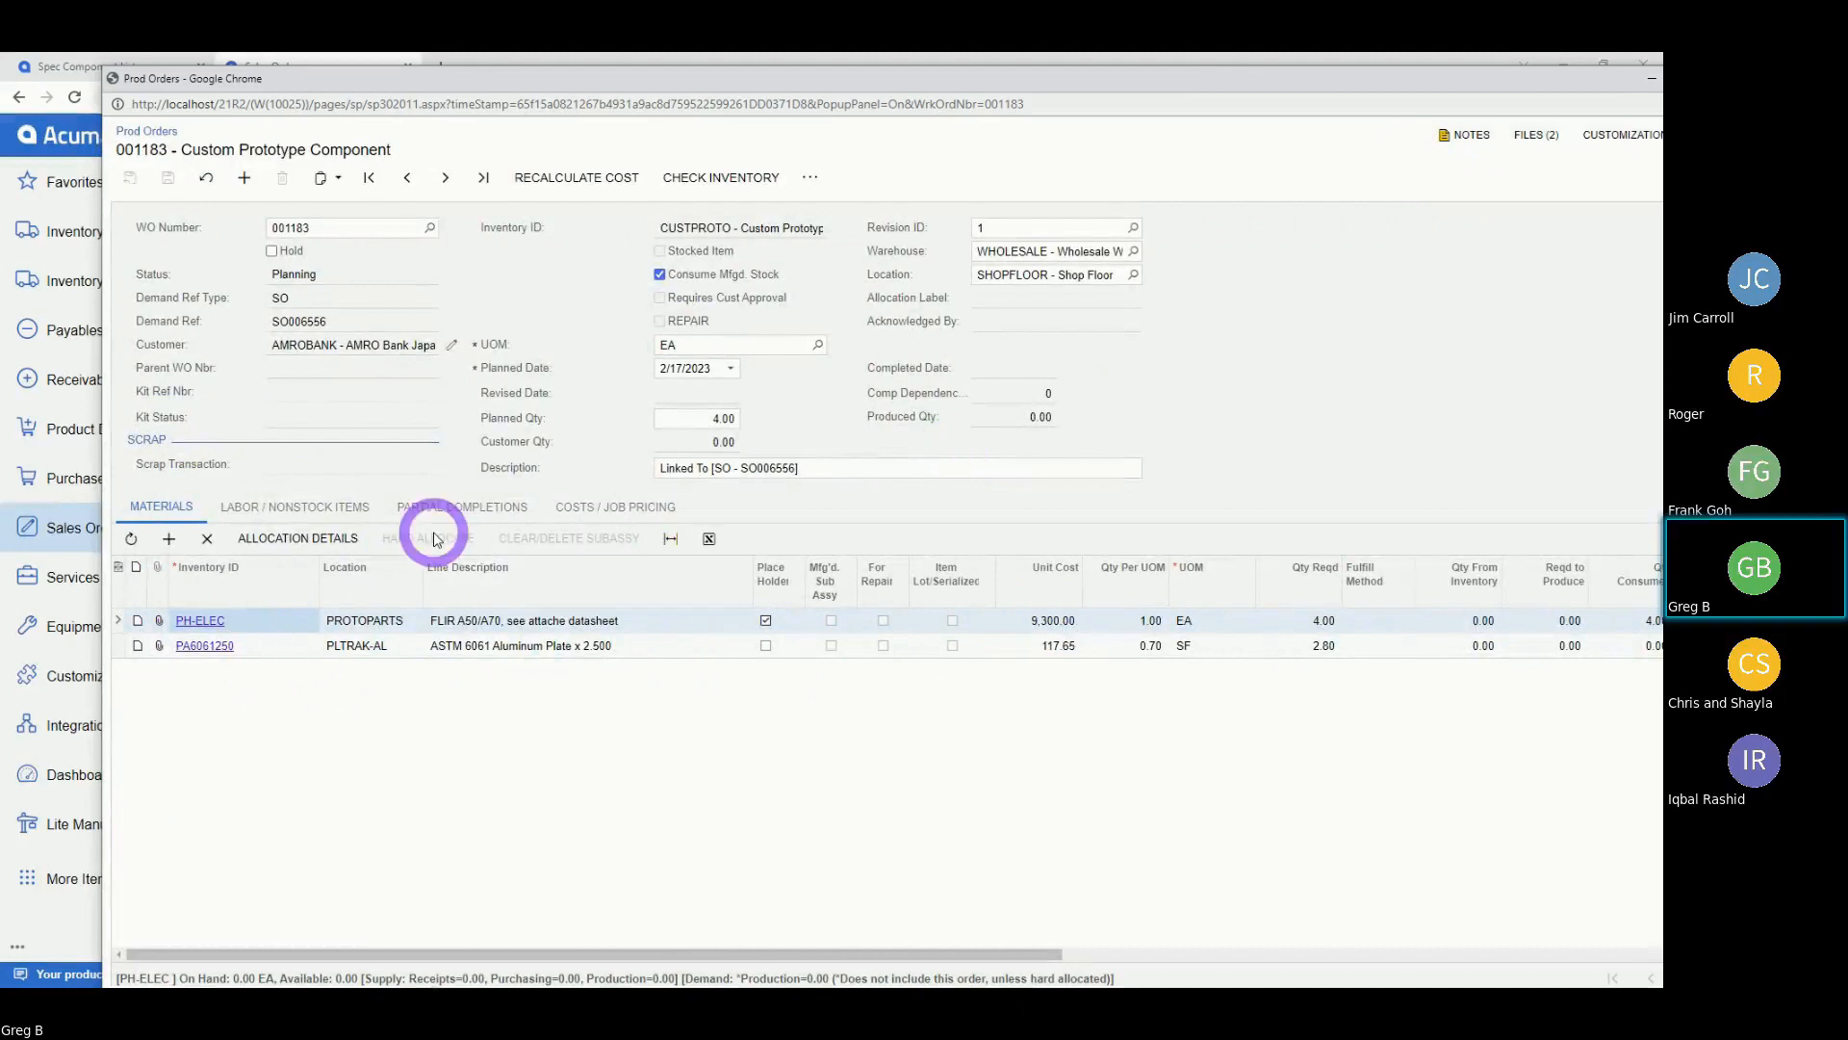
Add a CADCAM labor line at 0.50 hours per unit, 2.00 hours required, then start another labor row.
left_click(308, 519)
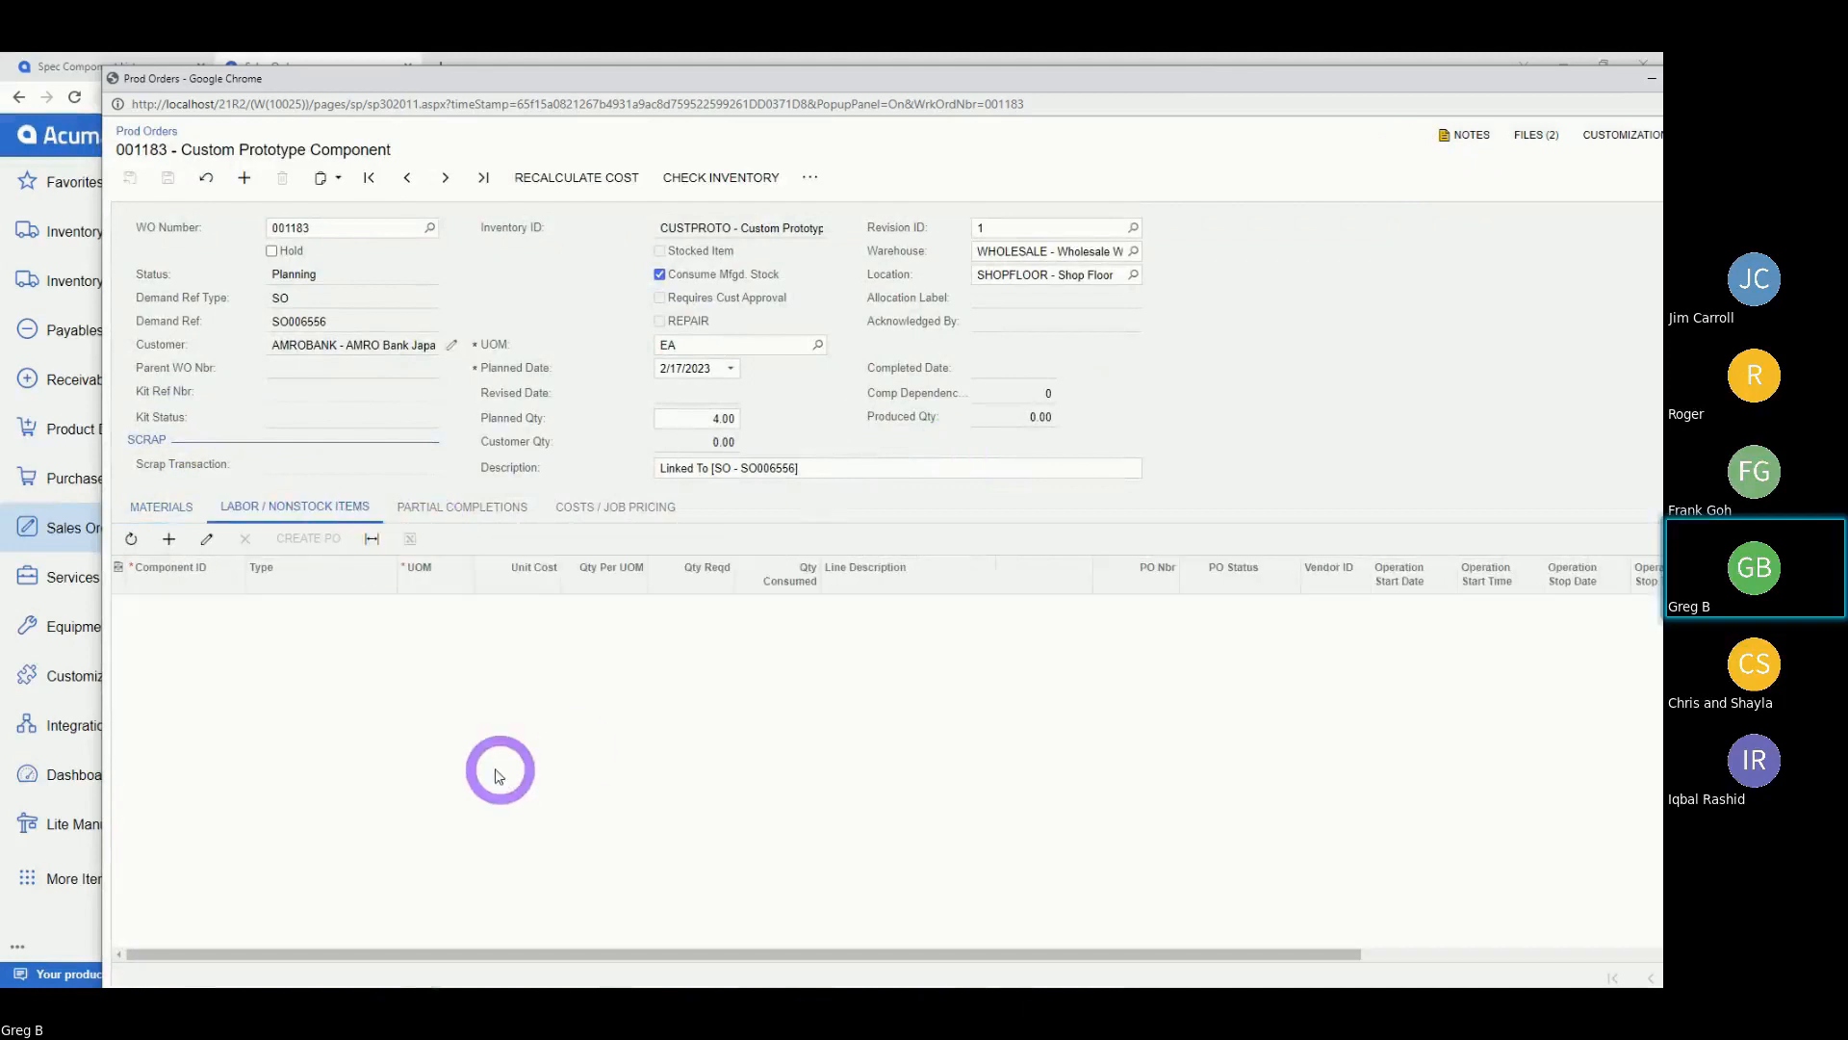
left_click(170, 541)
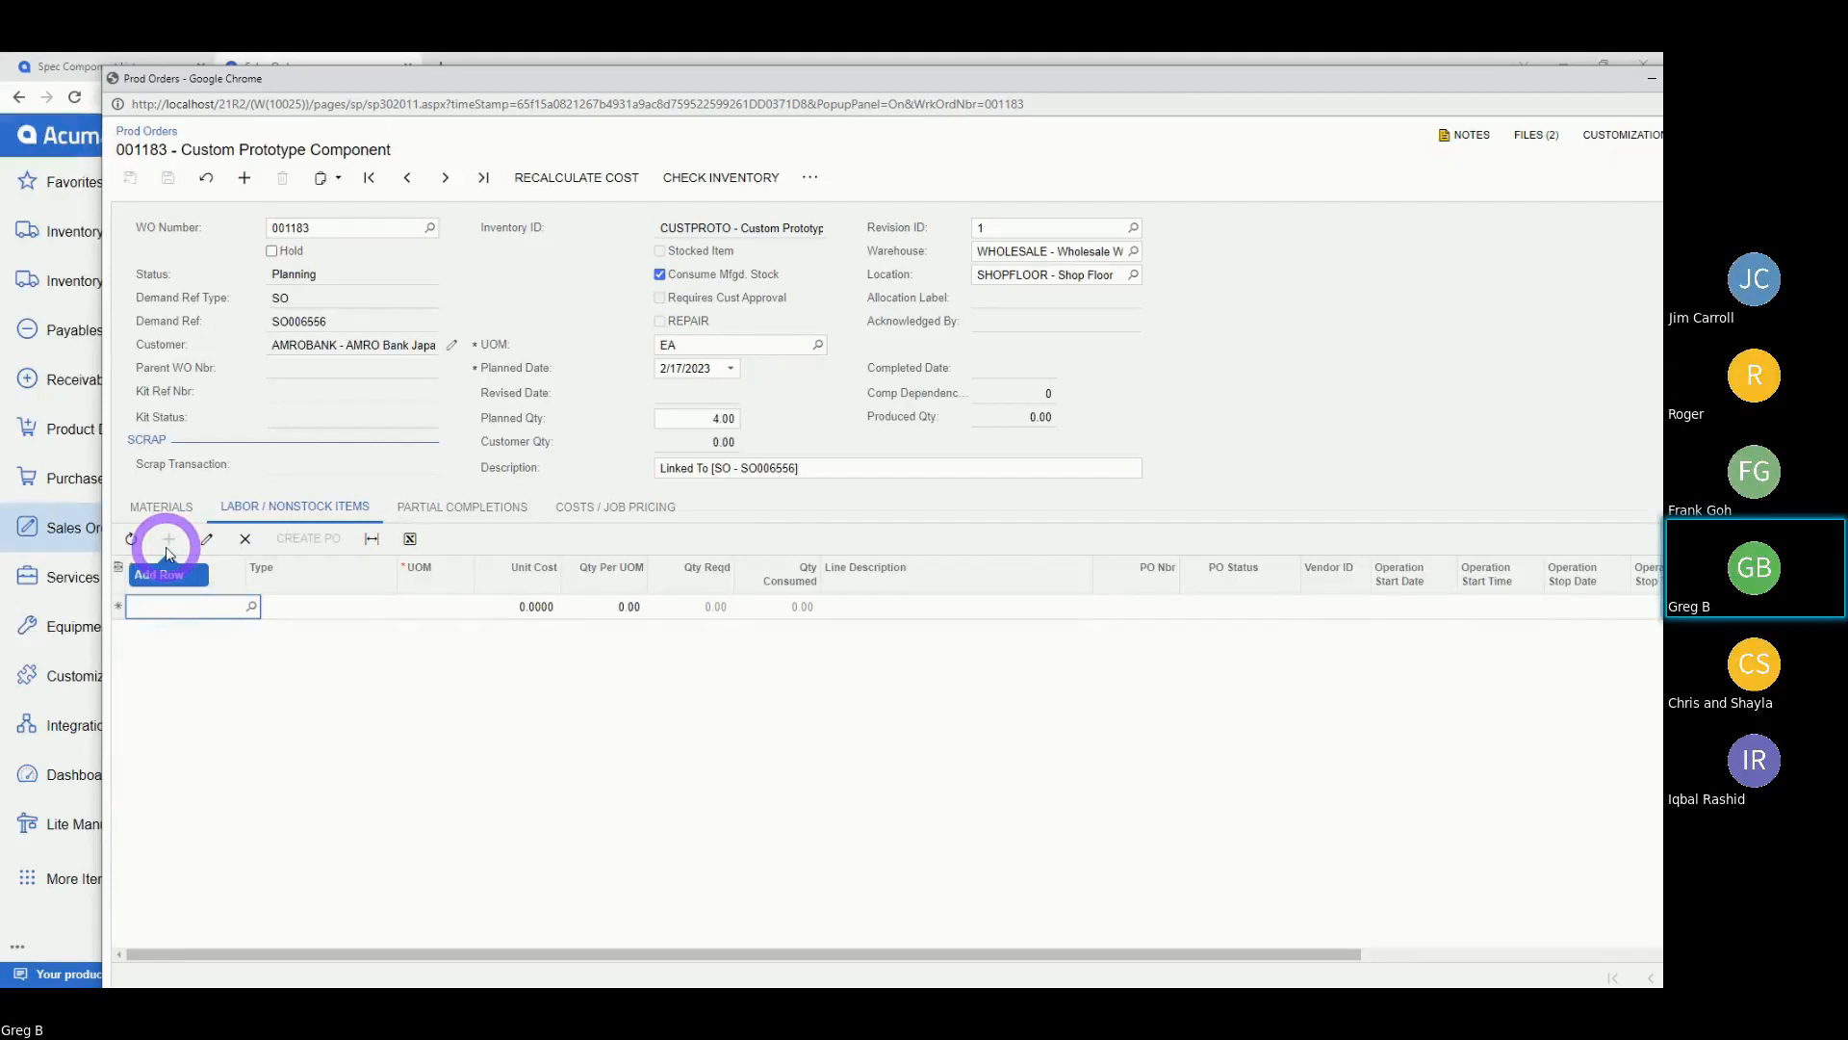
type("CADCAM")
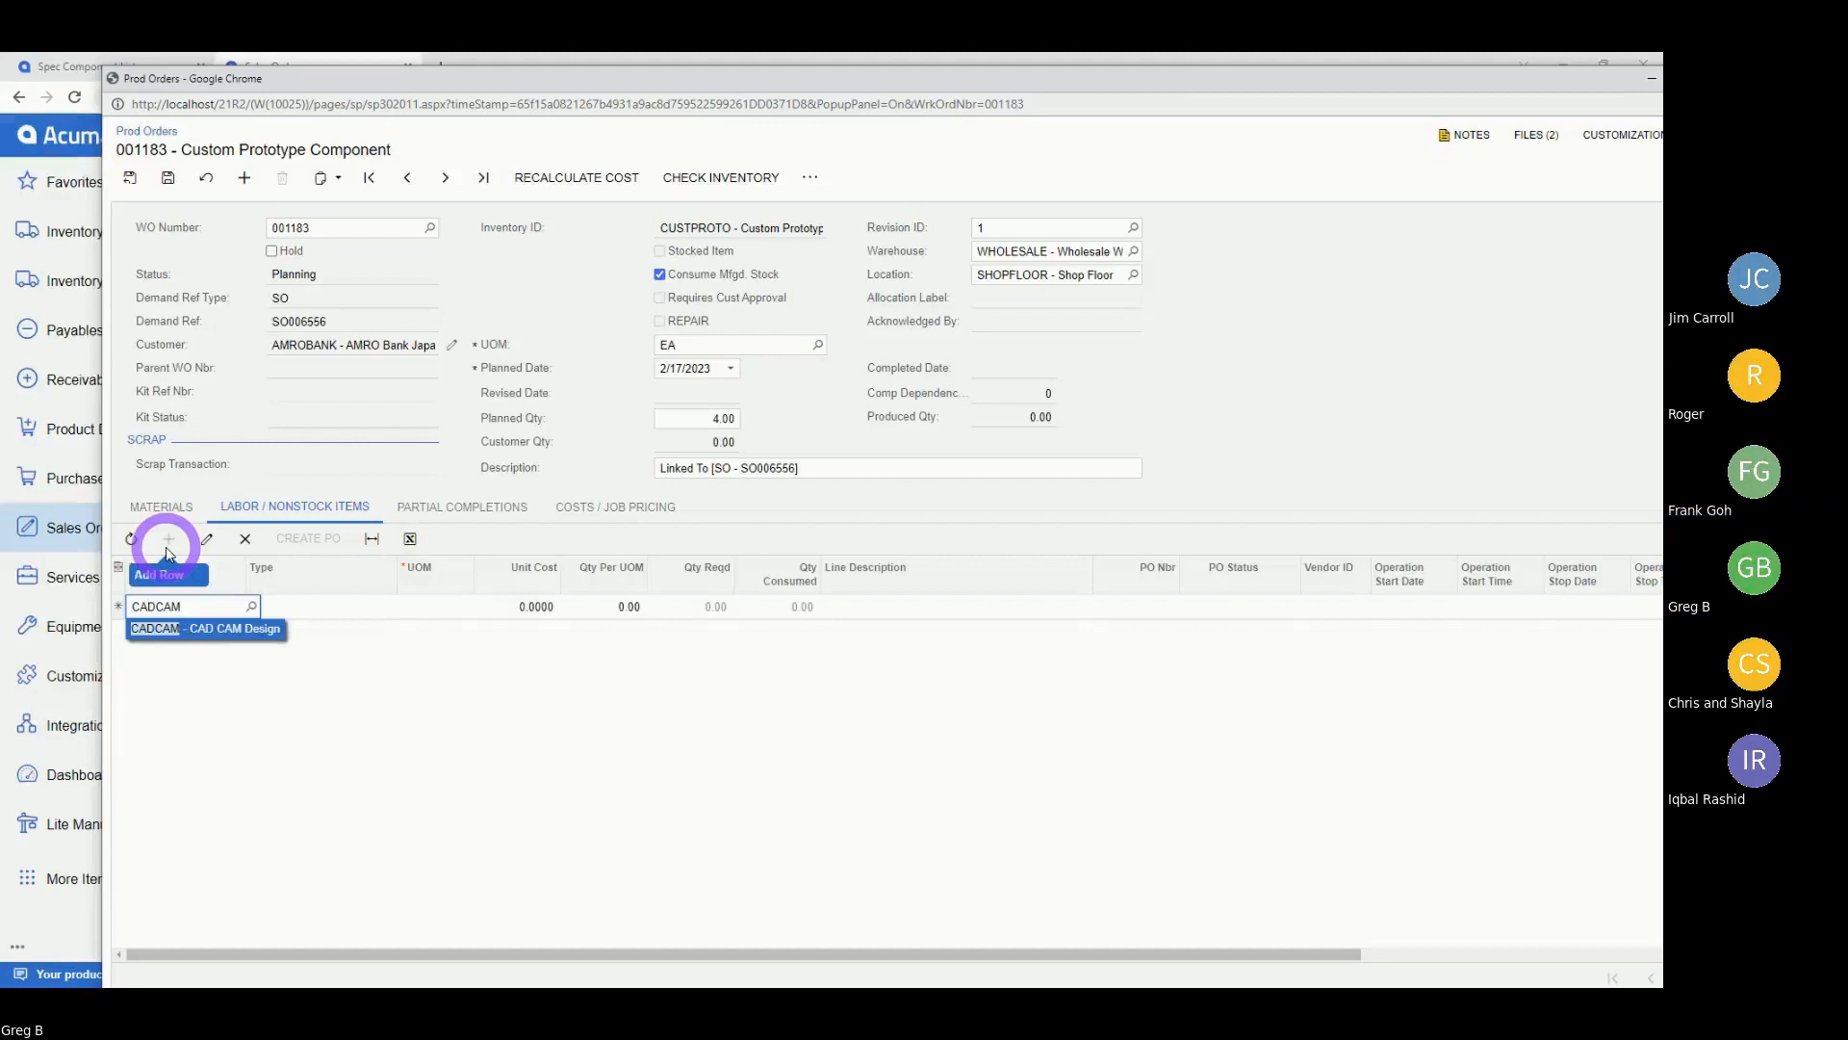
key("Tab")
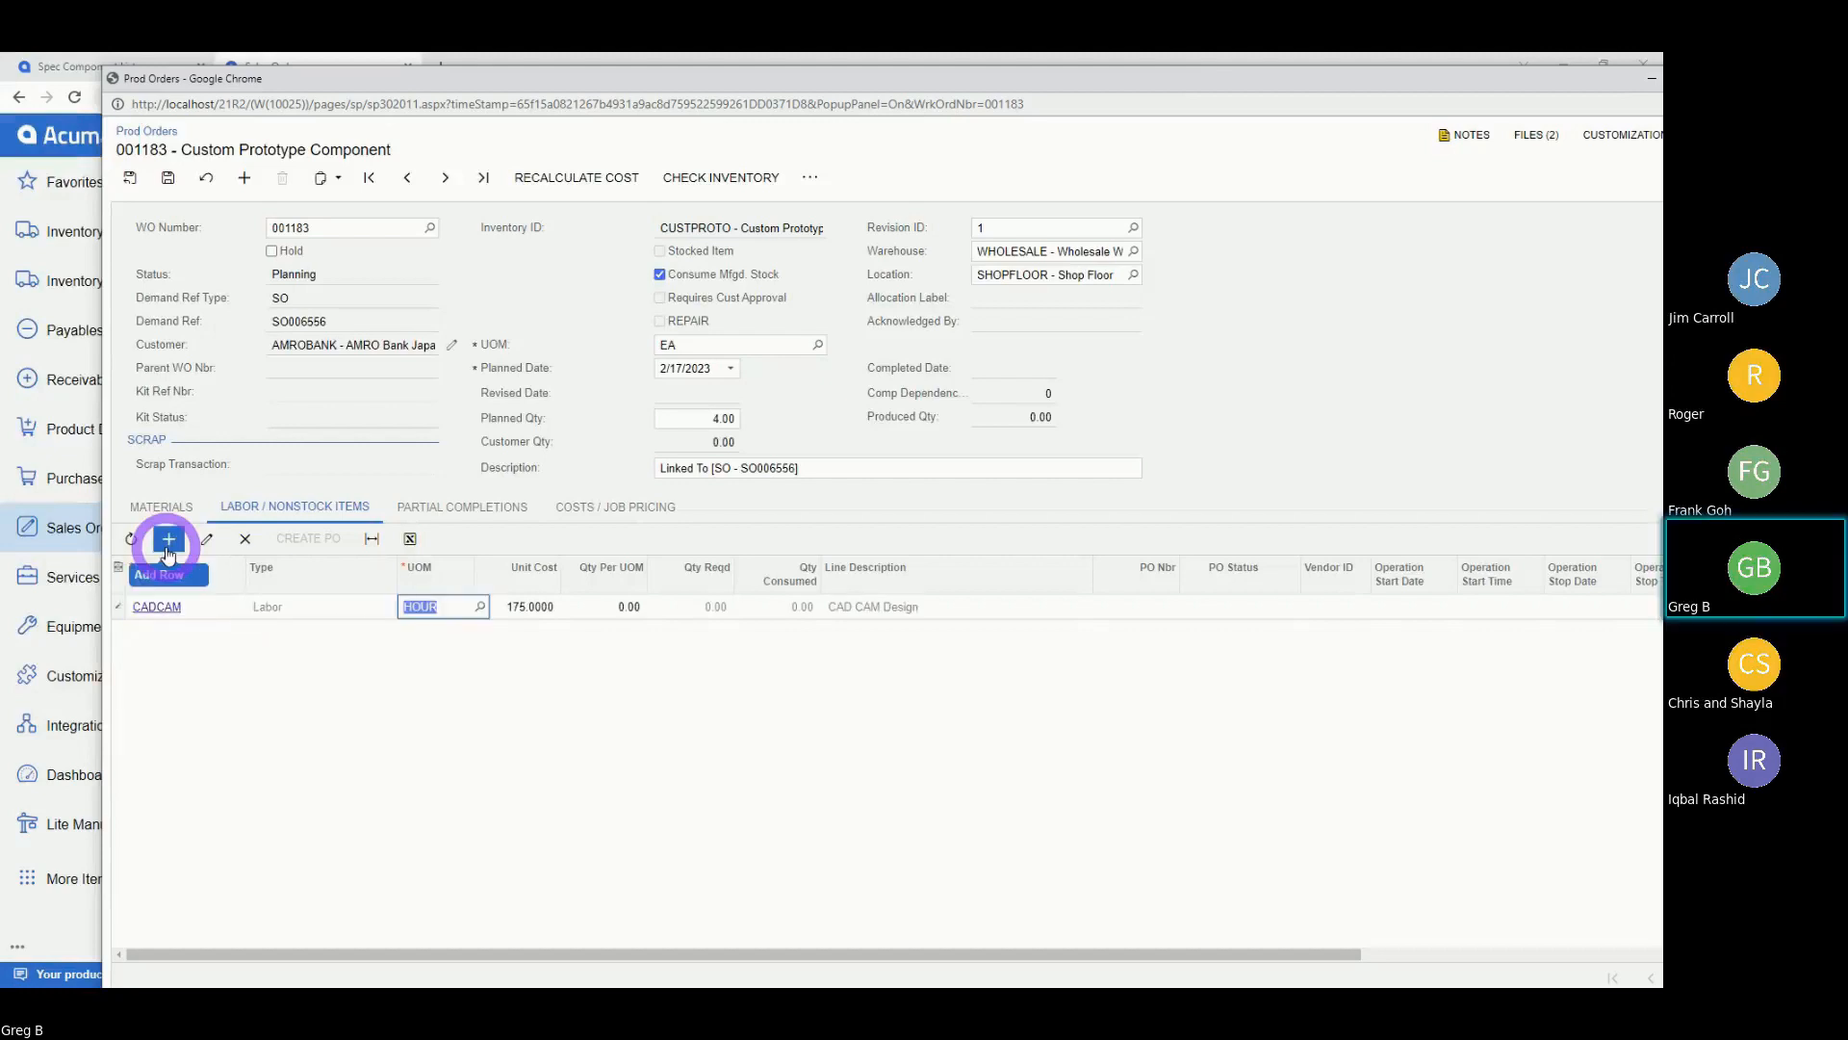
key("Tab")
key("Tab")
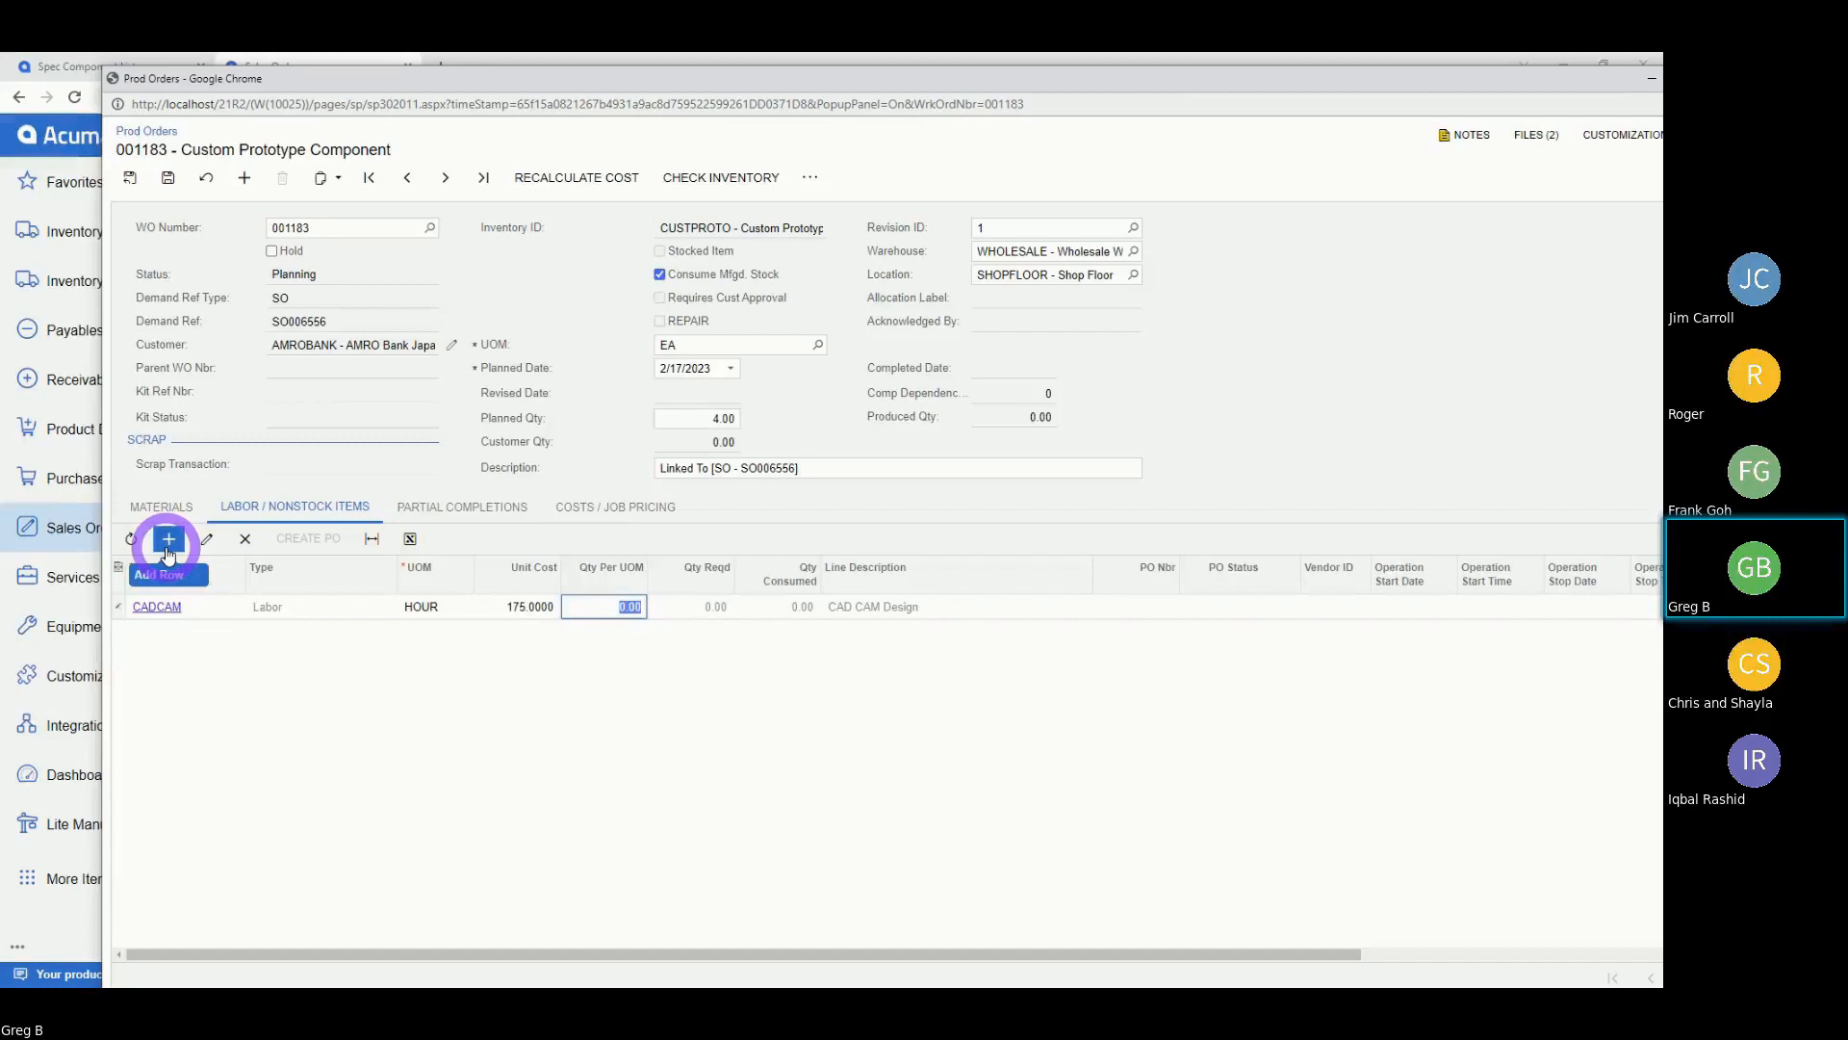
key("BackSpace")
key("Tab")
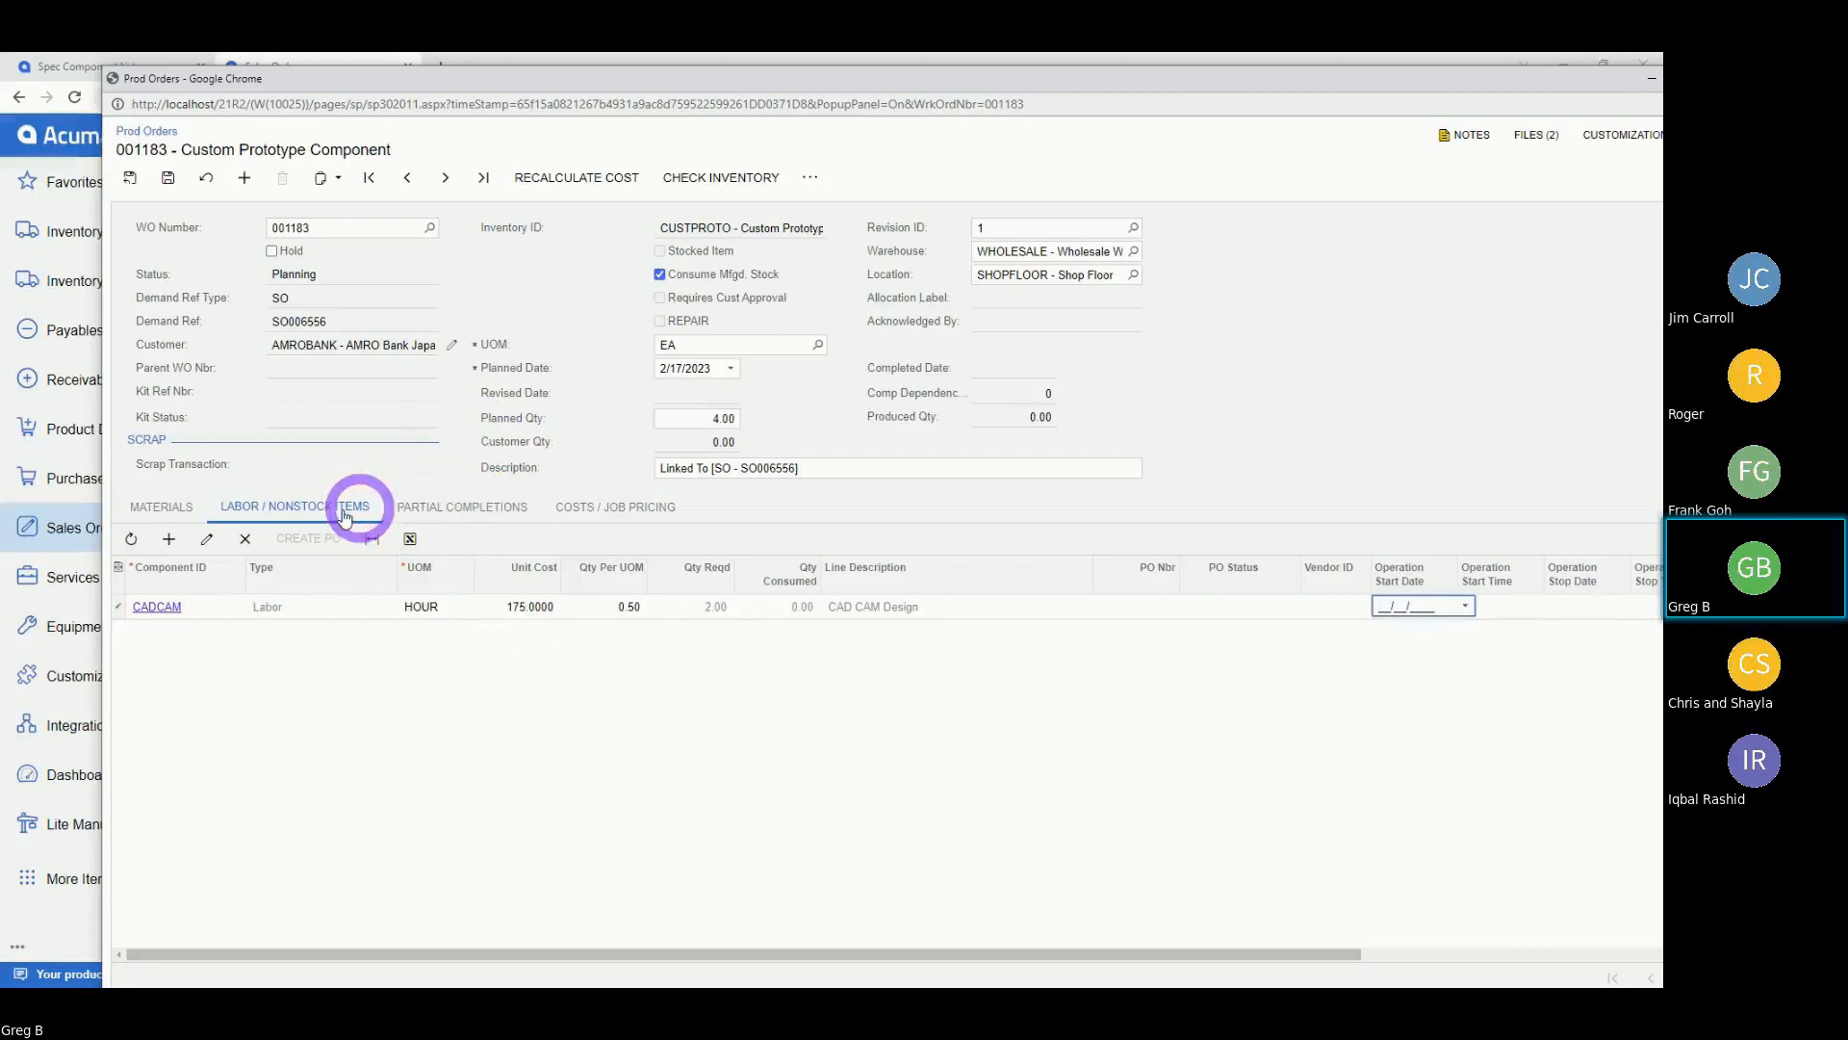
left_click(171, 545)
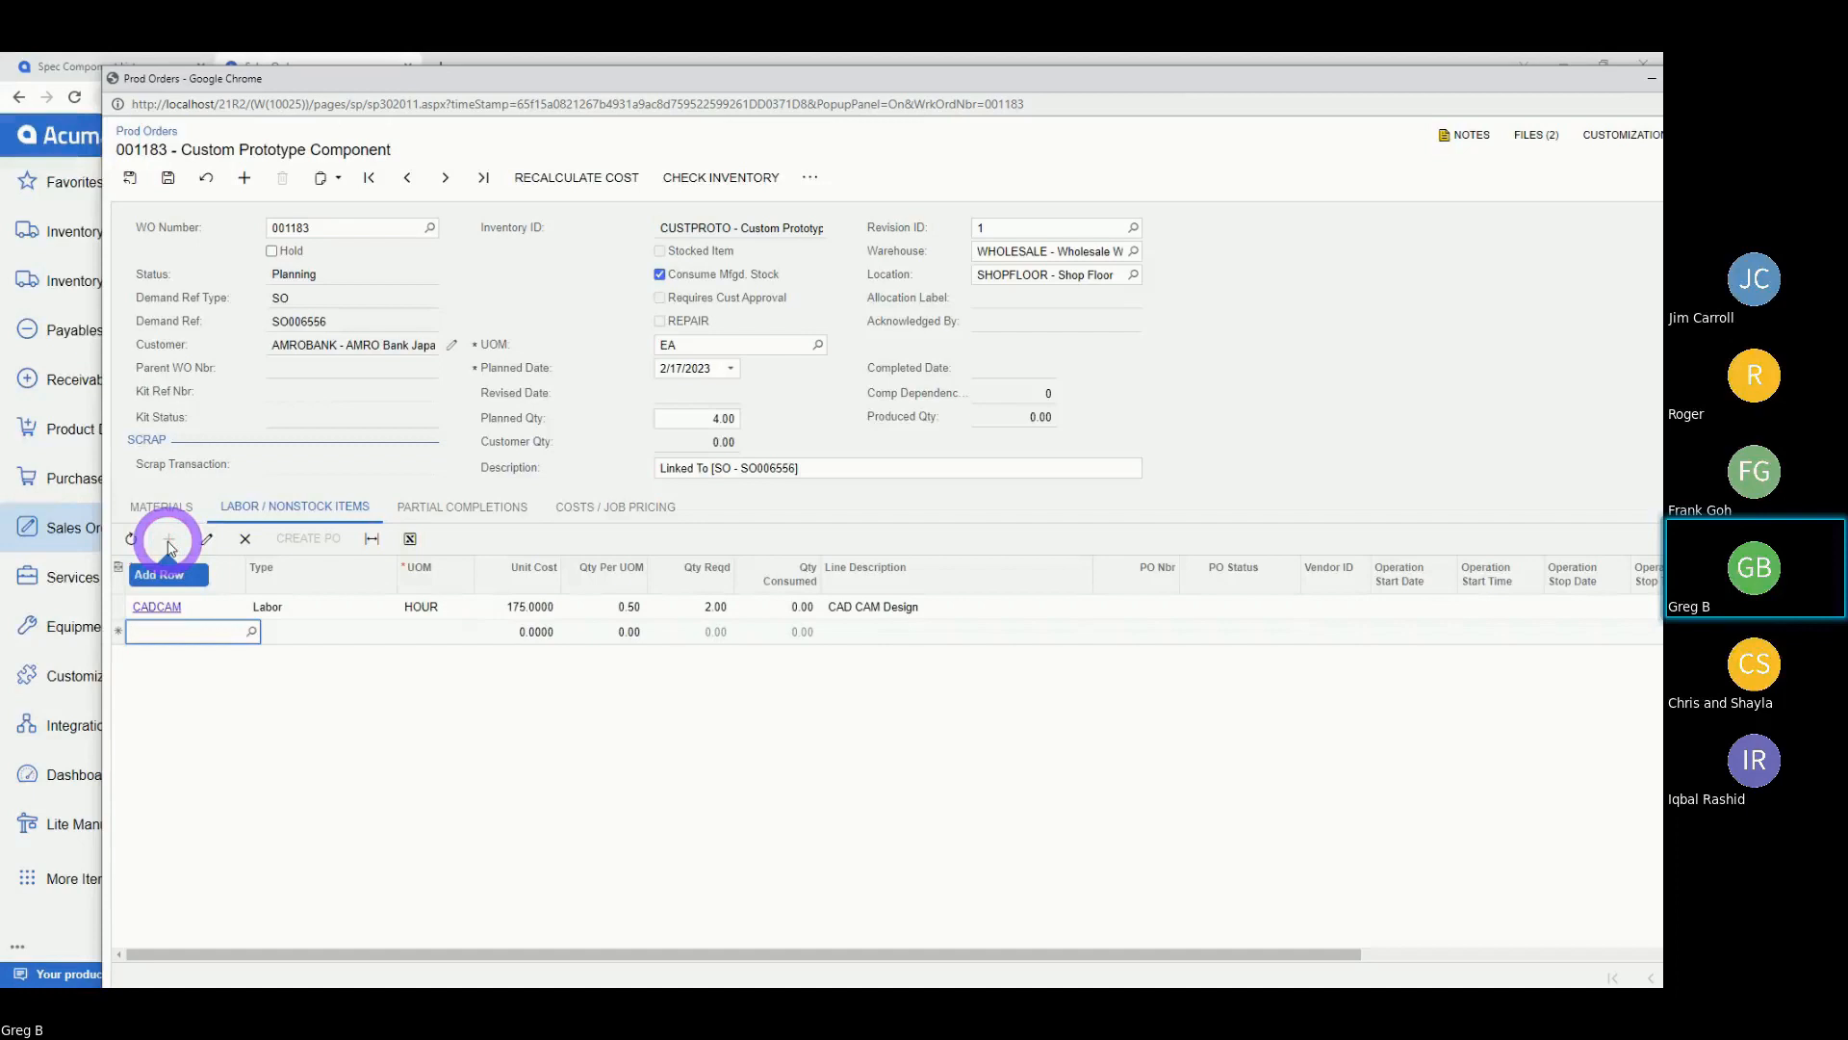
Fill the new row with the MCCP400 machining center at 0.40 hours per unit (1.60 hours).
type("HEL")
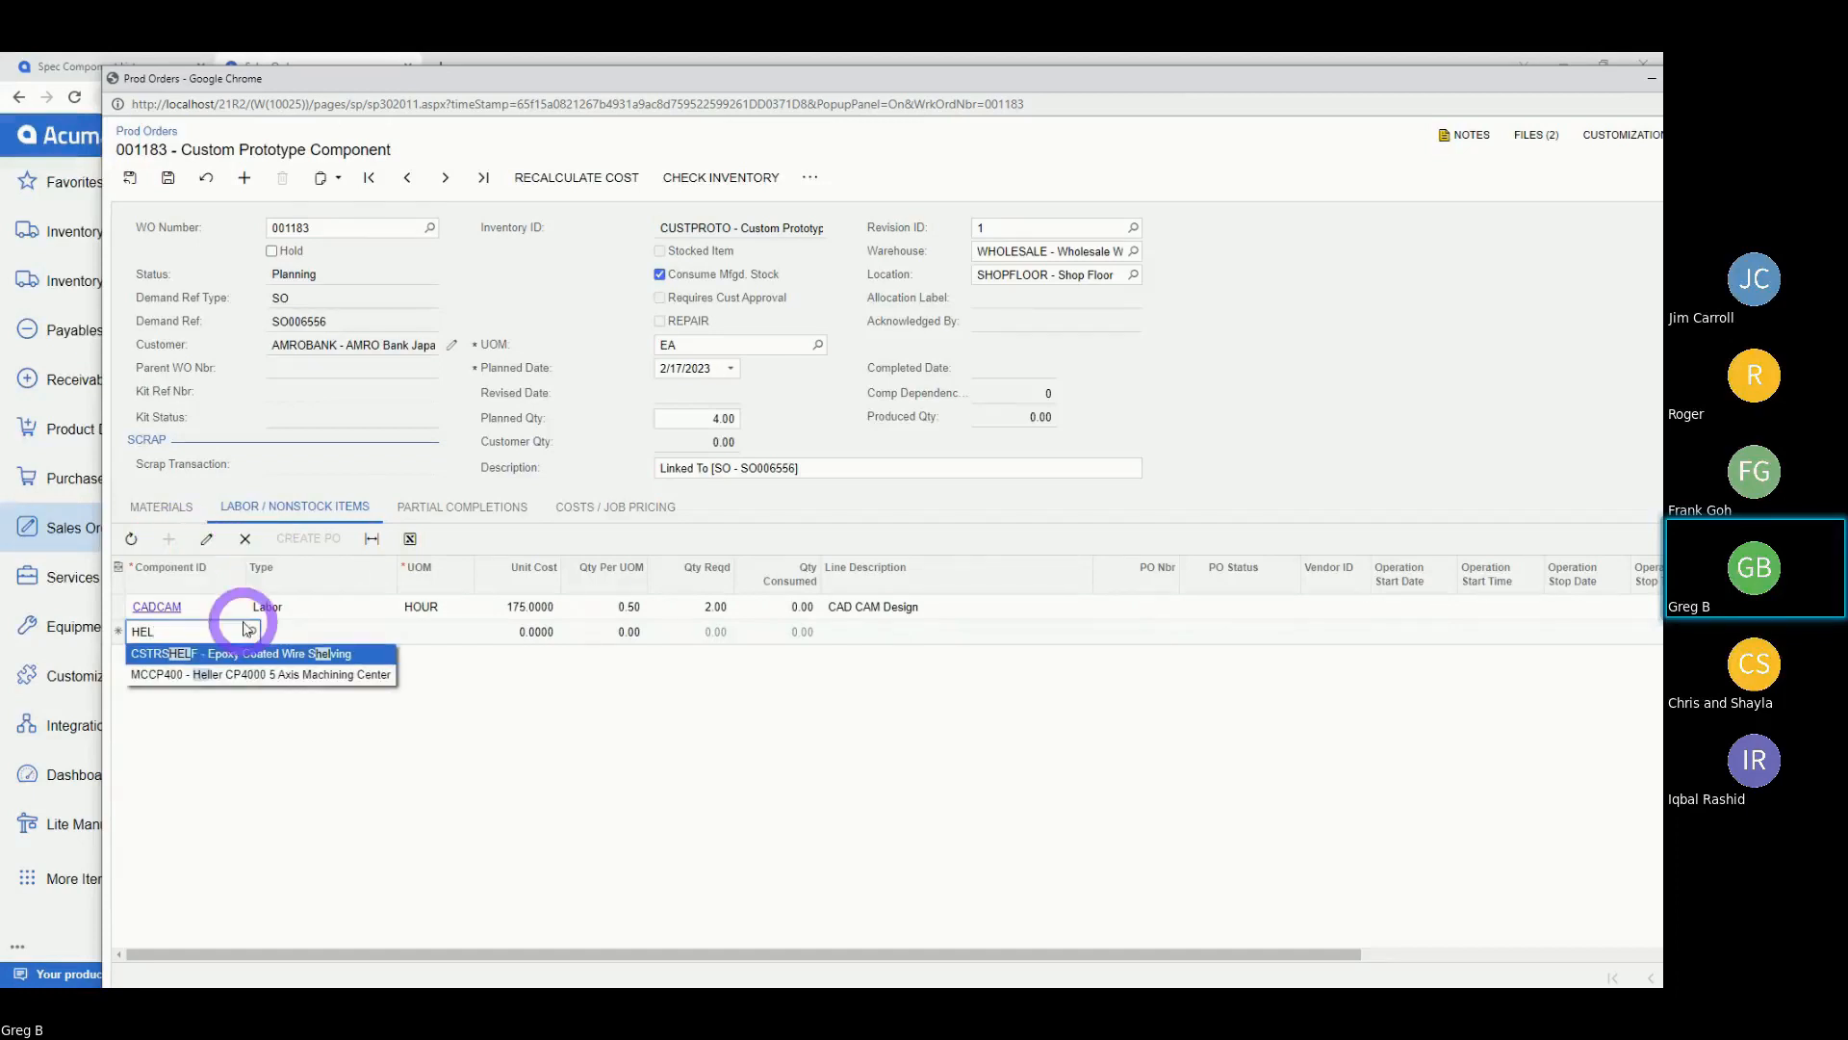
left_click(238, 673)
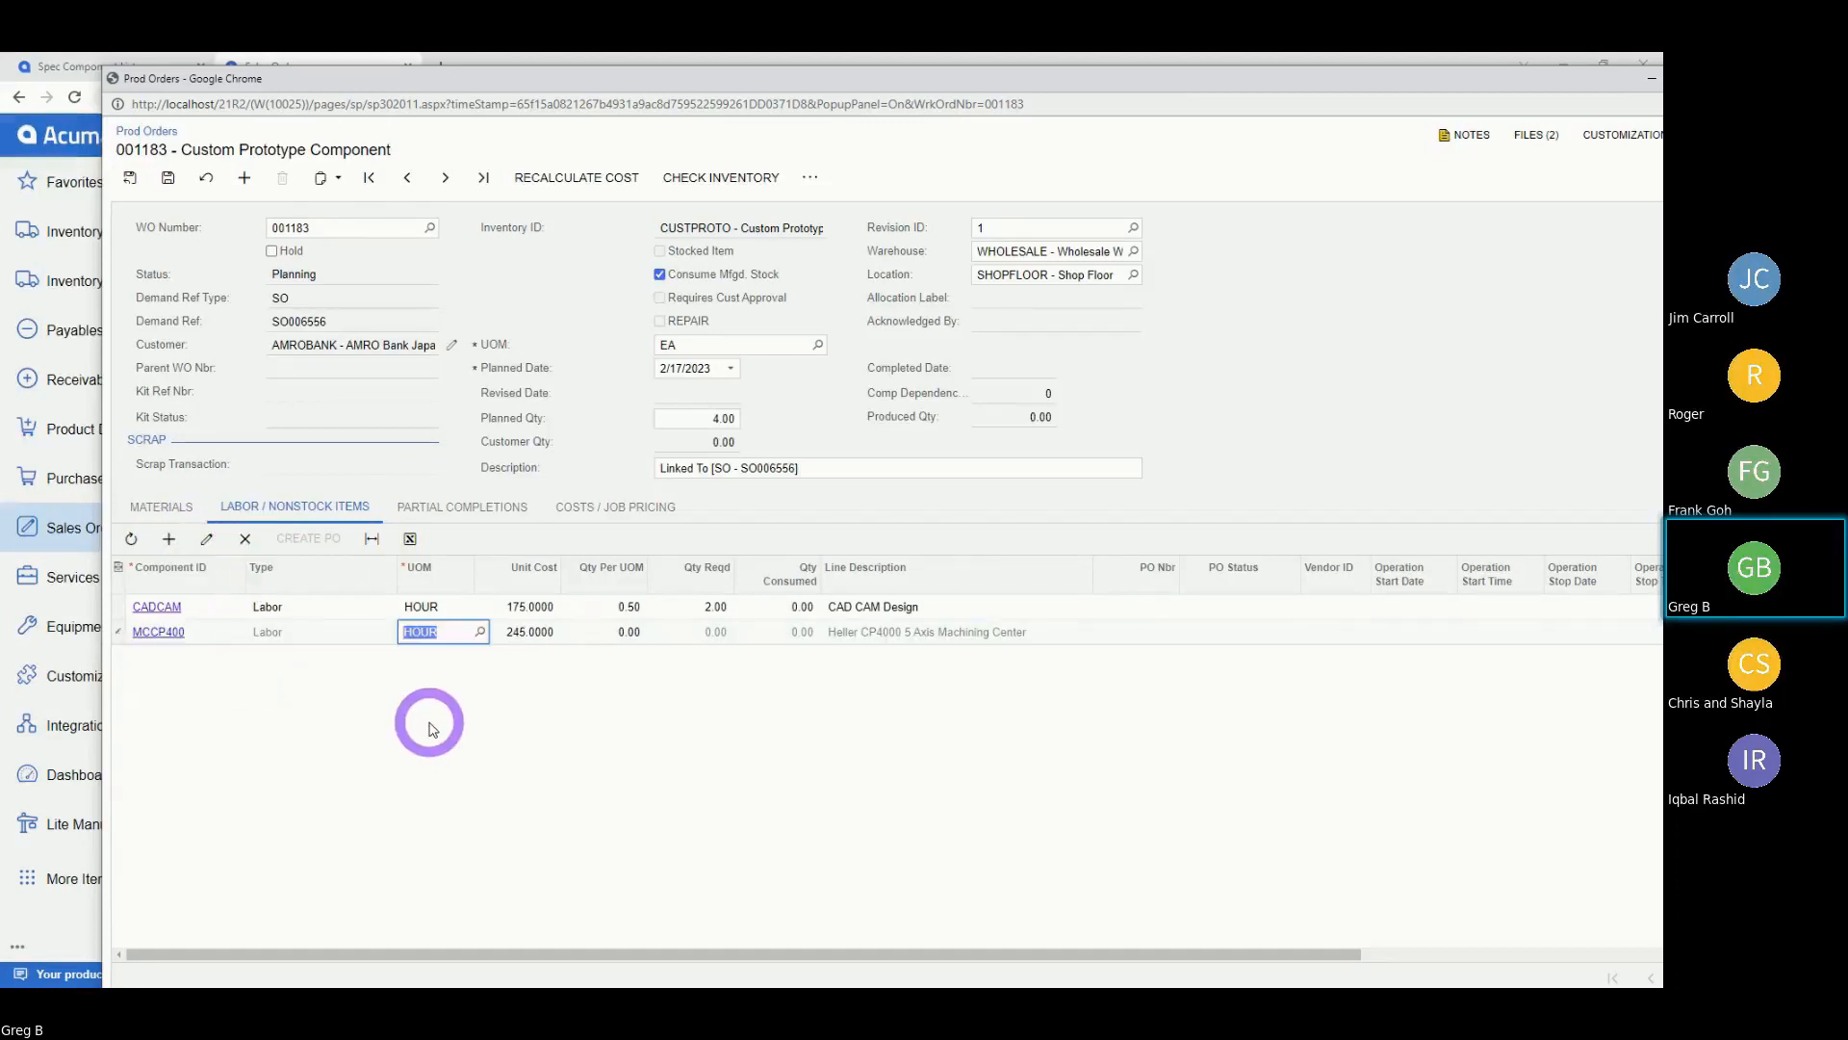
key("Tab")
key("Tab")
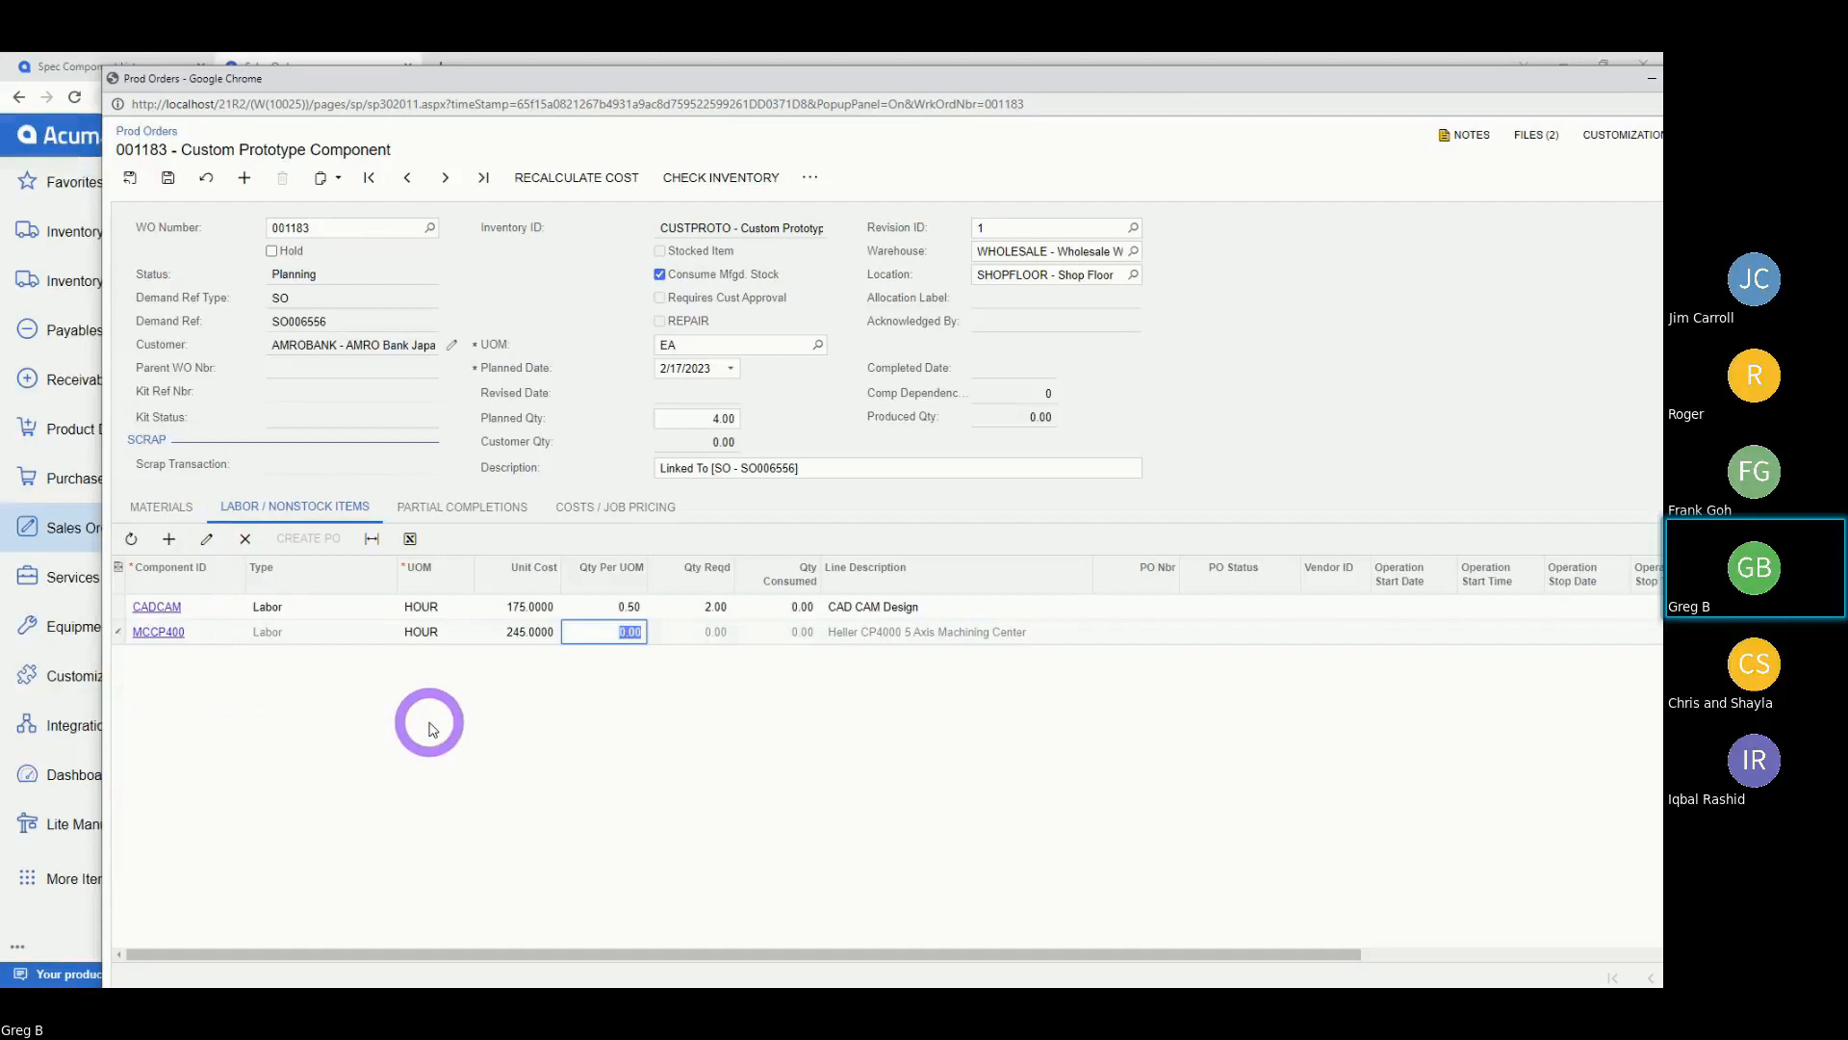
key("BackSpace")
type(".40")
key("Tab")
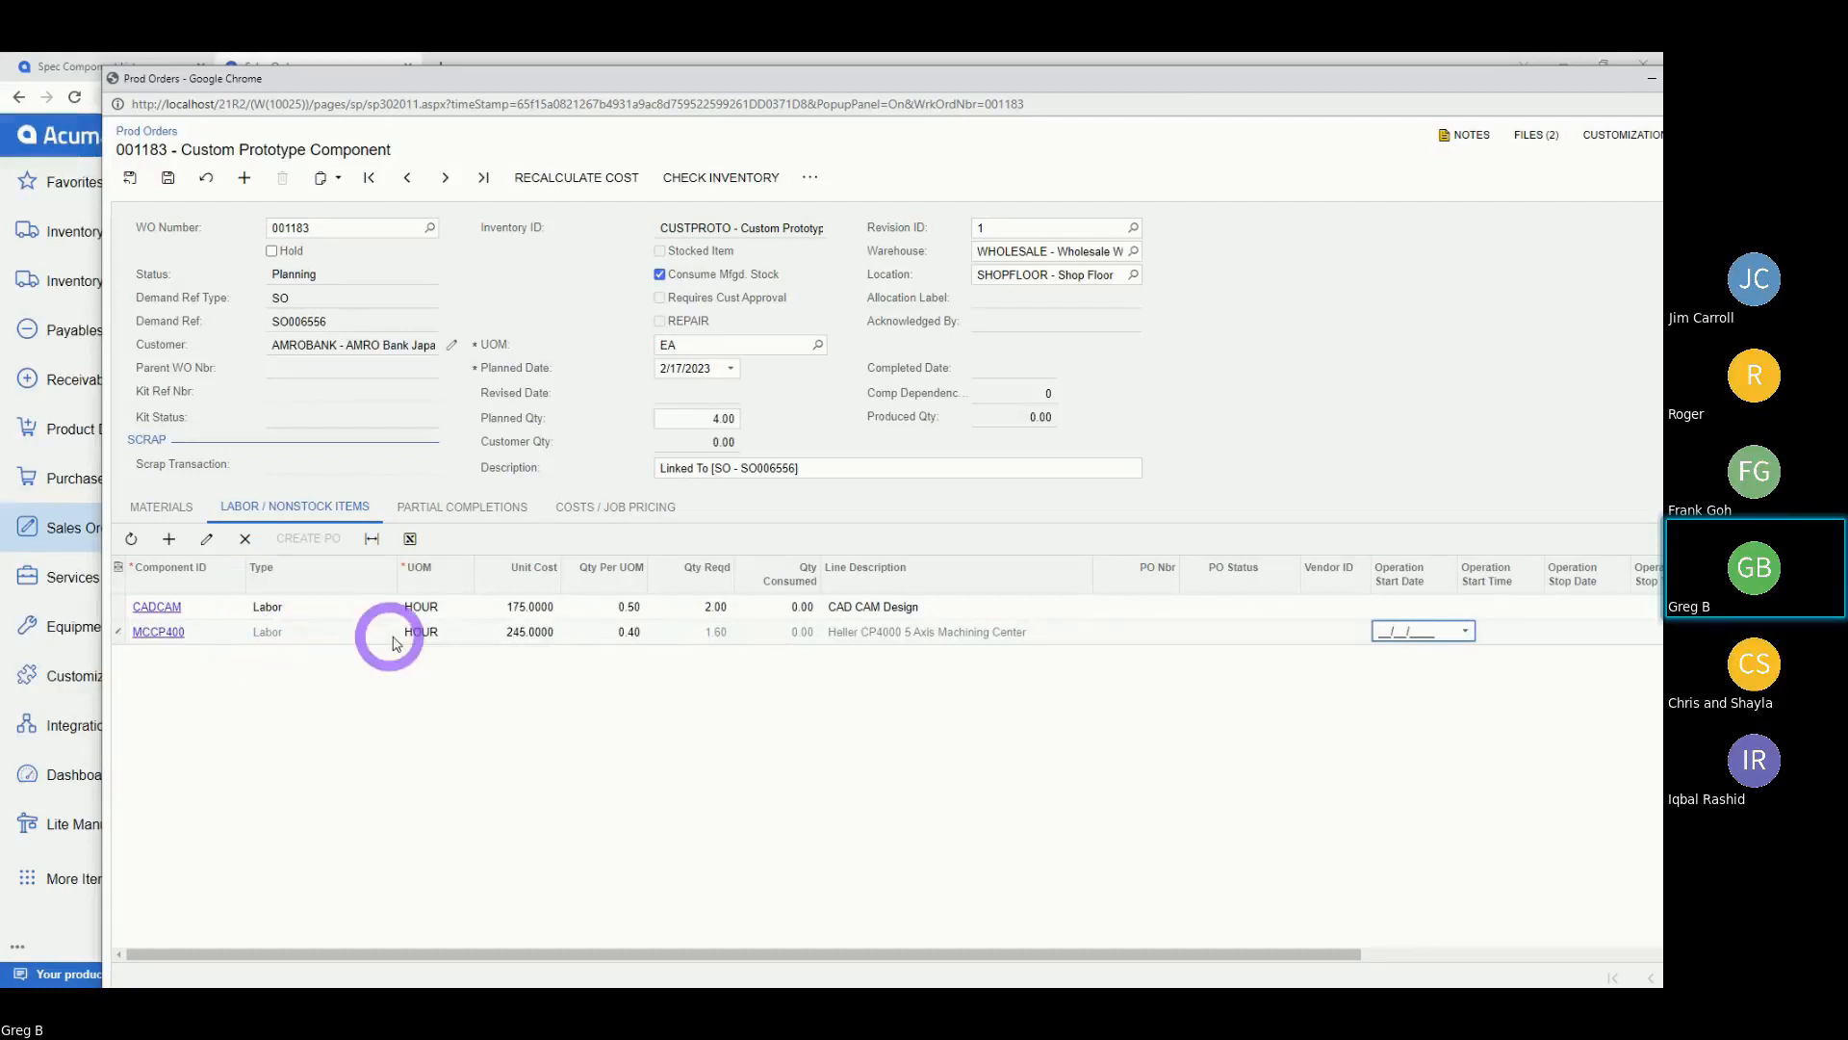
left_click(328, 608)
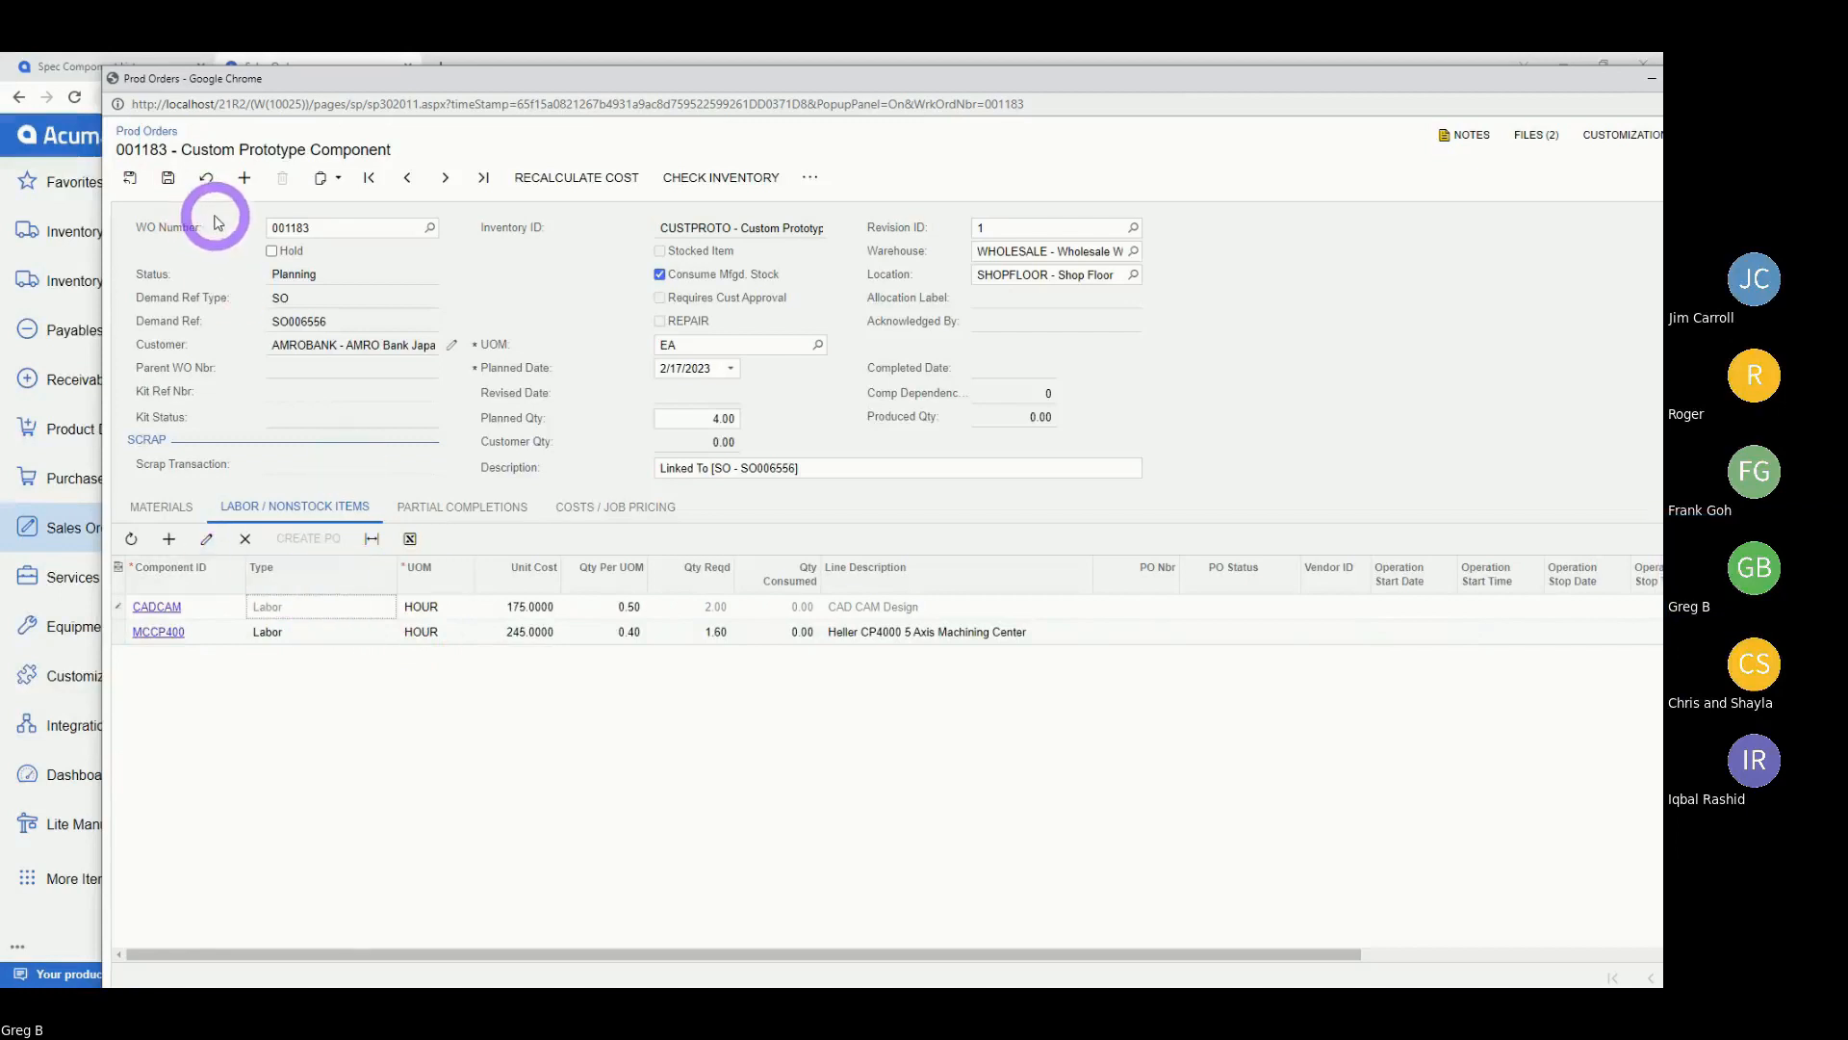
Save the labor lines, apply a 140% cost markup for a 13,395.00 price, and price the sales order.
left_click(167, 179)
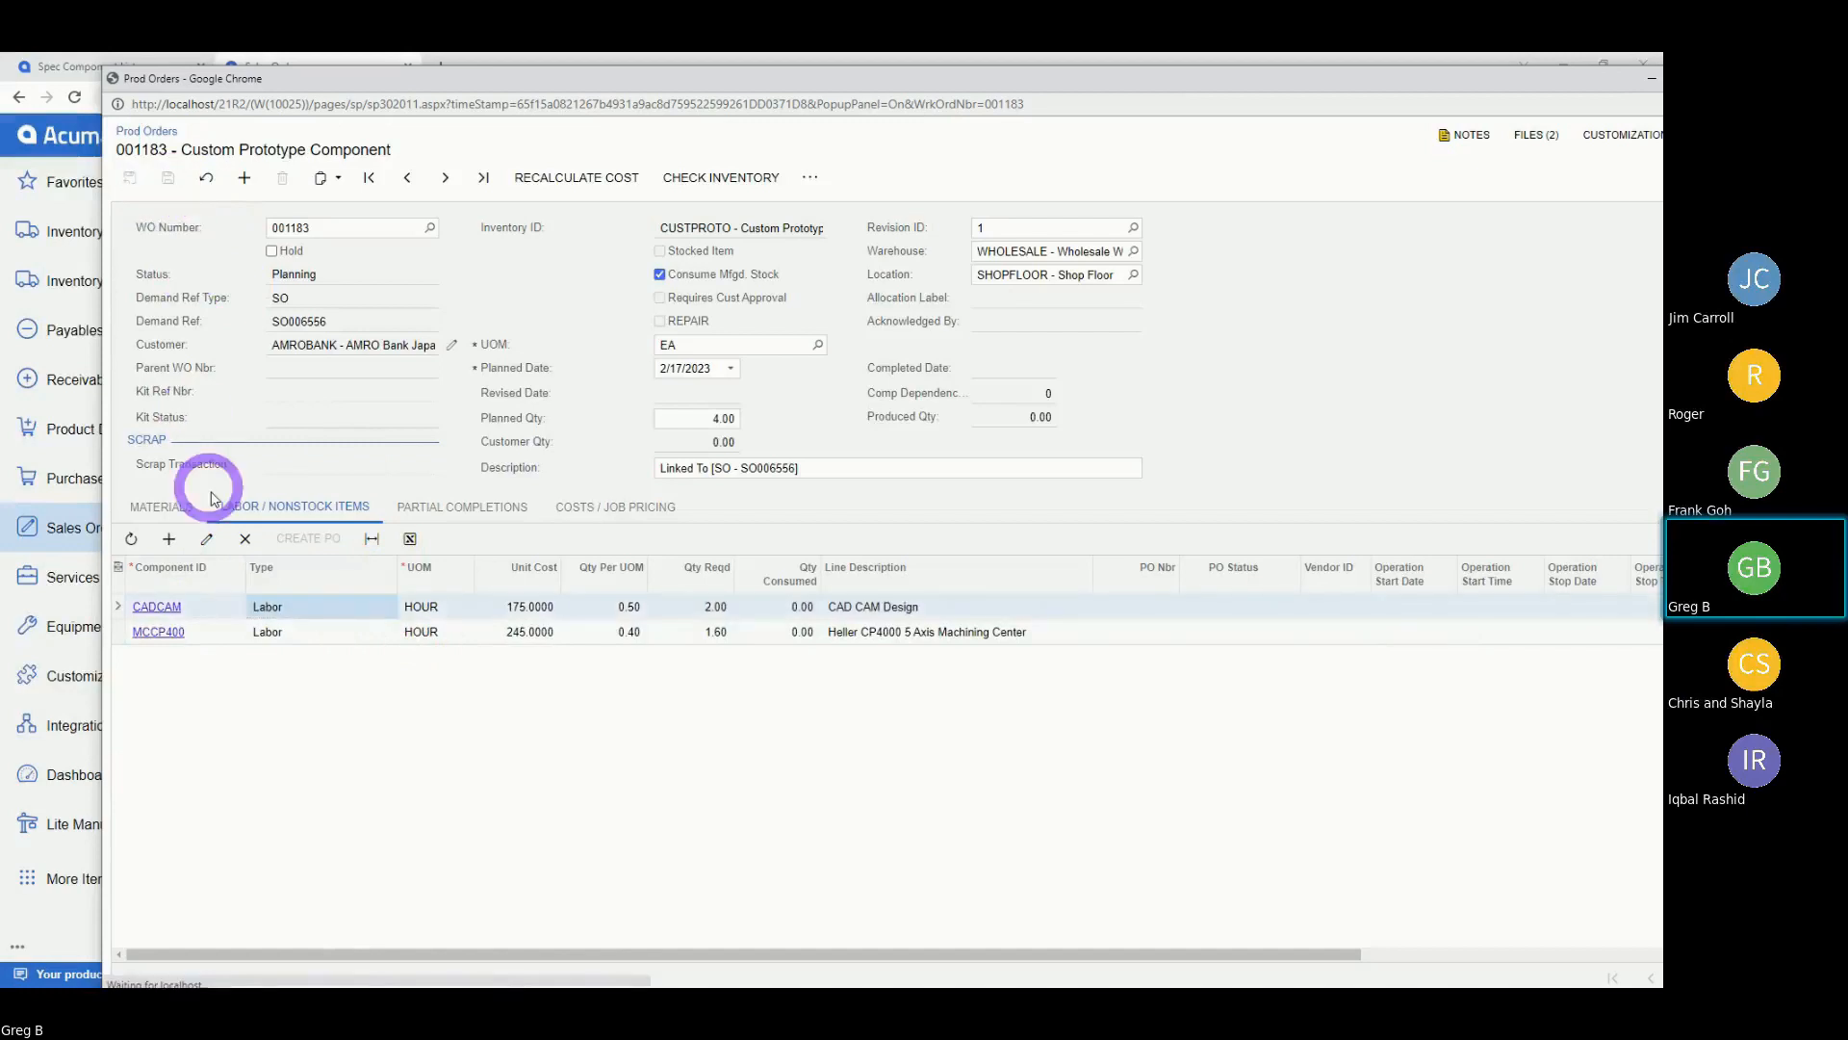
left_click(621, 508)
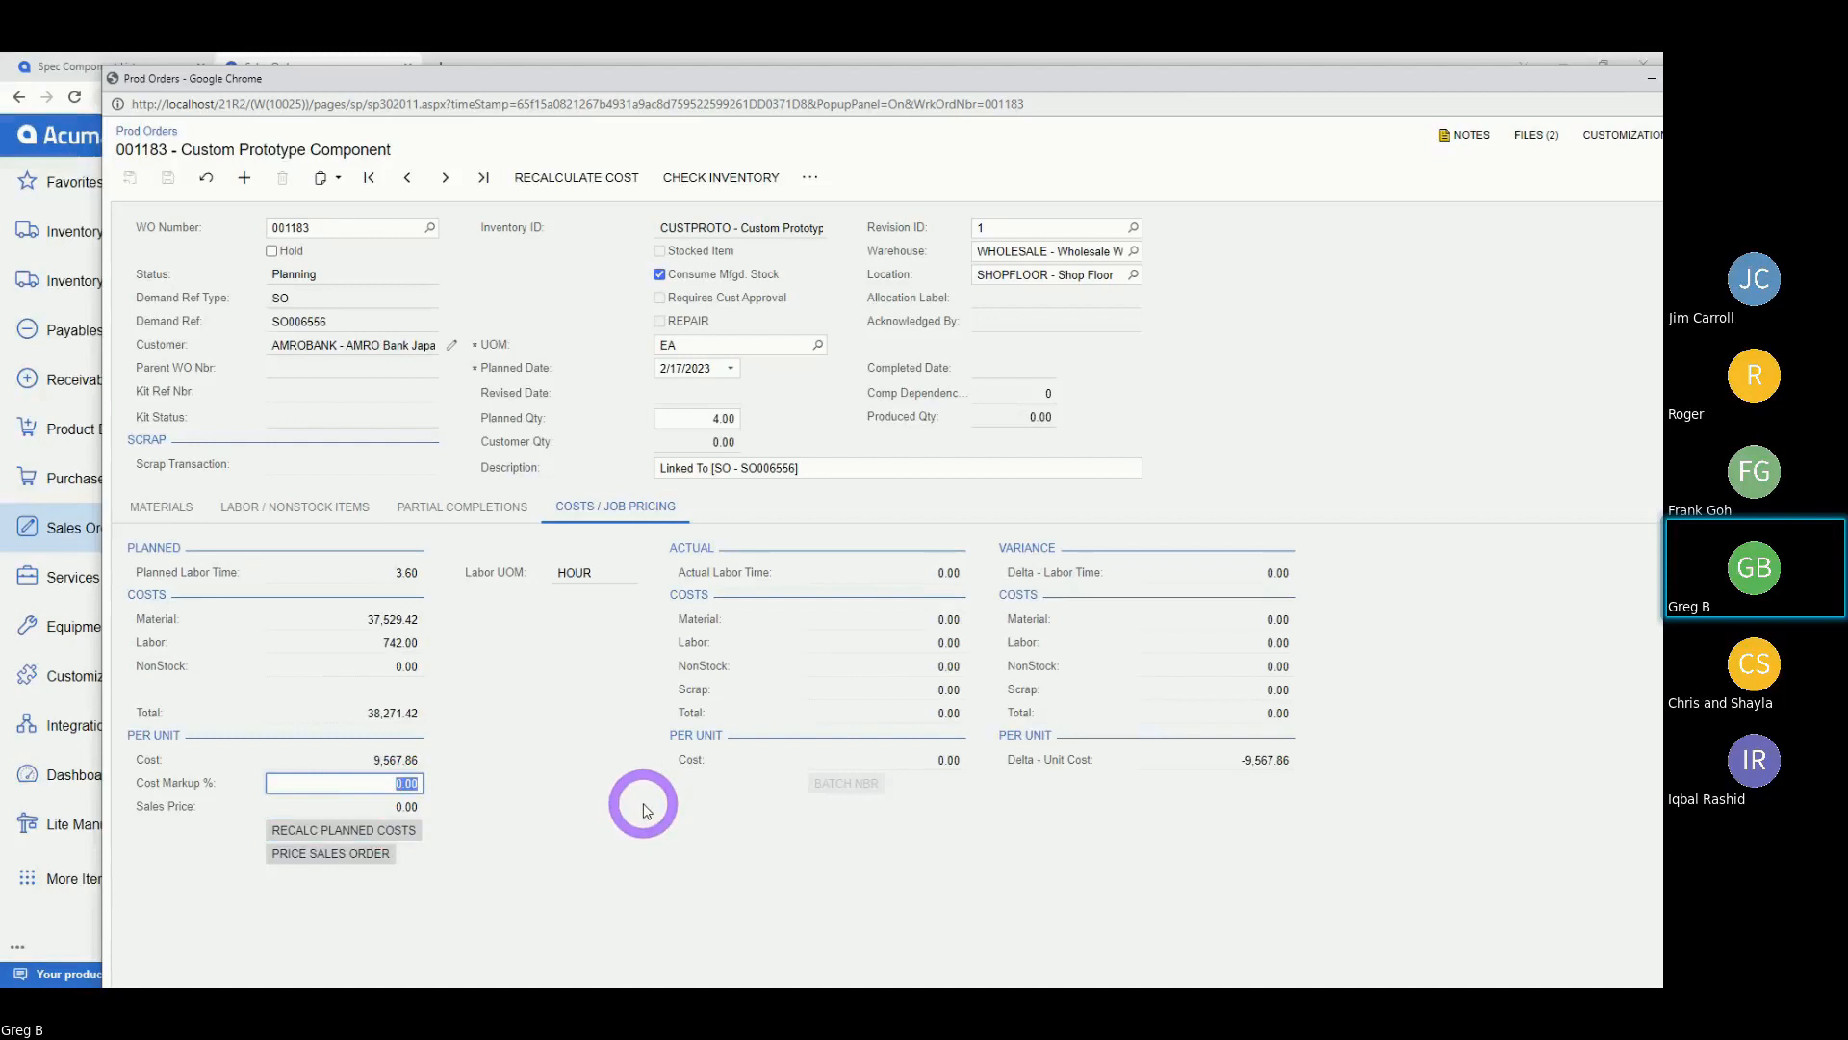
type("140")
key("Tab")
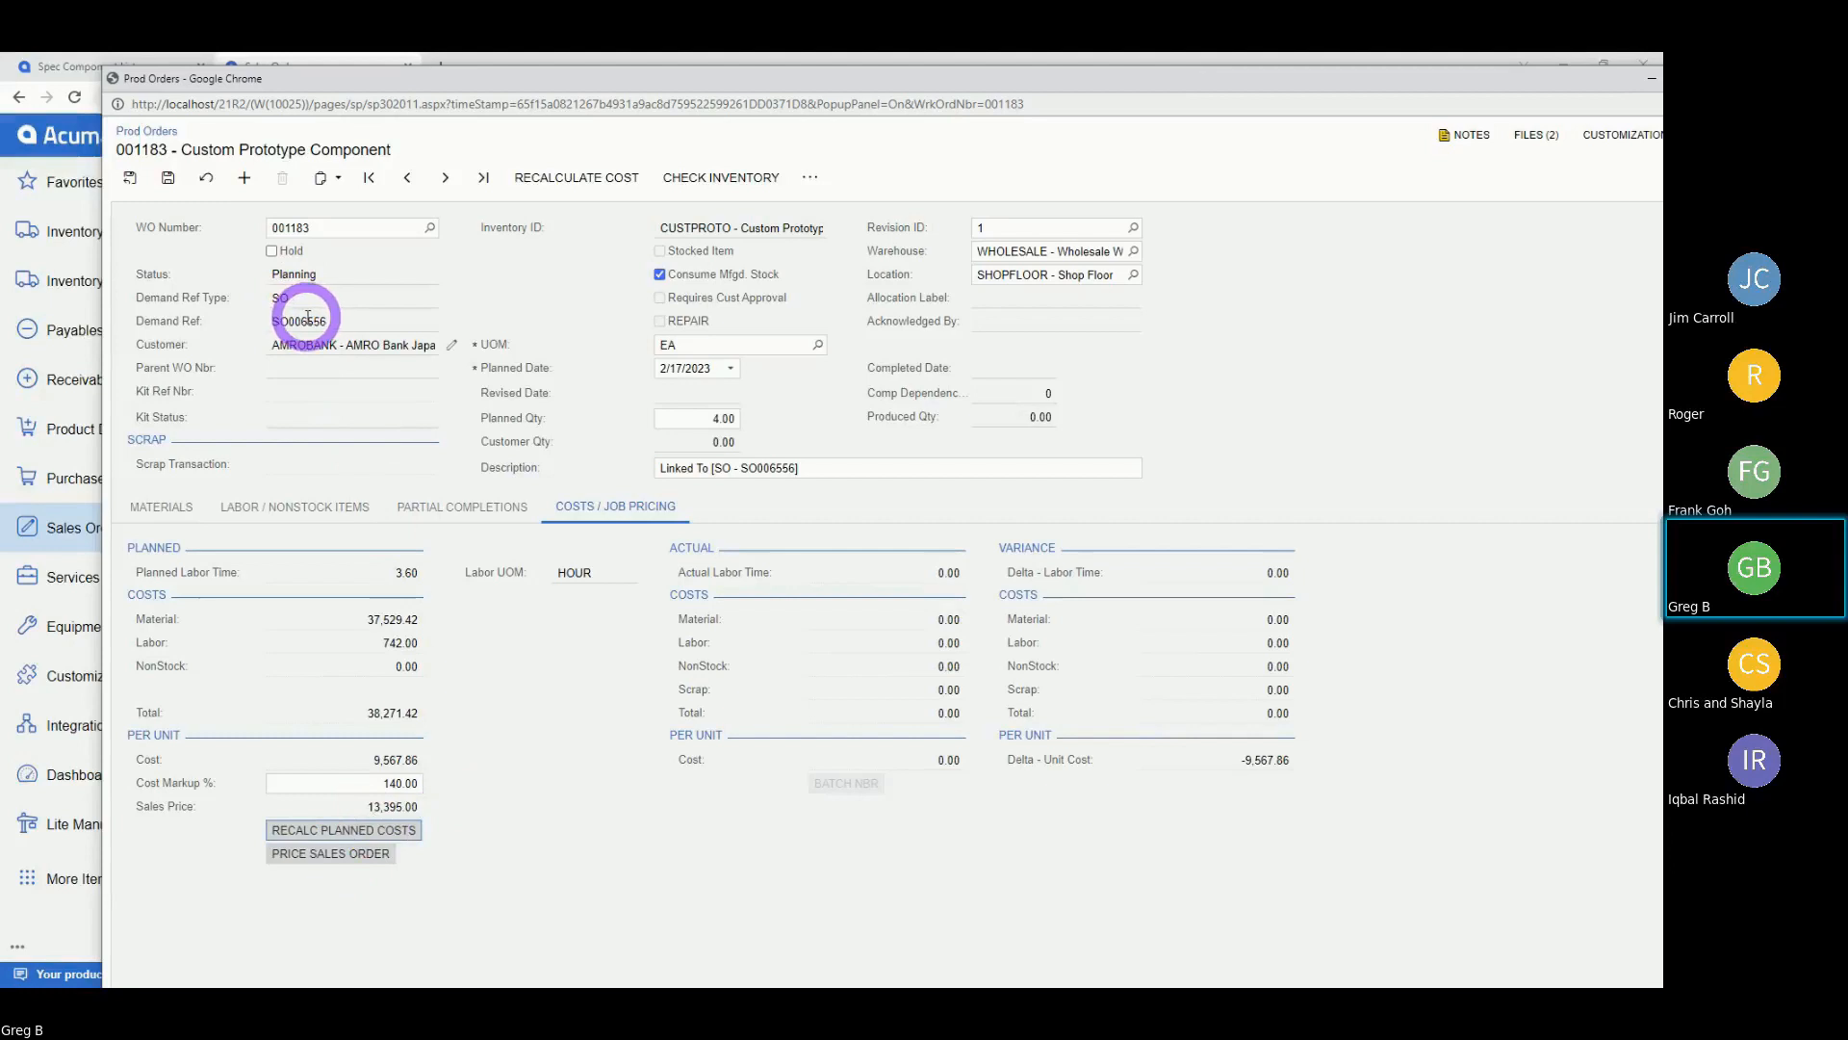
left_click(314, 855)
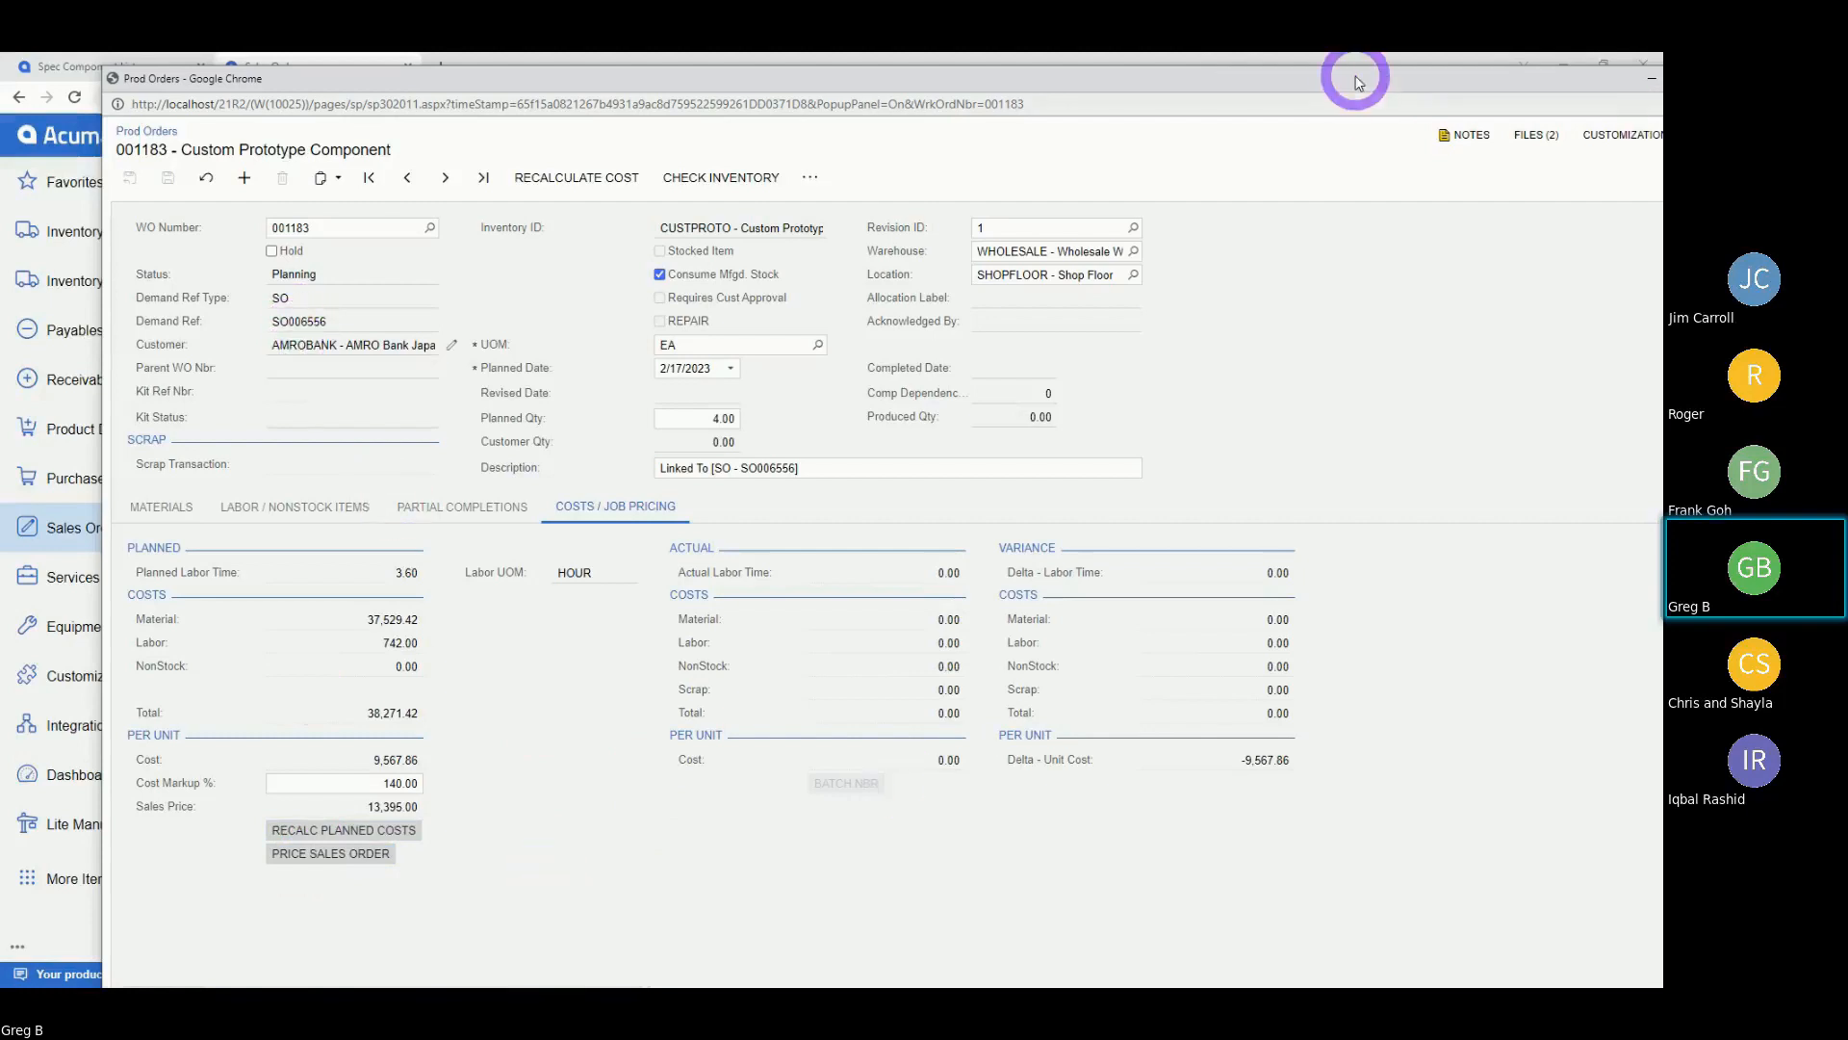
left_click_drag(1357, 83, 1267, 103)
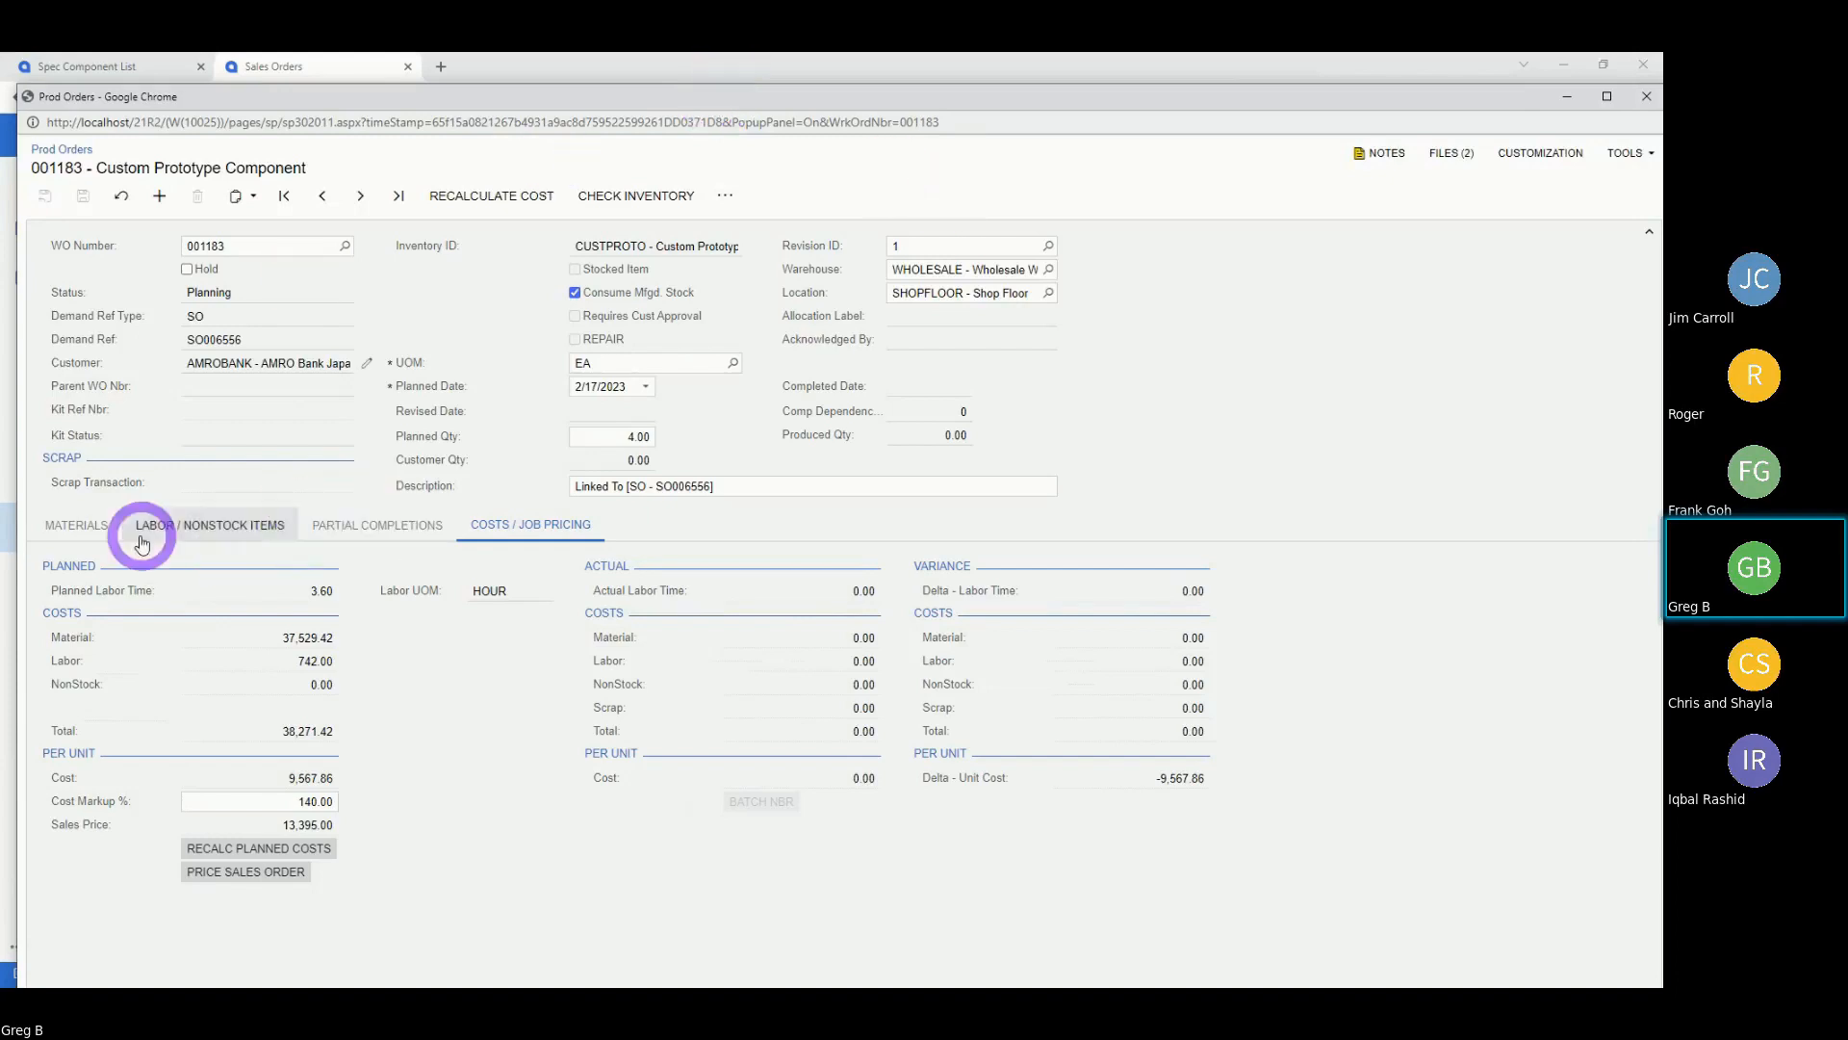
Check the order's materials, then view its empty Partial Completions list.
left_click(76, 527)
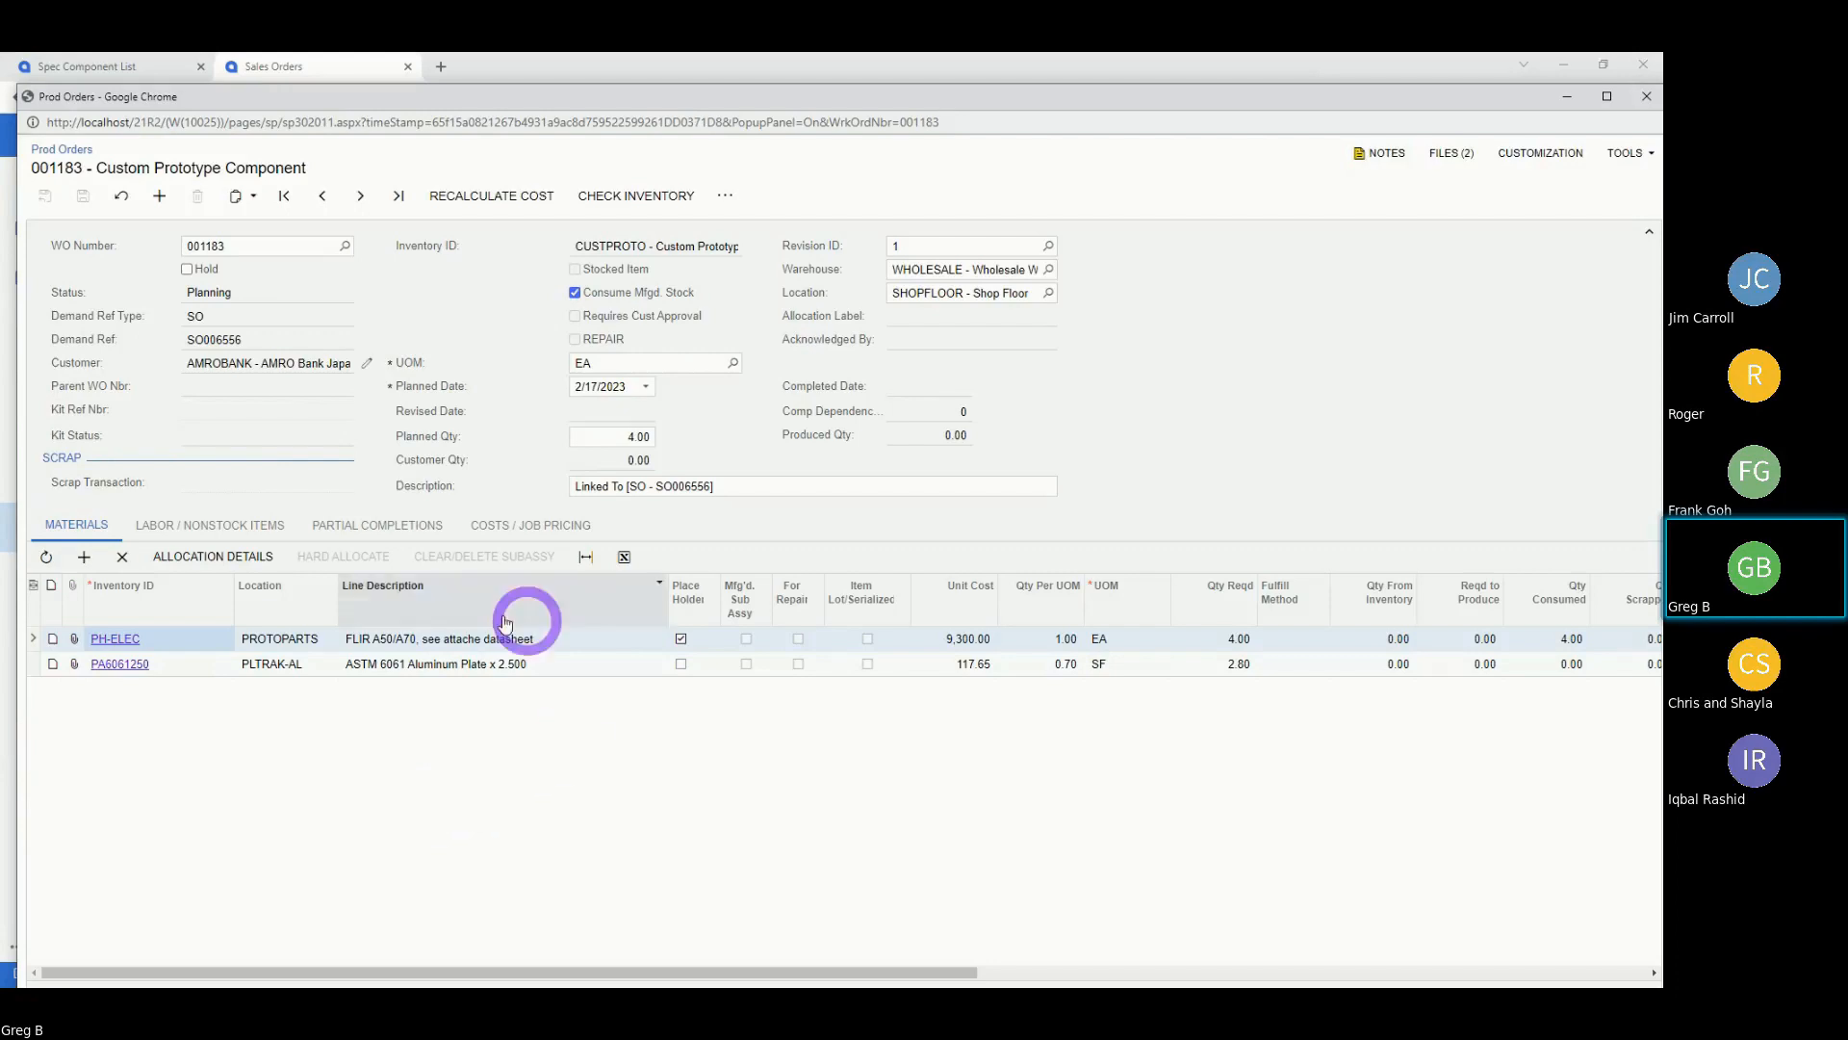
left_click(374, 522)
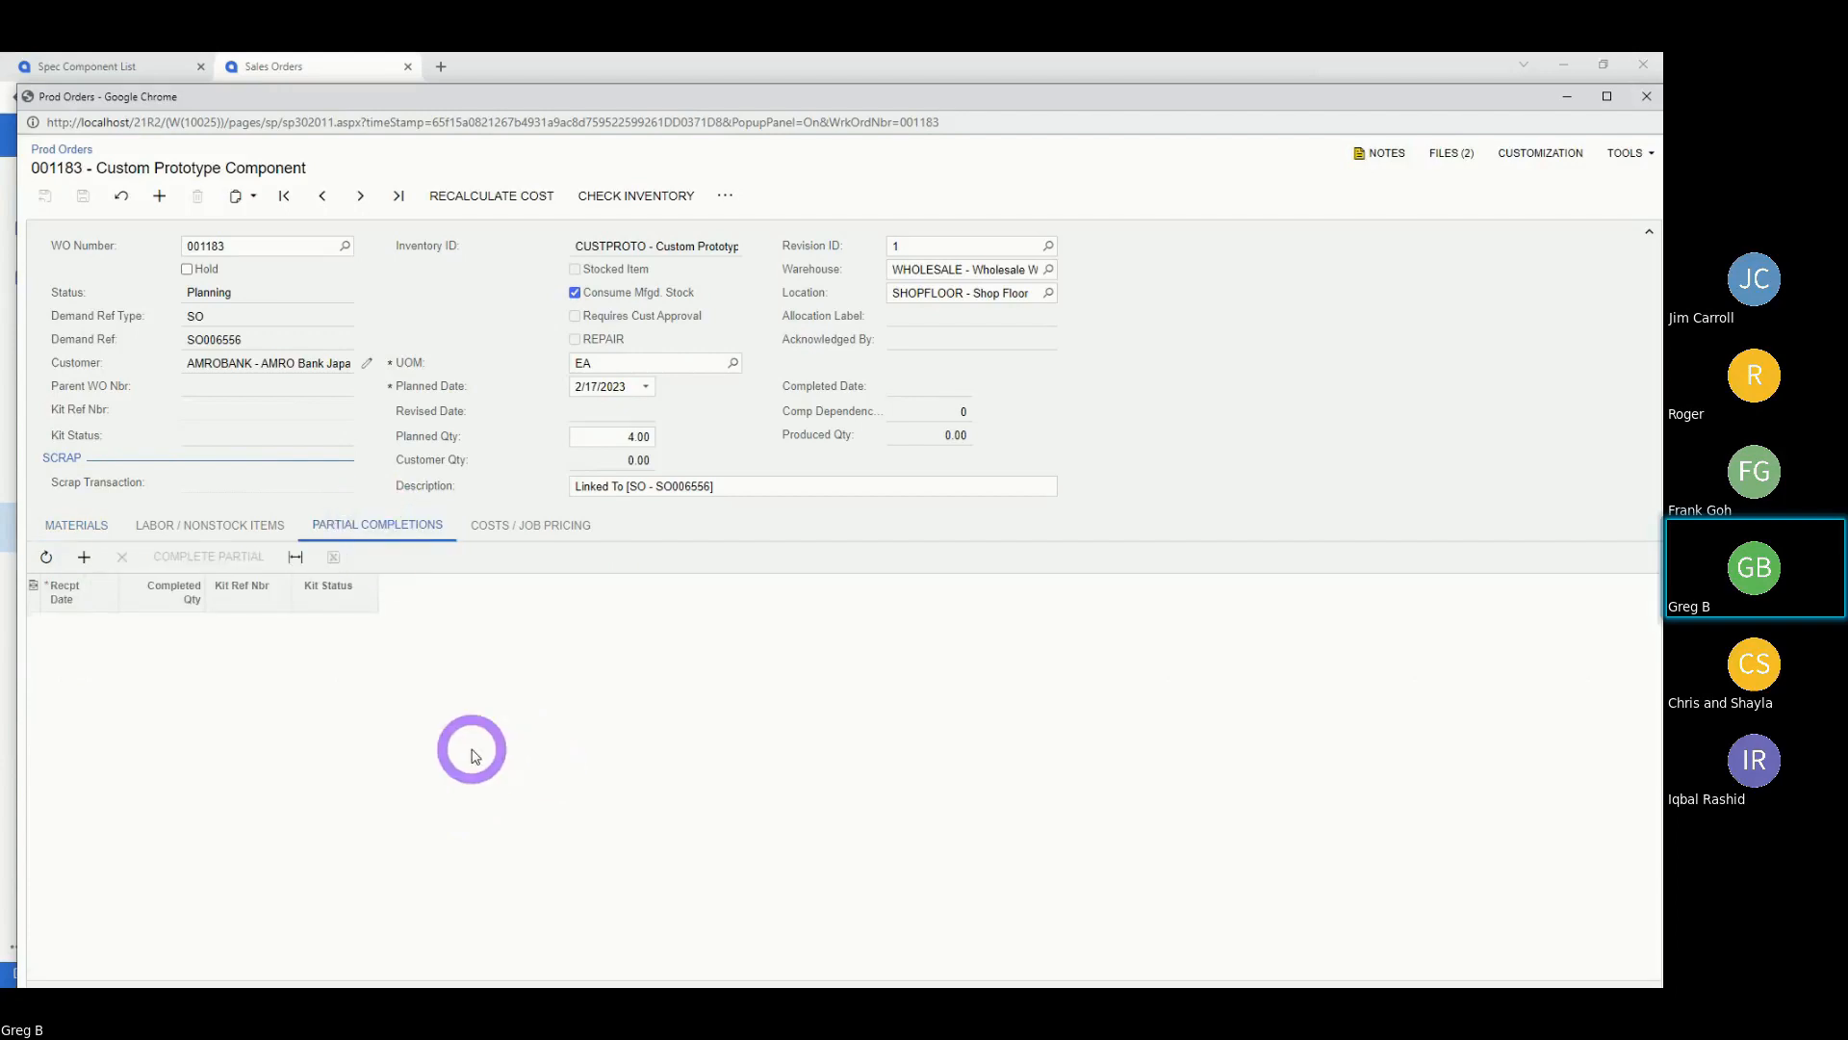
Try adding a 3.00 partial completion dated 2/15/2023 and dismiss the record conflict error.
left_click(84, 556)
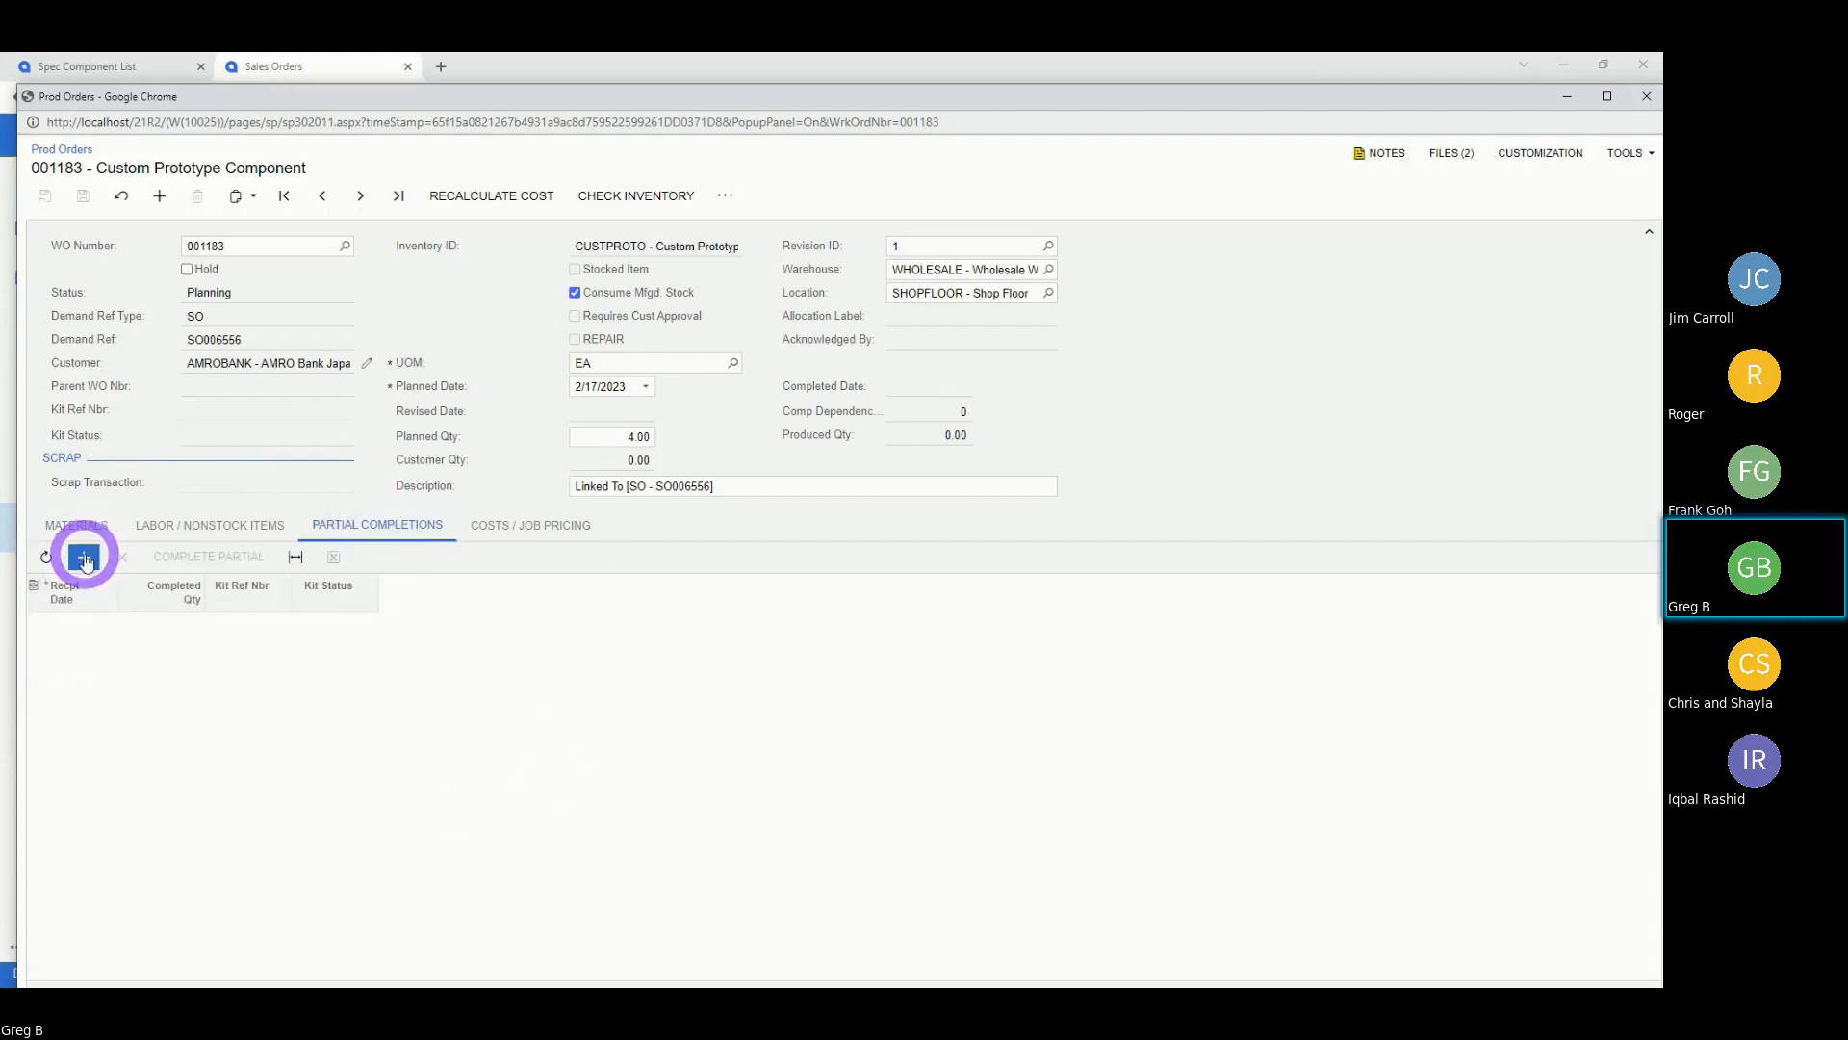
left_click(131, 625)
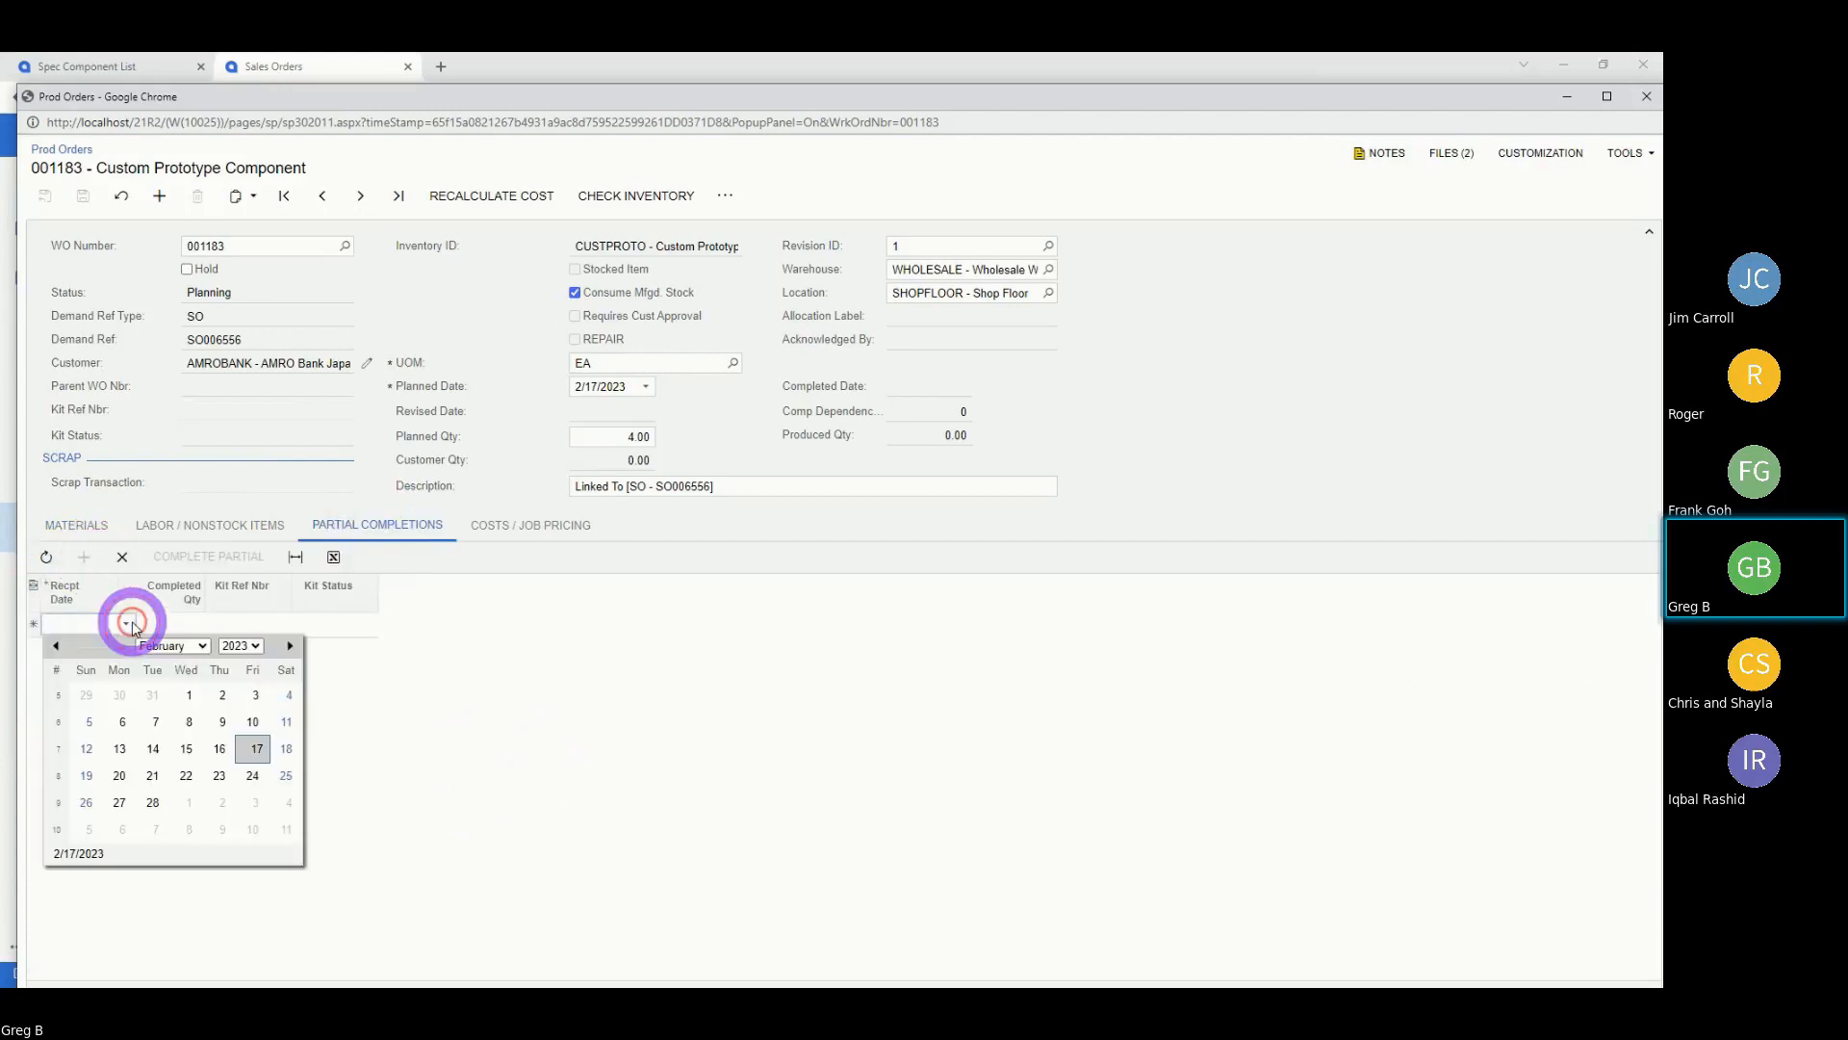
left_click(185, 748)
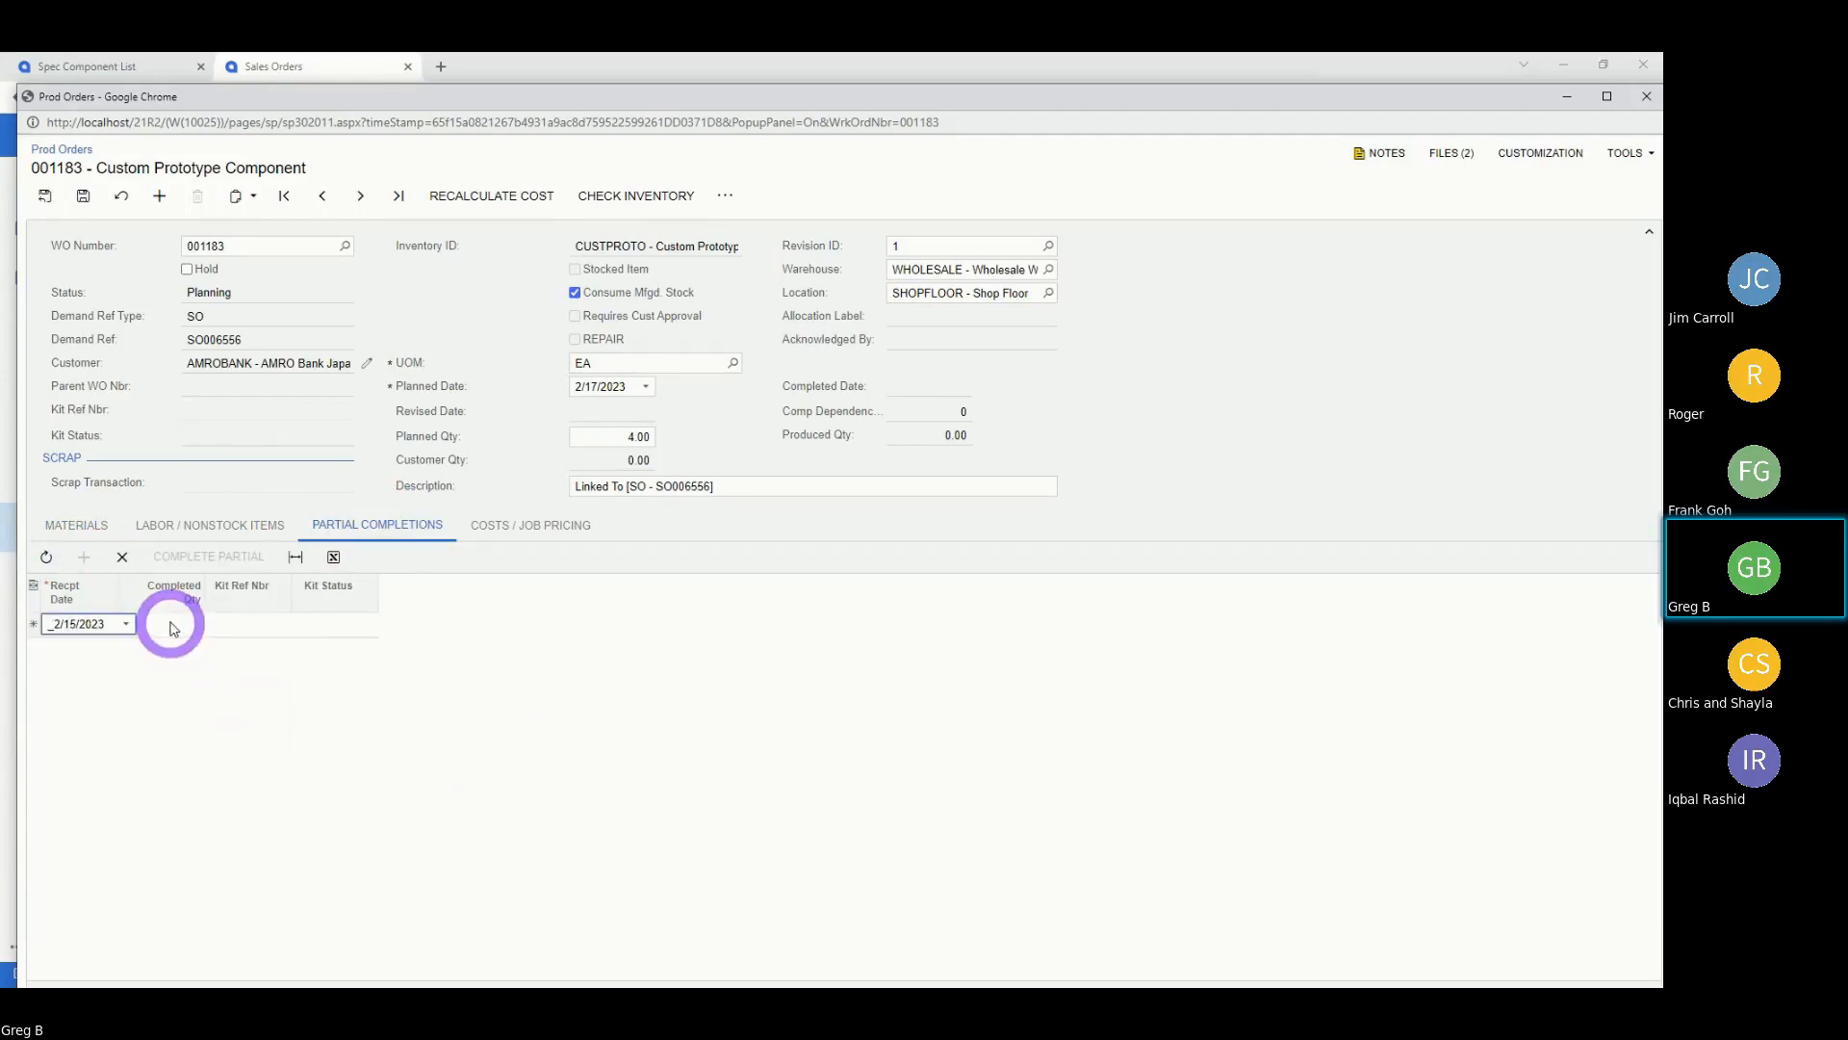
left_click(193, 624)
type("3")
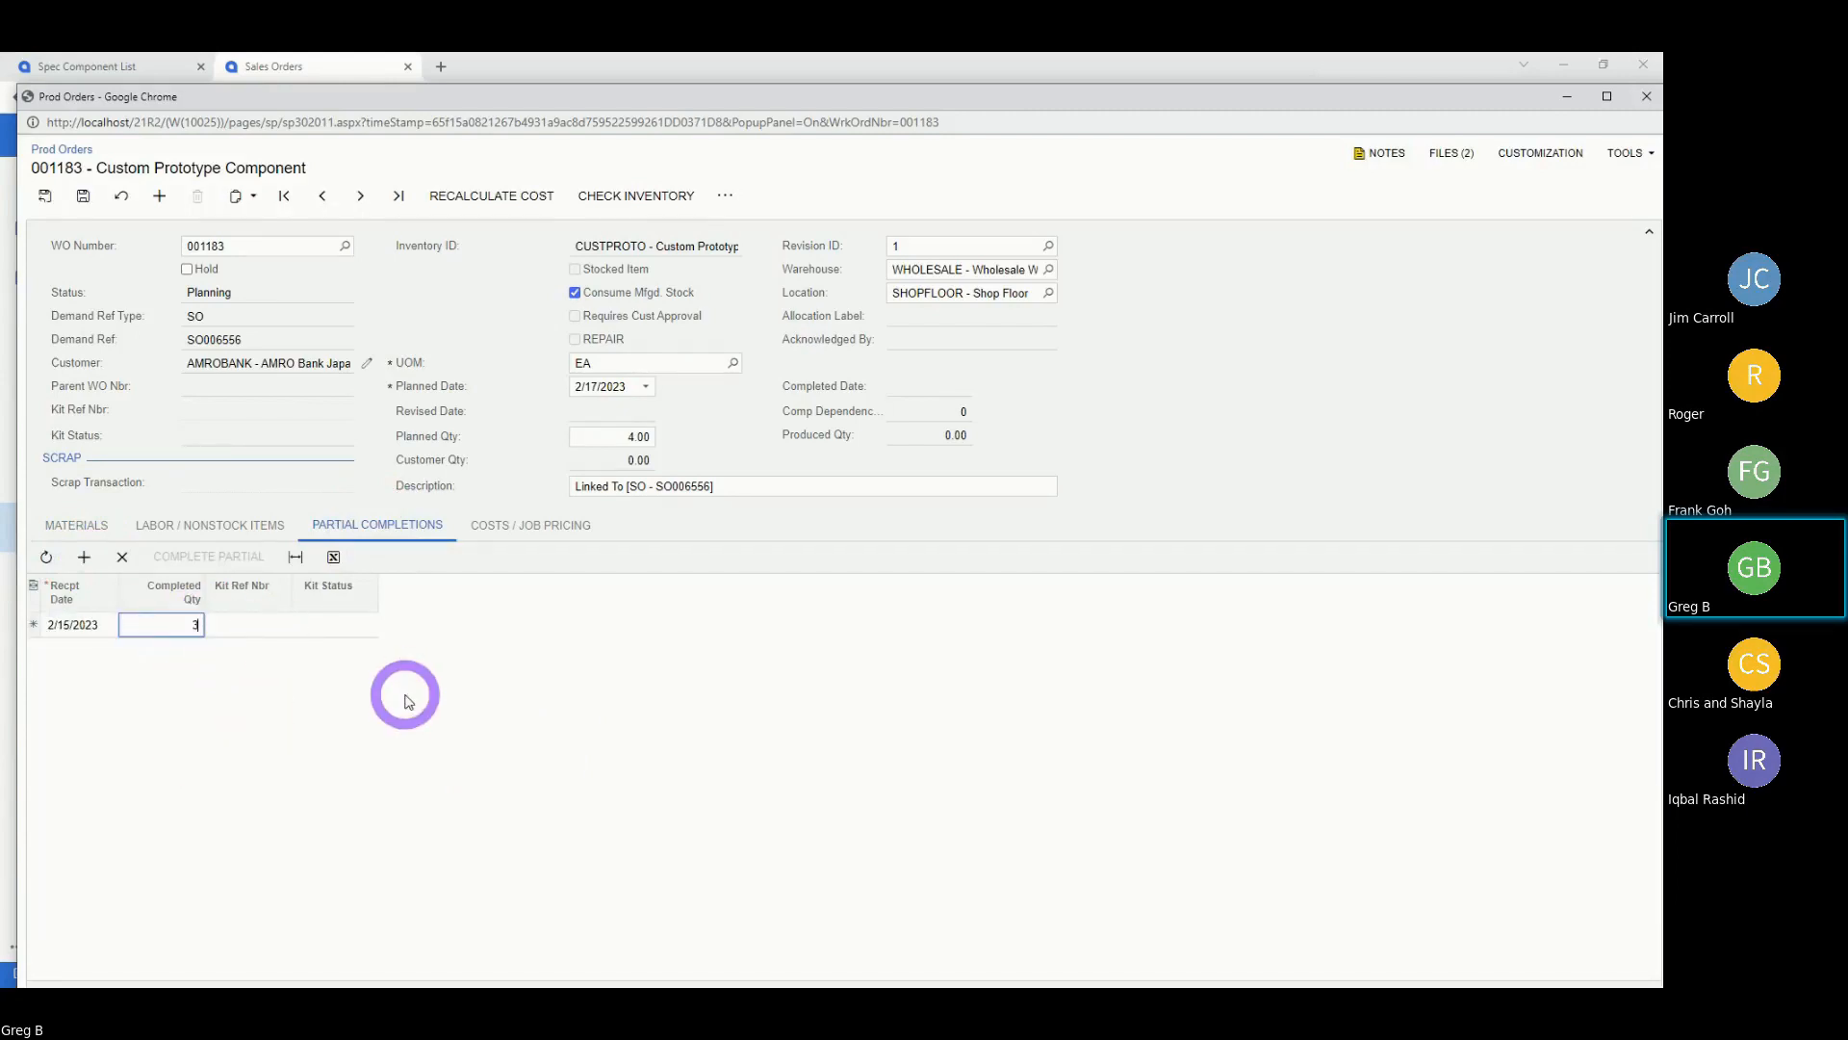
key("Tab")
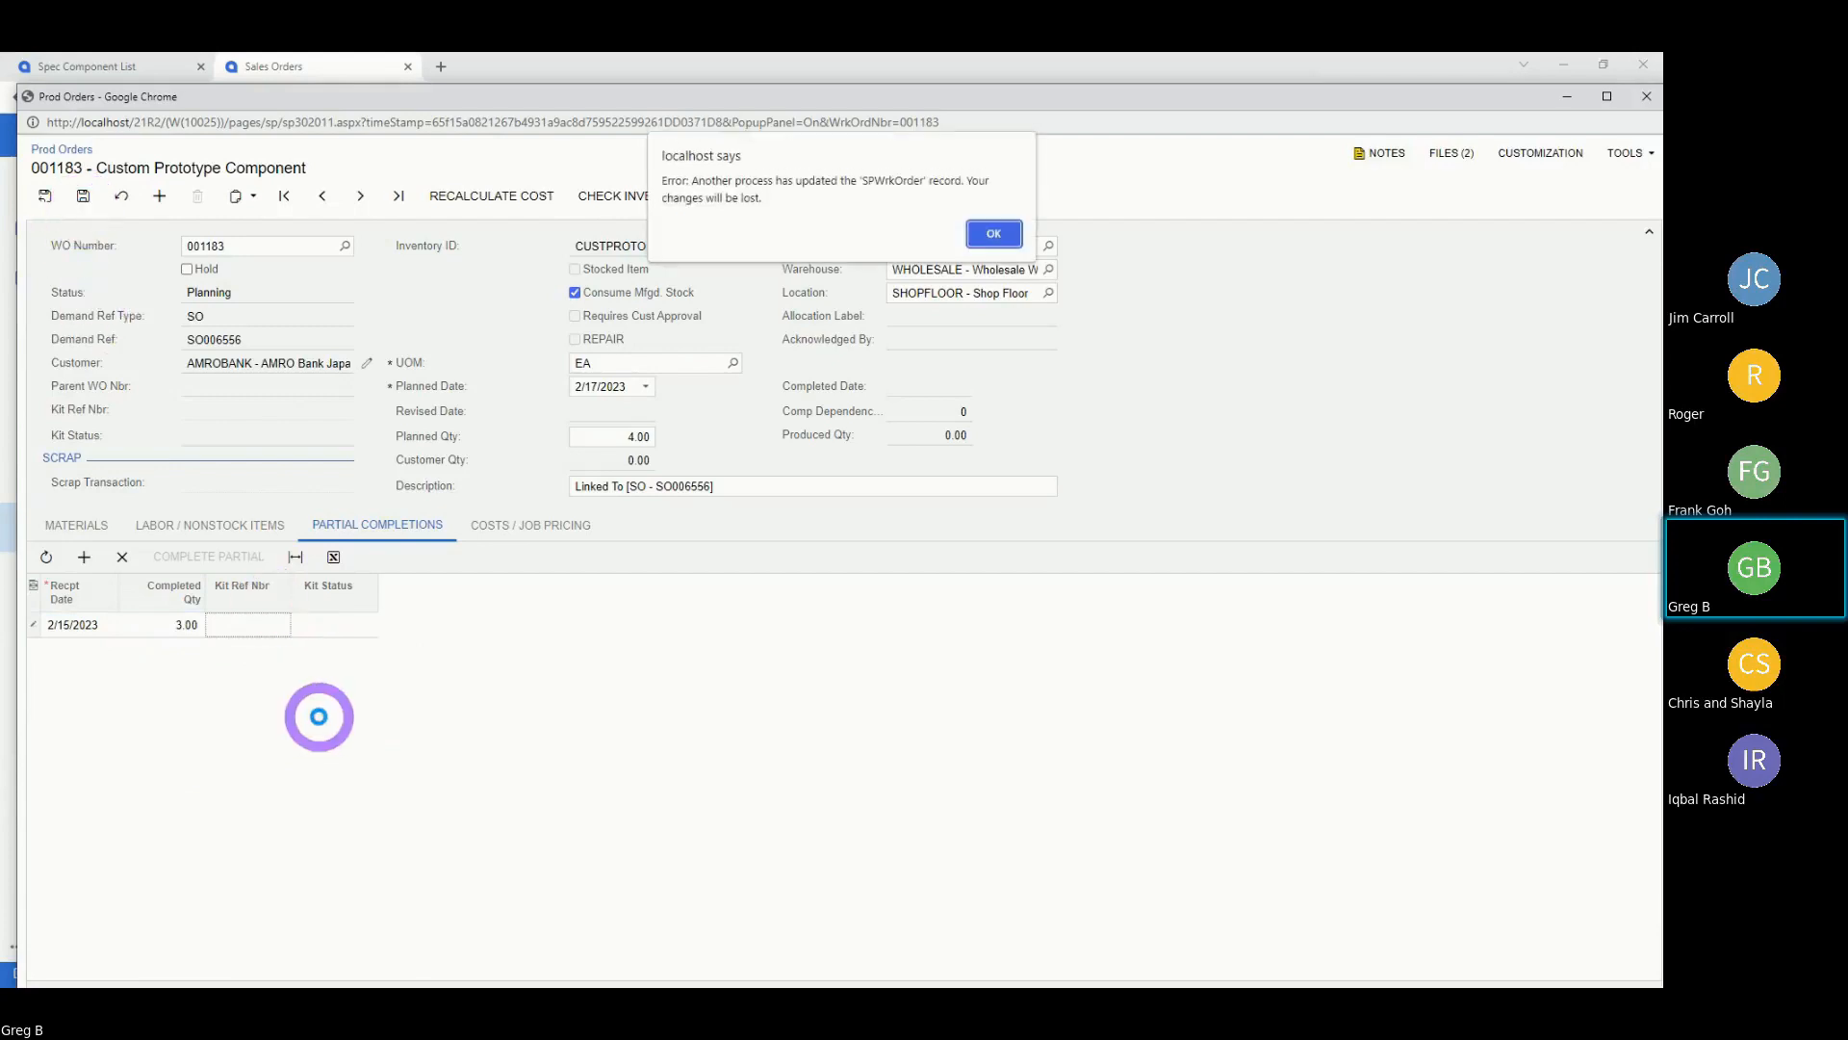
left_click(982, 234)
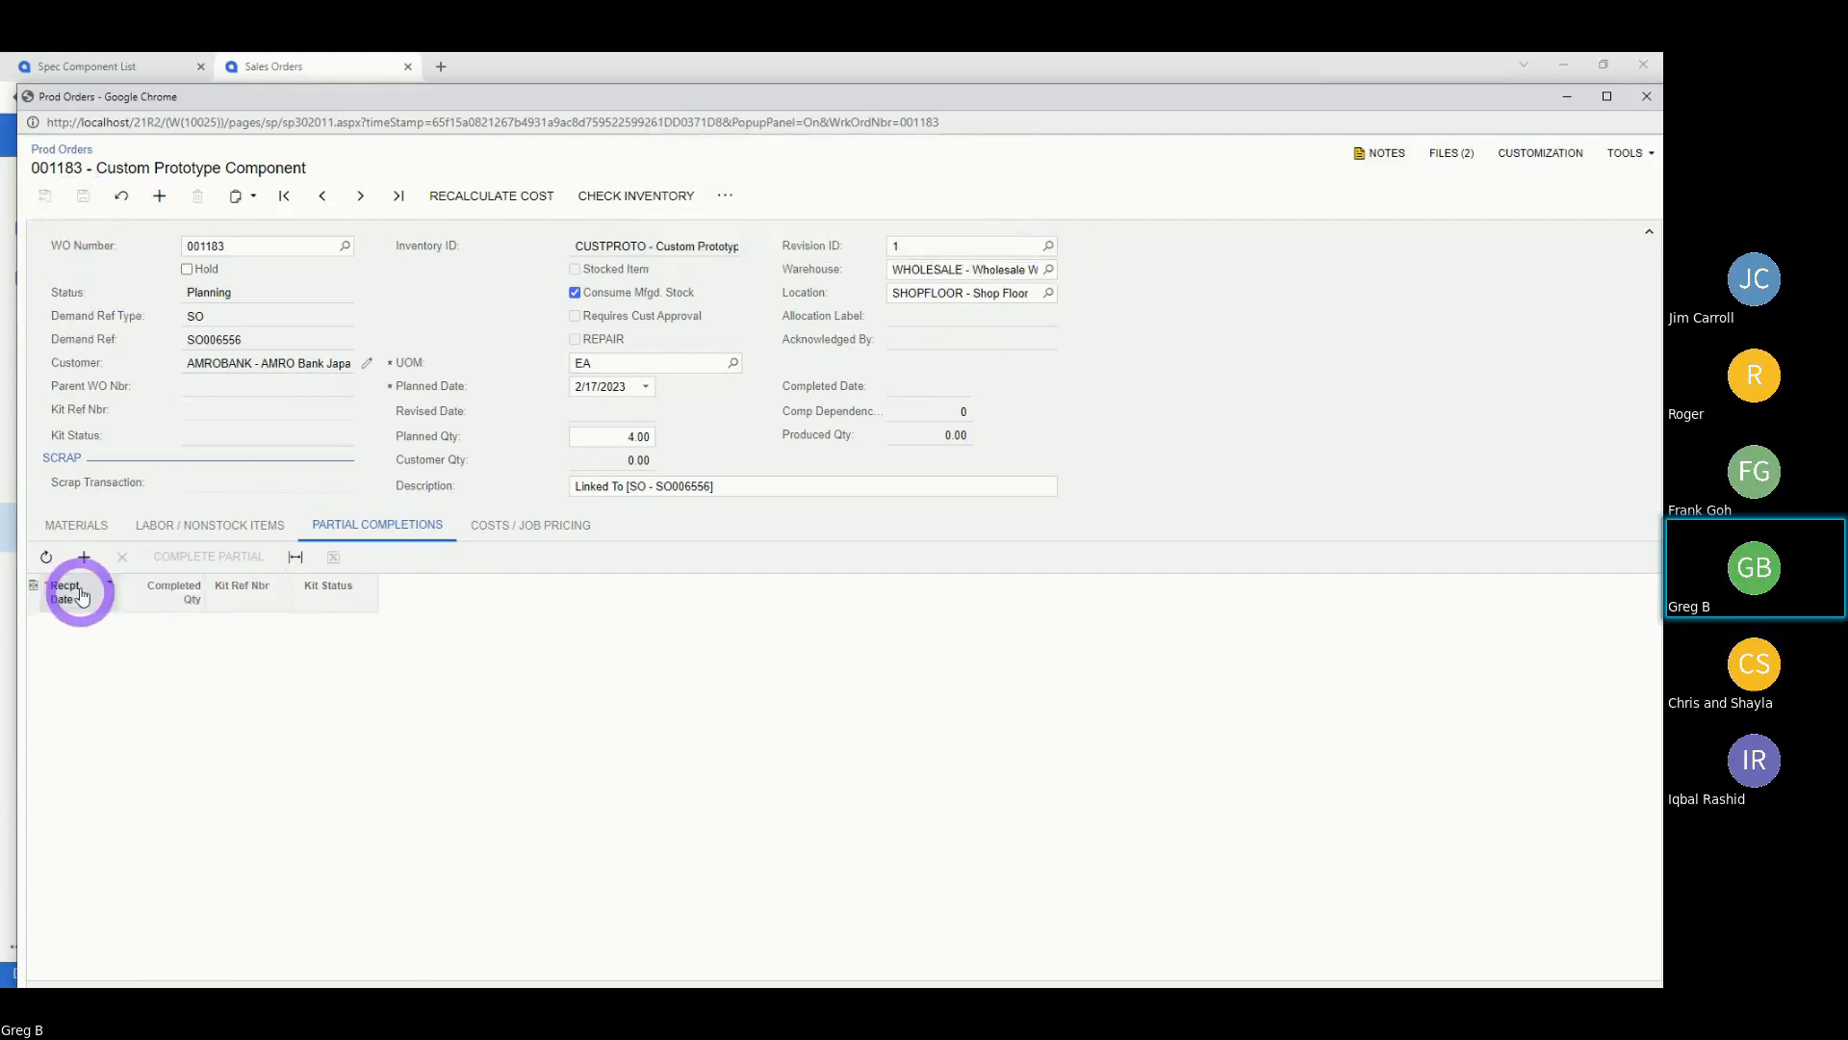
Add a 1.00 partial completion dated 2/17/2023 and commit it.
left_click(84, 558)
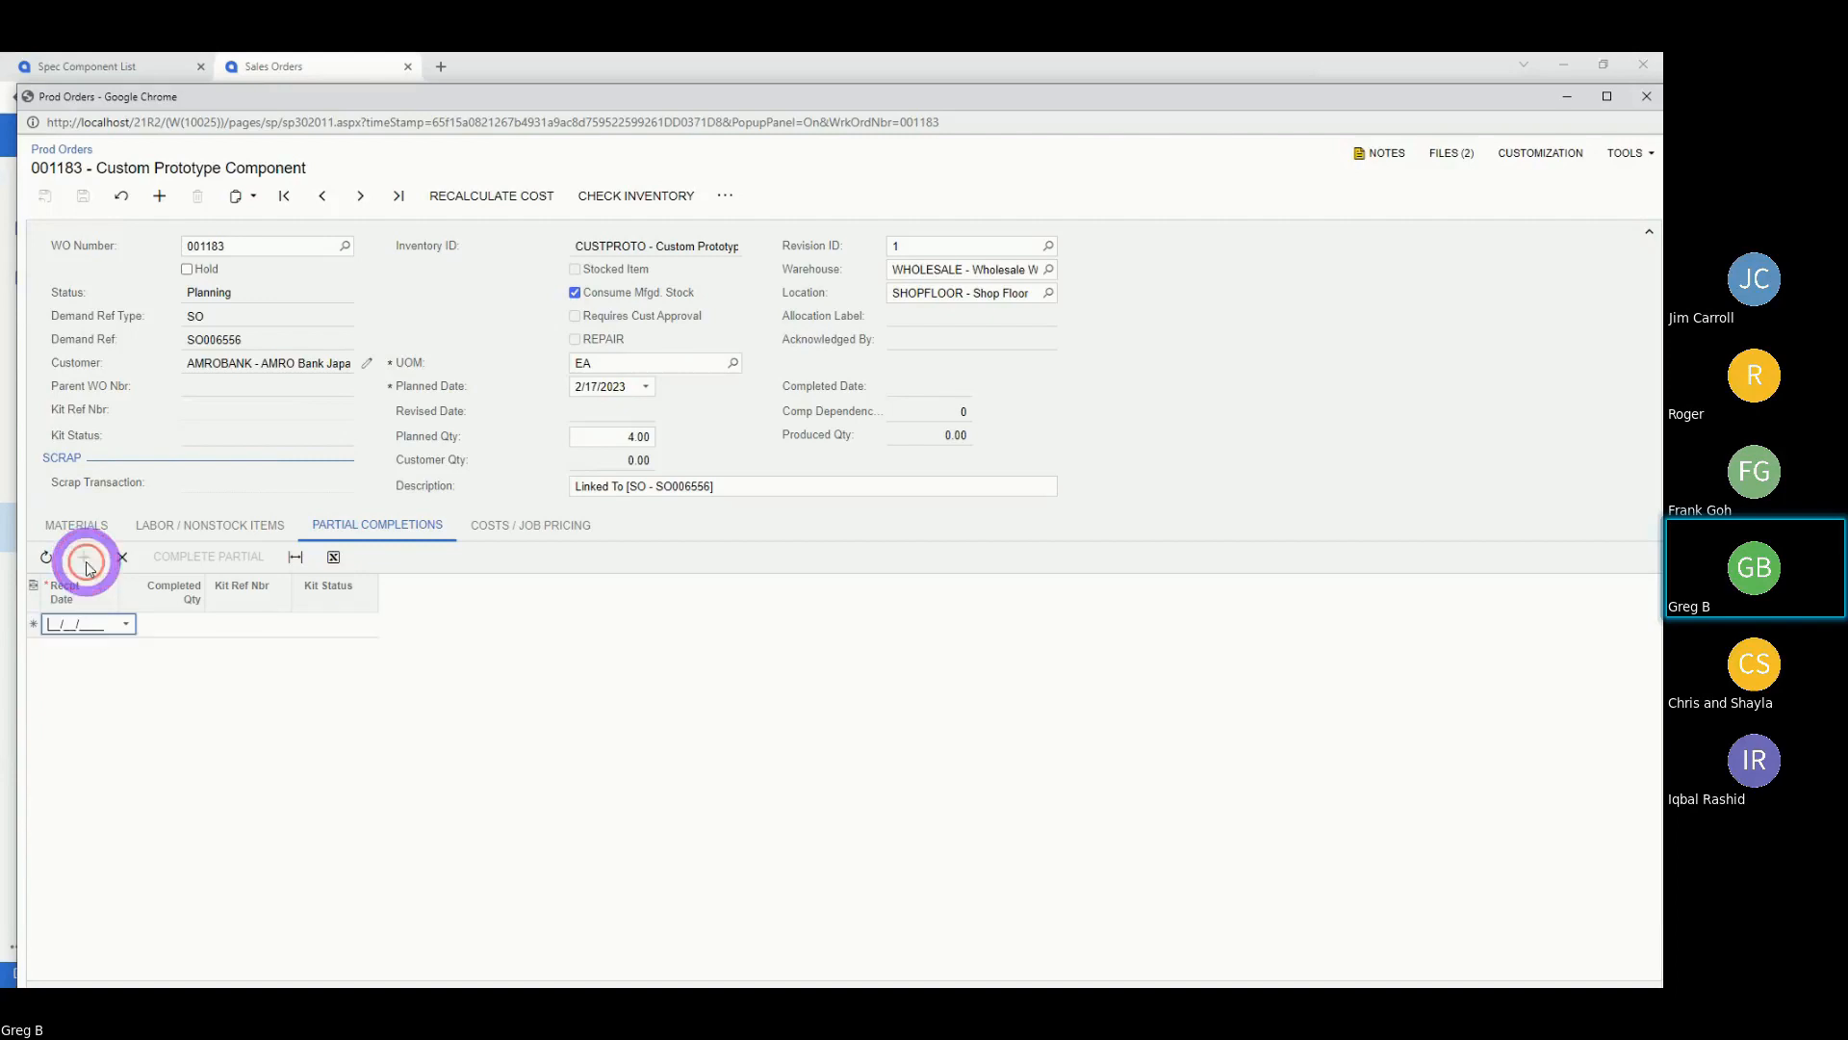
left_click(125, 624)
left_click(256, 761)
left_click(183, 626)
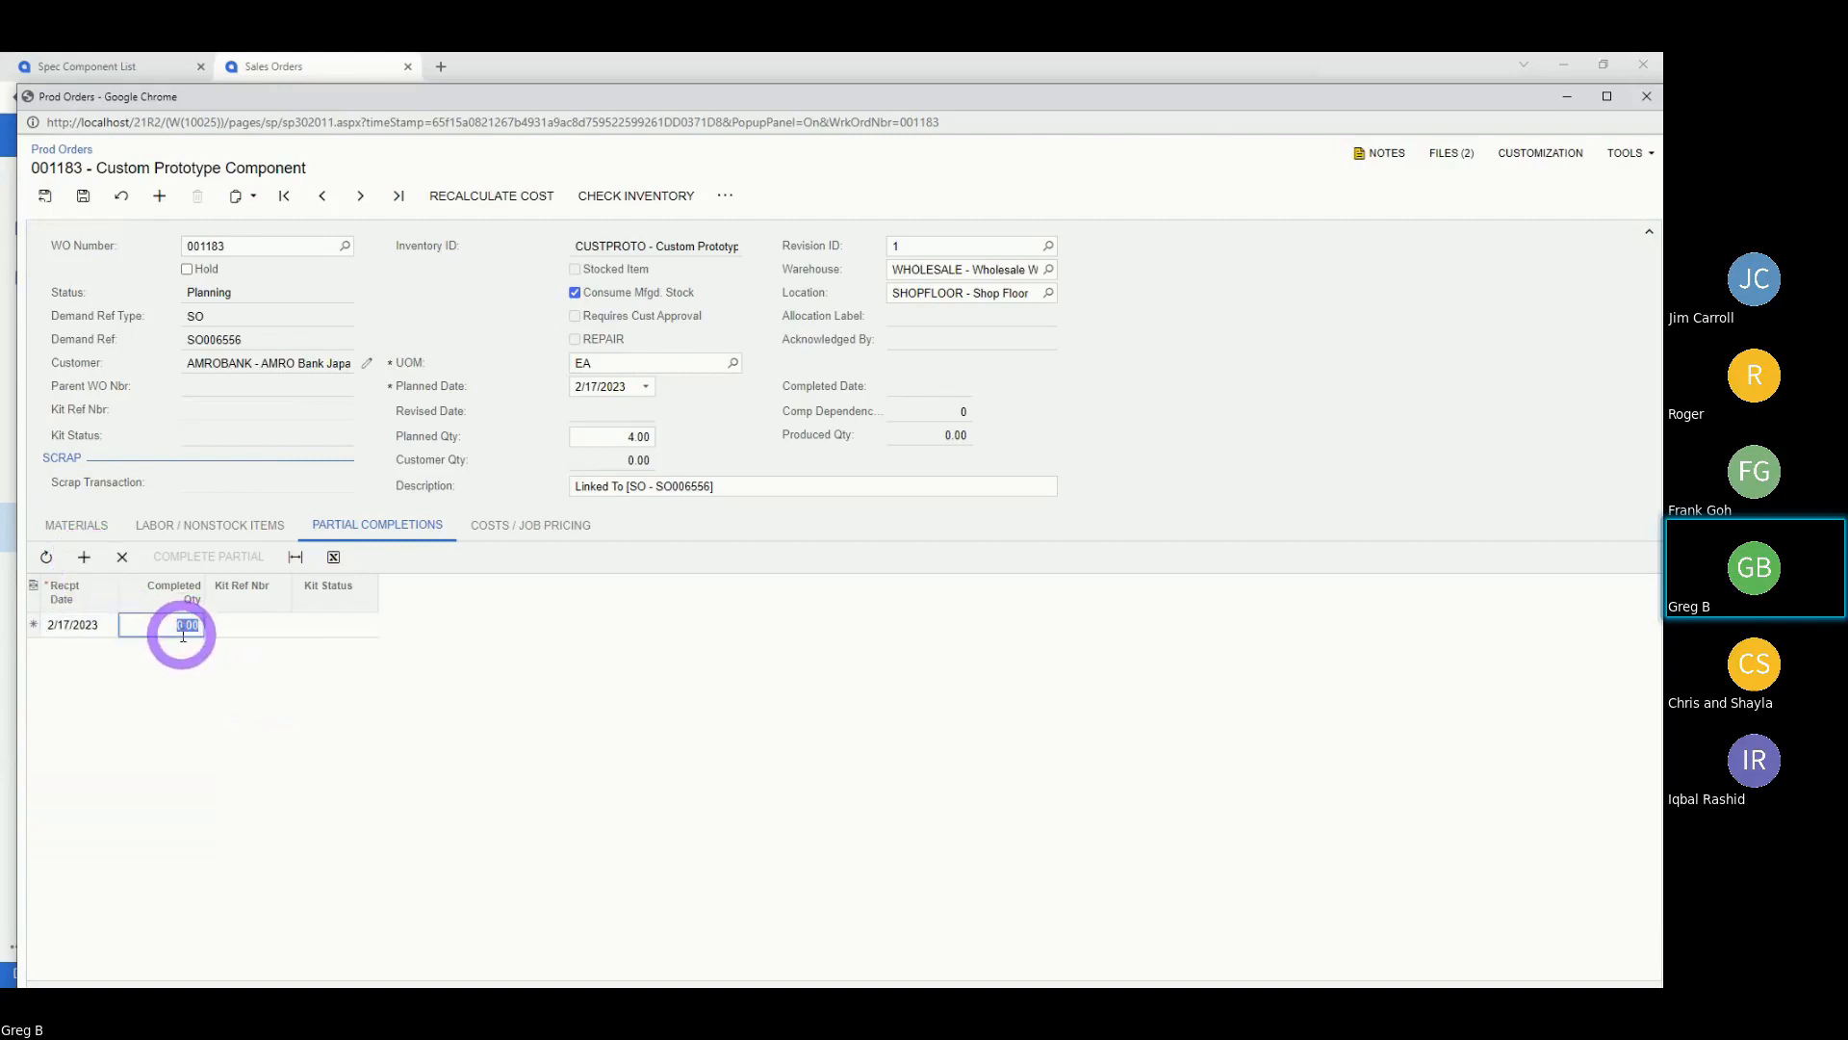
type("1")
left_click(275, 625)
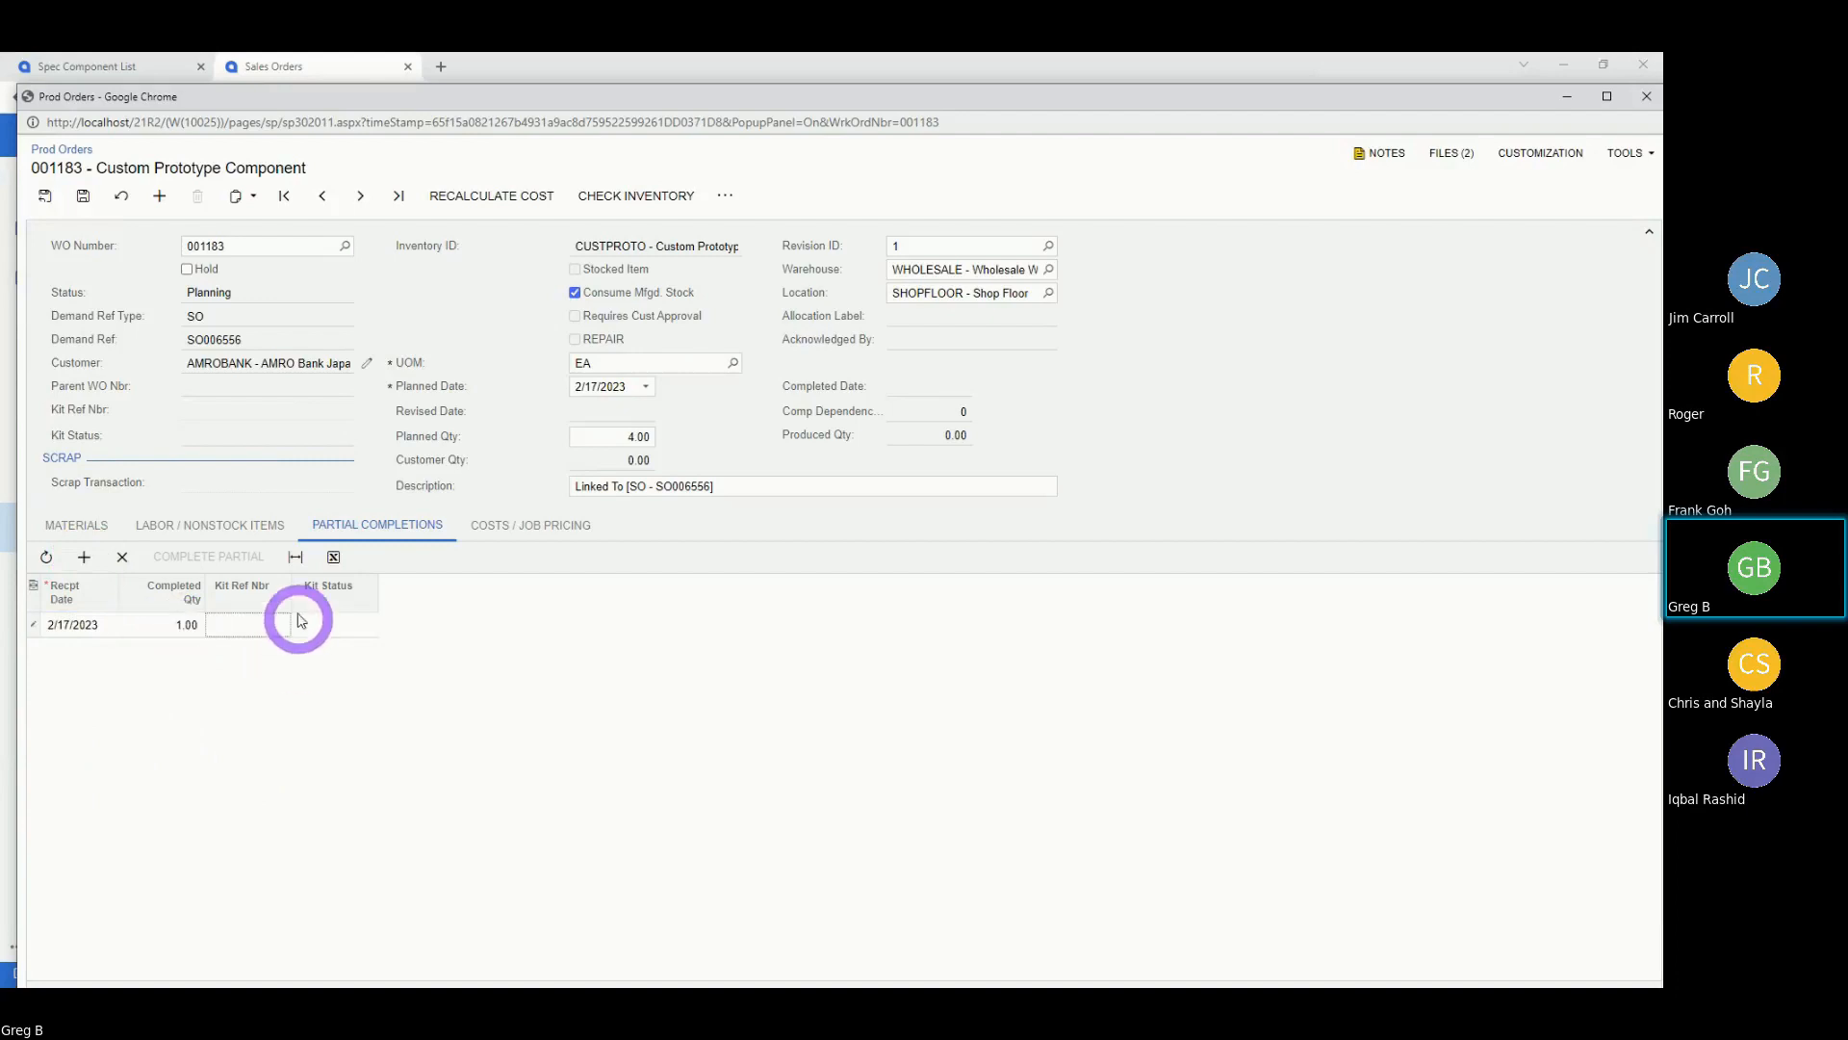
left_click(82, 196)
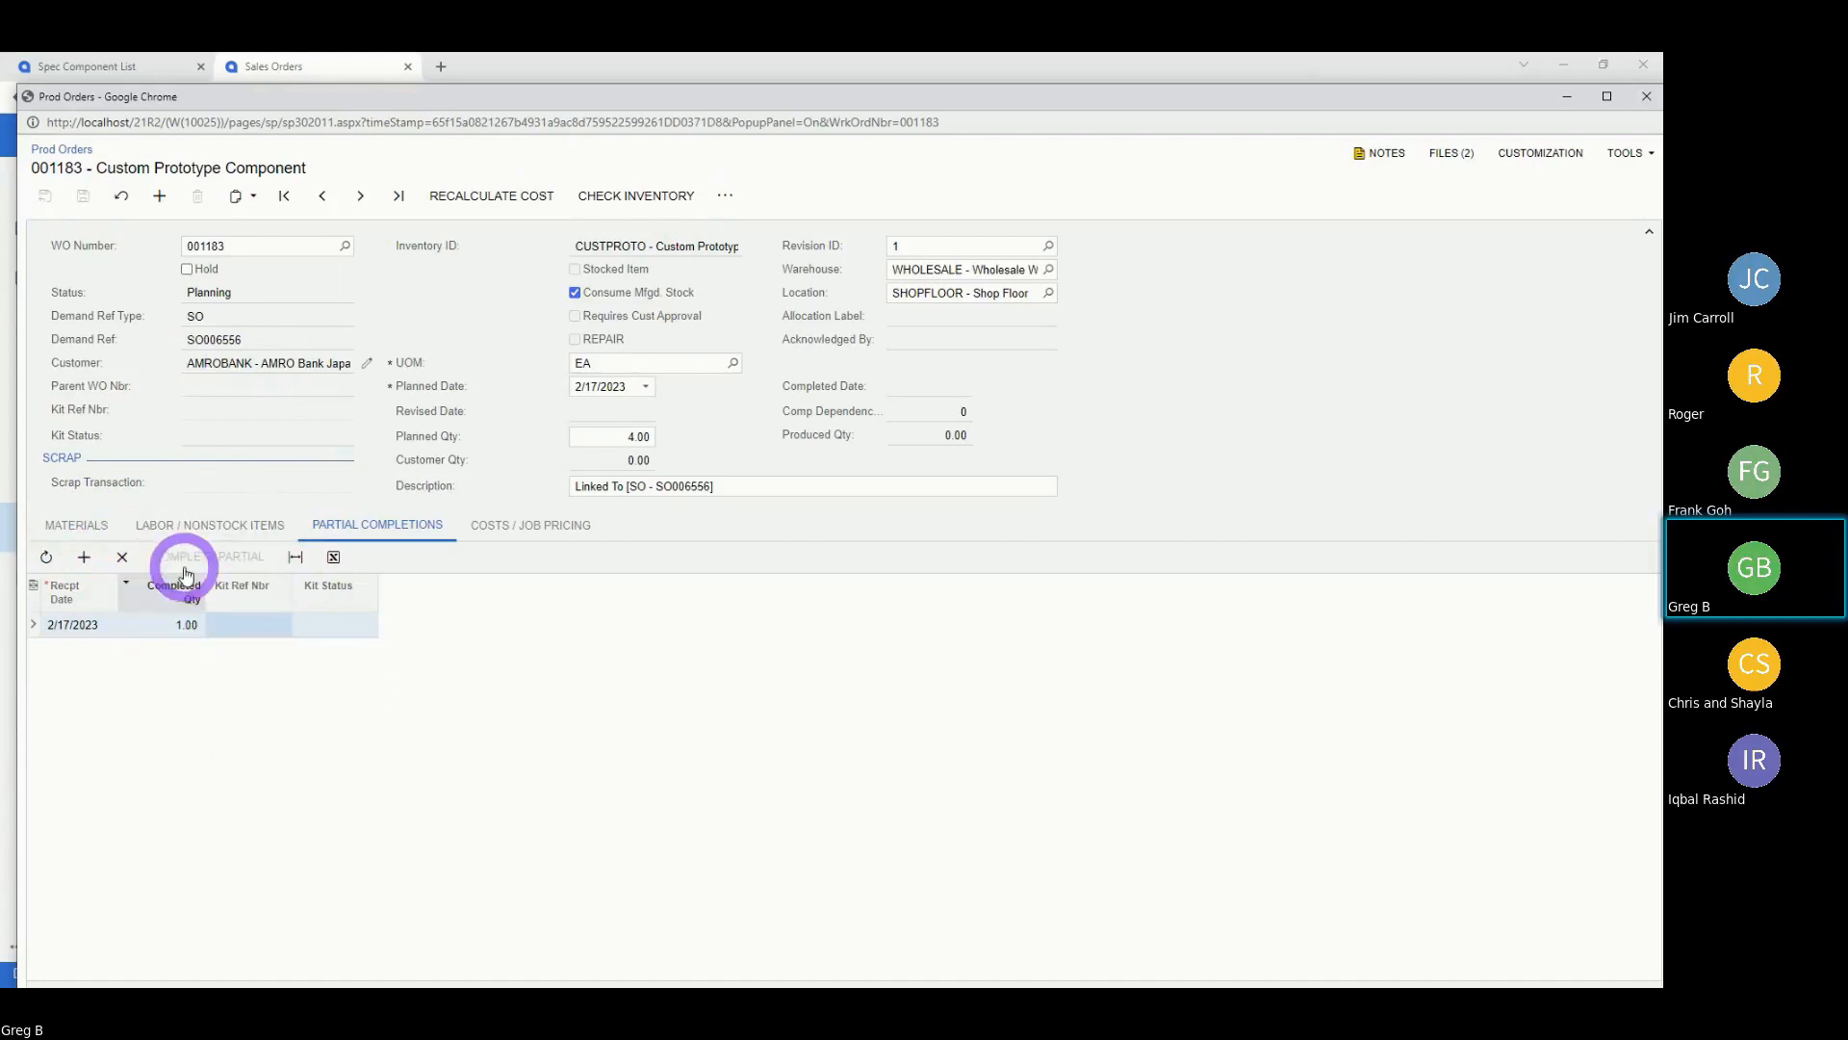
Delete the 2/17/2023 partial completion, save the order, and show its materials.
left_click(122, 557)
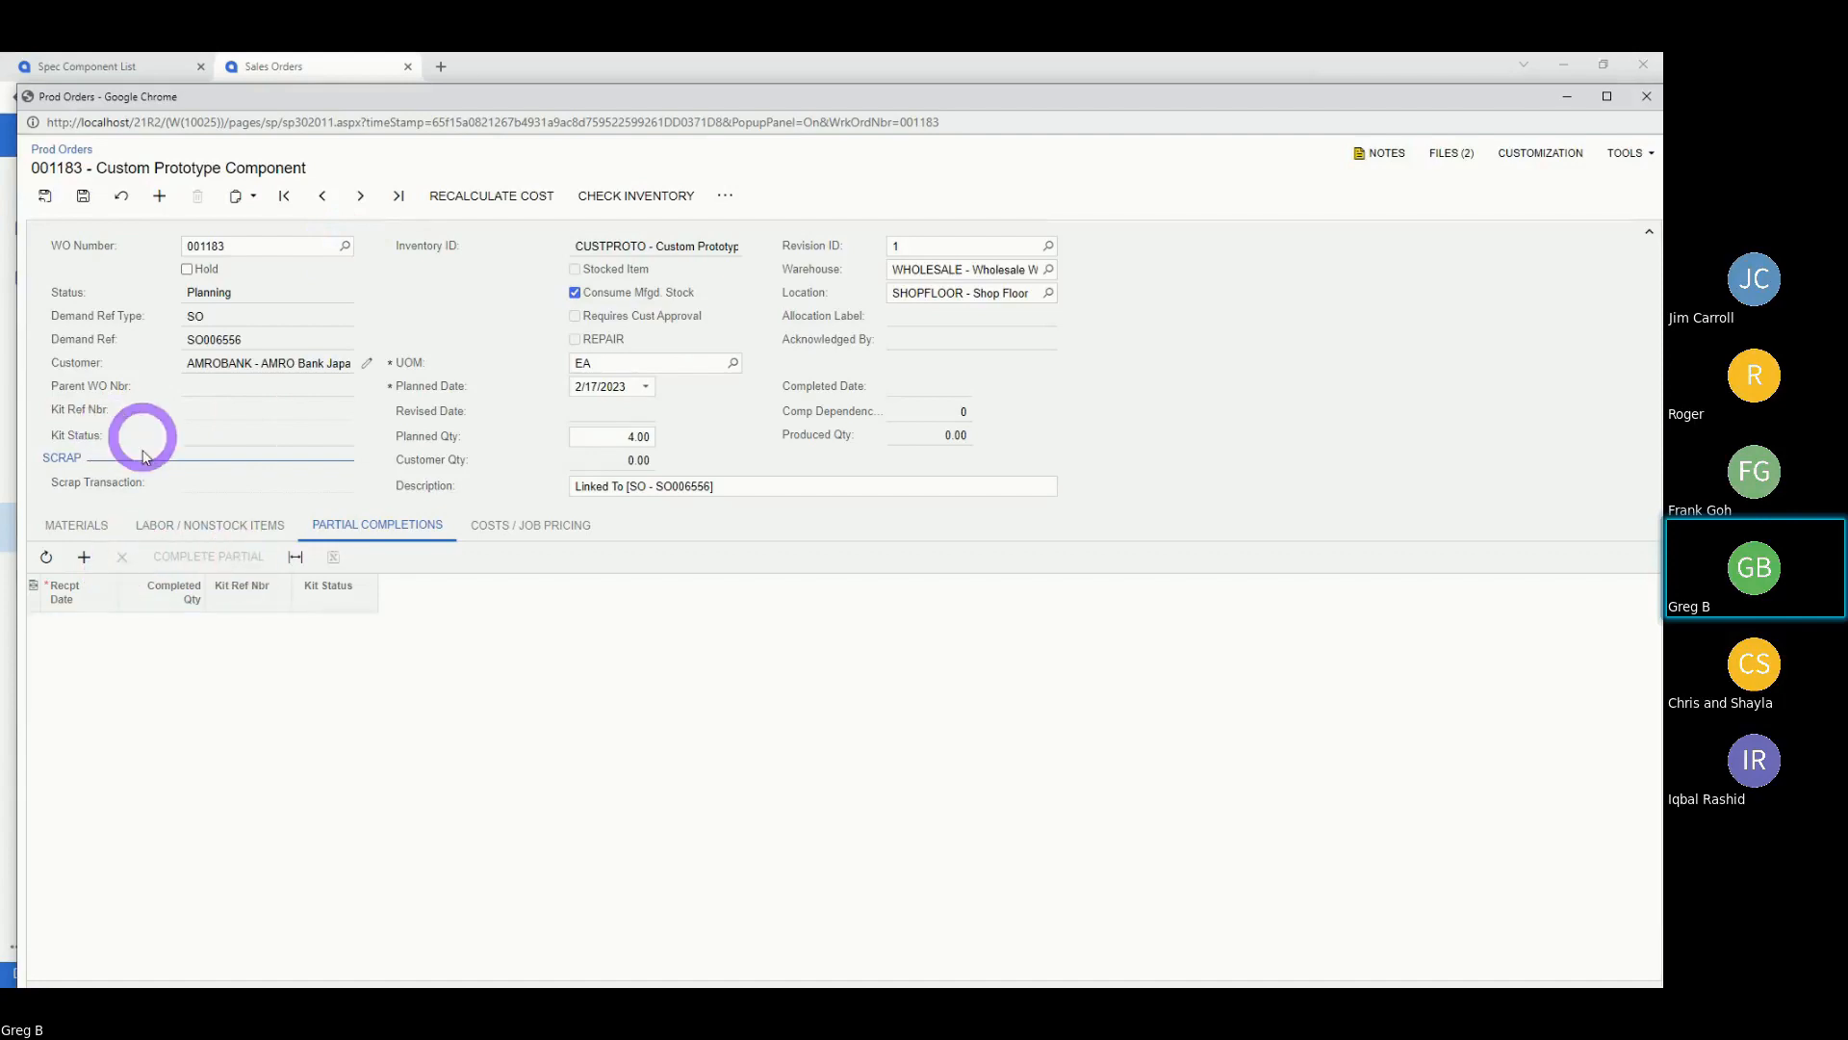
left_click(83, 195)
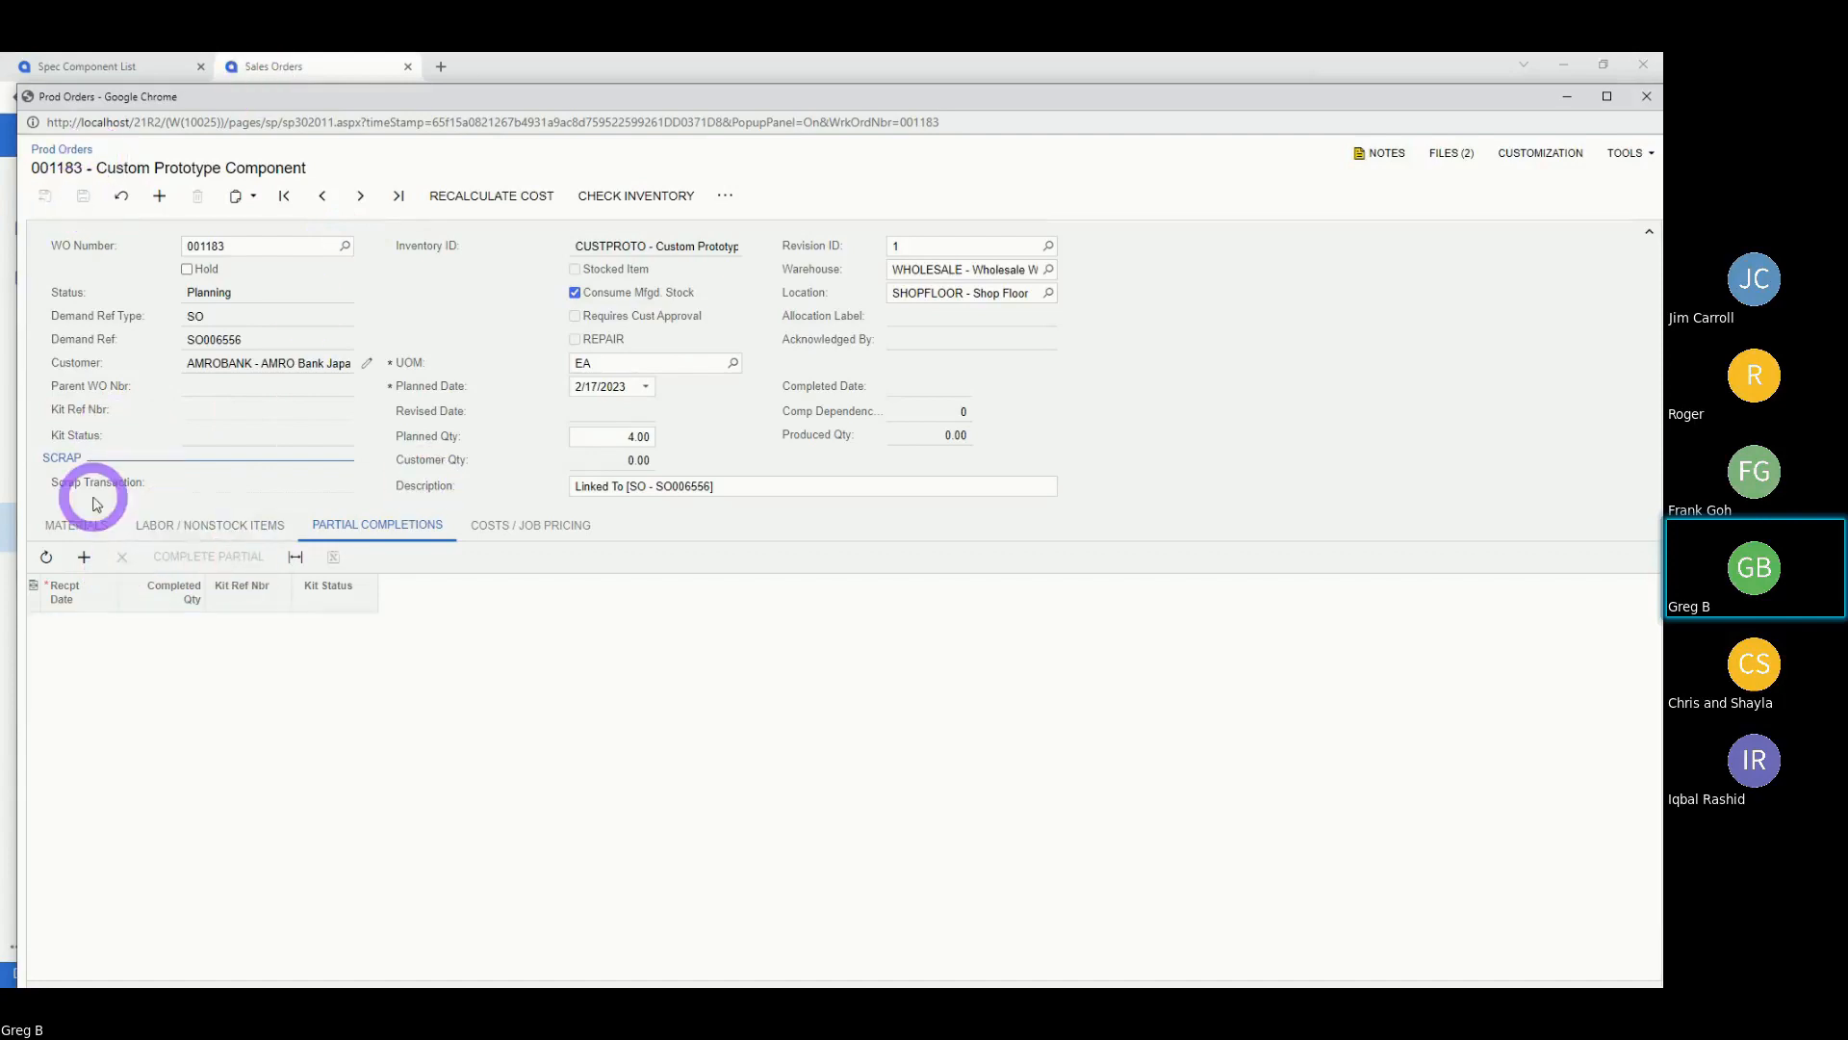
left_click(74, 525)
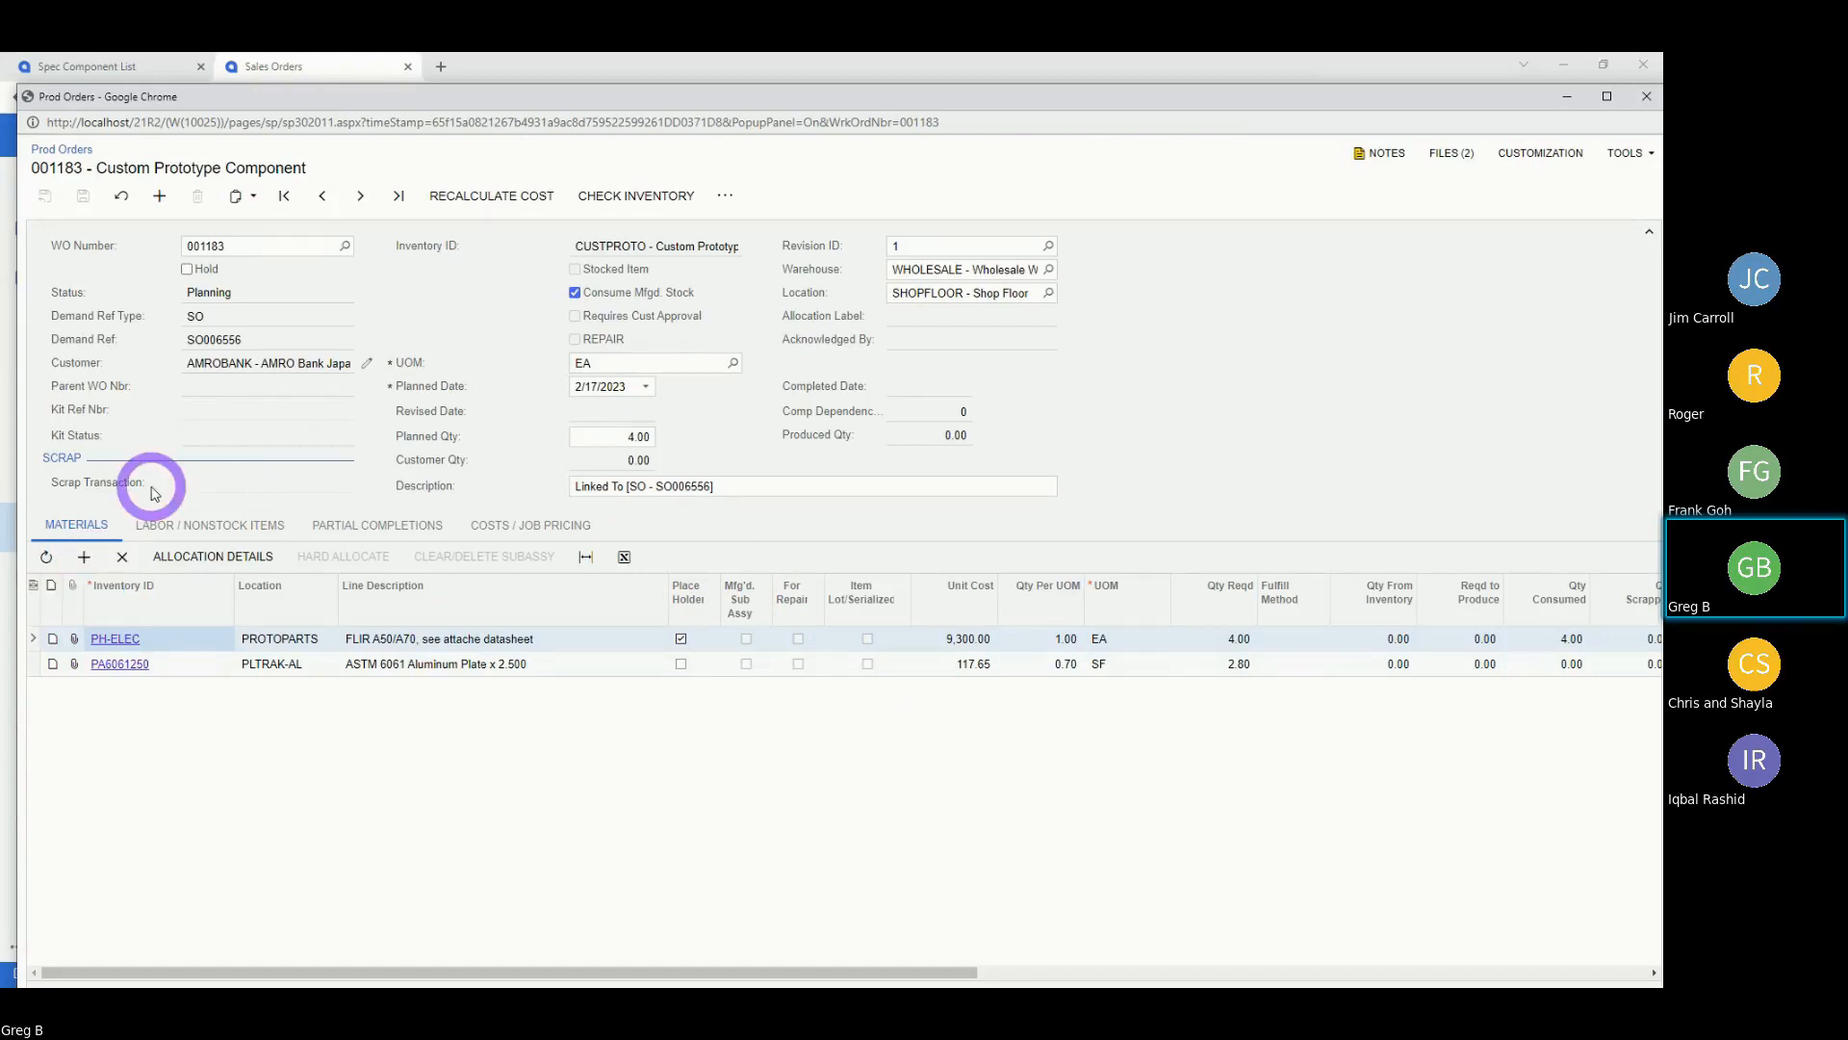
left_click(84, 553)
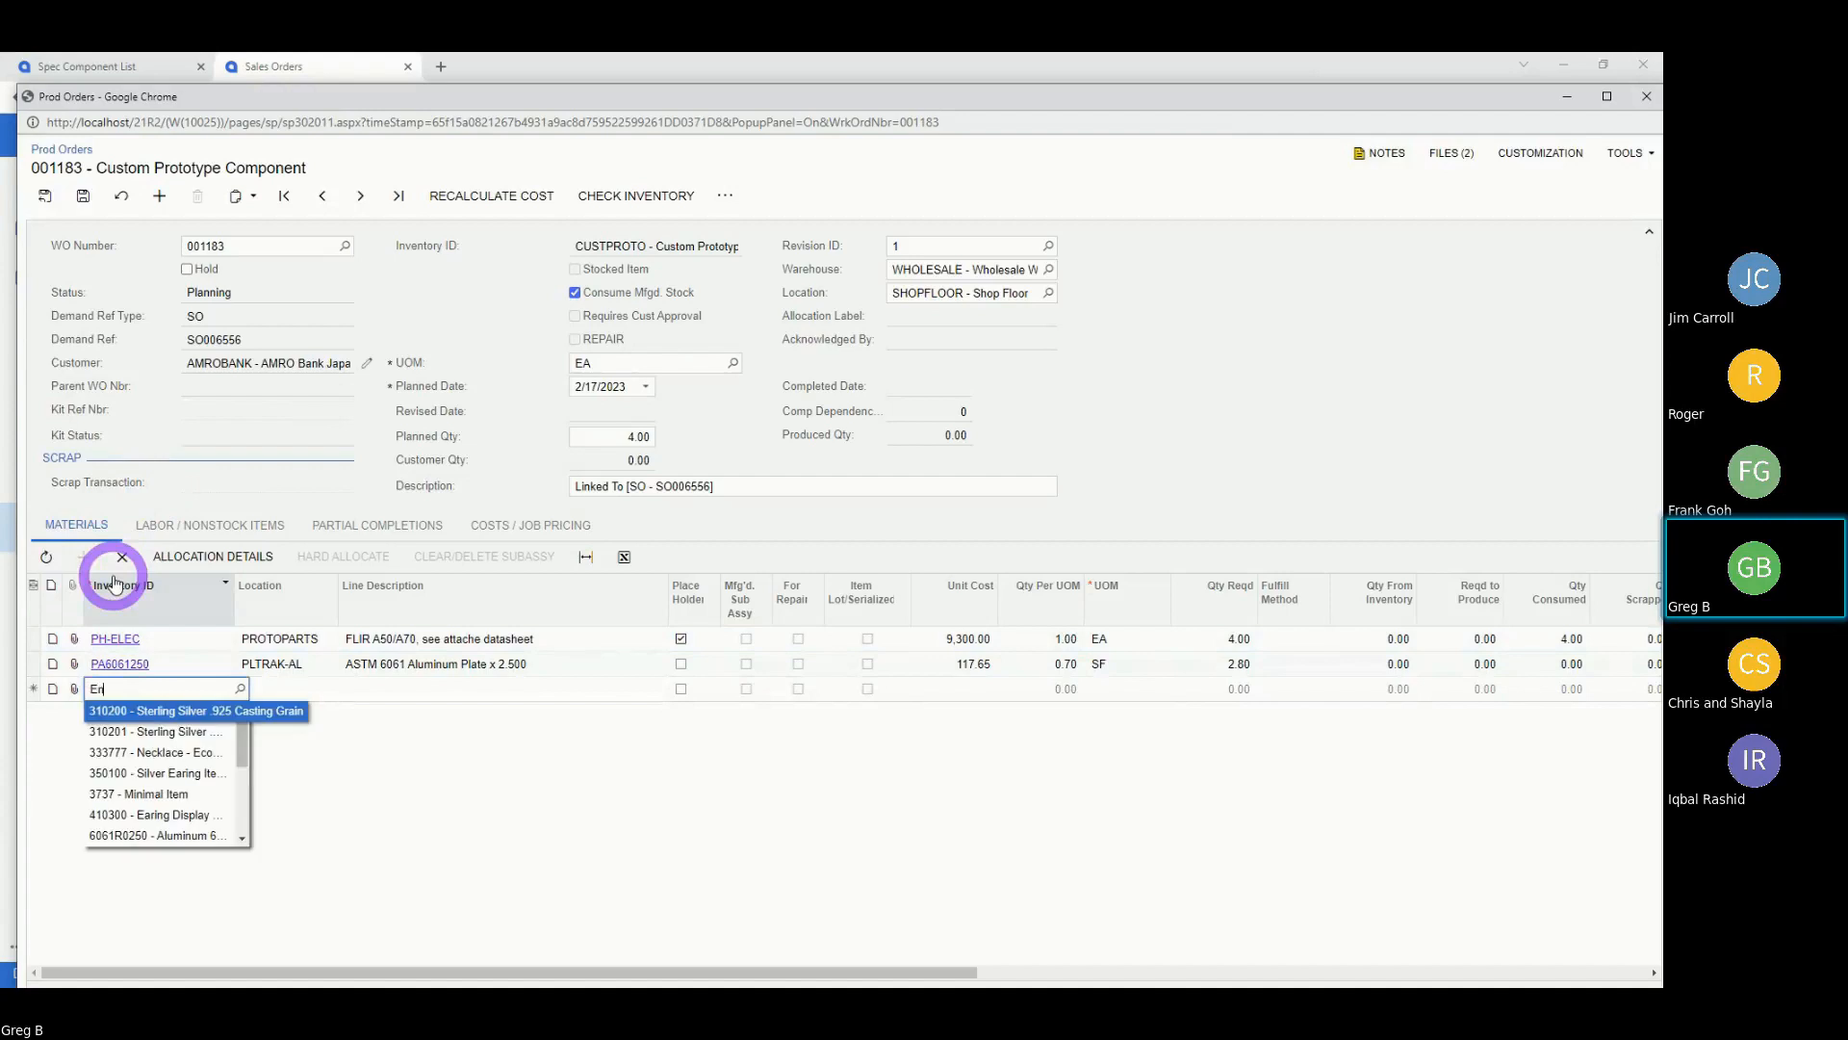
type("d")
key("BackSpace")
key("BackSpace")
key("BackSpace")
type("HAR")
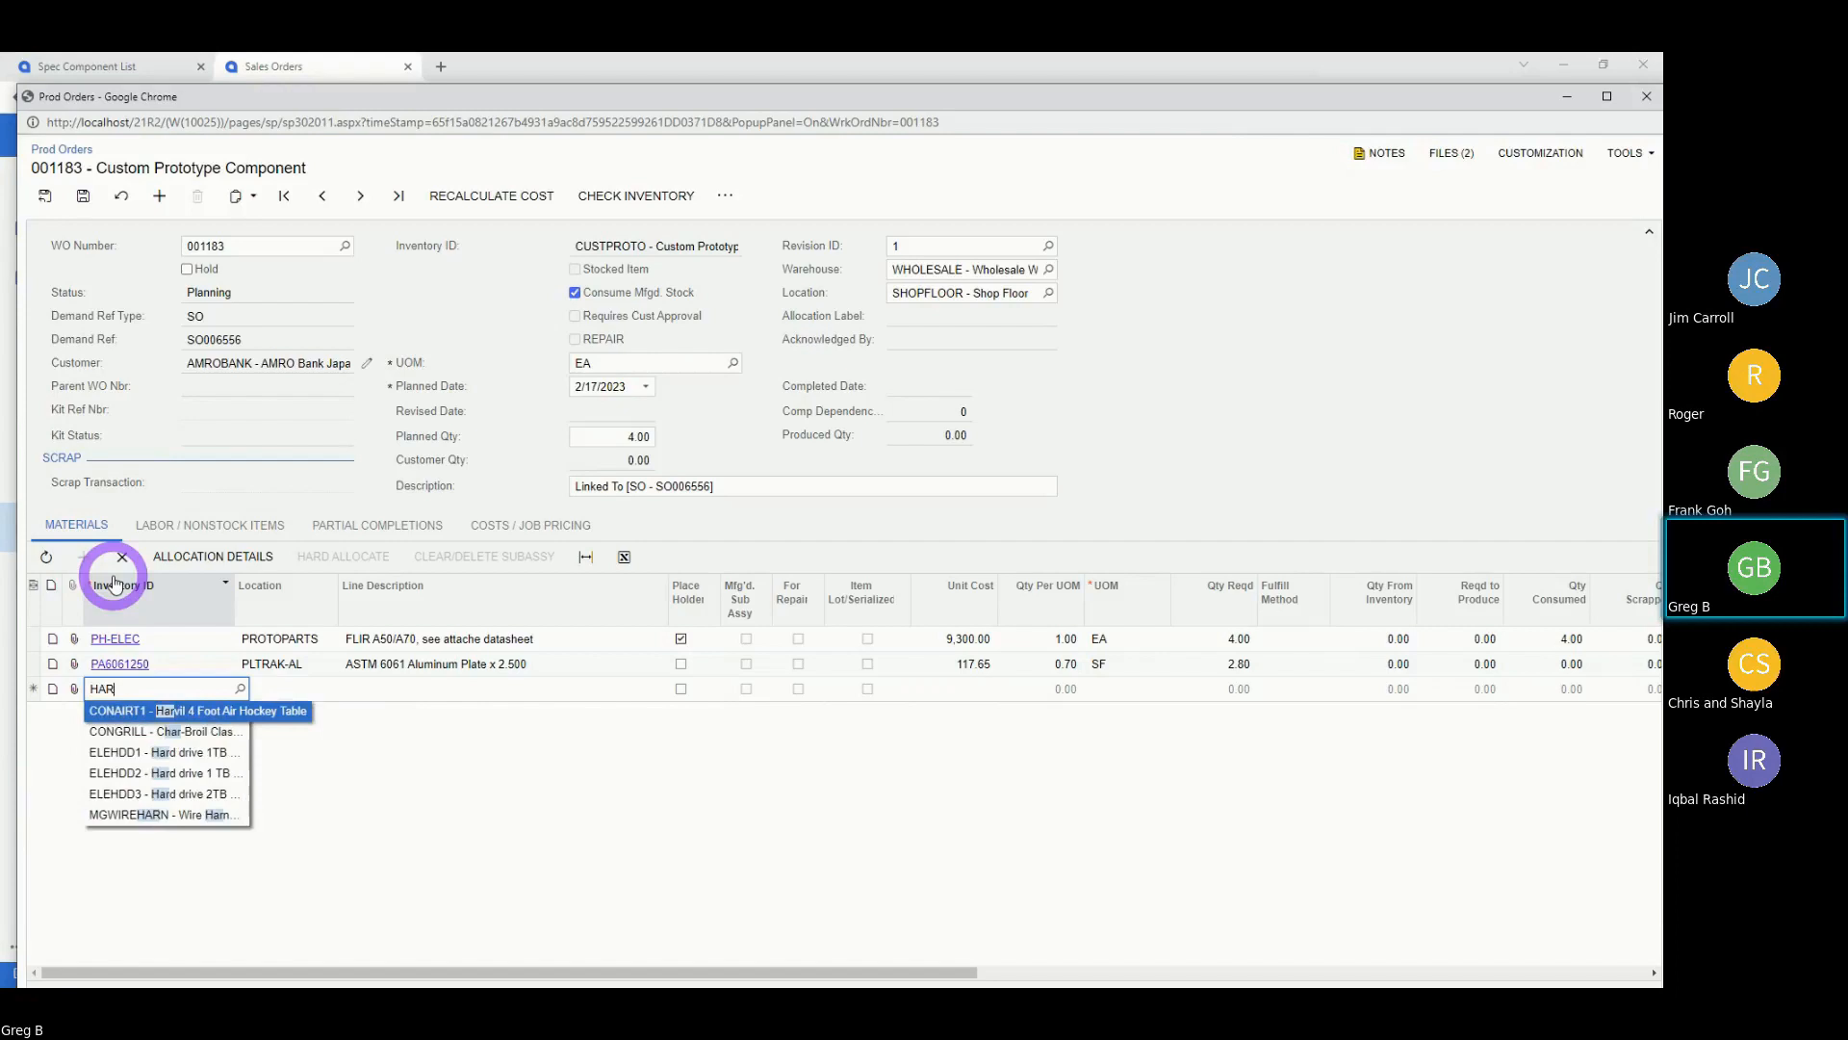
key("Tab")
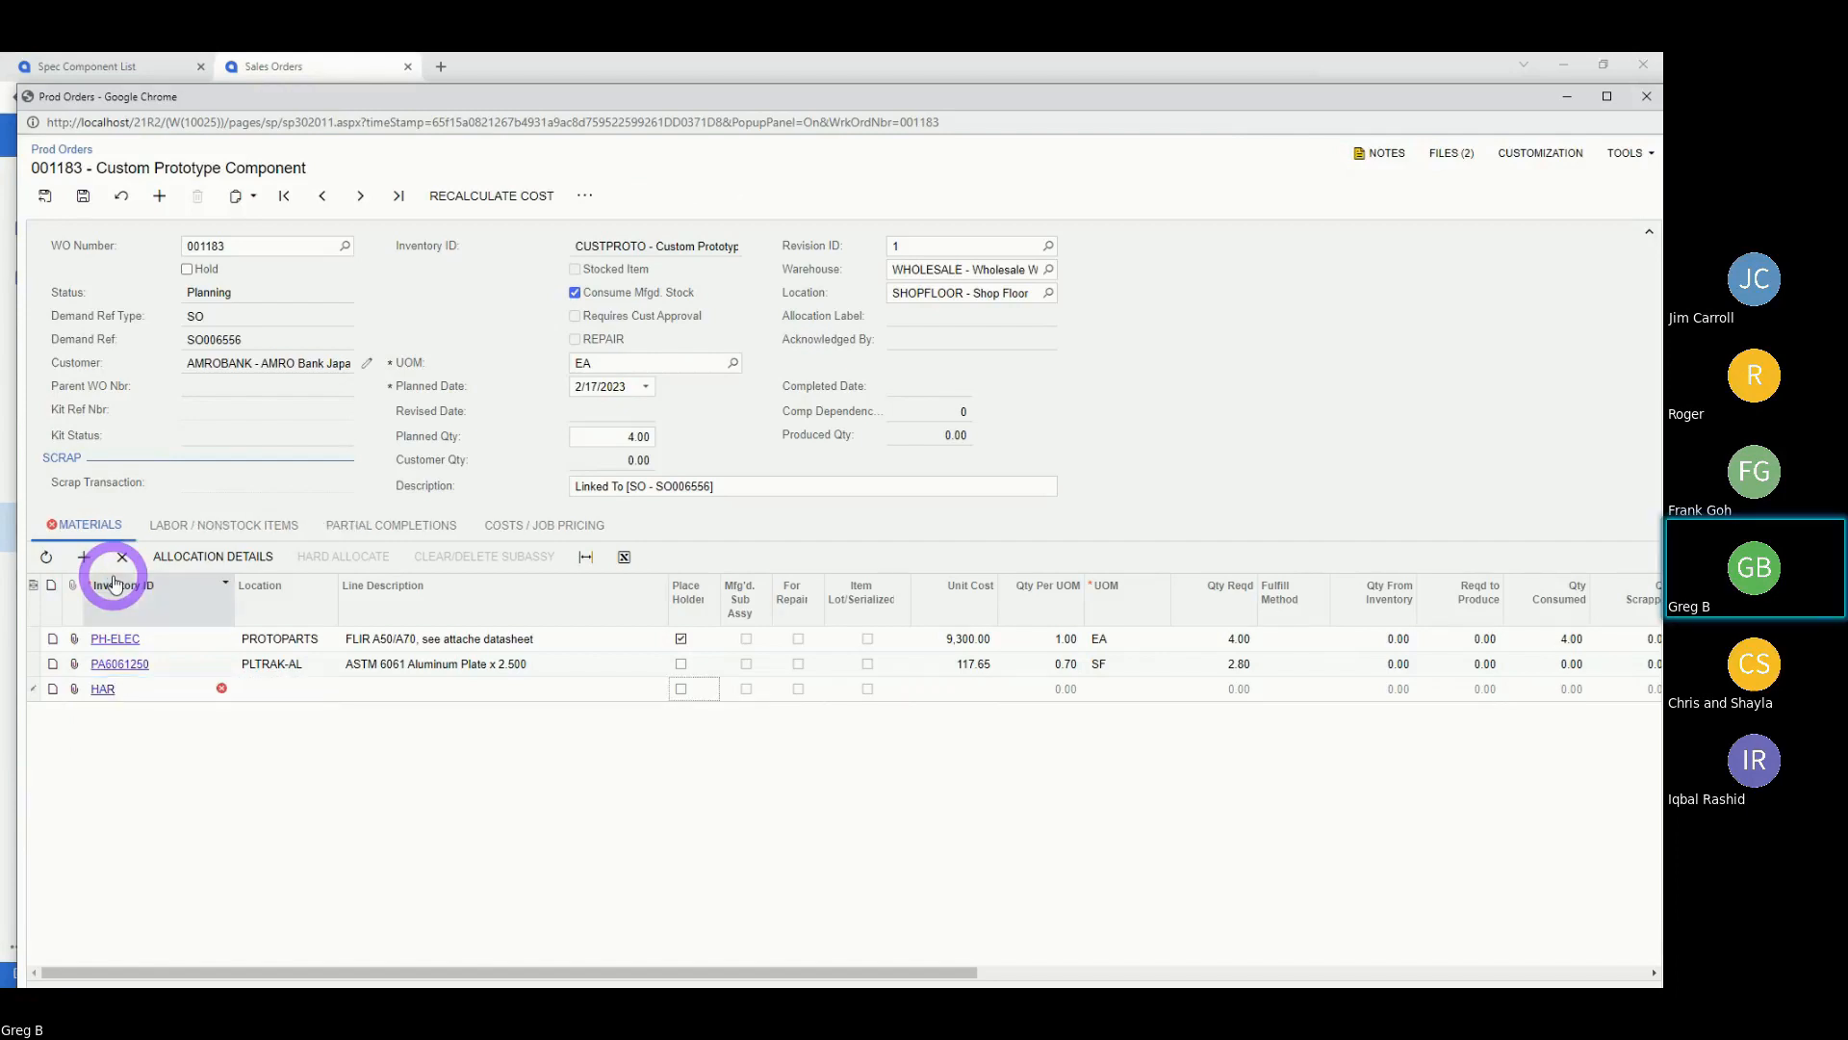
left_click(134, 687)
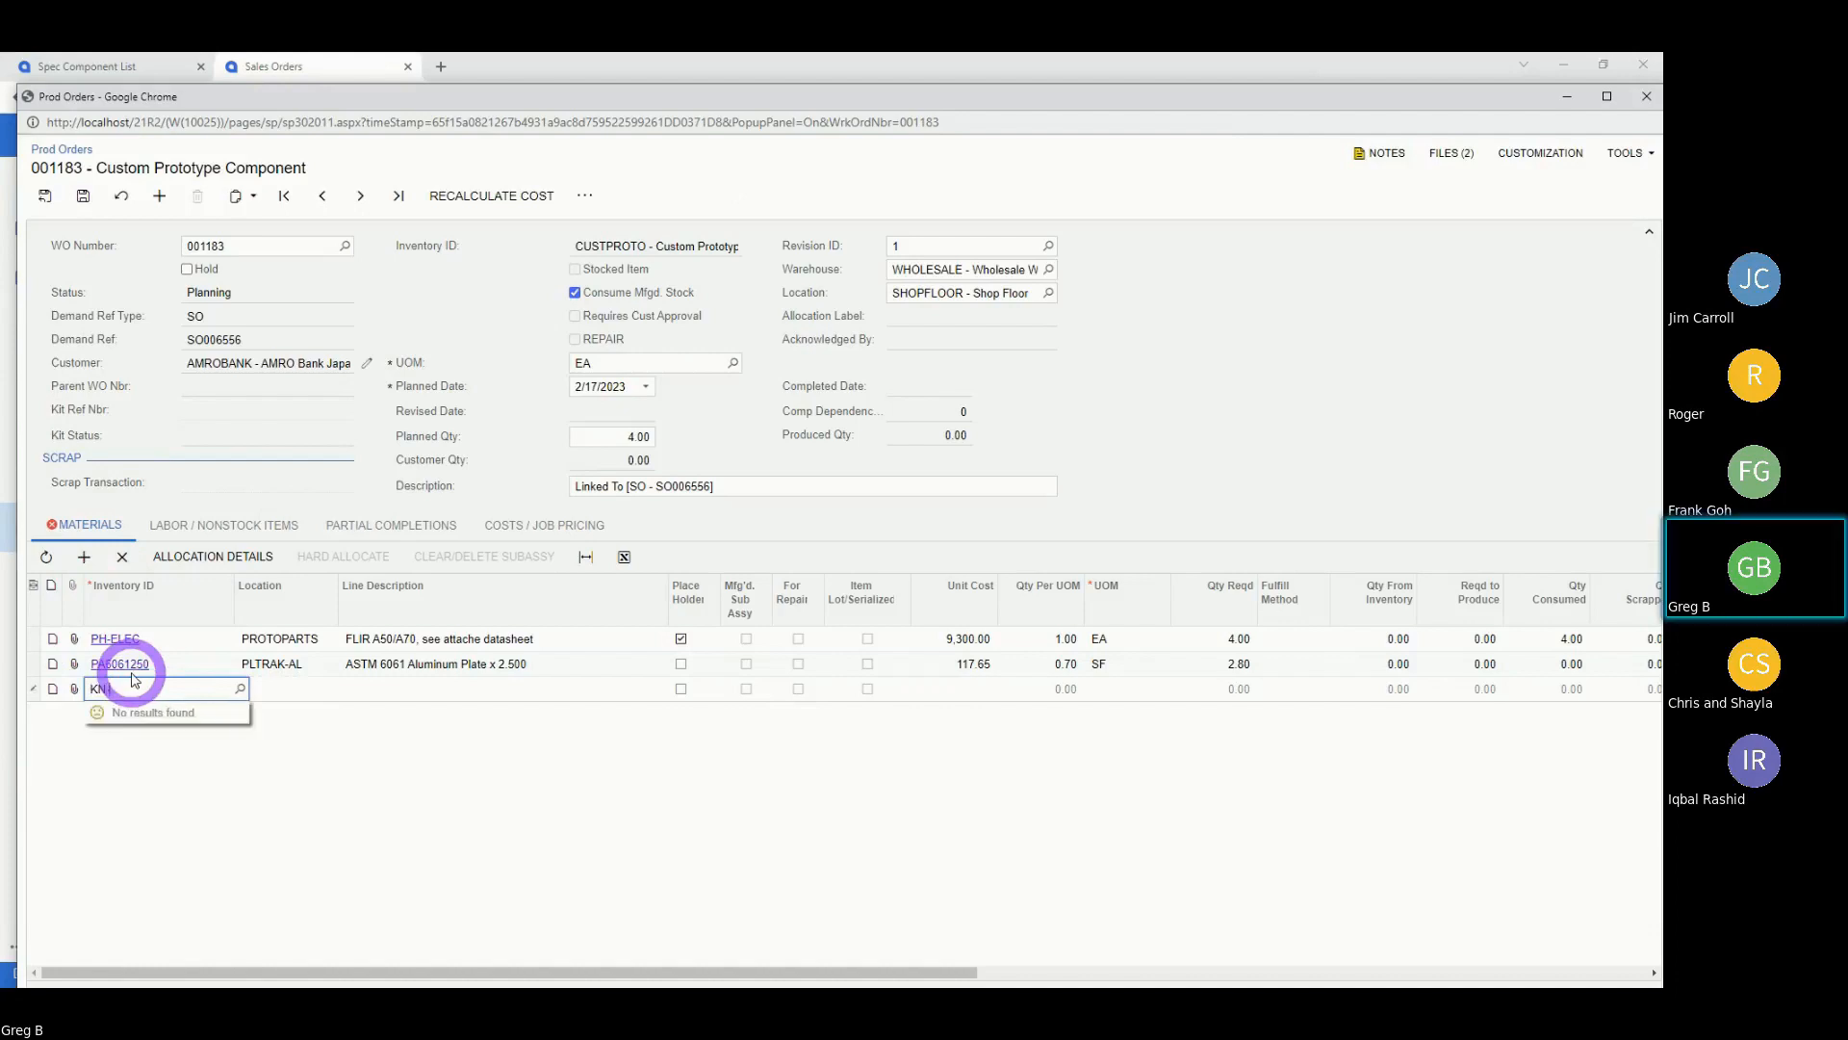
left_click(241, 689)
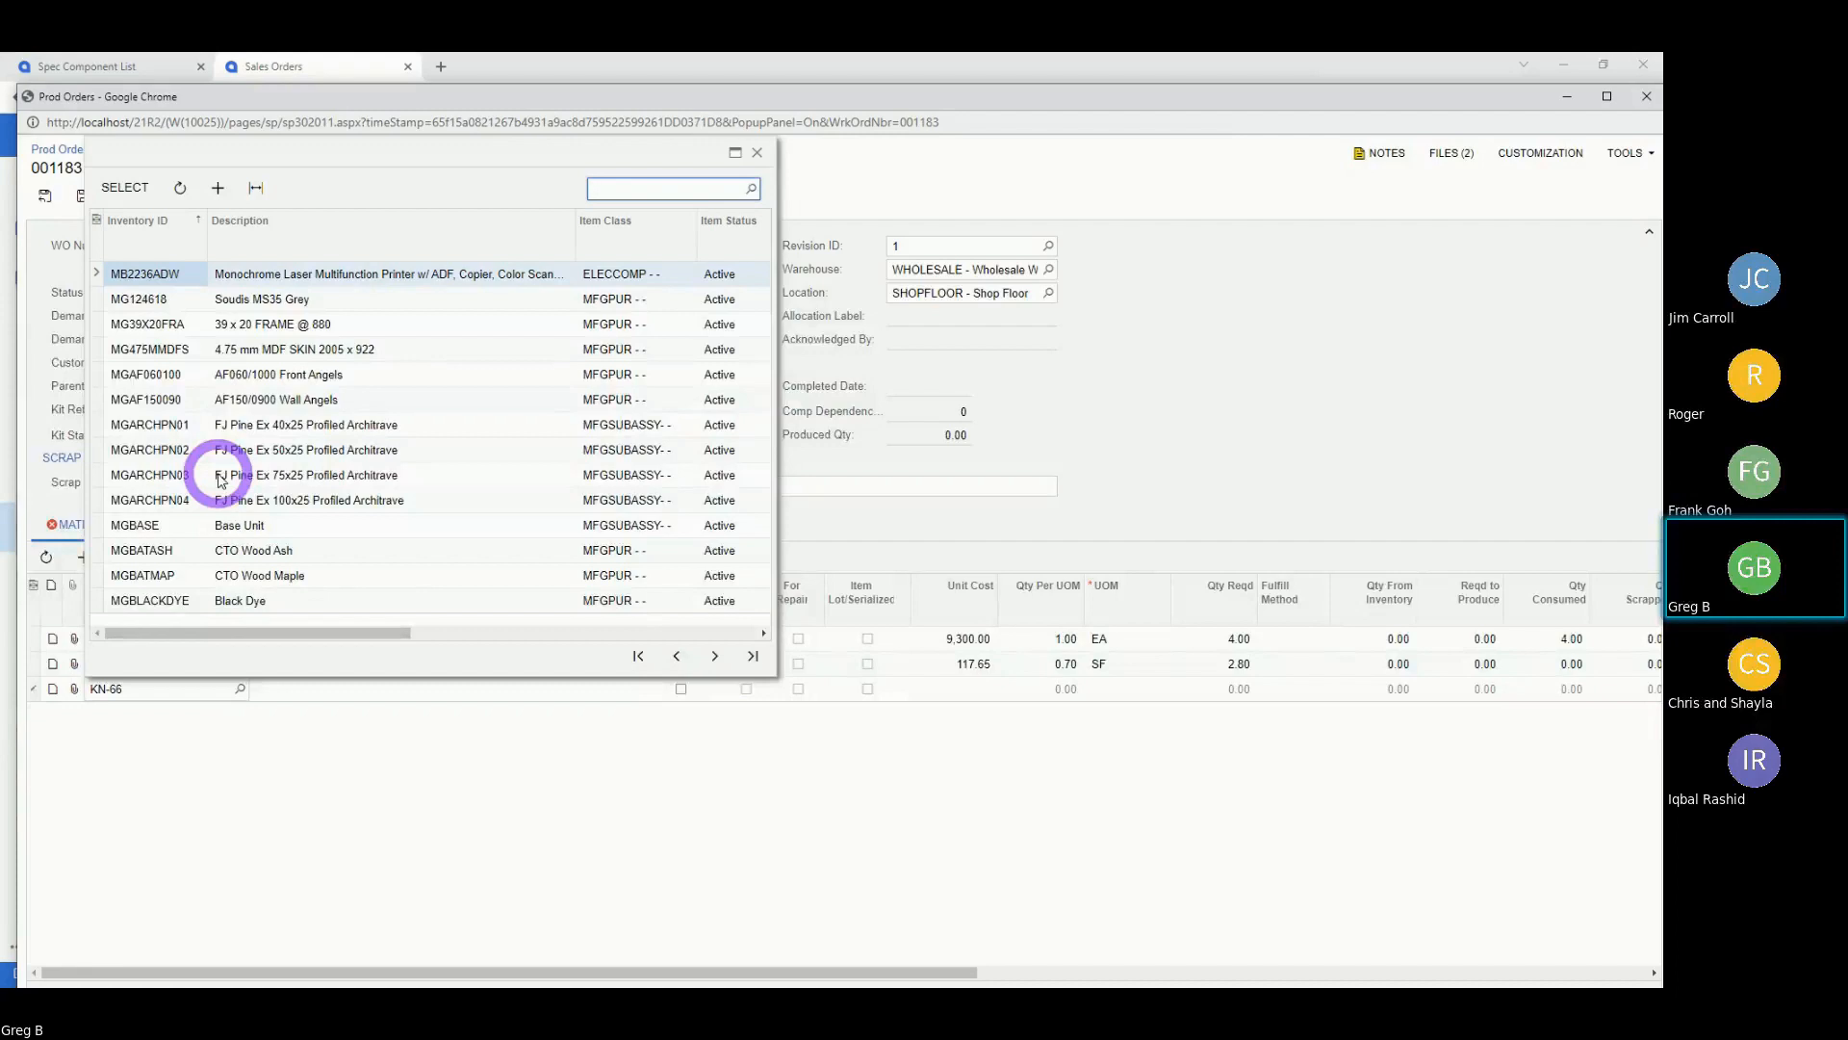
left_click(757, 153)
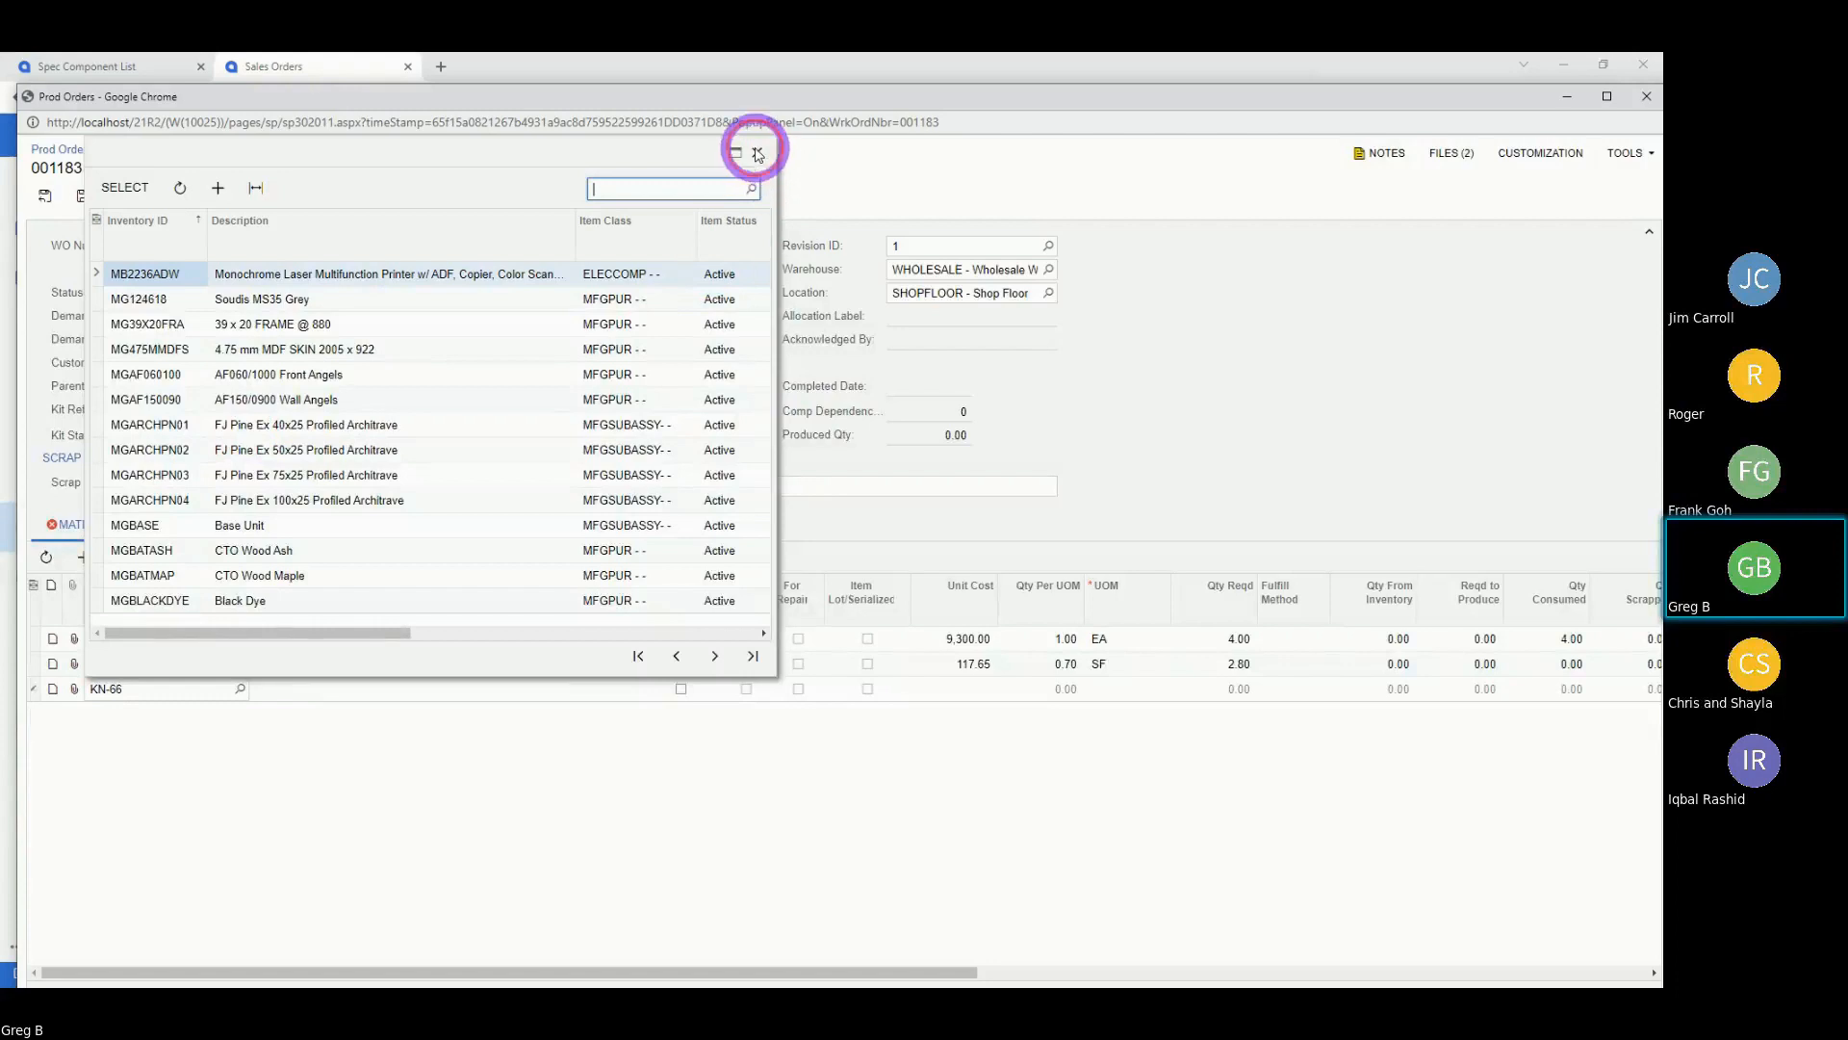
left_click(187, 664)
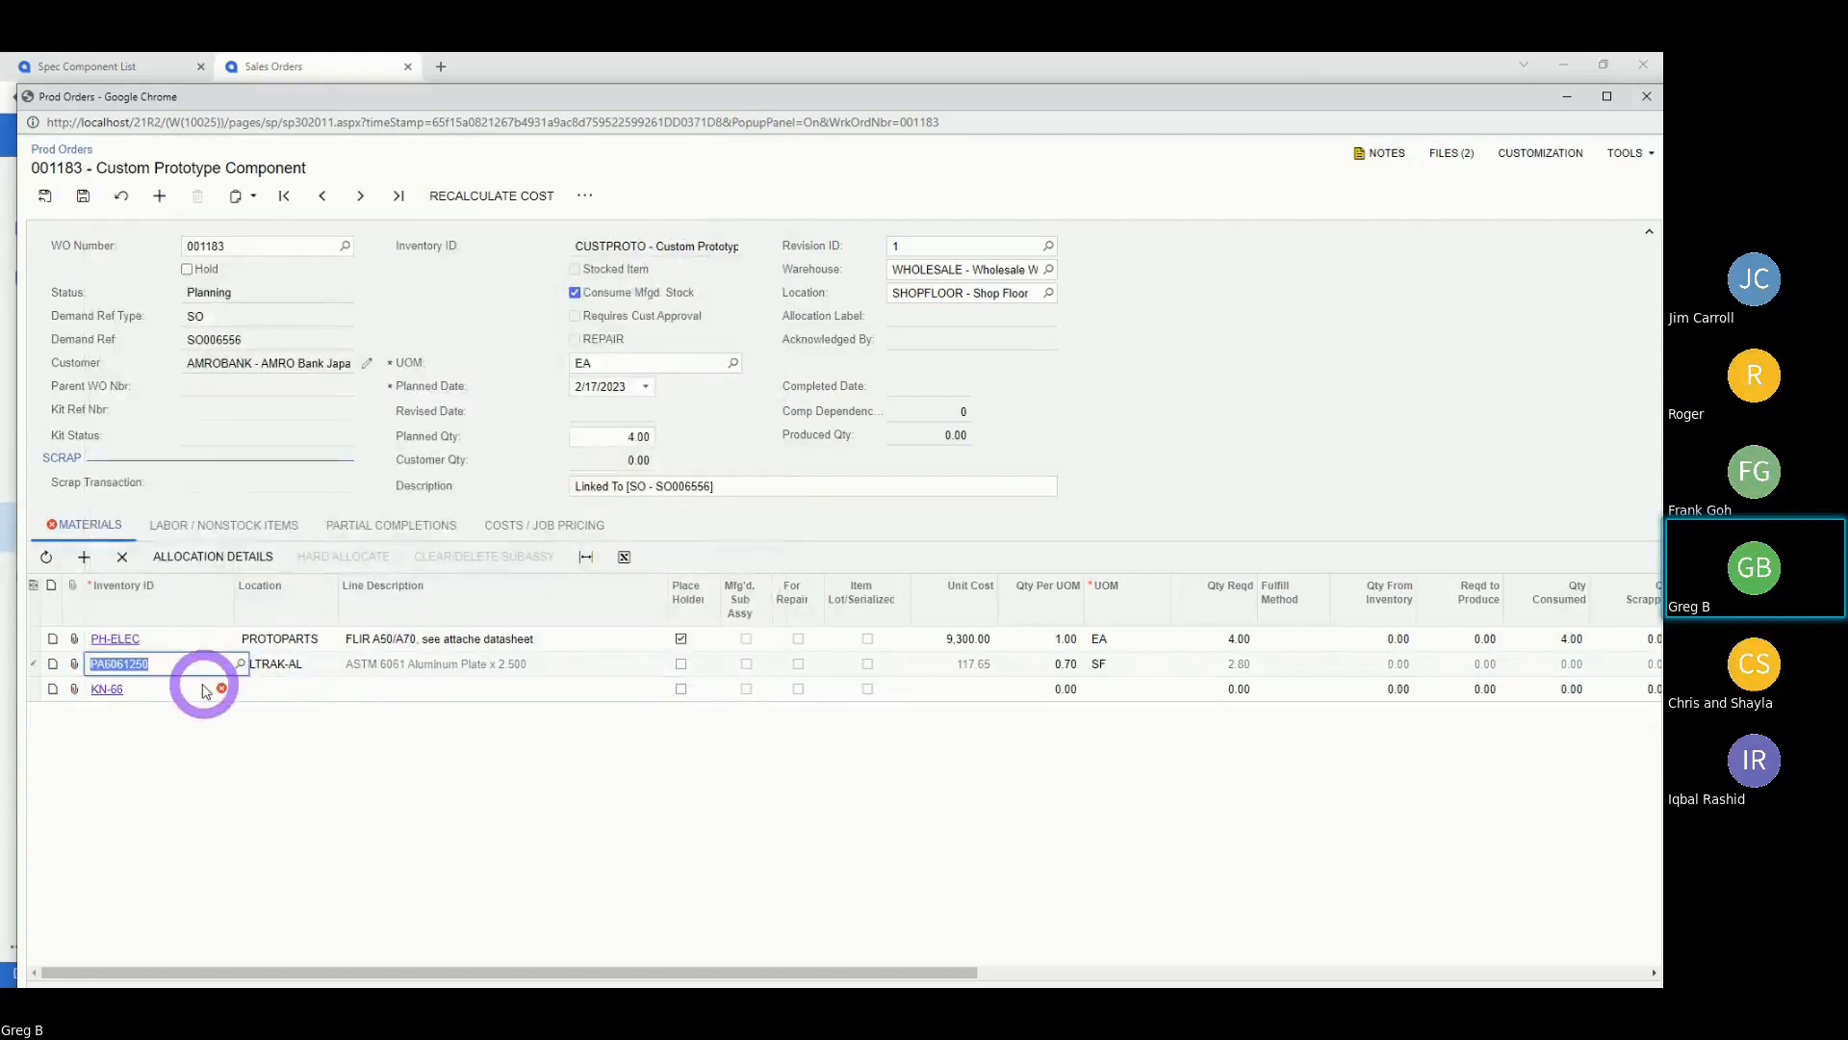
left_click(123, 556)
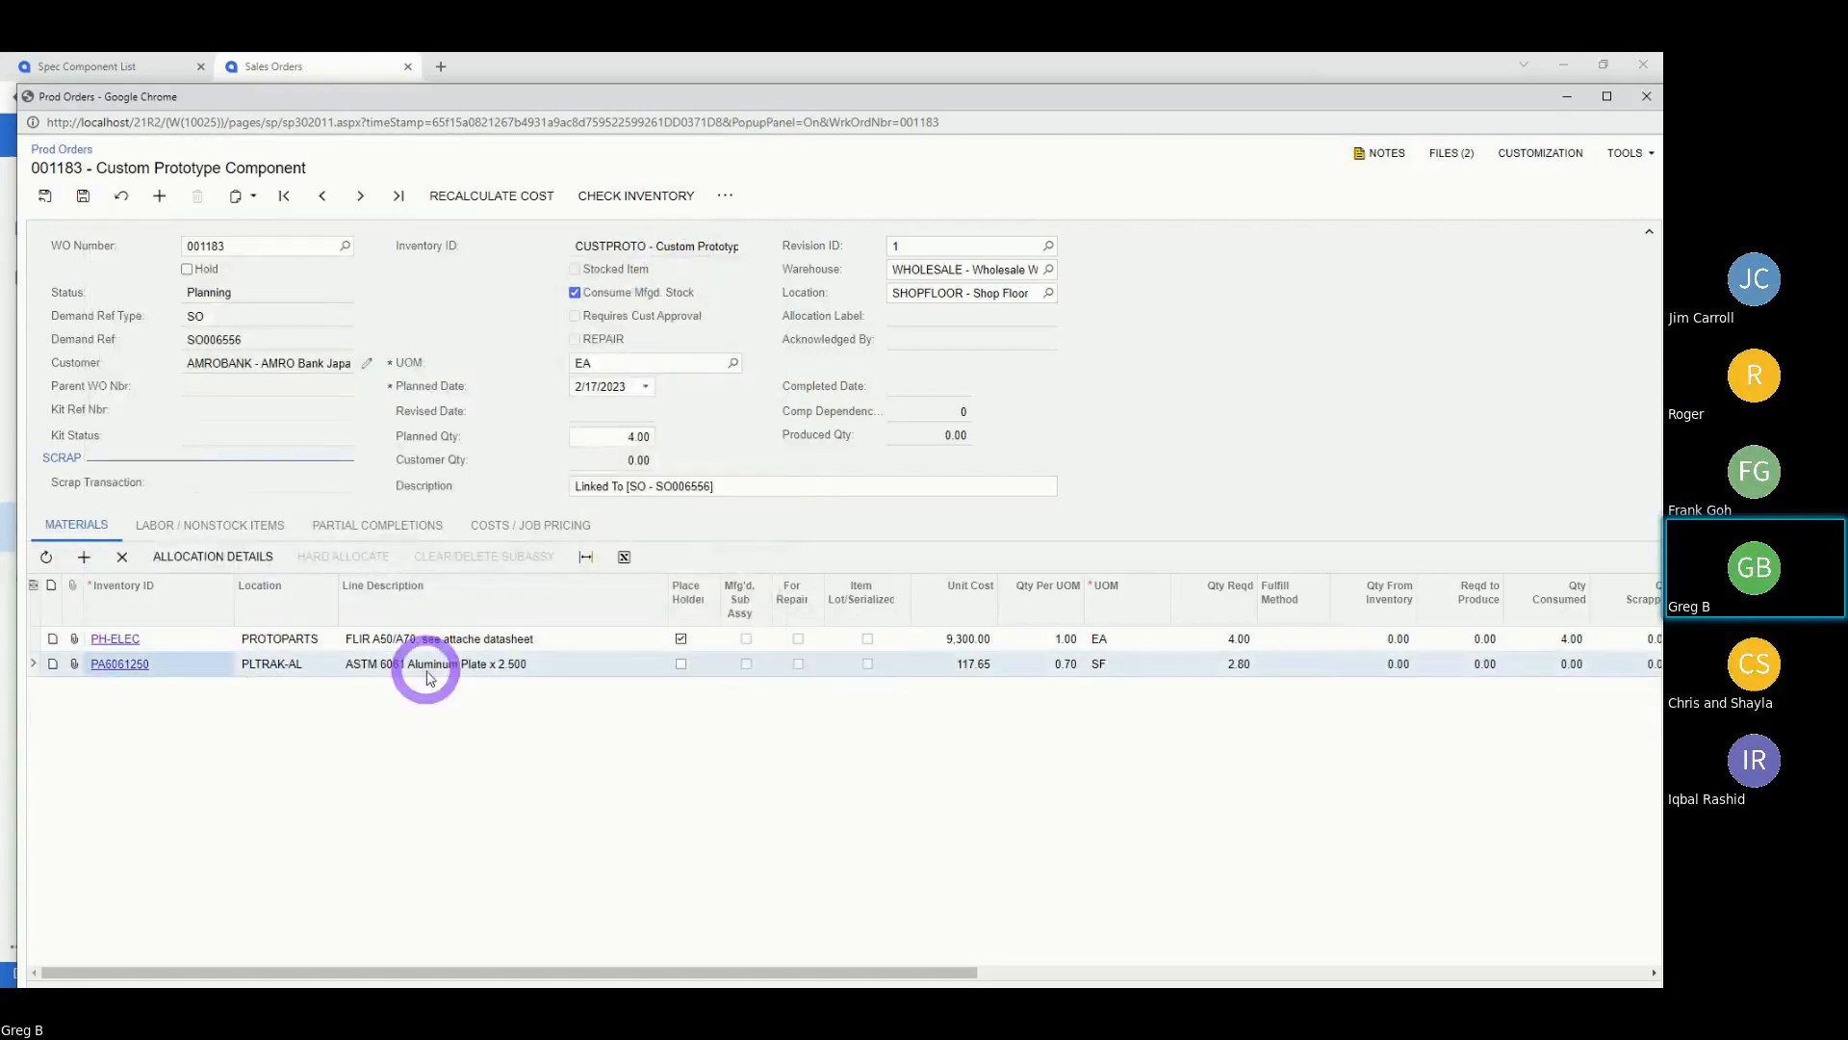
left_click(83, 195)
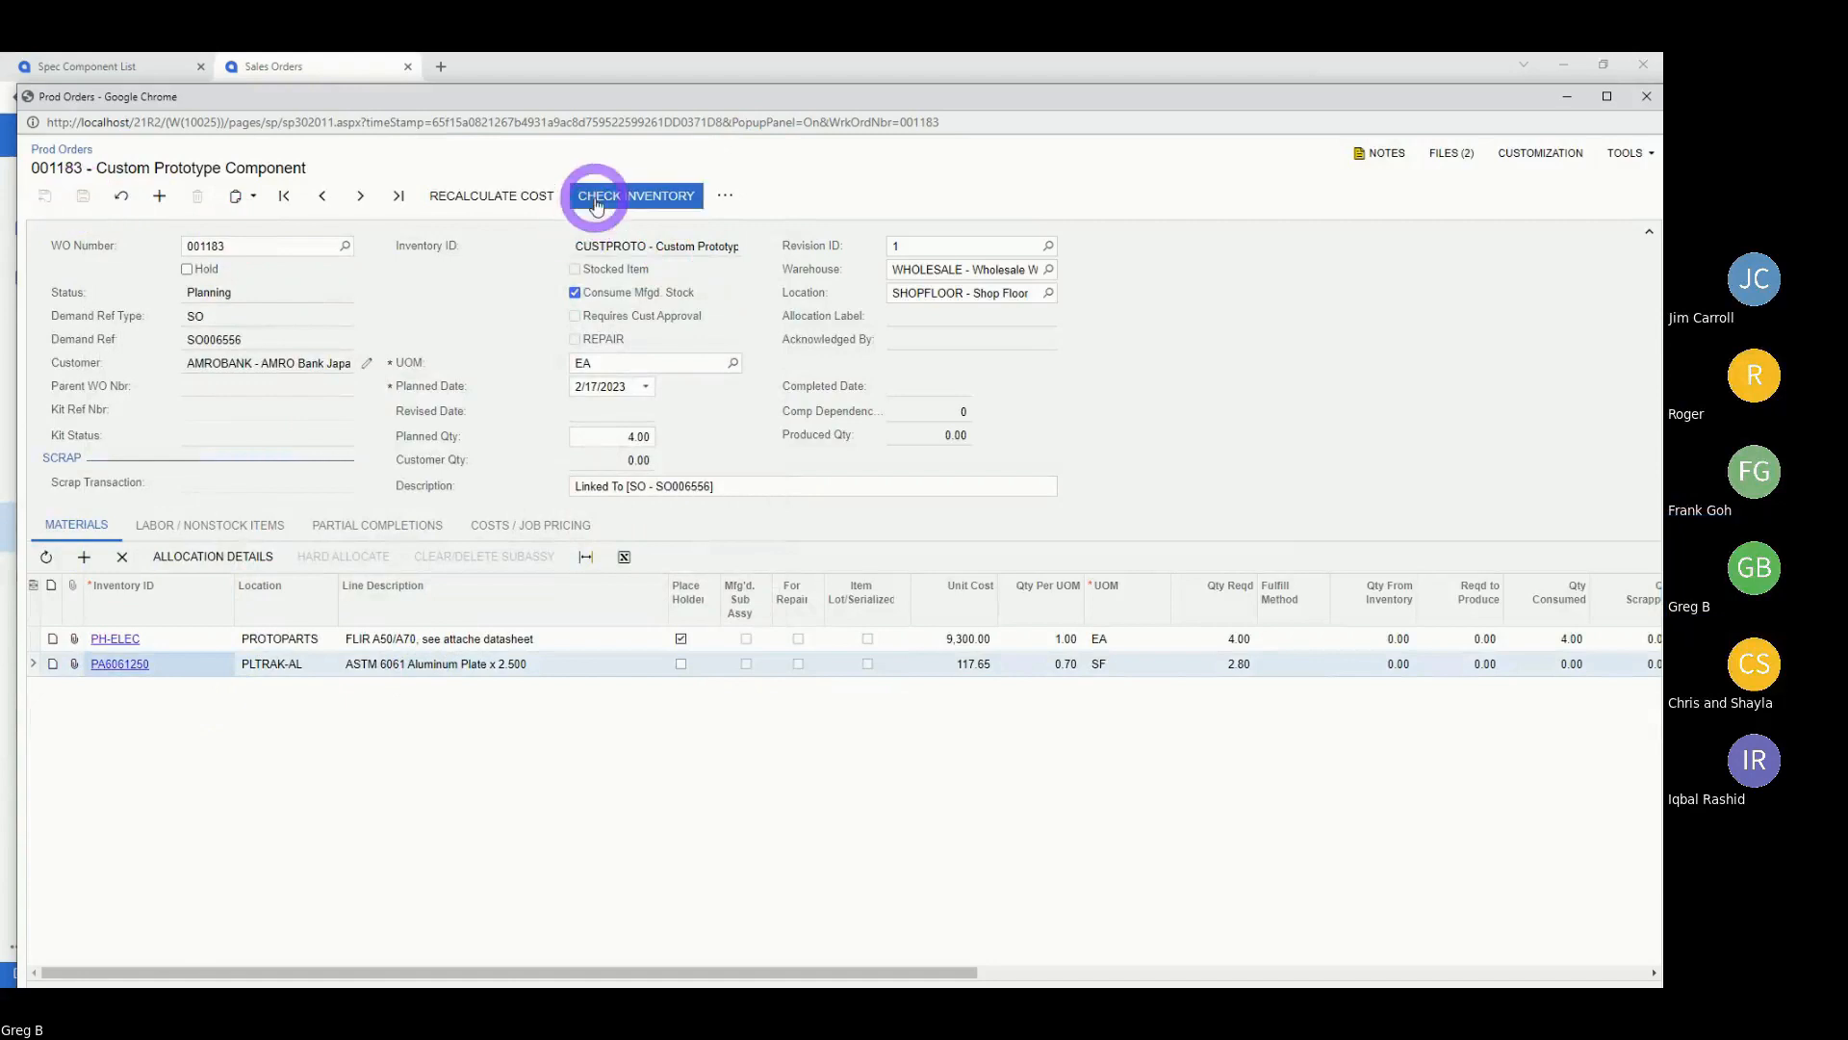
Try Complete Planning, dismiss the 'Unit conversion is missing' error, and close order 001183.
left_click(725, 195)
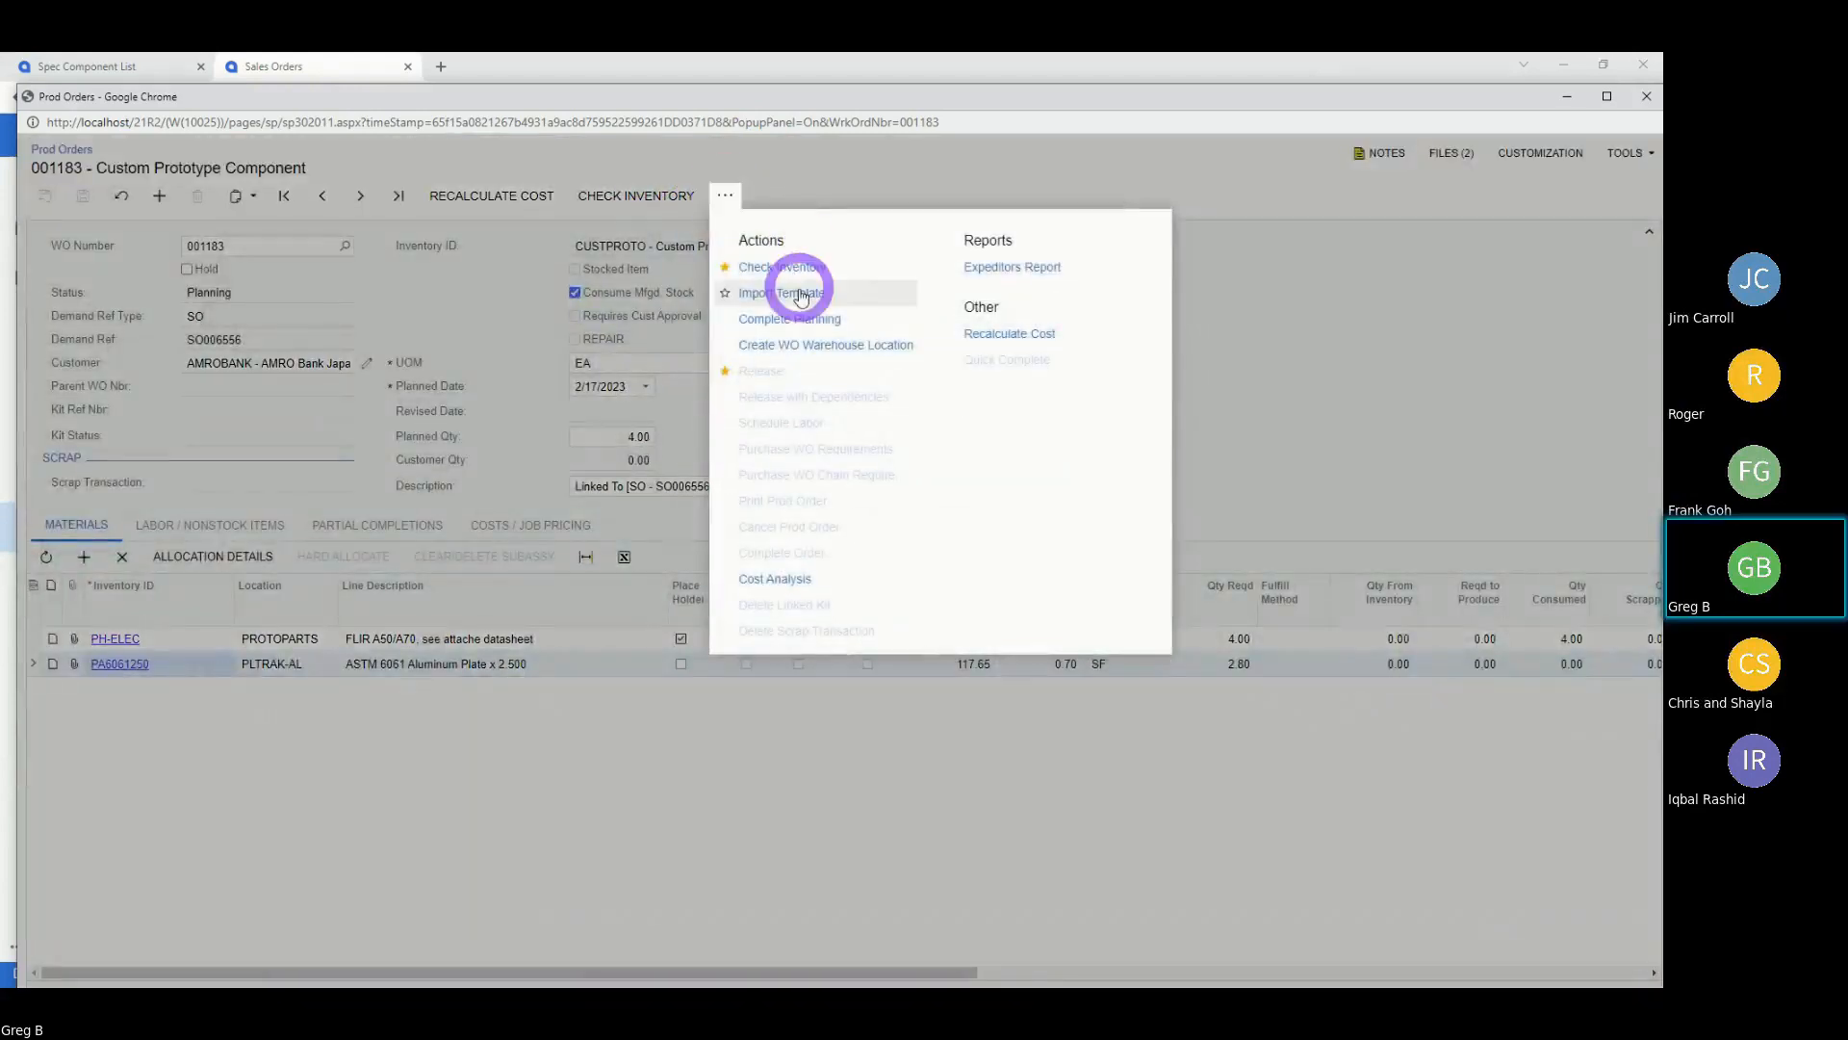
left_click(799, 320)
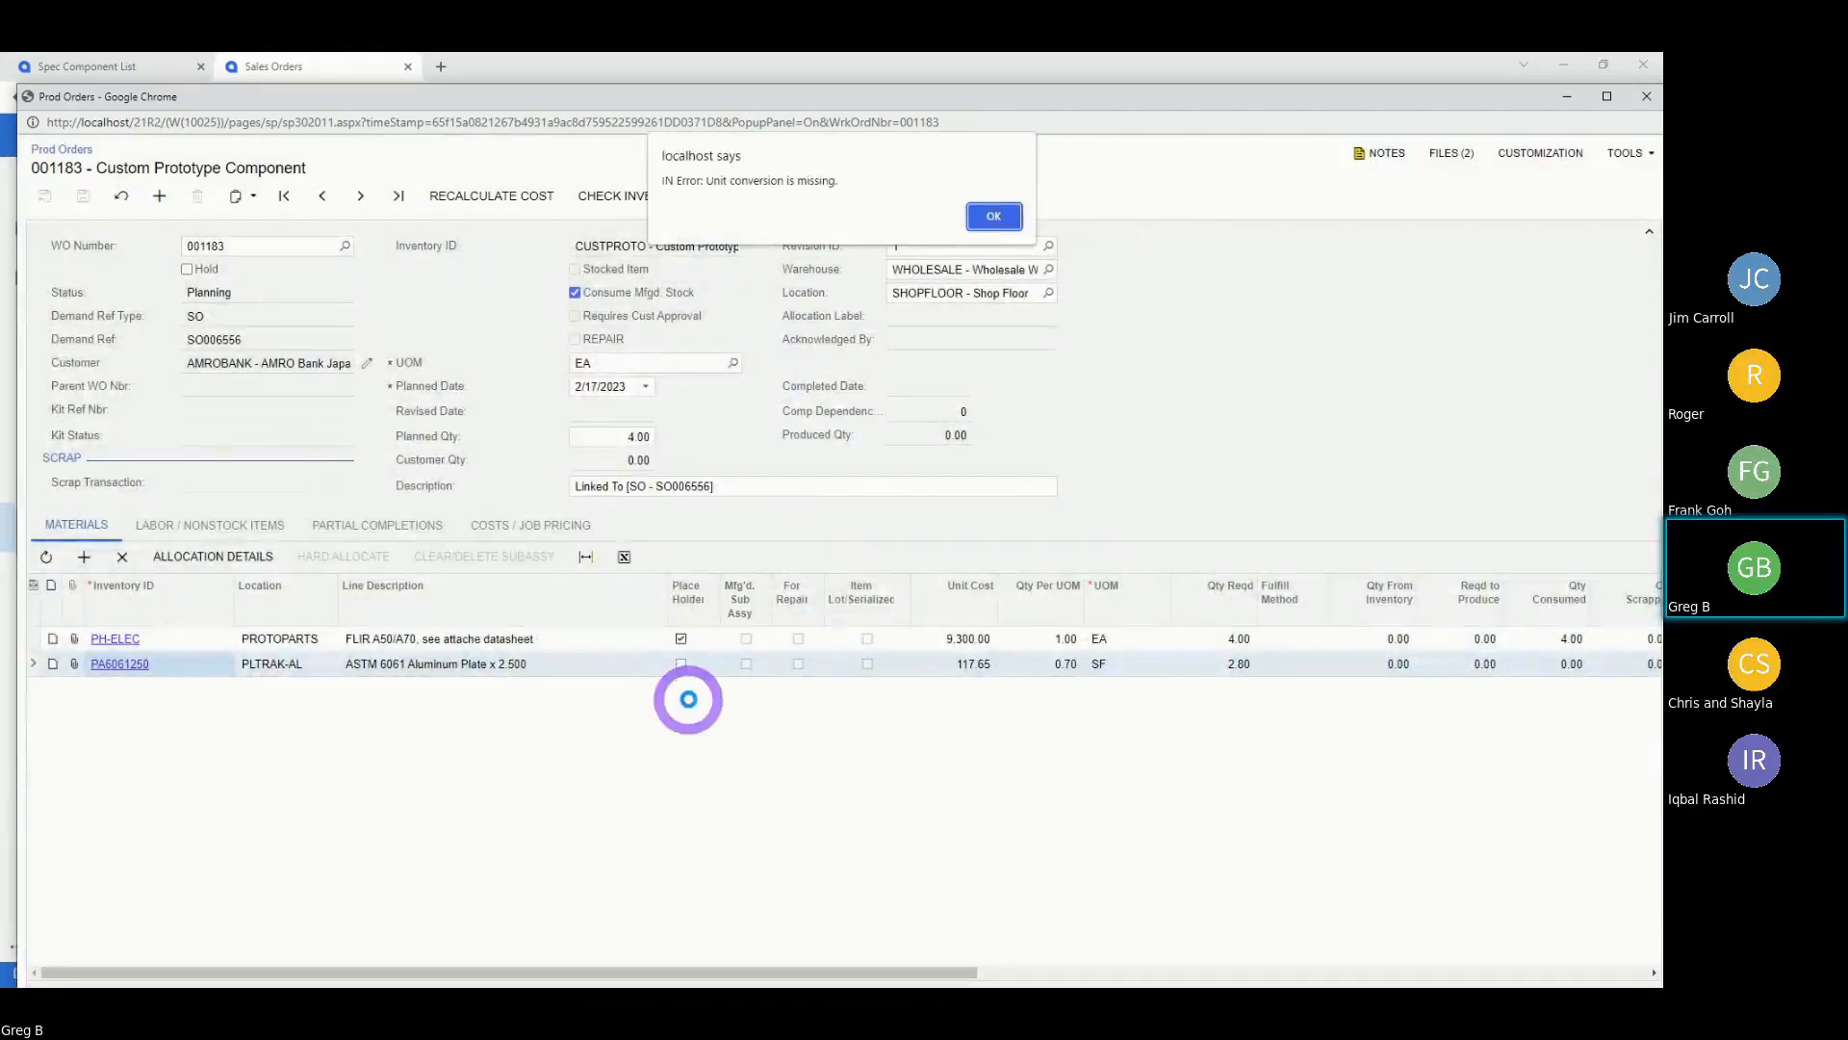
left_click(999, 214)
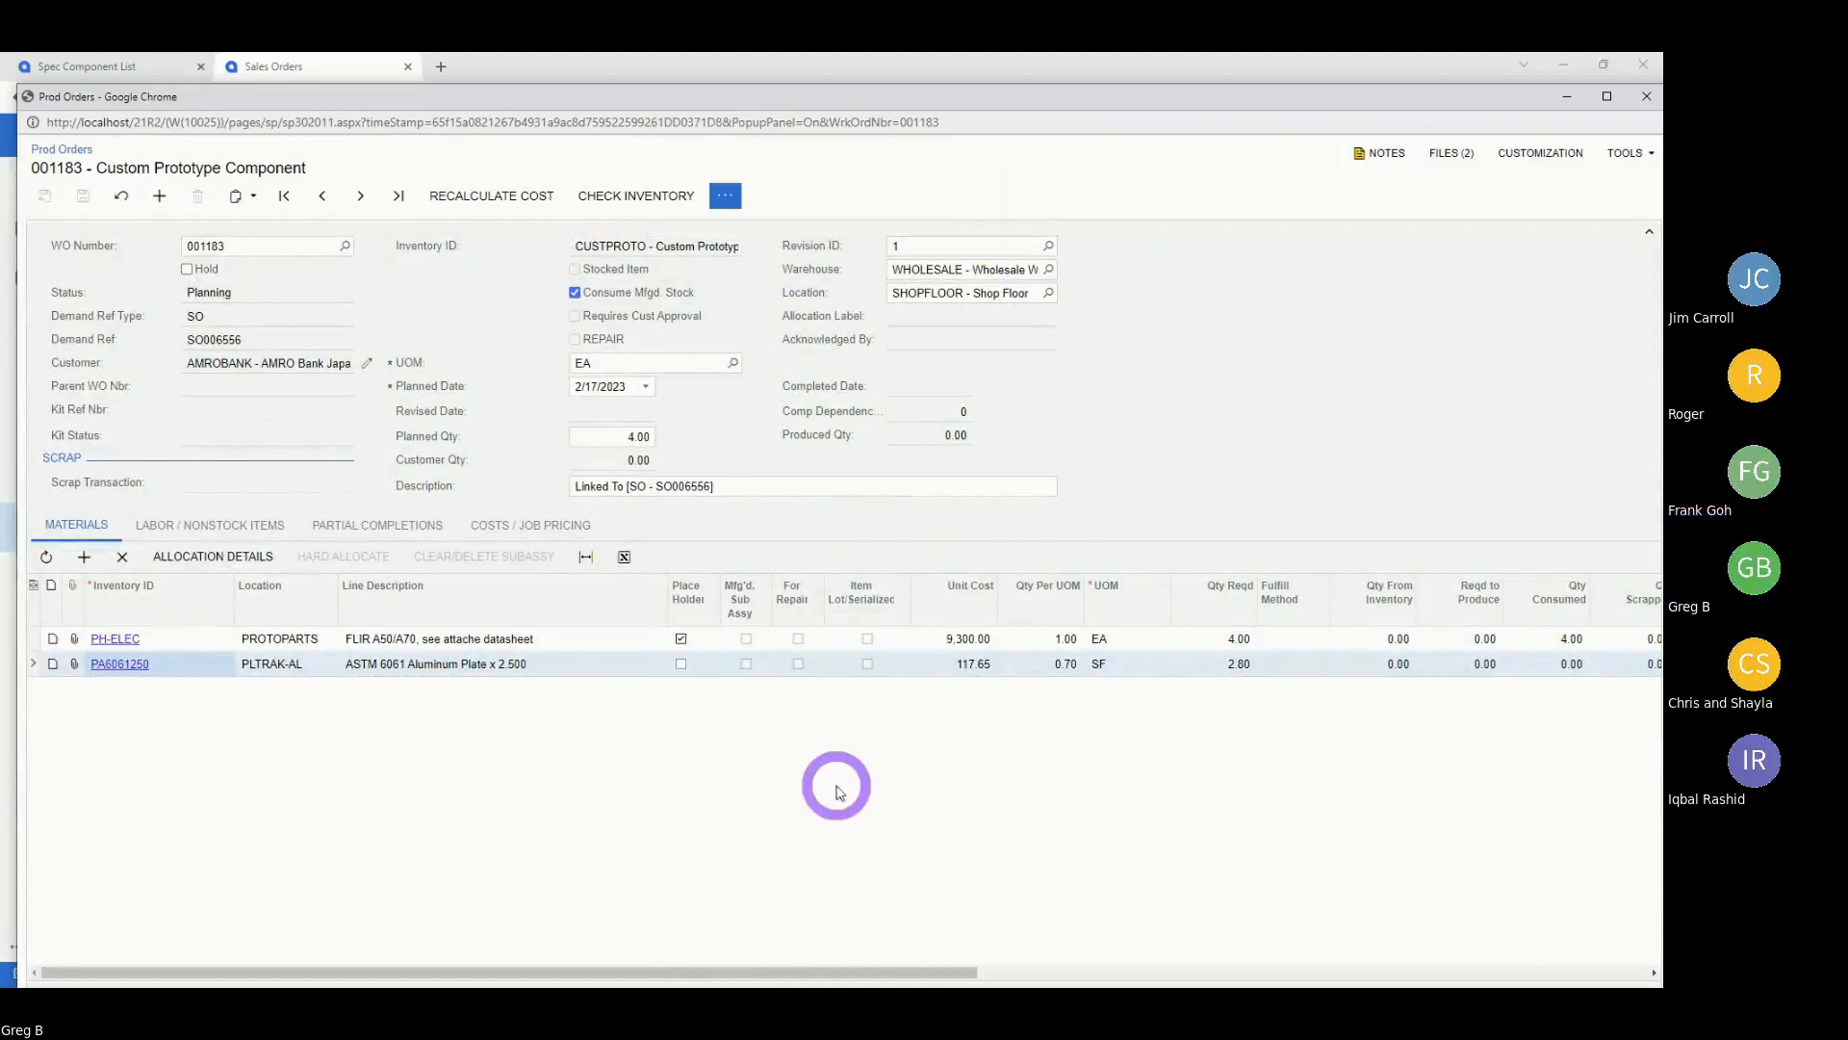
left_click_drag(833, 971, 597, 969)
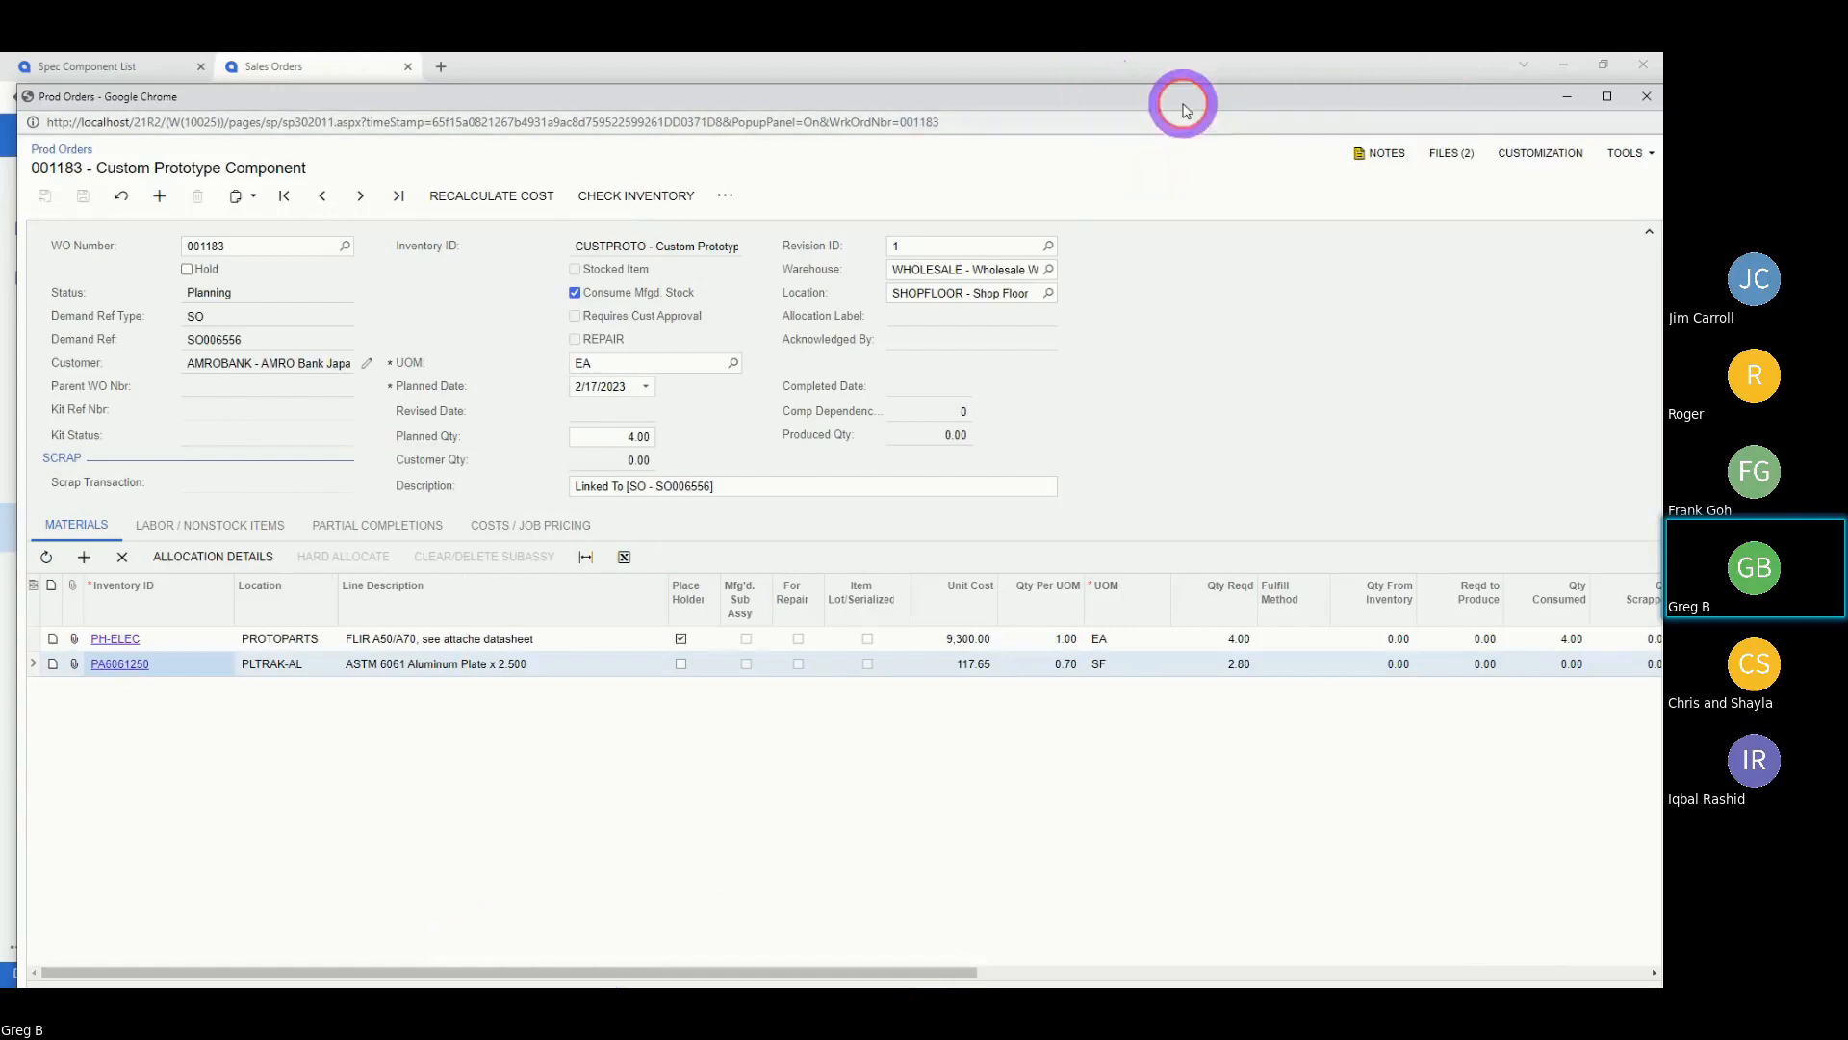
left_click_drag(1183, 109, 934, 195)
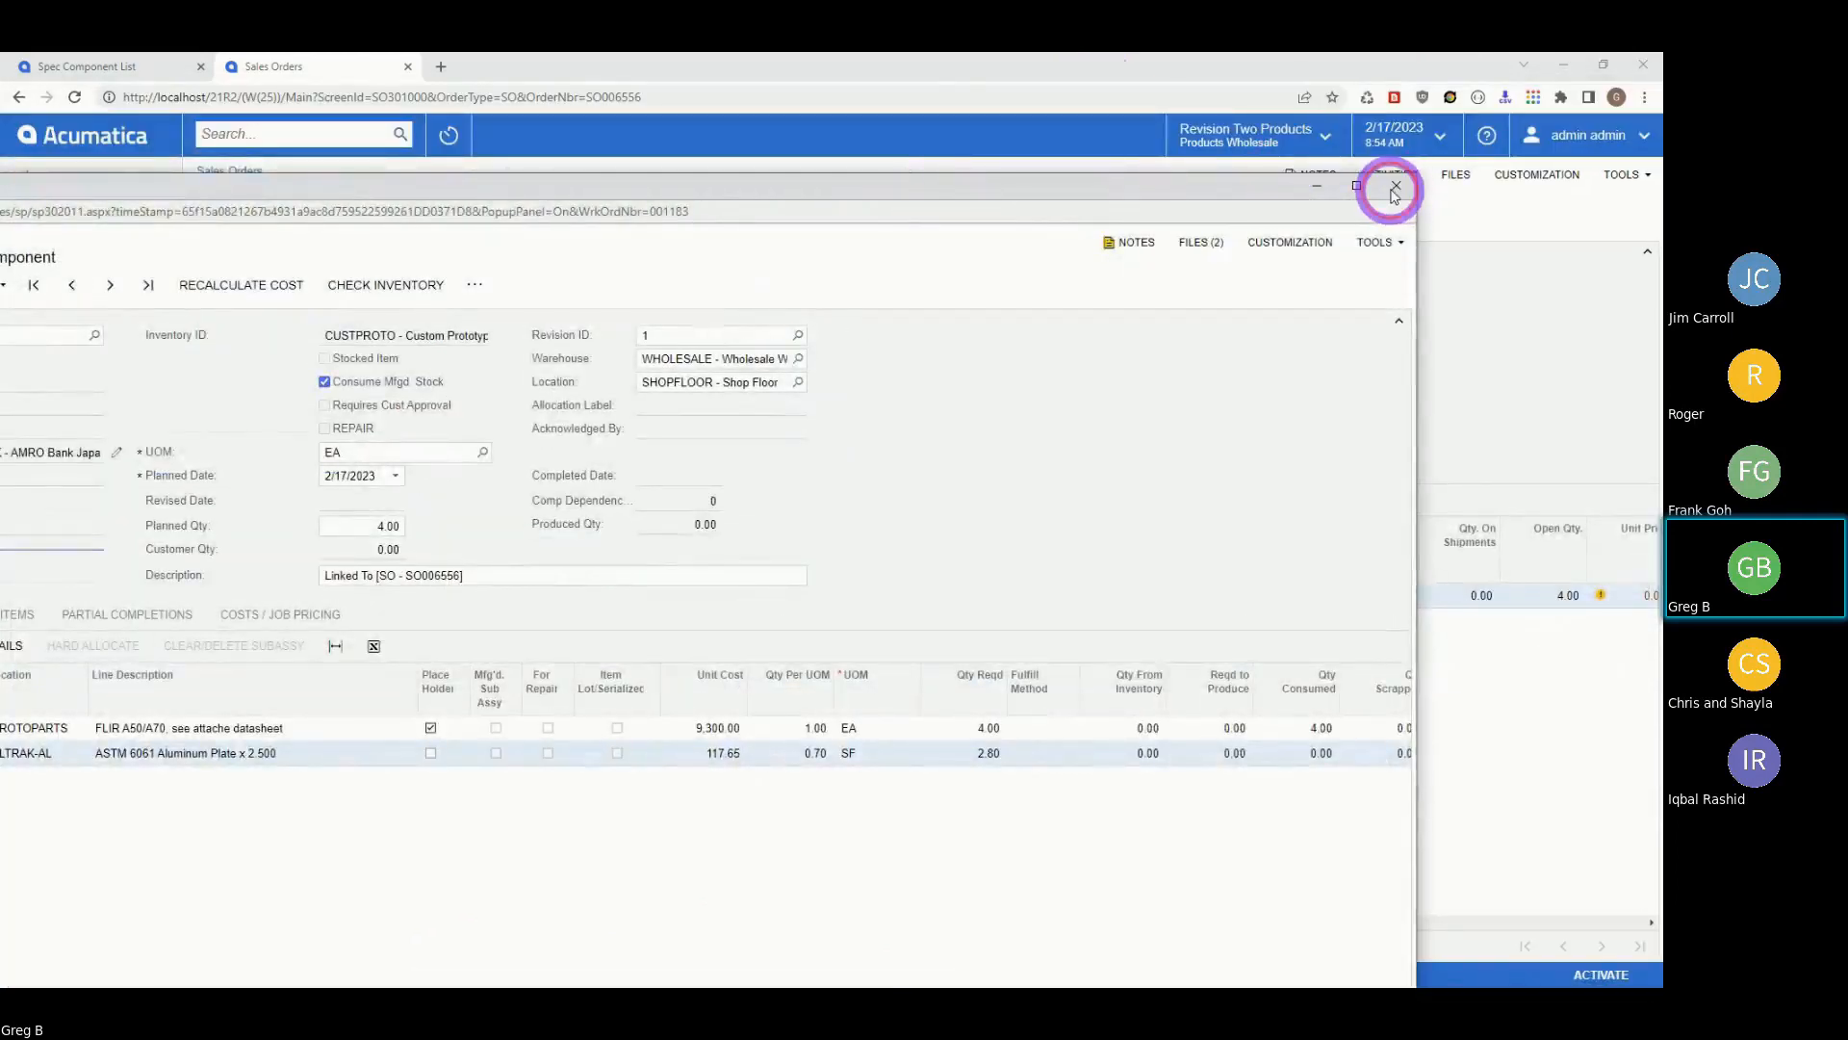
left_click(1394, 190)
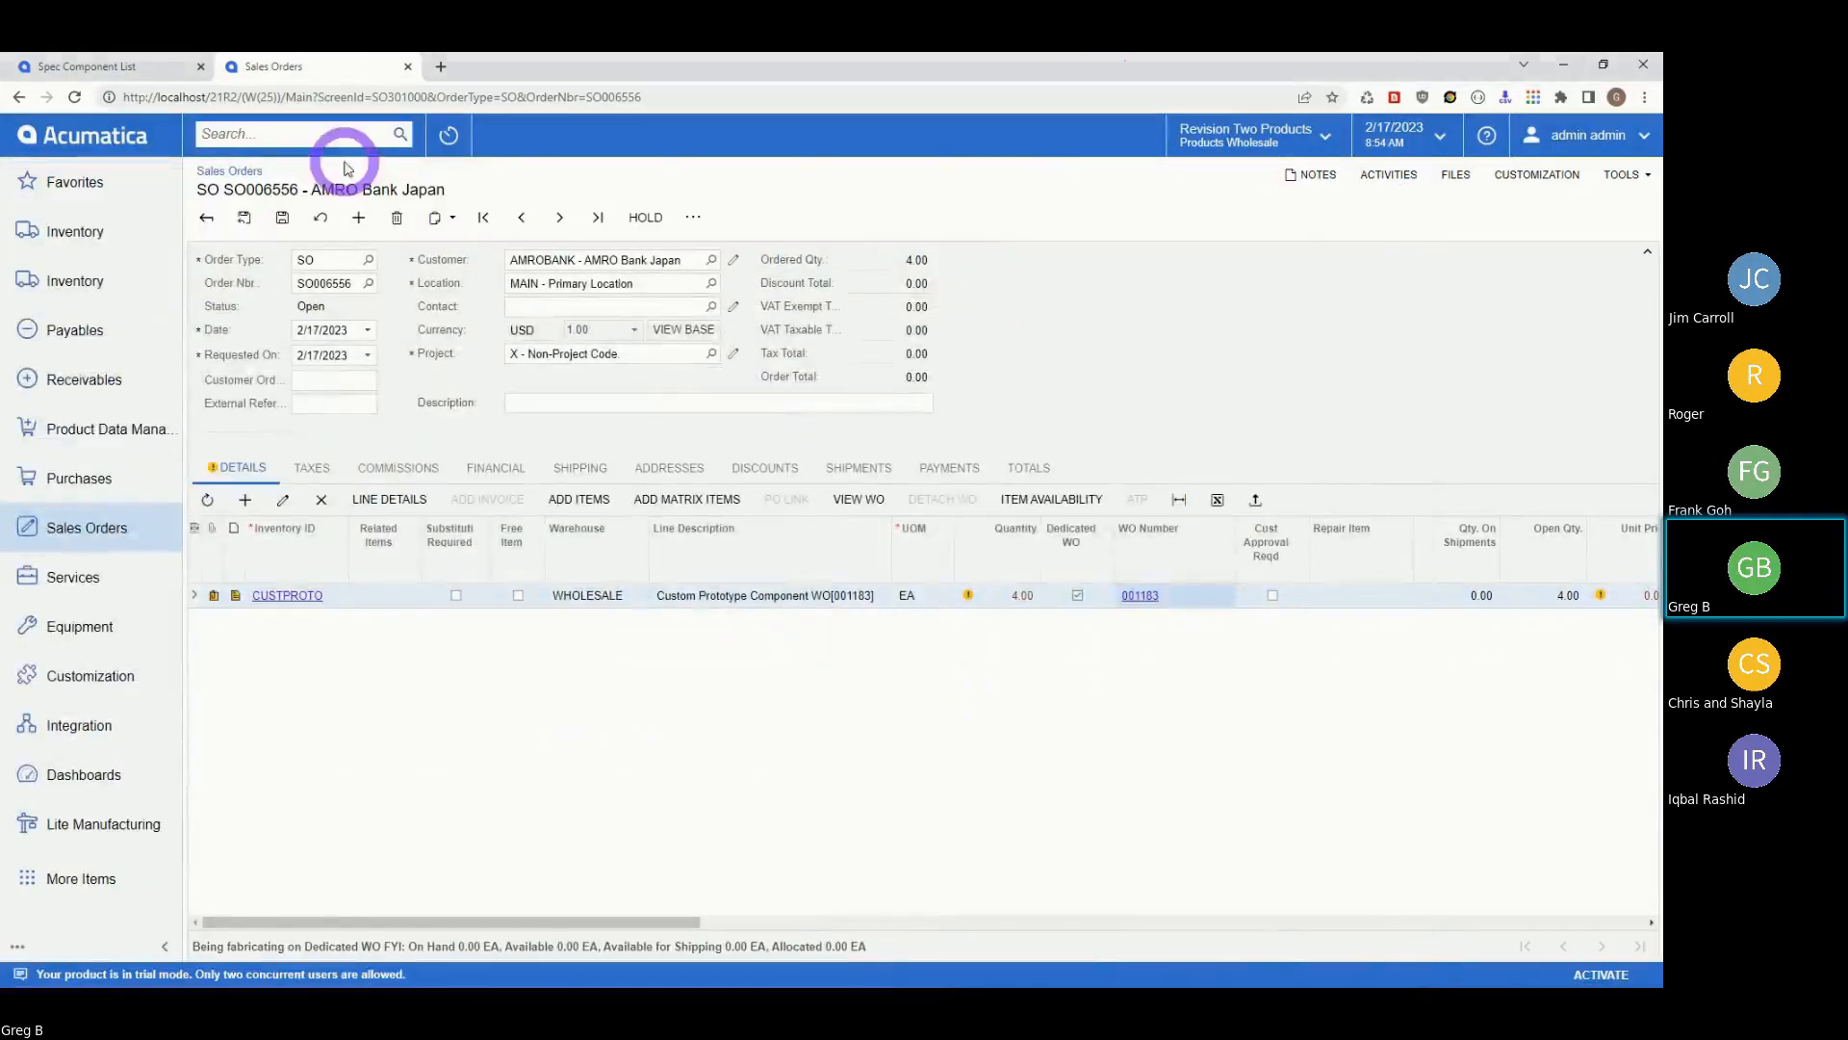
Go to the Lite Manufacturing Prod Orders list and open work order 001108.
left_click(71, 830)
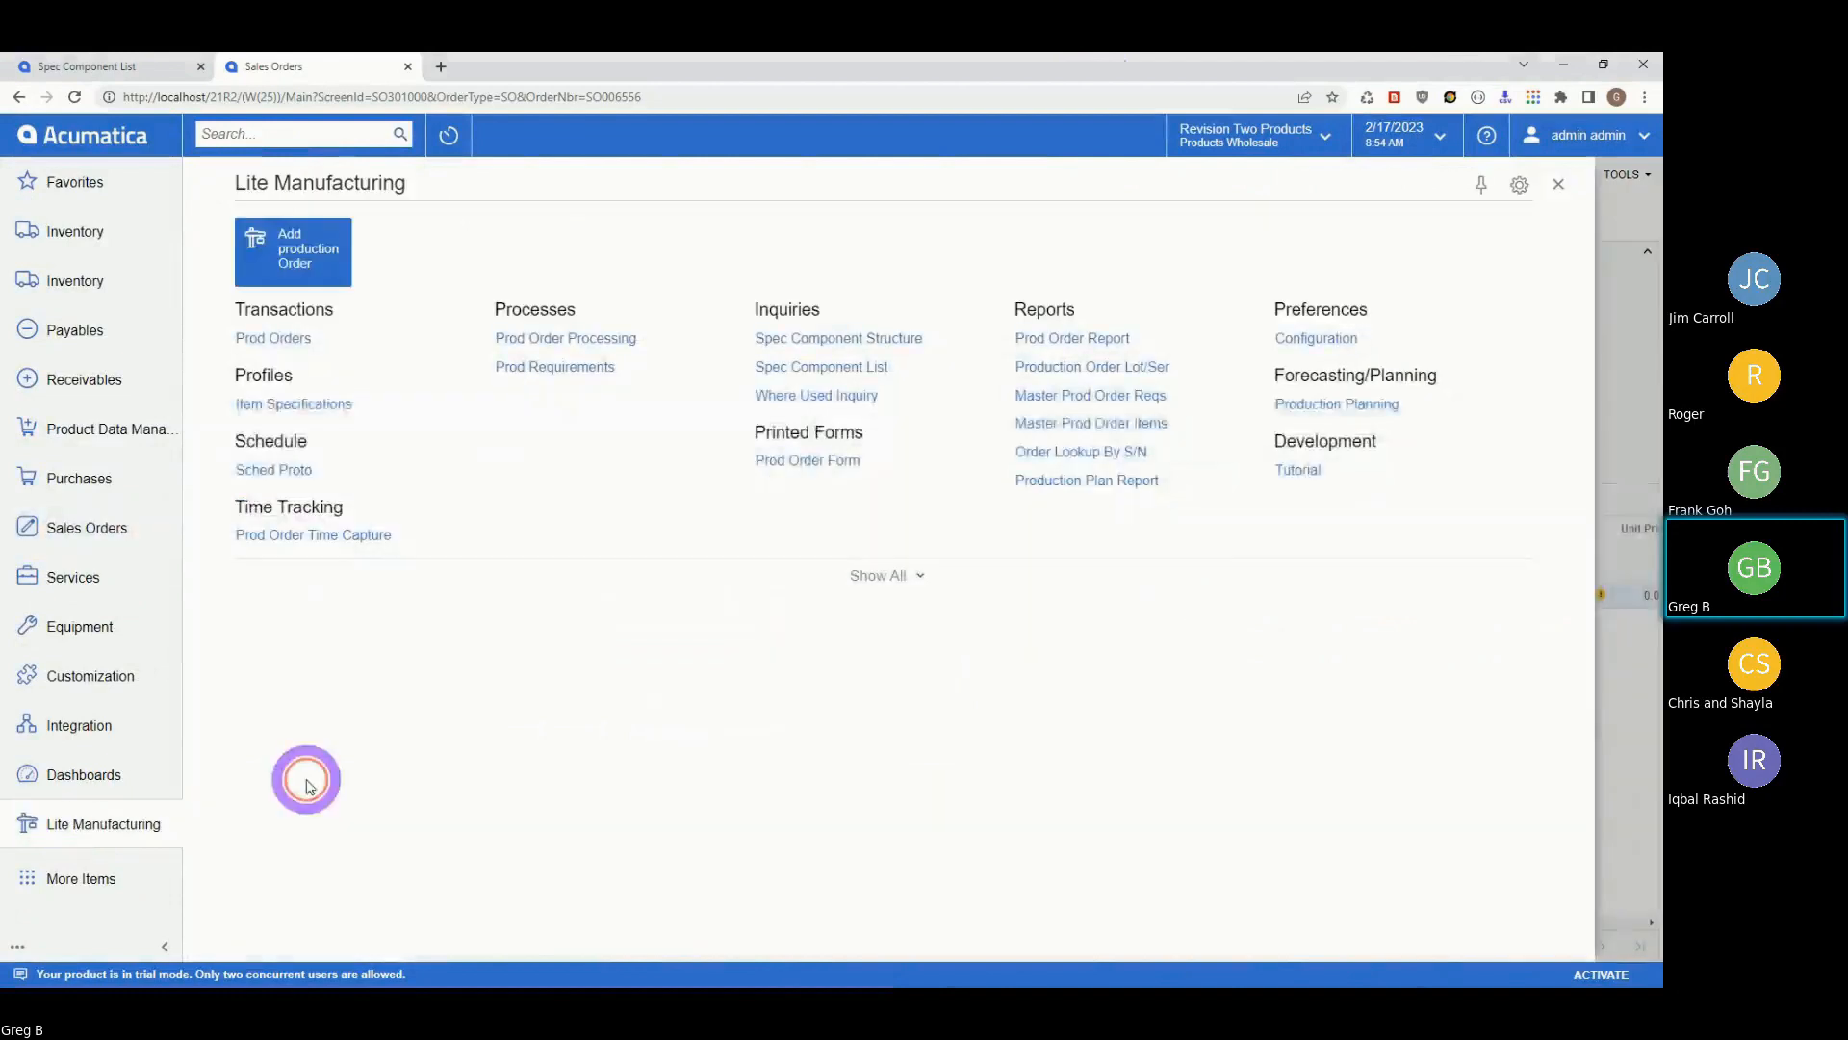
left_click(298, 347)
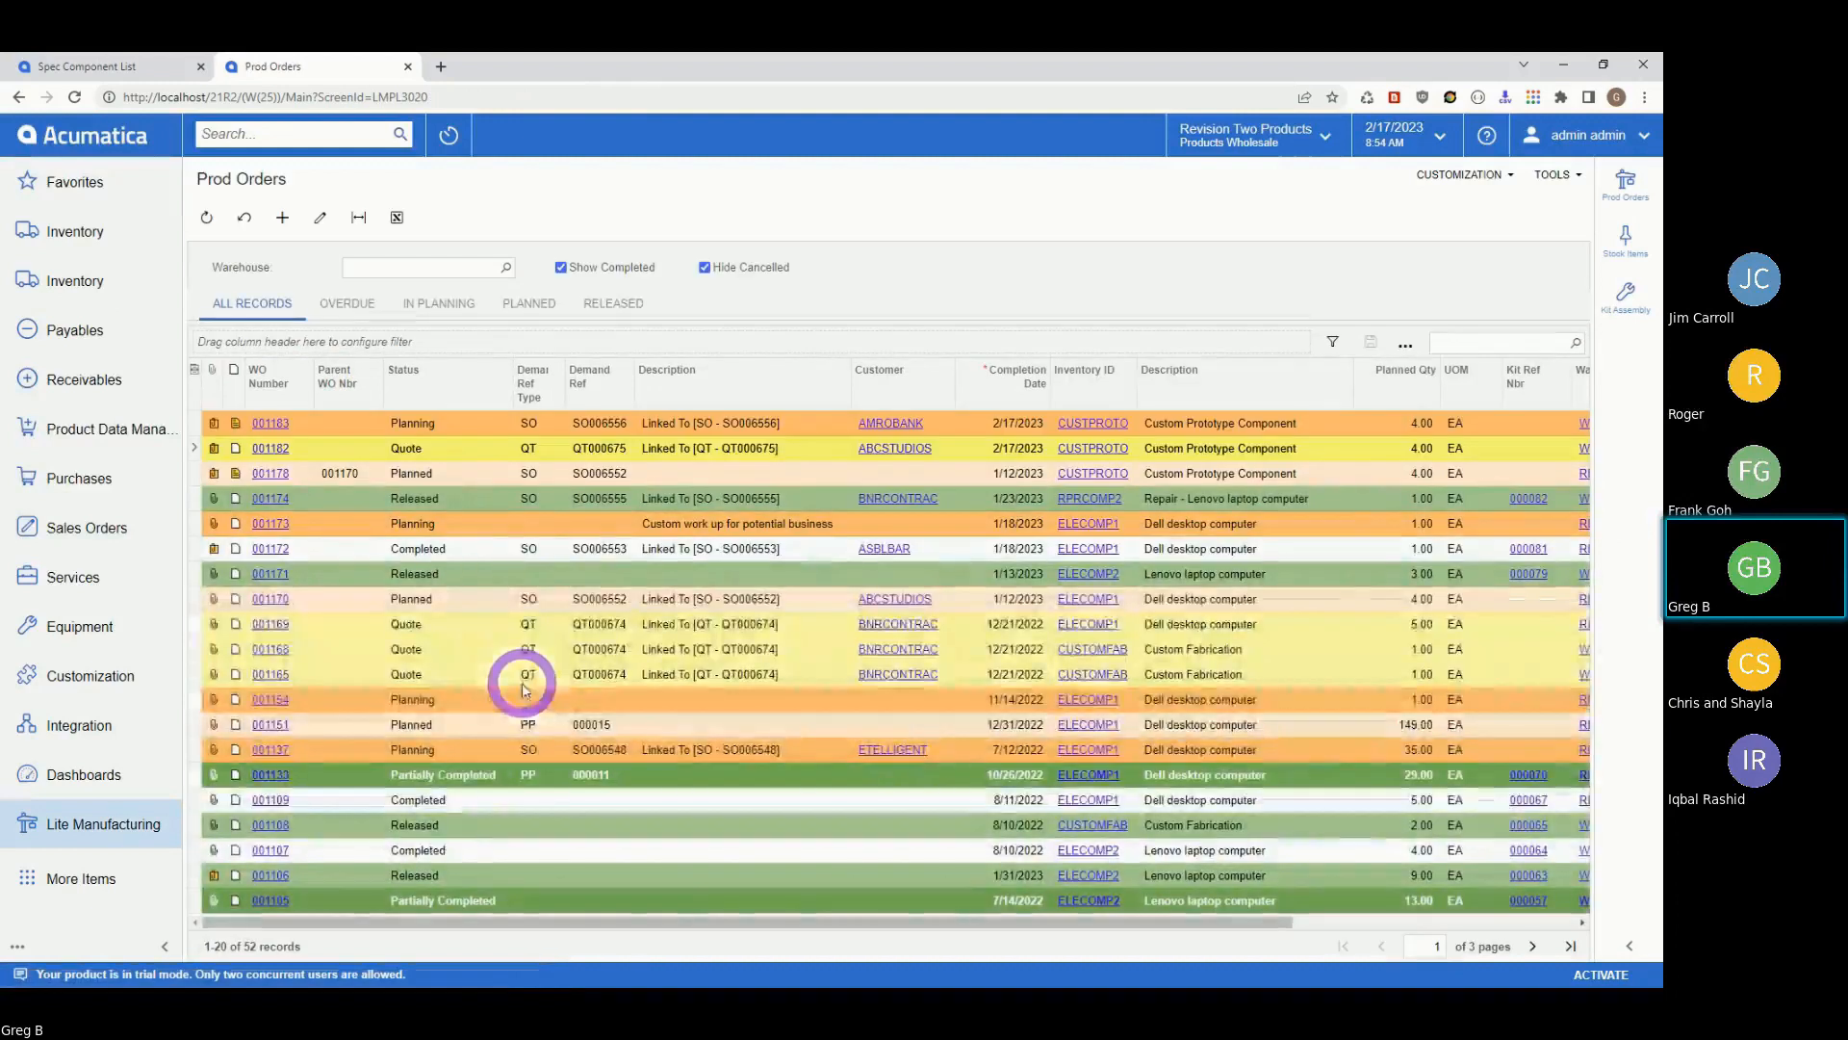
left_click(269, 834)
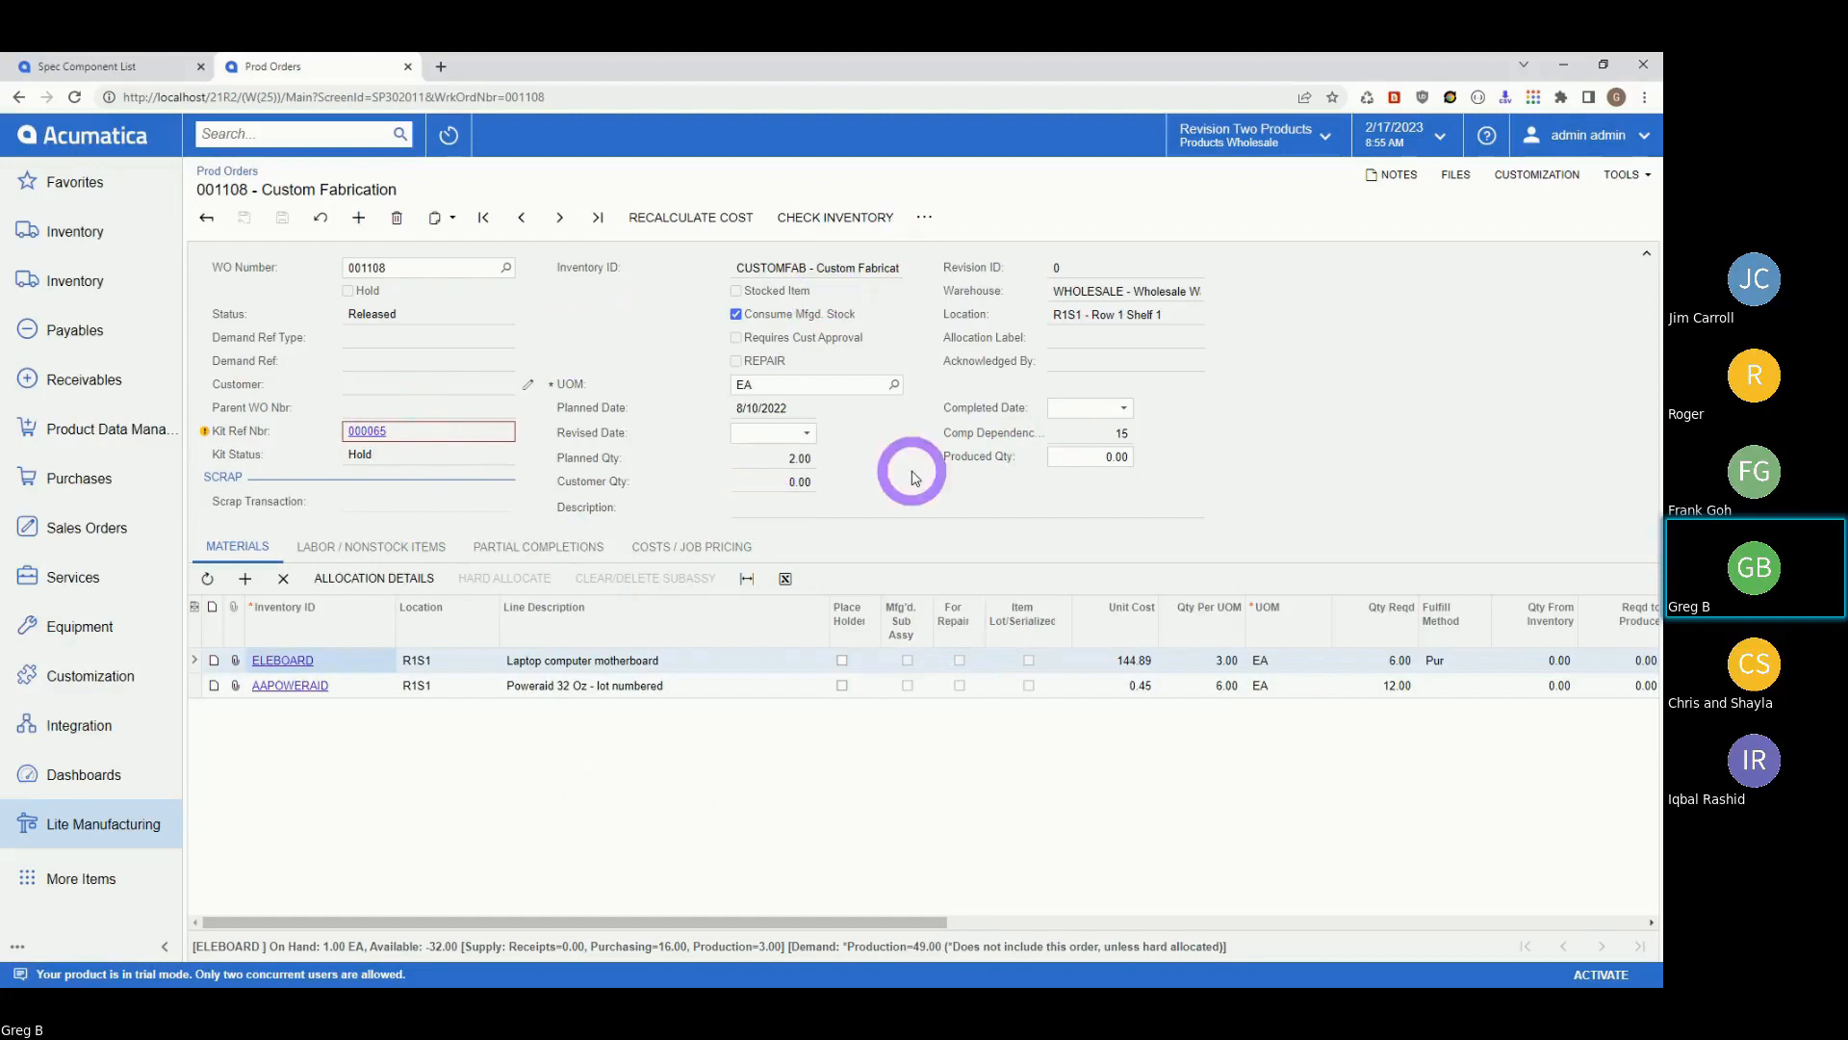
mouse_move(394, 433)
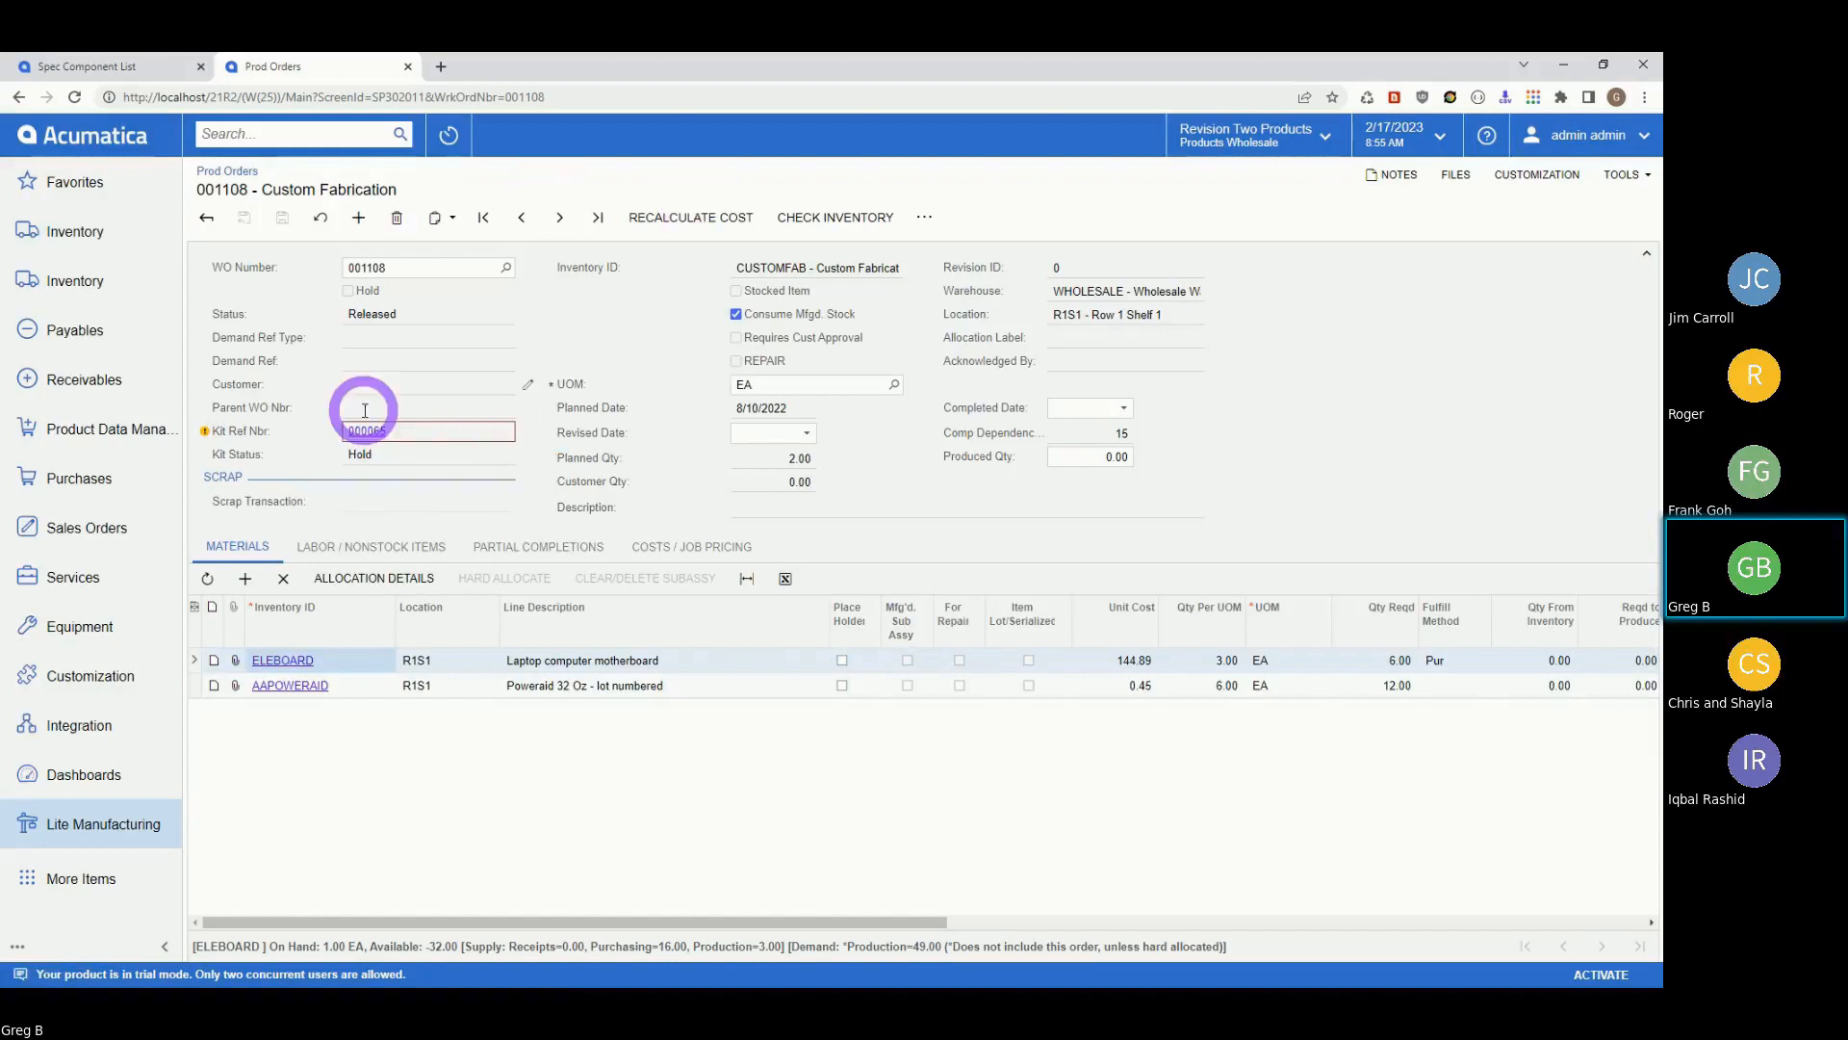
left_click(366, 434)
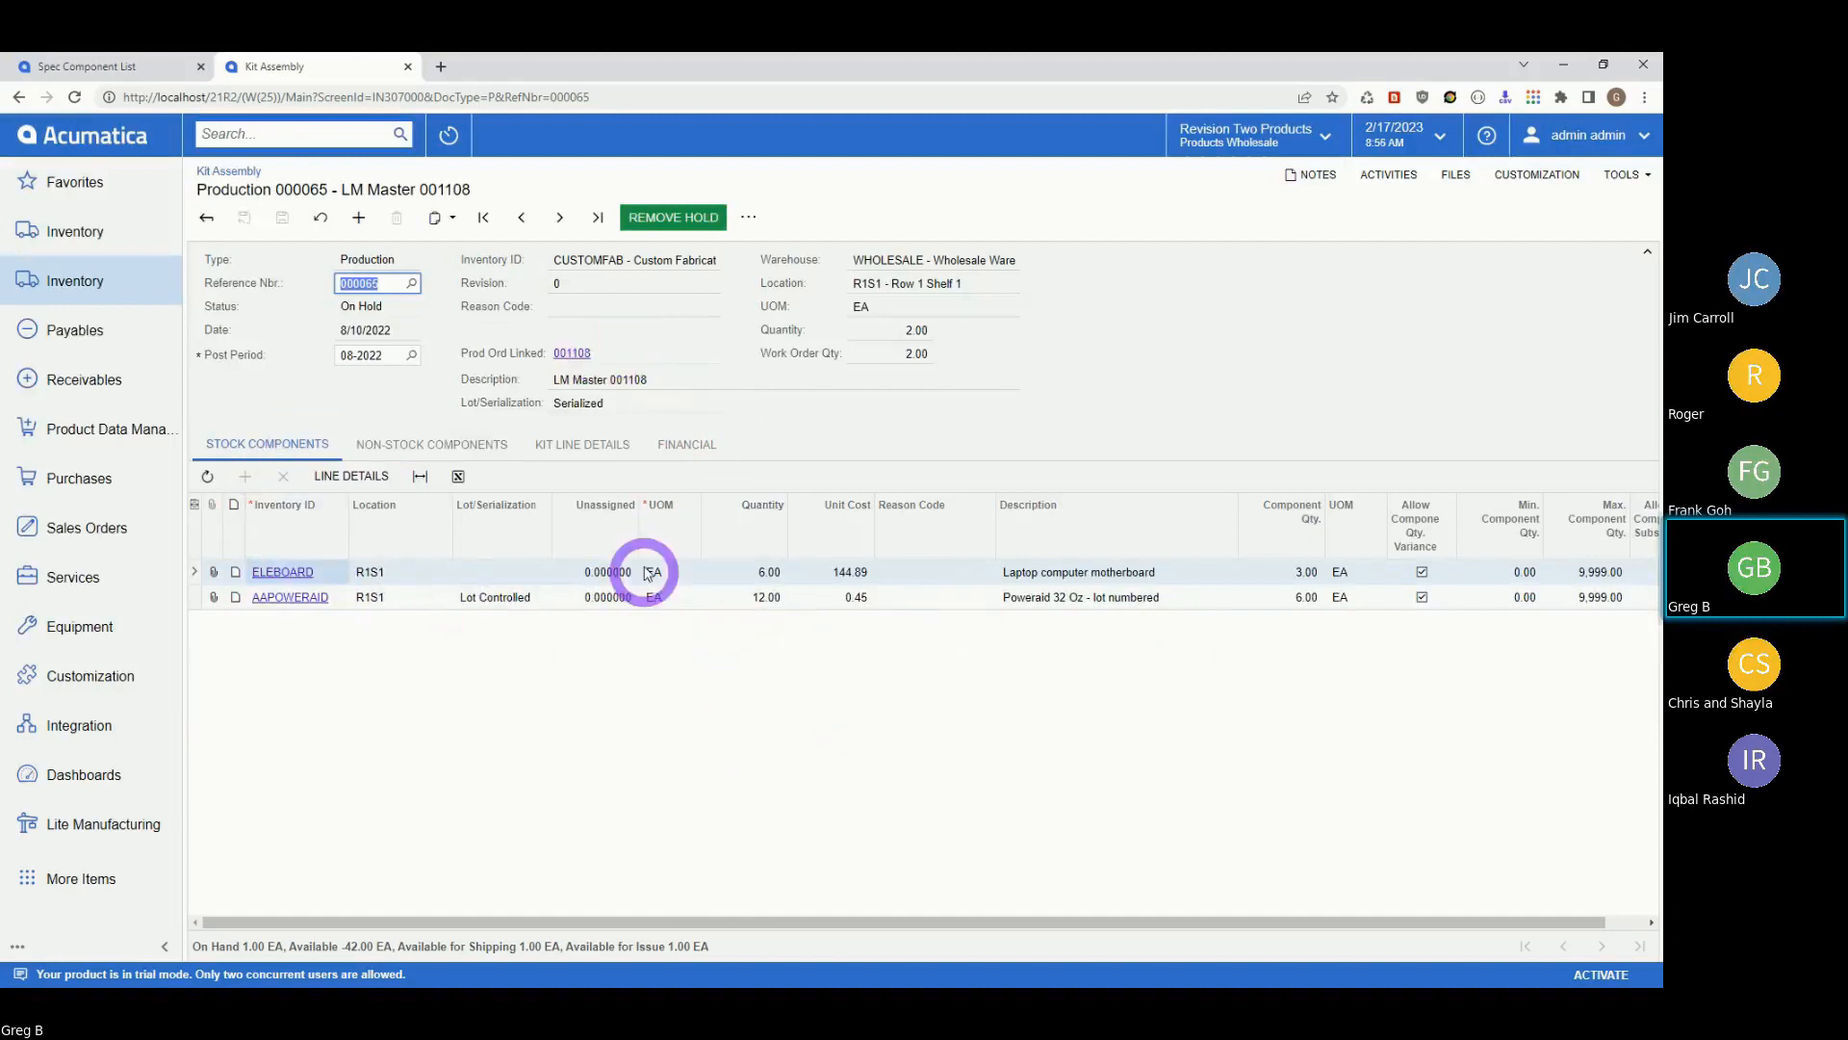
left_click(581, 443)
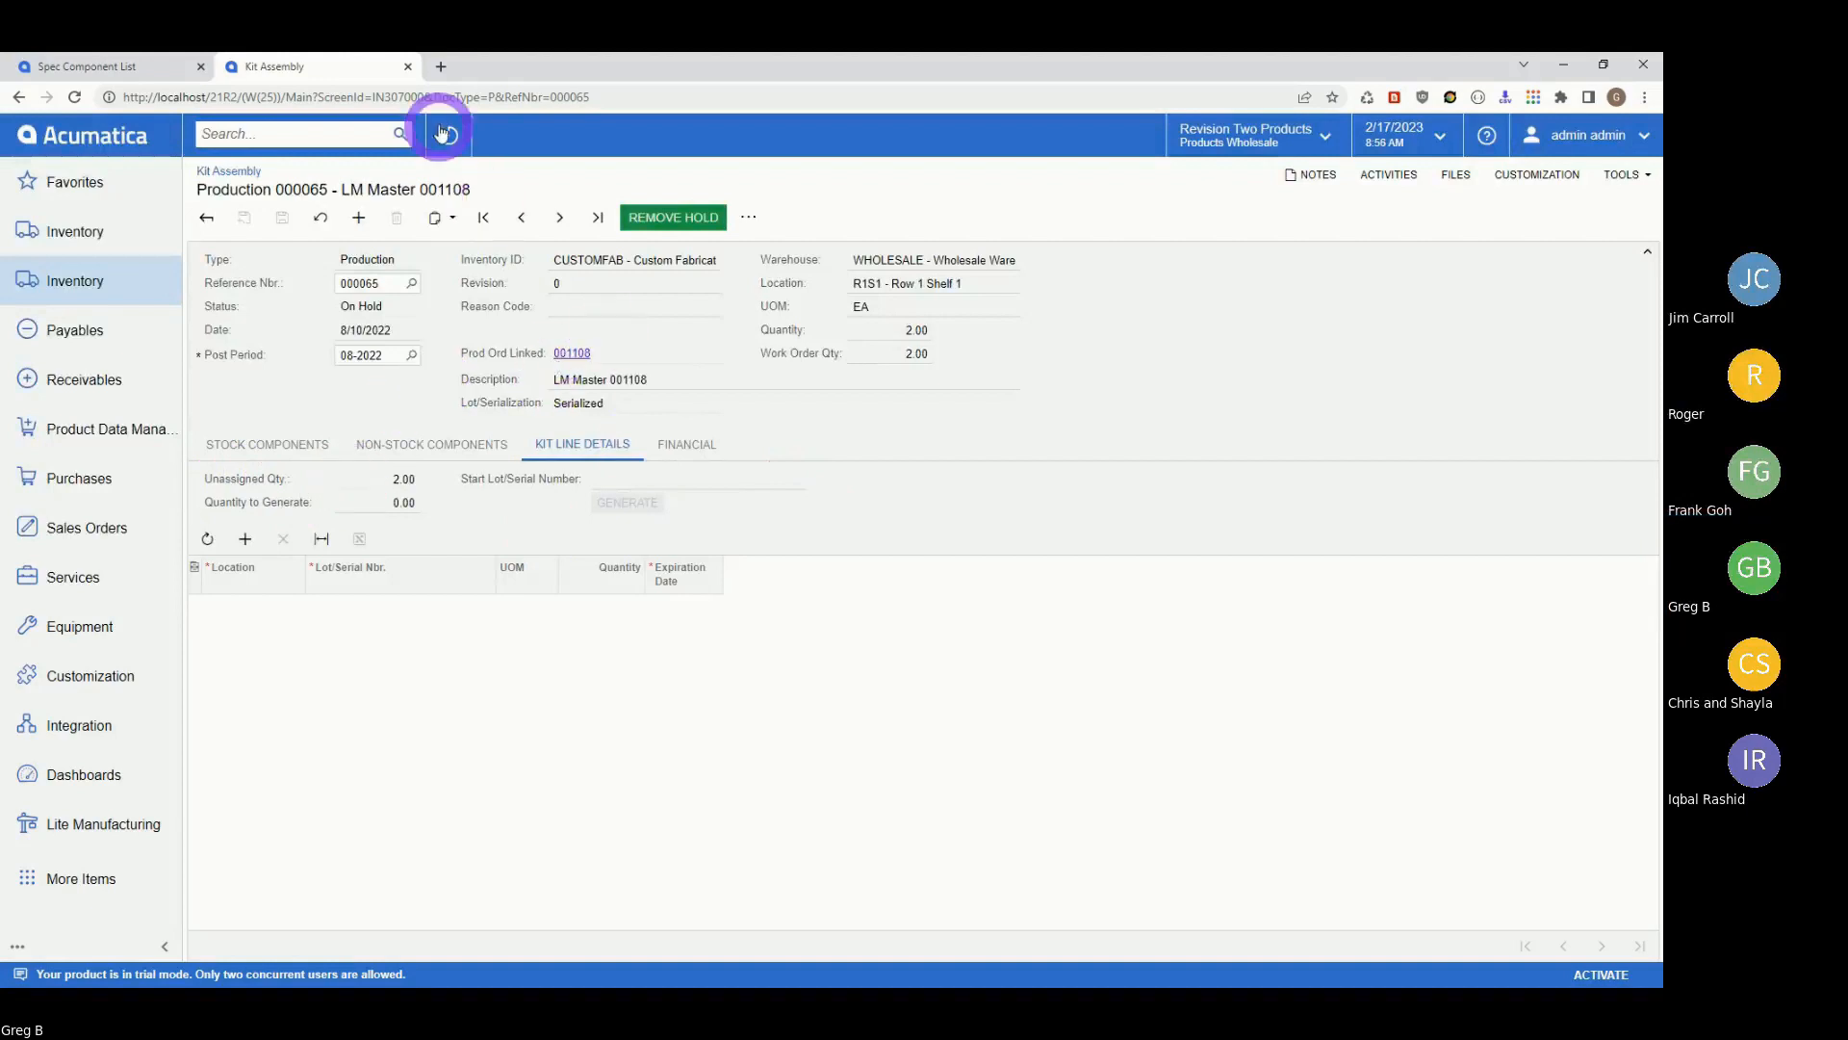
left_click(563, 353)
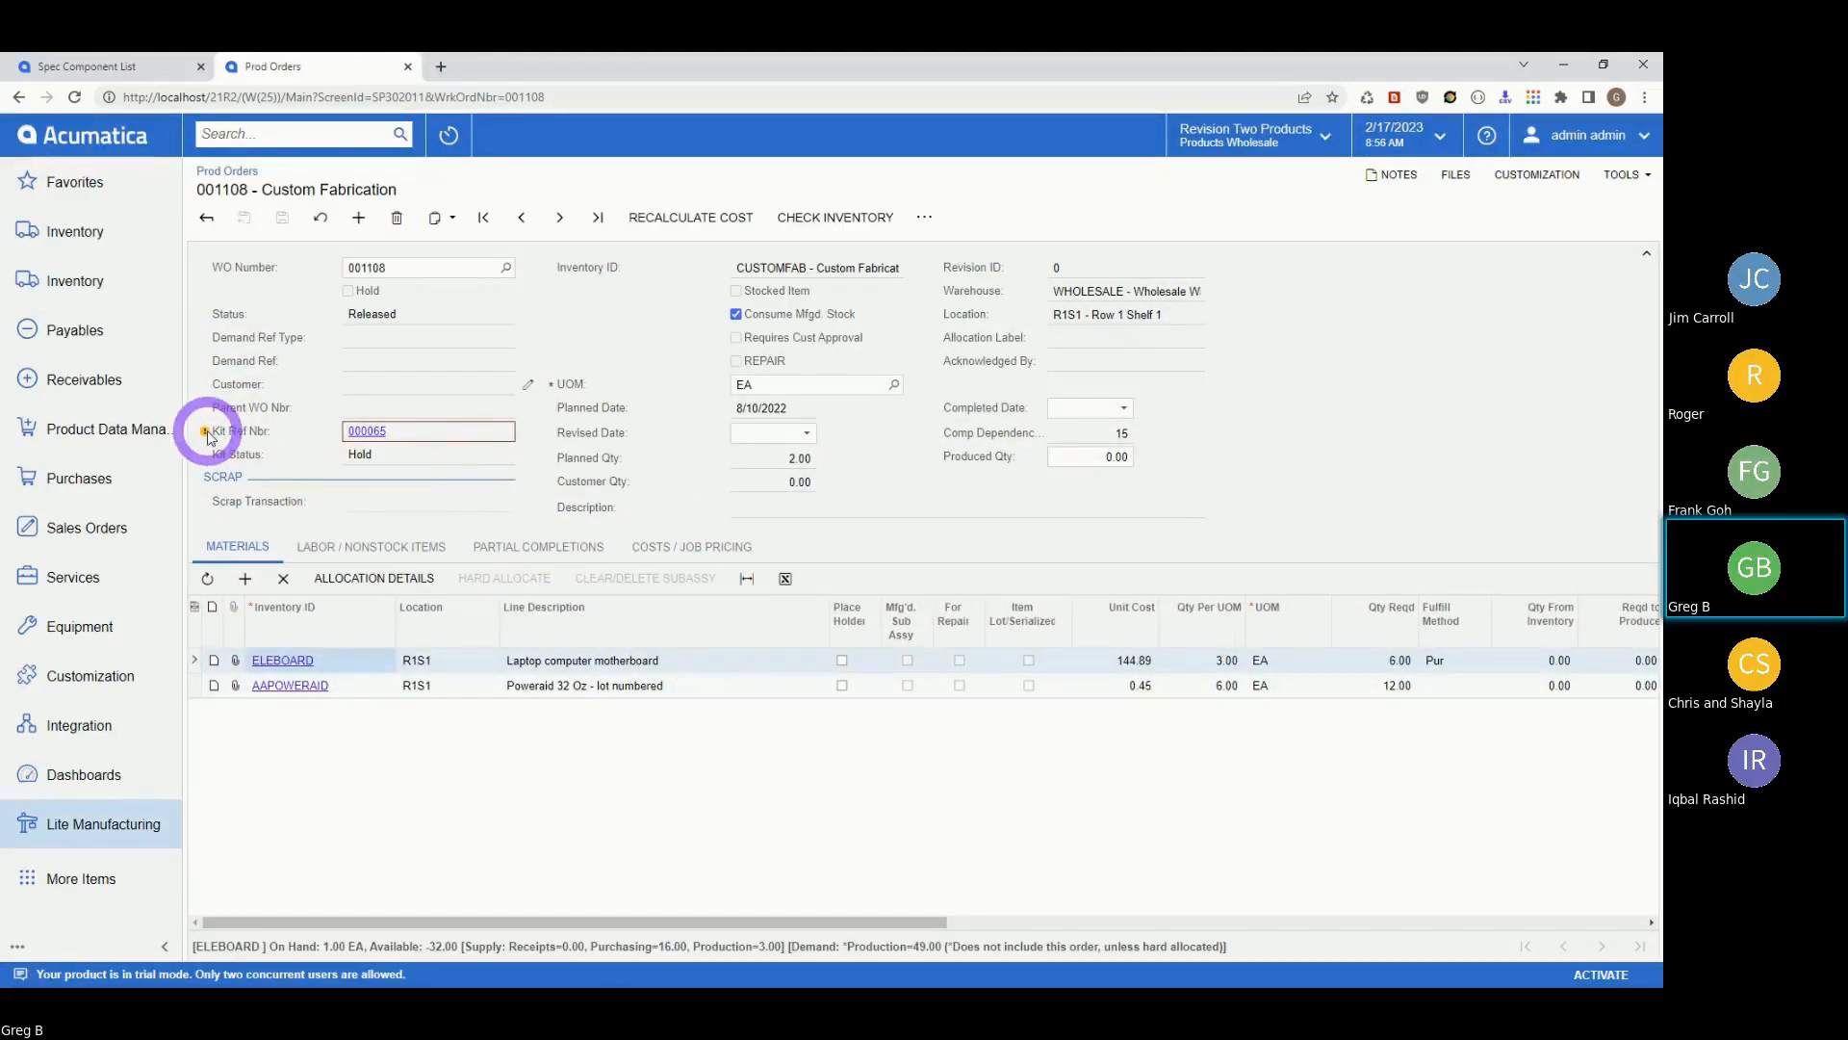
Show the Partial Completions tab of production order 001108.
mouse_move(212, 435)
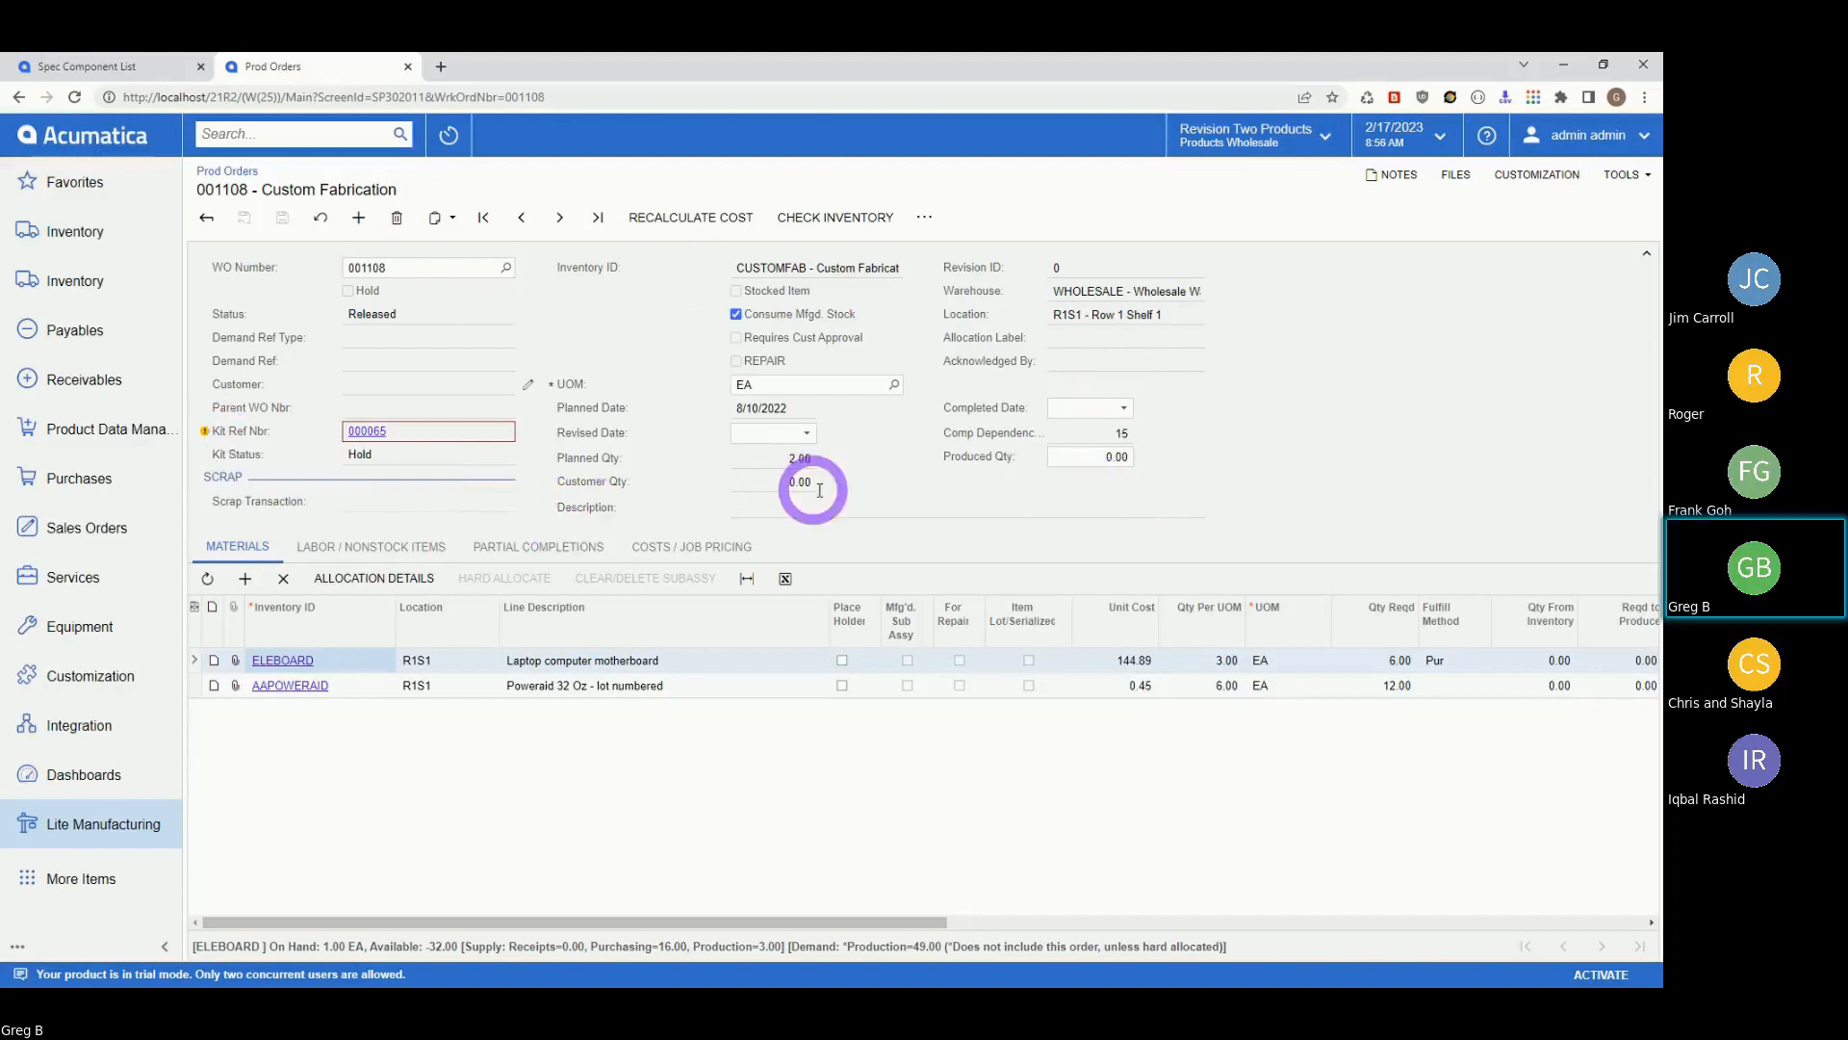
left_click(538, 545)
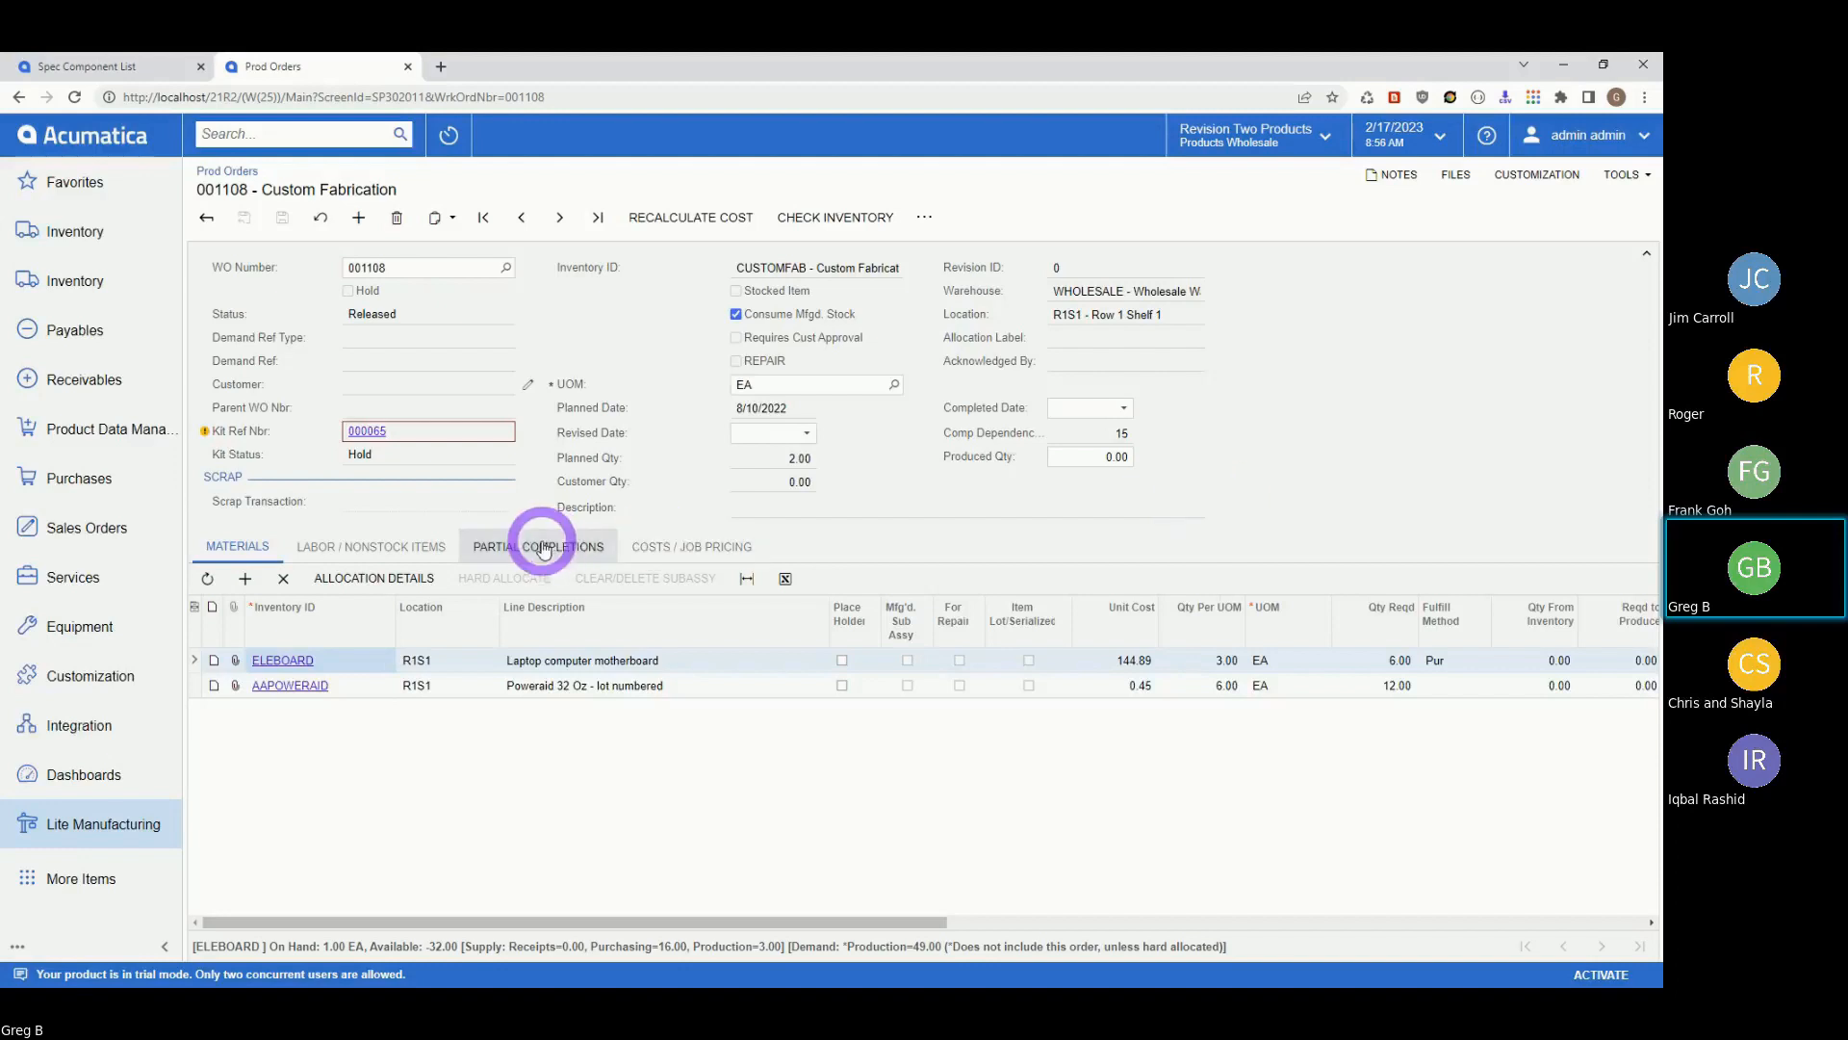
Record a 1.00 partial completion dated 2/17/2023 on order 001108 and save it.
left_click(244, 579)
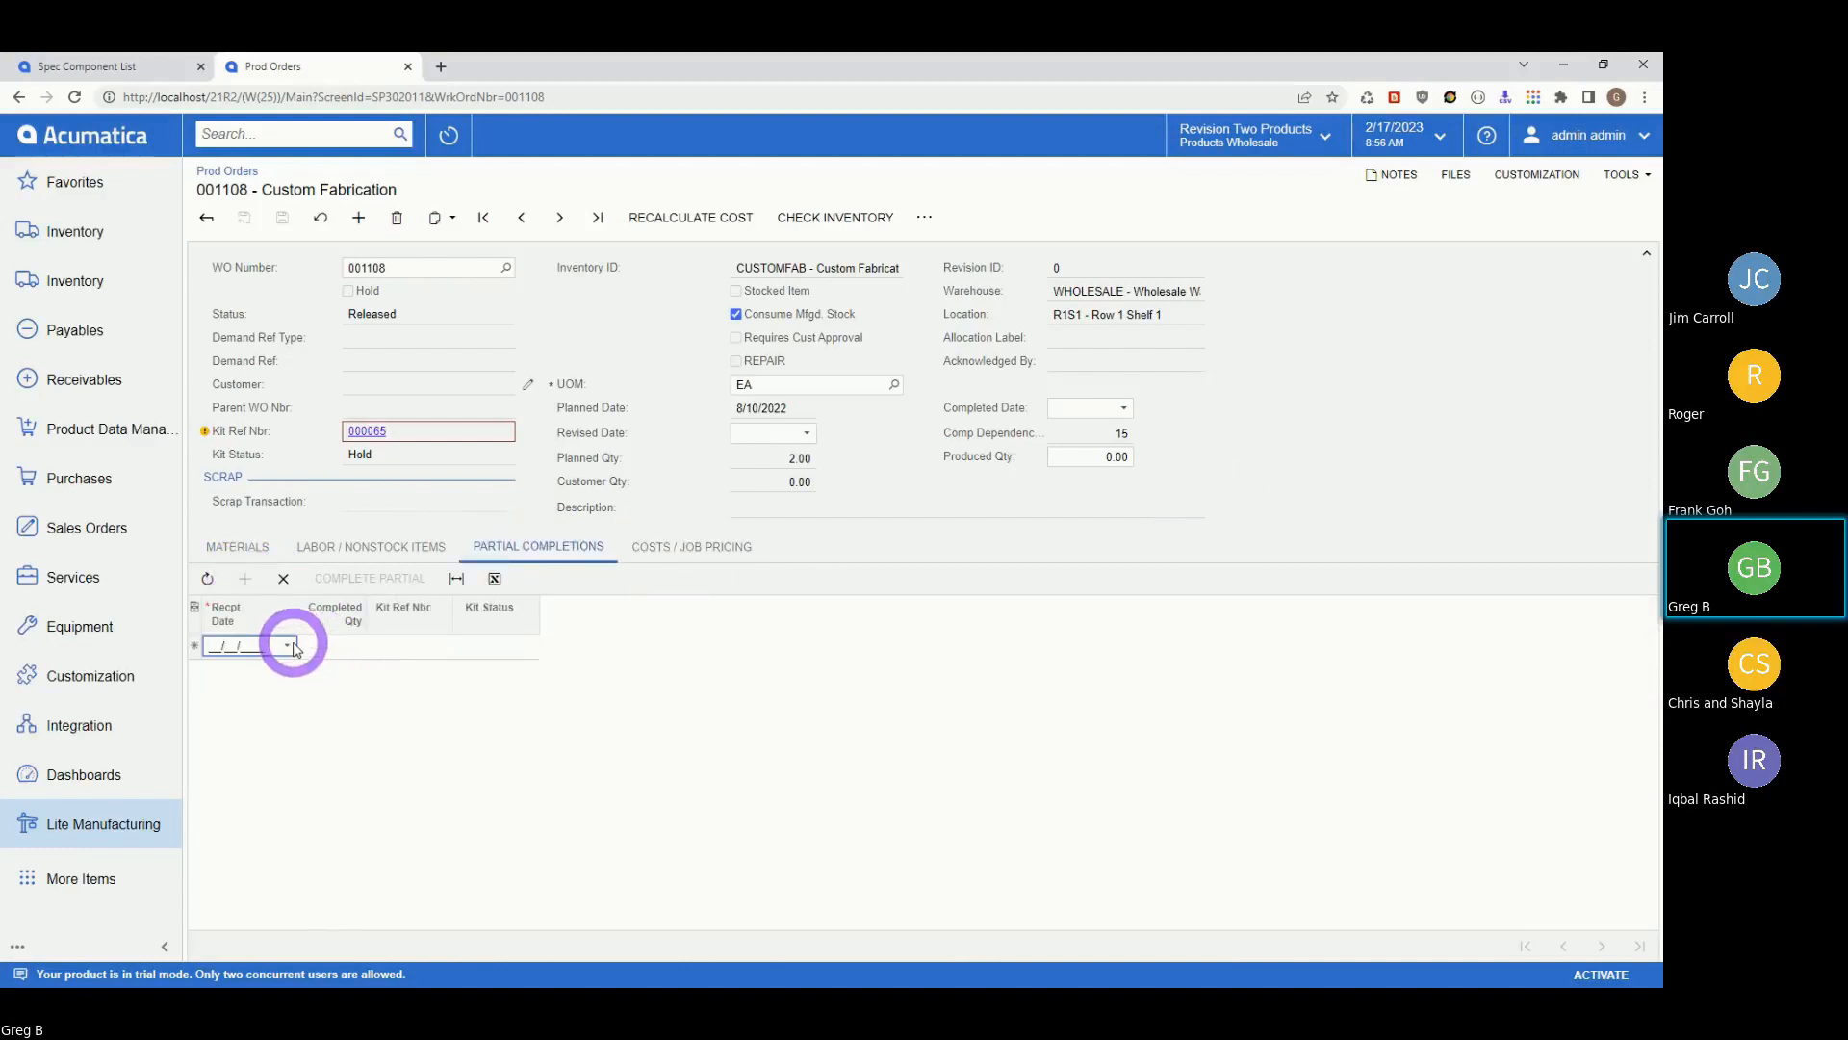
left_click(288, 645)
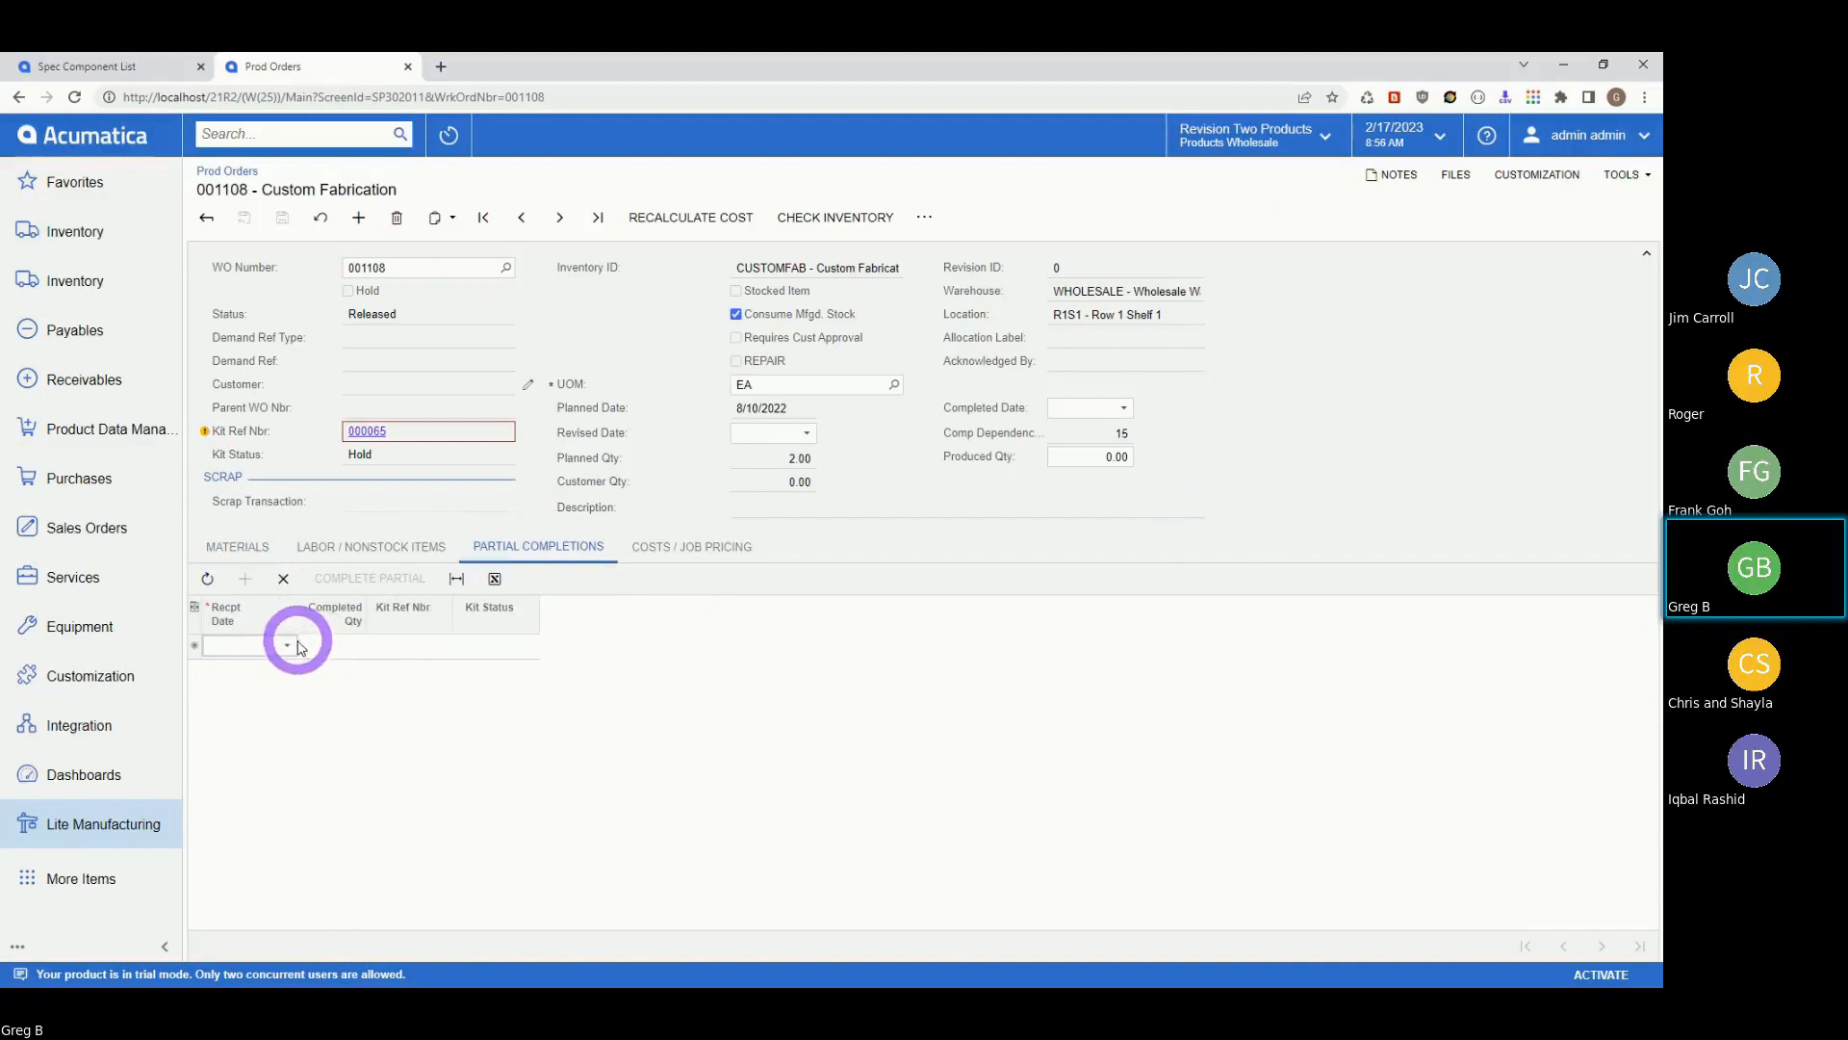
left_click(288, 645)
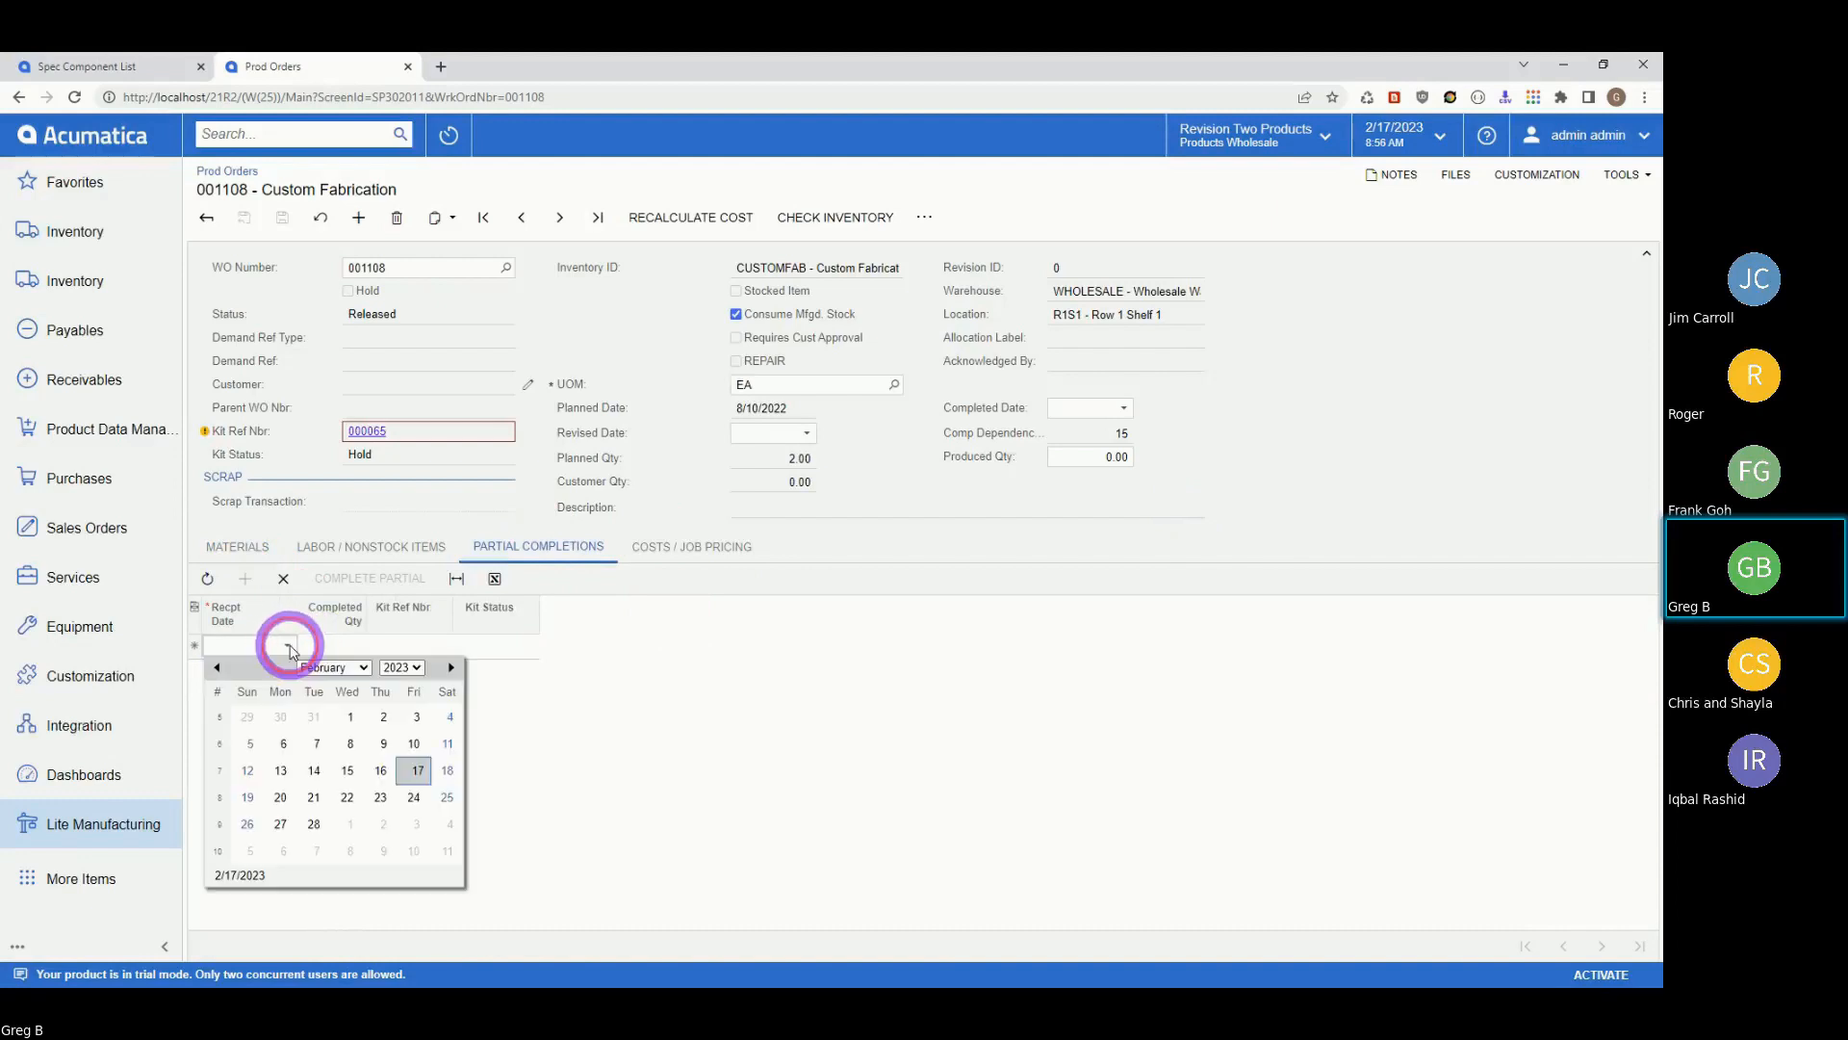
left_click(409, 767)
left_click(324, 645)
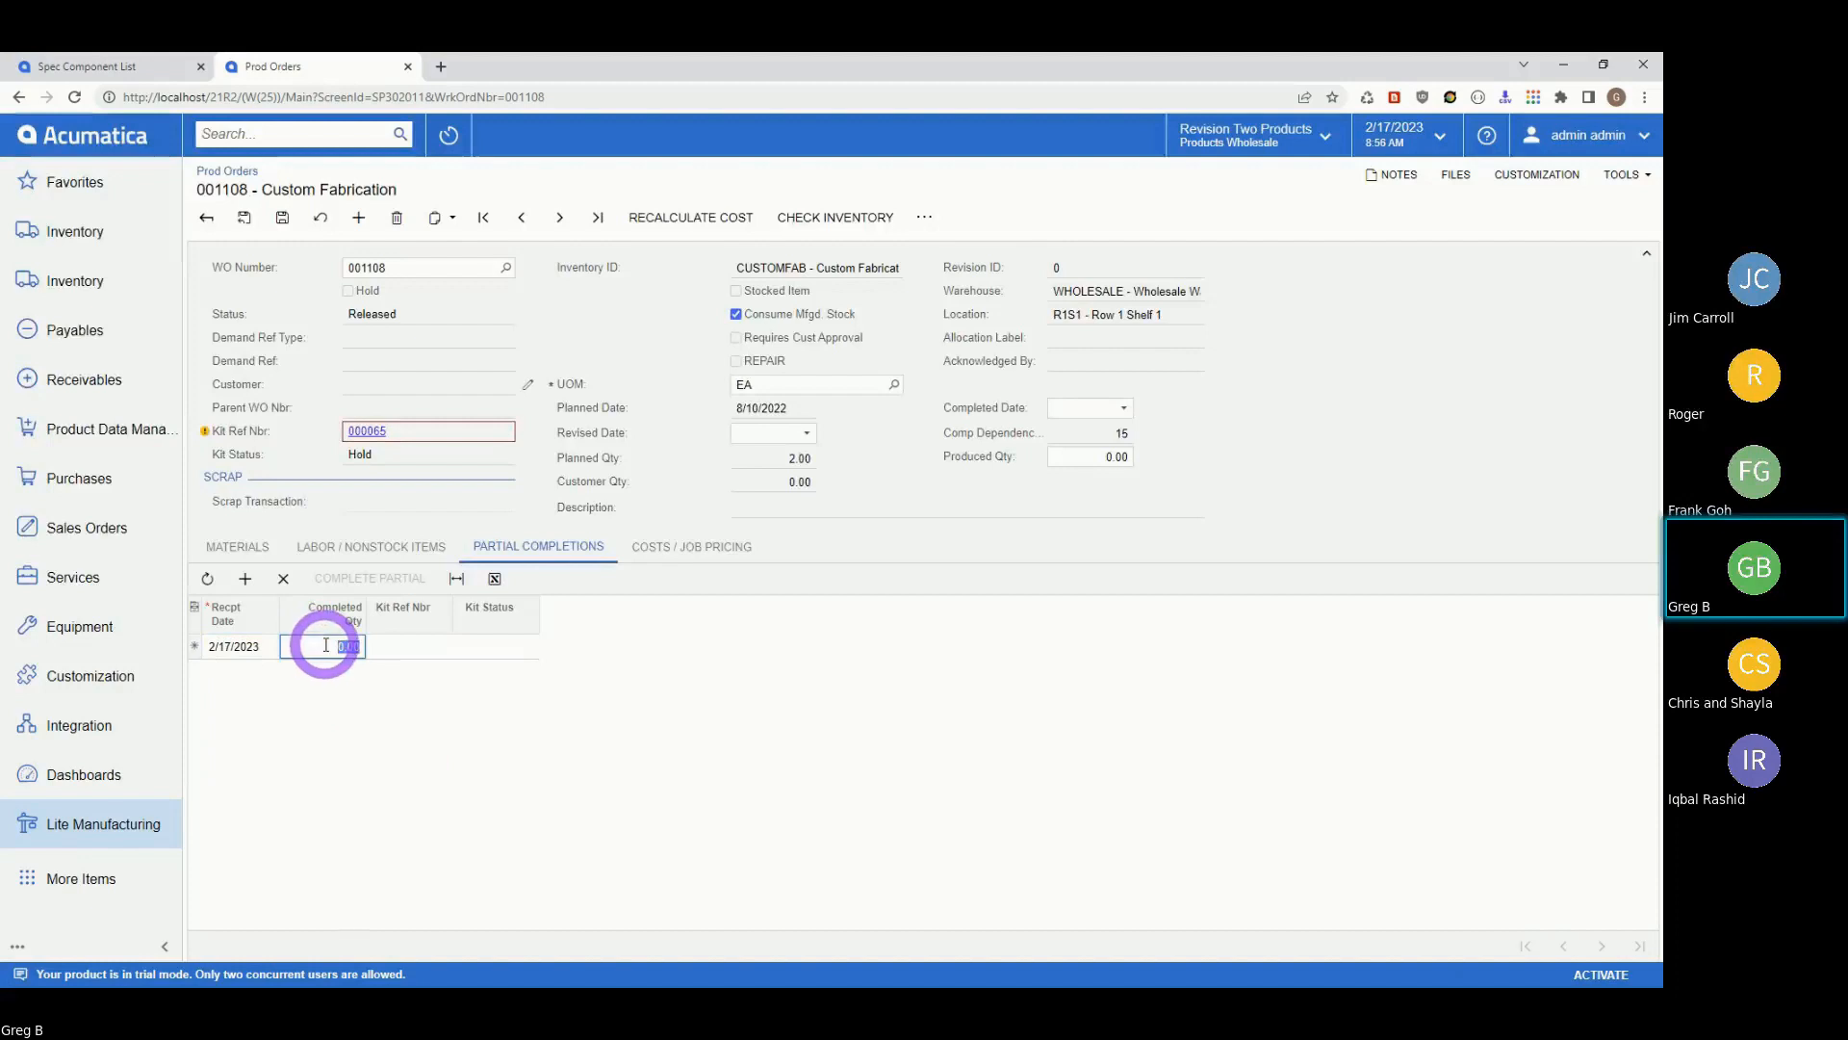
type("1")
key("Tab")
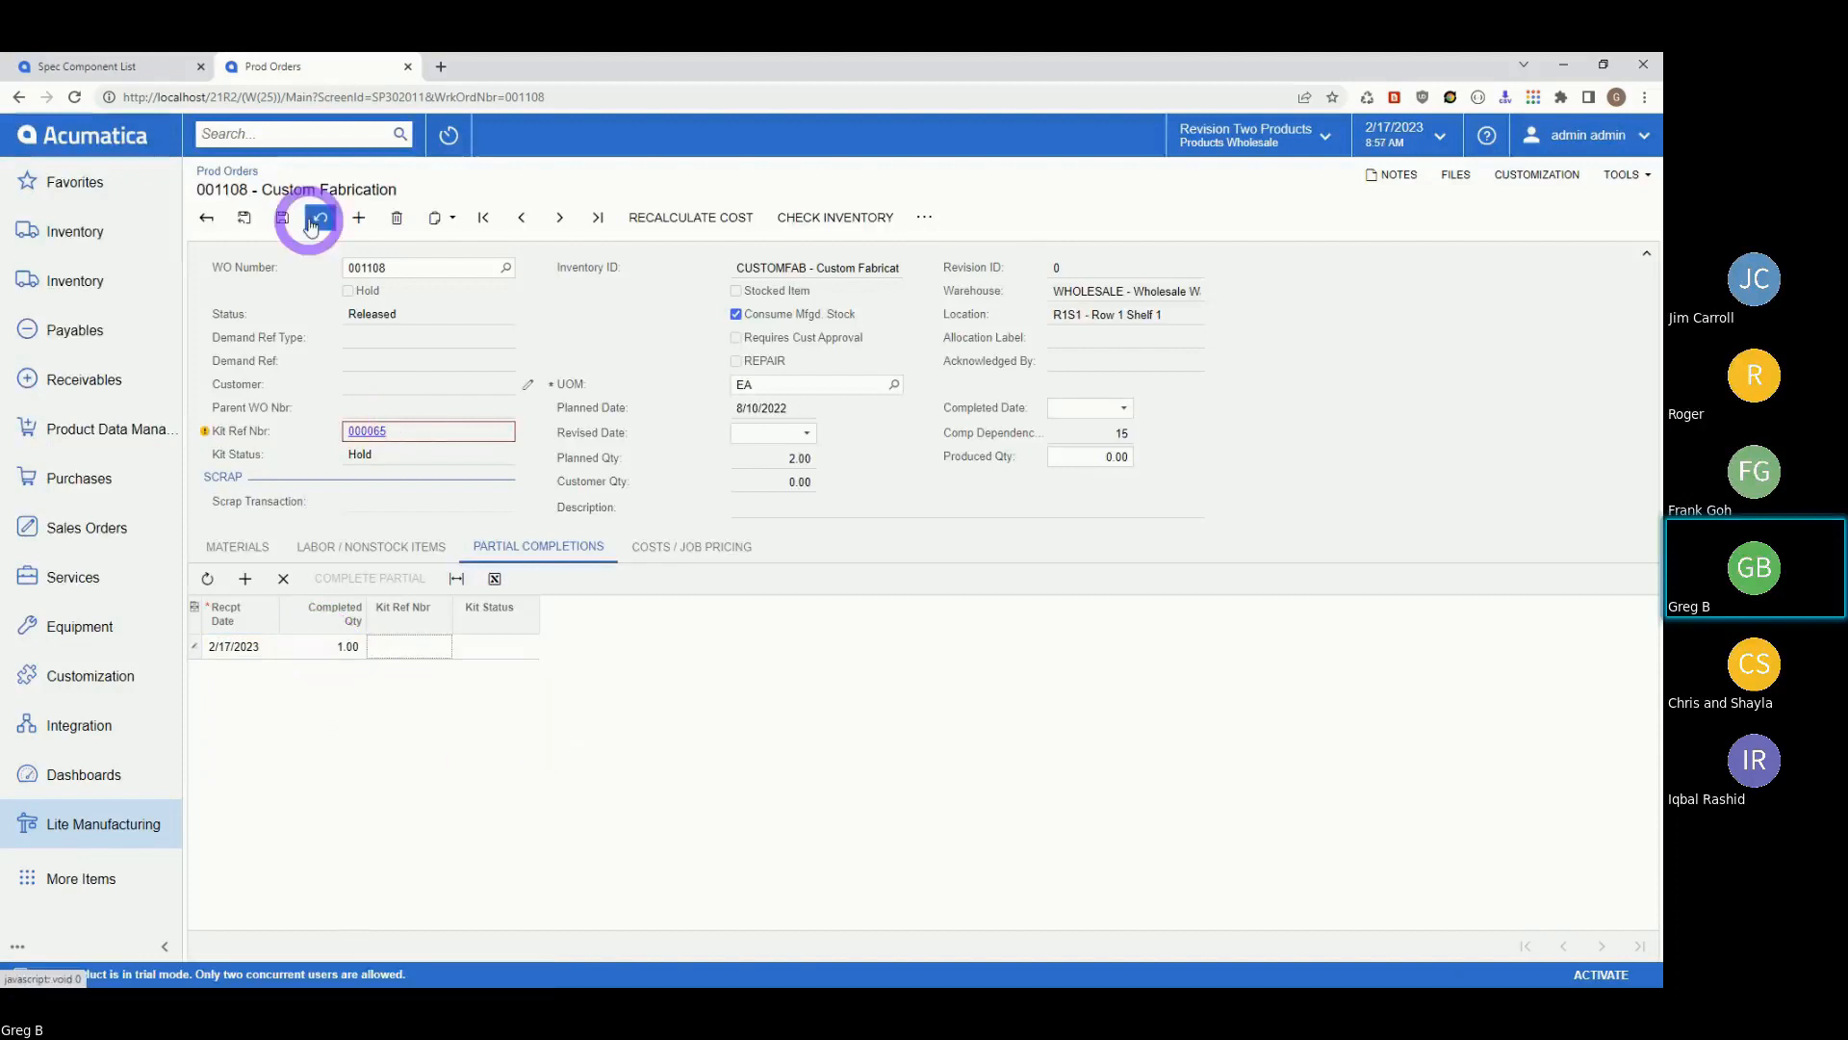
left_click(281, 219)
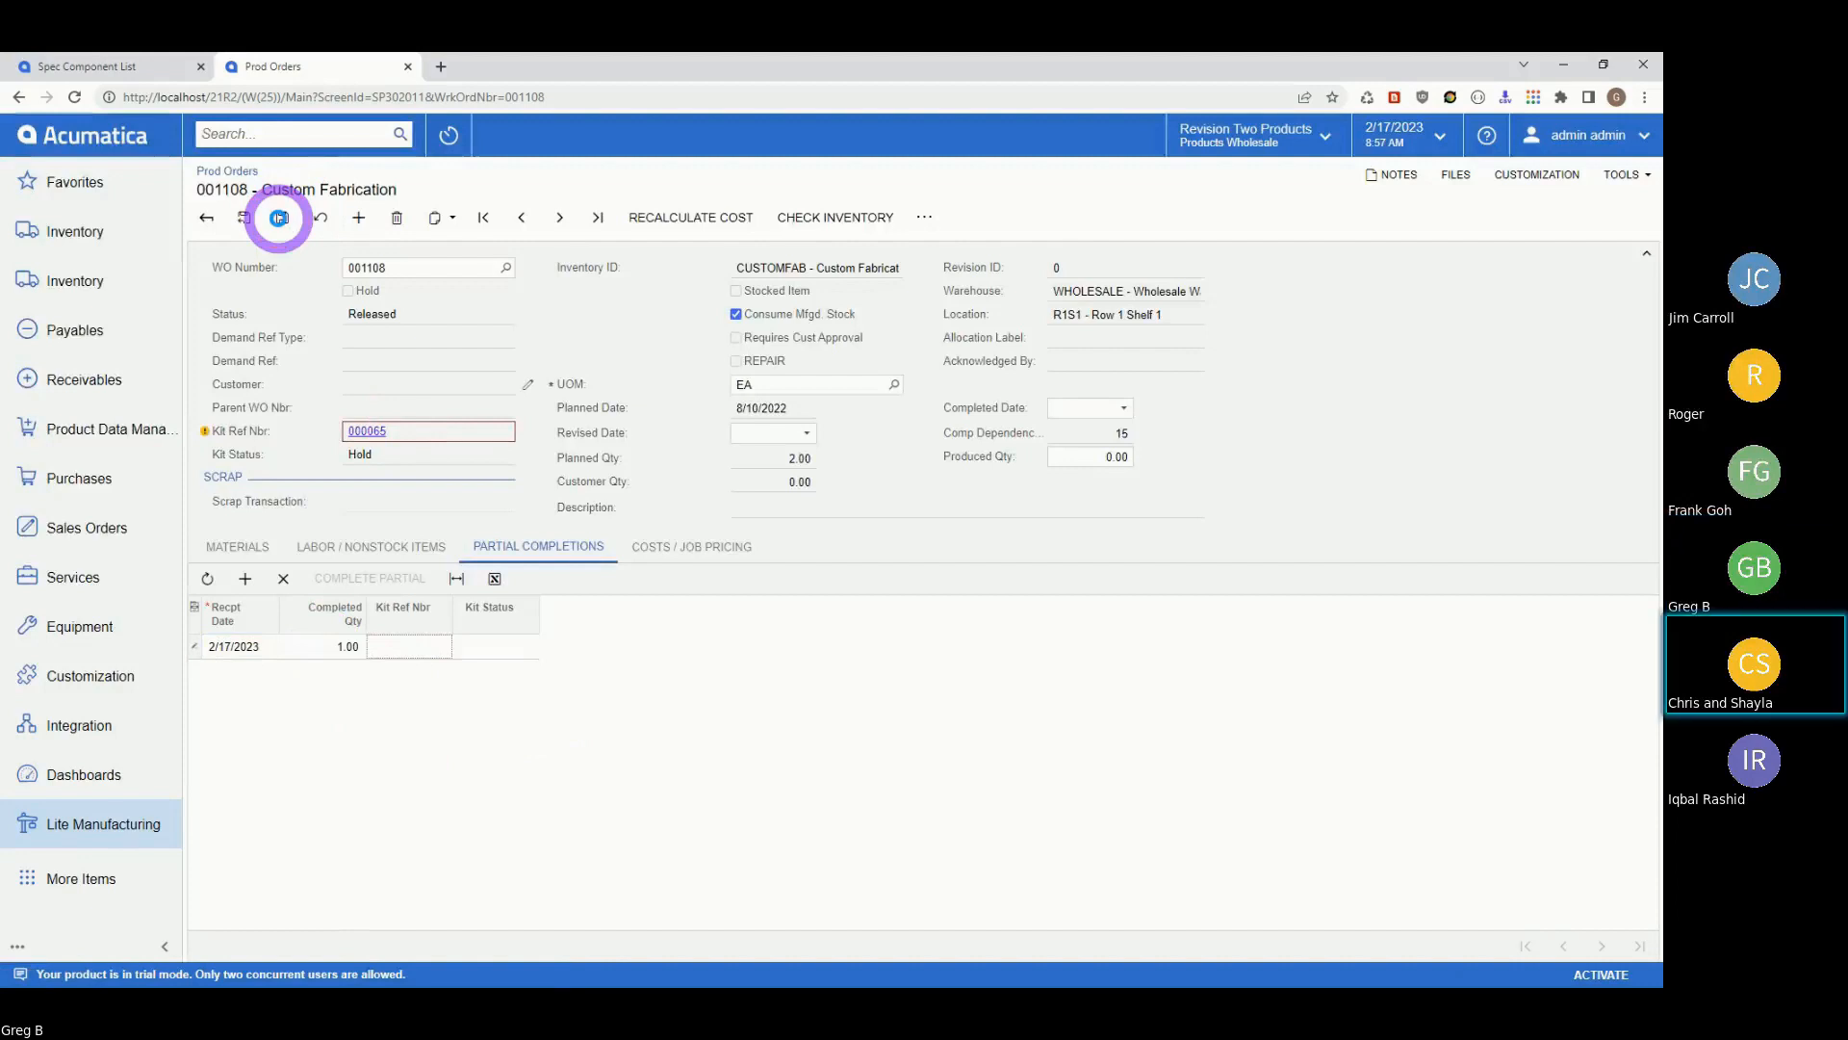
left_click(617, 690)
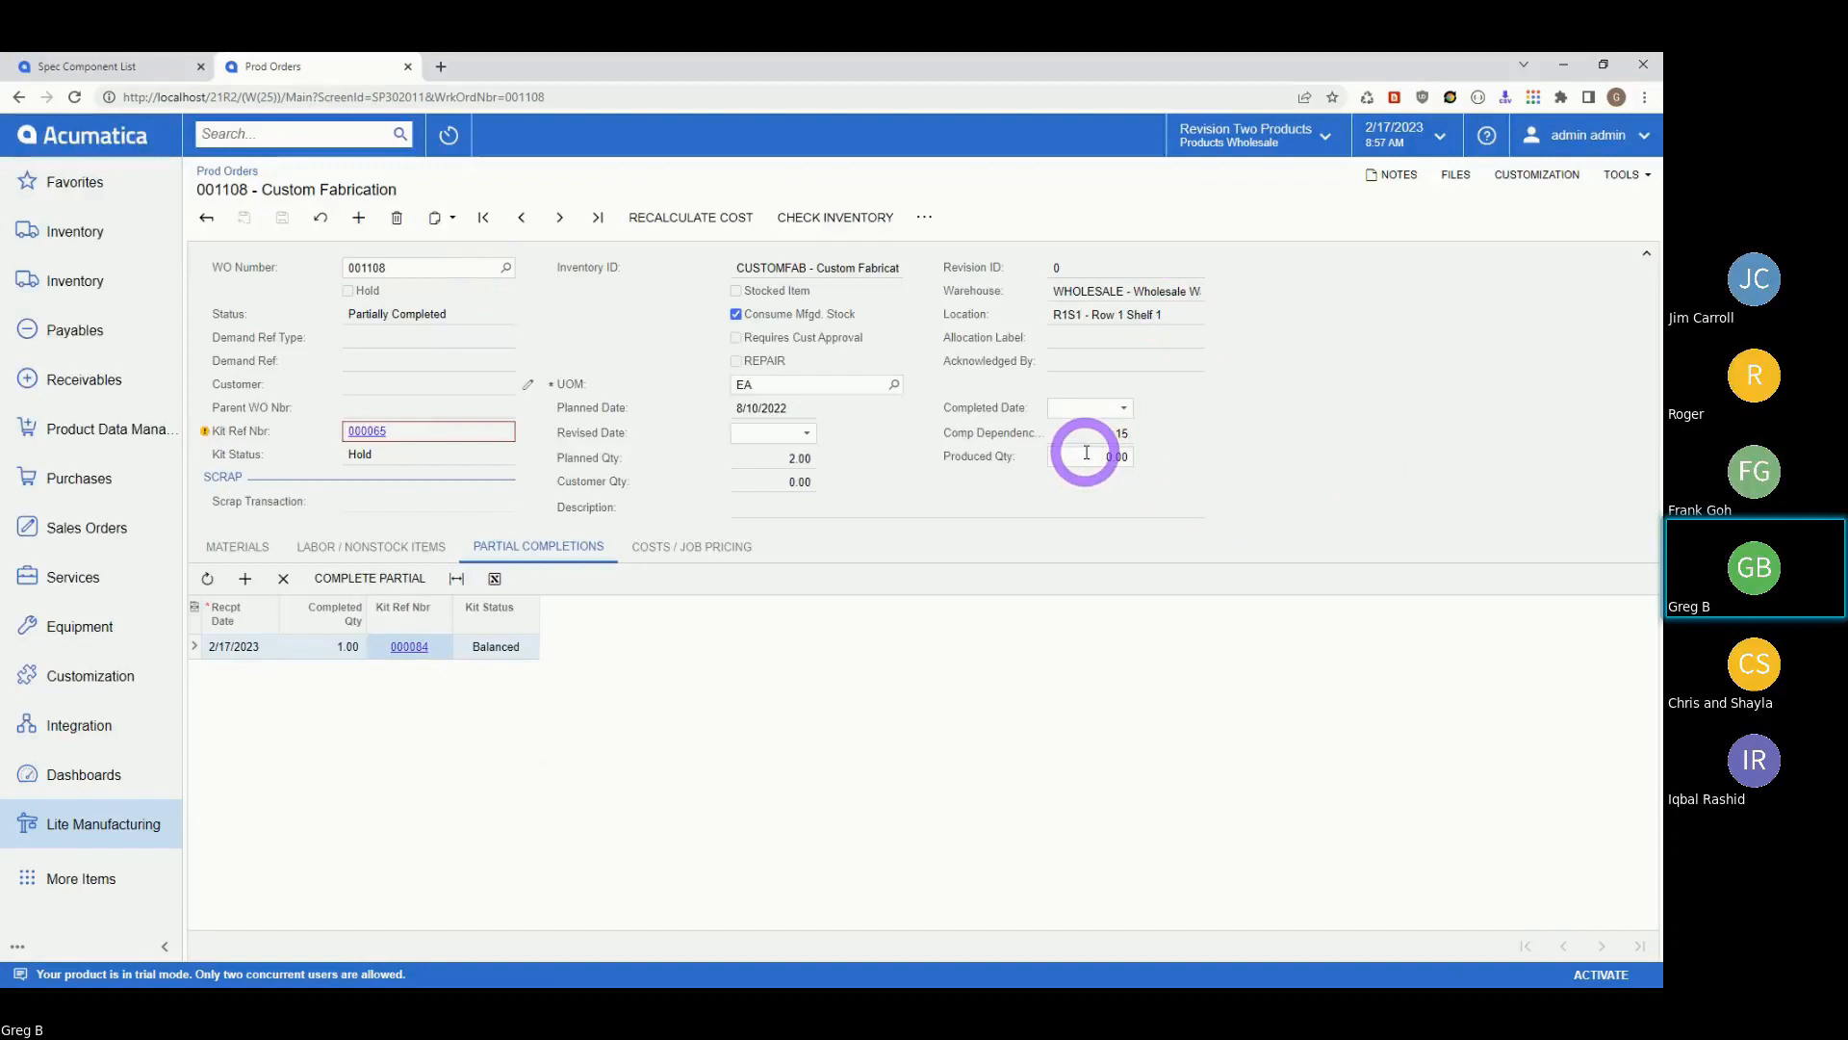
left_click(409, 649)
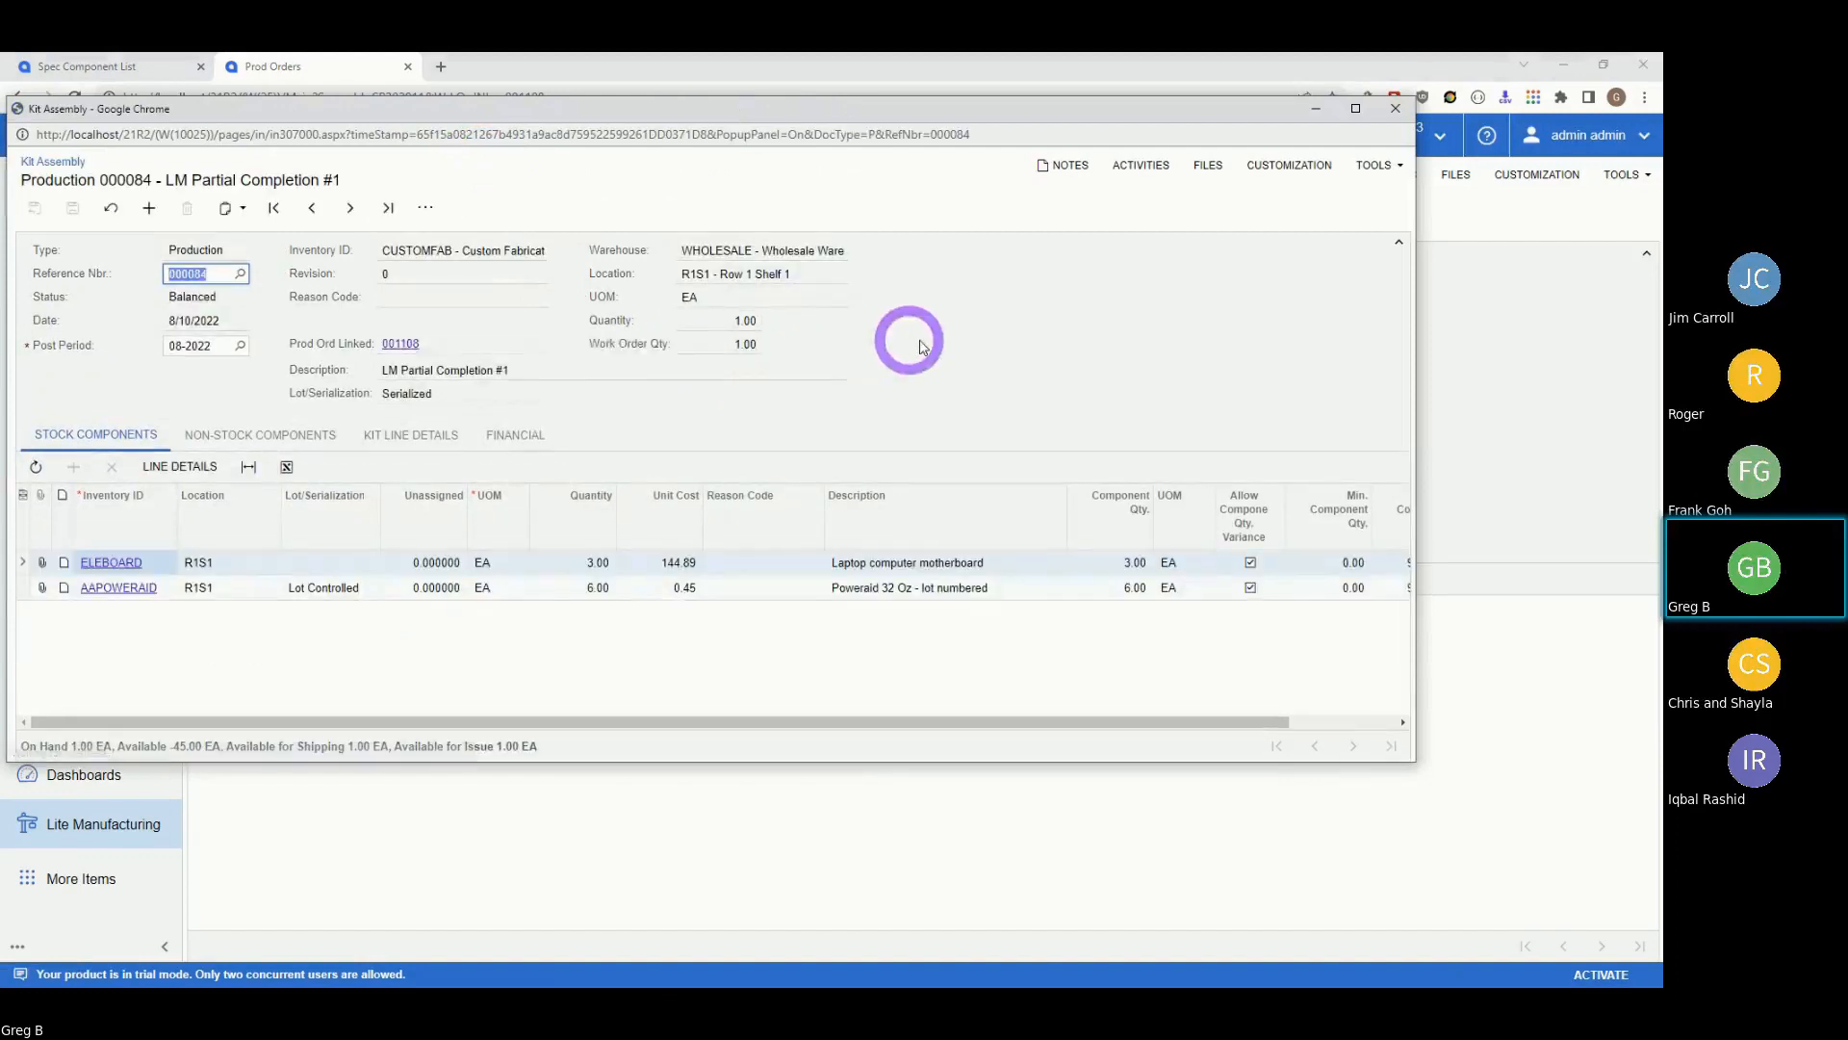
left_click_drag(1032, 112, 1186, 221)
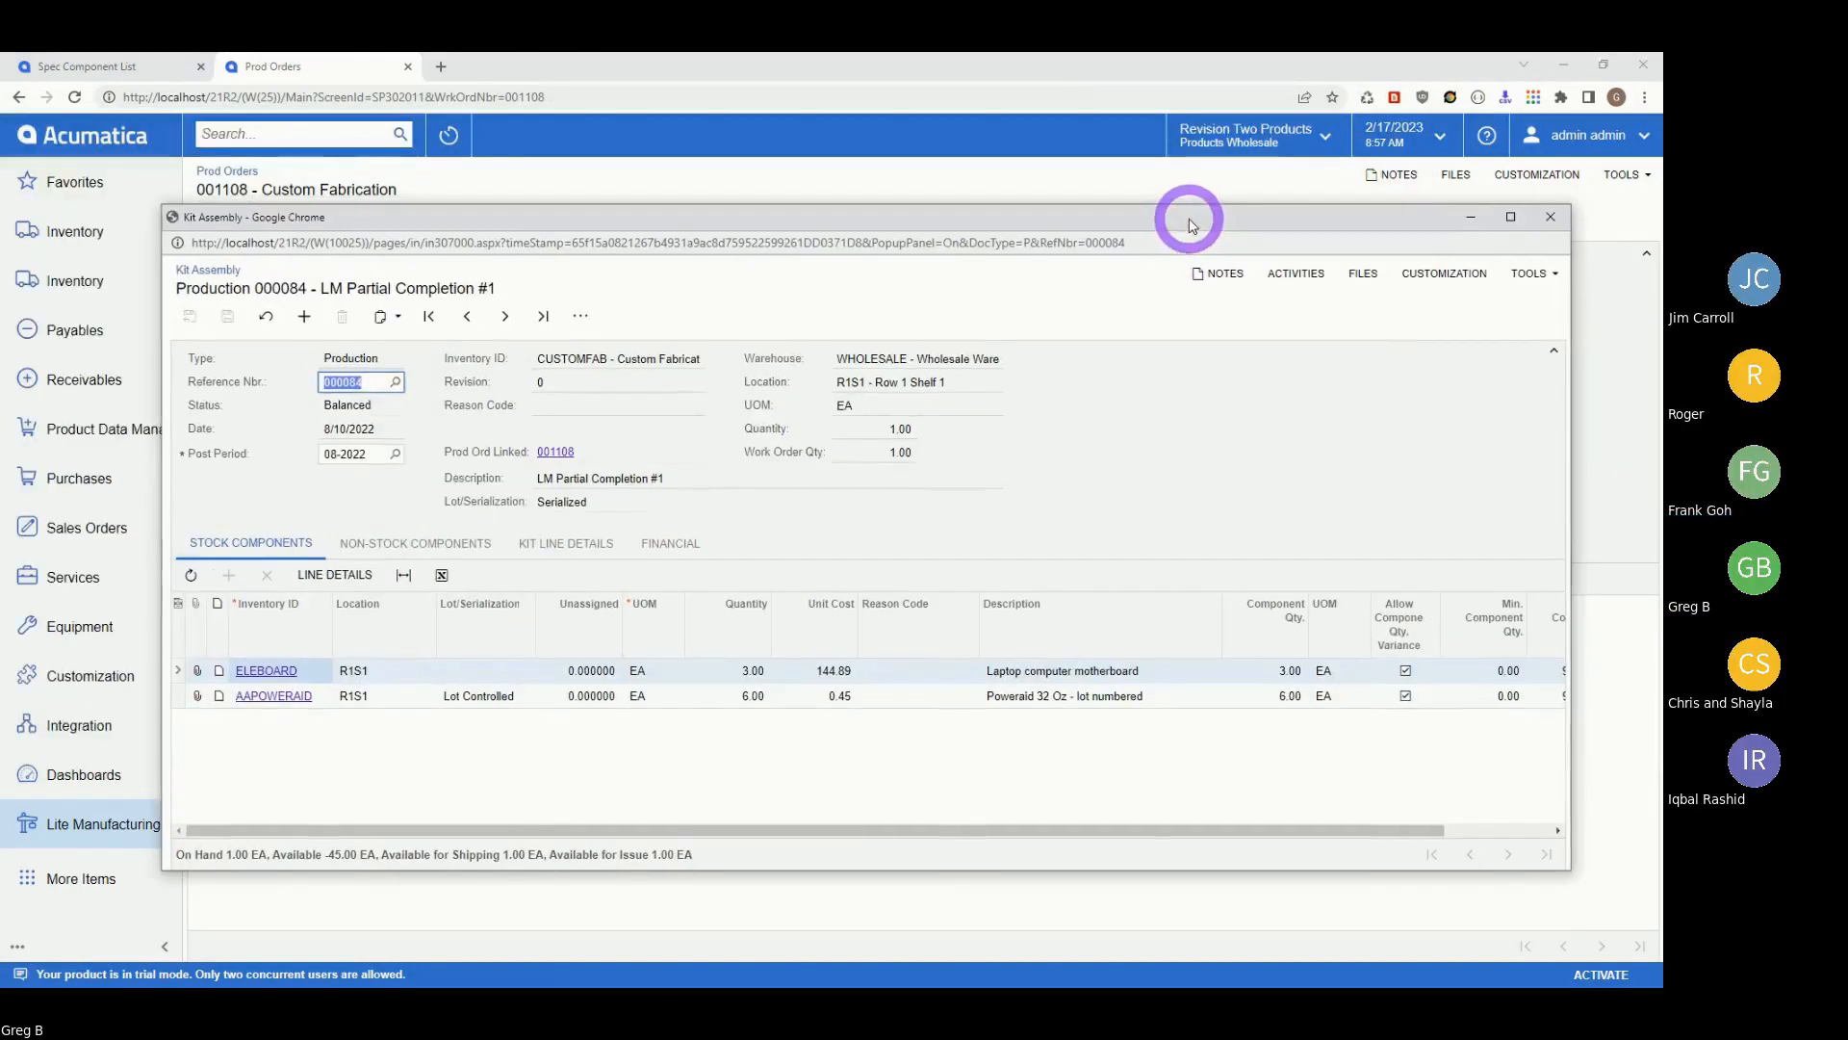
left_click(1552, 219)
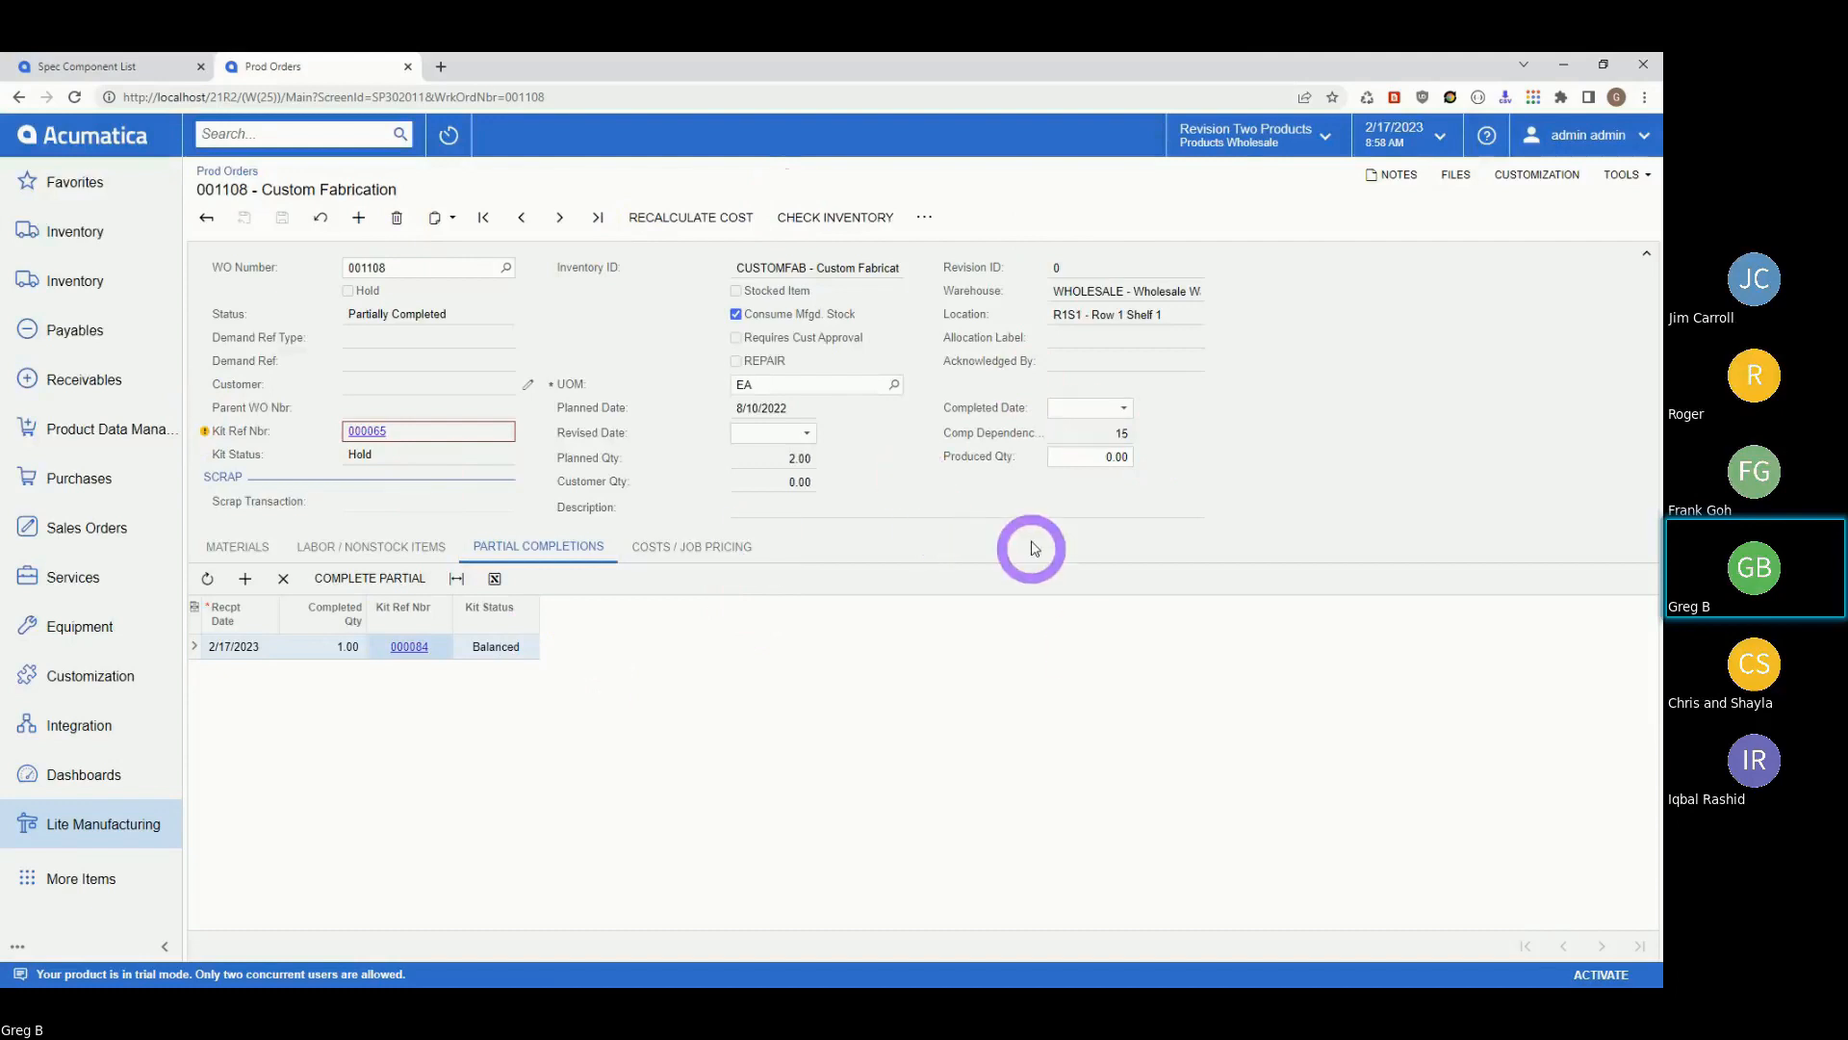
Enter 2 as produced quantity and view order 001108's materials, scrolled to the vendor columns.
left_click(1112, 459)
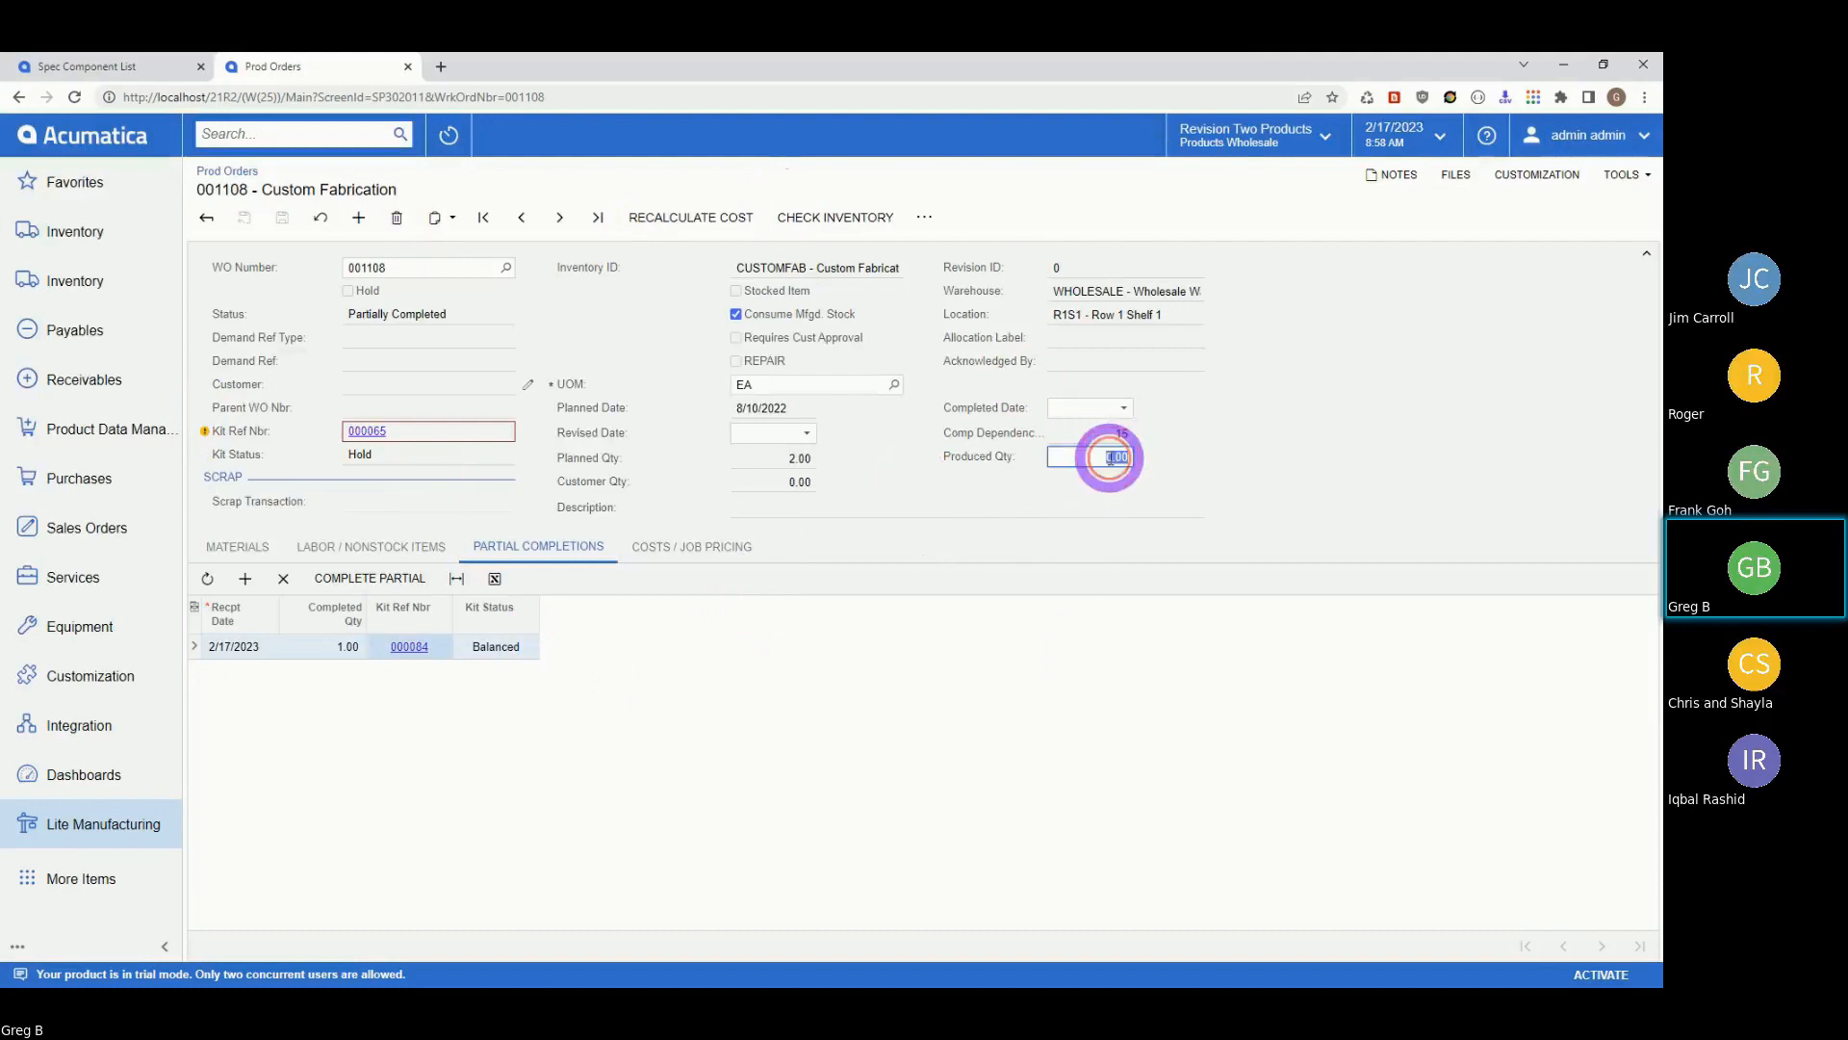
type("2")
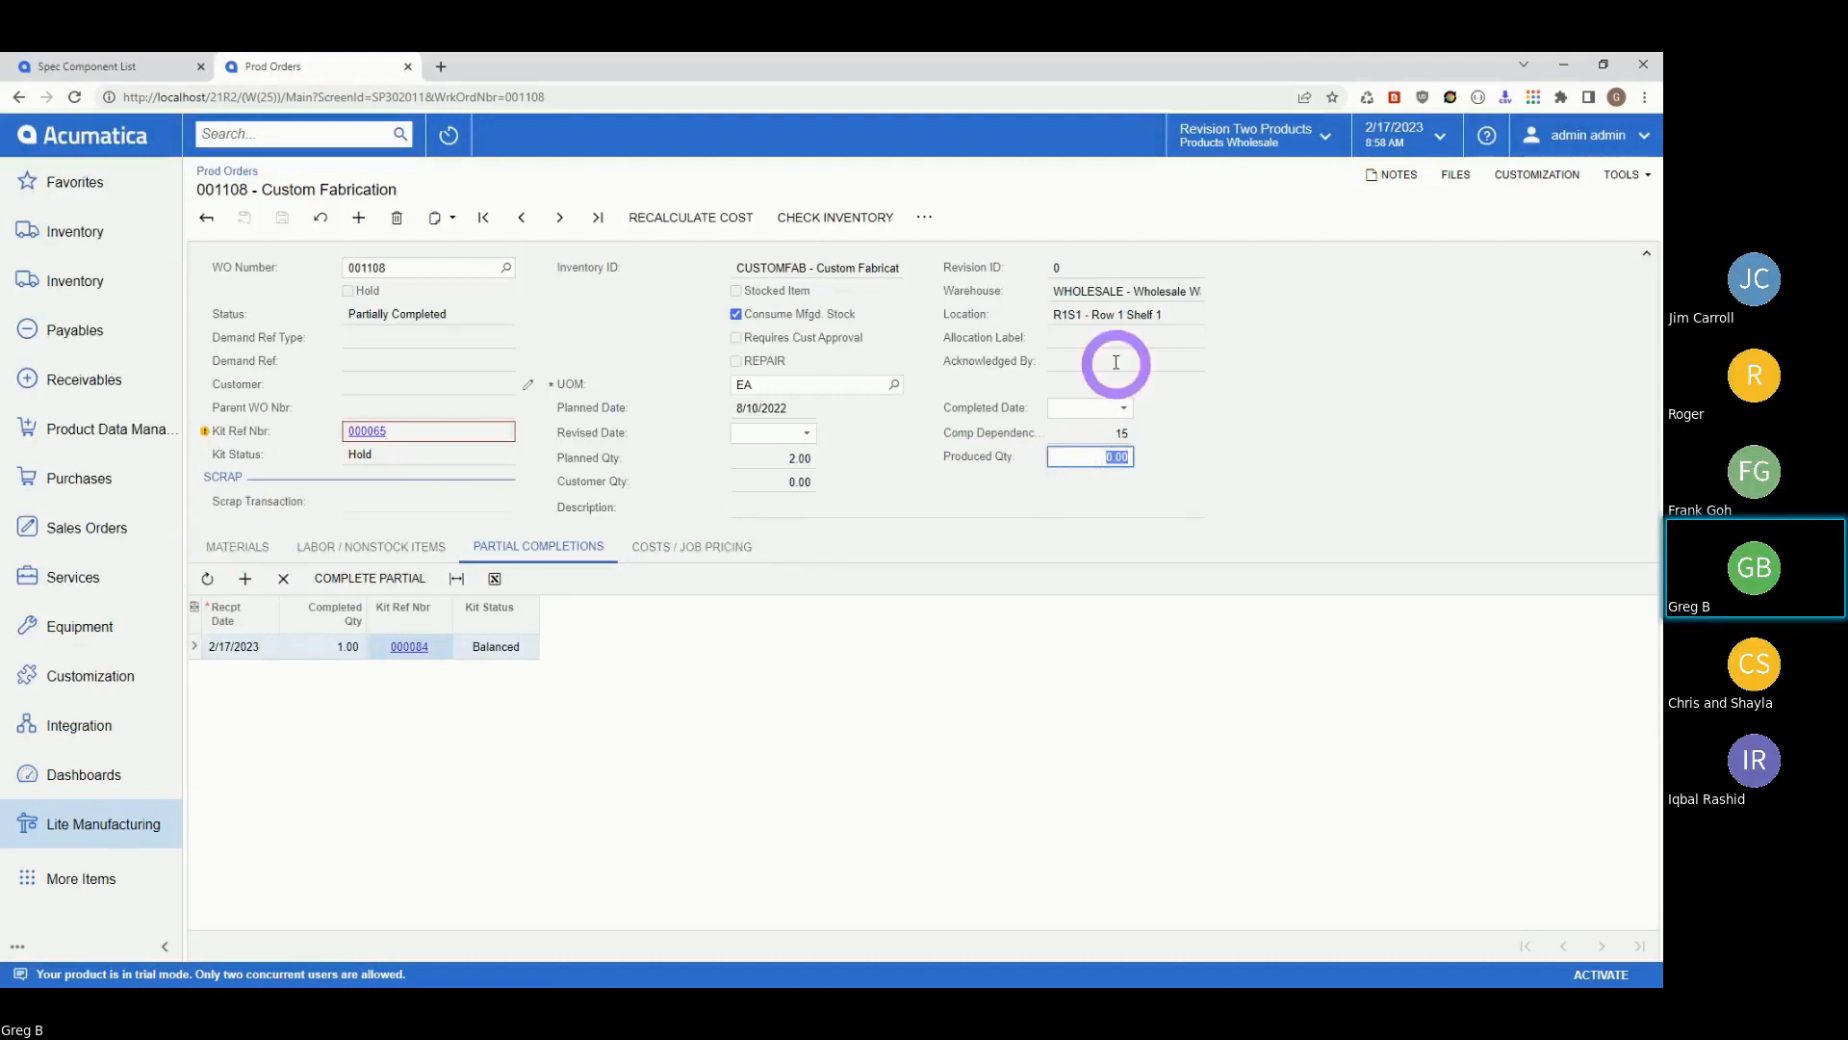
left_click(238, 547)
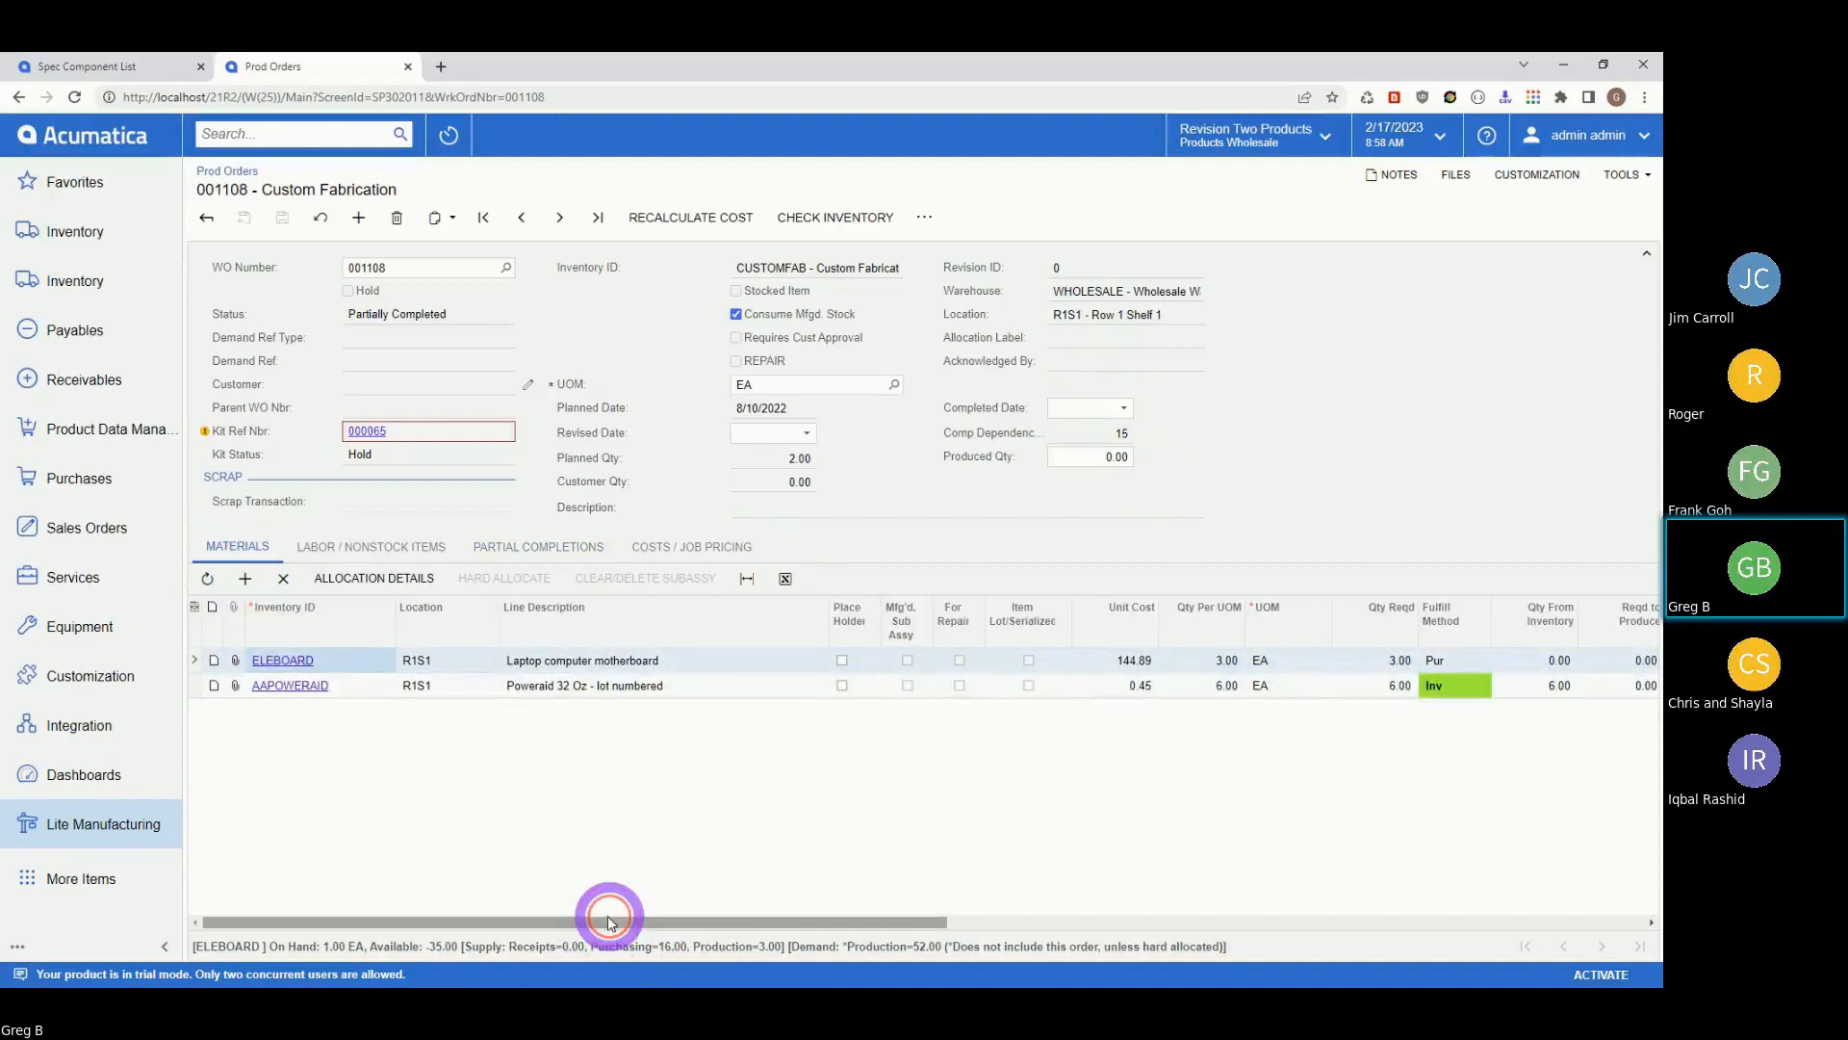
left_click_drag(599, 916, 1541, 924)
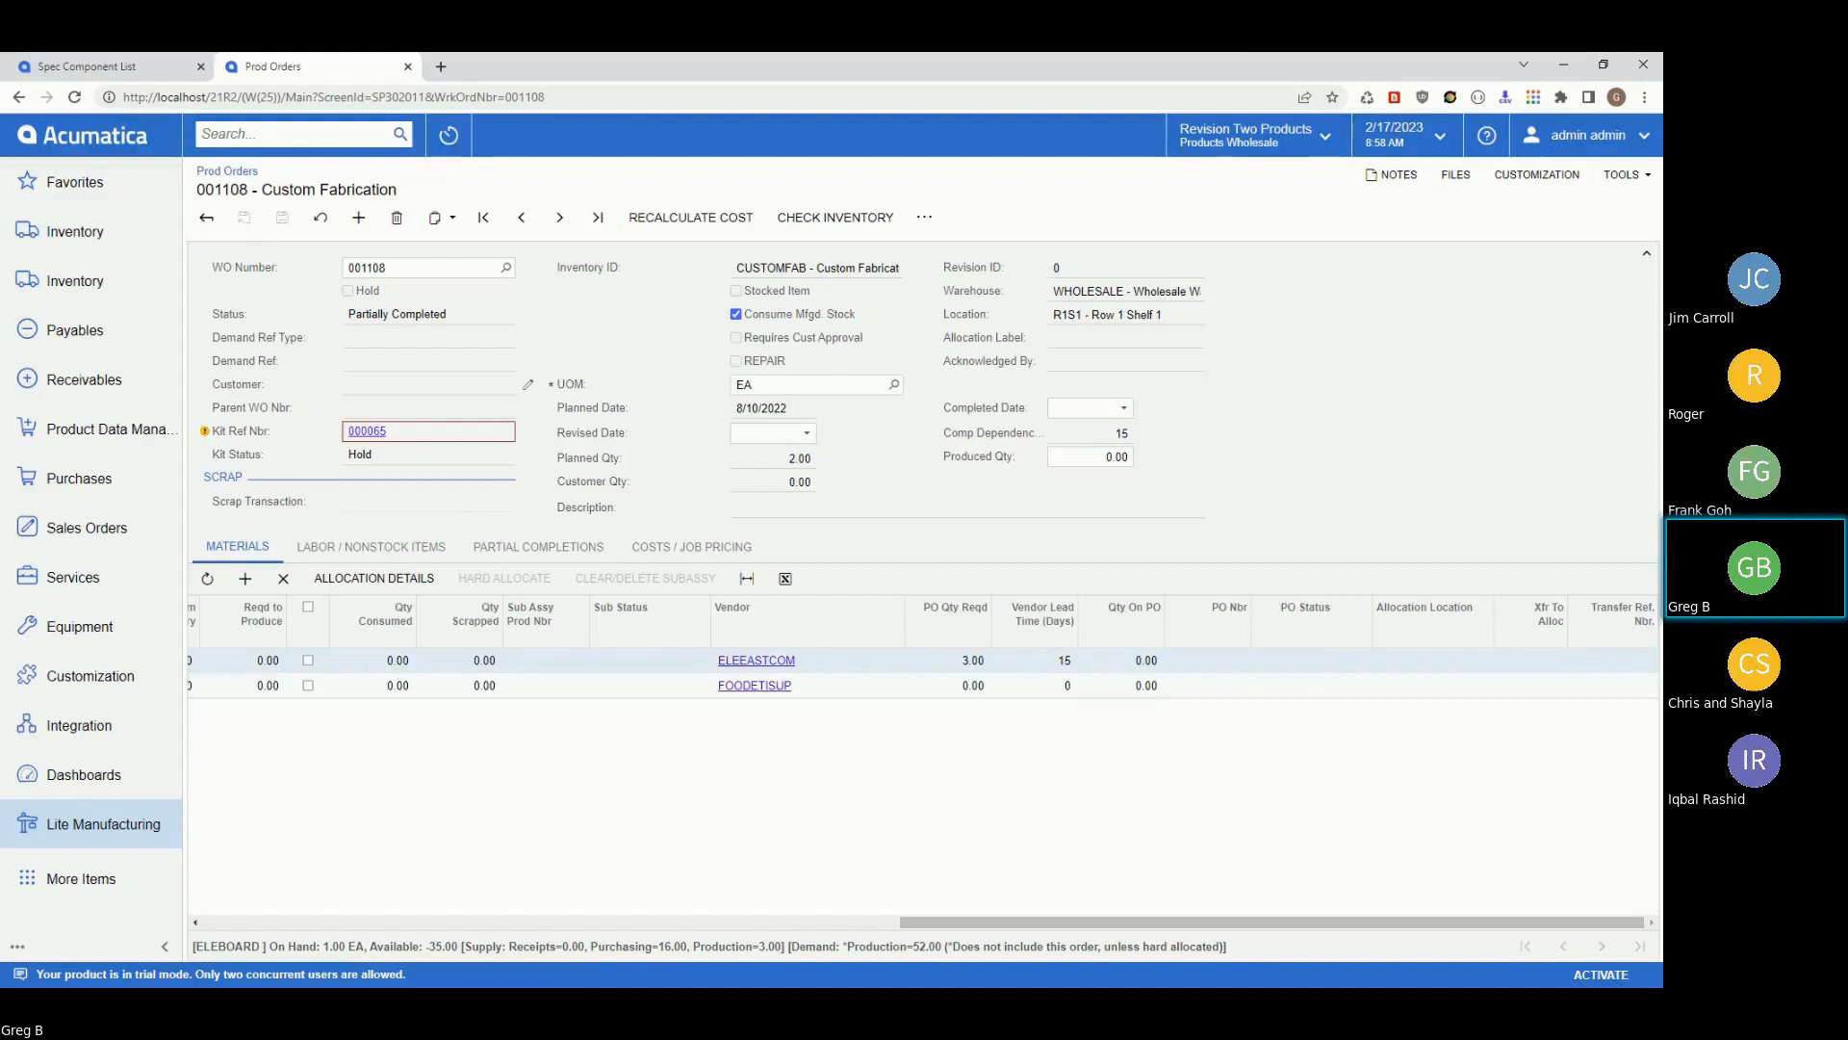
Set the ELEEASTCOM motherboard line's allocation location to MFGALLOC.
left_click(1481, 657)
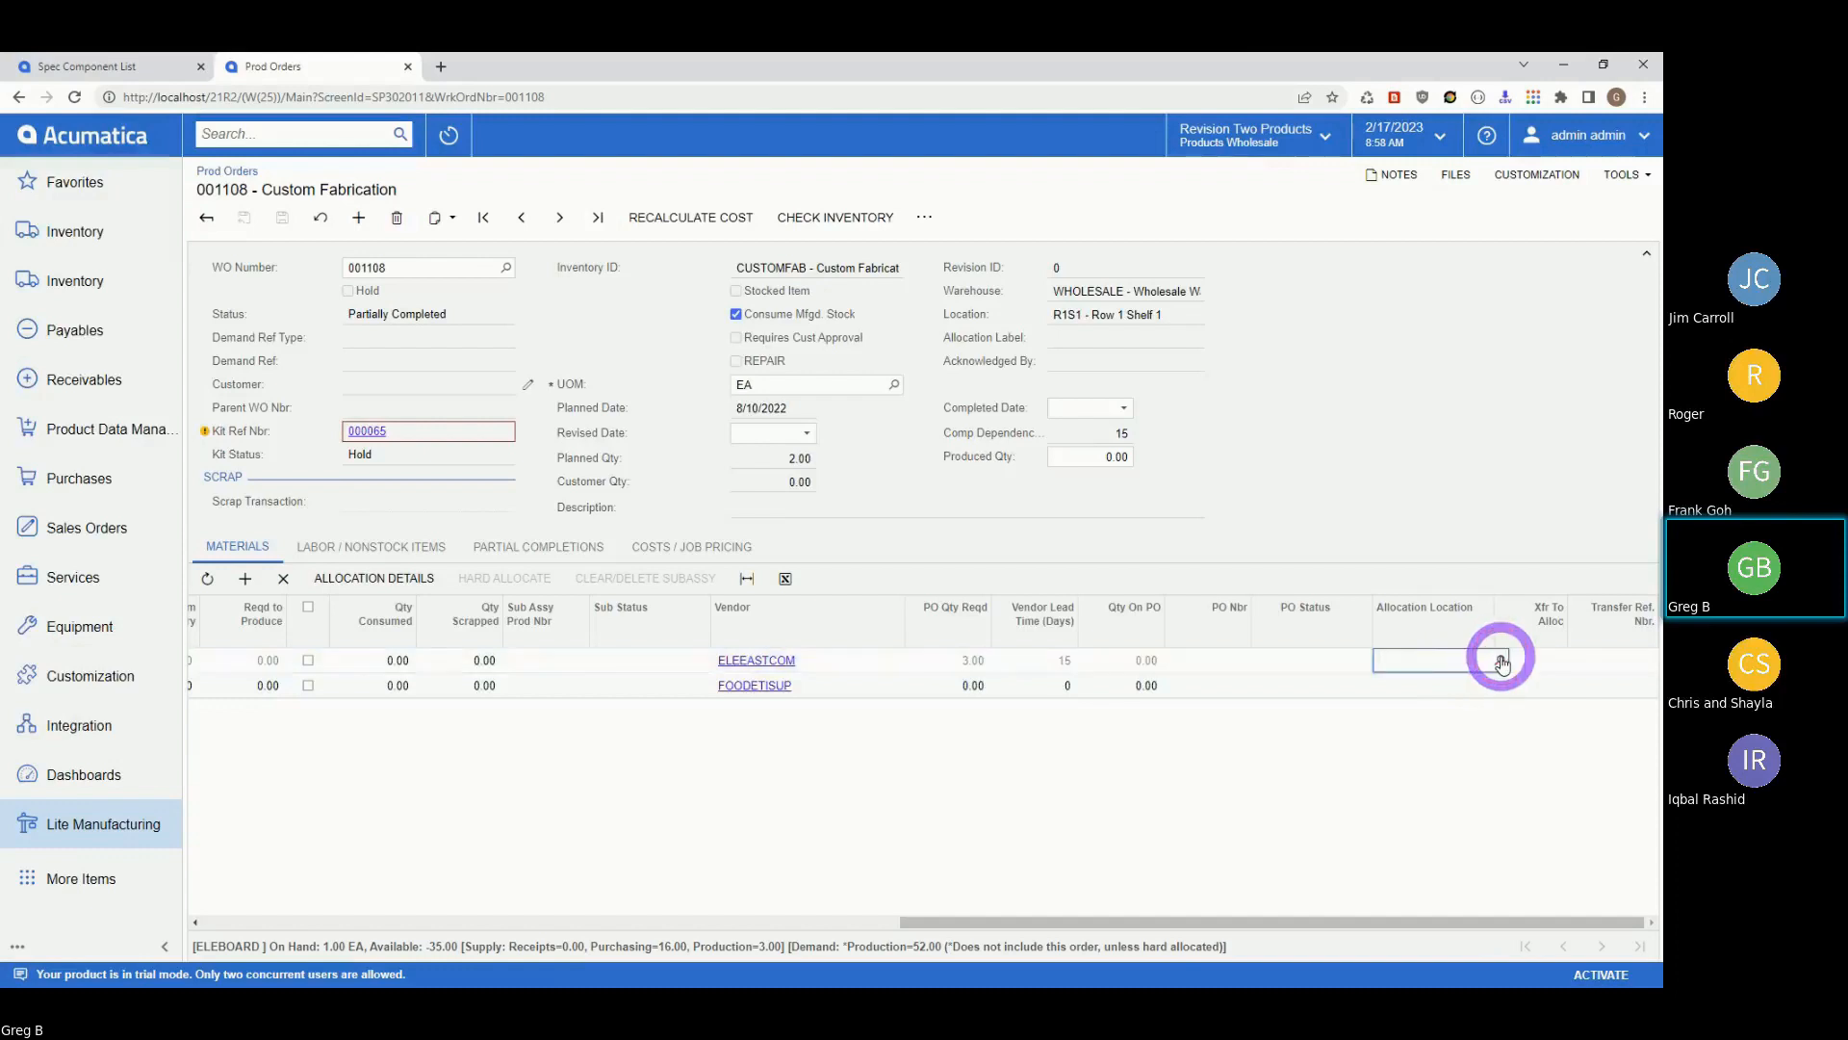
left_click(1498, 658)
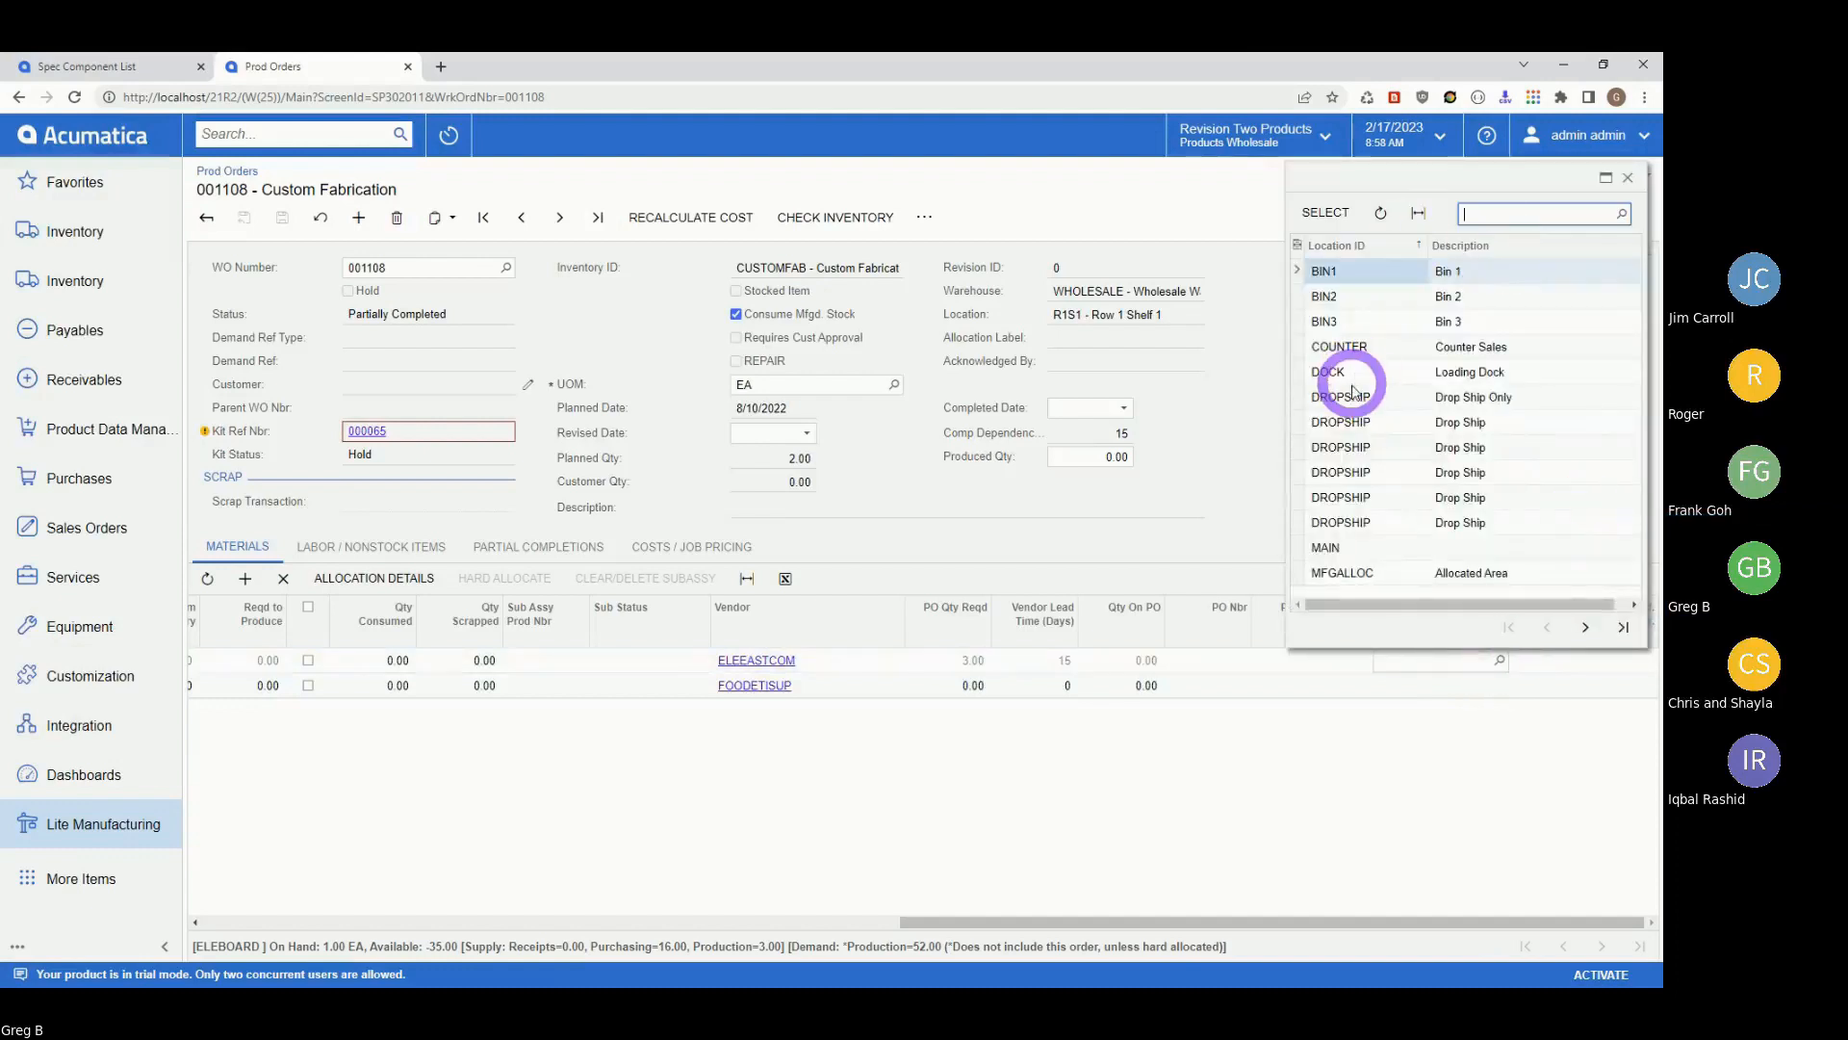
left_click(1360, 578)
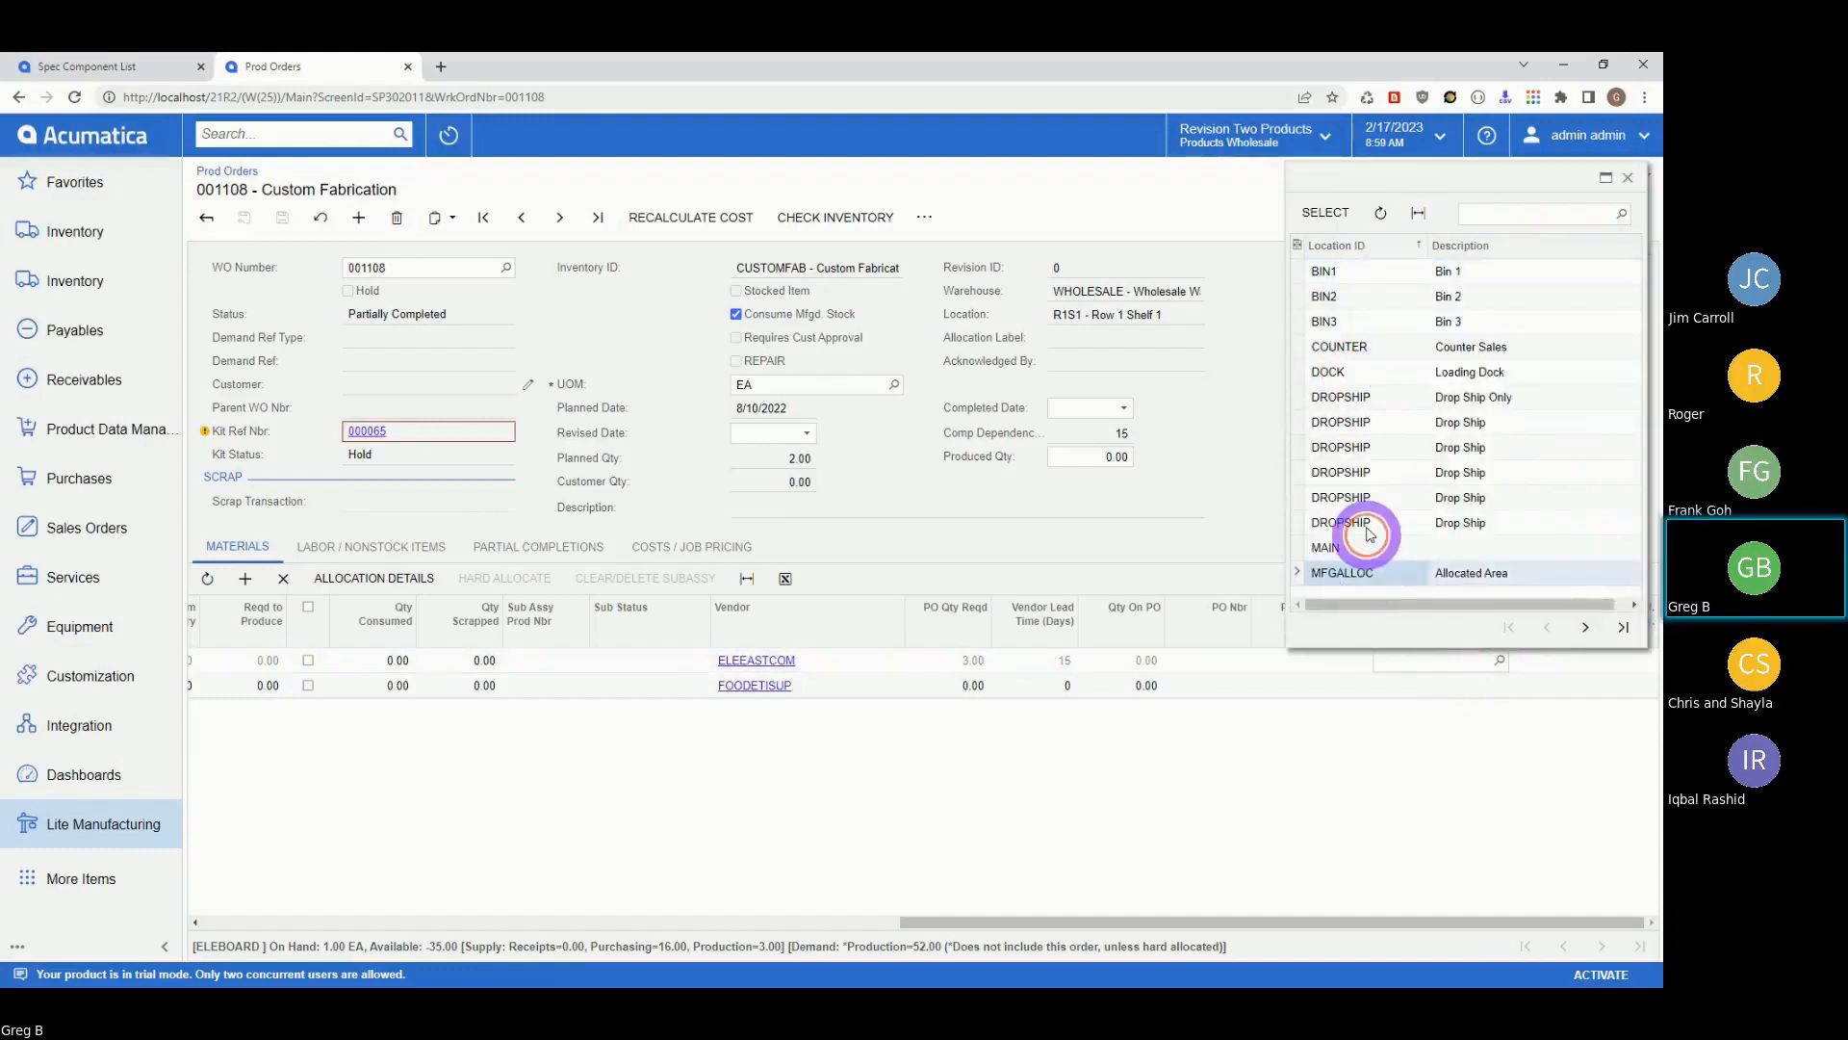
left_click(1326, 212)
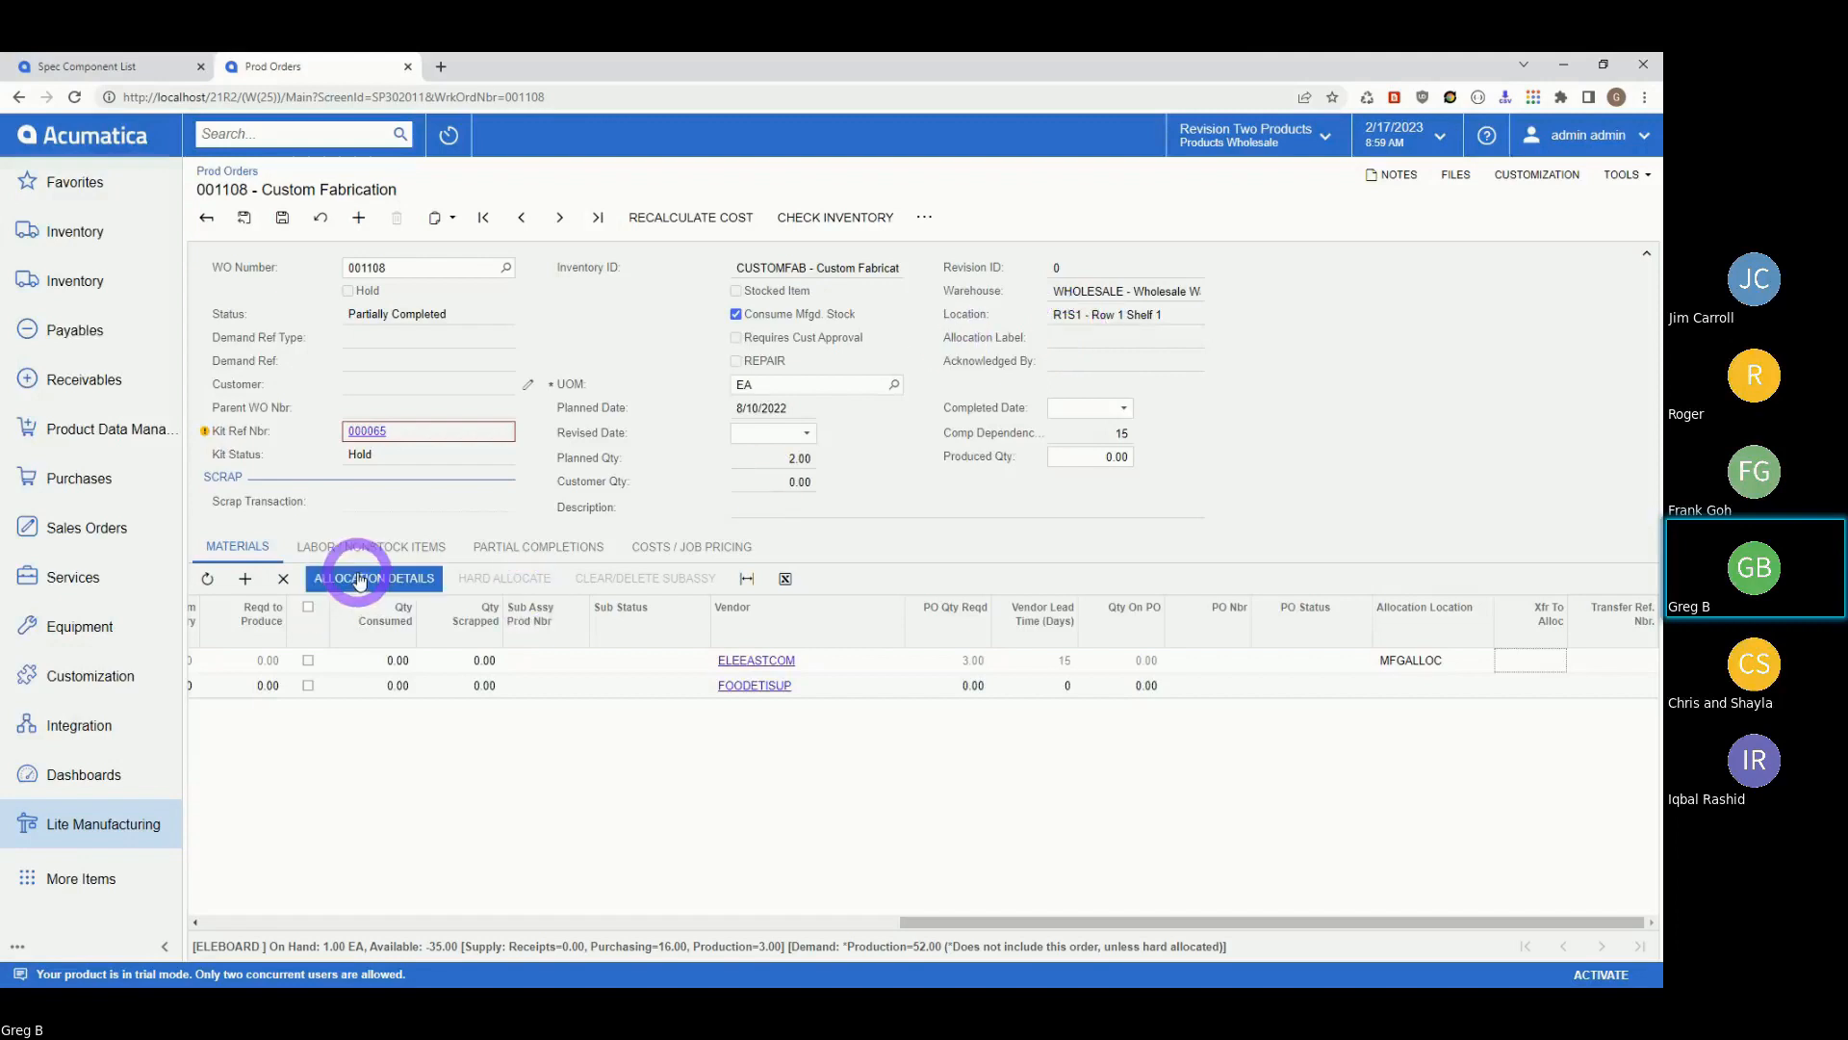
Save order 001108 with the MFGALLOC allocation location.
left_click(1305, 685)
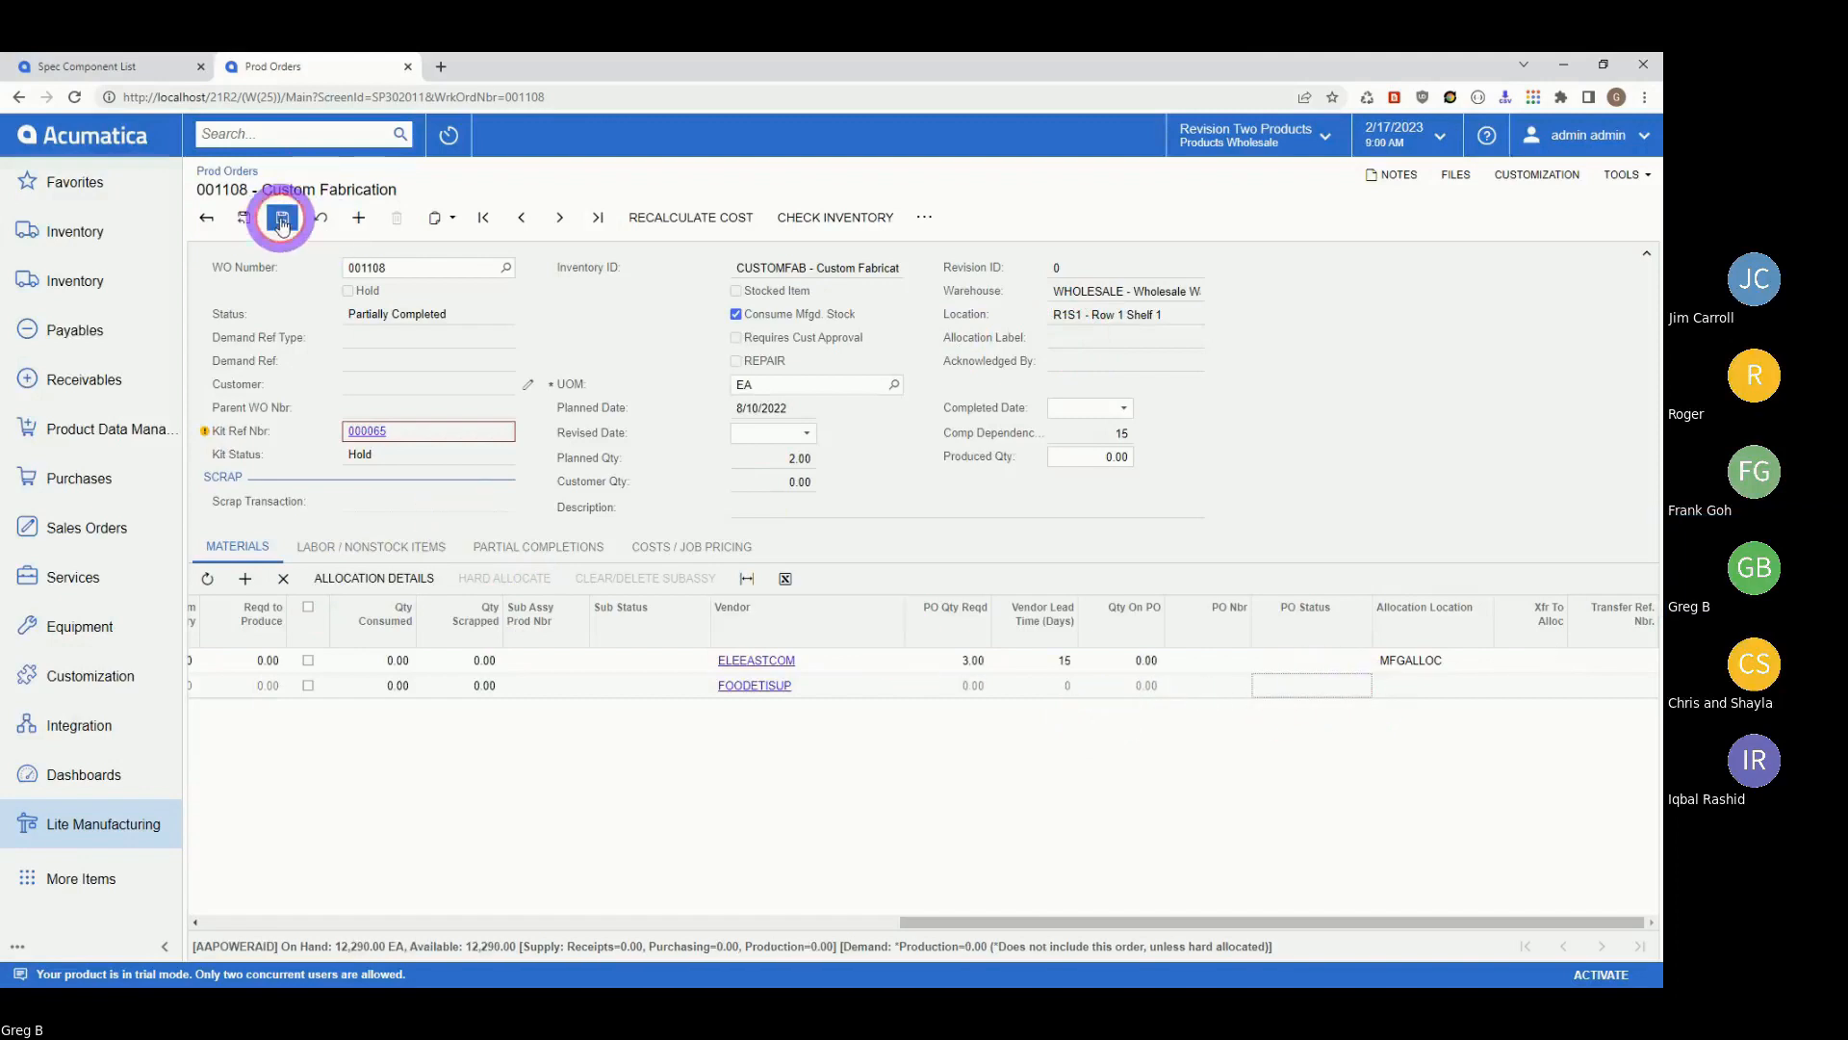
left_click(1255, 675)
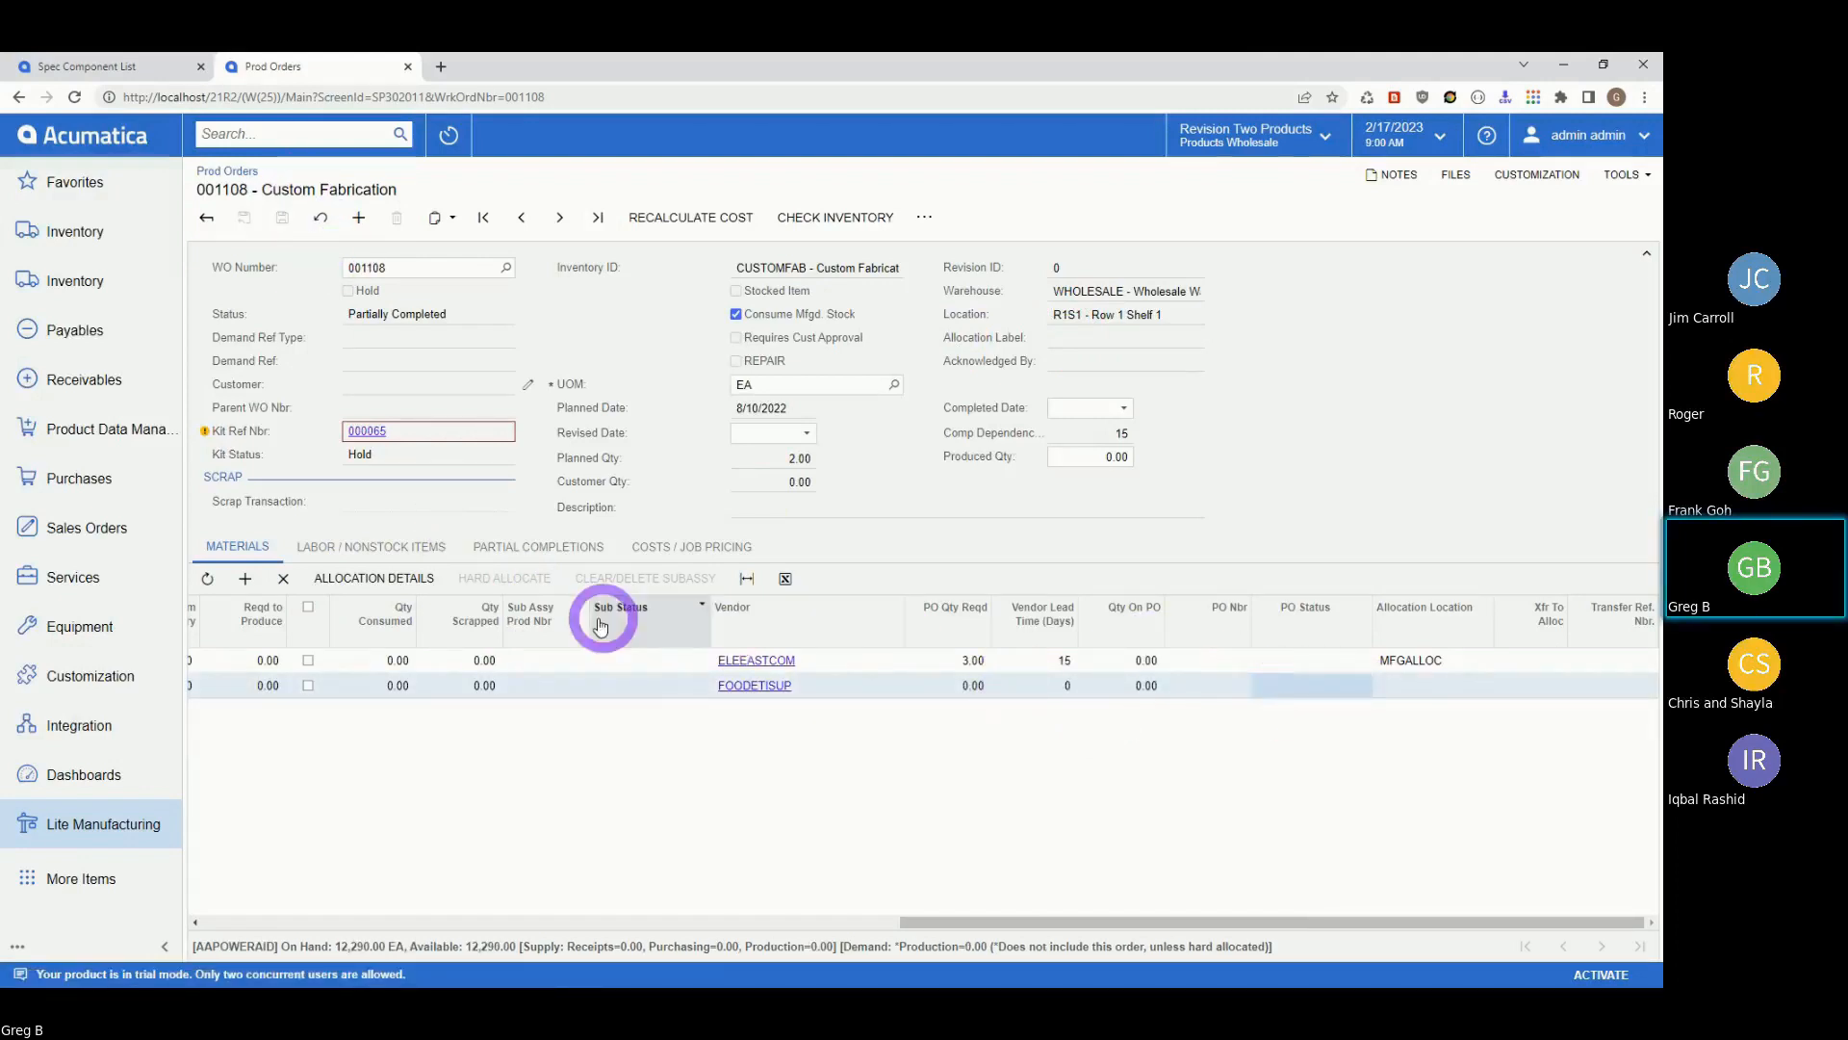
left_click(1261, 661)
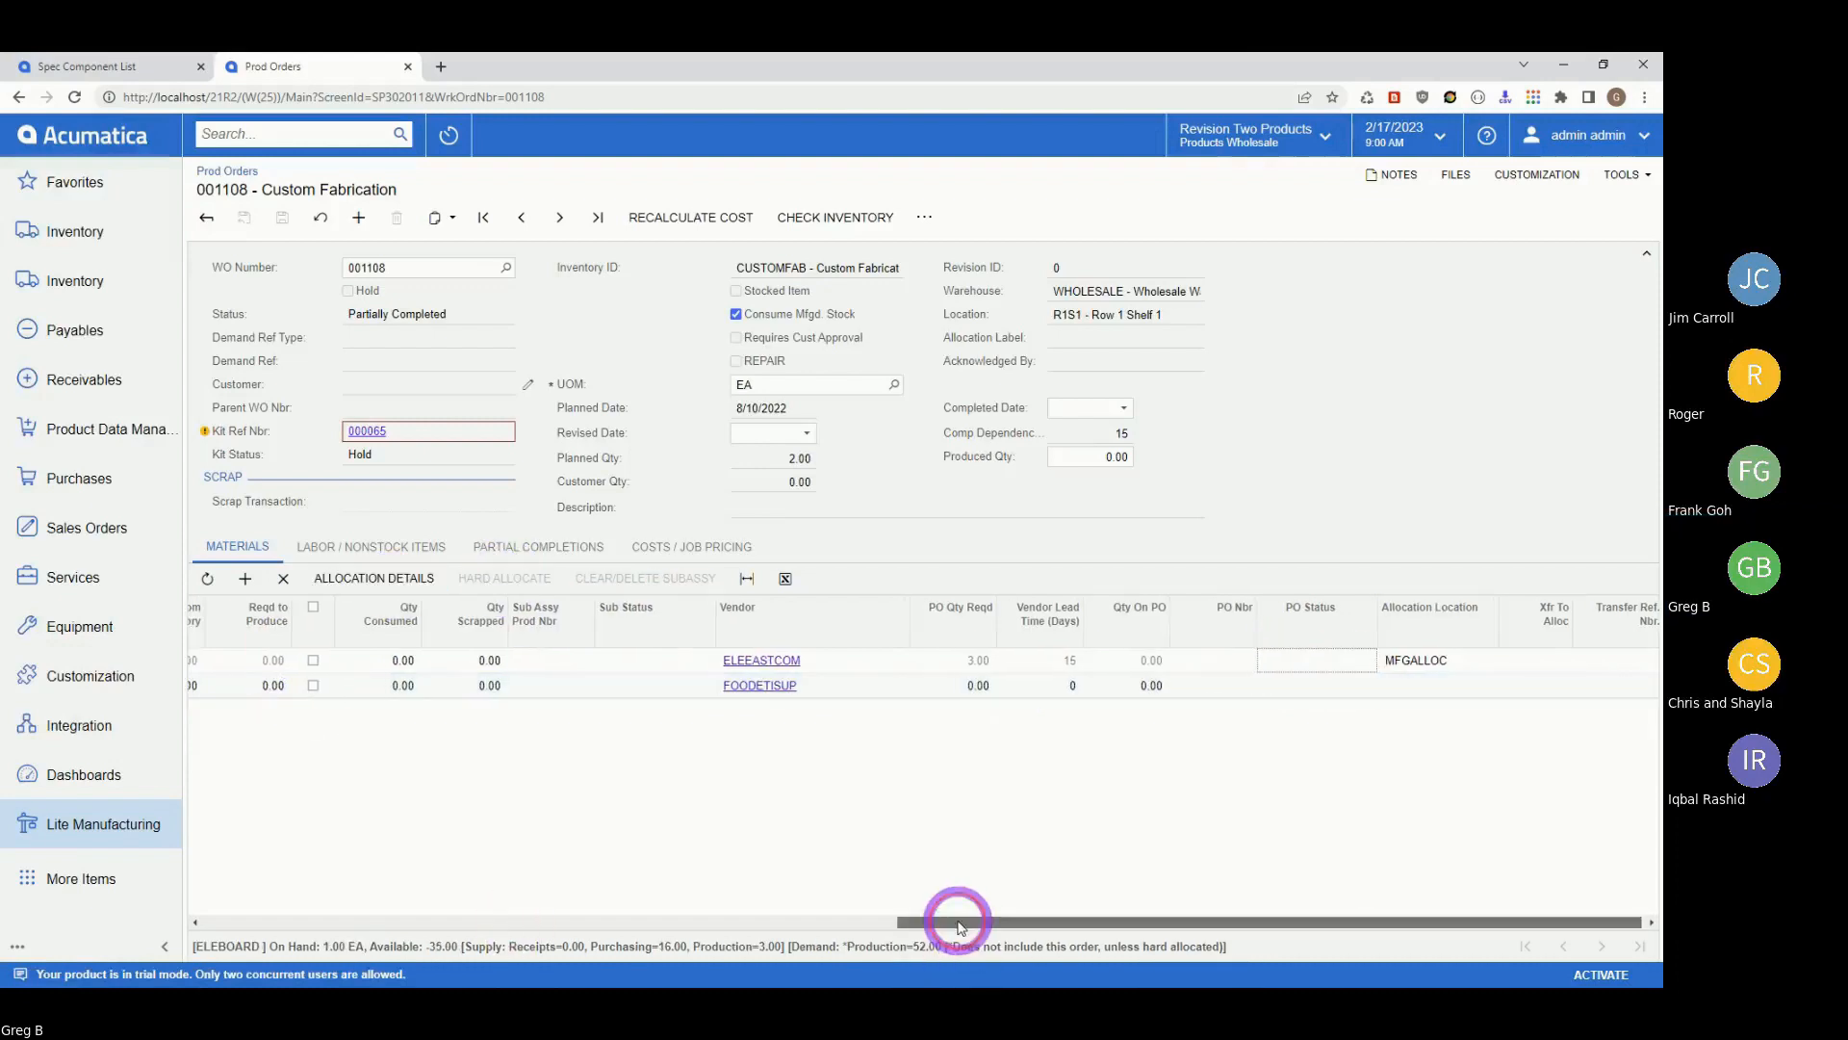
Scroll the Materials grid across to review the ELEBOARD and AAPOWERAID lines.
left_click_drag(957, 921, 169, 922)
left_click(698, 658)
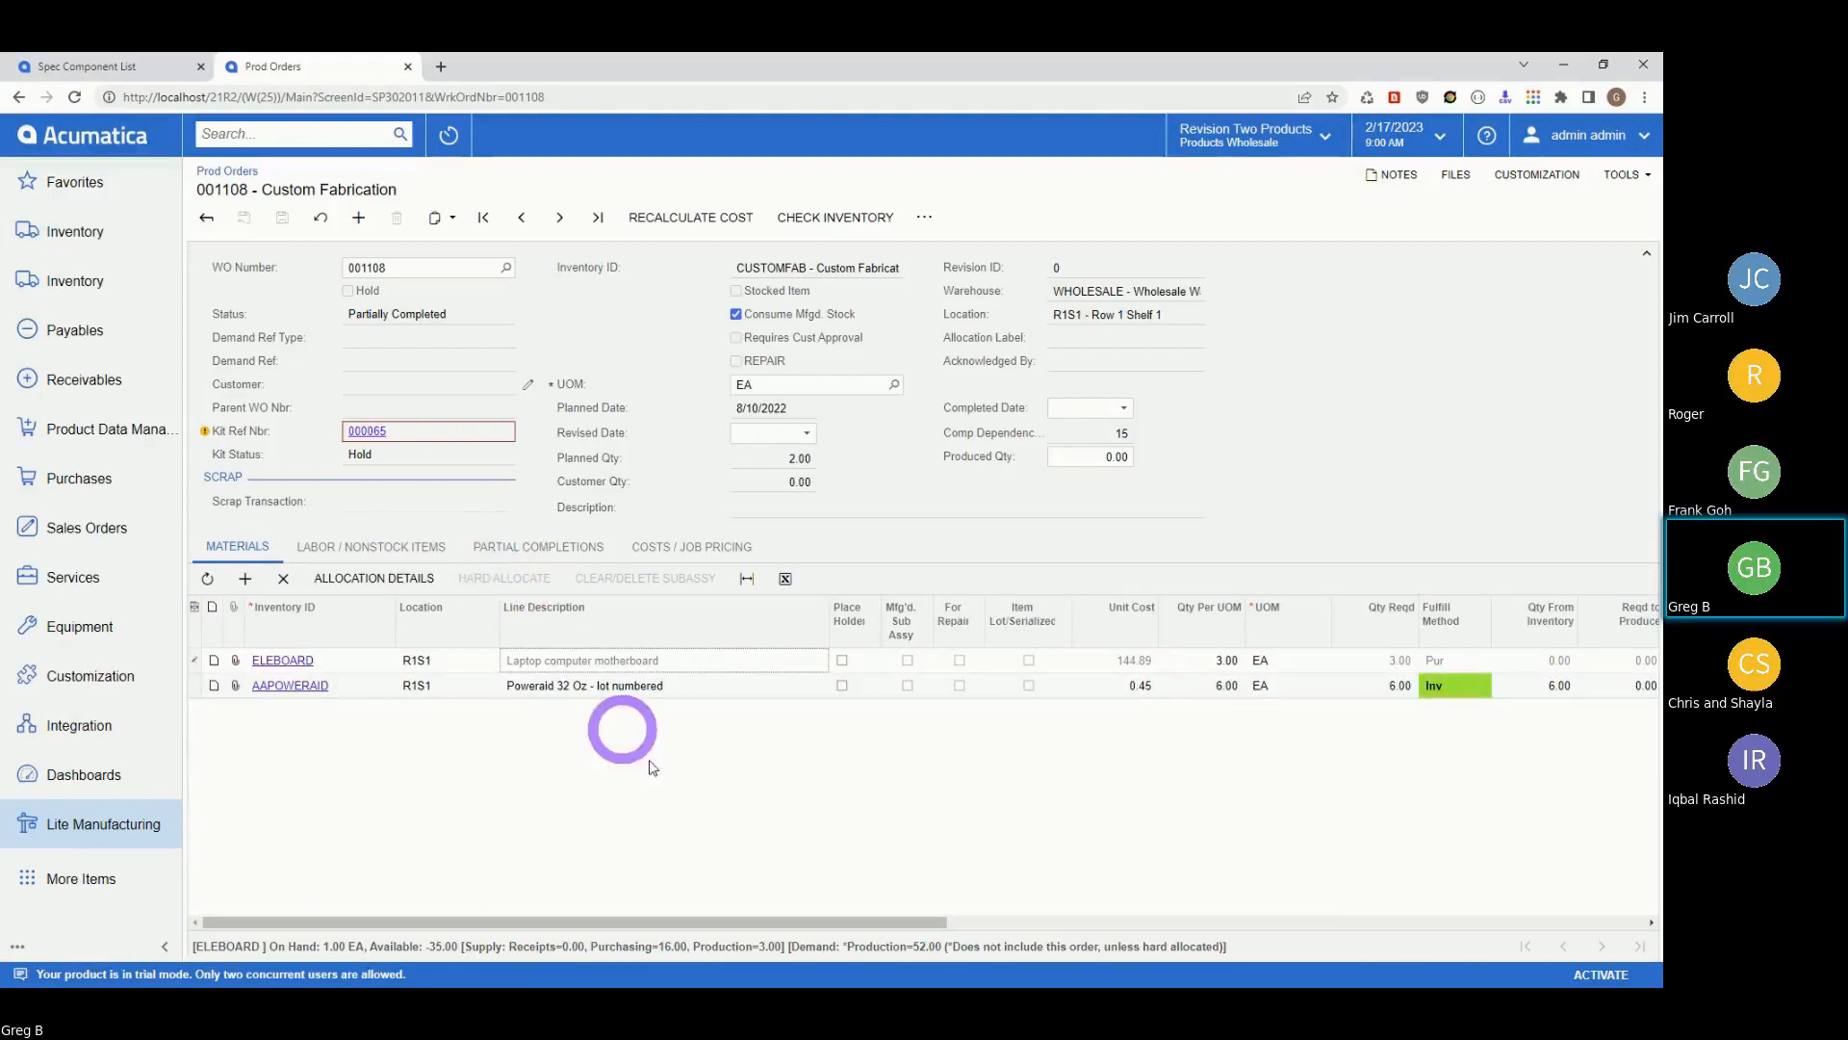
left_click_drag(698, 926, 1506, 957)
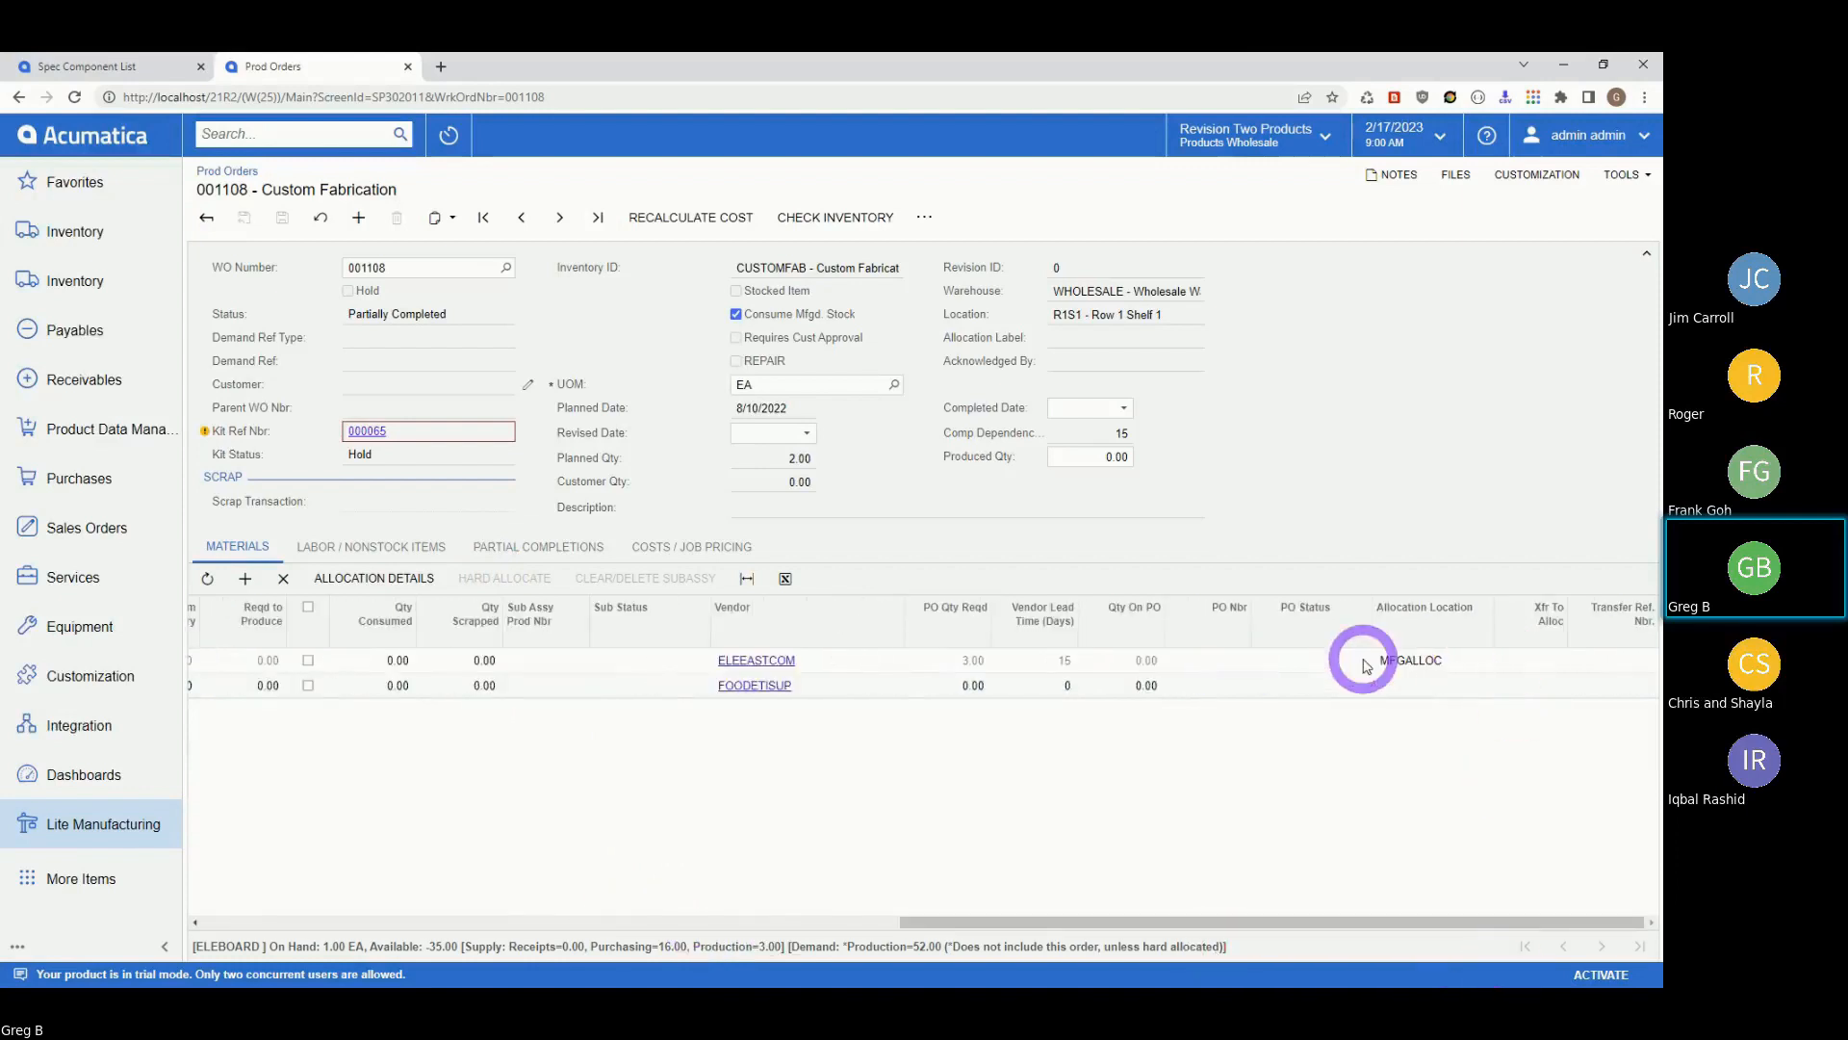
left_click(258, 922)
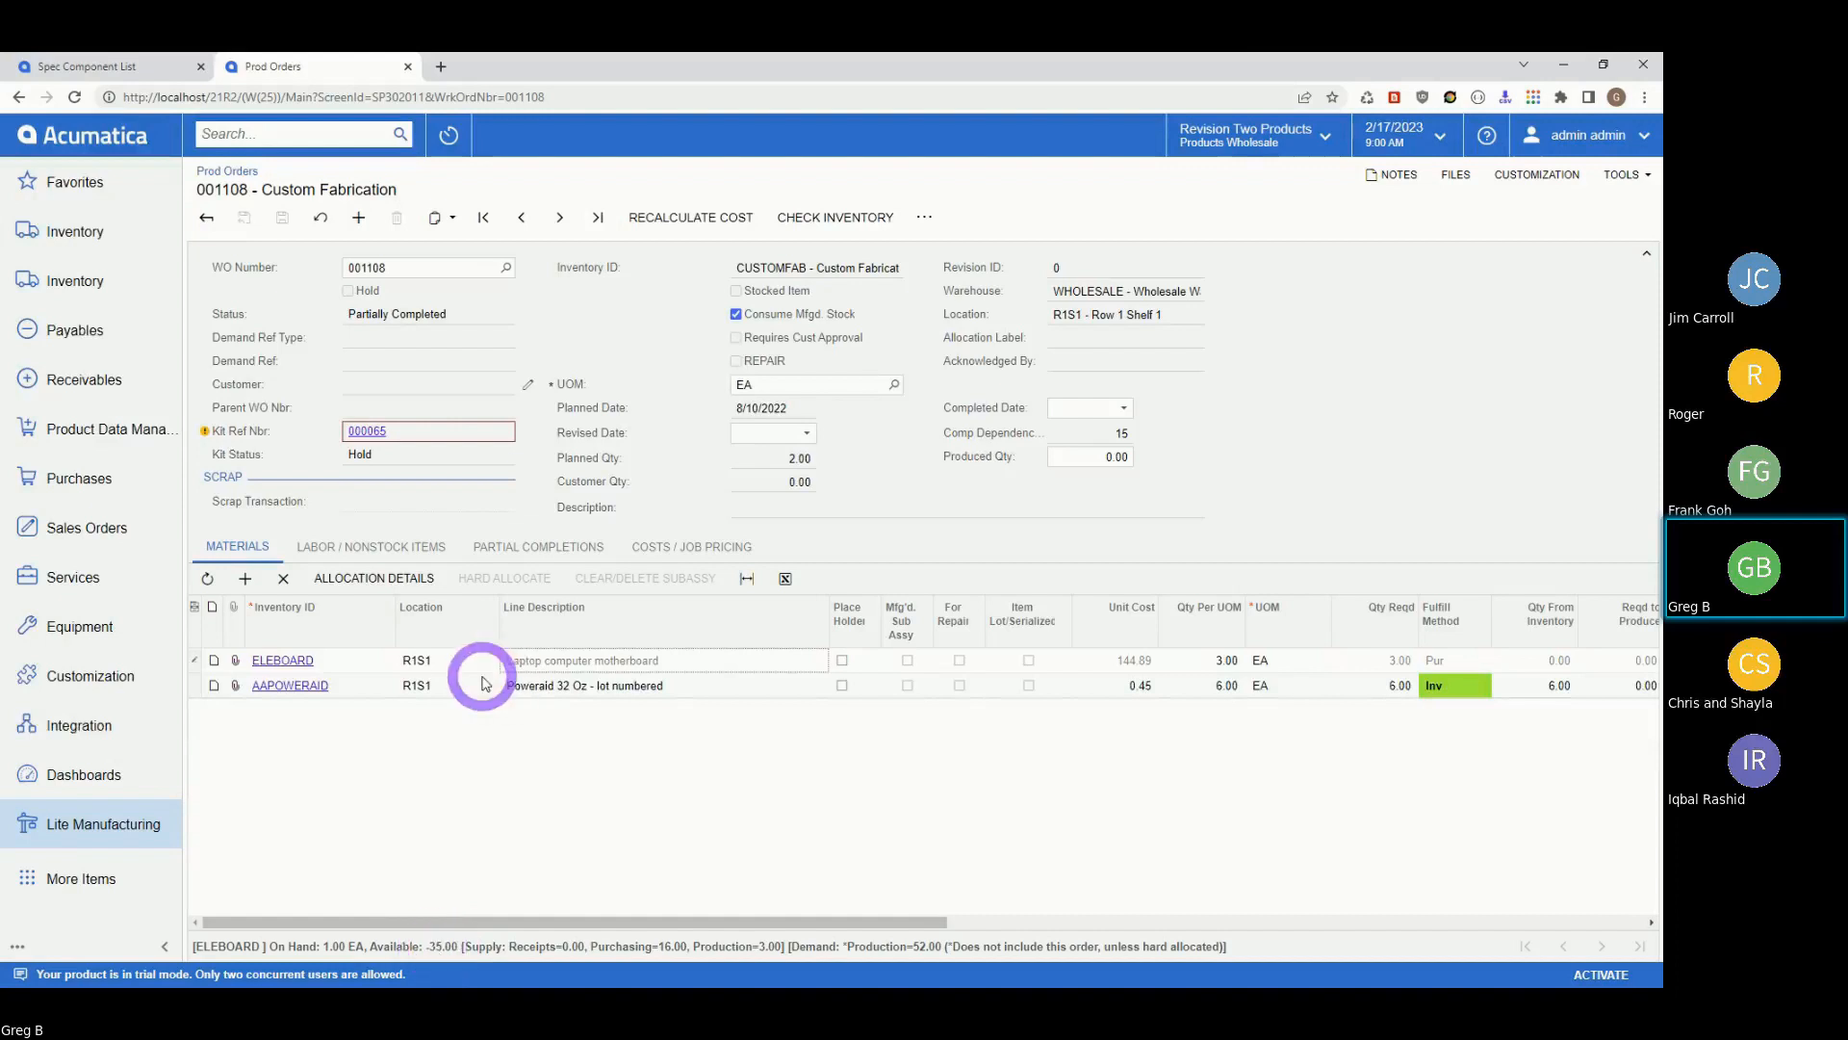
left_click_drag(813, 924, 1493, 949)
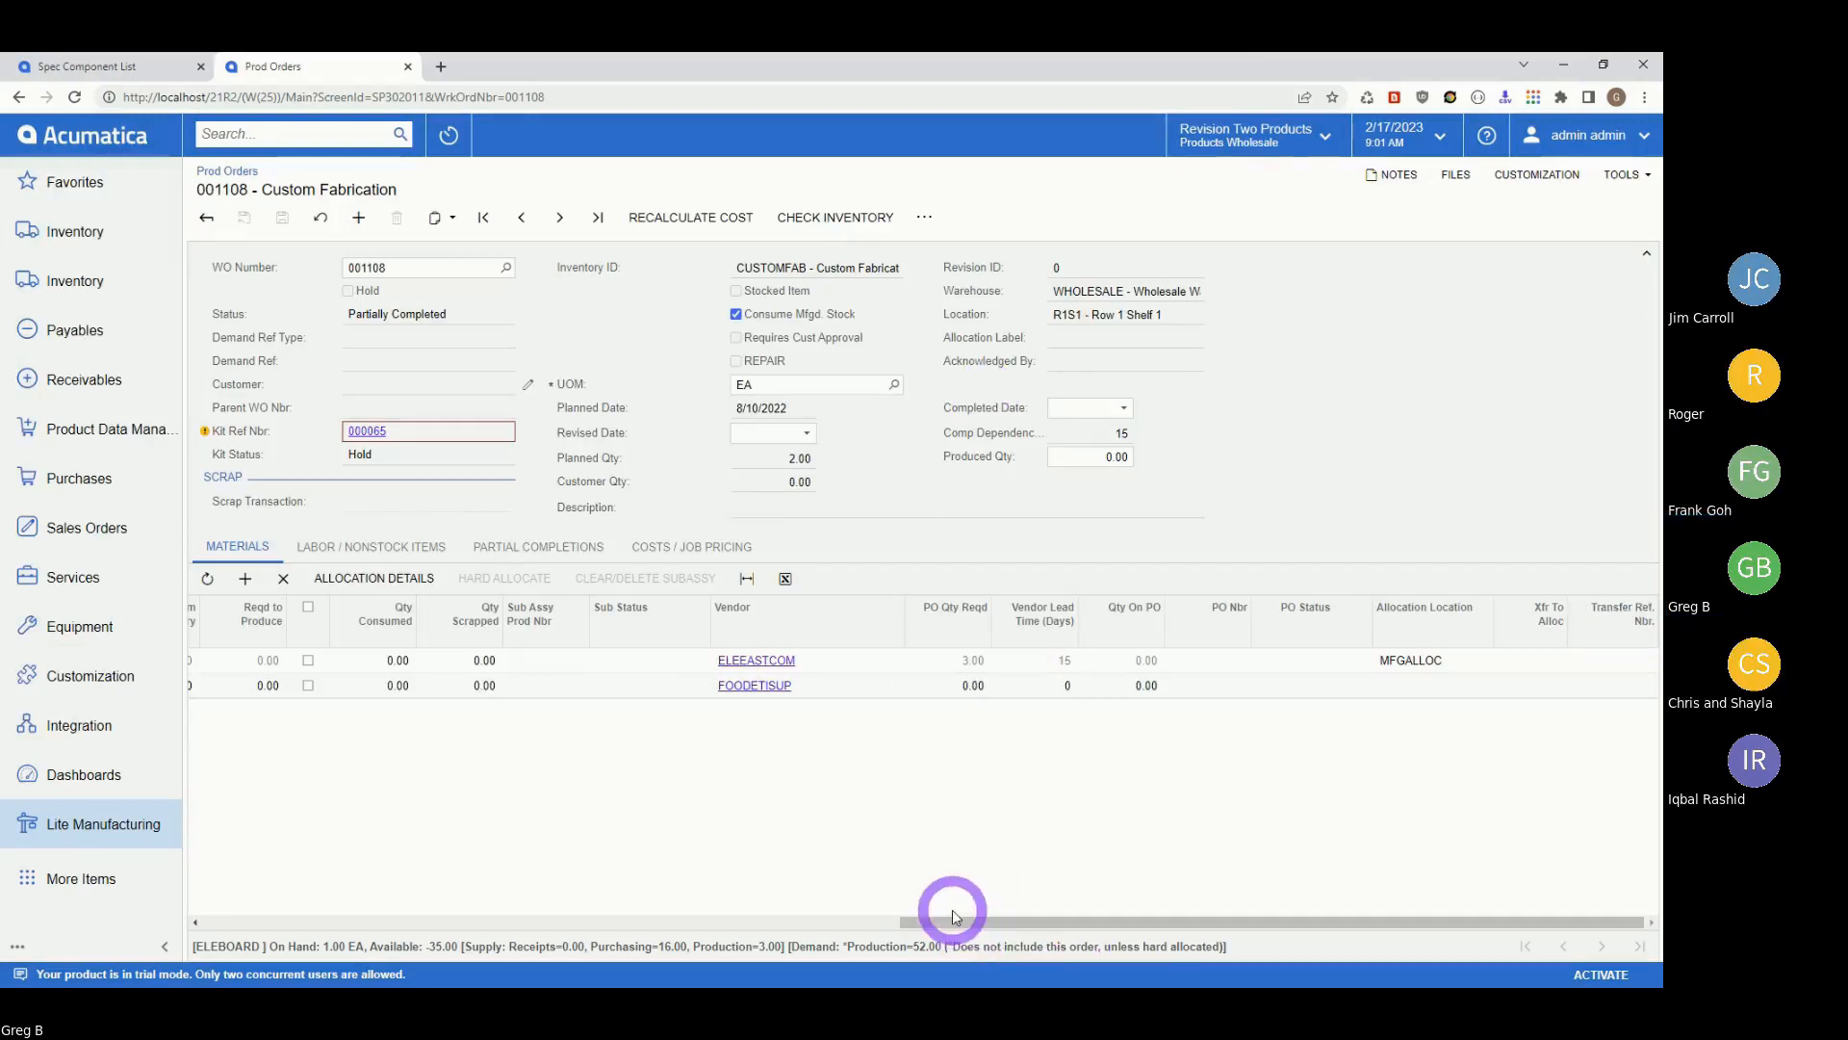
left_click_drag(941, 932, 192, 926)
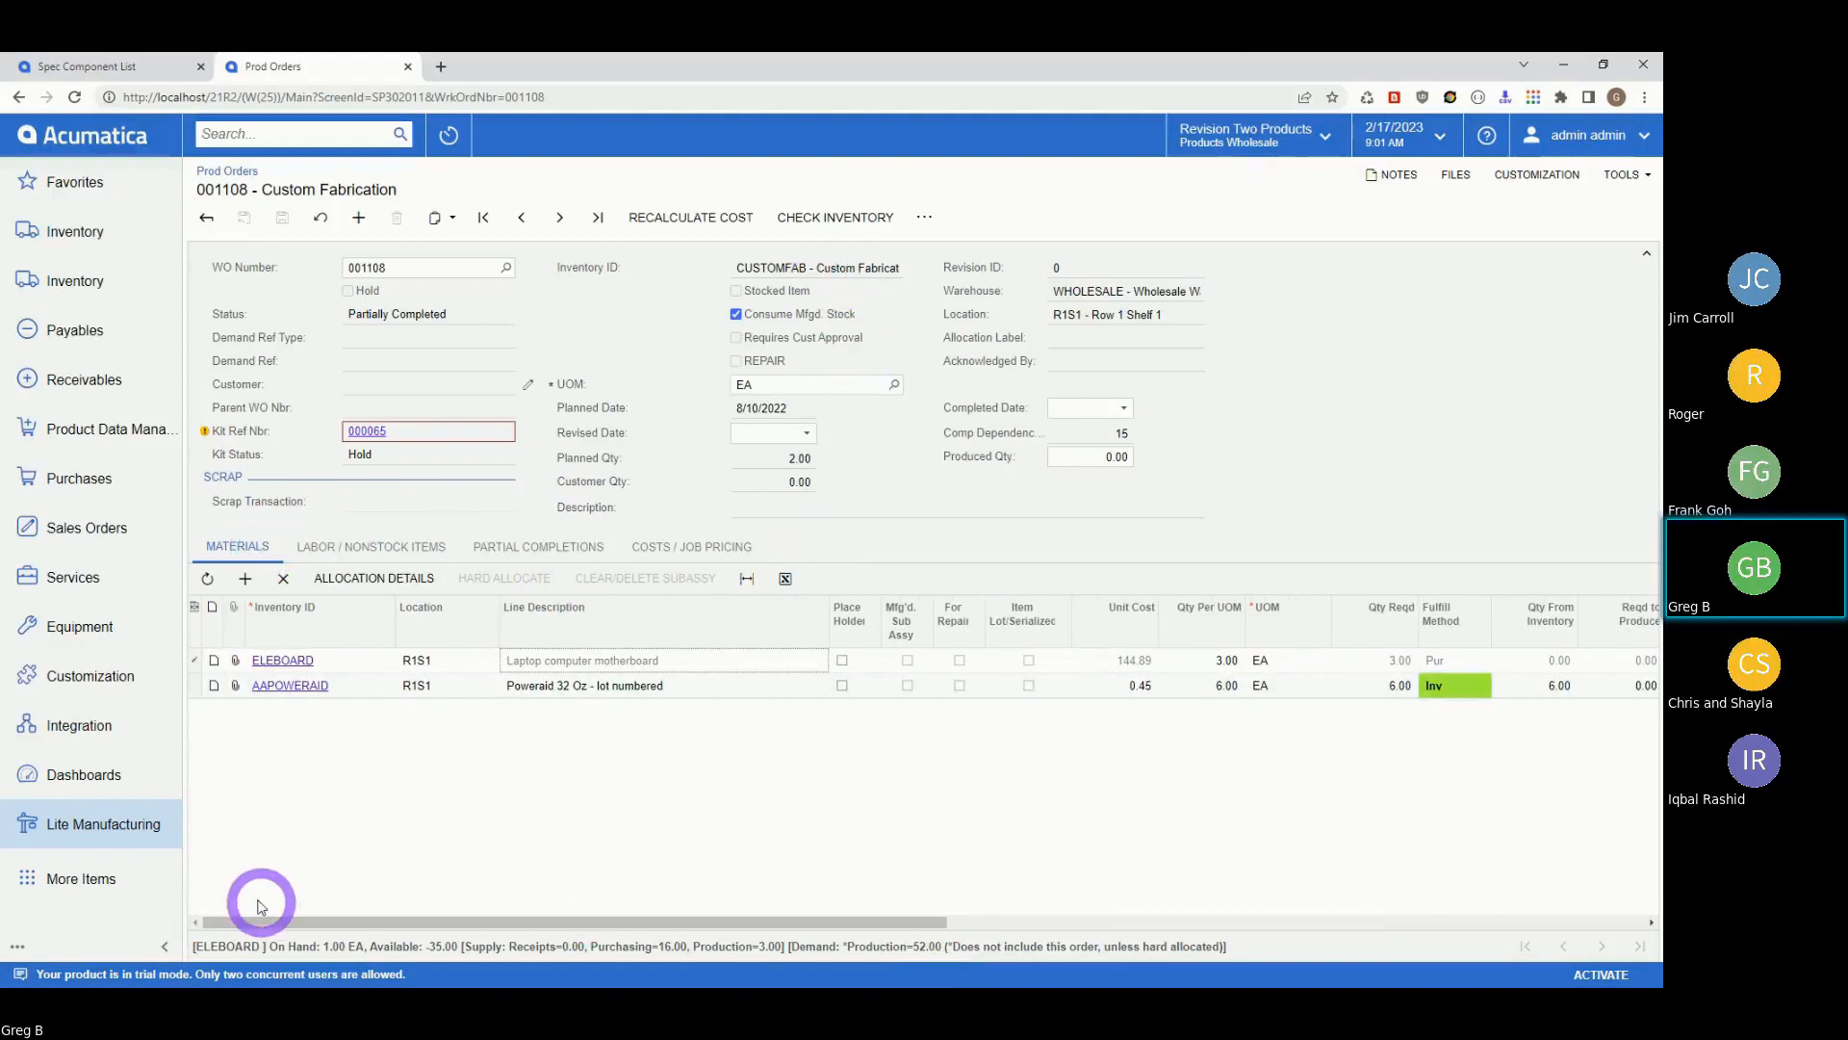
left_click(924, 217)
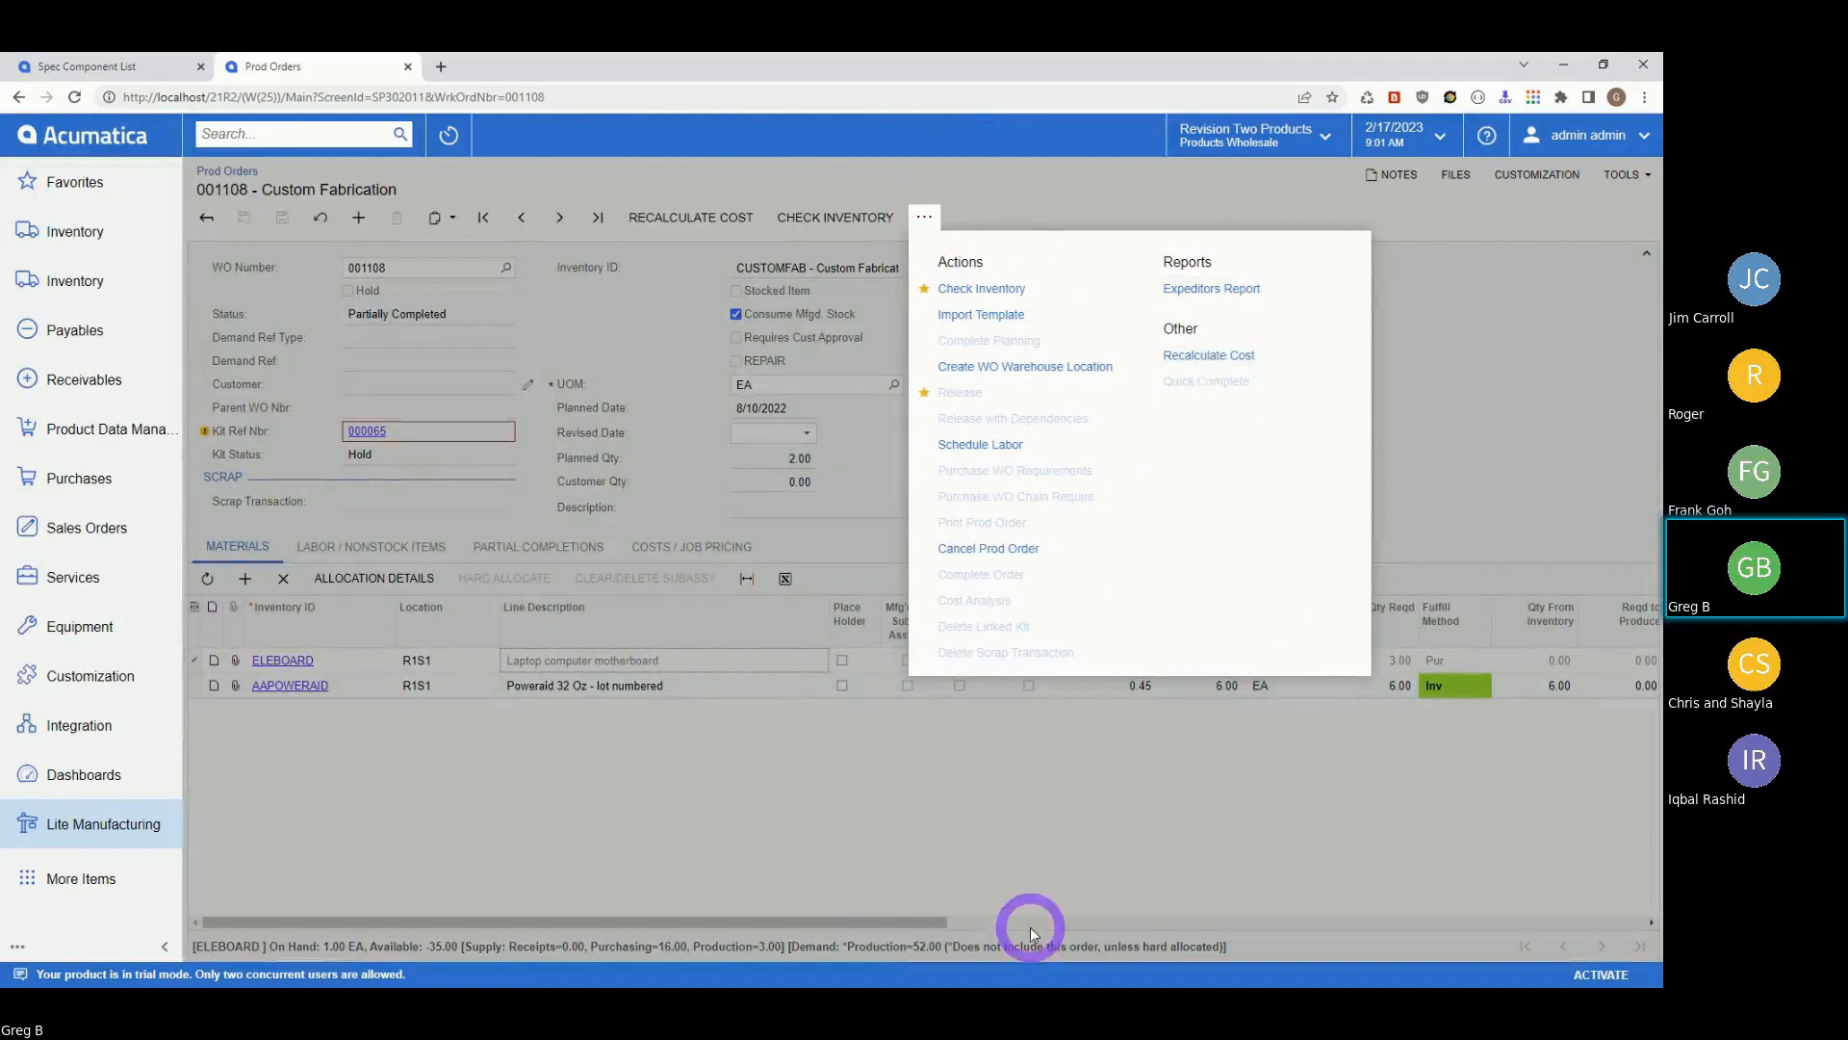
left_click(994, 842)
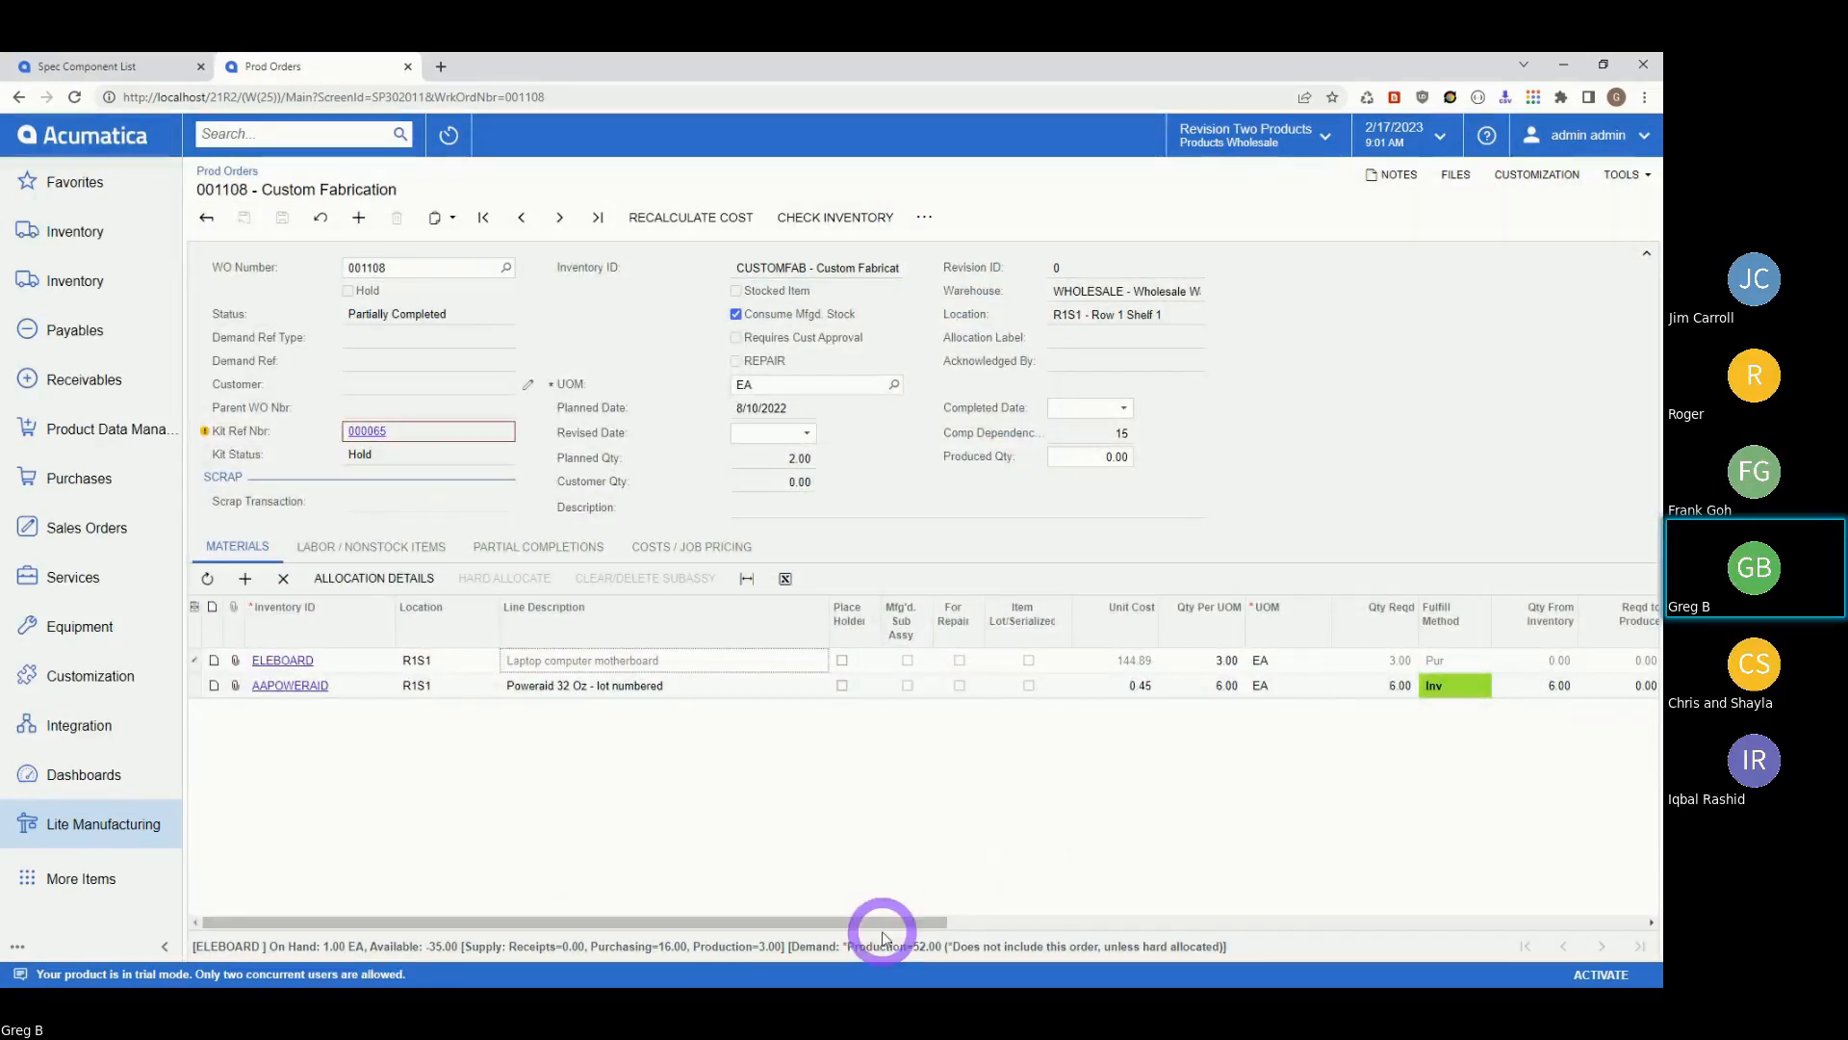
left_click_drag(847, 920, 1609, 919)
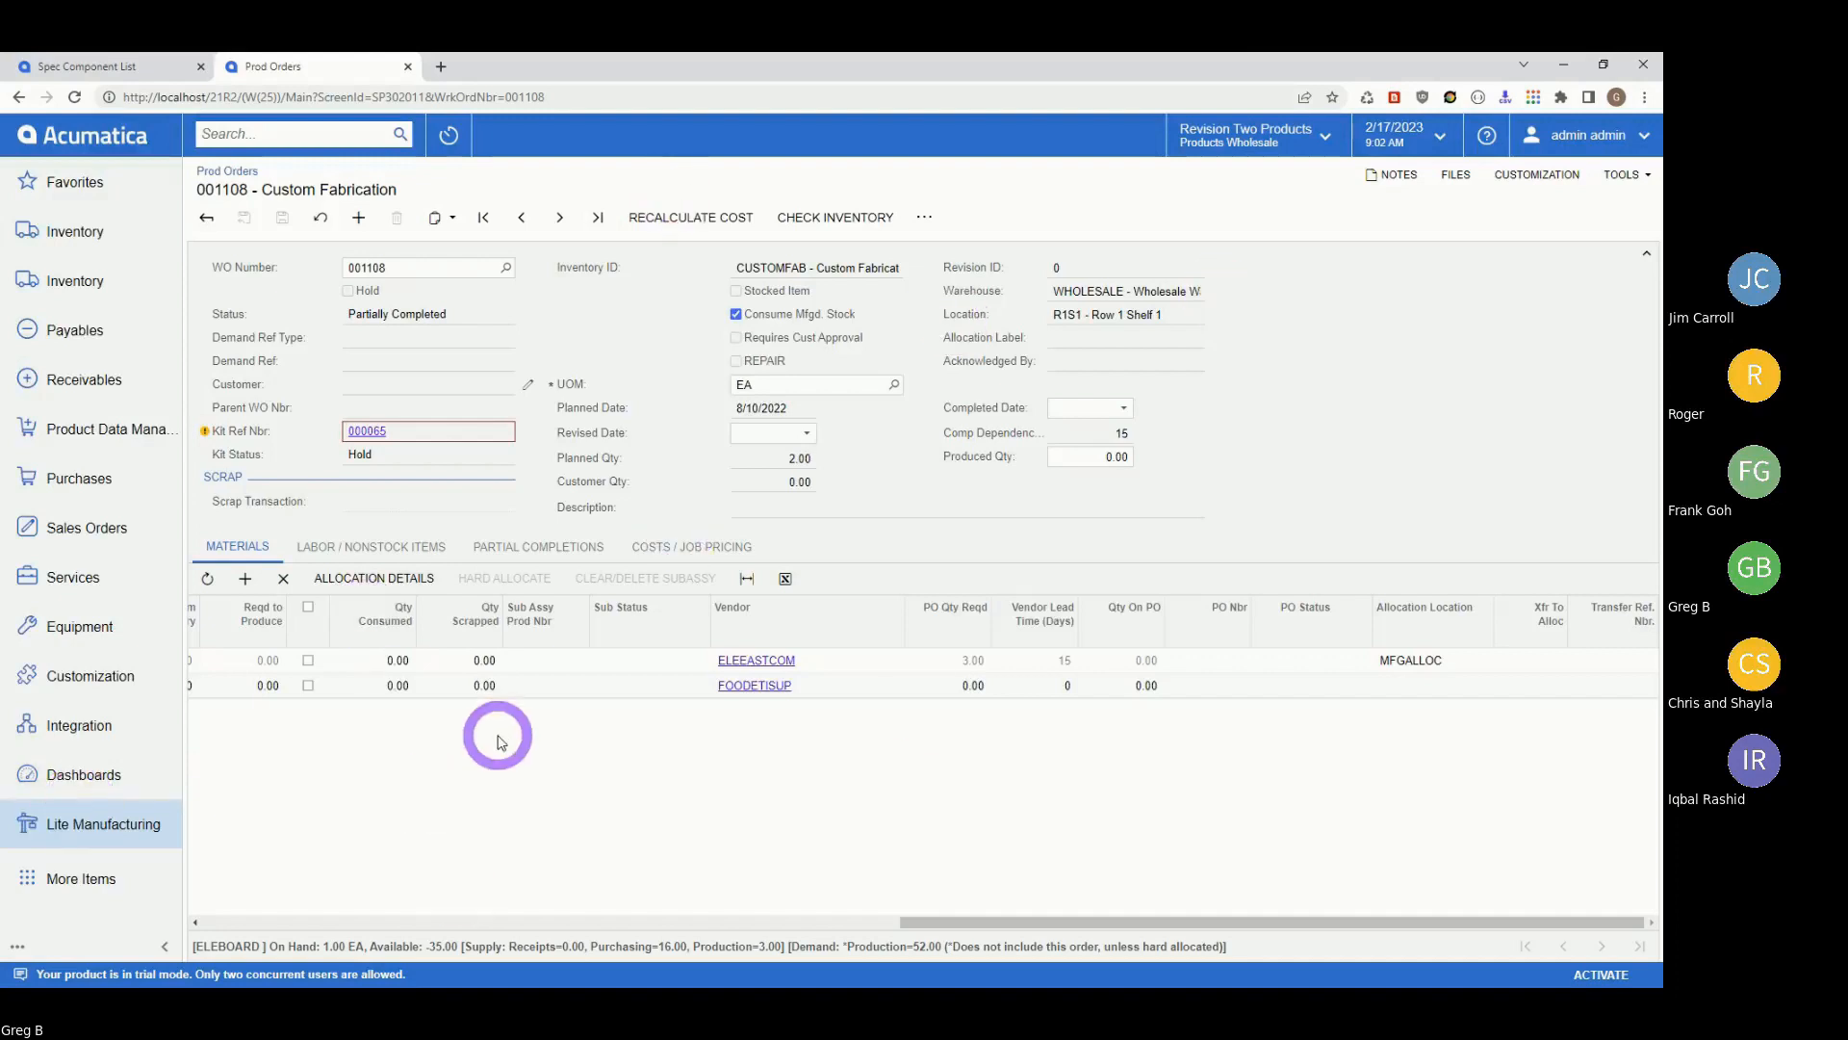
Go to Prod Order Time Capture under Time Tracking in Lite Manufacturing.
left_click(90, 835)
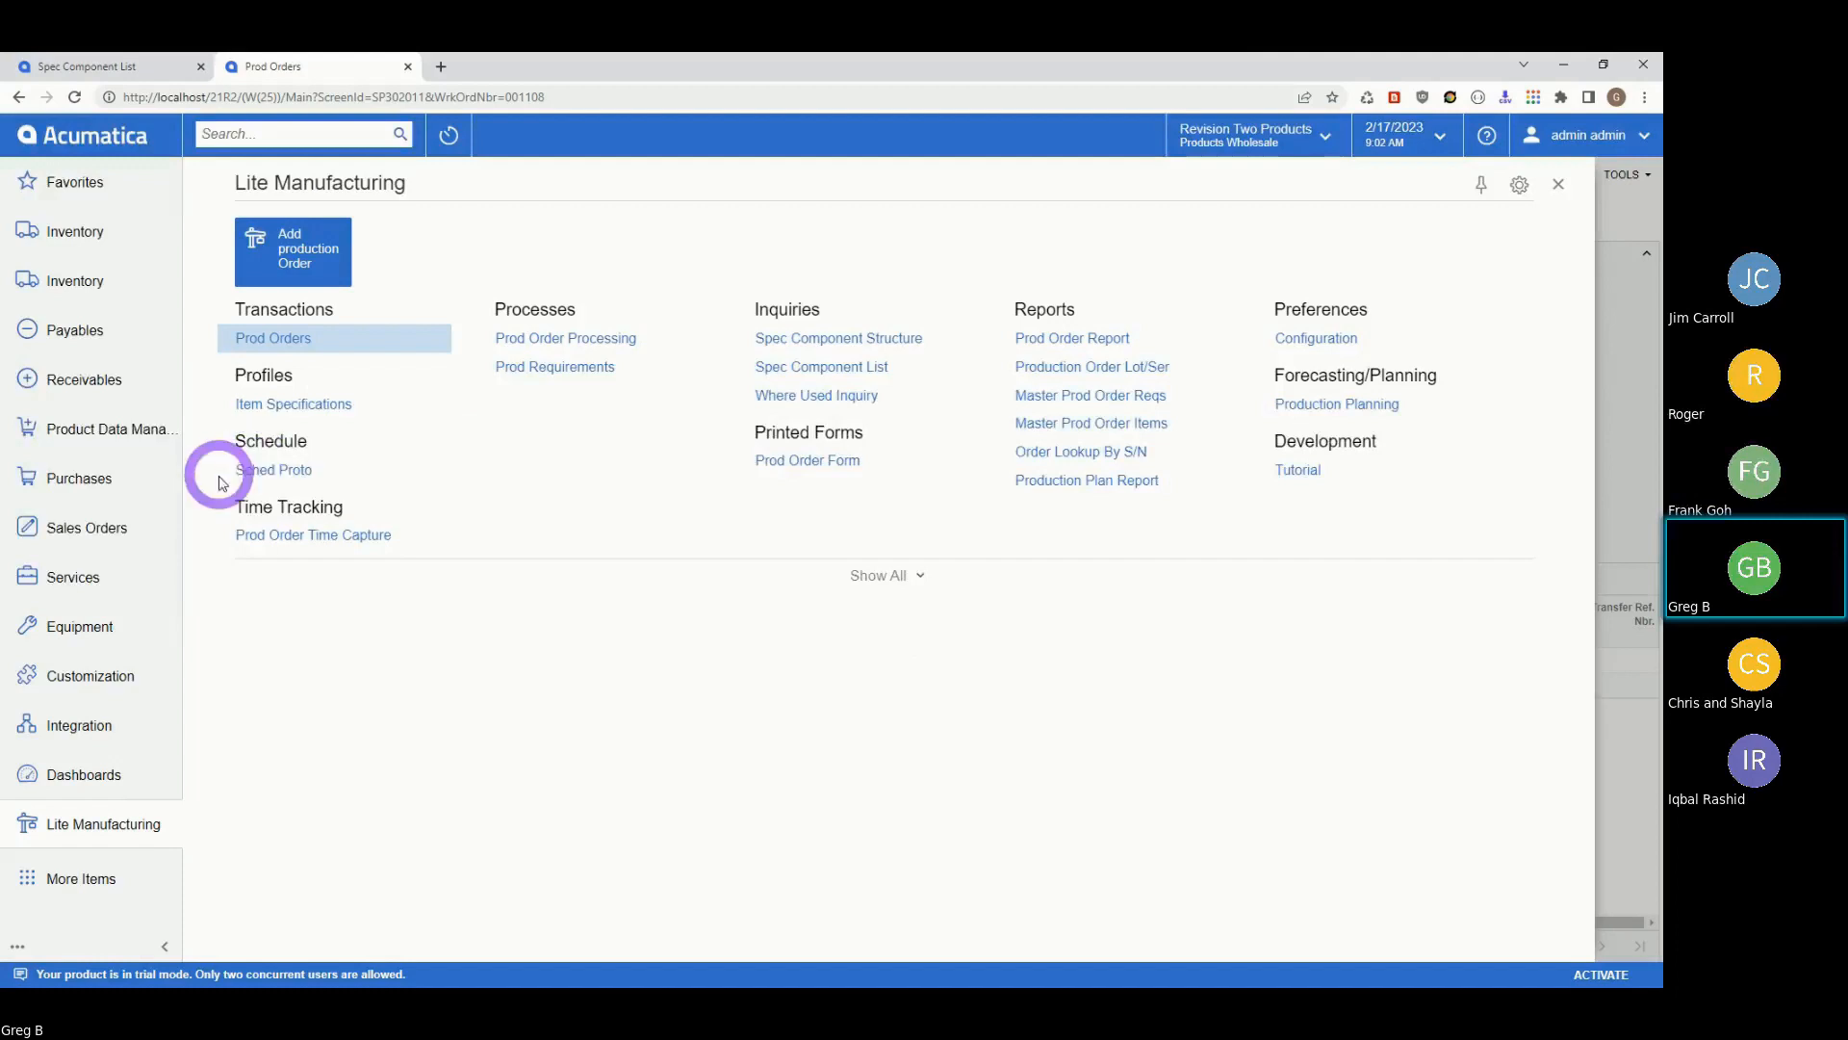
left_click(284, 534)
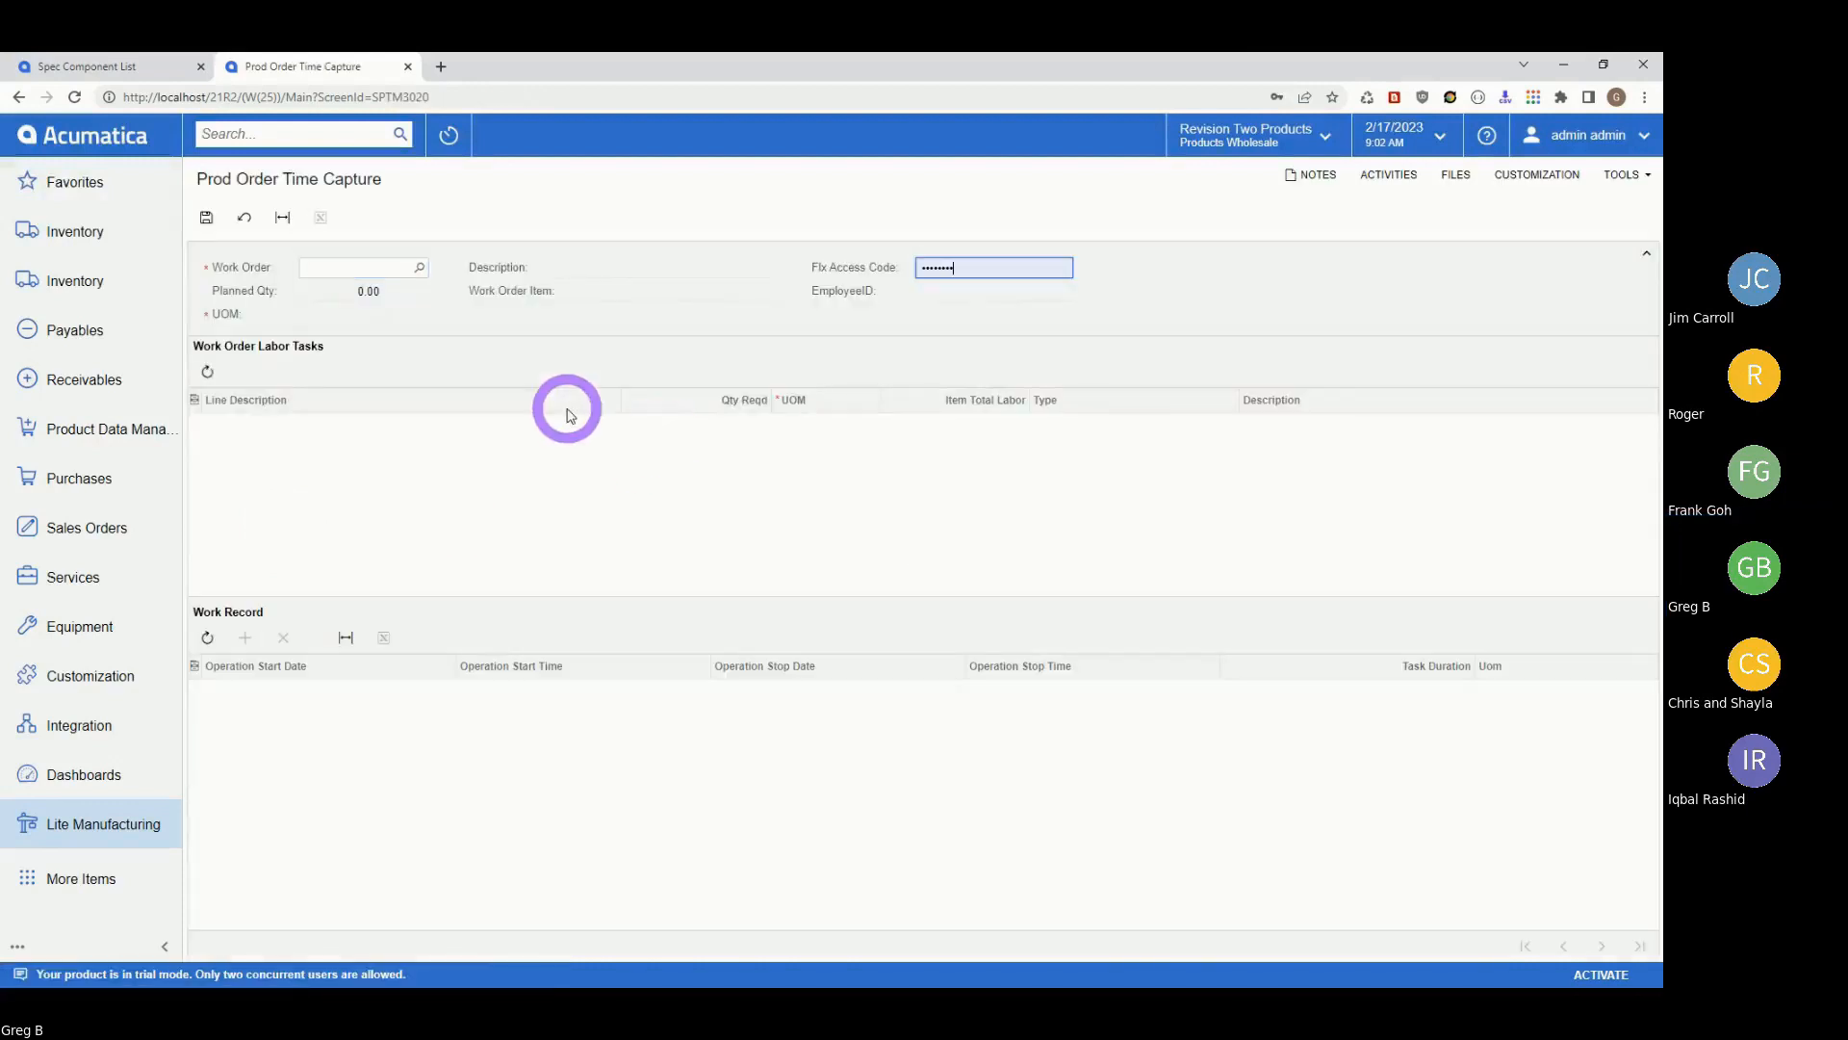
Load work order 001106 into the time capture screen.
left_click(420, 267)
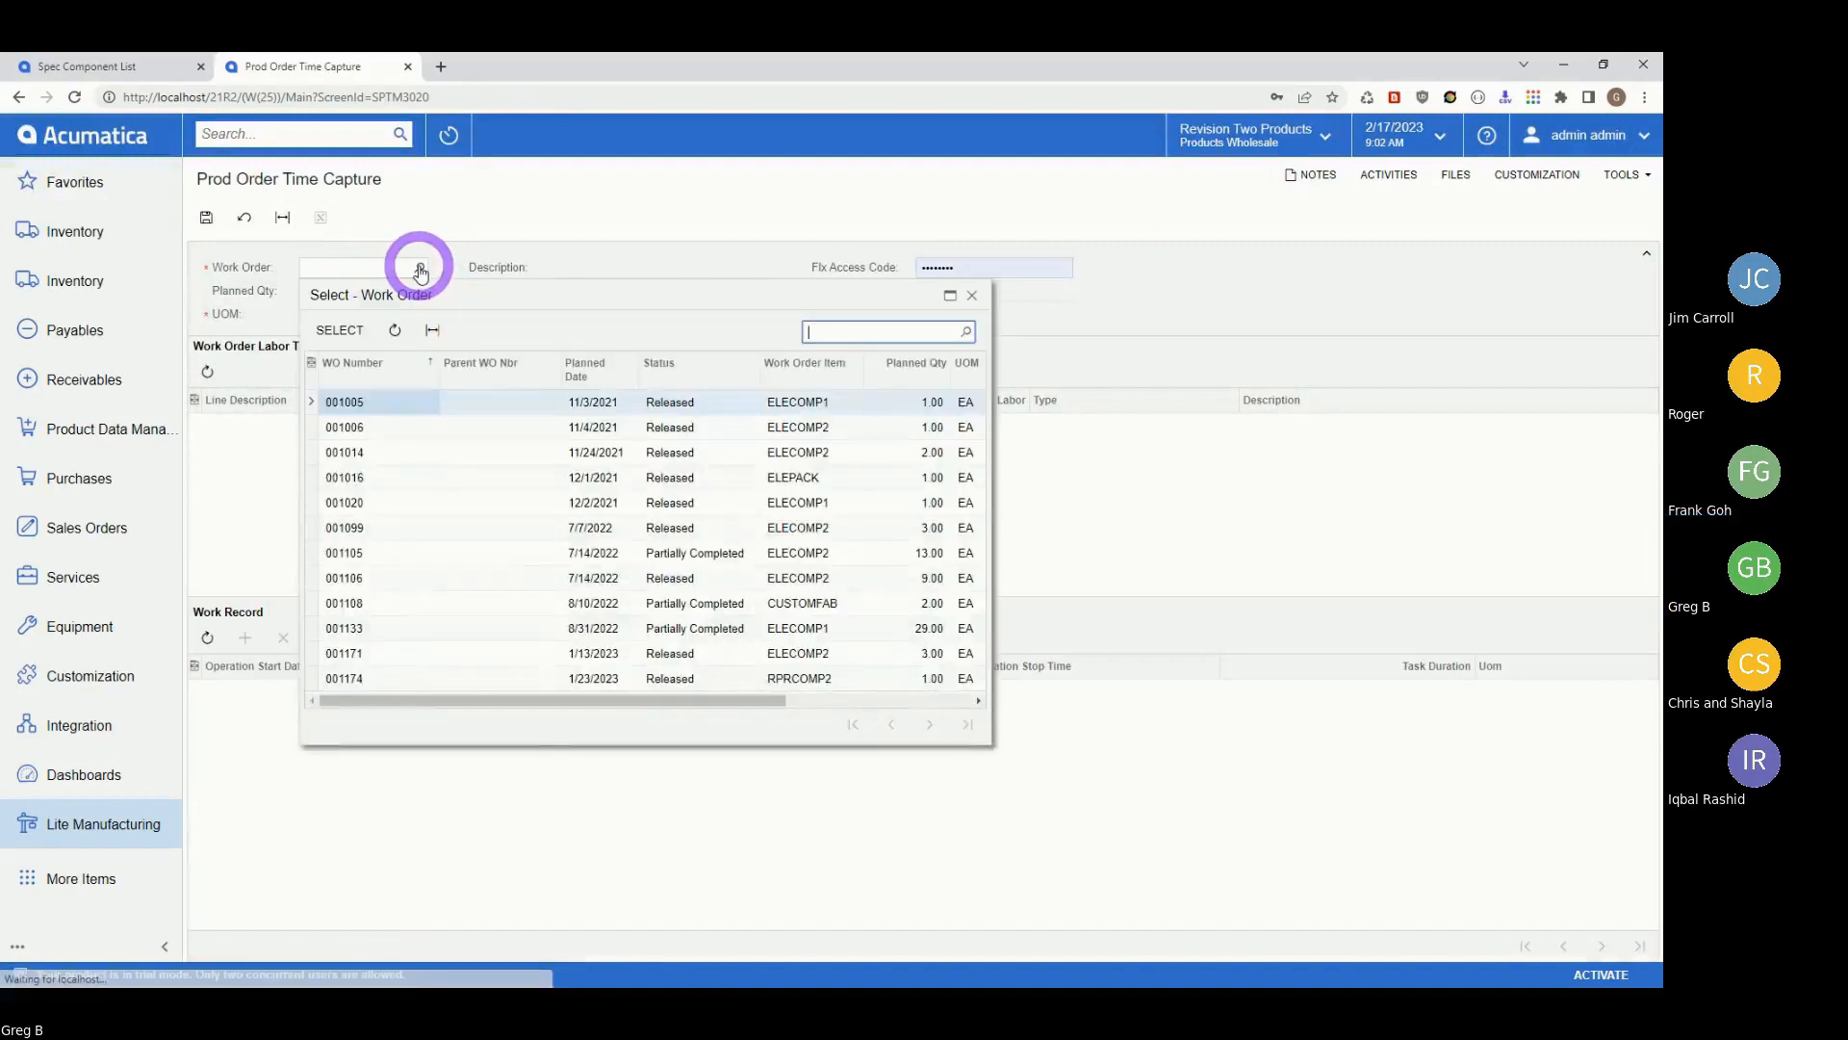
left_click(363, 580)
left_click(340, 329)
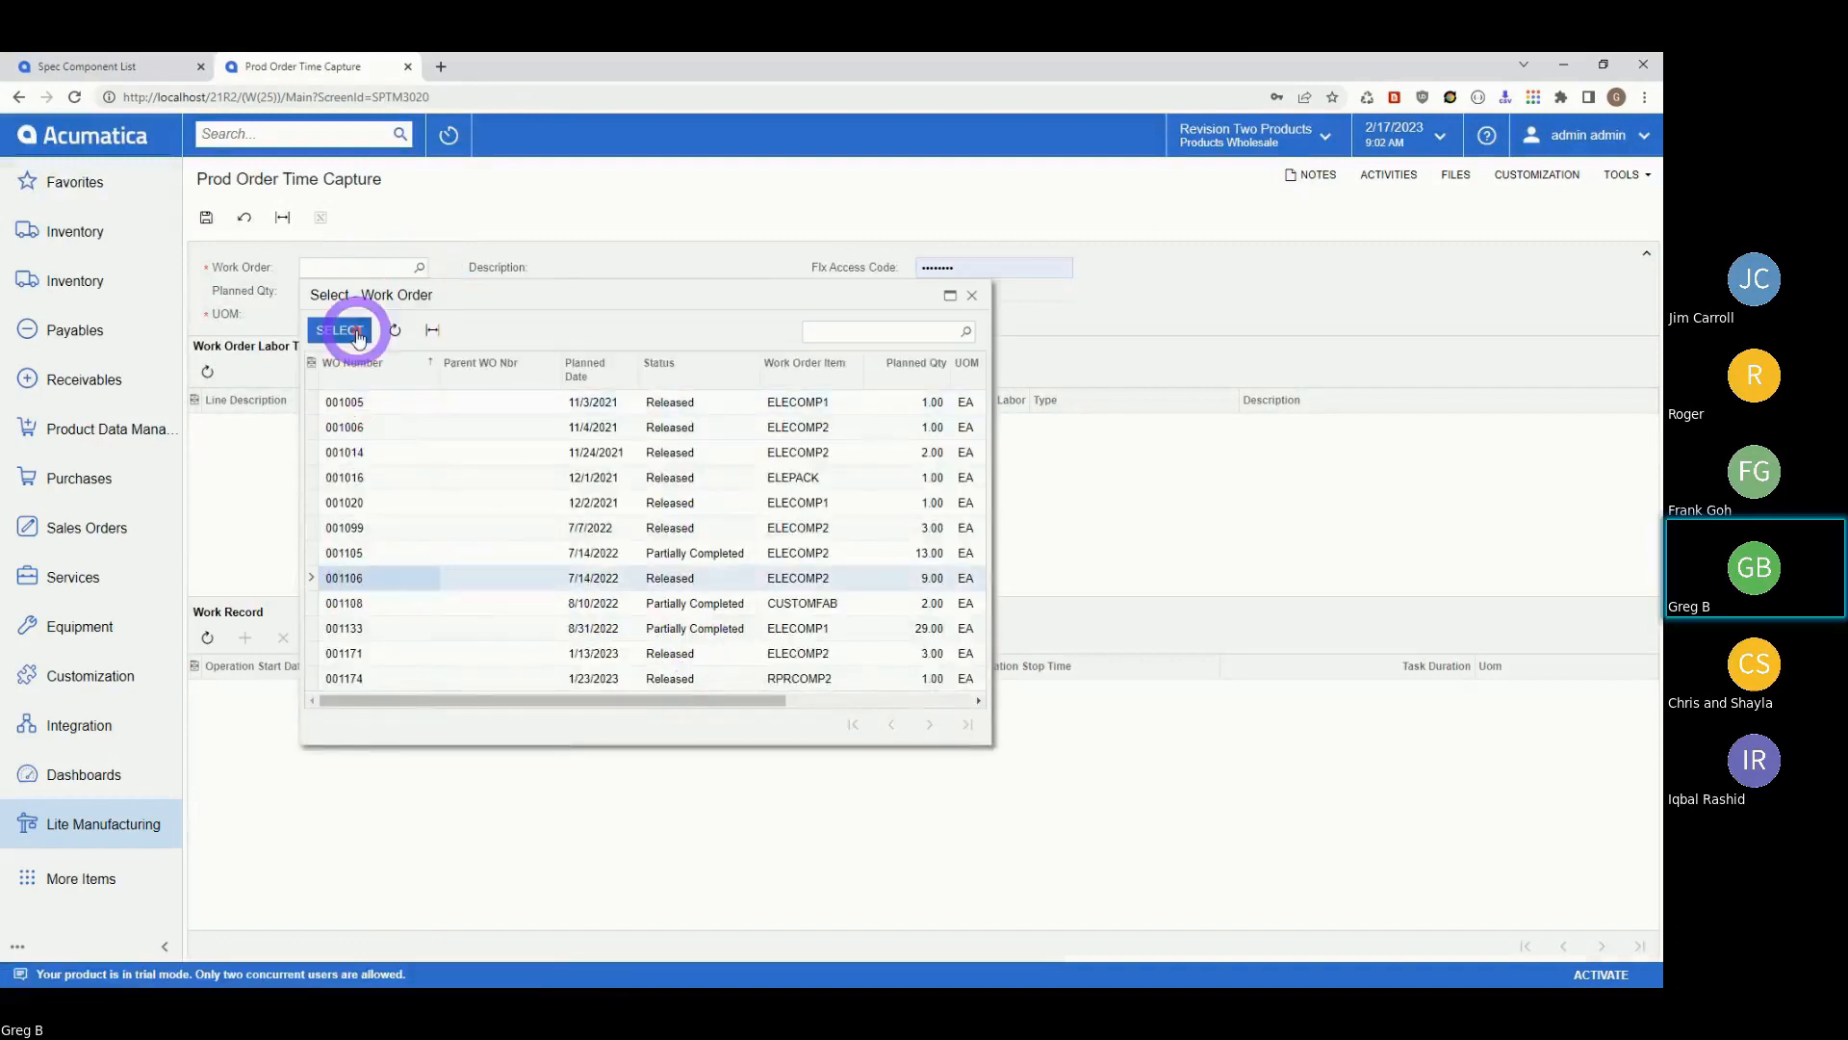
left_click(943, 268)
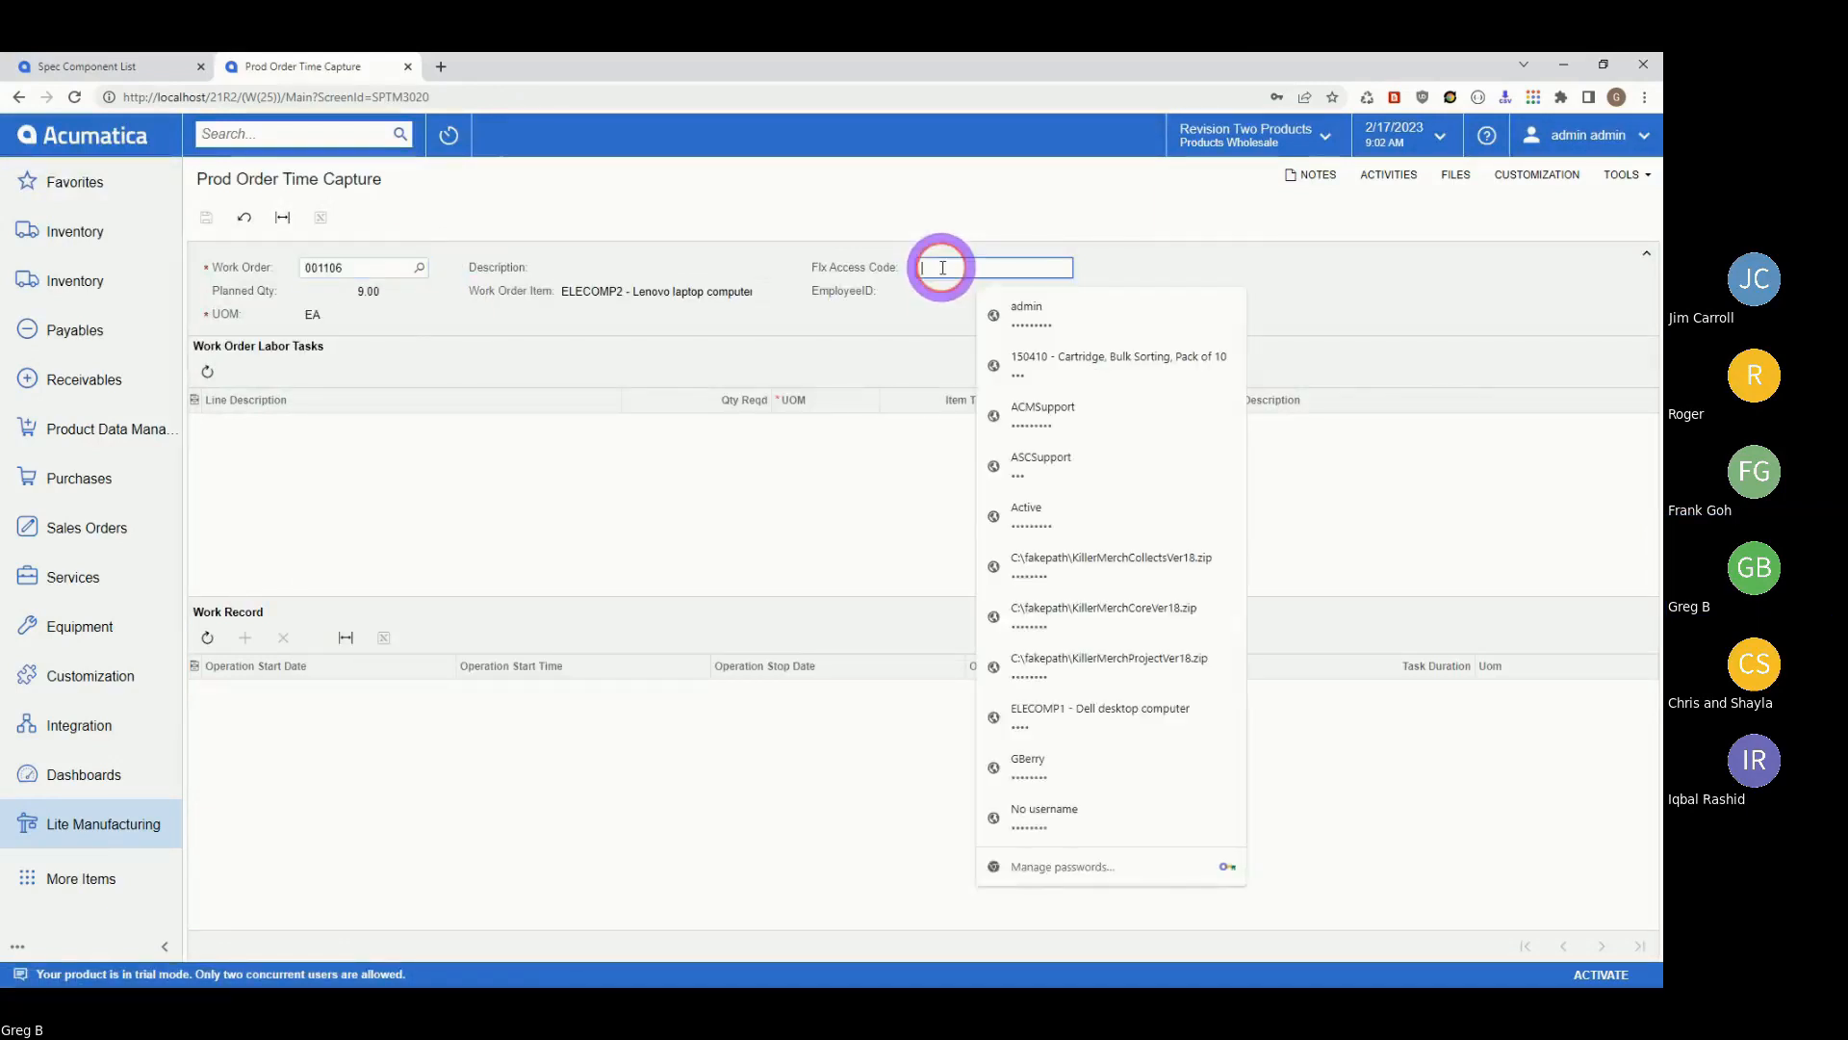
Enter the Flx access code so employee EP00000001 fills in.
left_click(1200, 265)
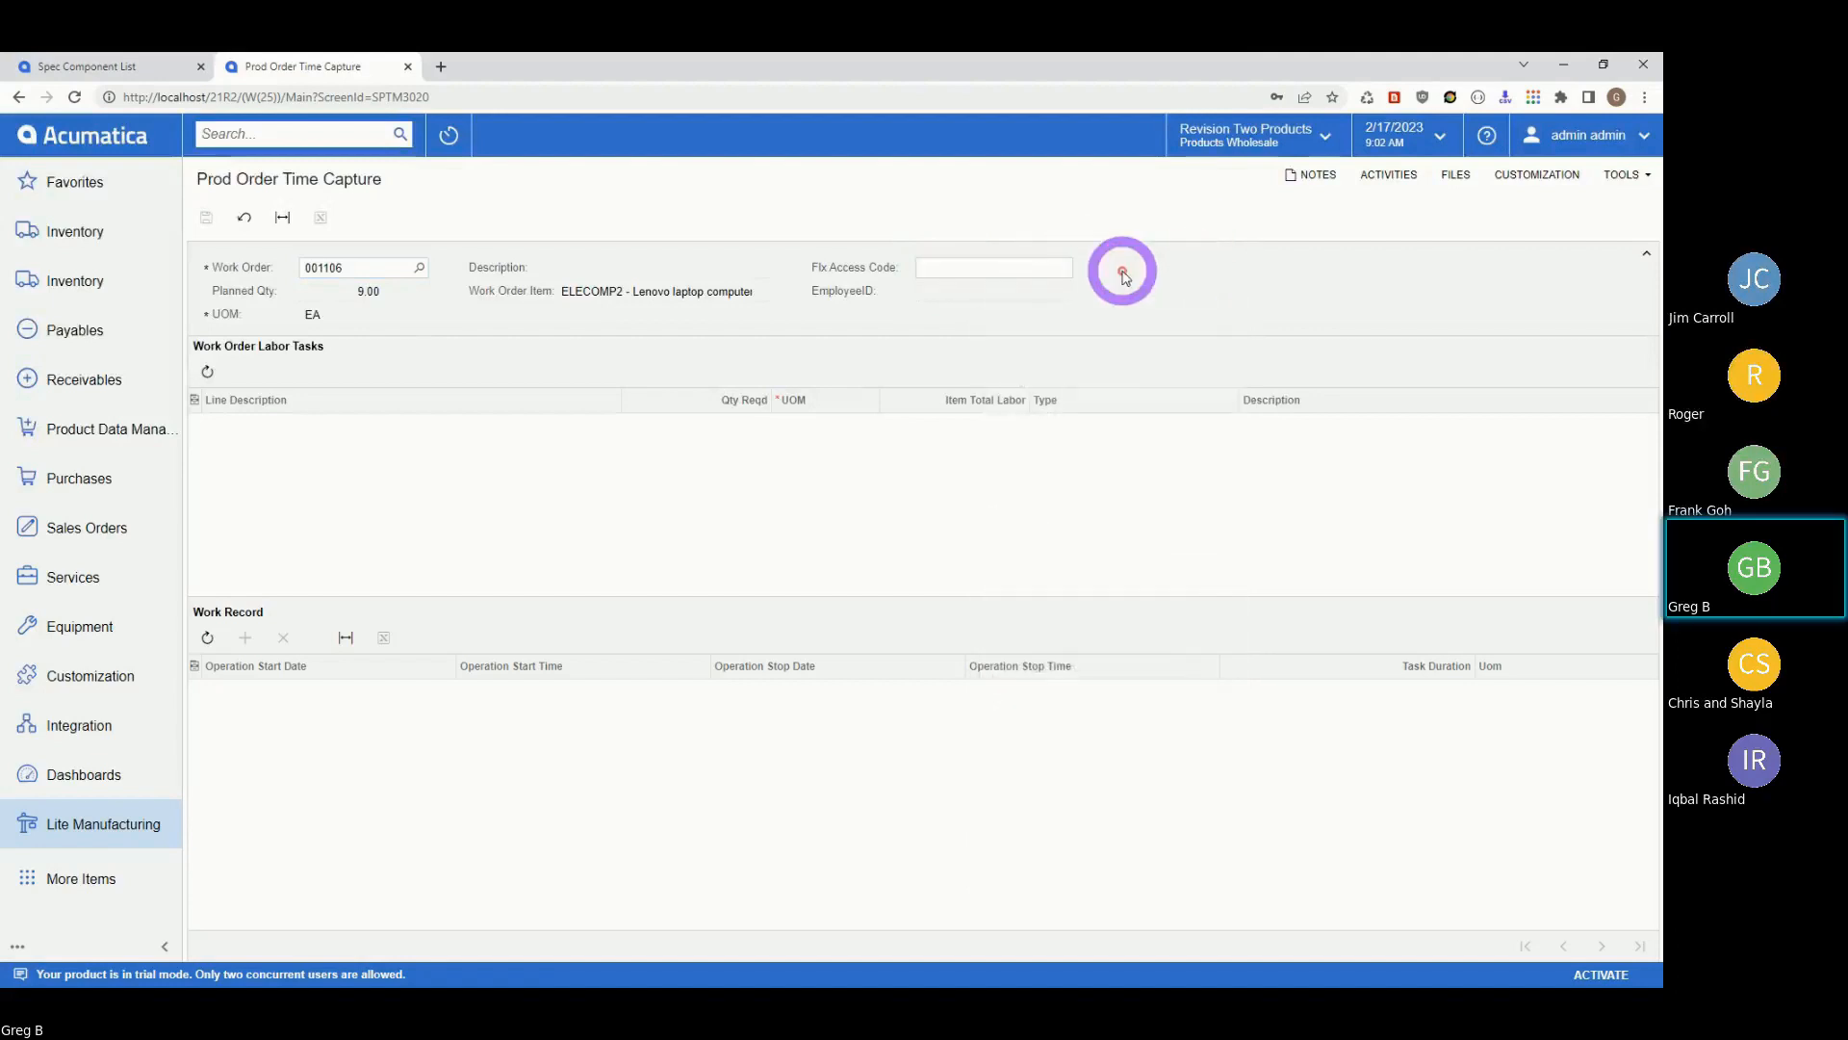
left_click(989, 268)
type("••")
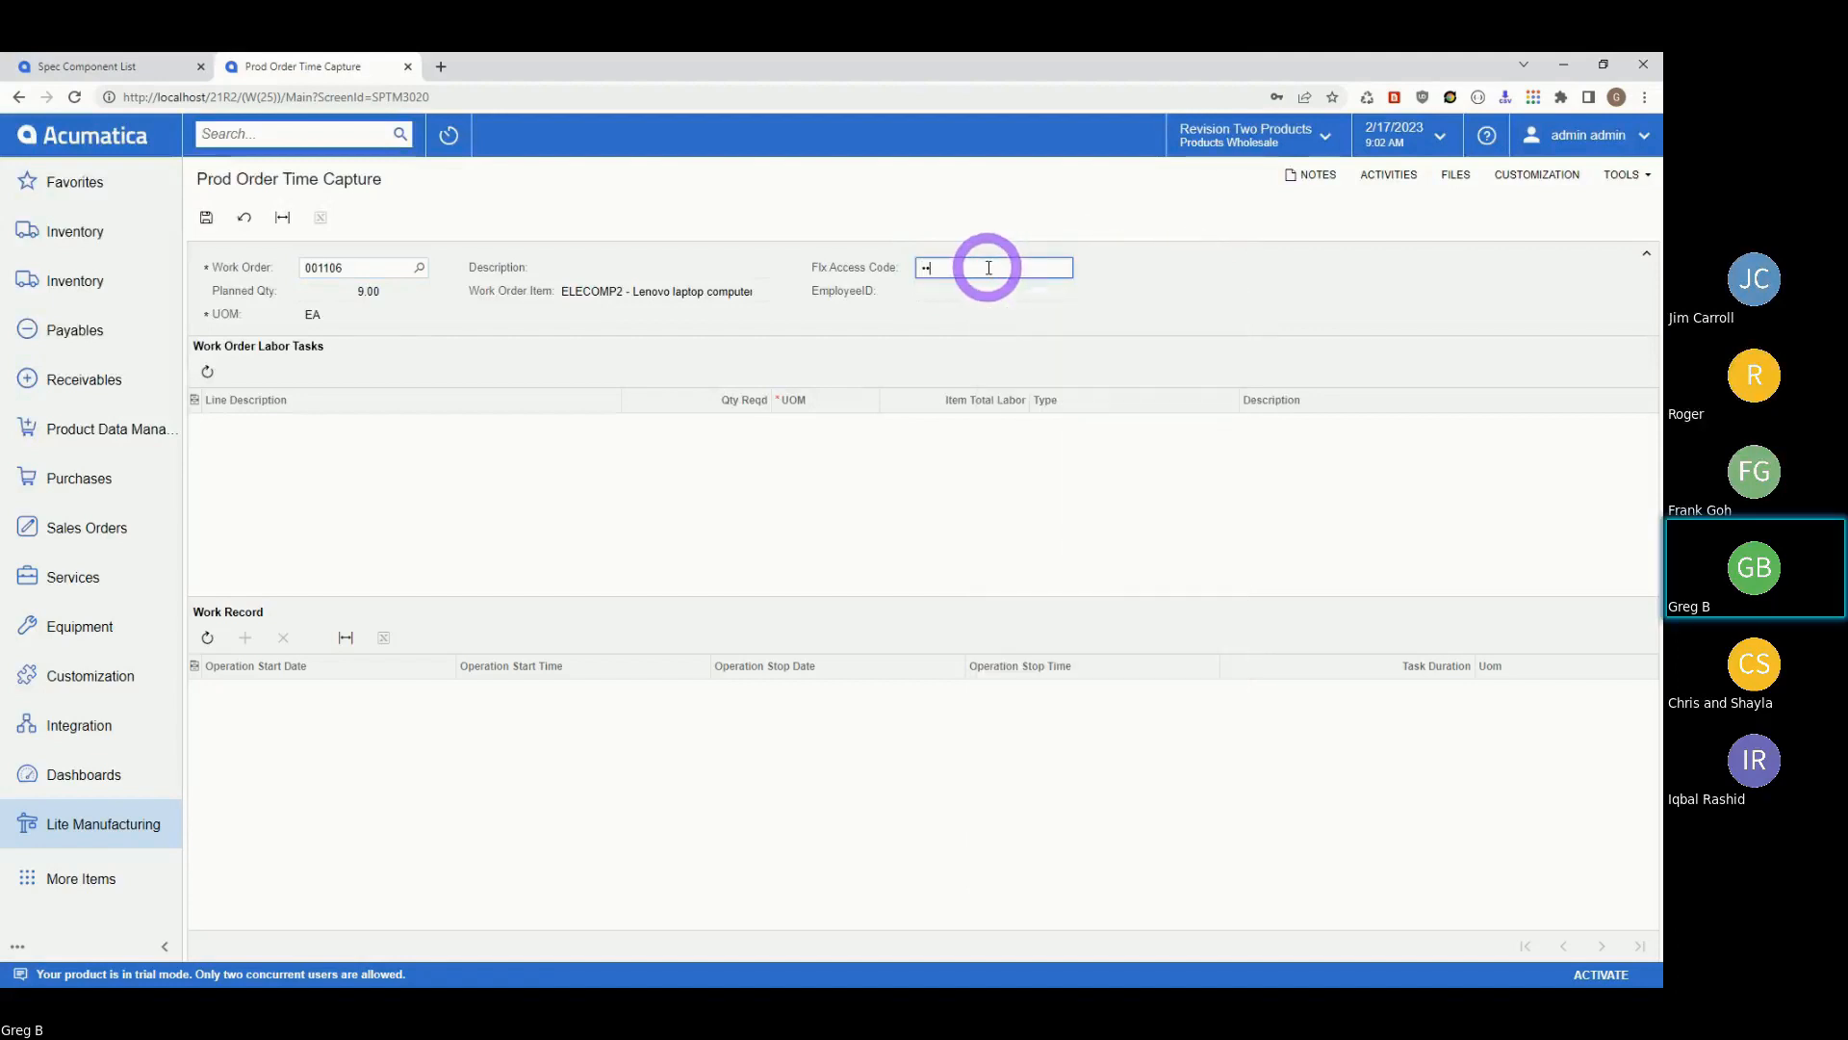
key("Tab")
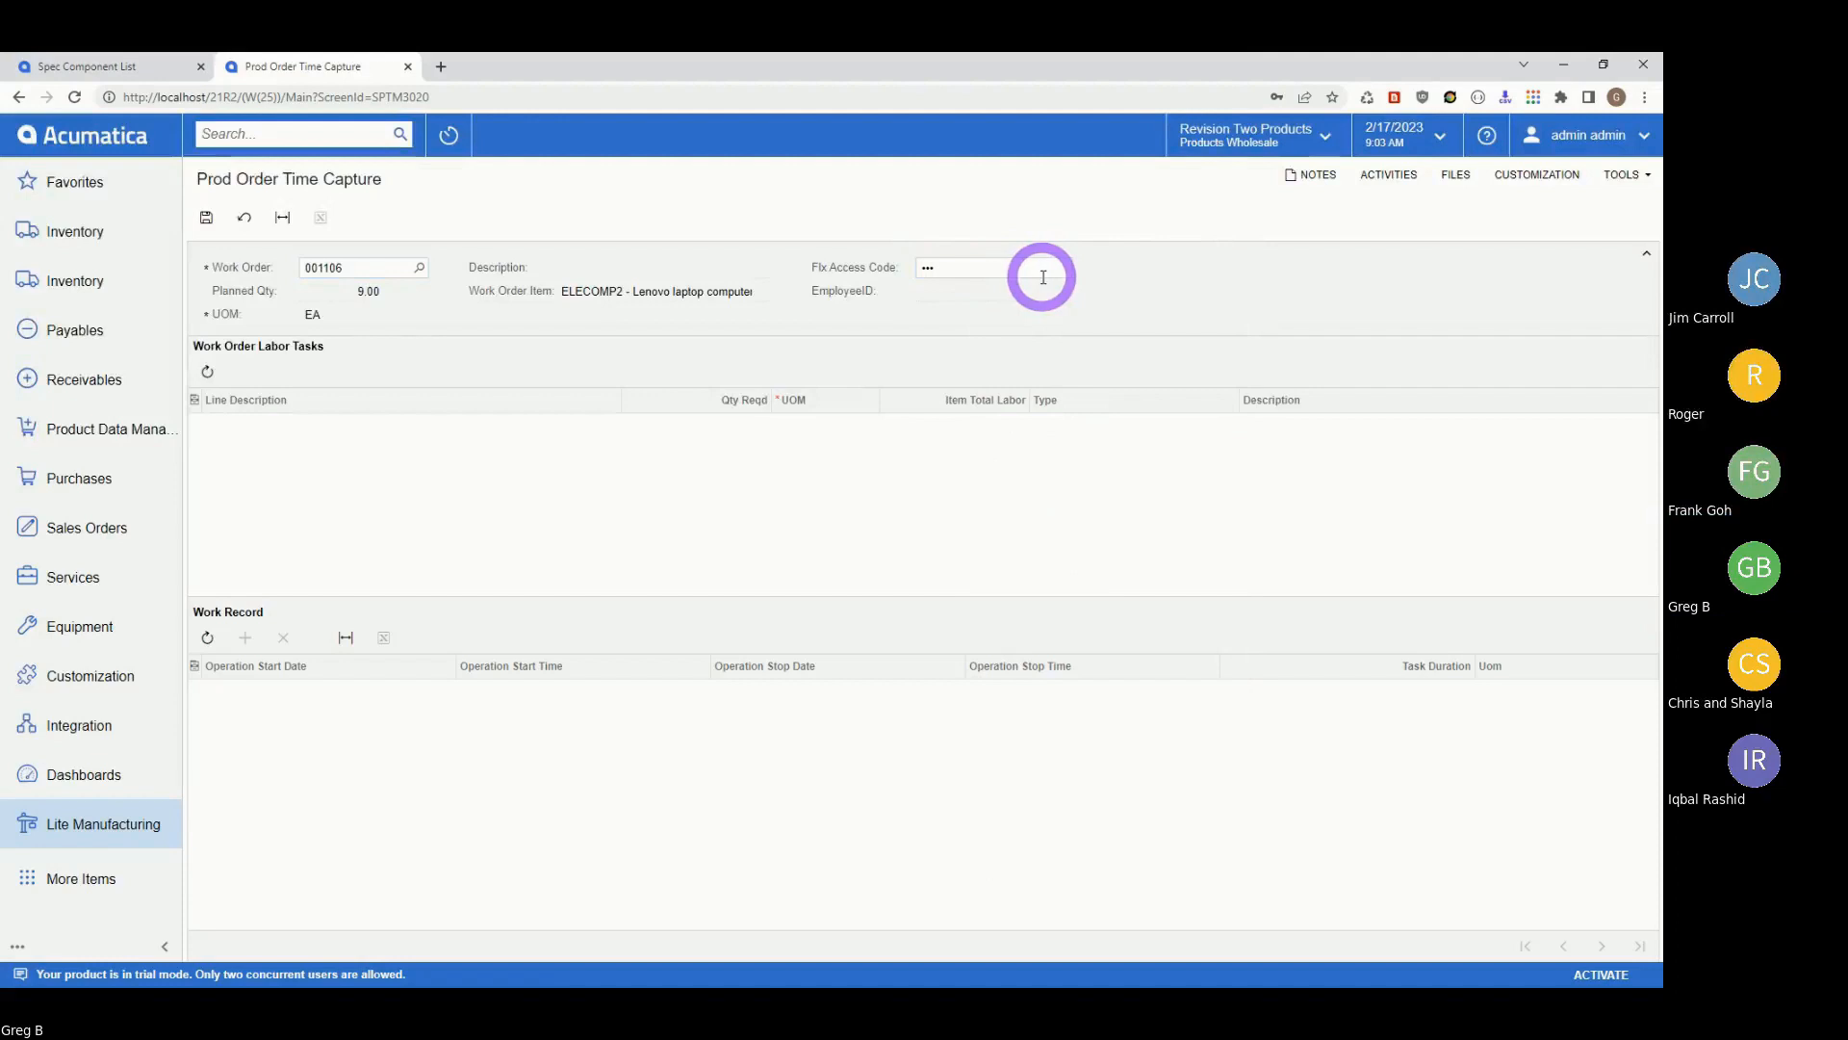
left_click(965, 267)
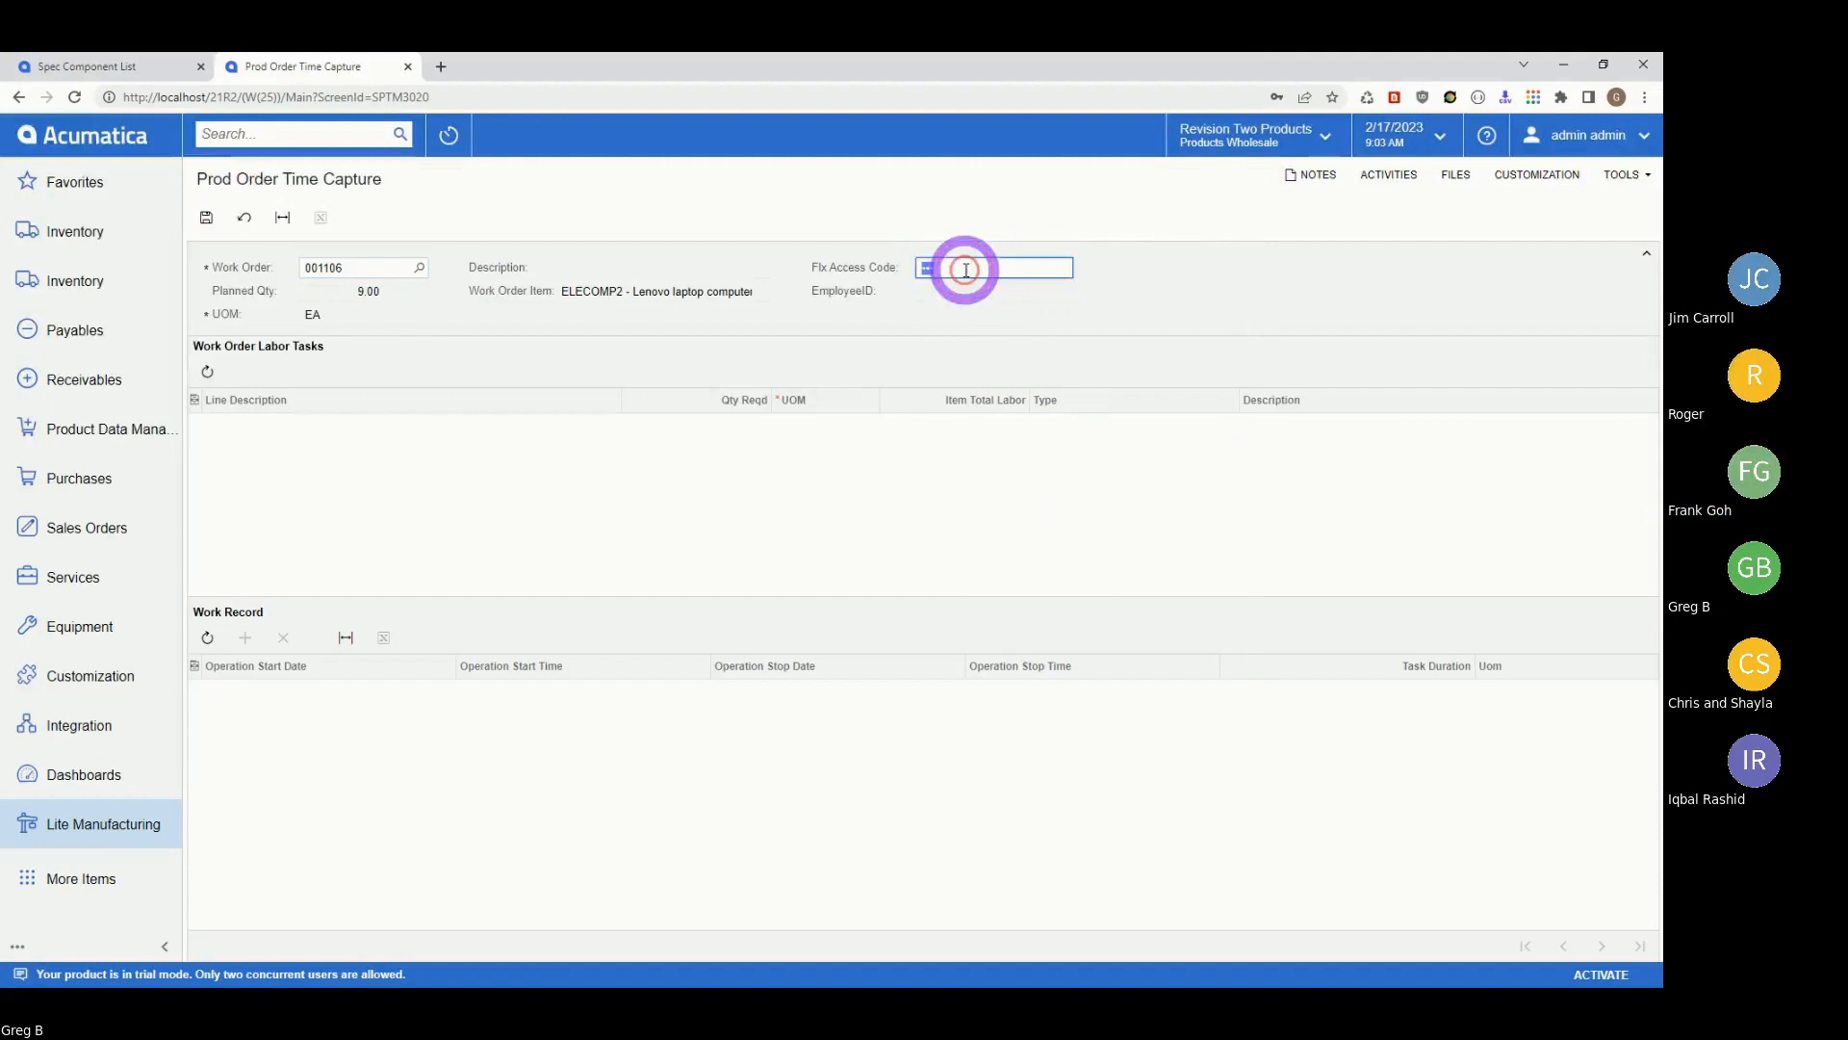
left_click(966, 270)
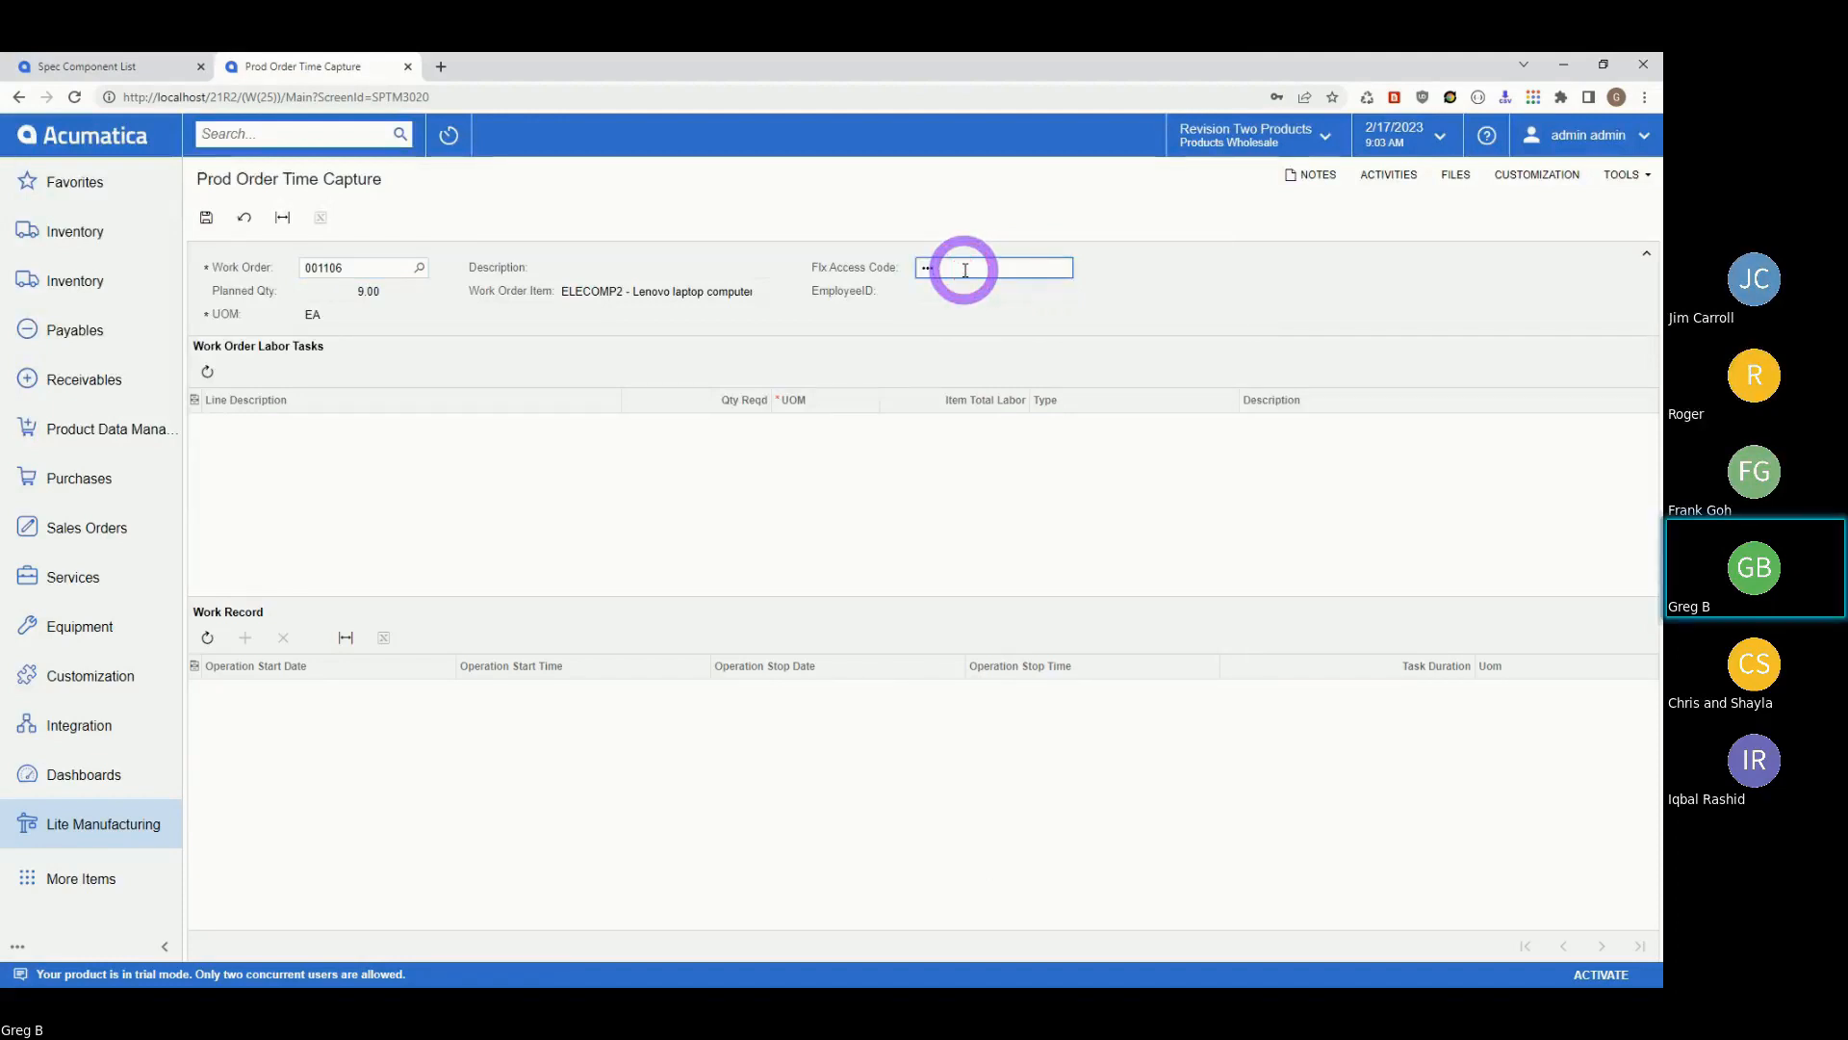
key("BackSpace")
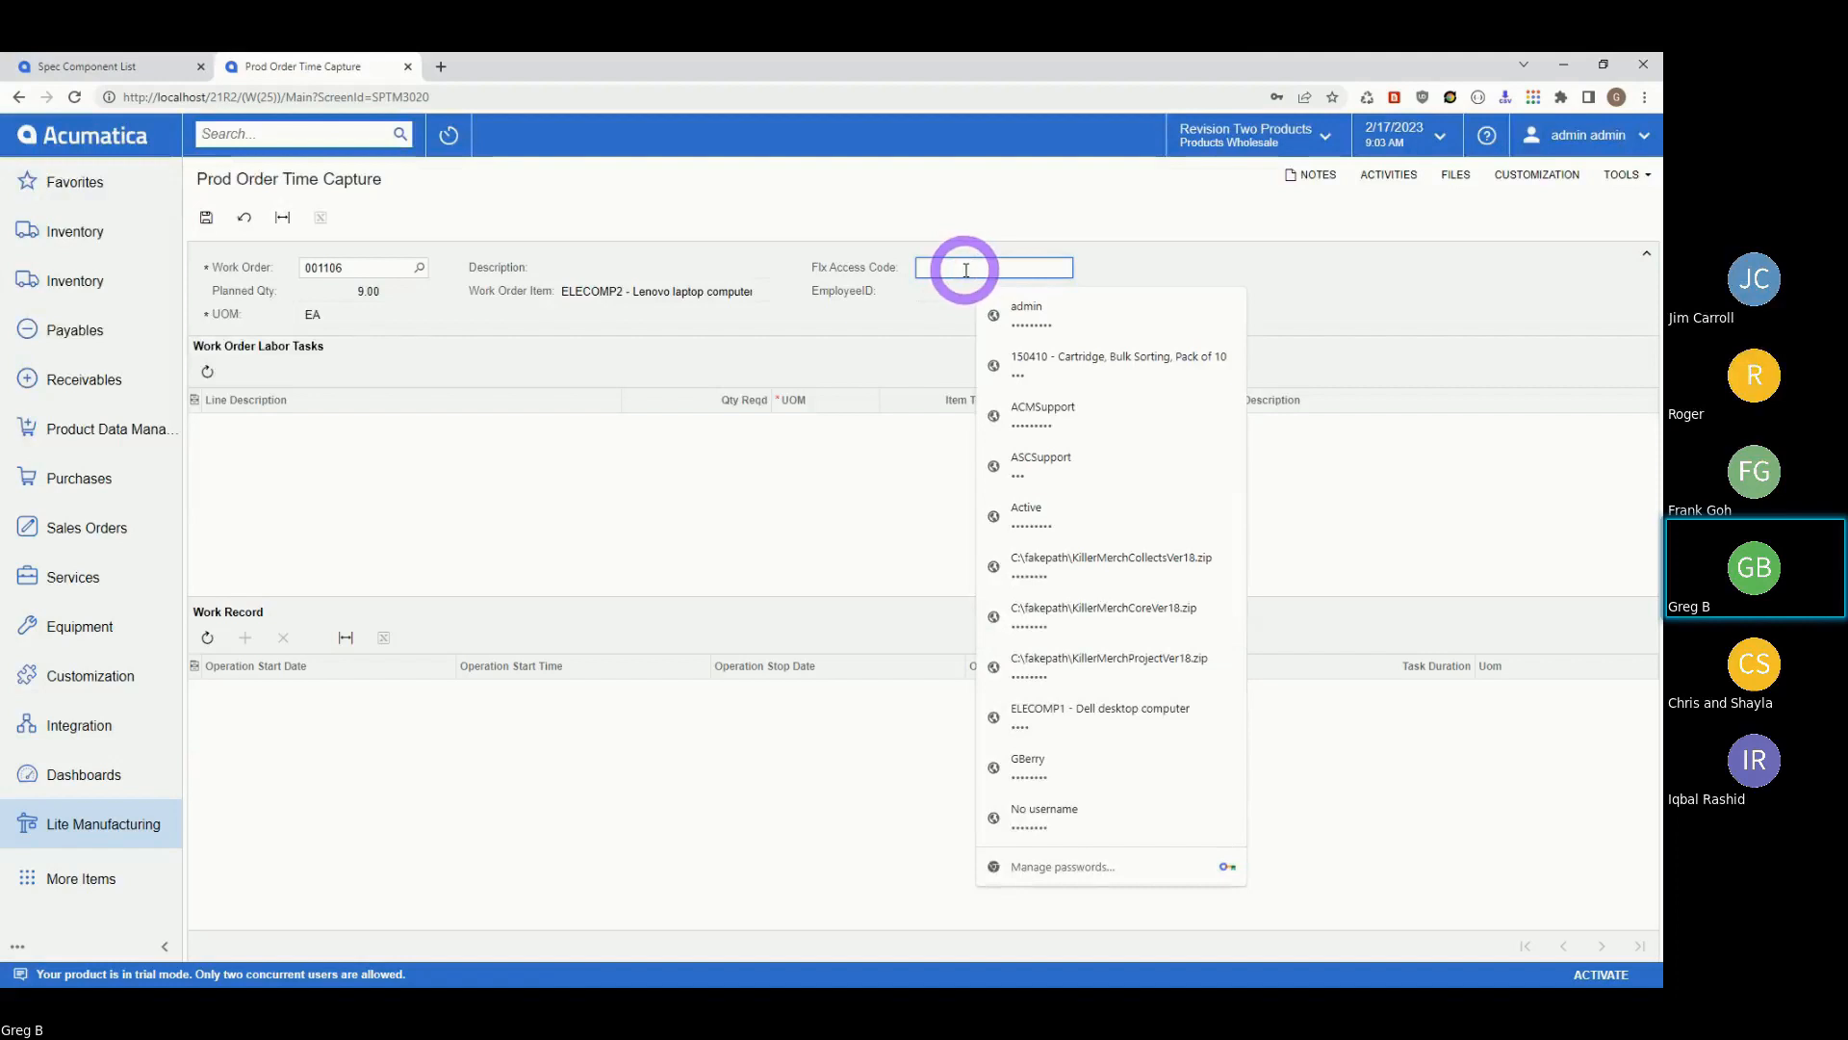
type("•••")
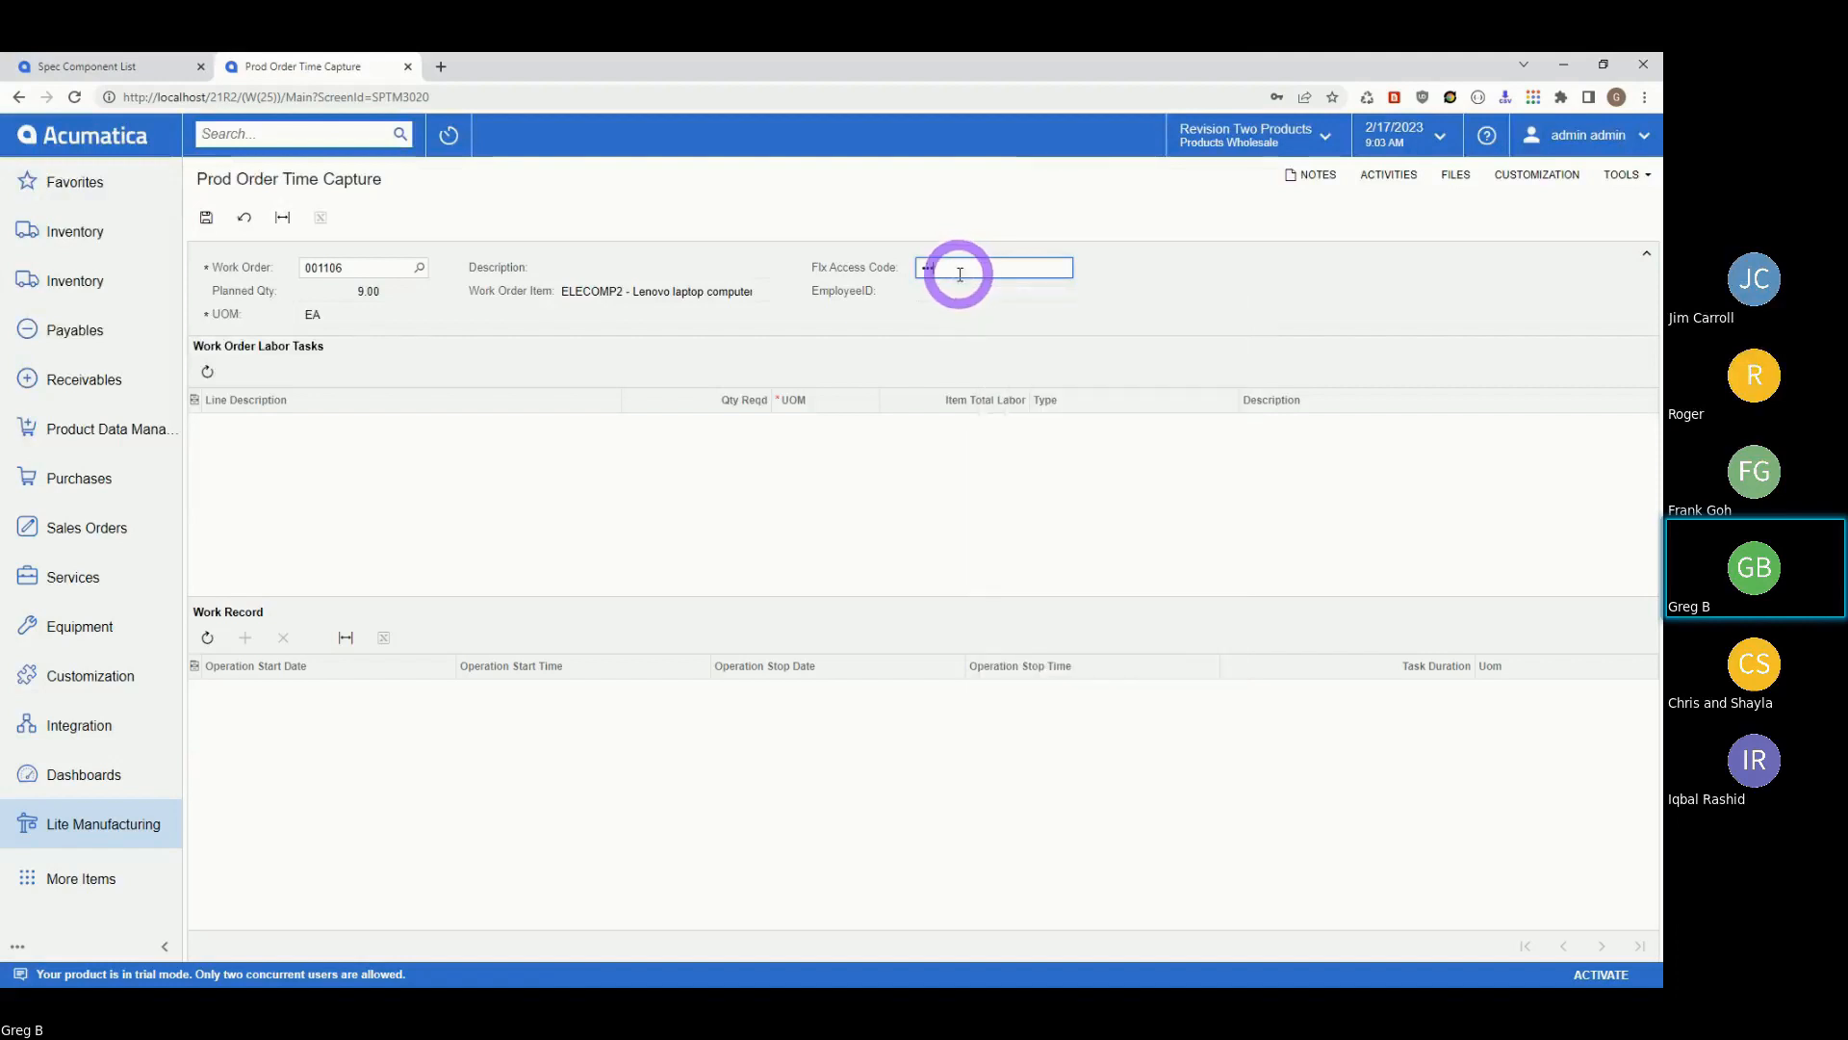
key("Tab")
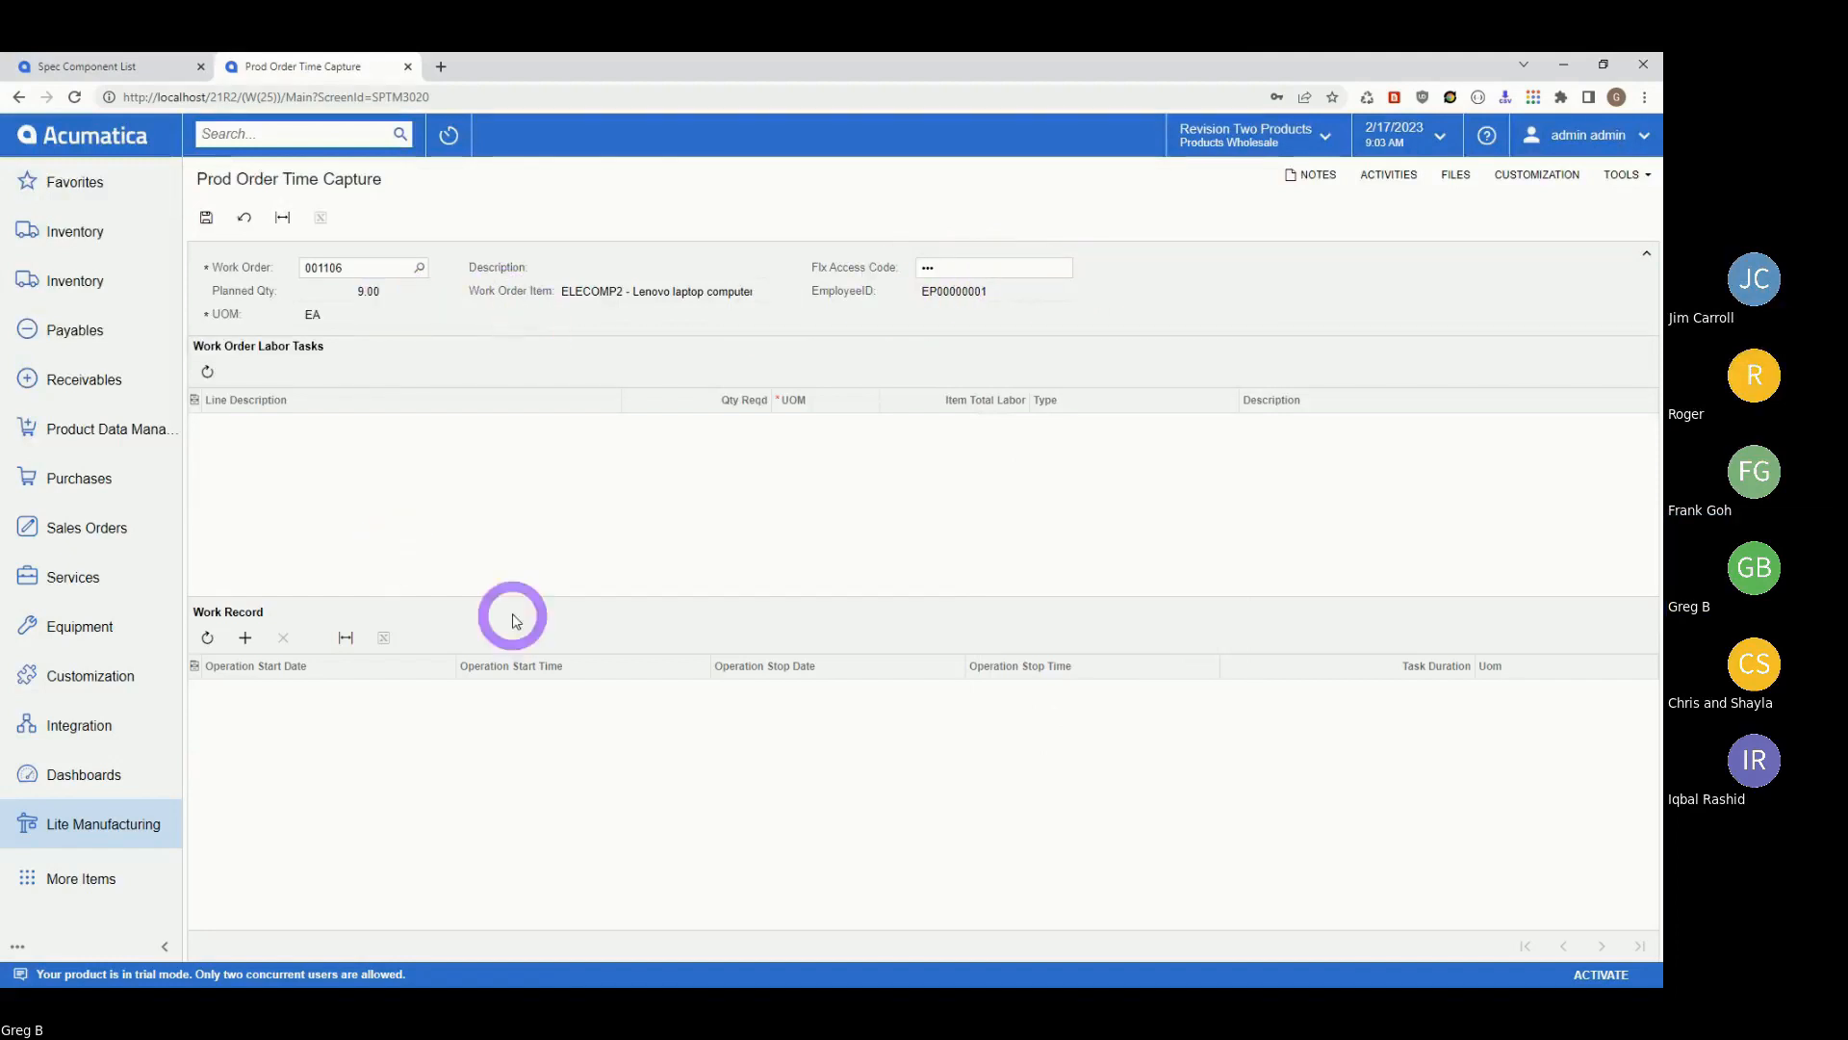
left_click(417, 269)
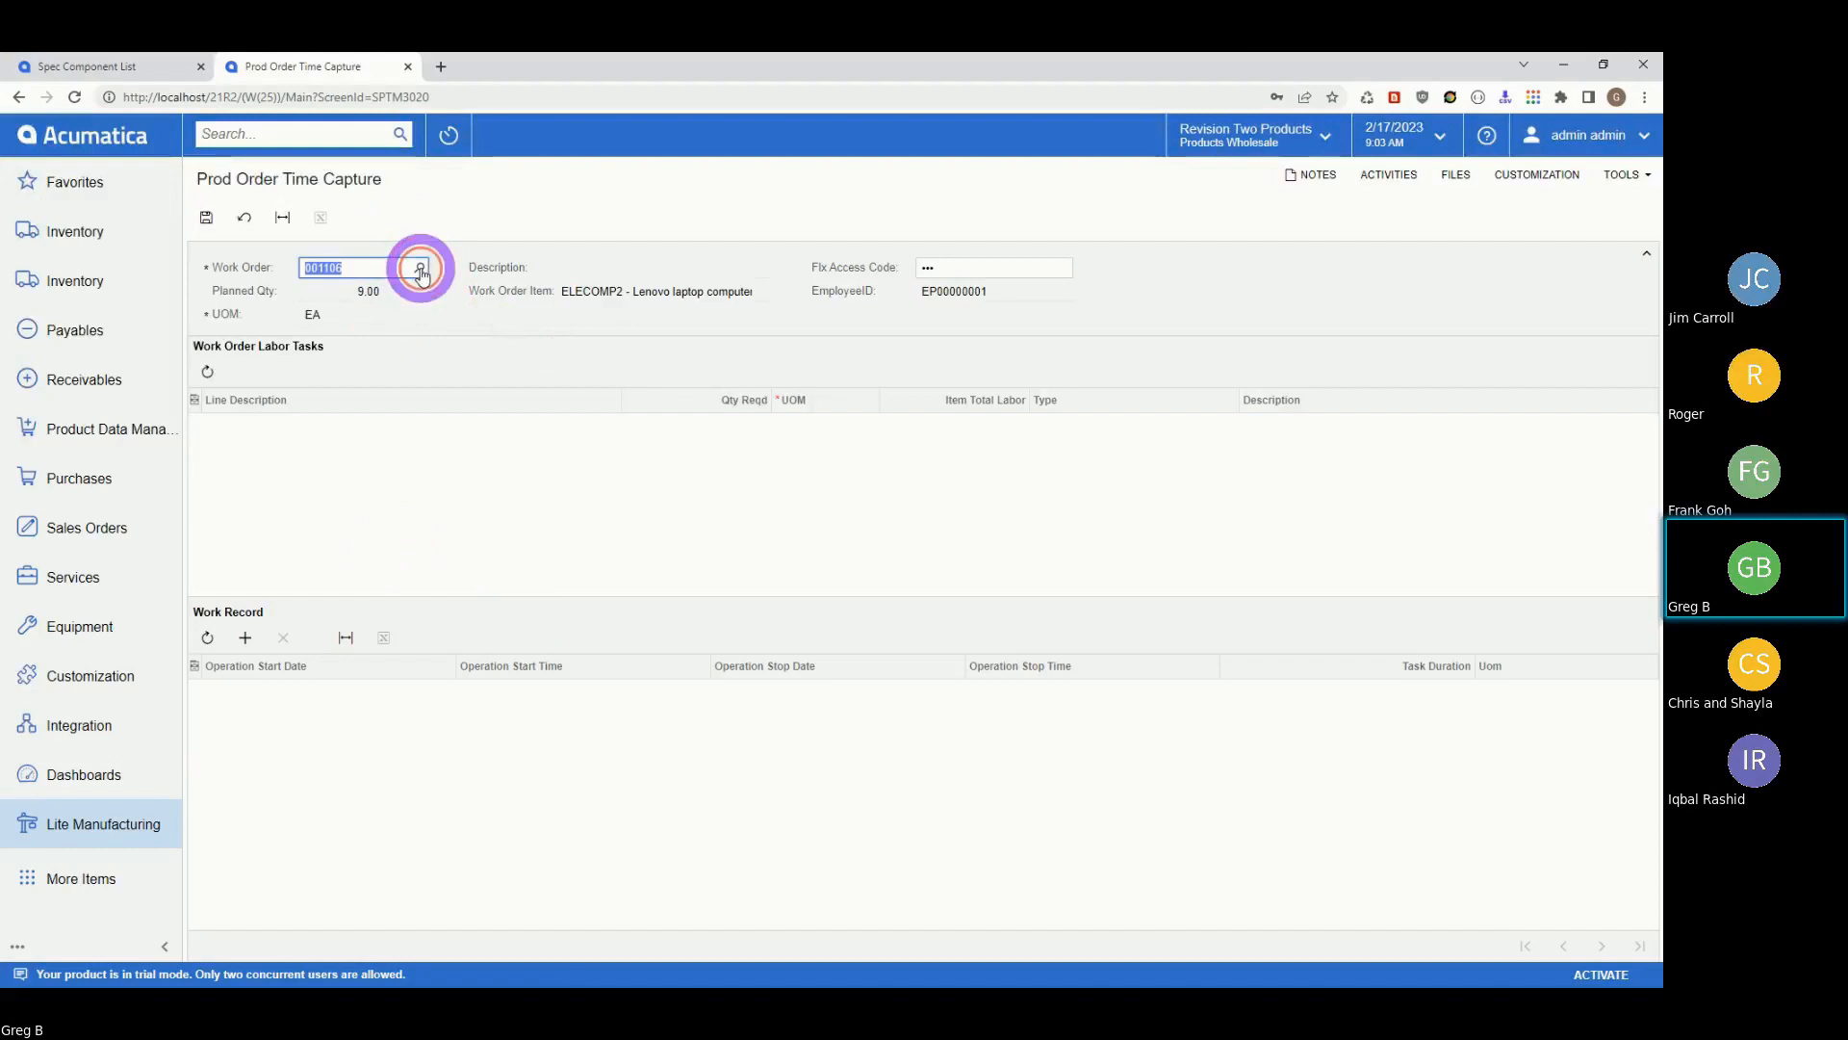
Switch to work order 001005 and re-enter the Flx access code for EP00000001.
left_click(421, 269)
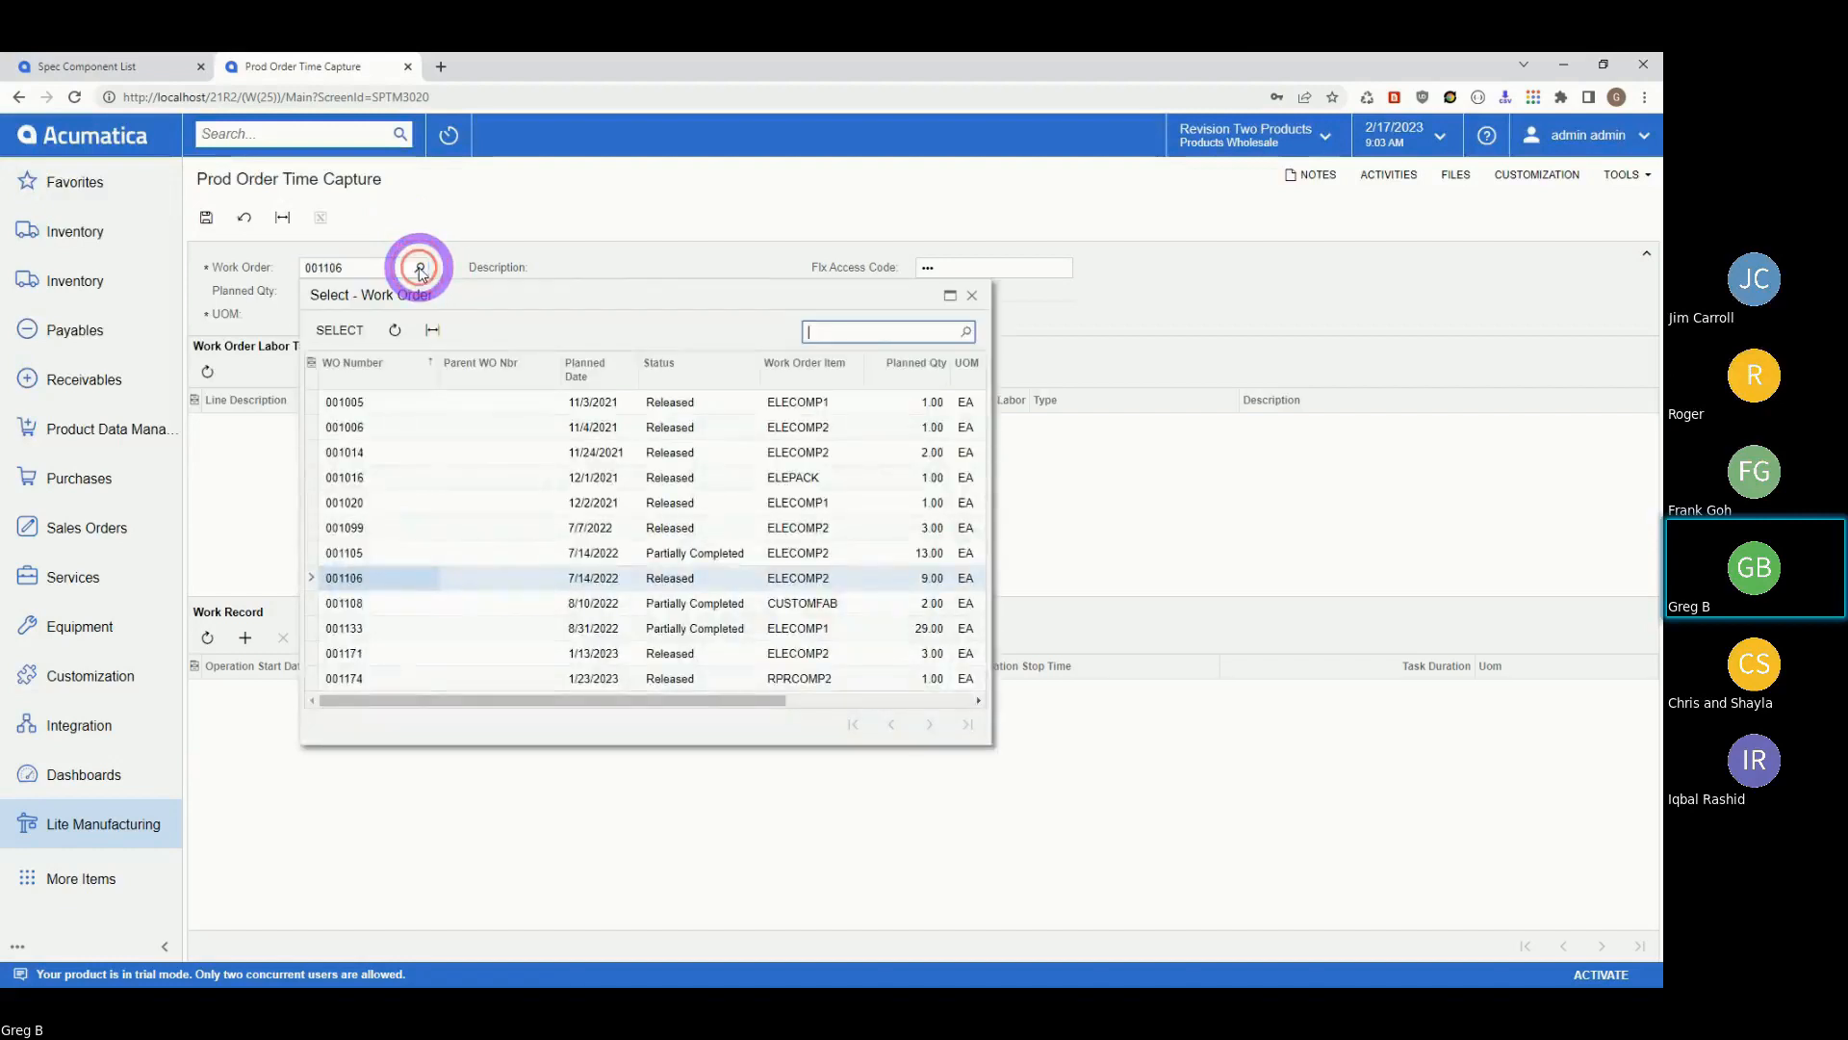
left_click(361, 401)
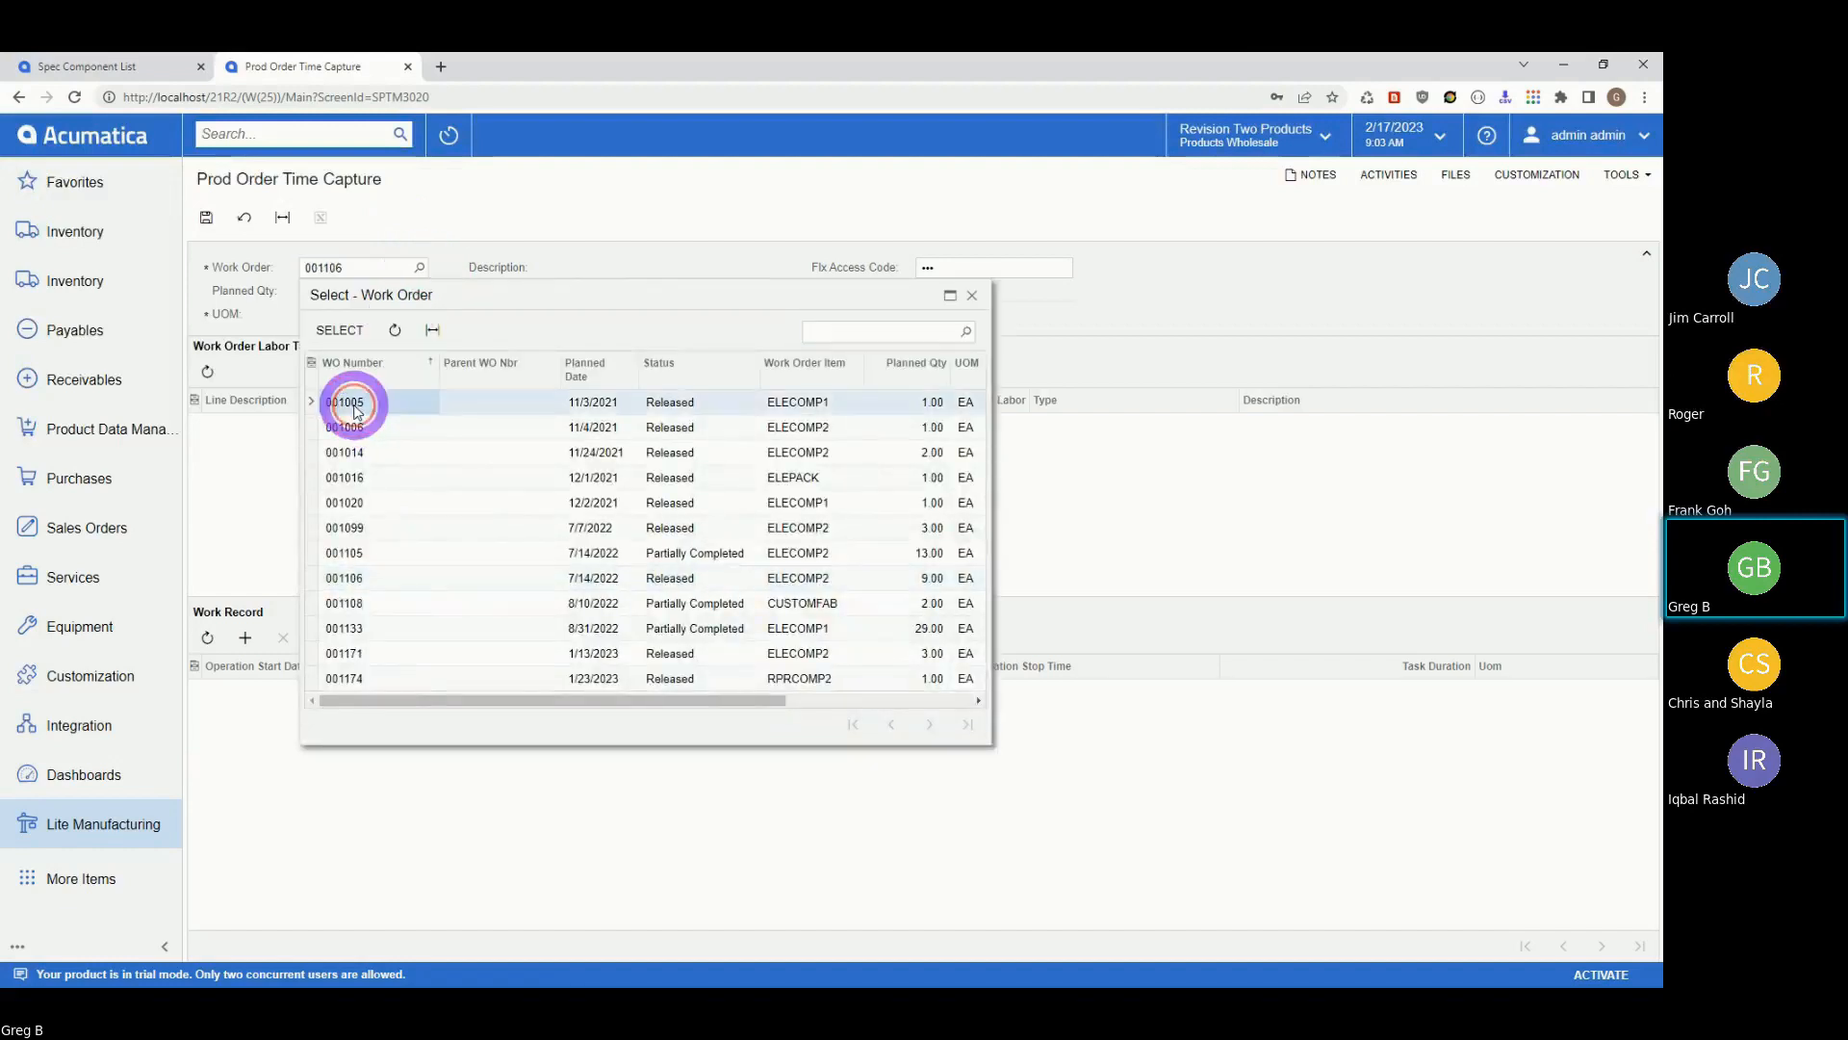
left_click(339, 332)
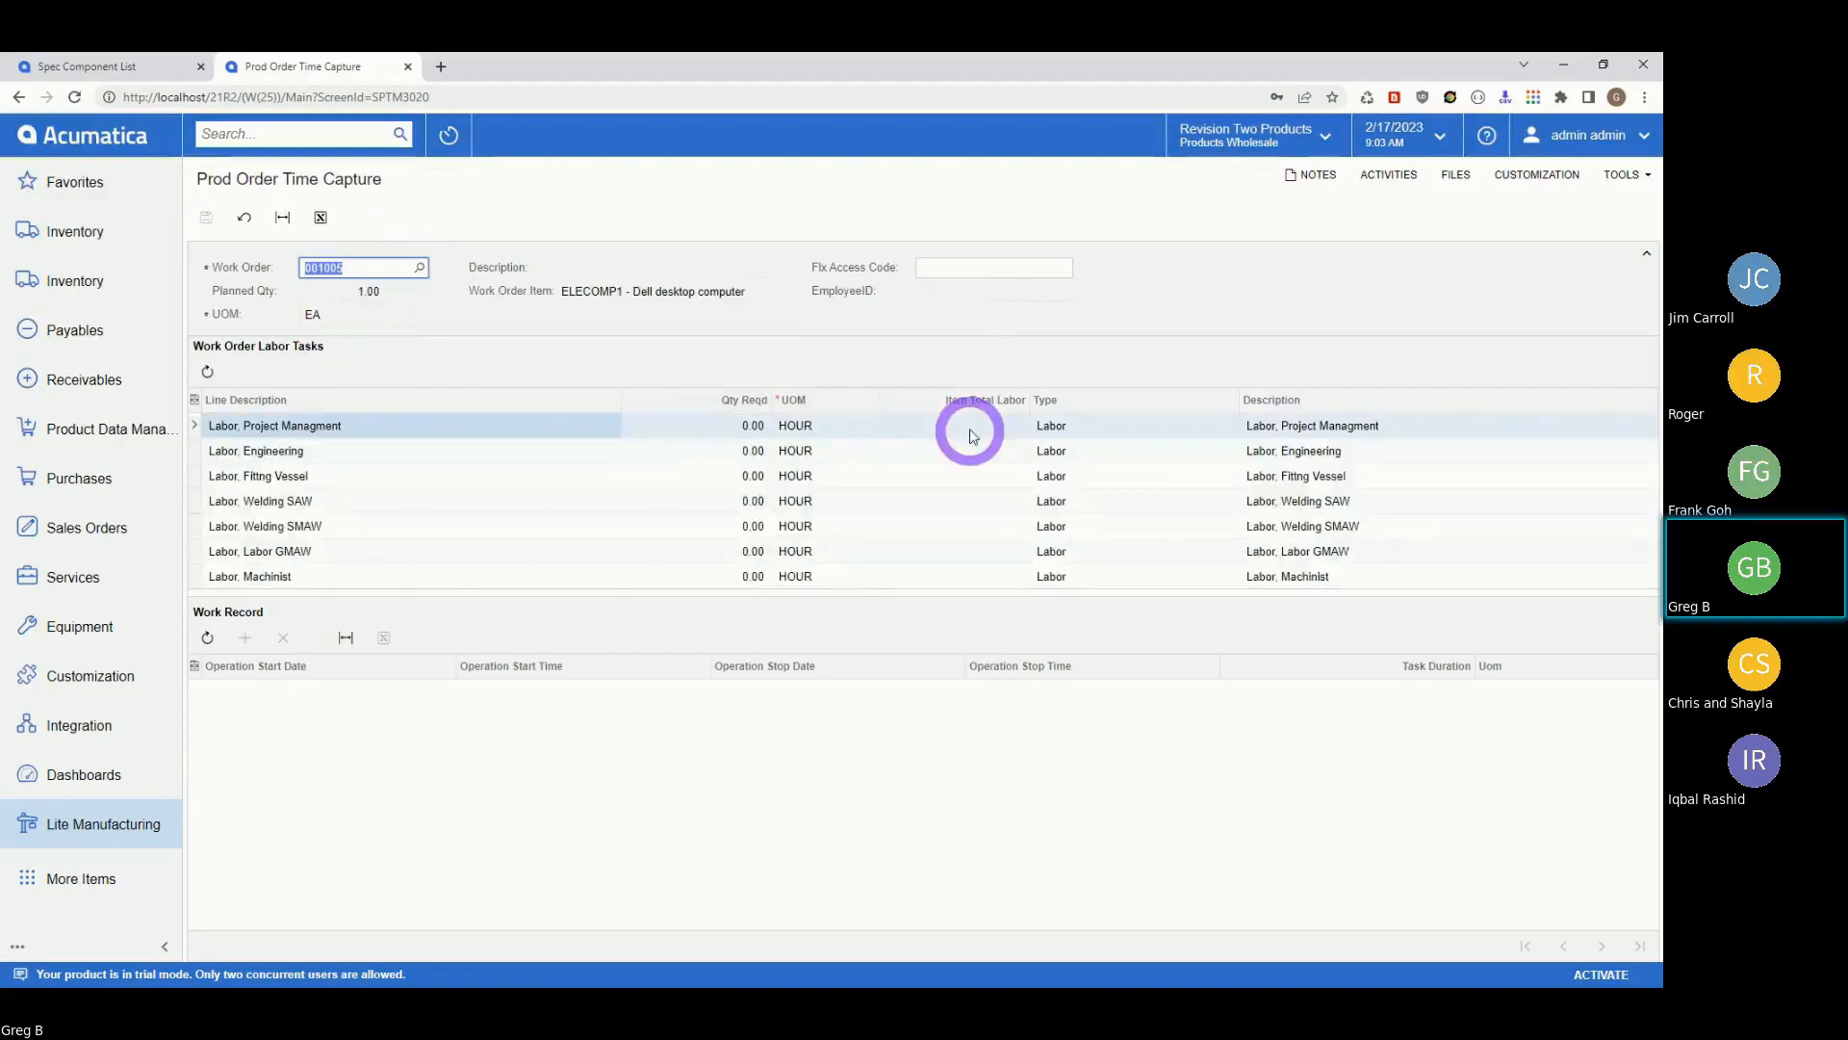
left_click(952, 269)
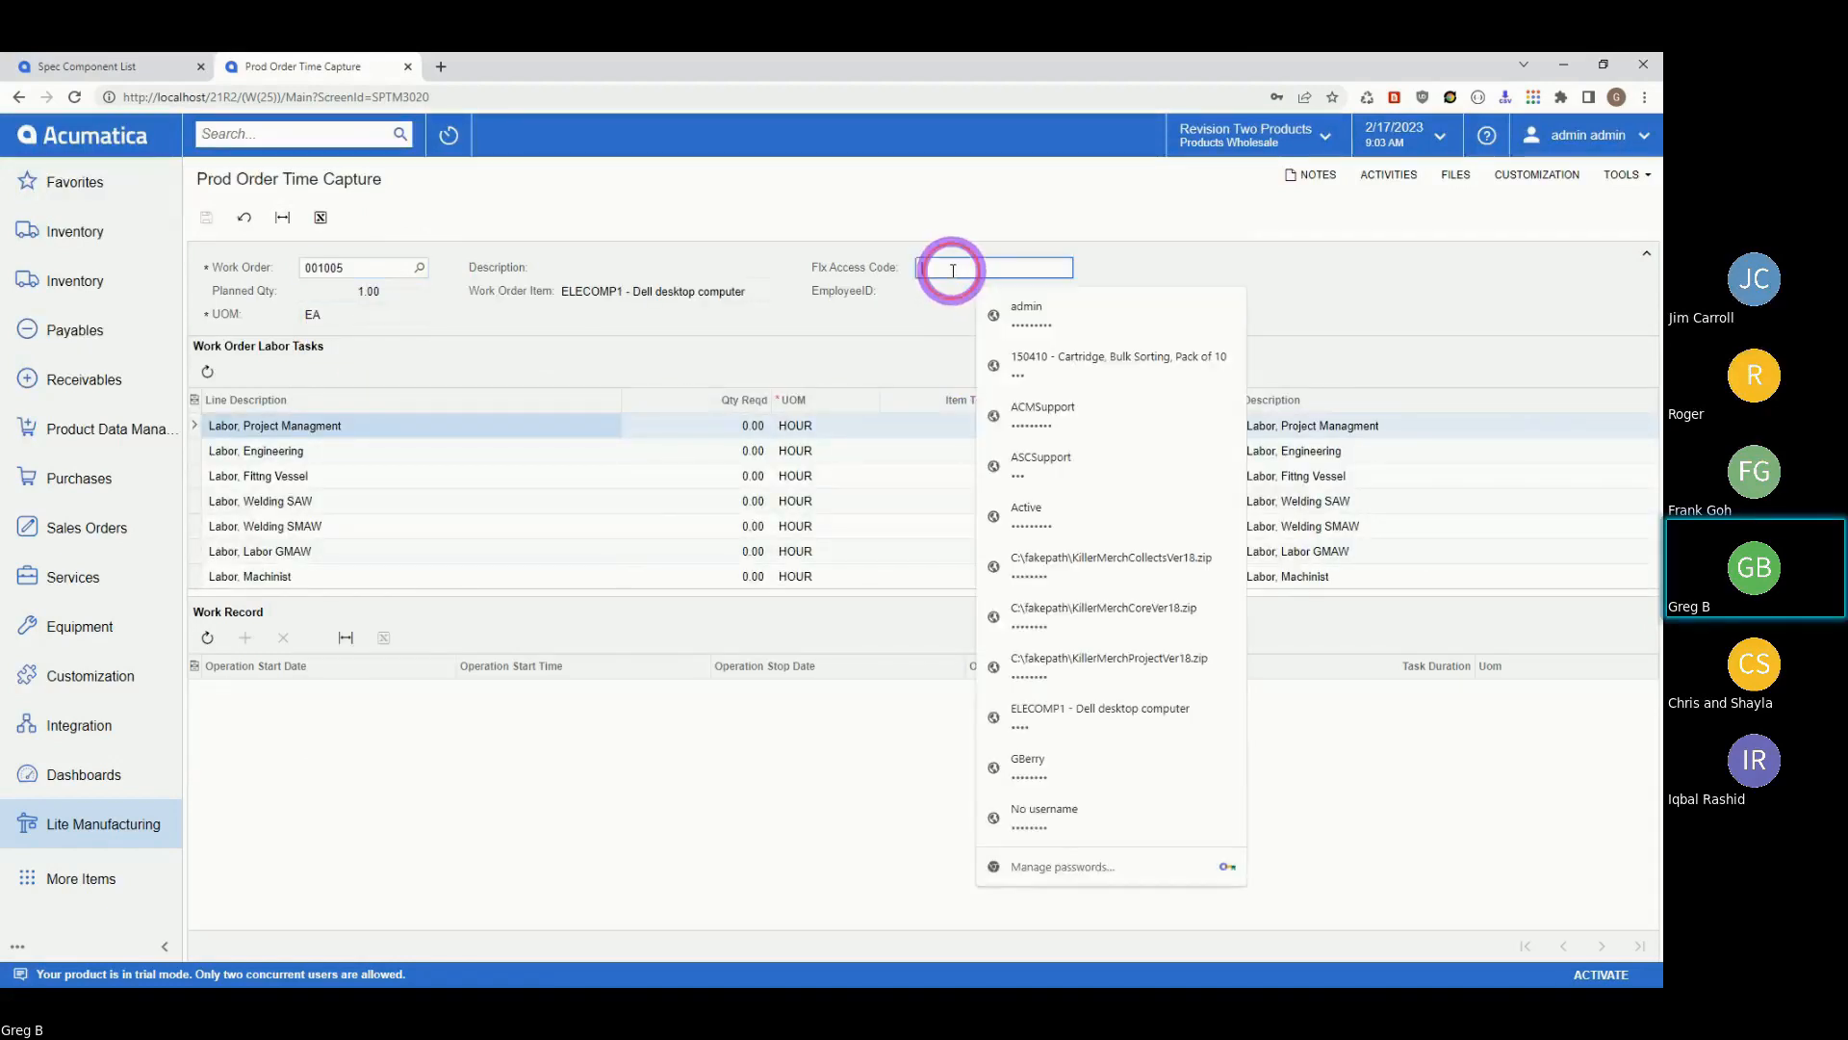
type("•••")
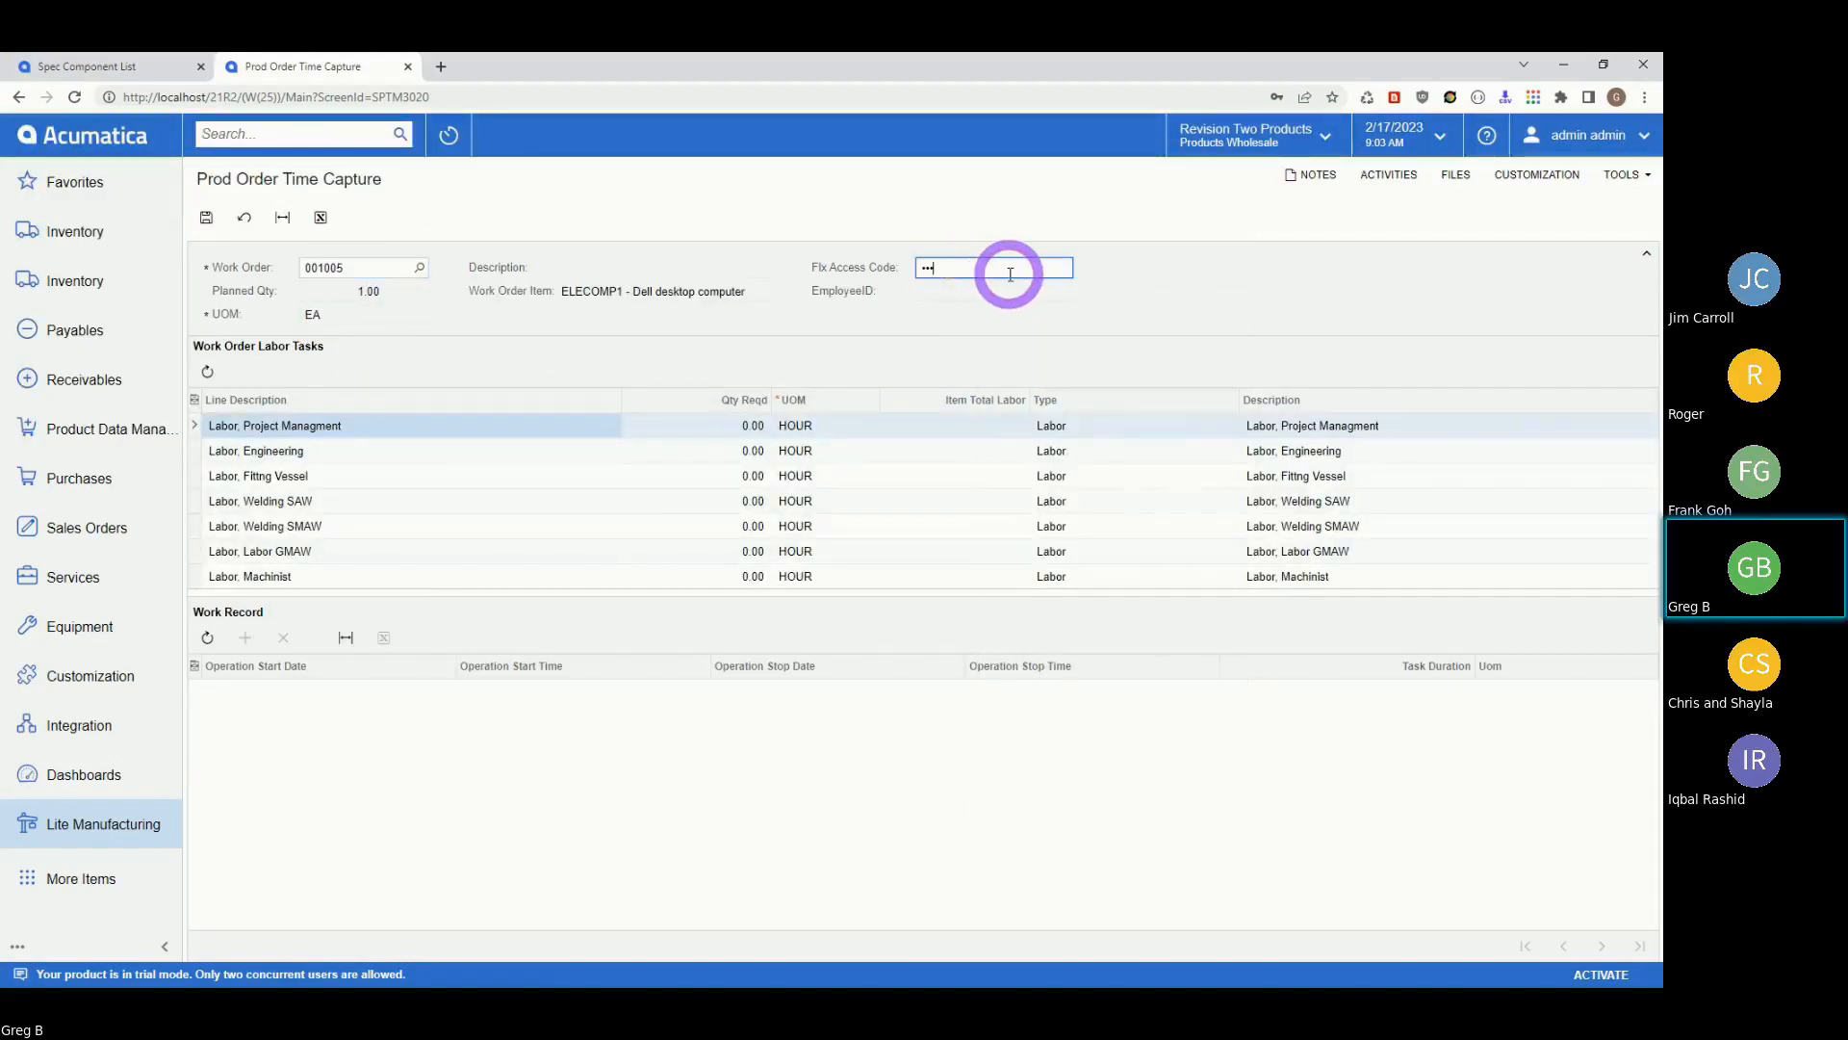
key("Tab")
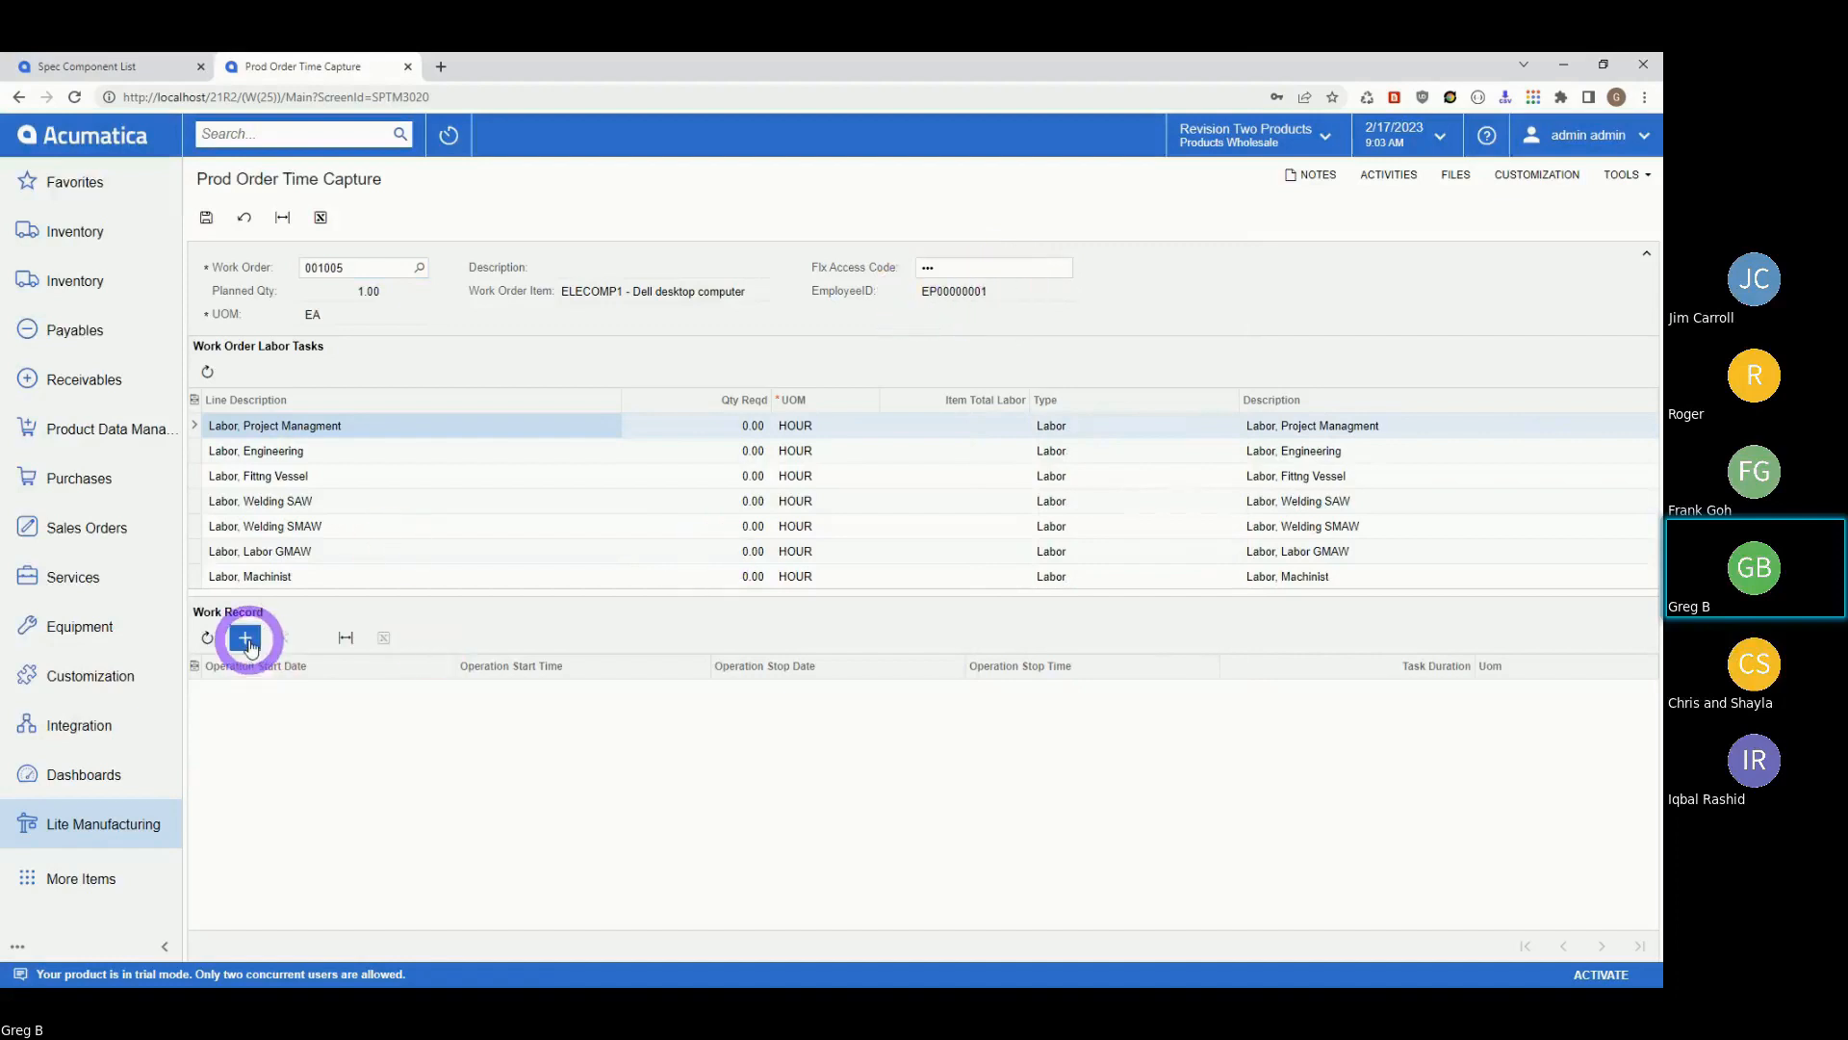
left_click(445, 500)
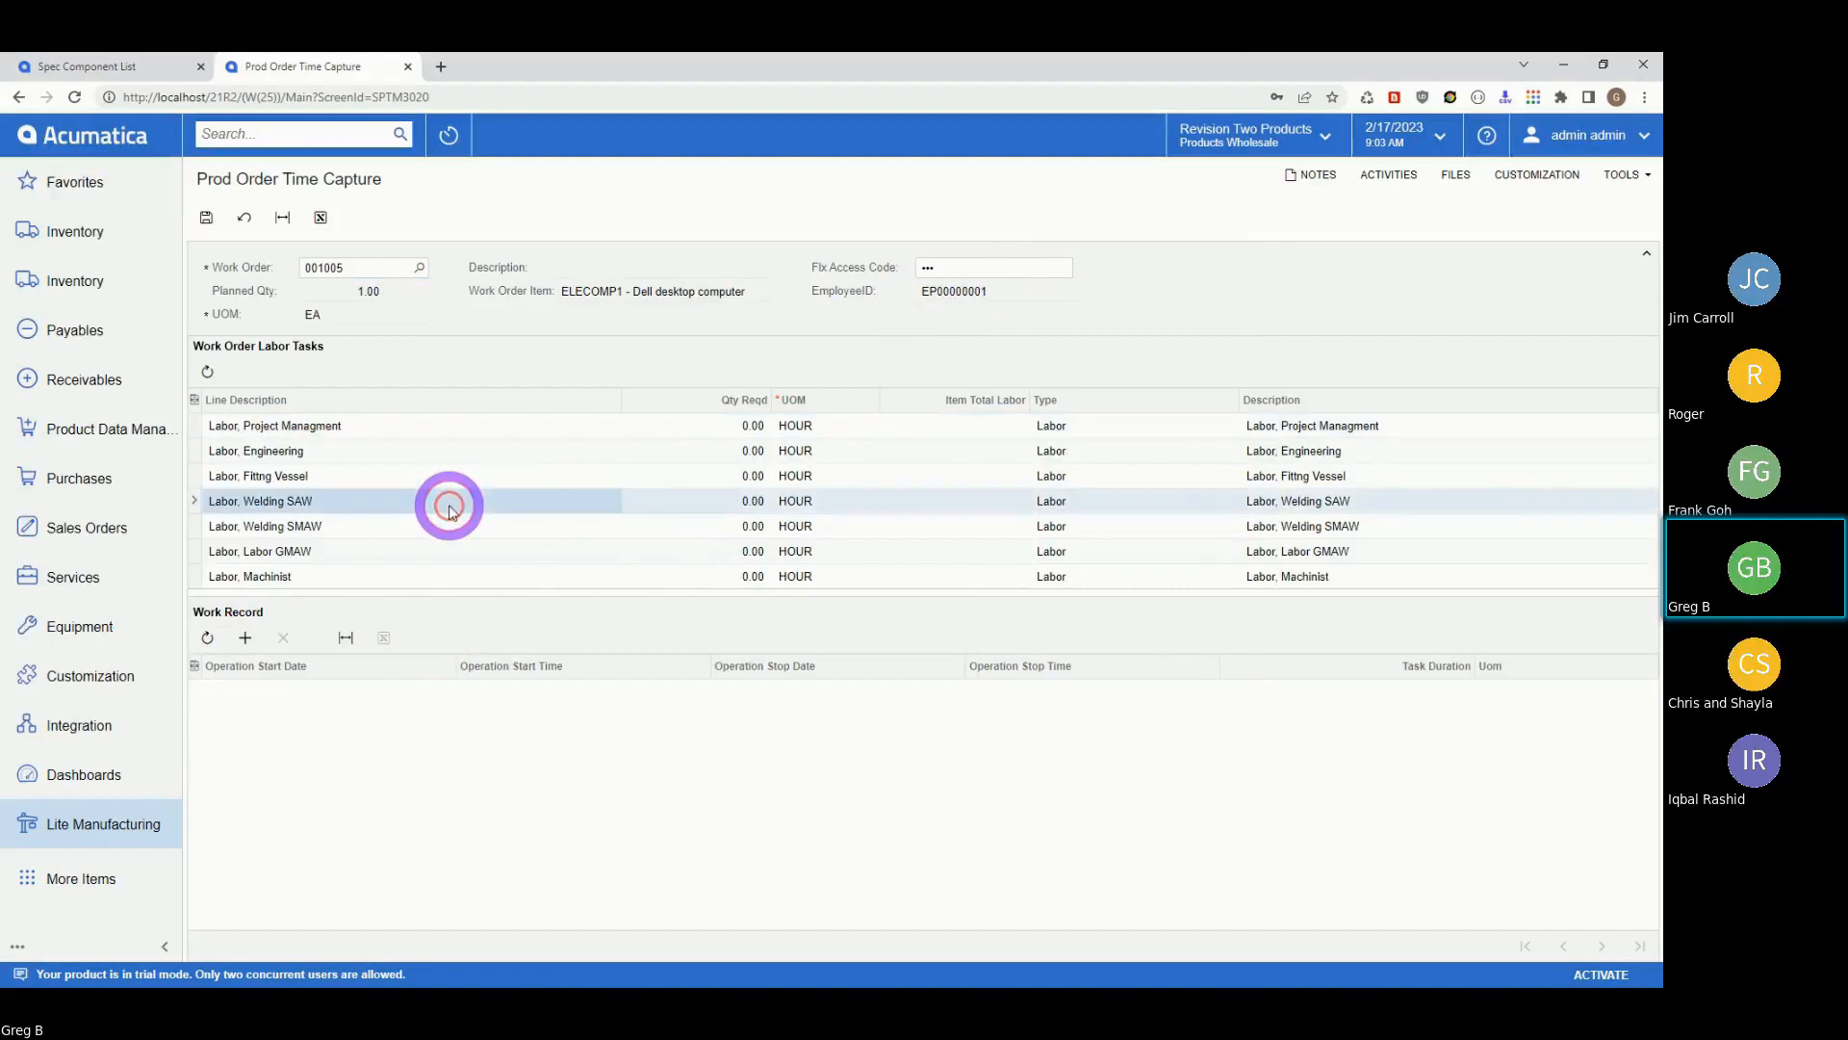
Add a 0.50-hour work record to the Labor, Welding SAW task.
left_click(245, 637)
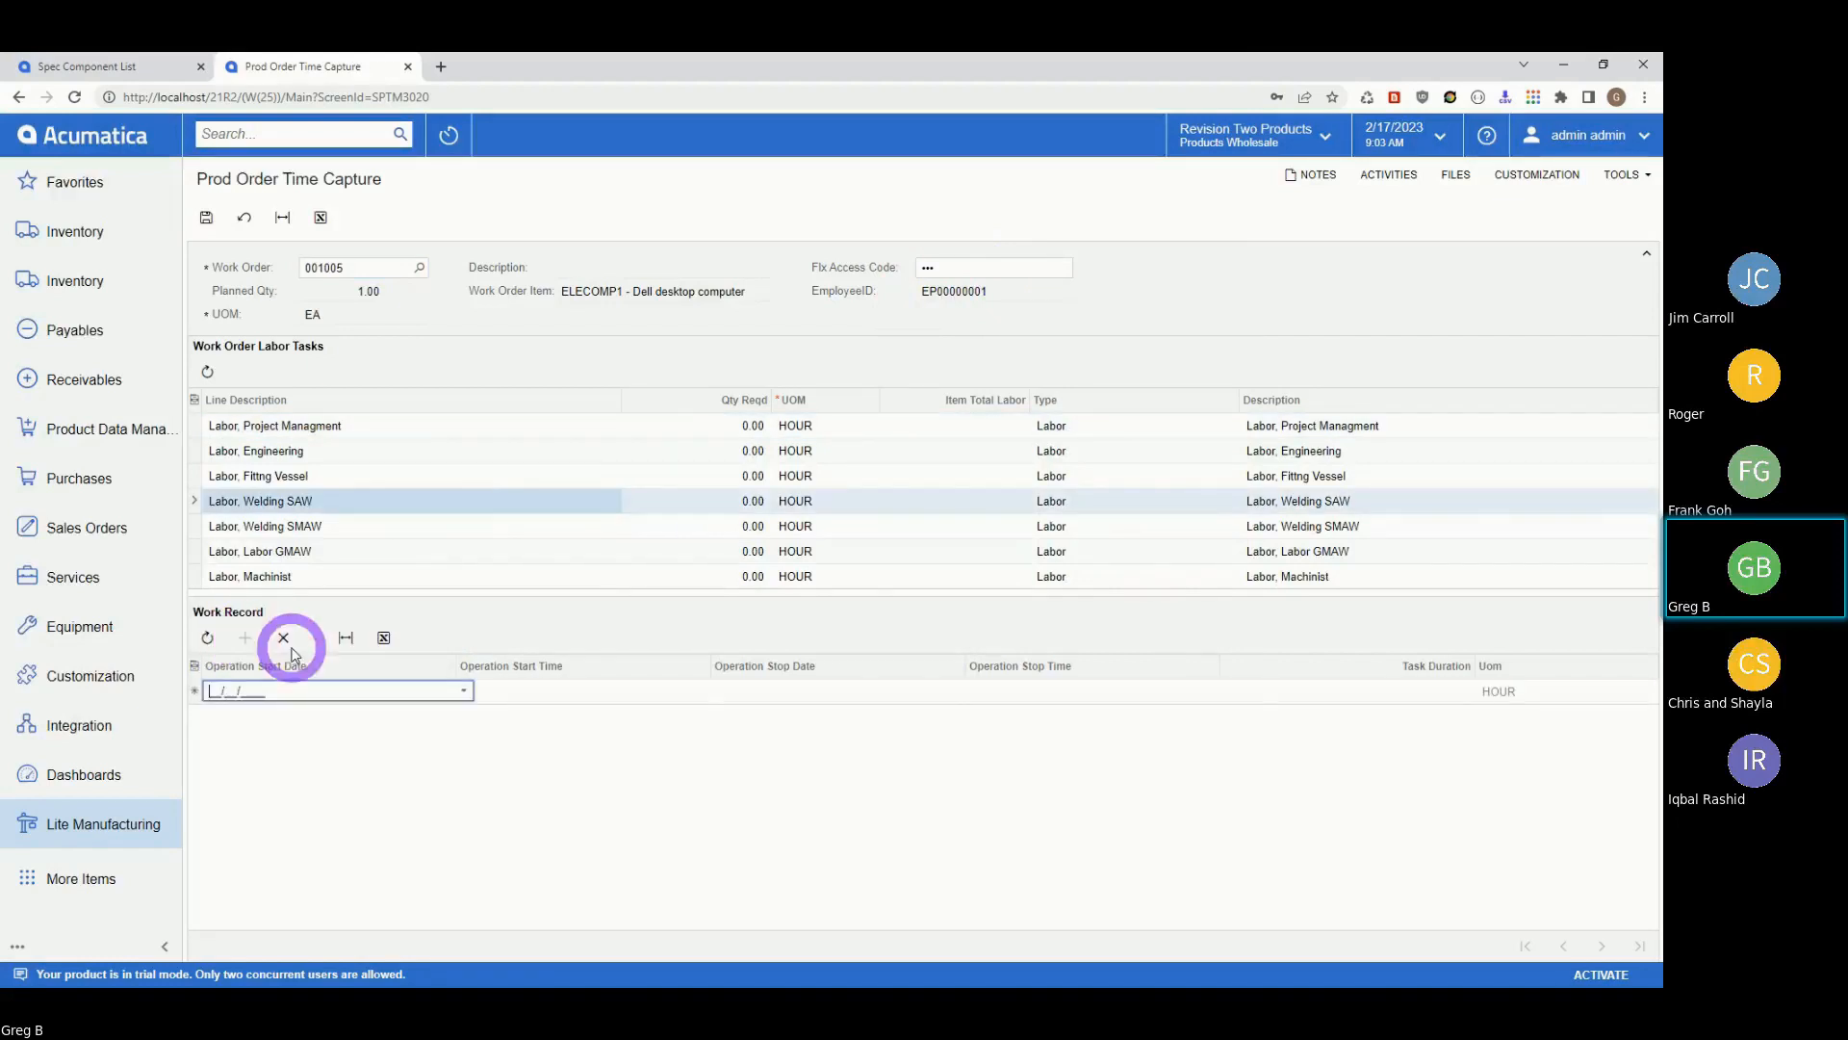
left_click(1432, 699)
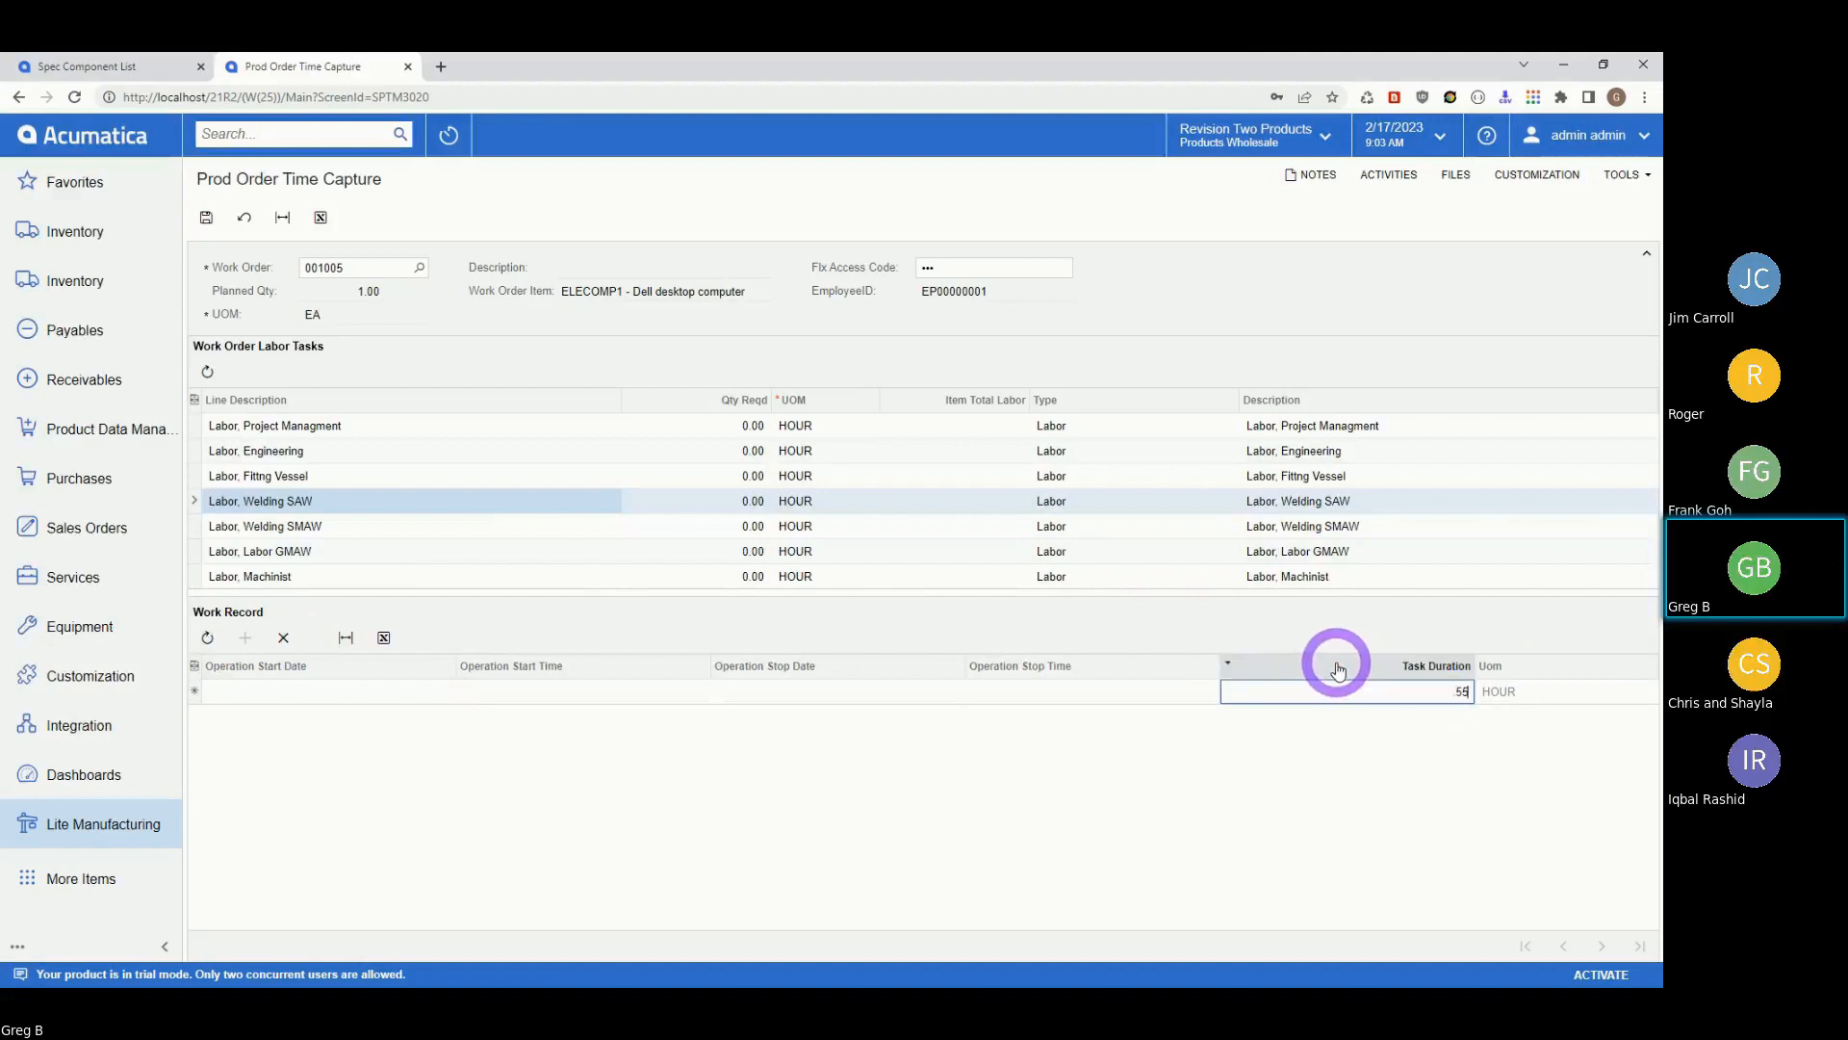
key("Tab")
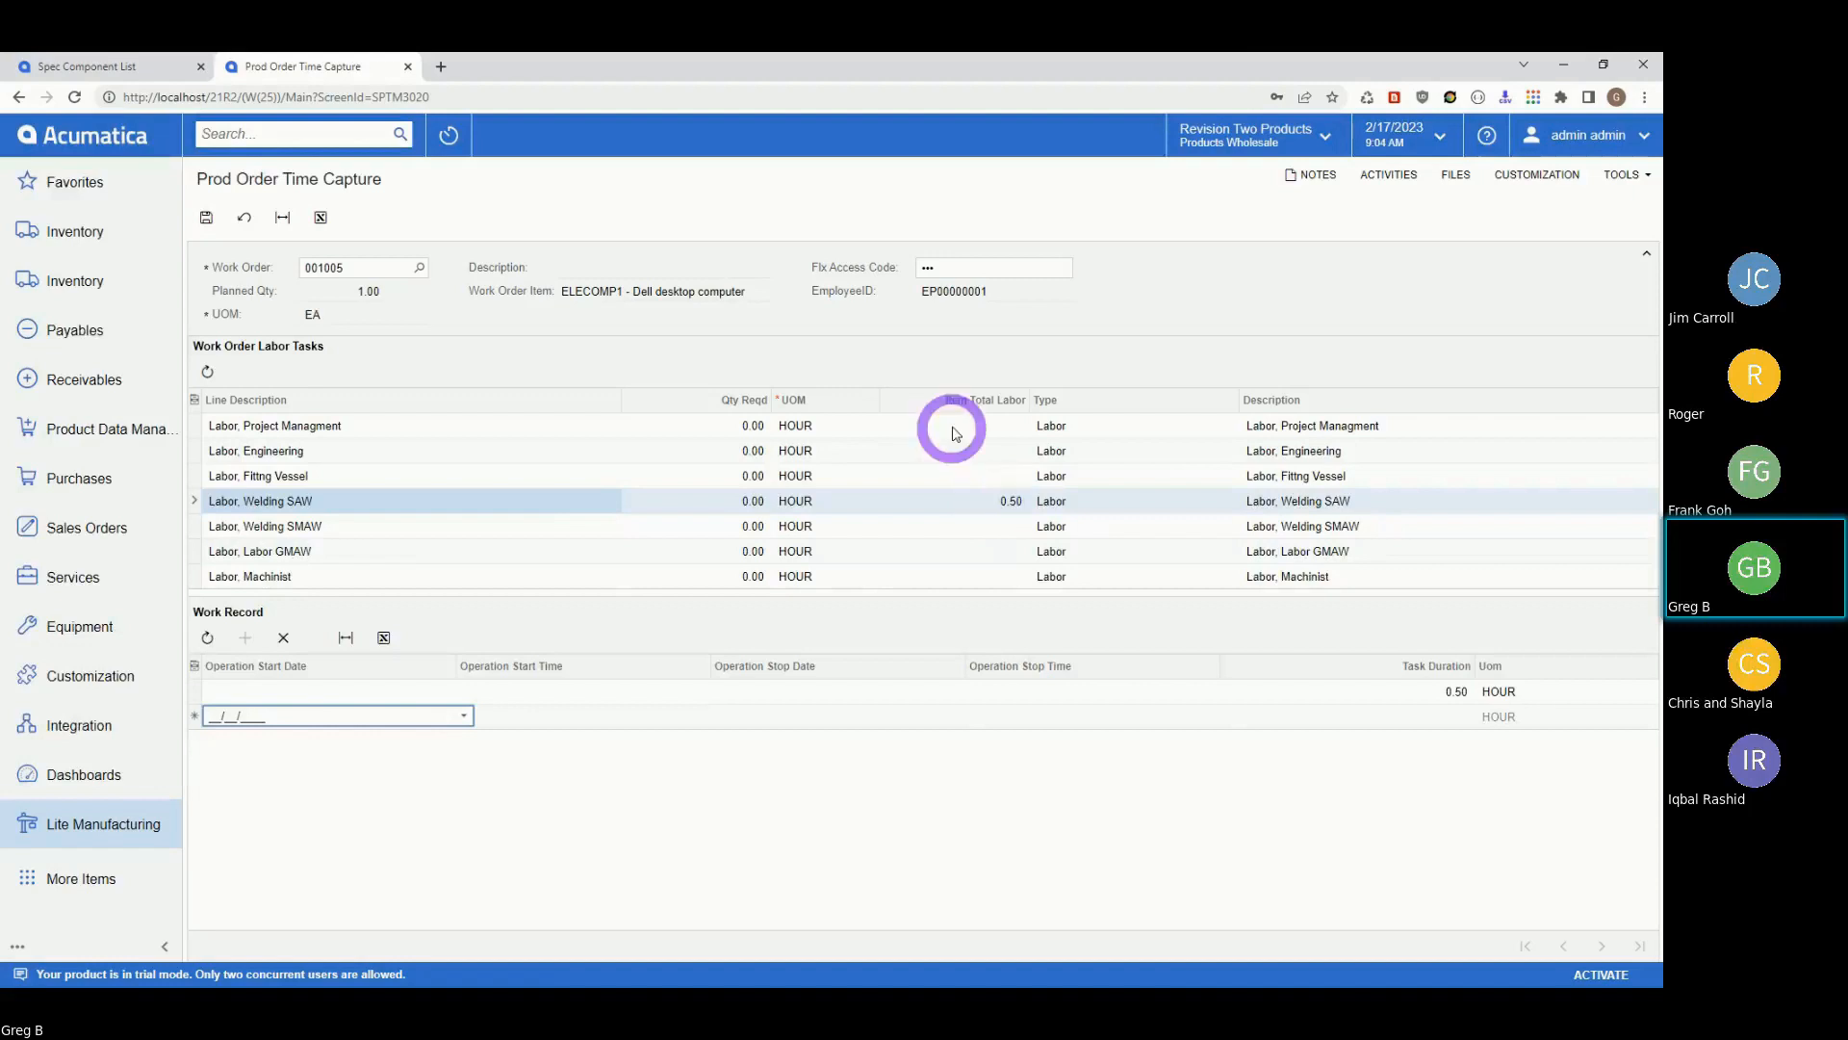
Save the 0.50-hour entry, dismiss the DataReader error, and view the empty Labor, Welding SMAW task.
left_click(207, 219)
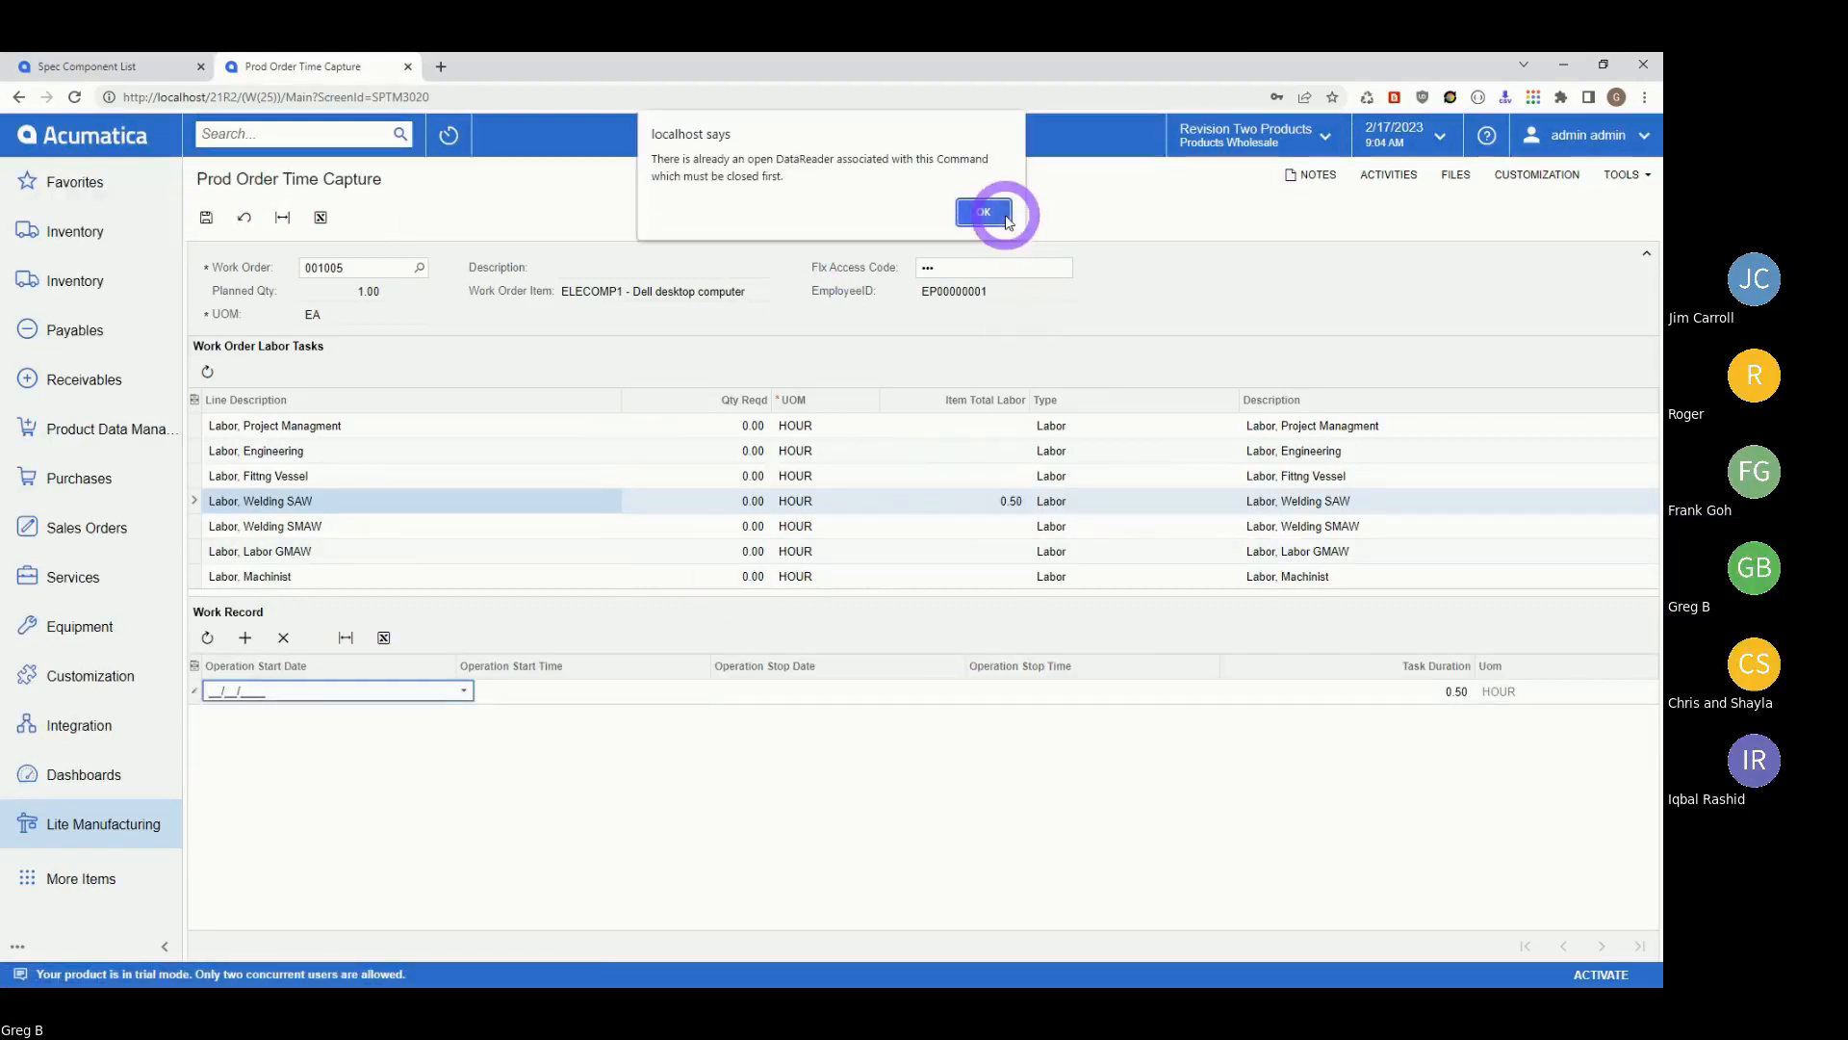
left_click(982, 211)
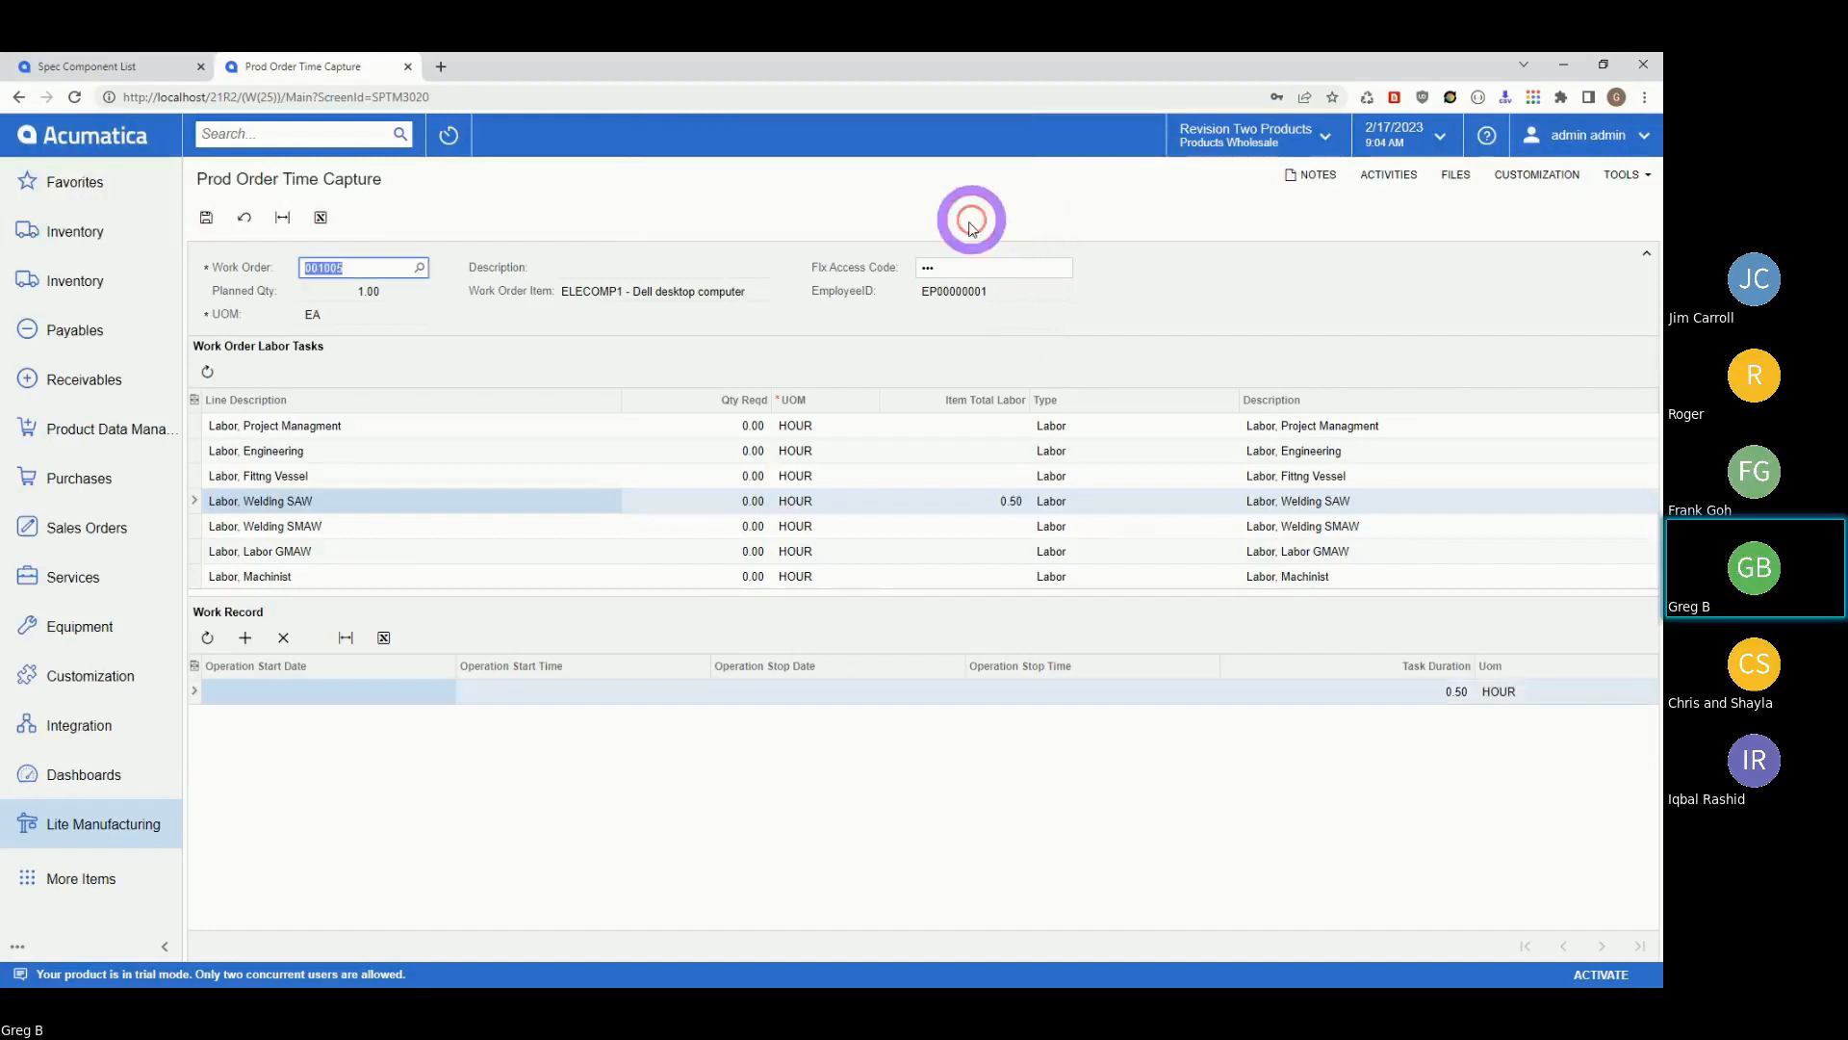
left_click(714, 527)
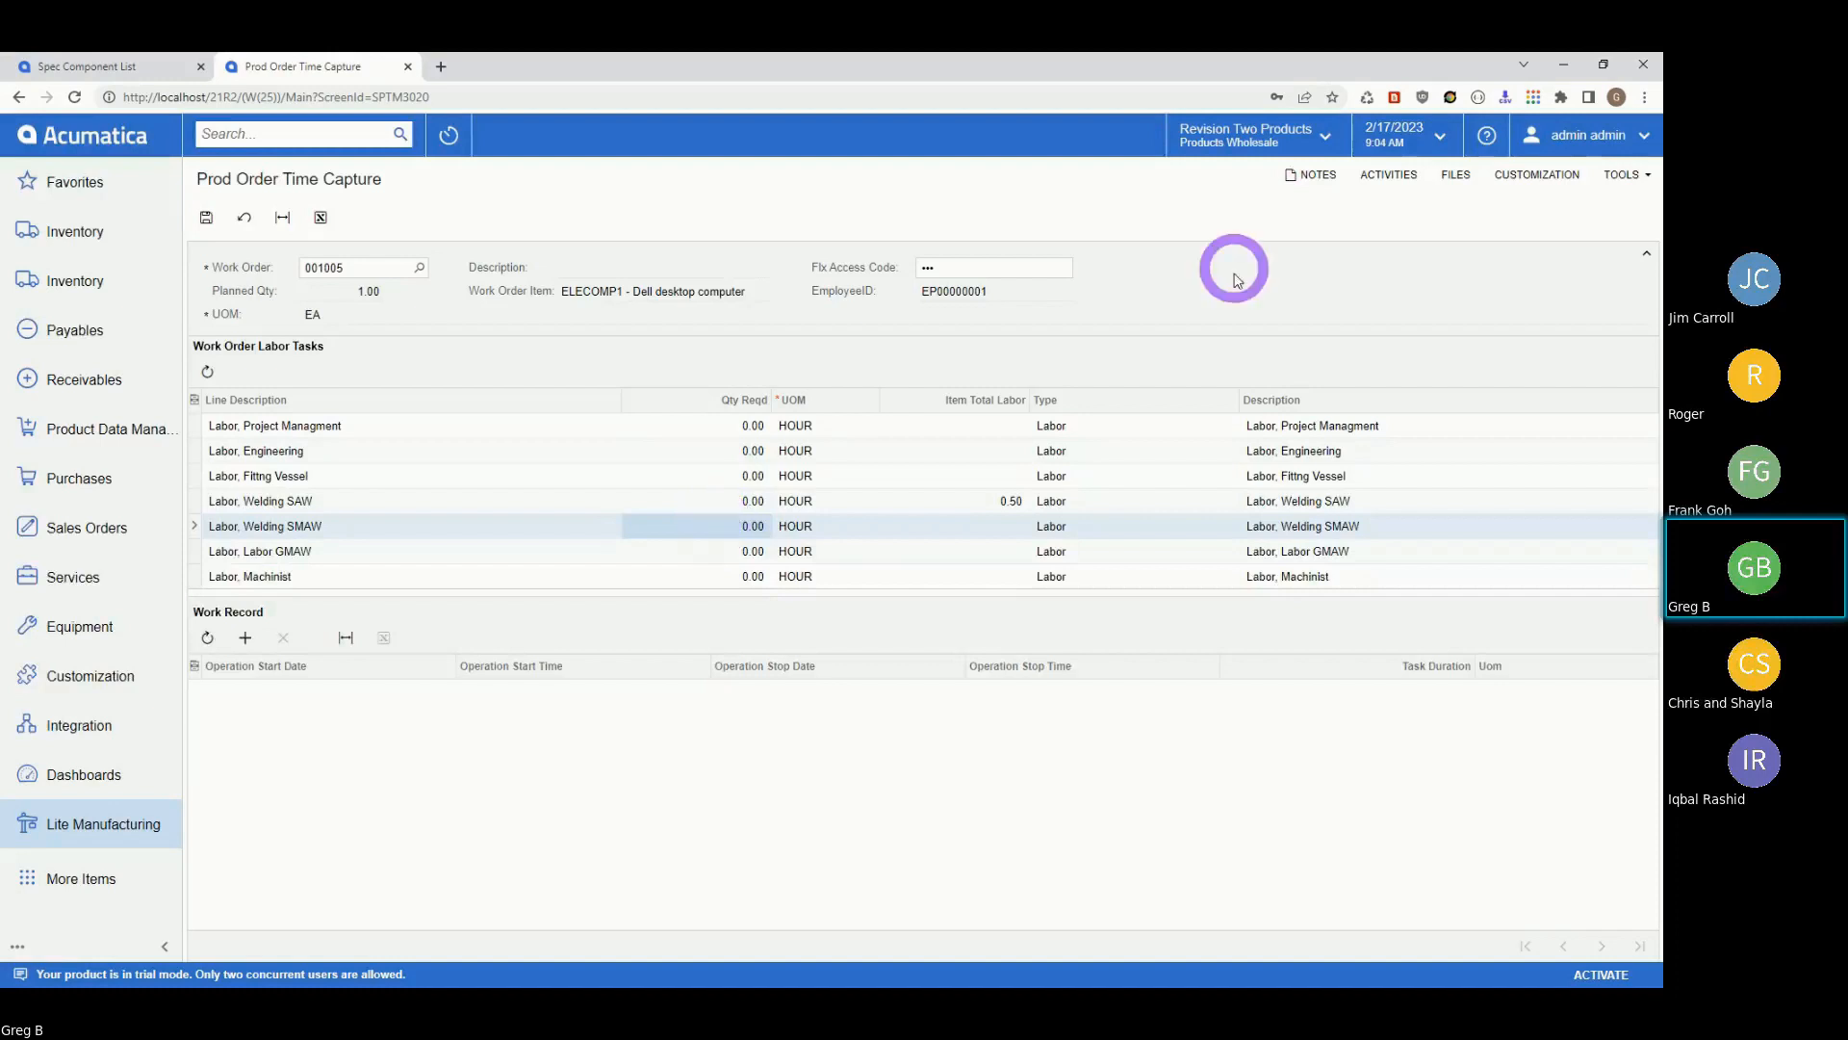
Open the Prod Order Form report from Lite Manufacturing's Printed Forms.
left_click(46, 831)
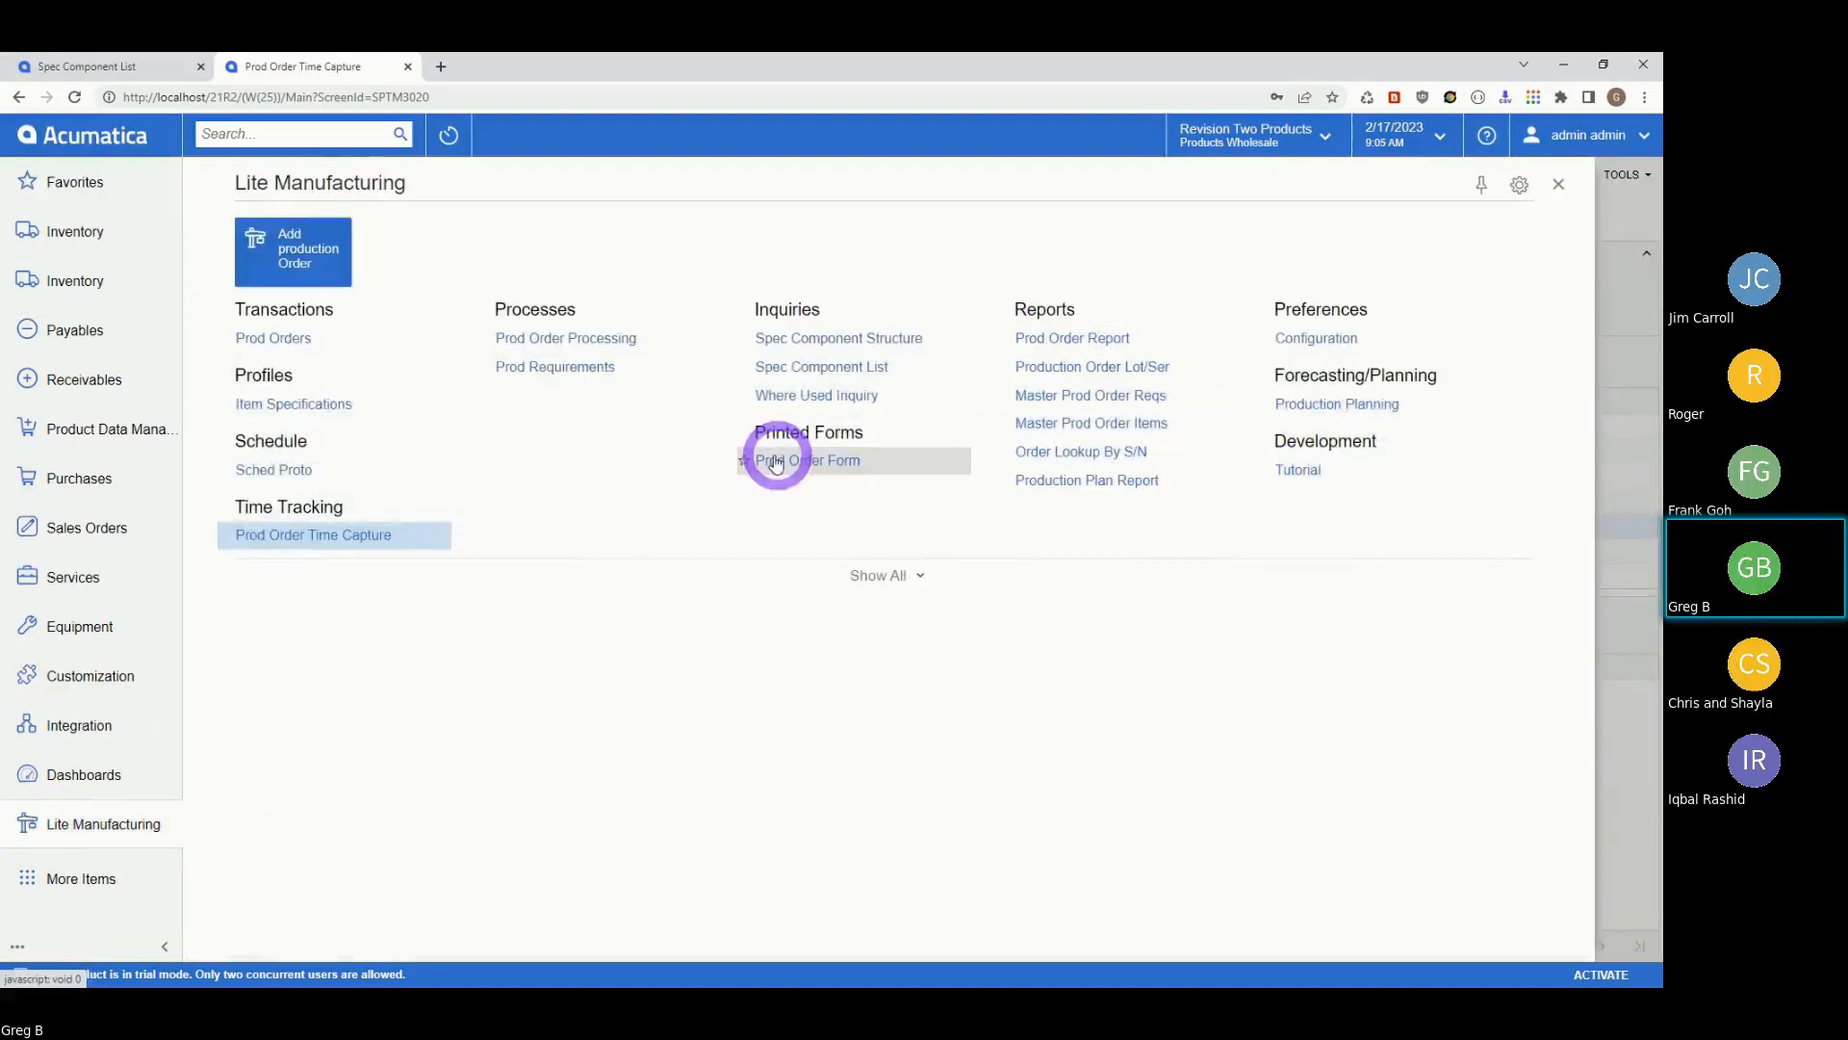
left_click(777, 463)
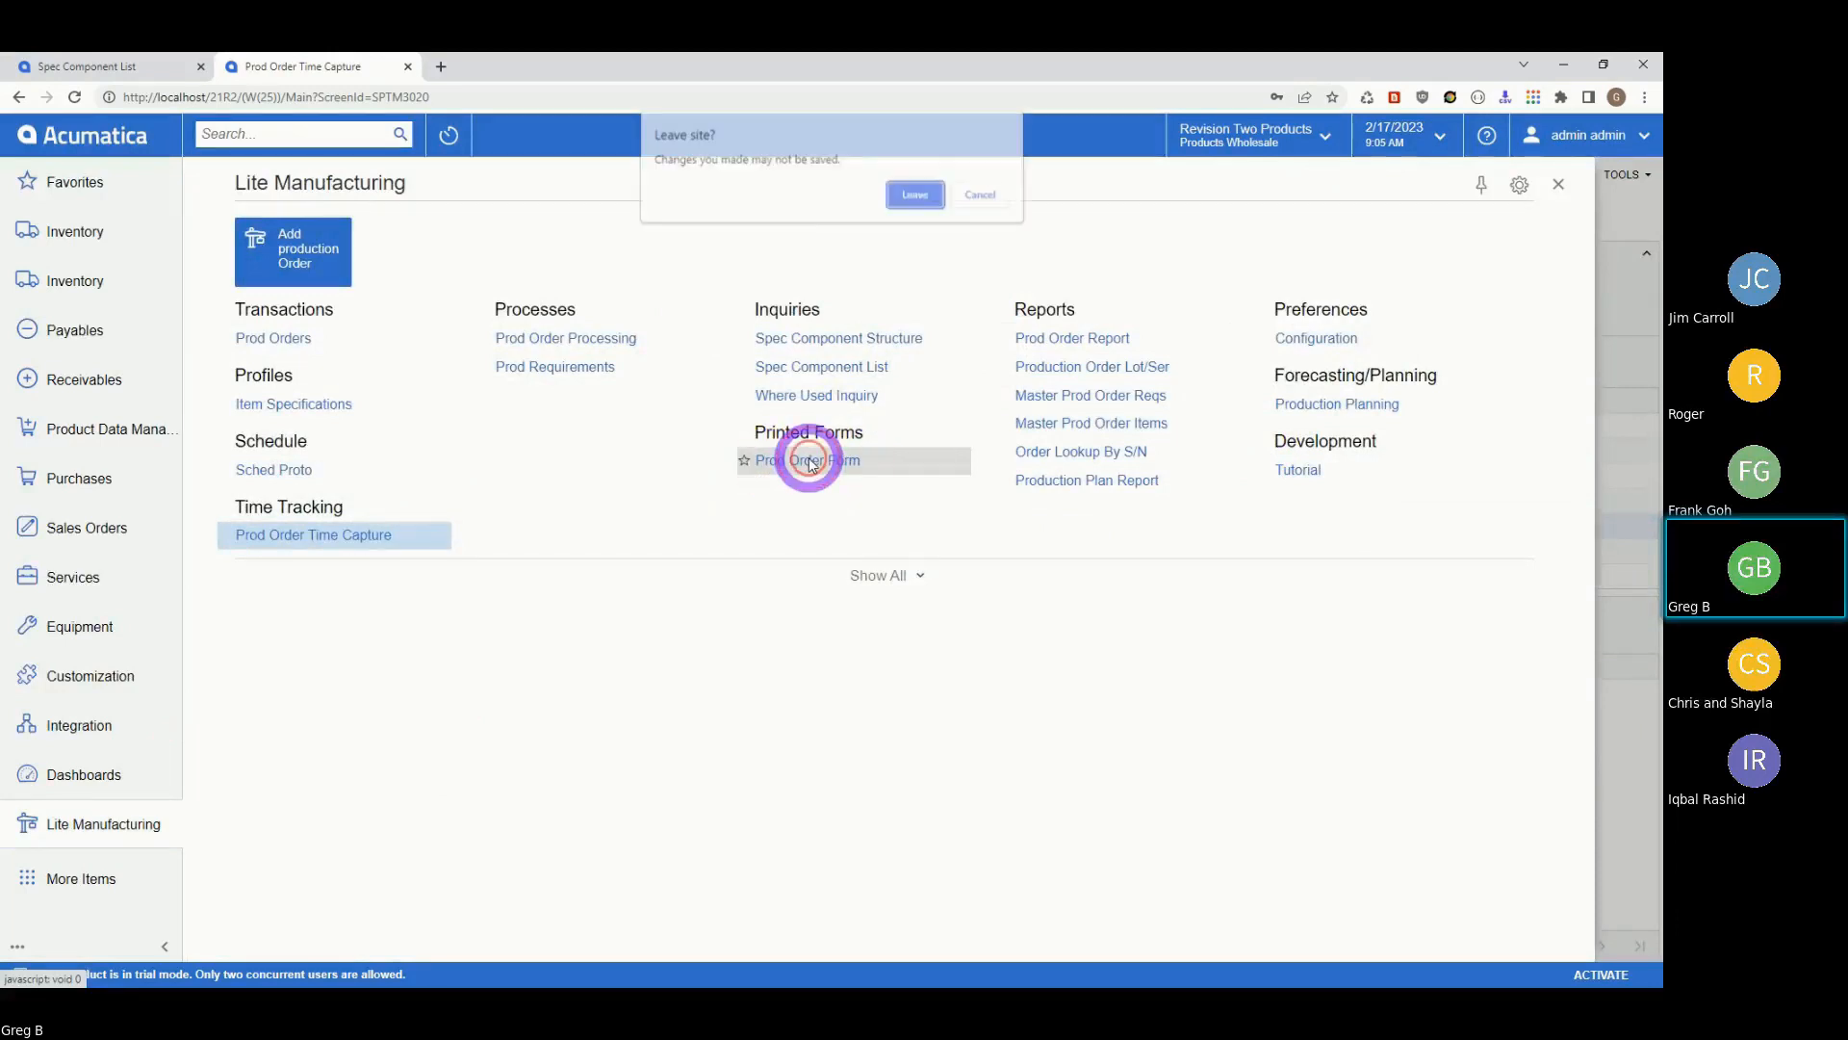
left_click(913, 194)
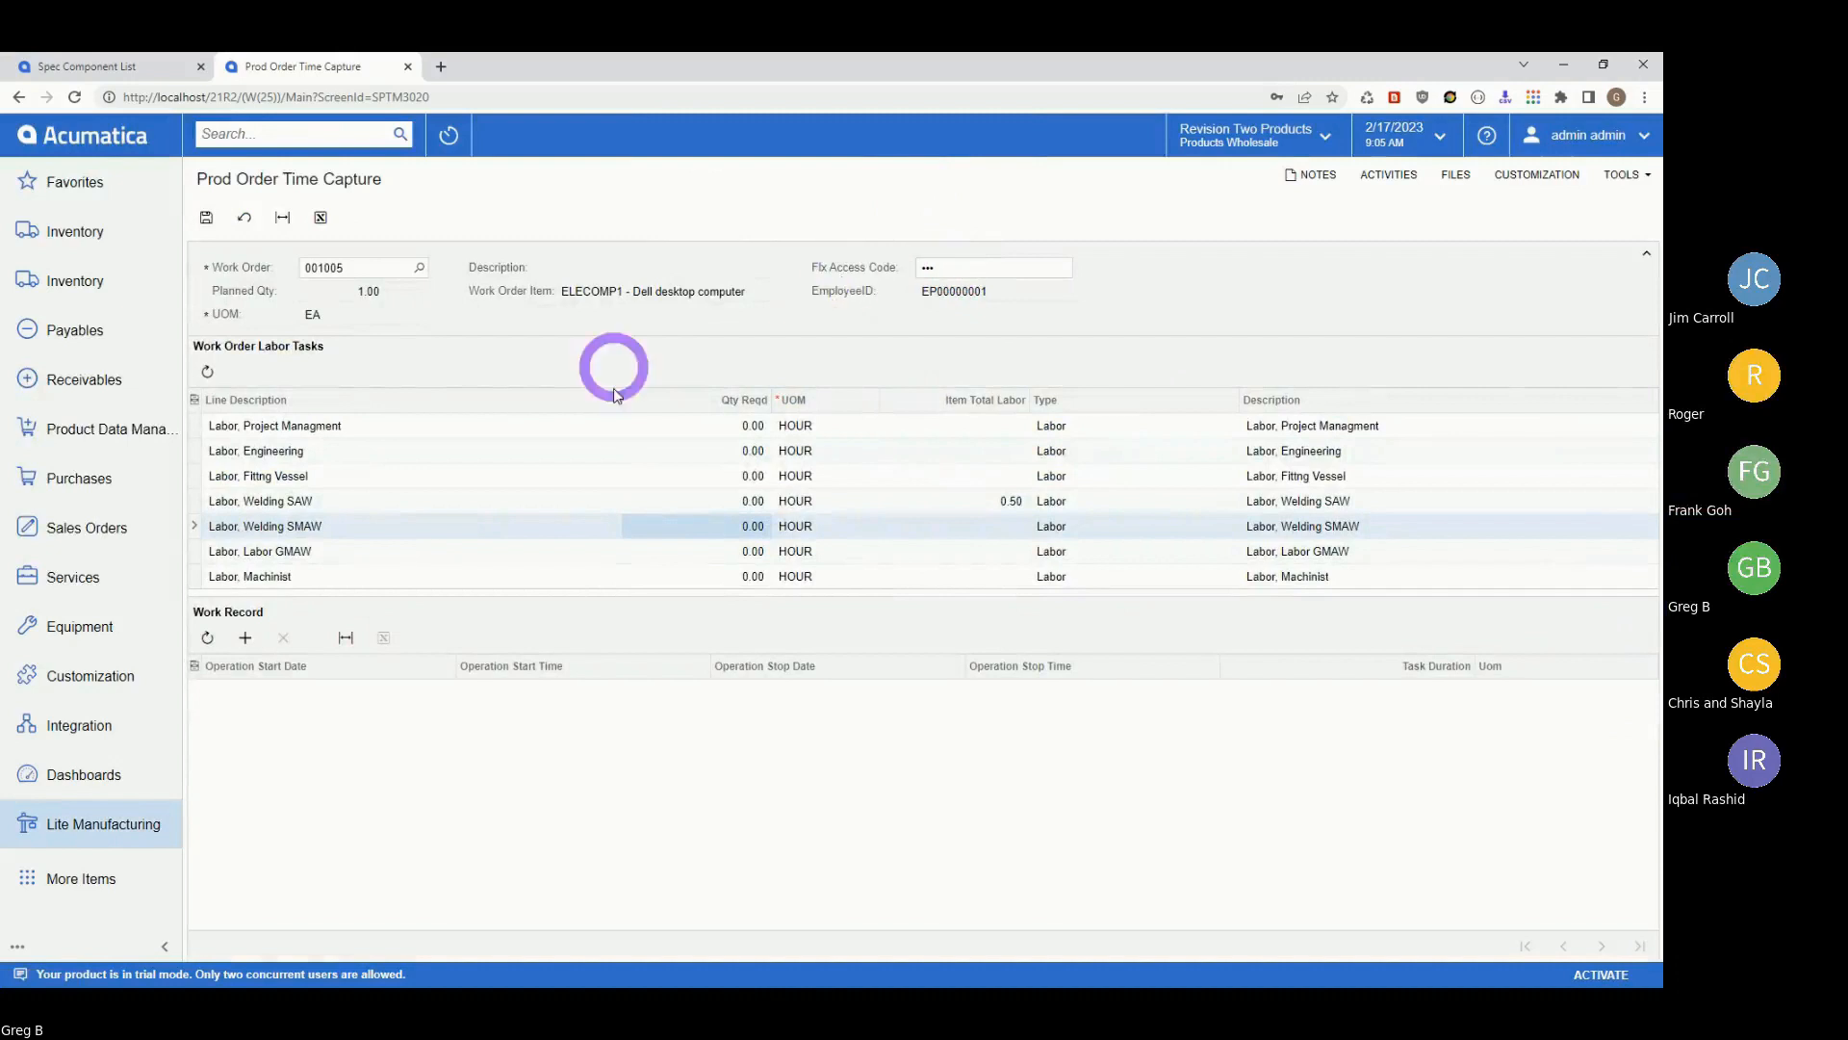
left_click(84, 830)
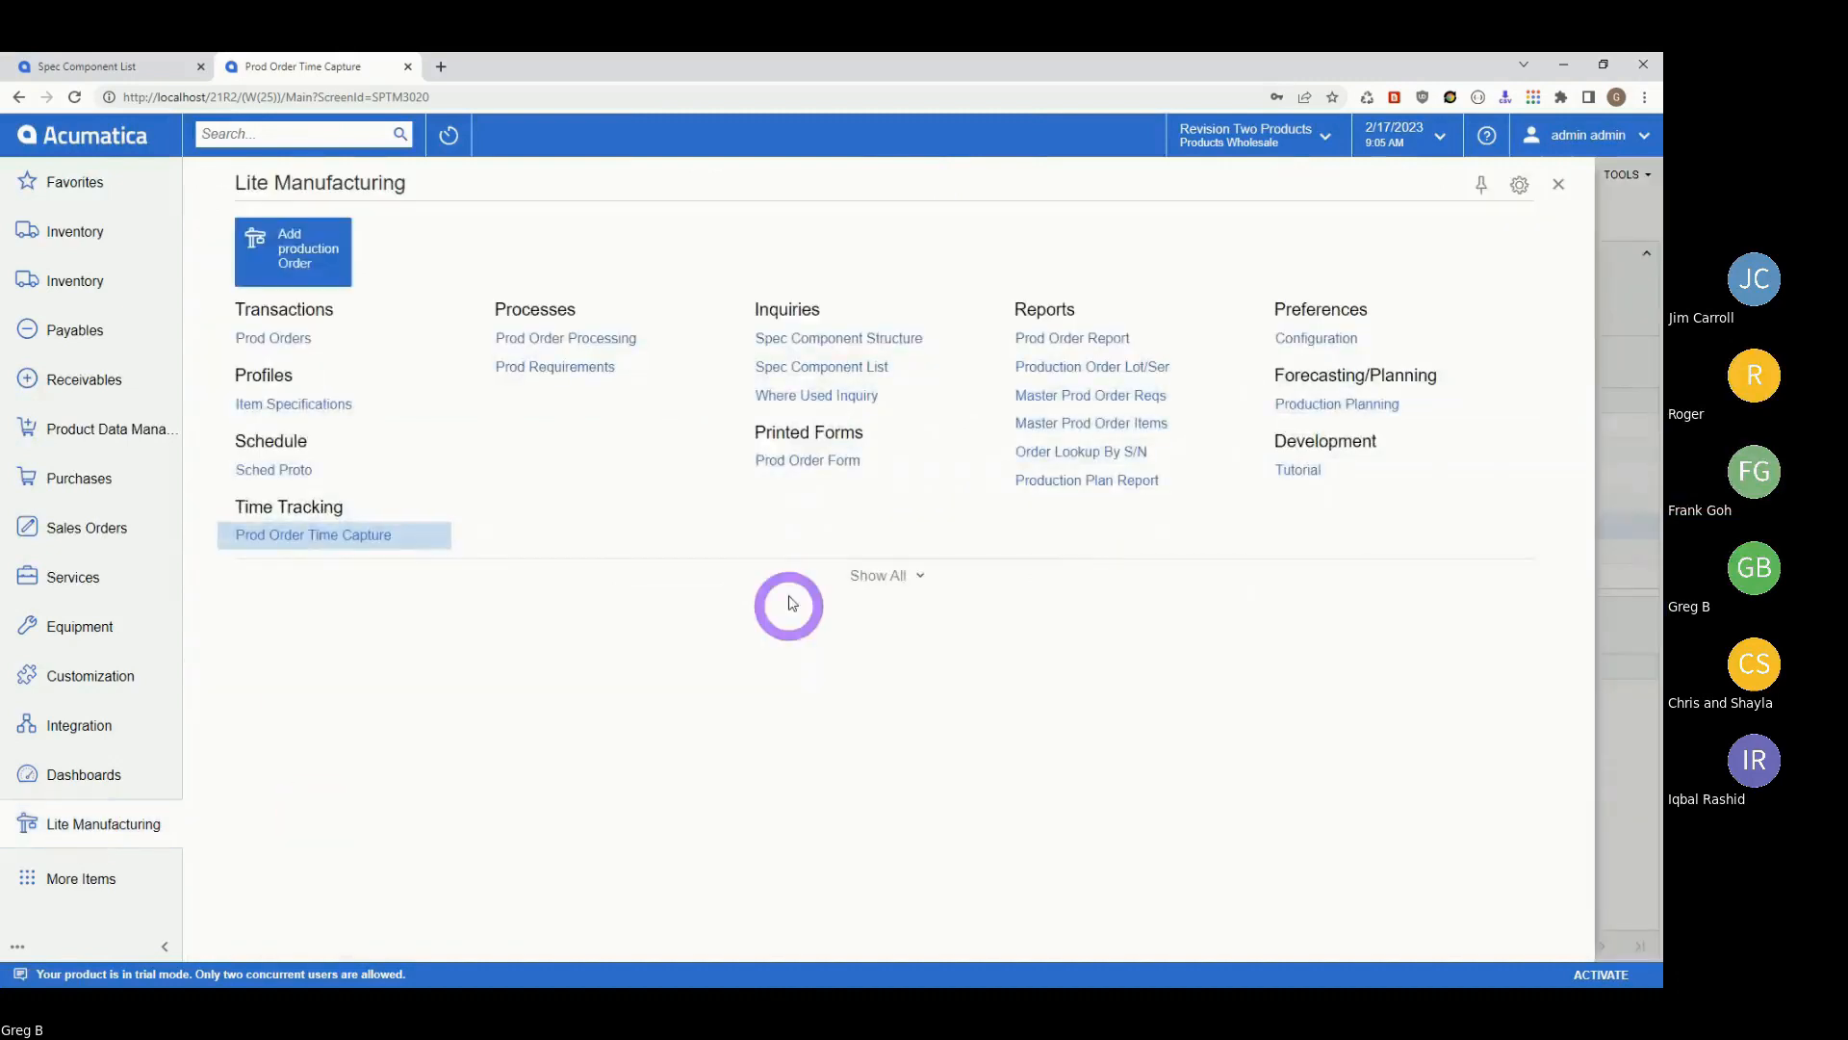
left_click(802, 462)
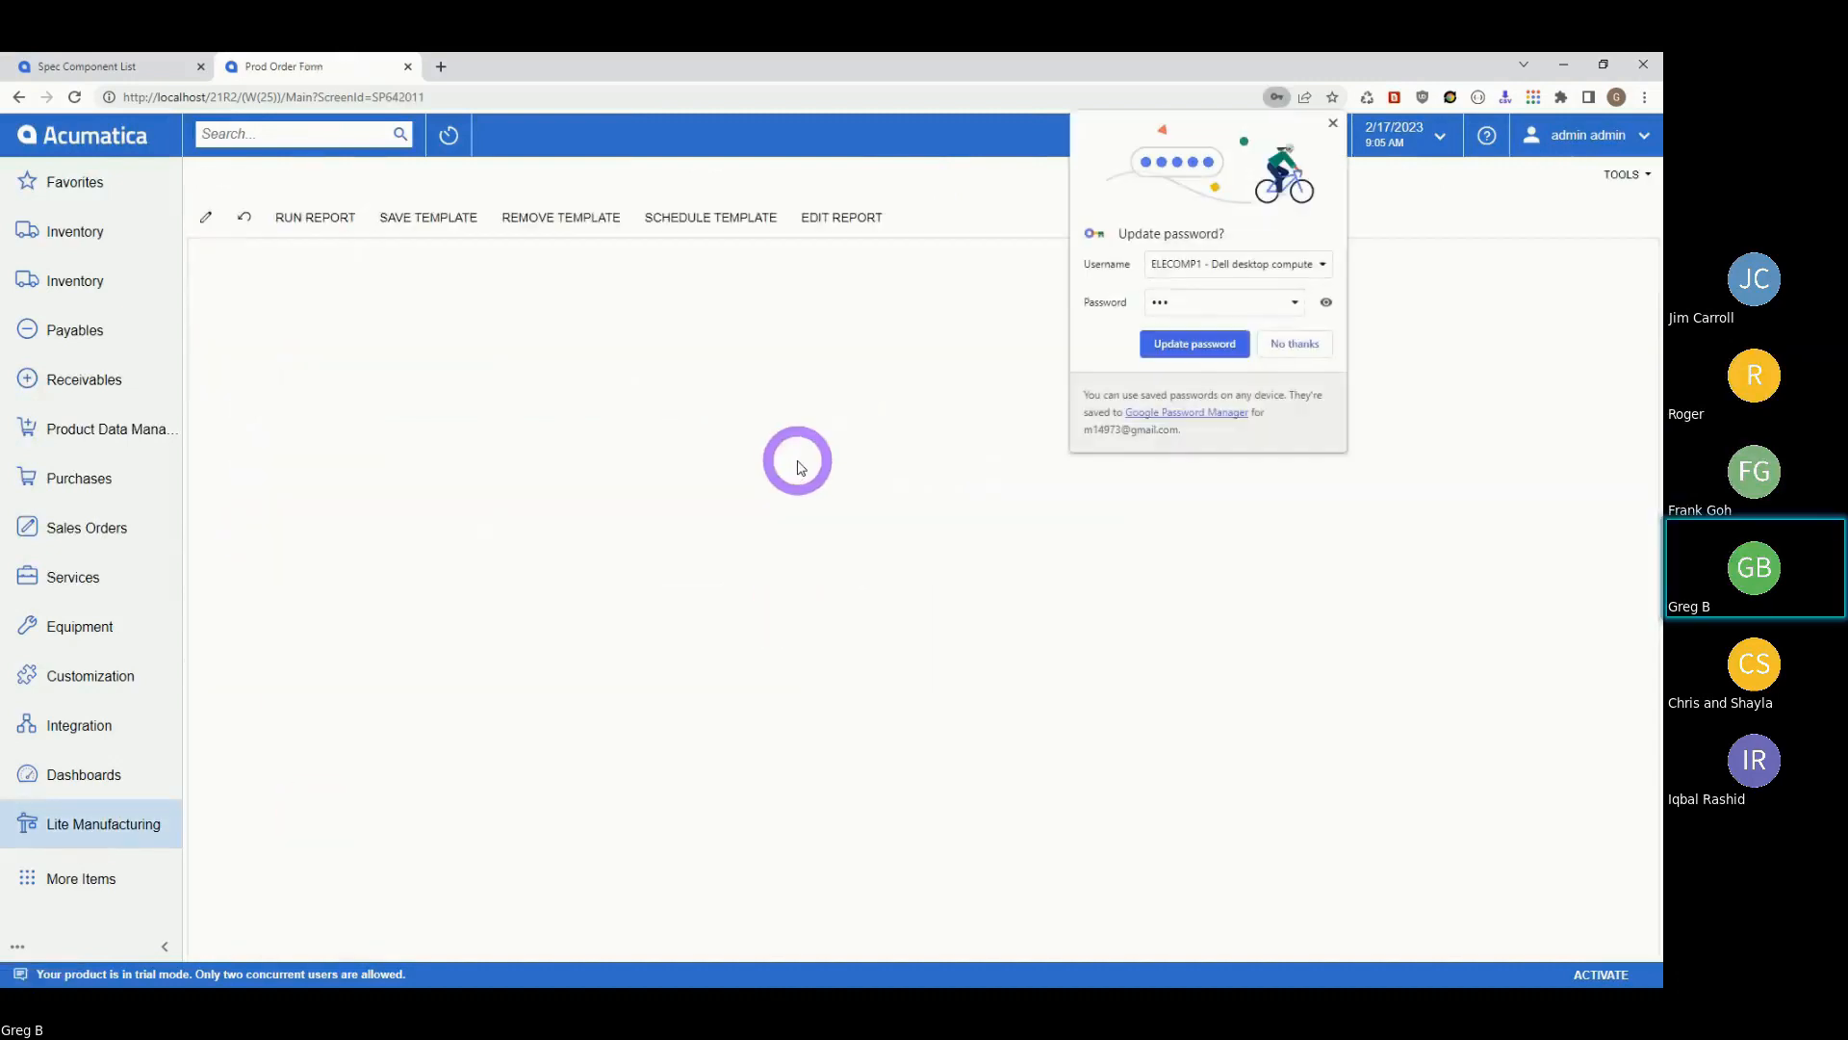
left_click(1332, 125)
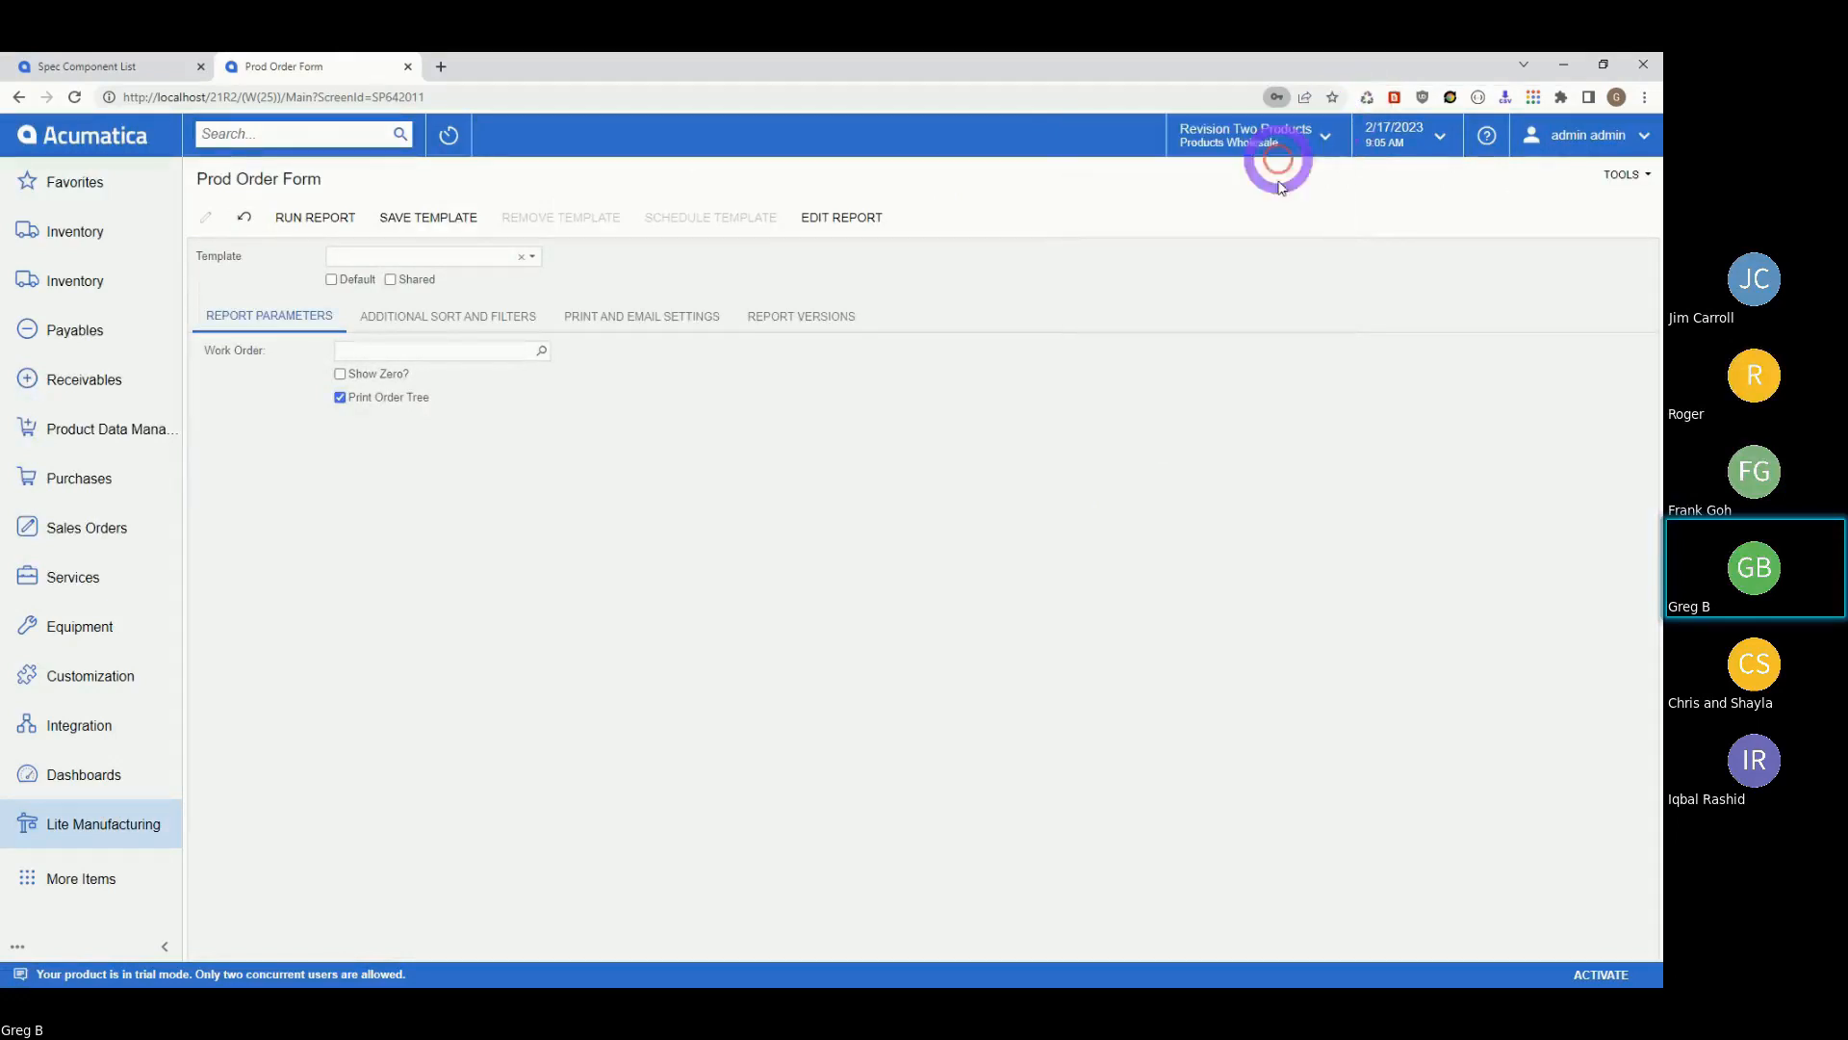
Set the report's work order to 001099, replacing the initially entered 001105.
left_click(387, 349)
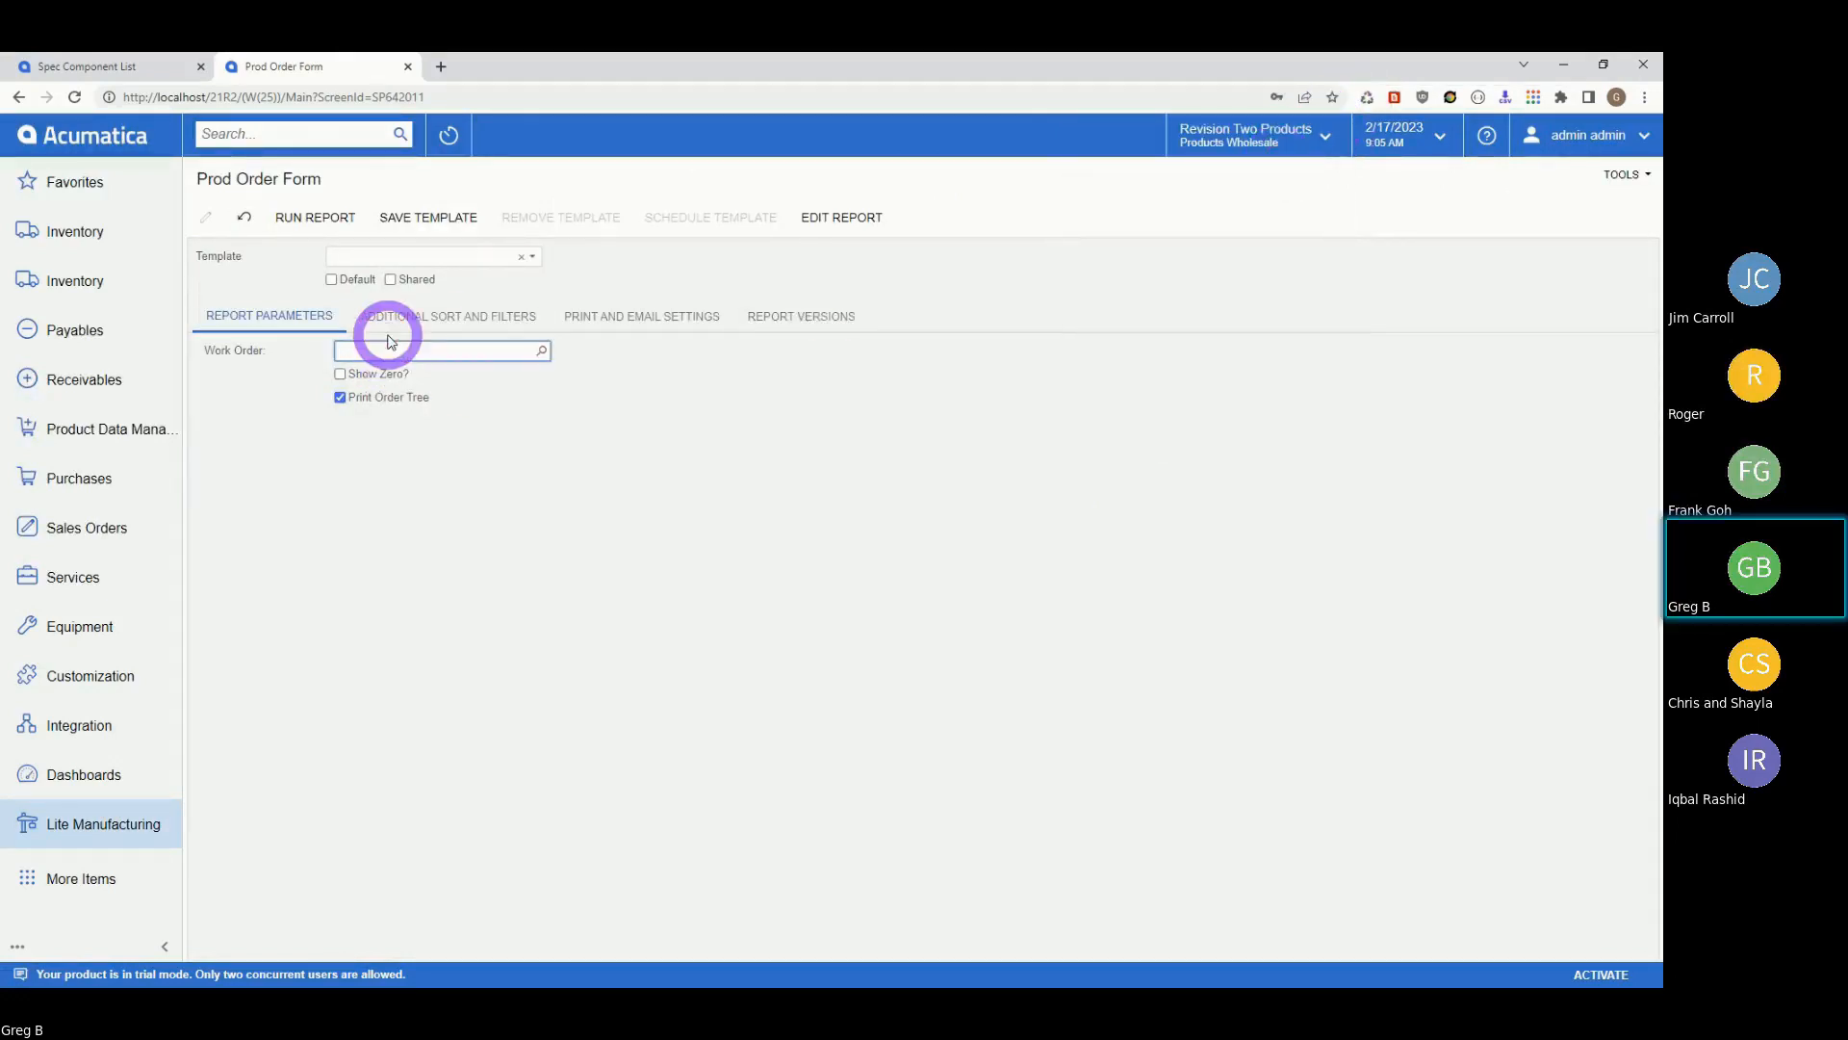
type("001105")
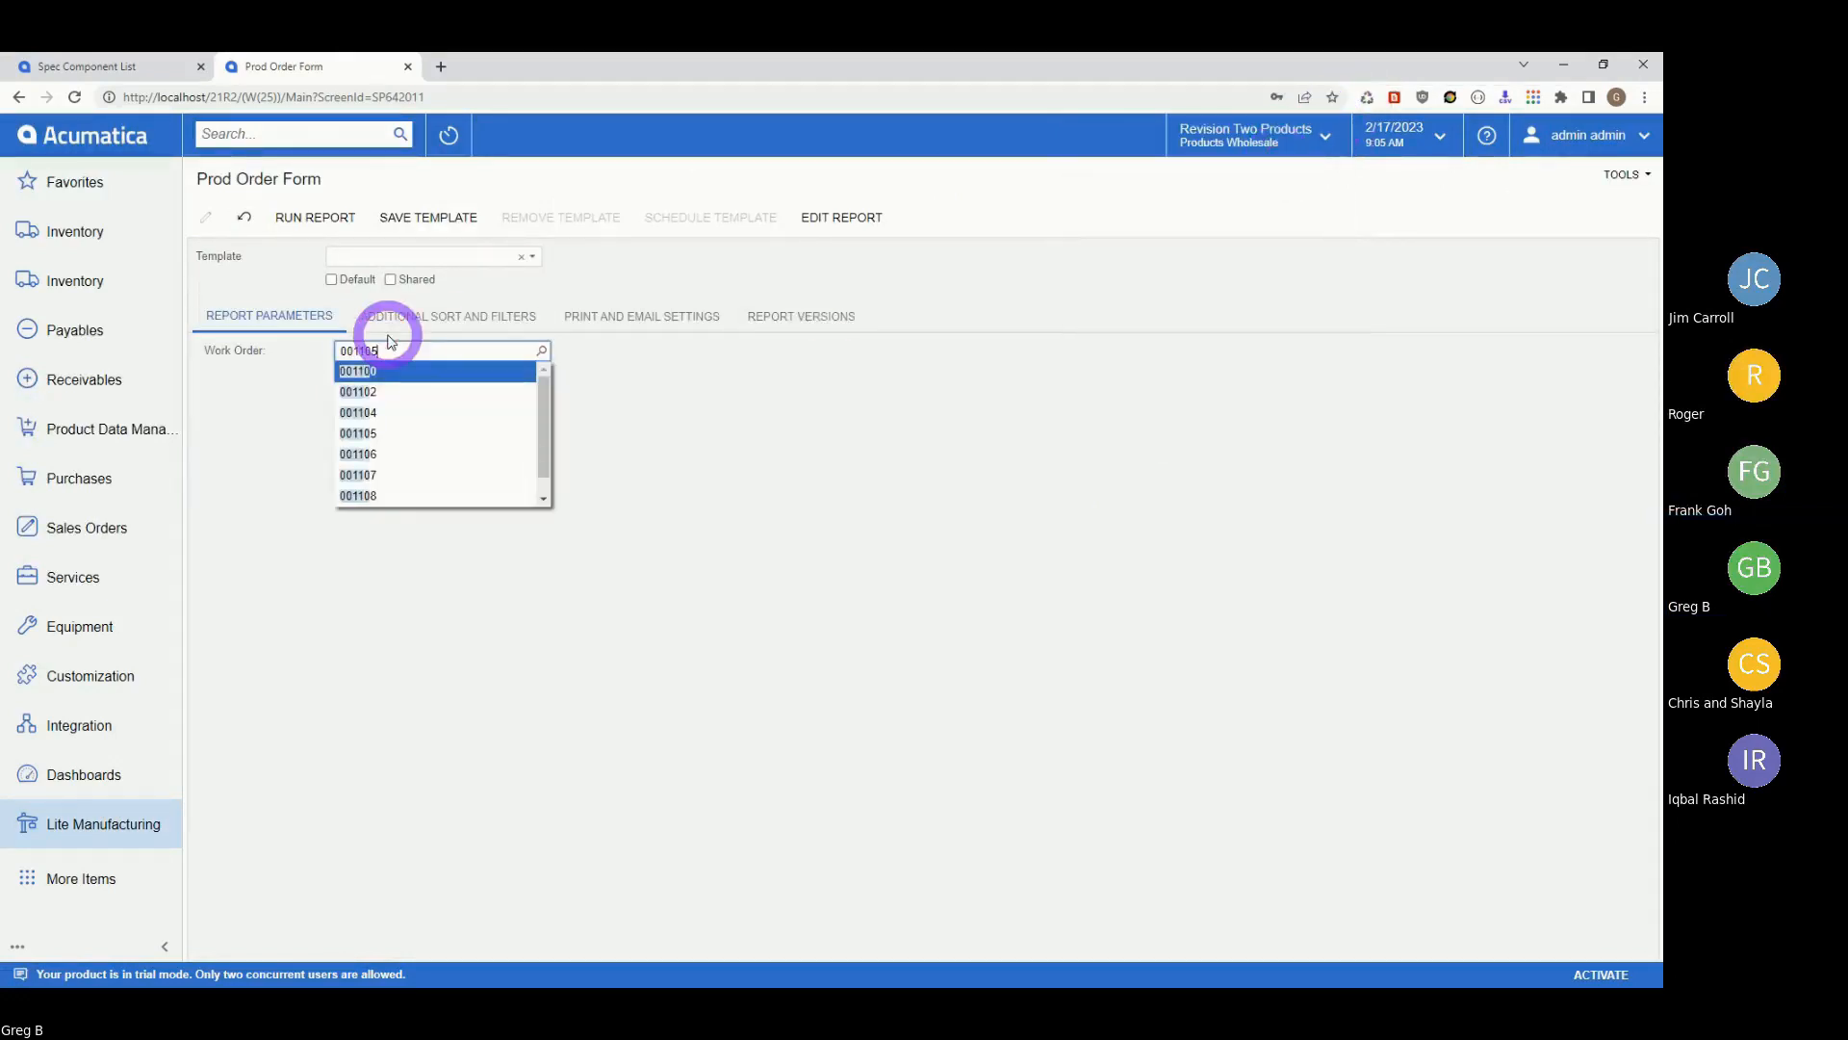
key("Tab")
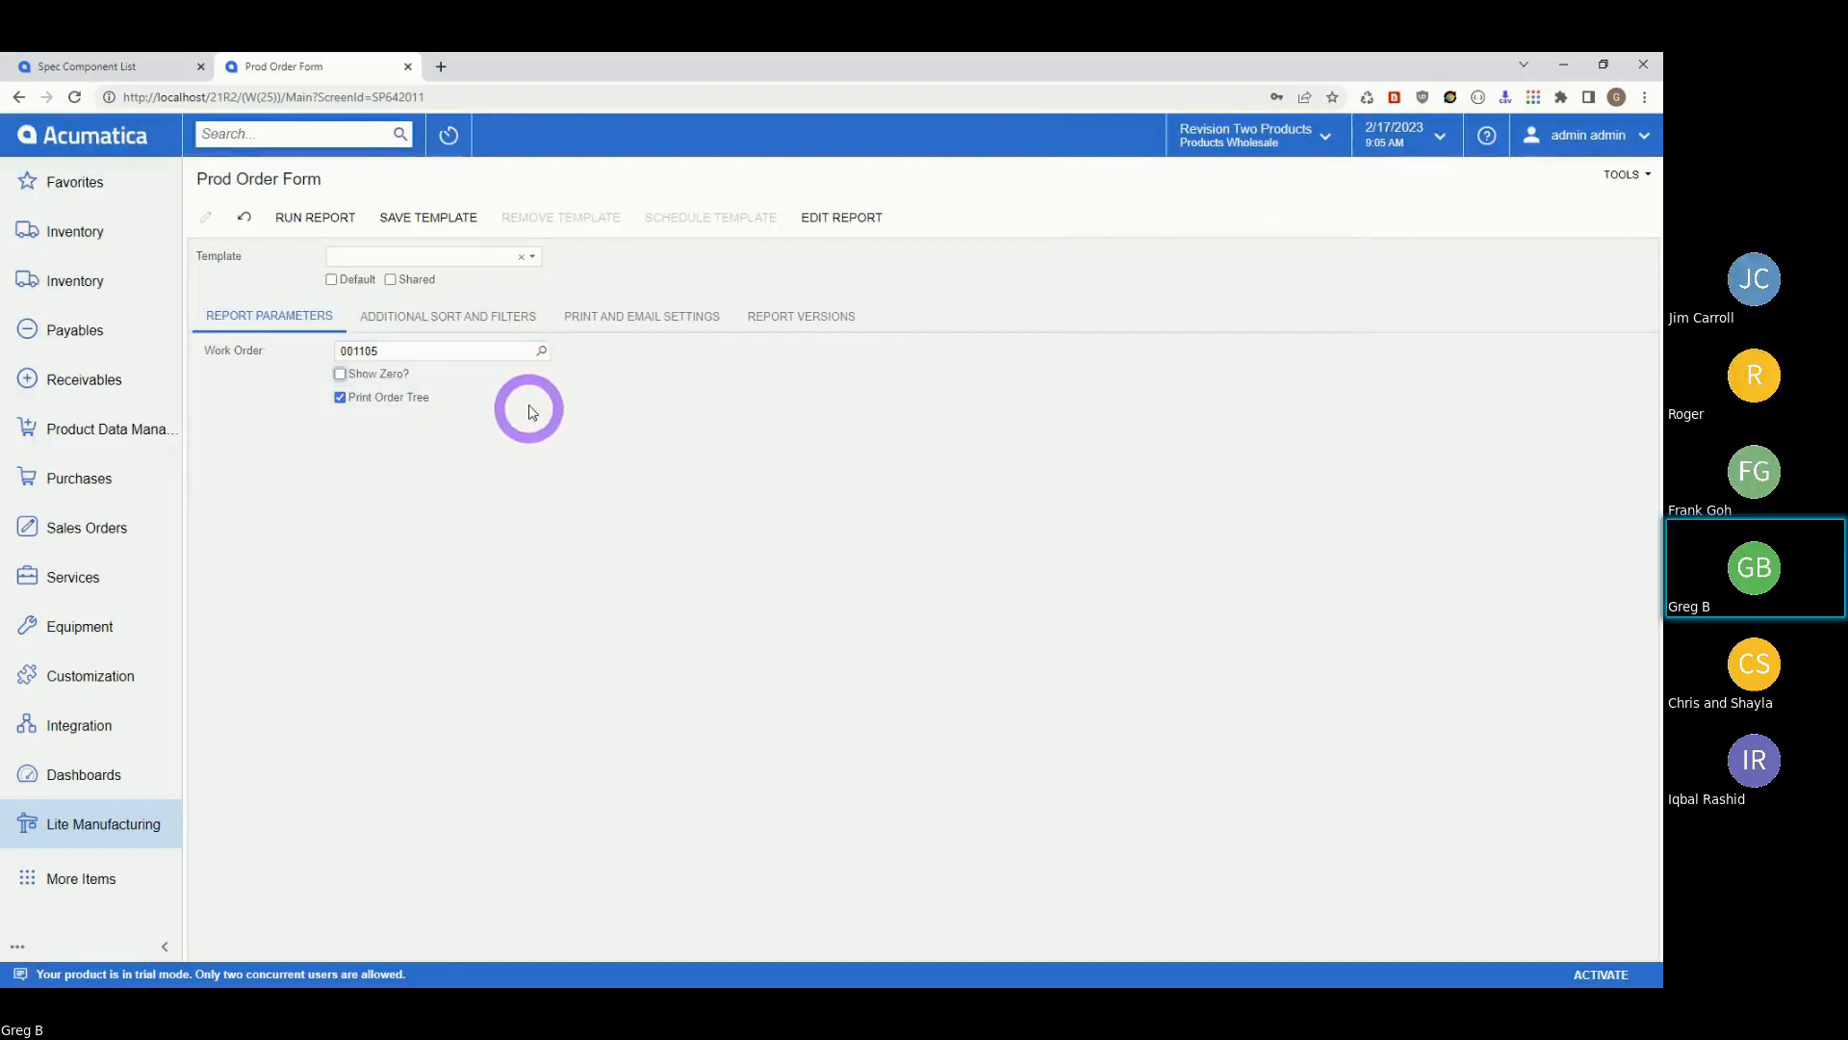
left_click(543, 355)
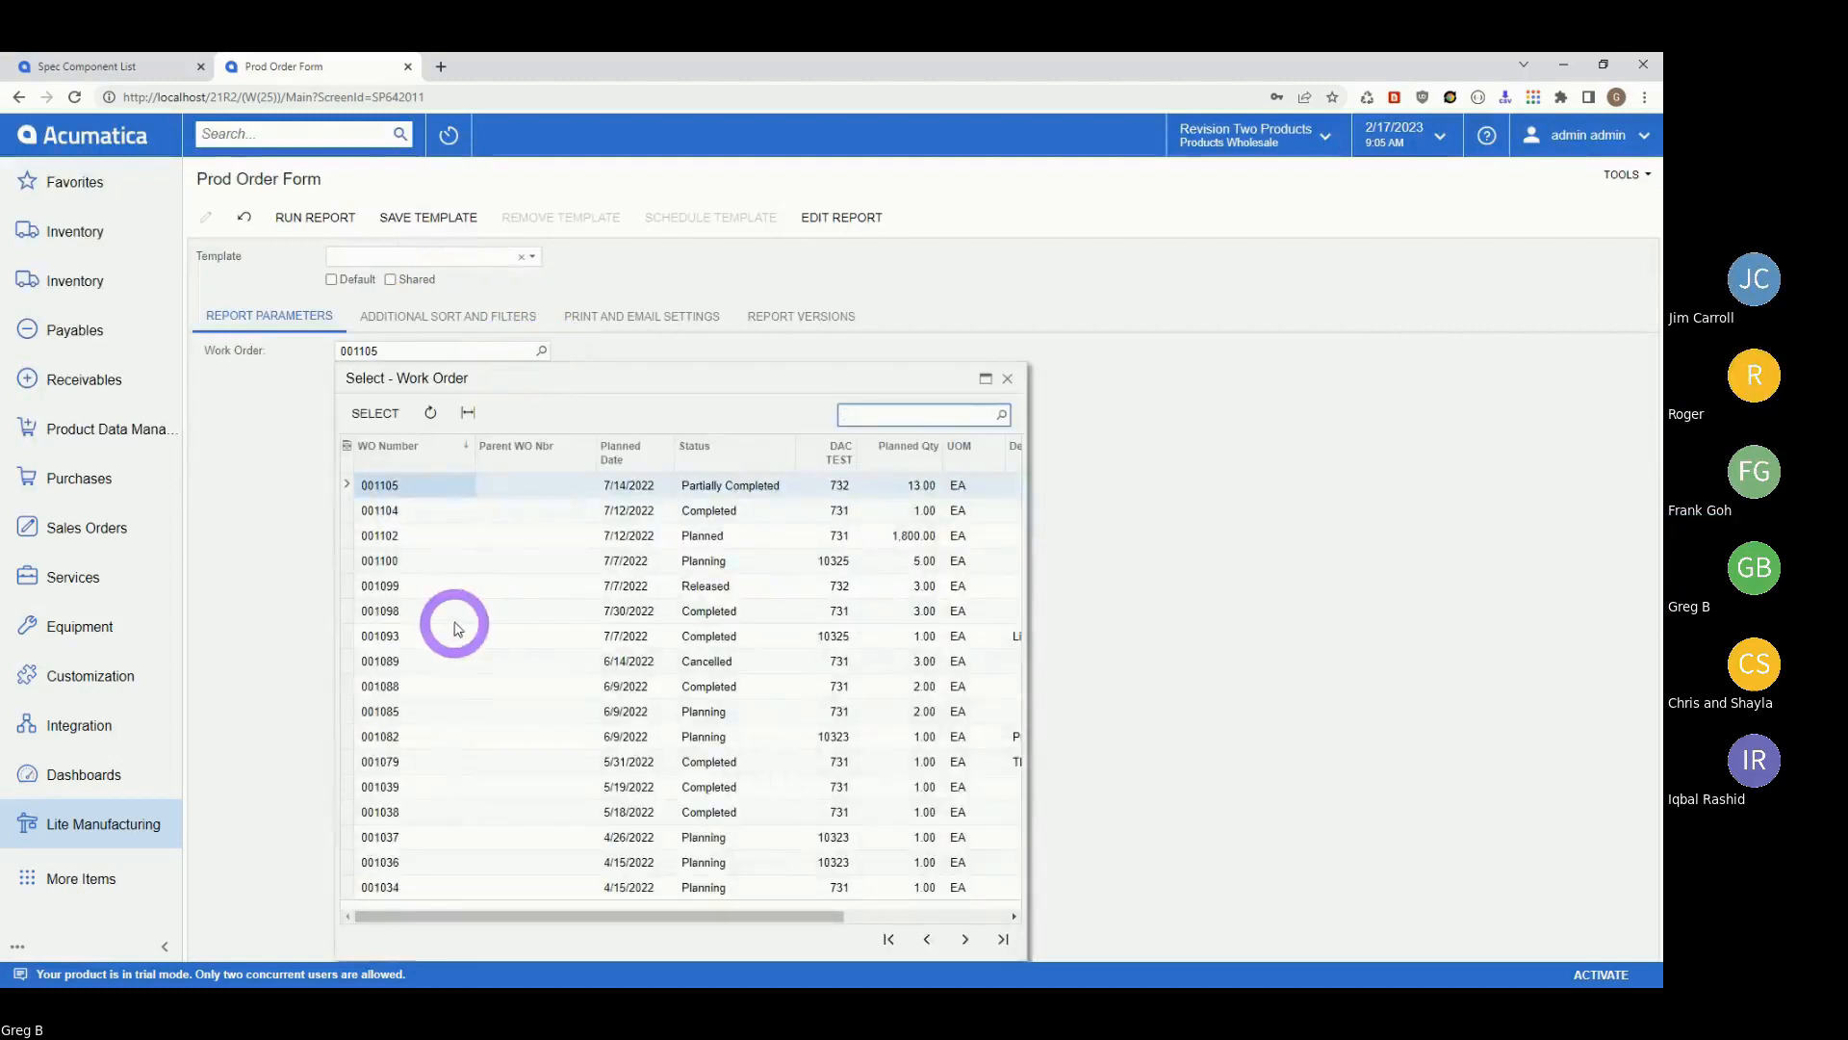
left_click(377, 584)
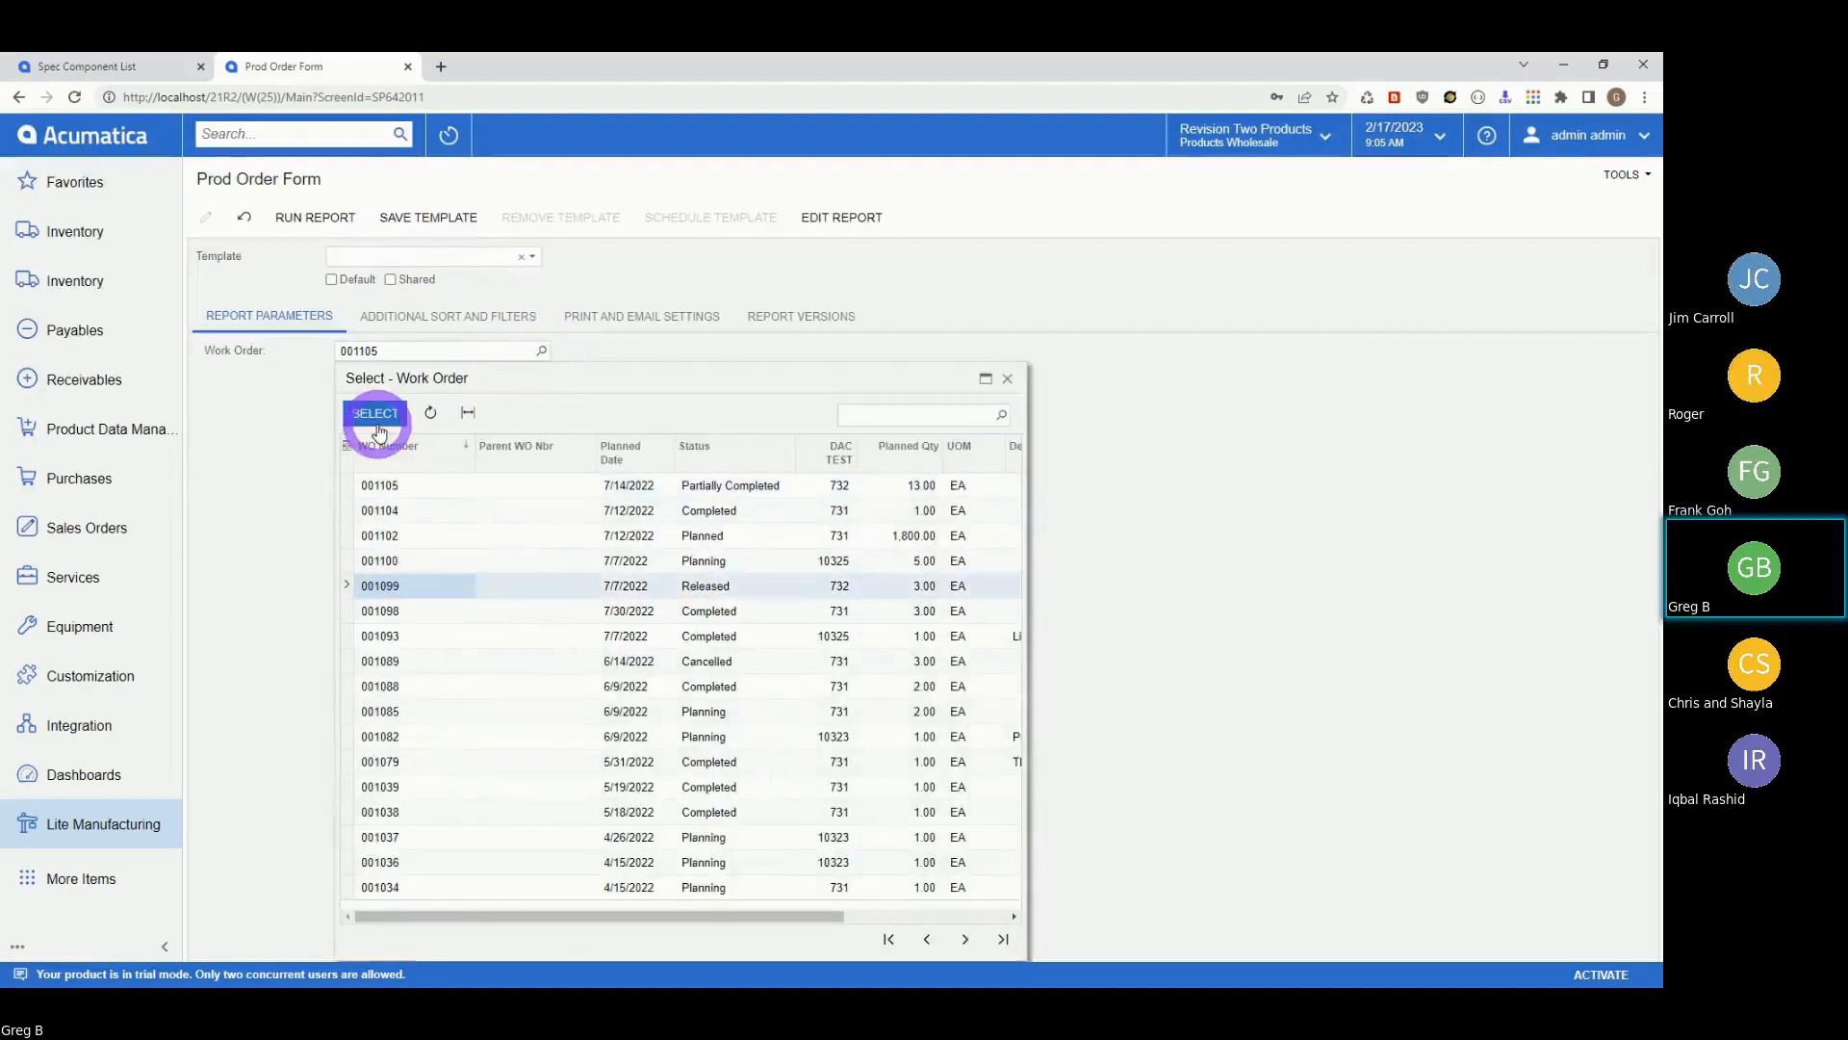
left_click(375, 413)
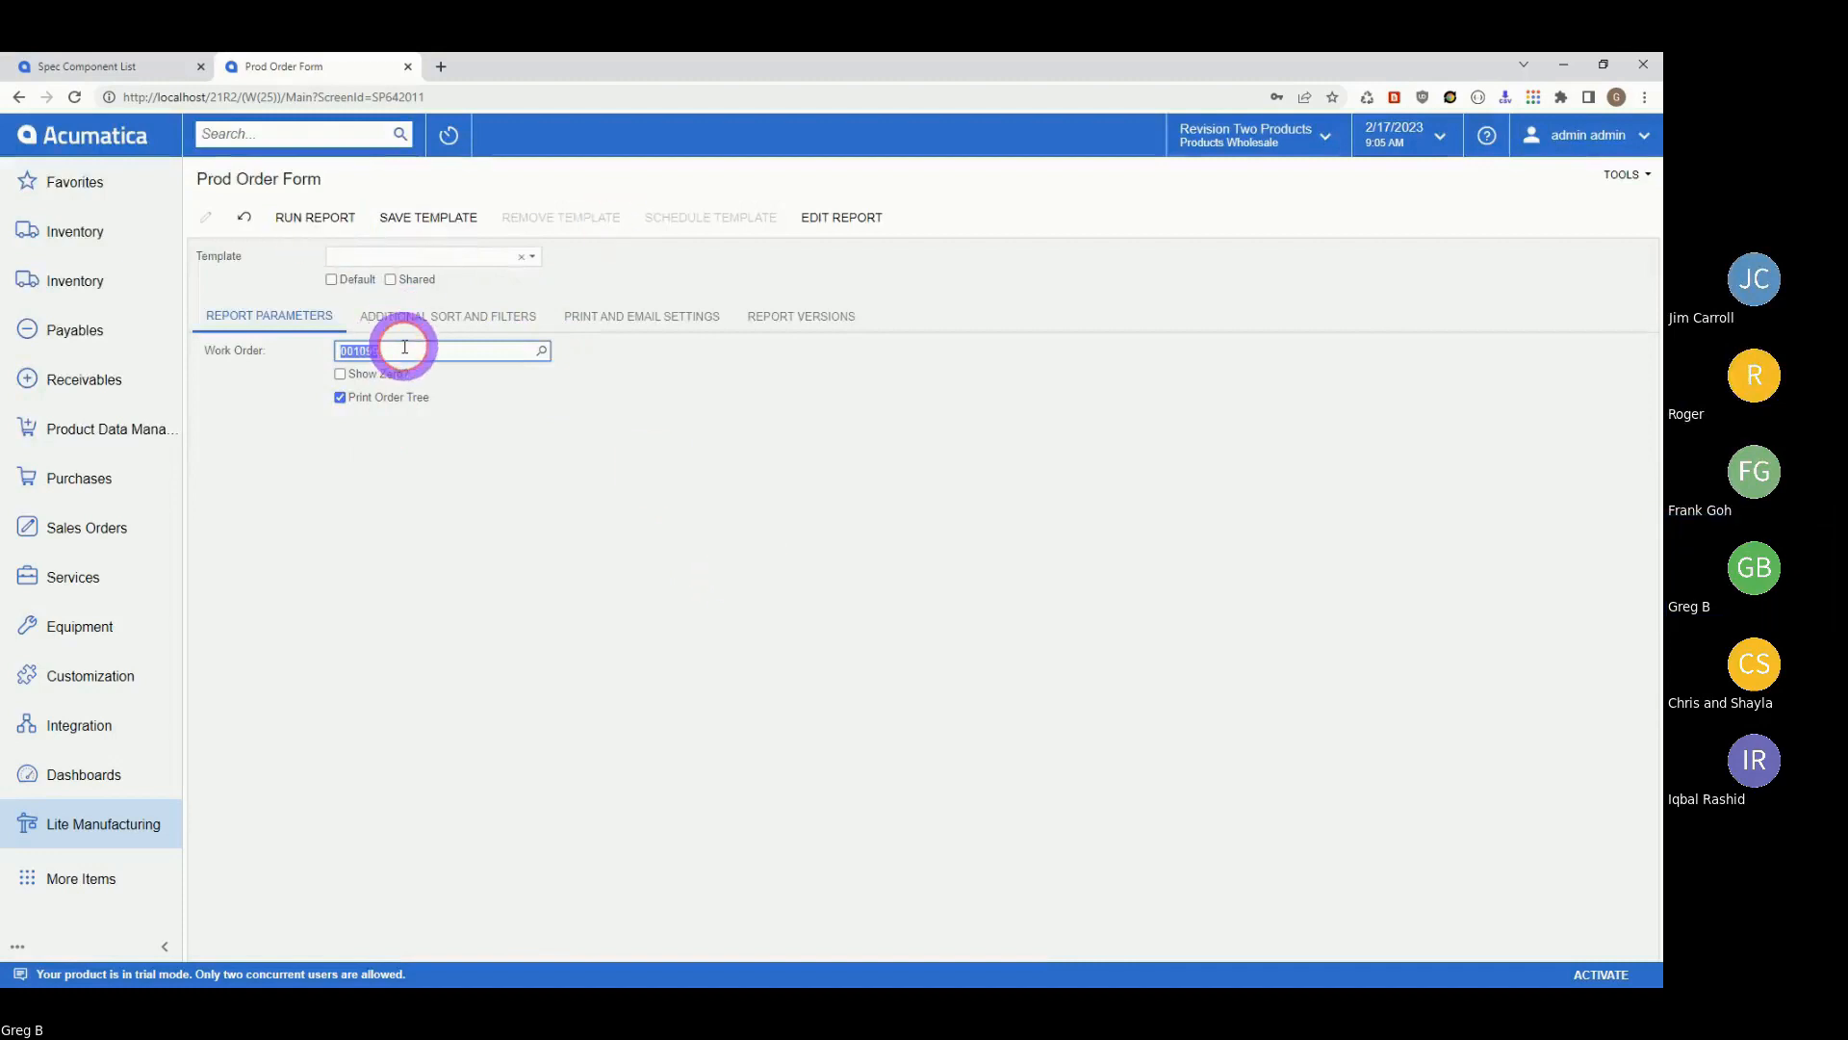
left_click(544, 352)
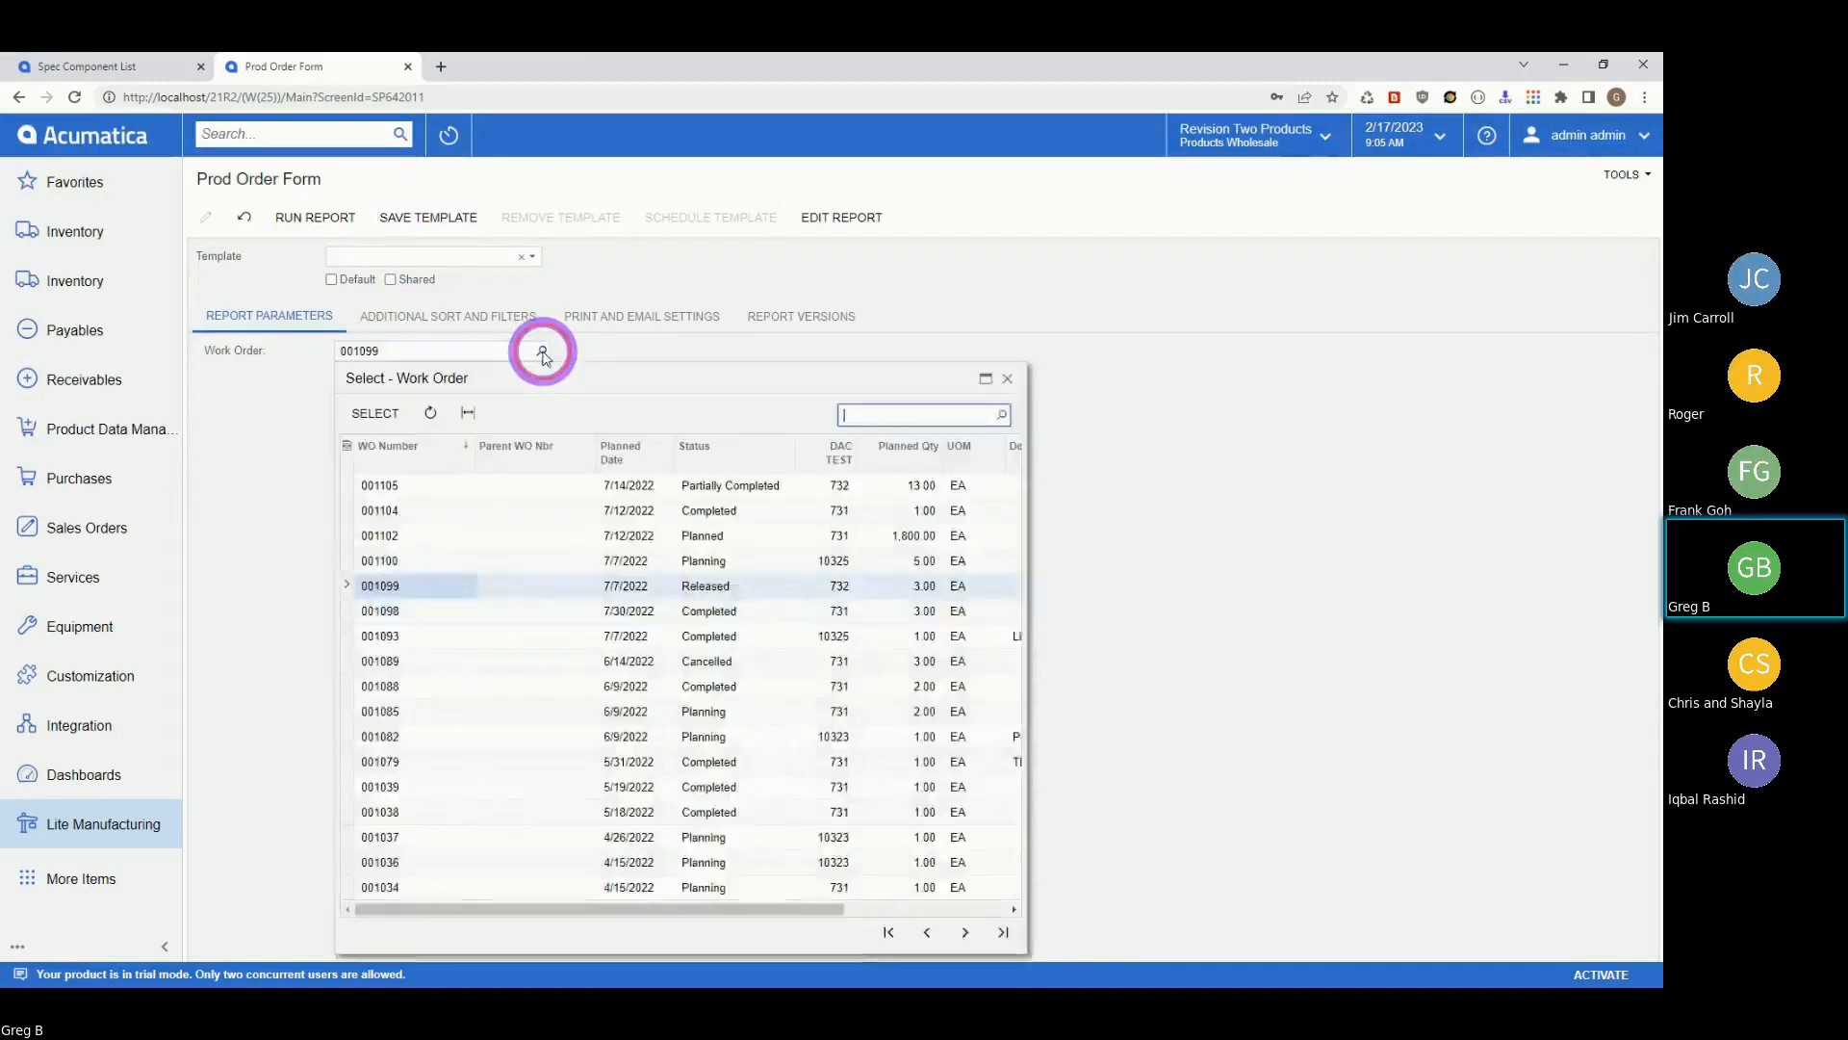
left_click(539, 350)
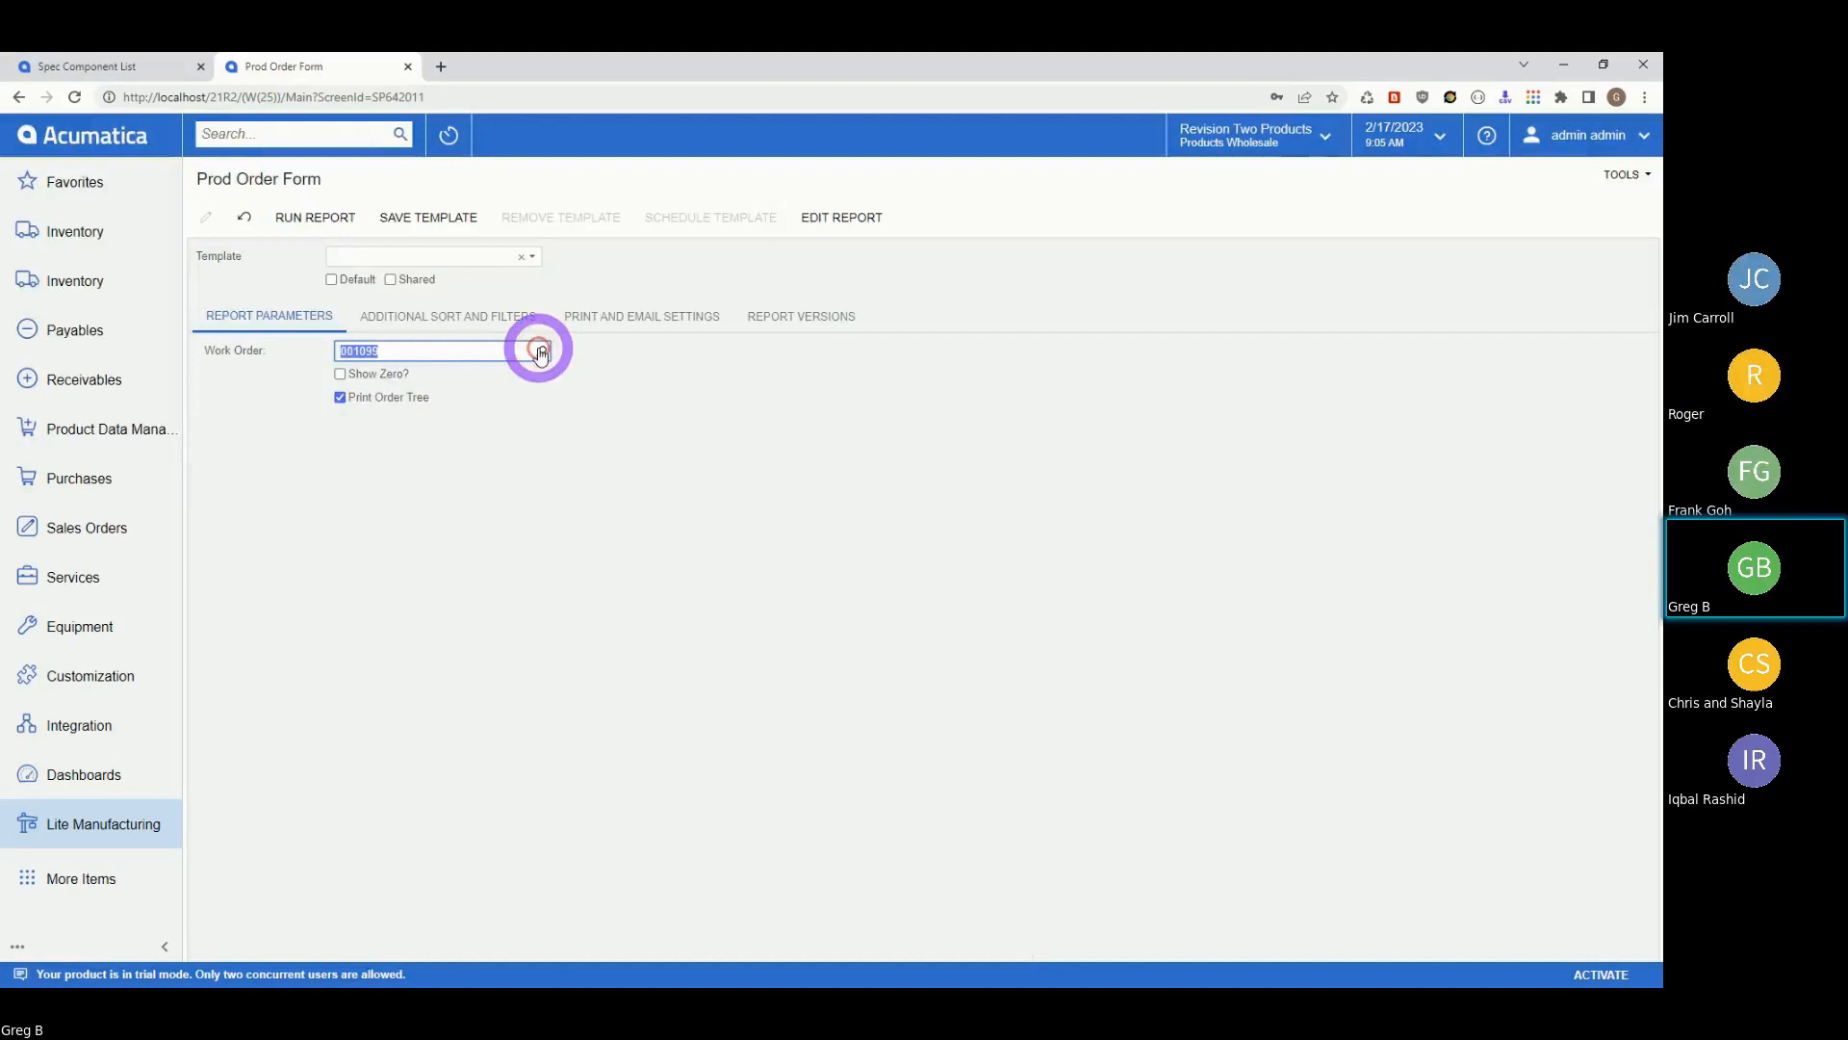
Run the Prod Order Form for 001099 and close its tab once rendered.
left_click(325, 225)
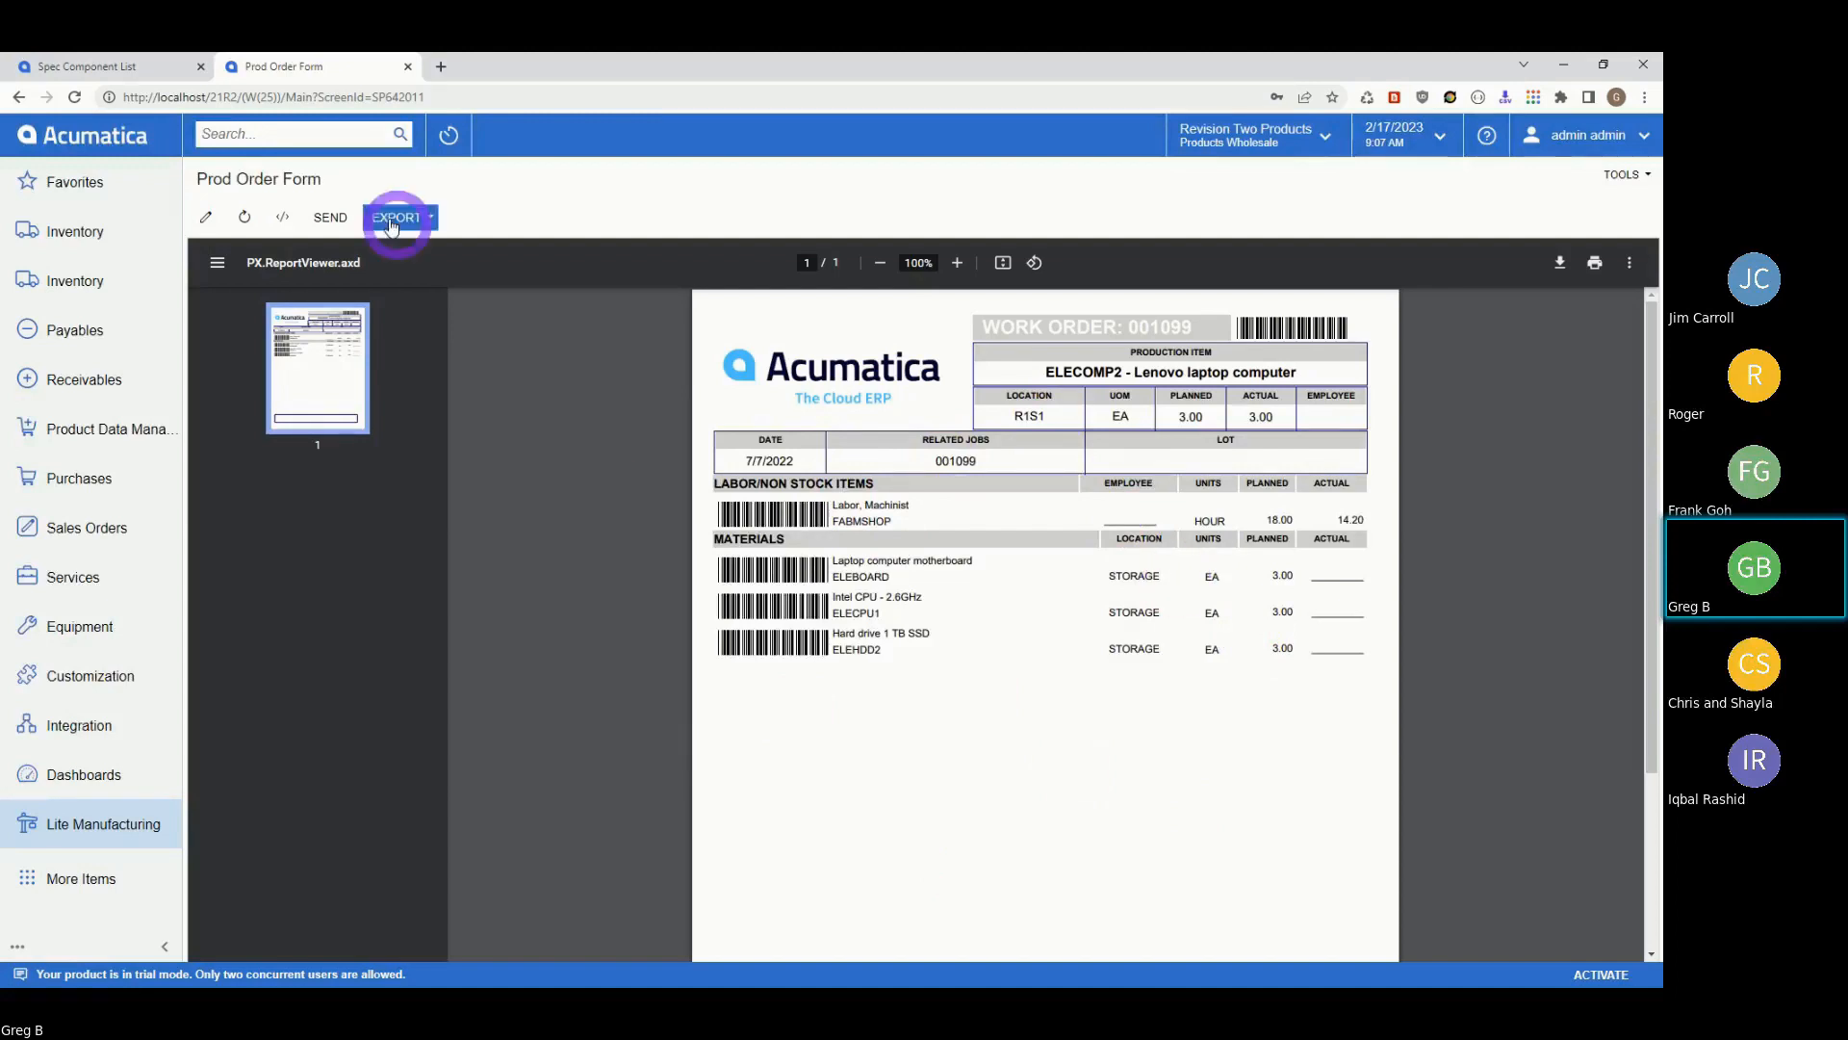
left_click(408, 66)
Open the Prod Requirements processing screen from the Lite Manufacturing workspace.
left_click(91, 825)
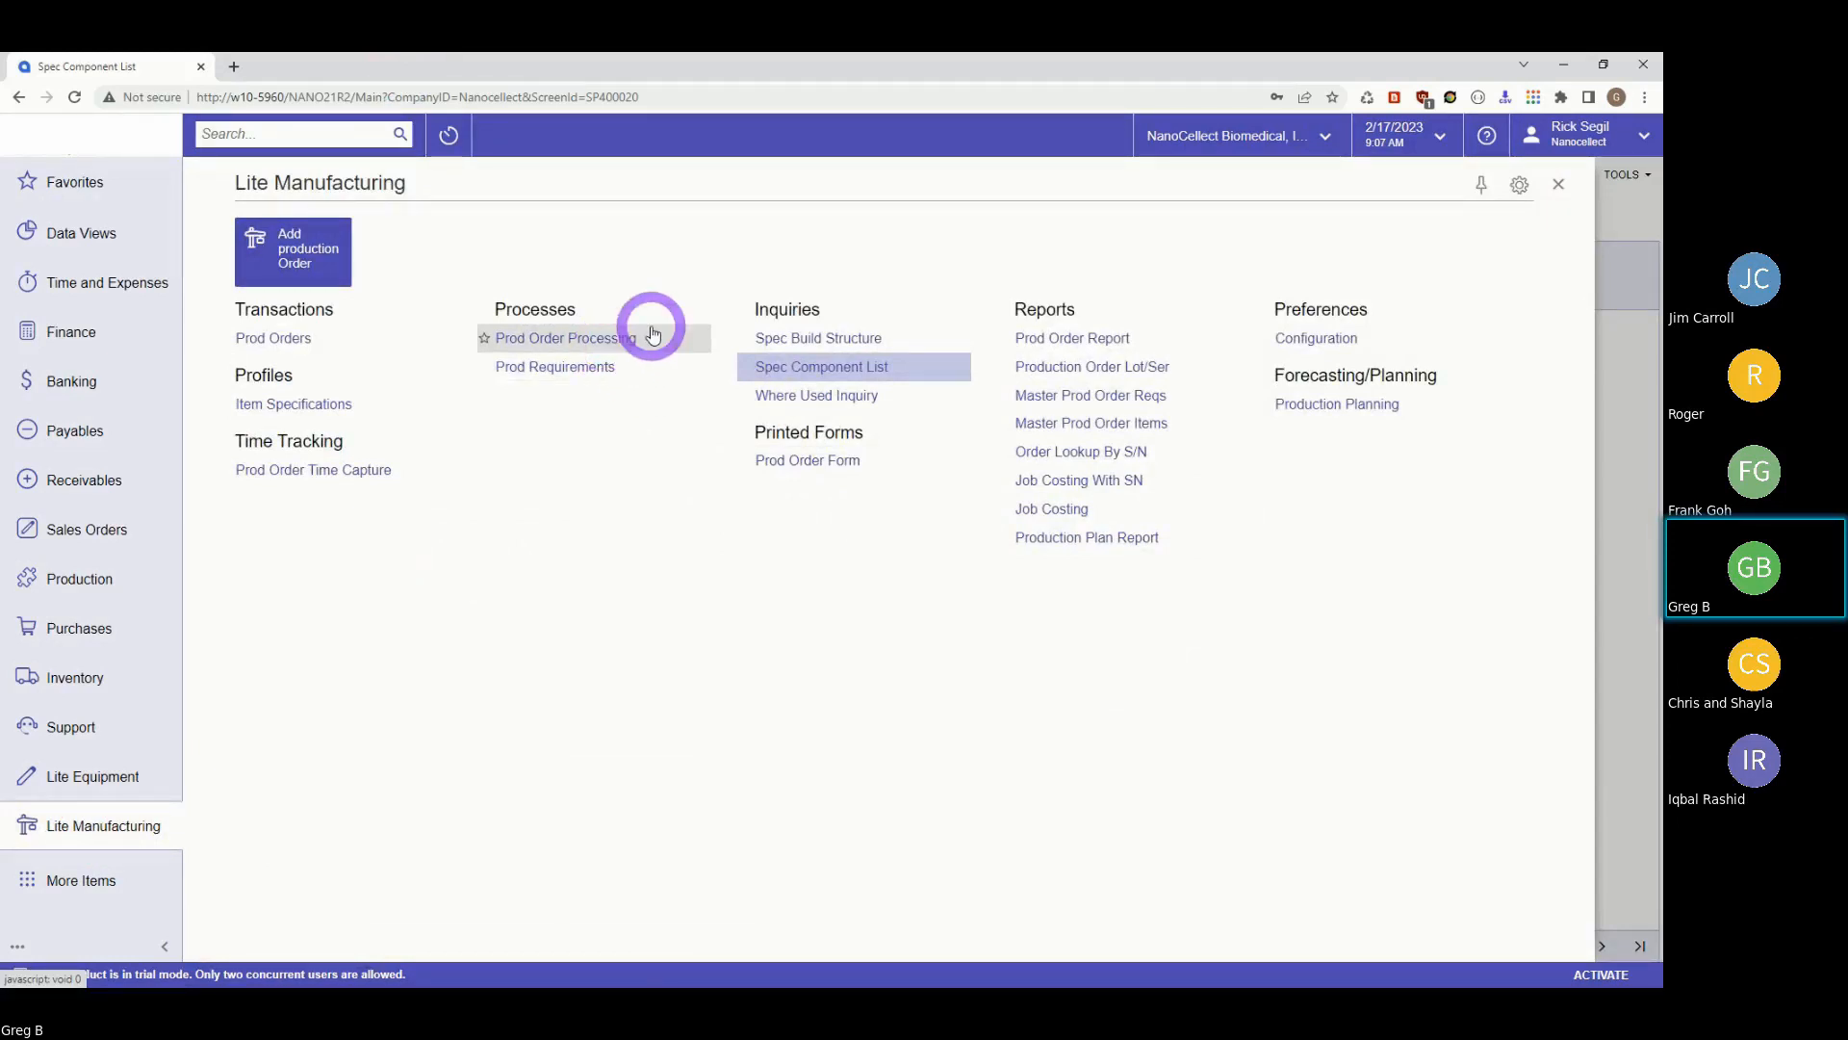
left_click(558, 374)
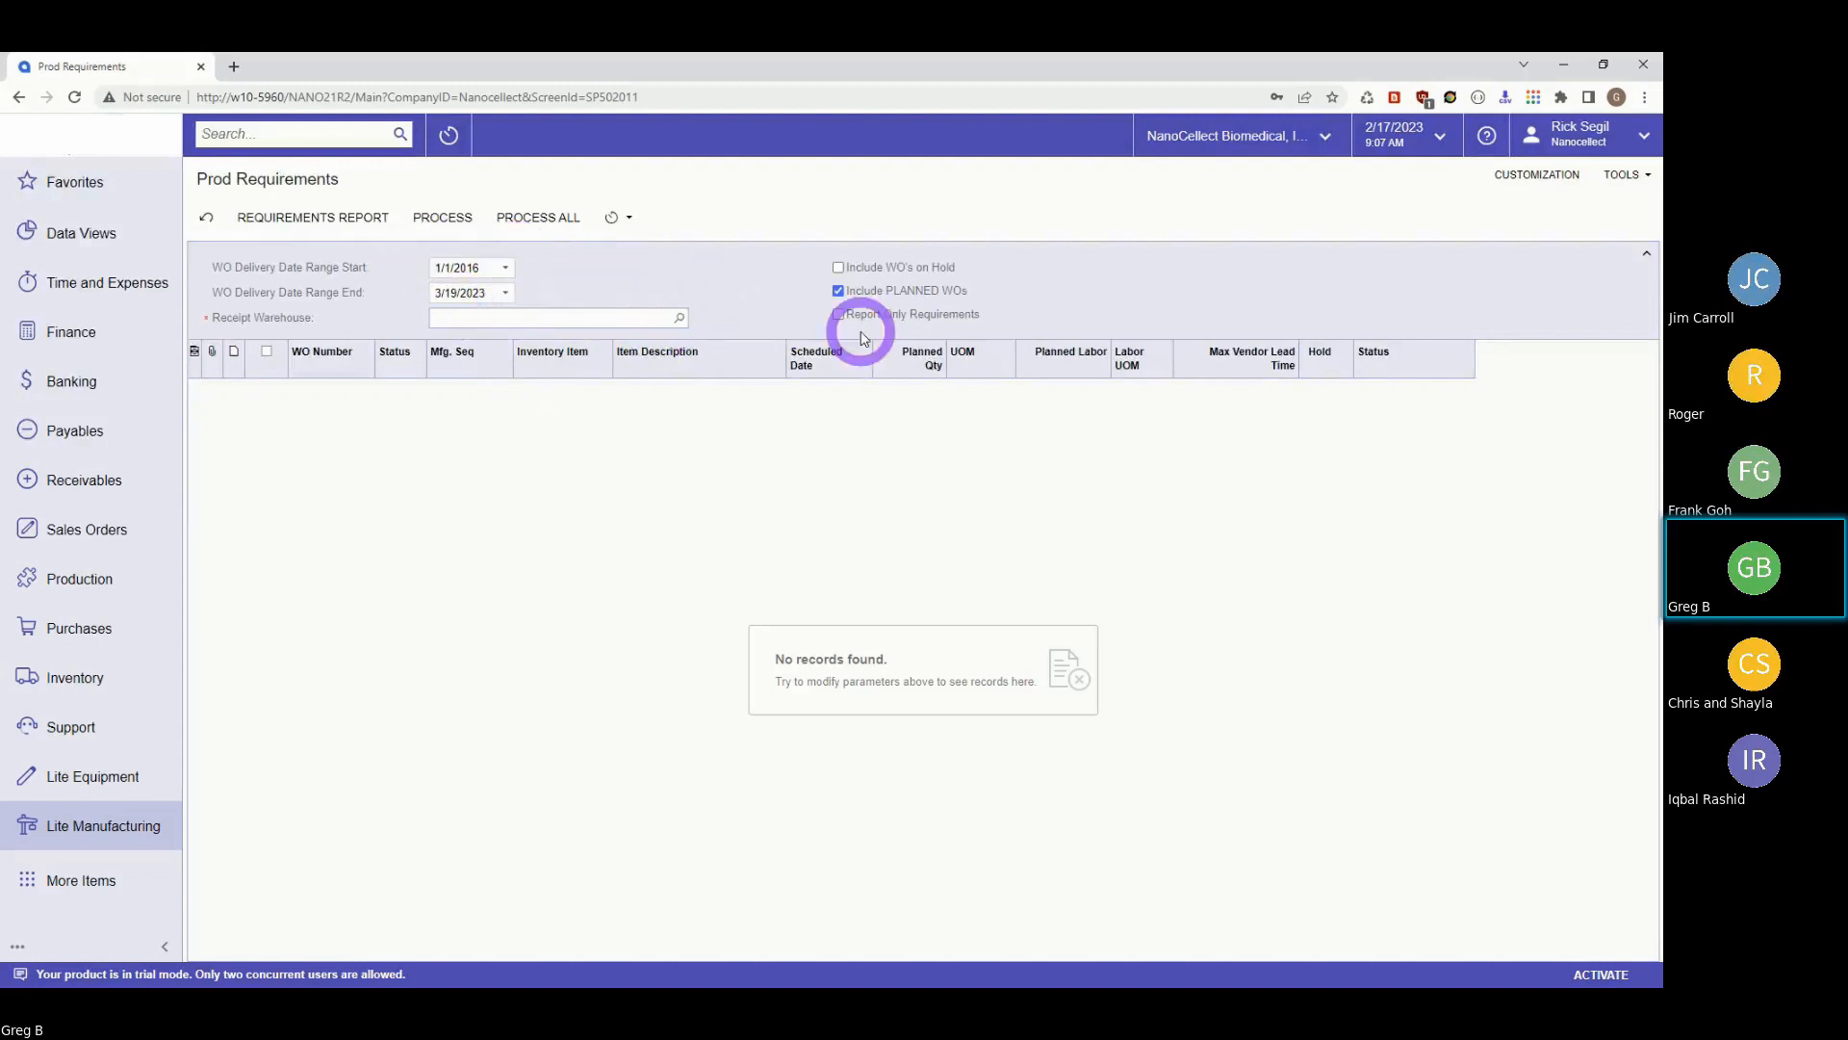
Set the WO delivery date range start to 1/1/2023.
left_click(504, 273)
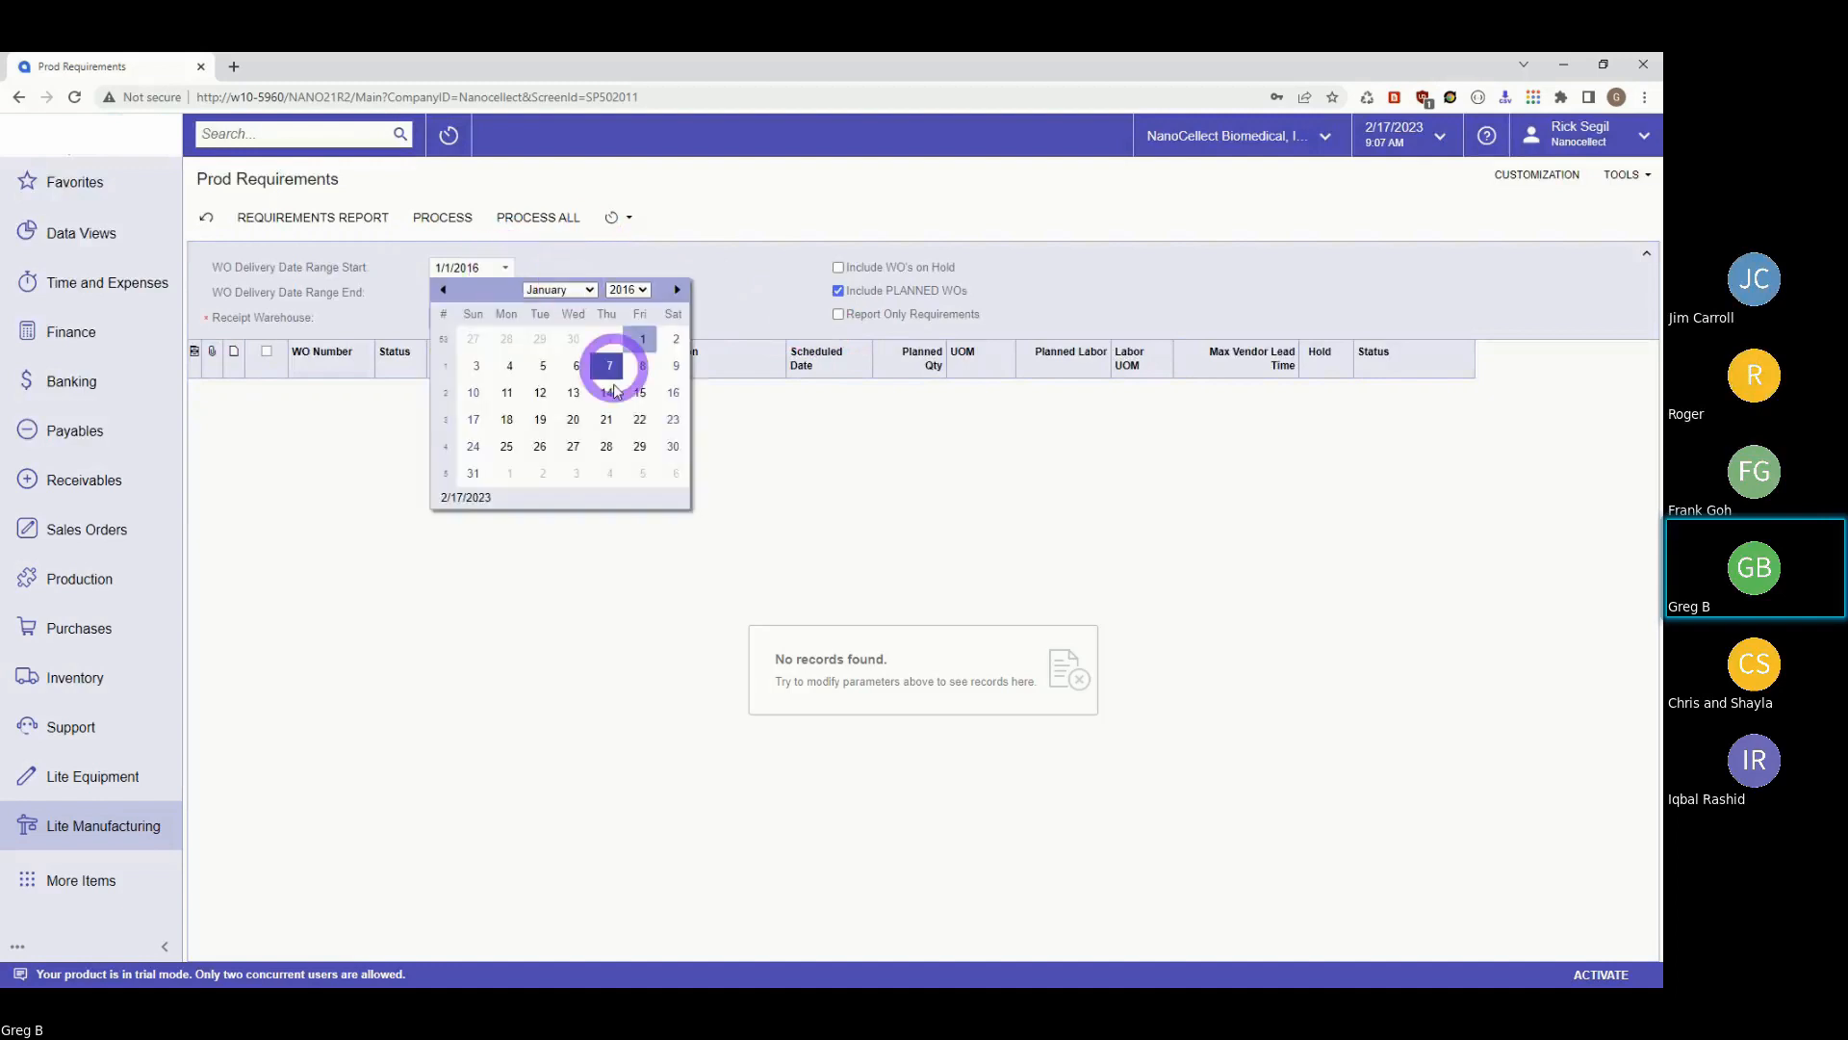
left_click(640, 342)
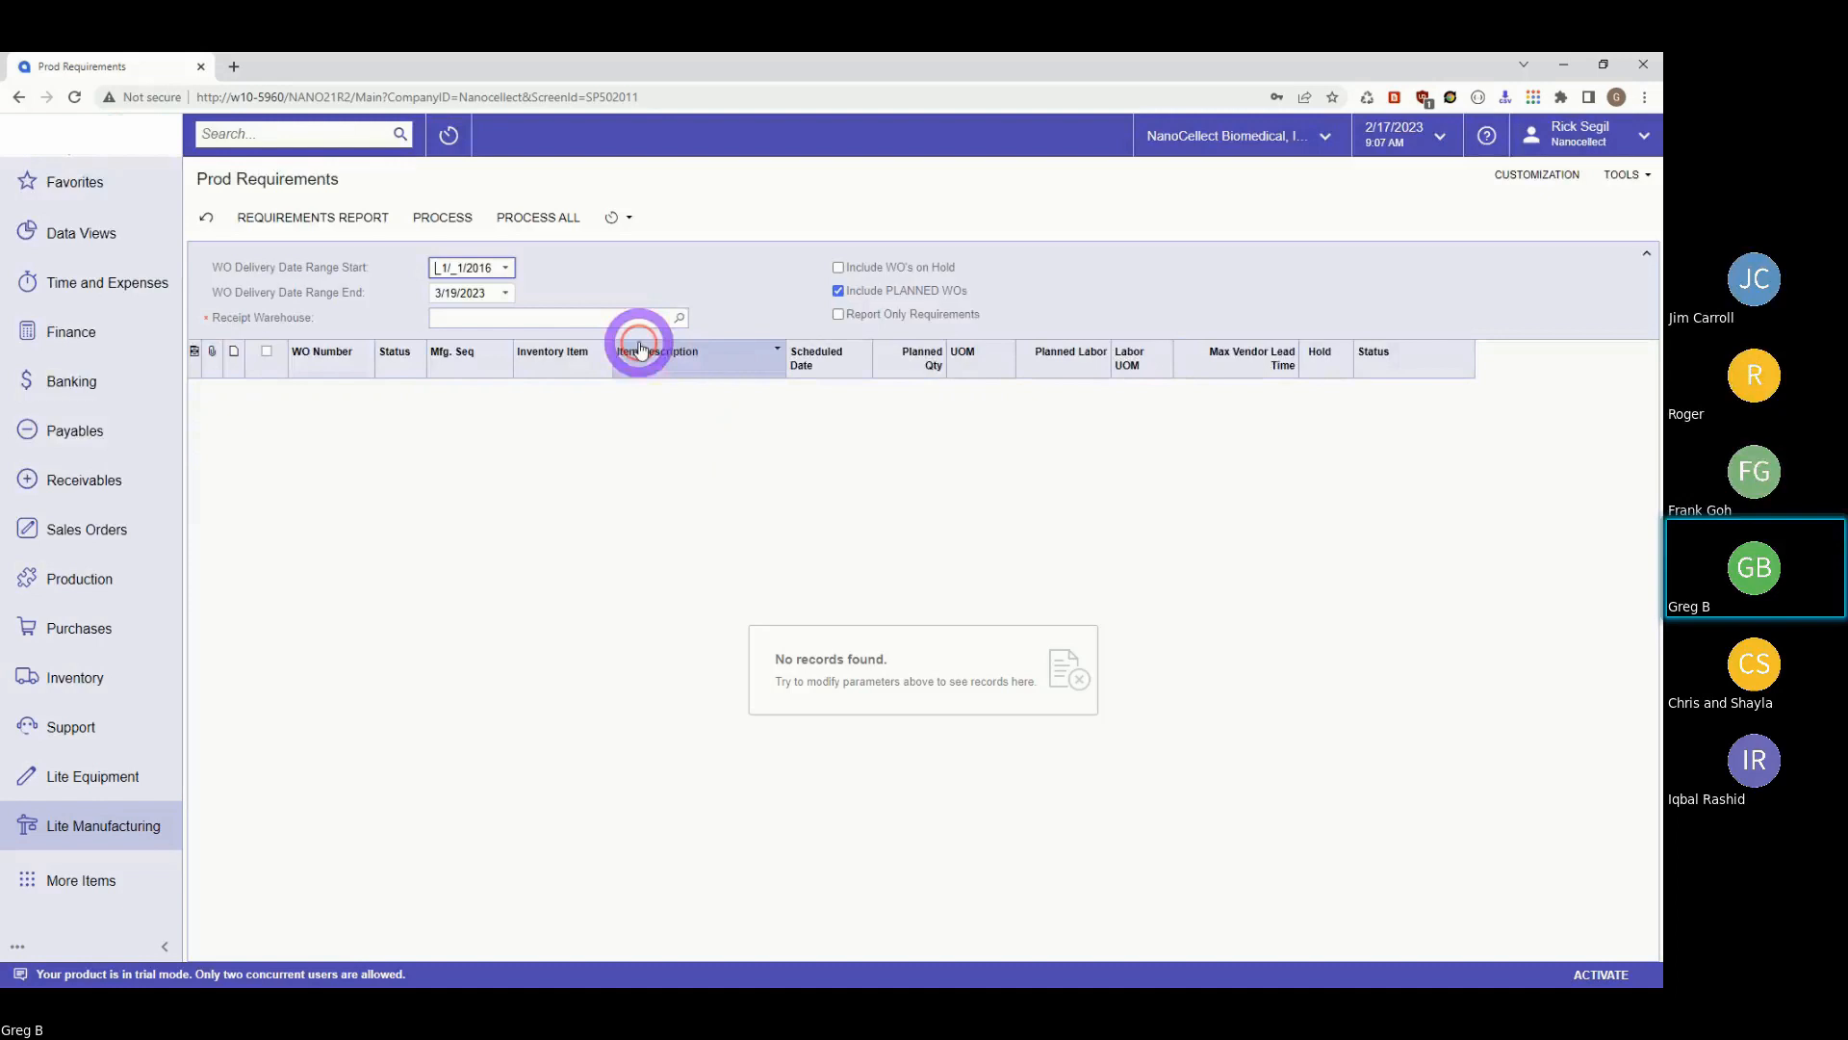
left_click(506, 268)
left_click(648, 291)
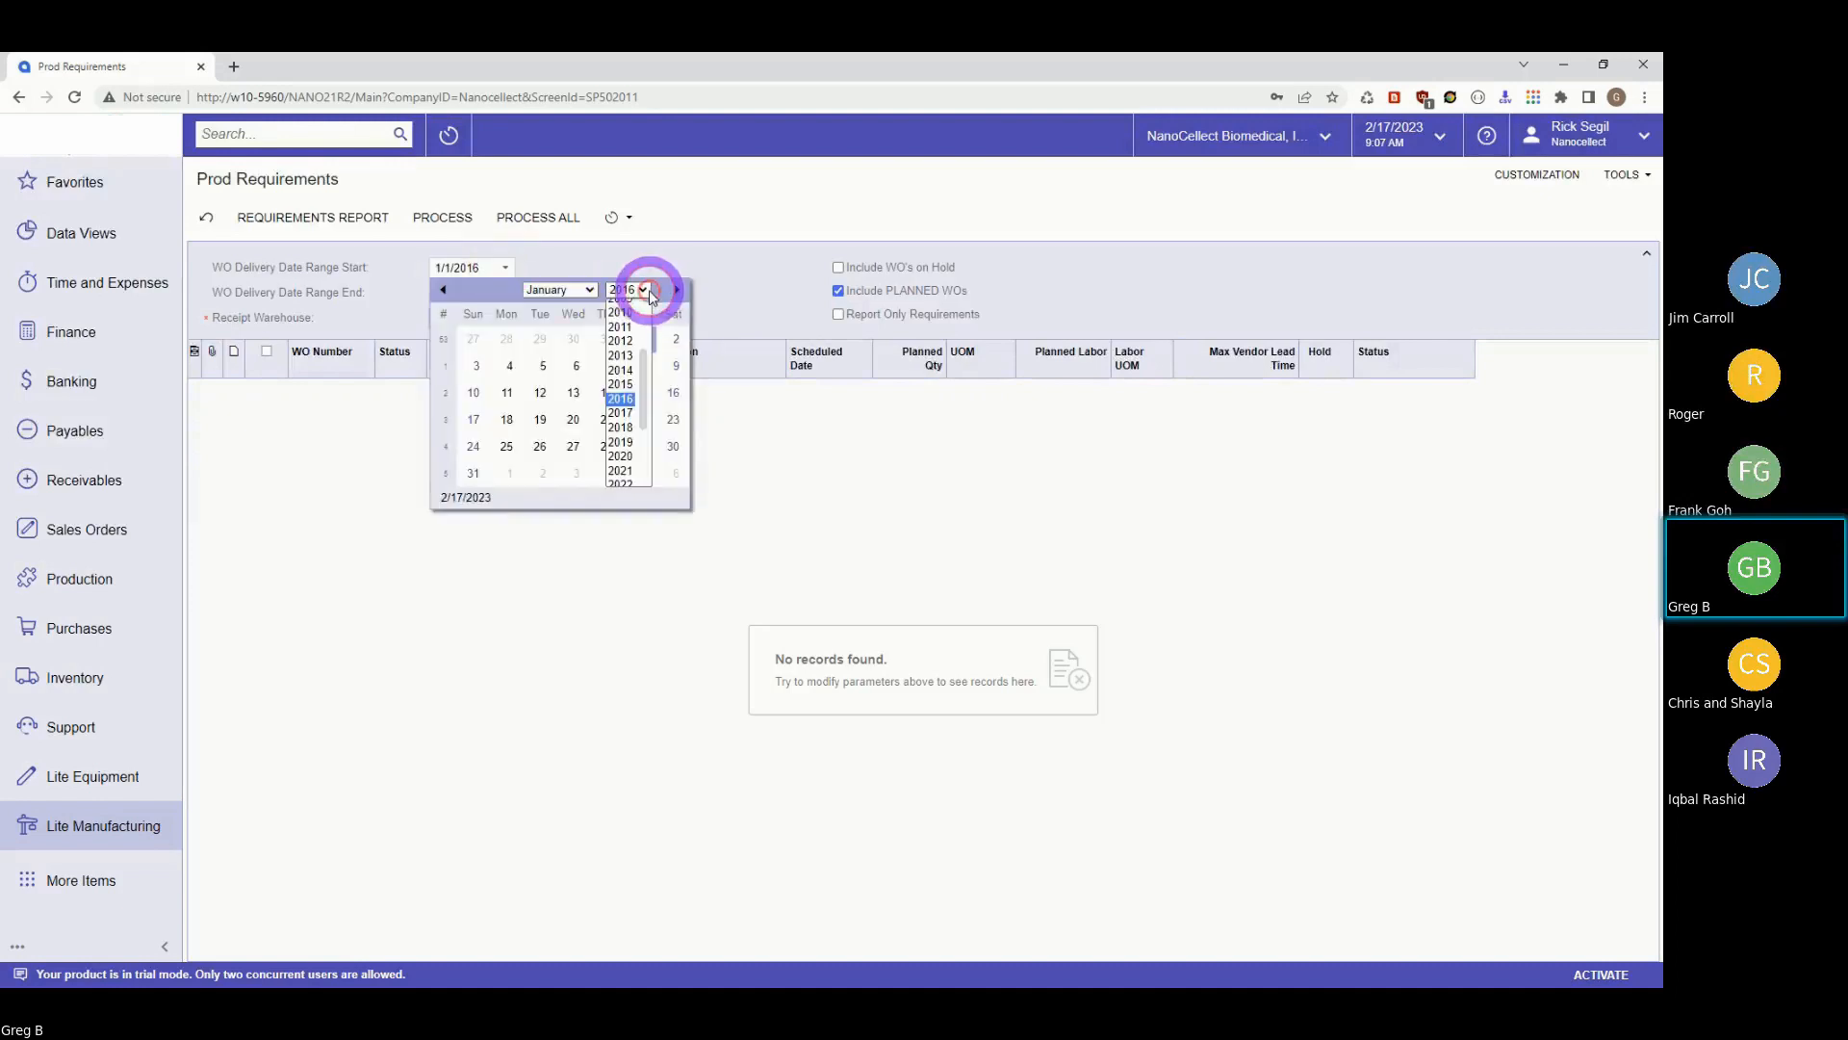
left_click_drag(642, 390, 626, 441)
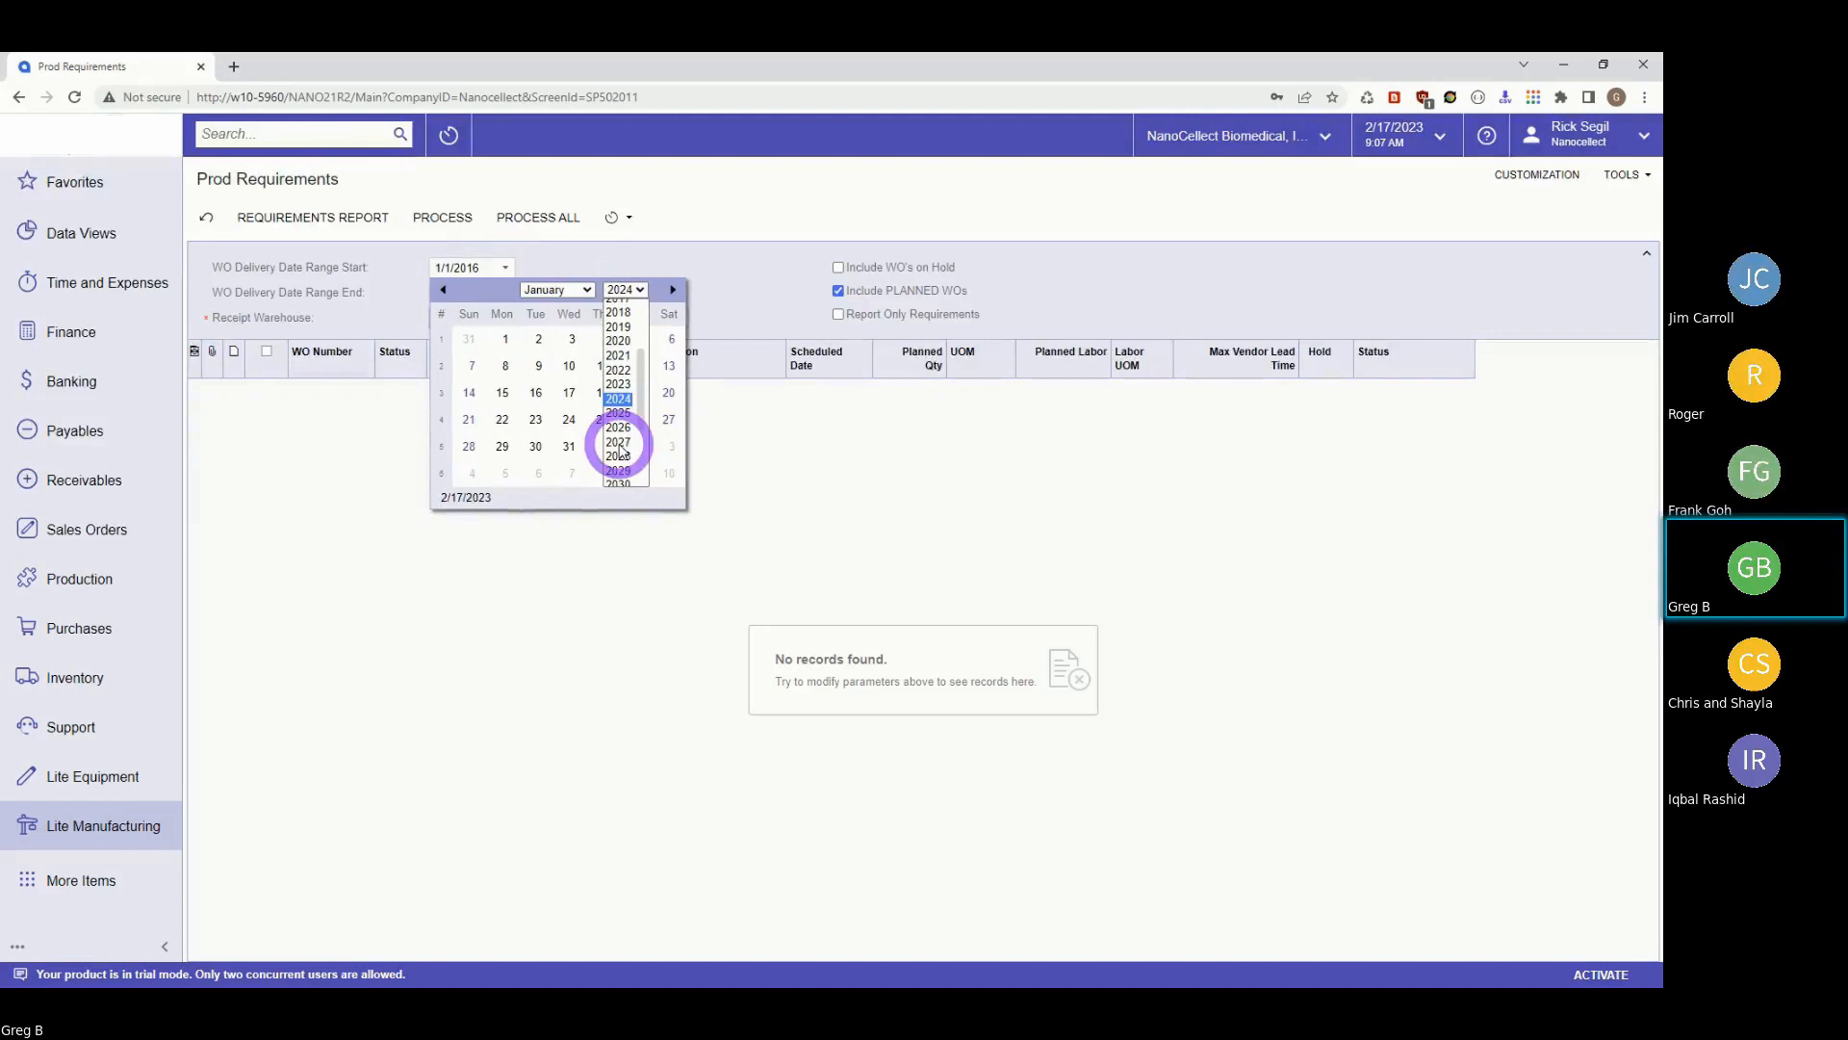
left_click(618, 383)
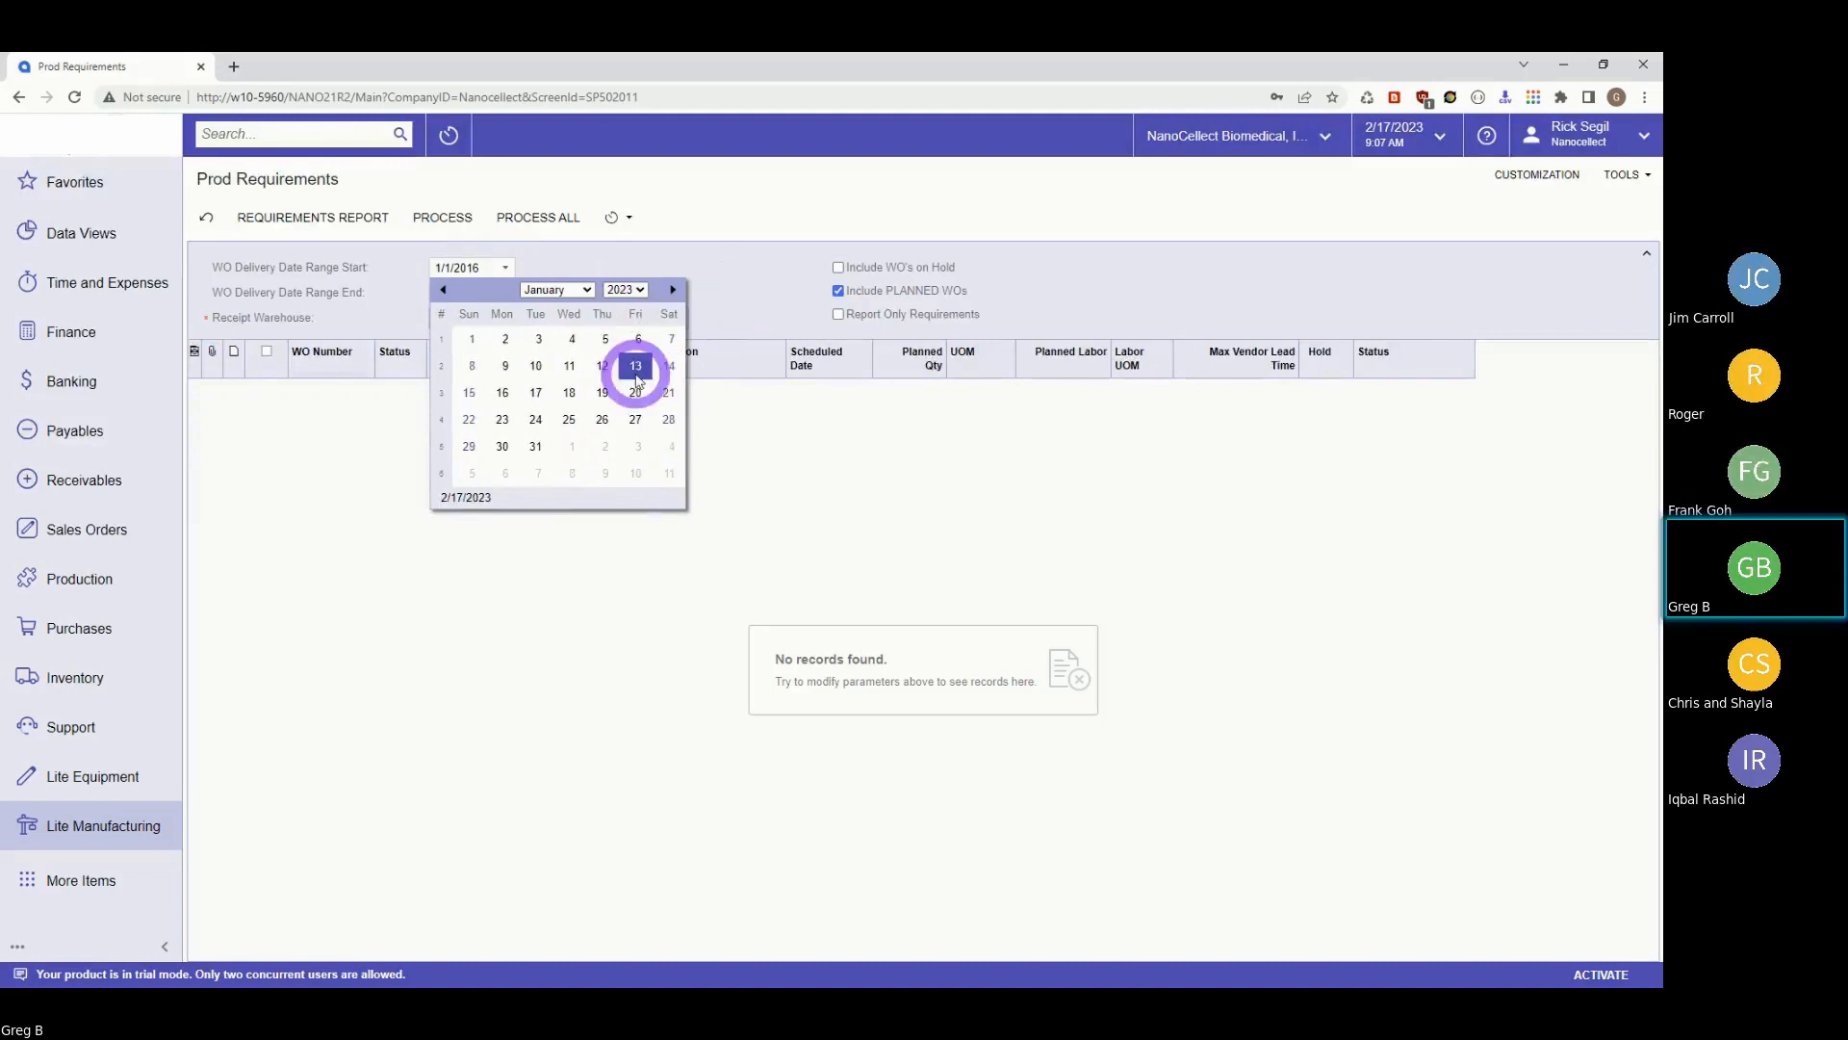
left_click(473, 340)
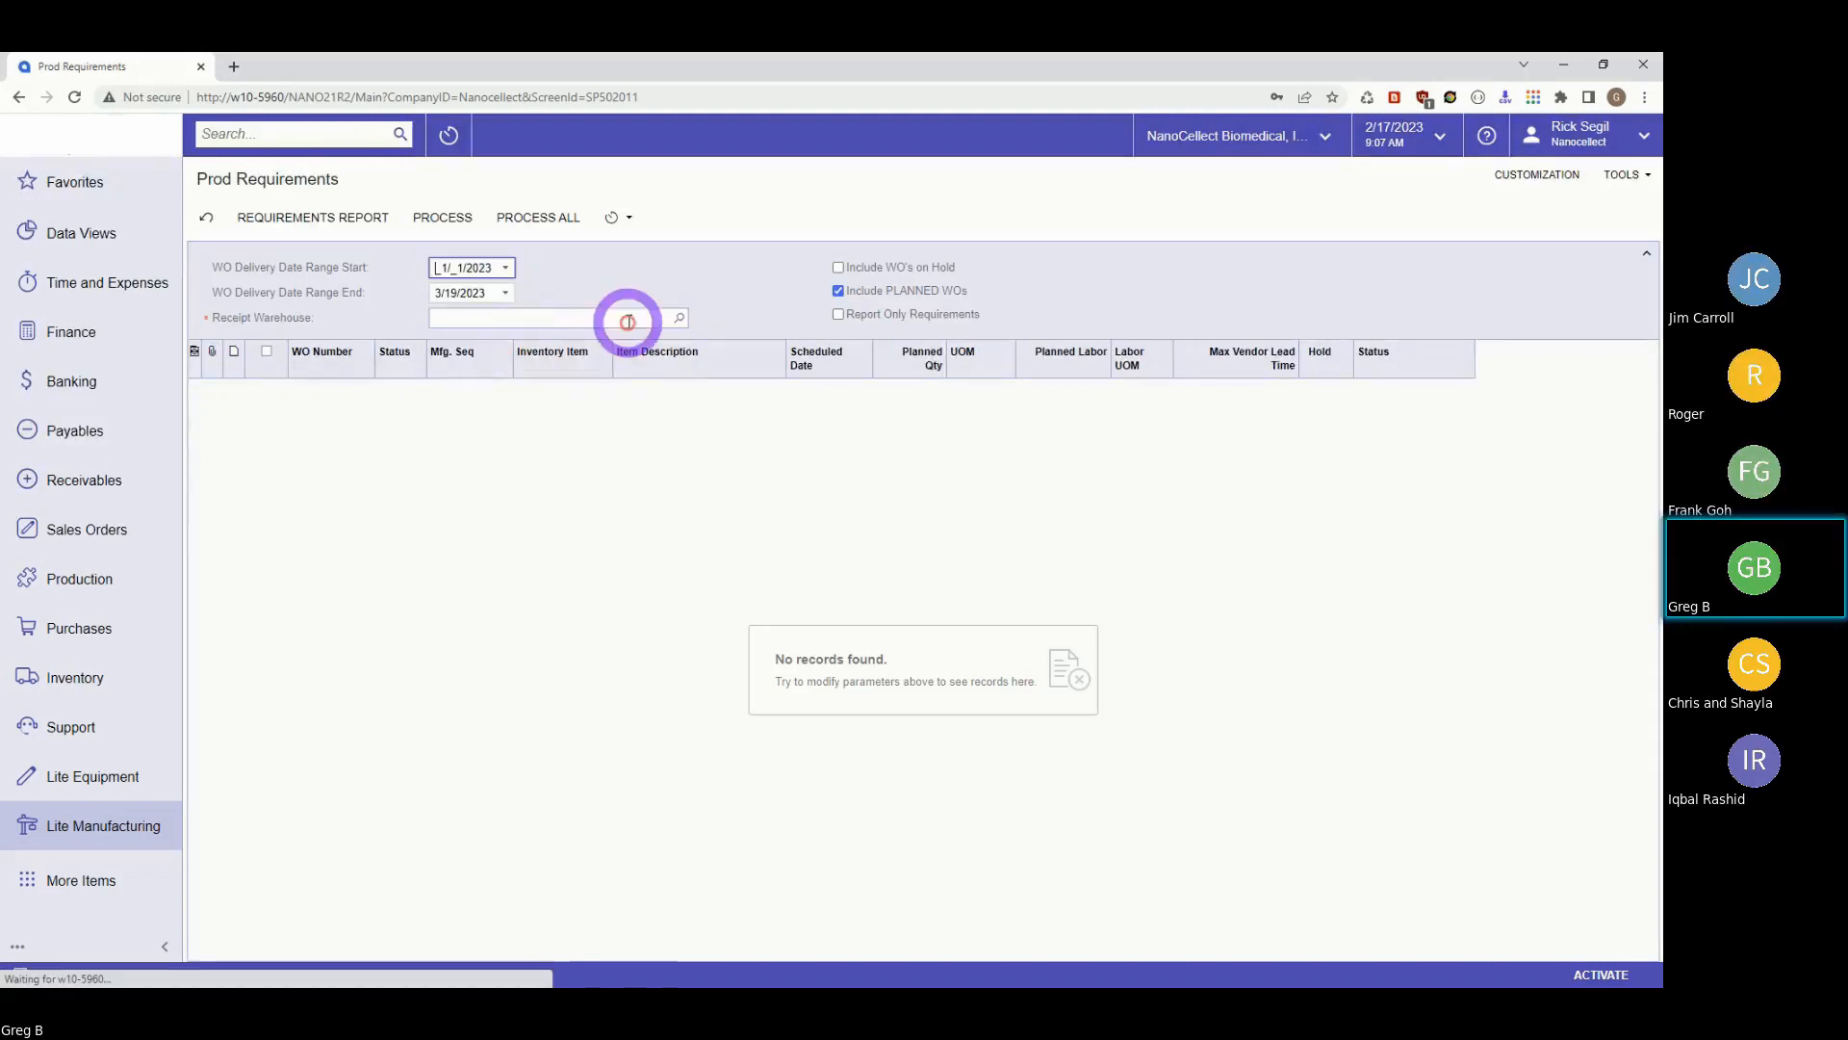
Choose SD STOCK as the receipt warehouse.
left_click(681, 321)
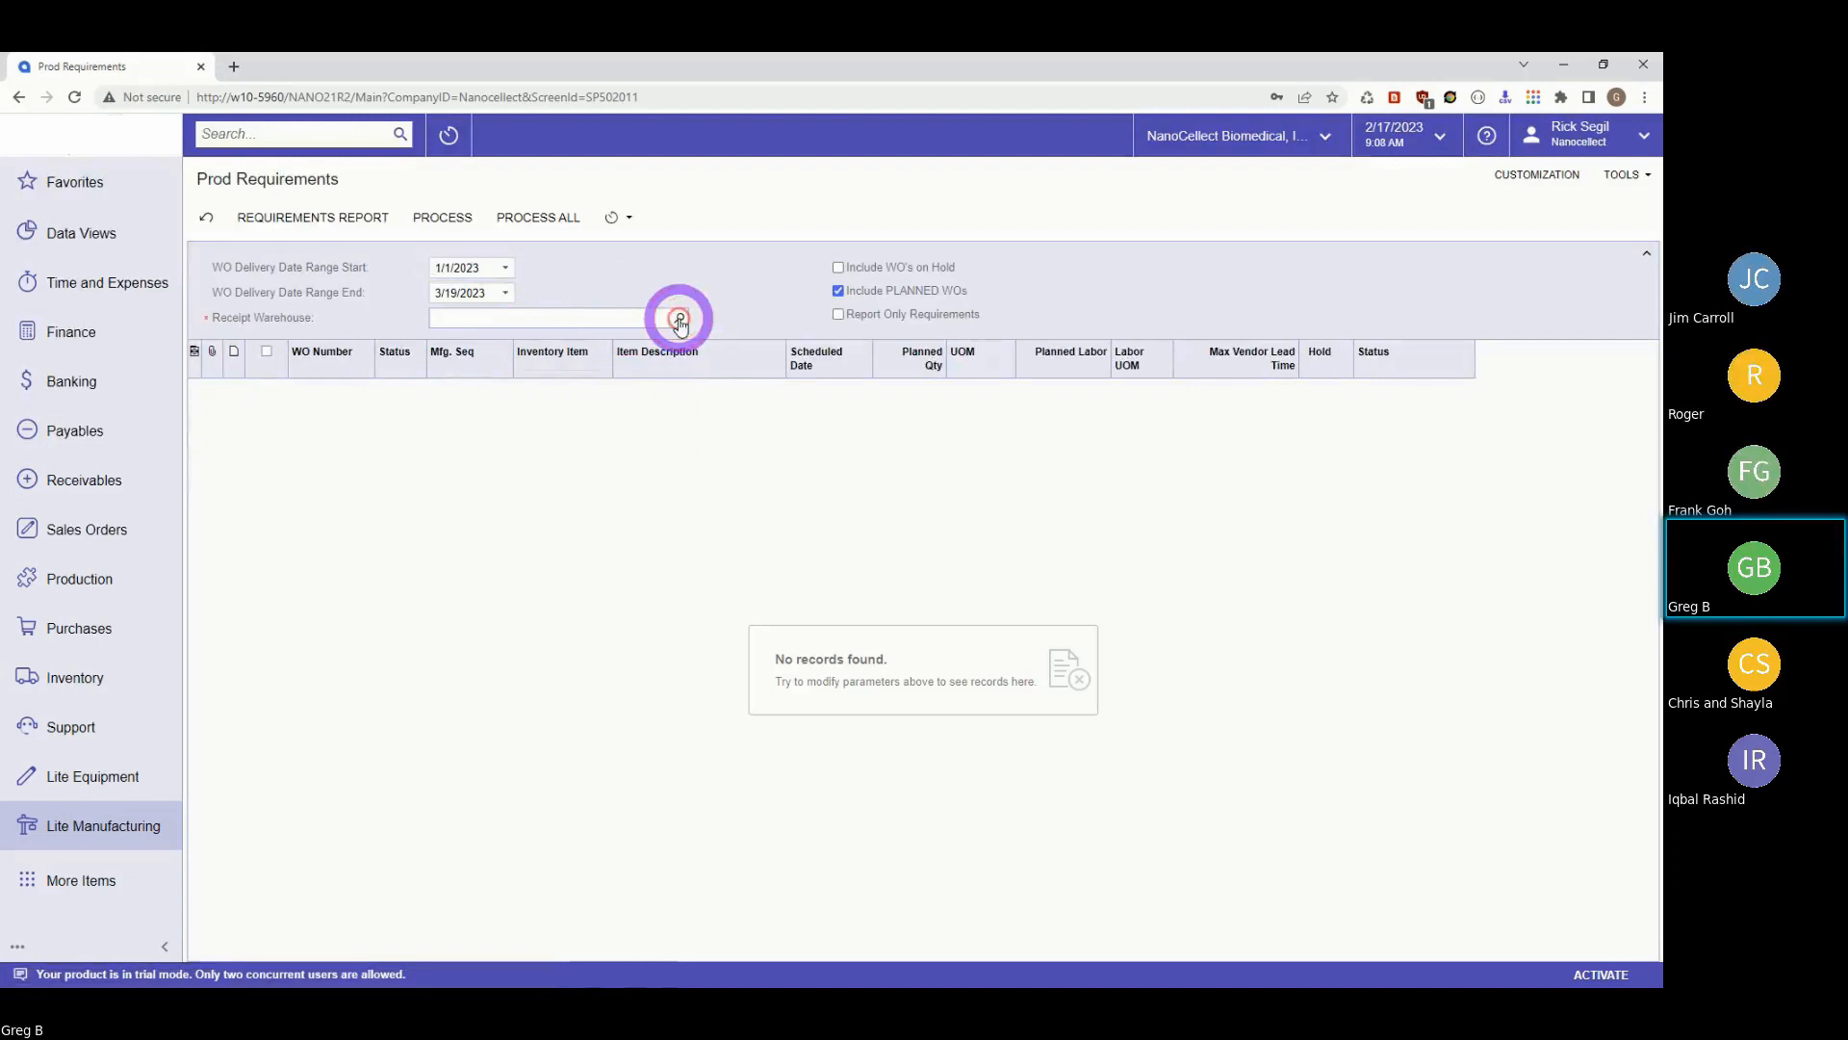
left_click(491, 491)
left_click(470, 381)
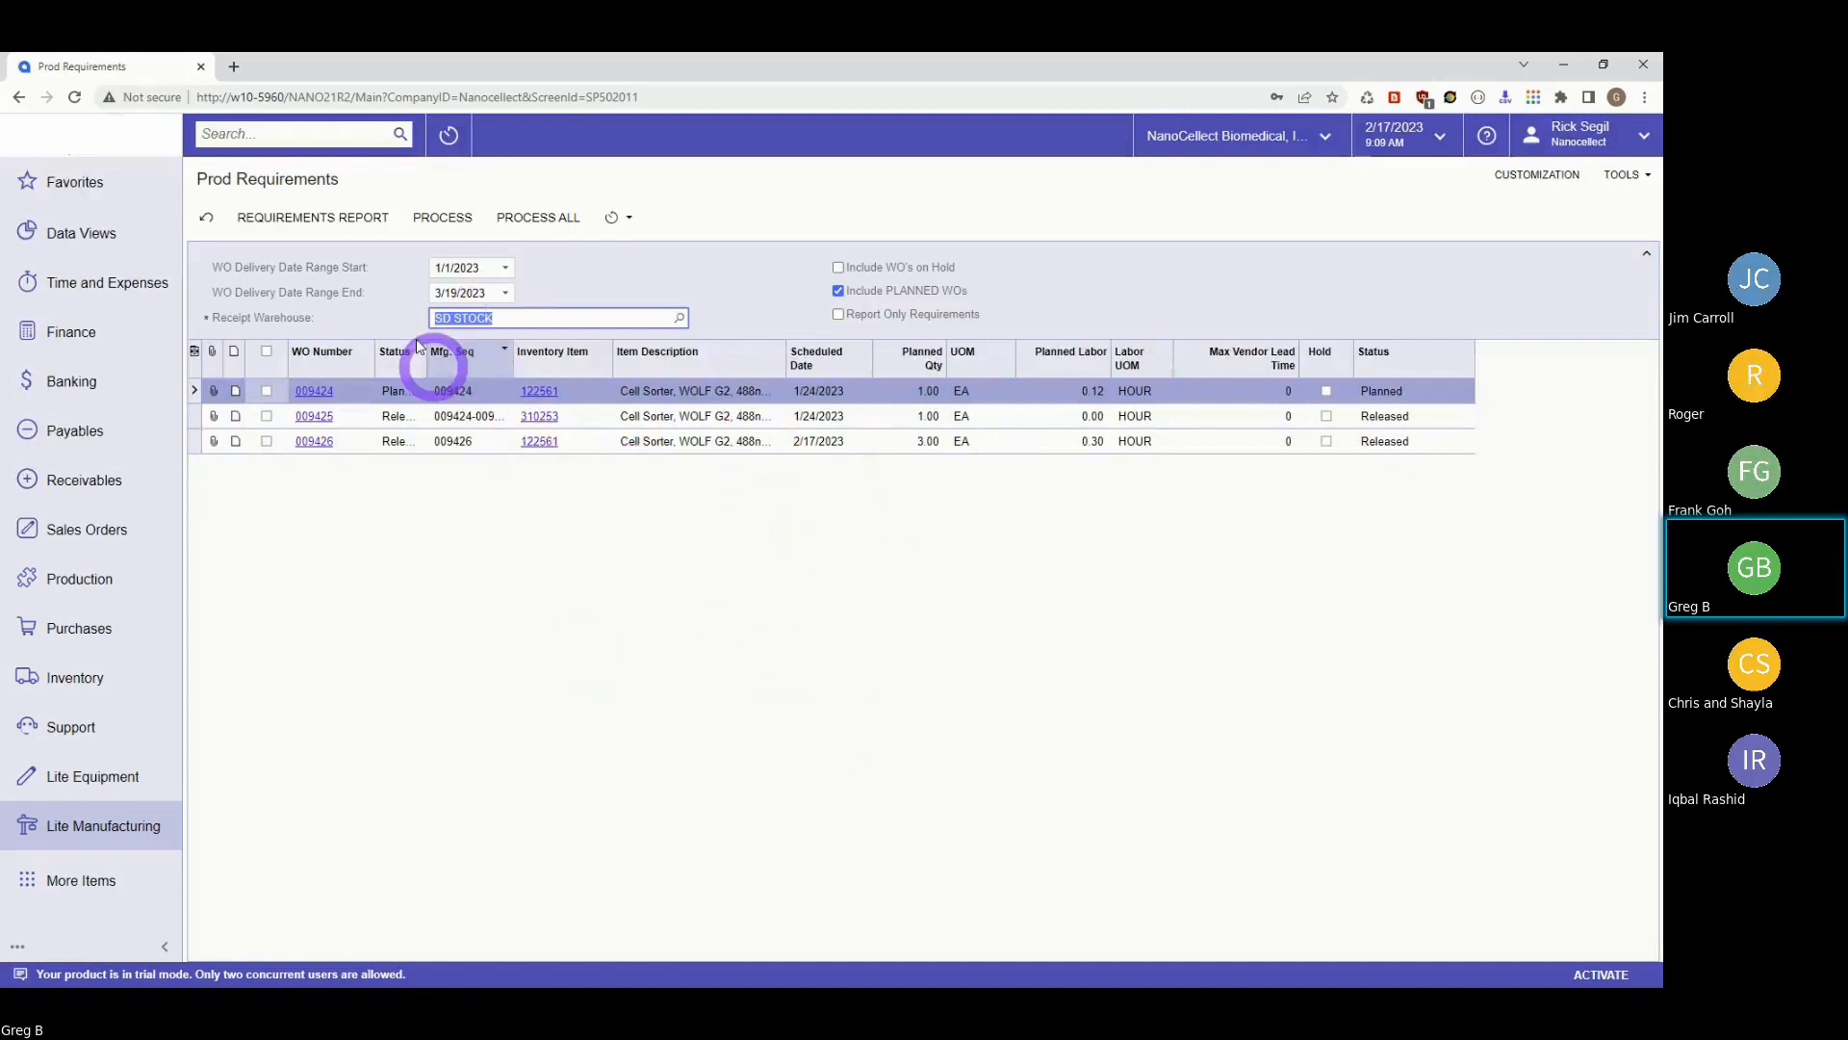
Exclude planned WOs and run the Requirements Report for released orders 009425 and 009426.
left_click(304, 221)
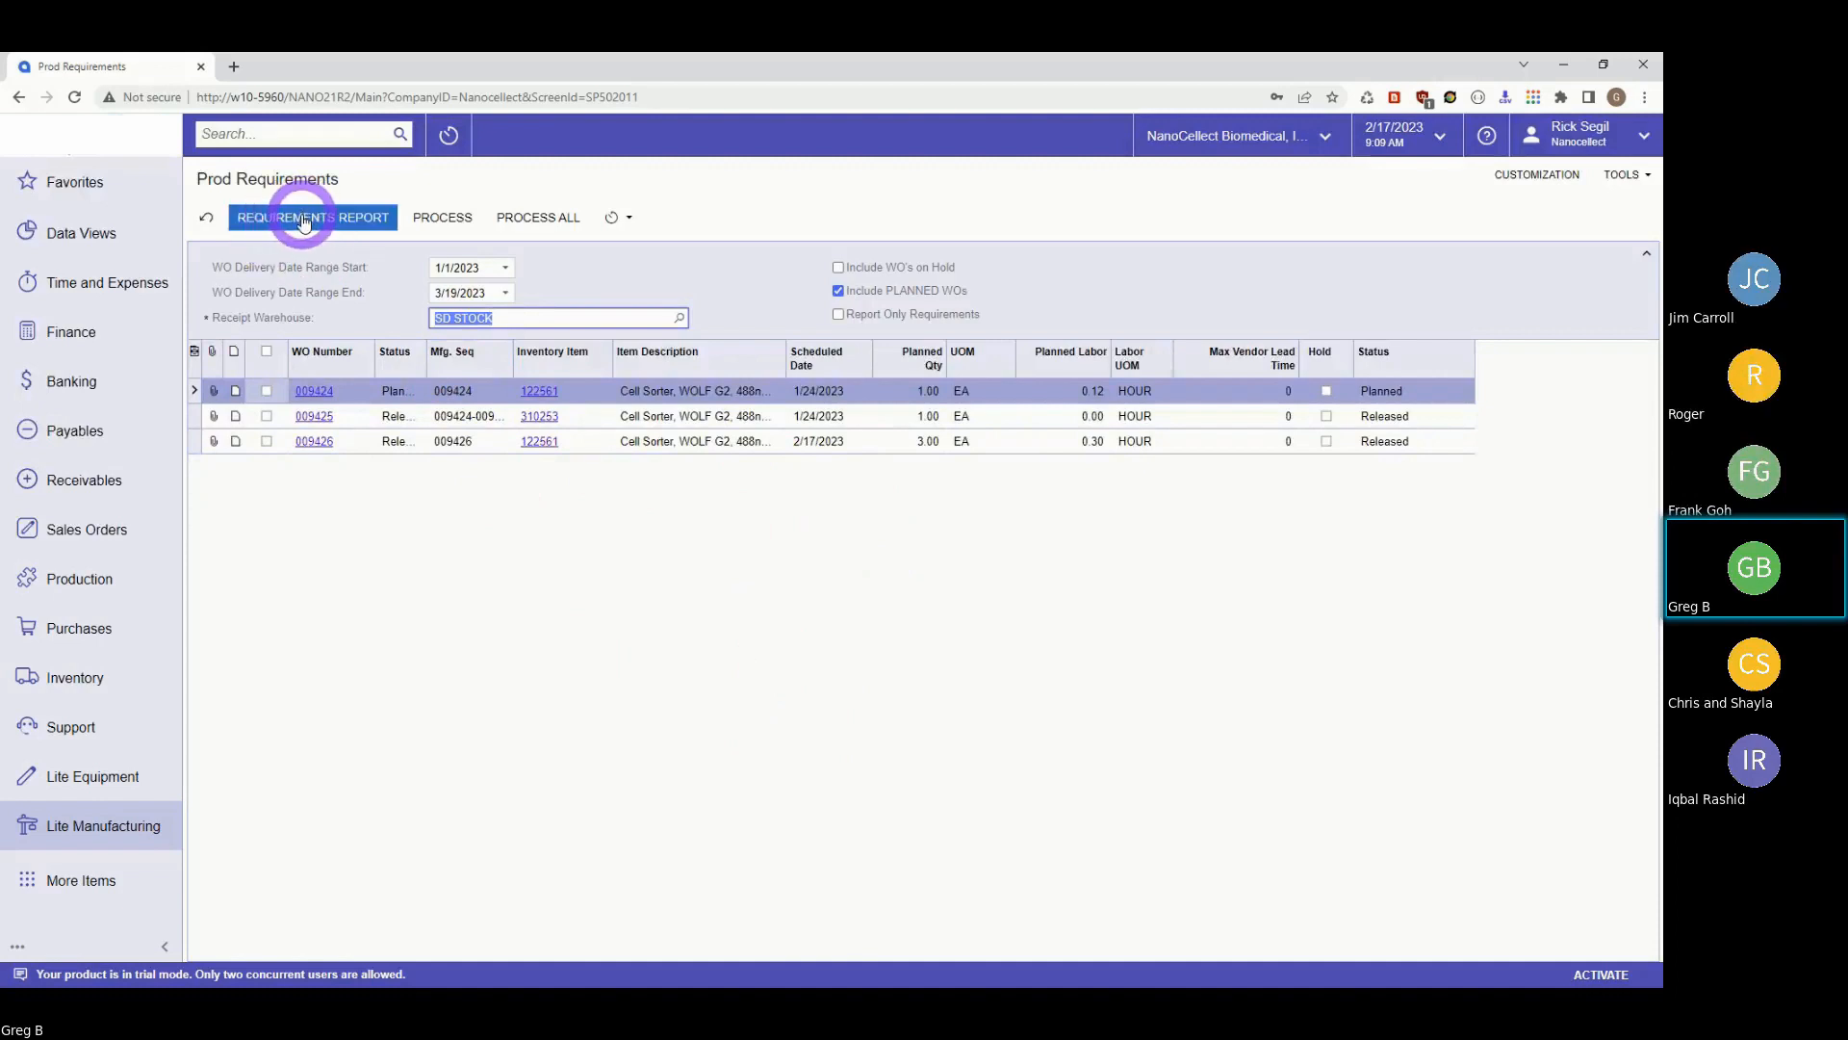
left_click(301, 217)
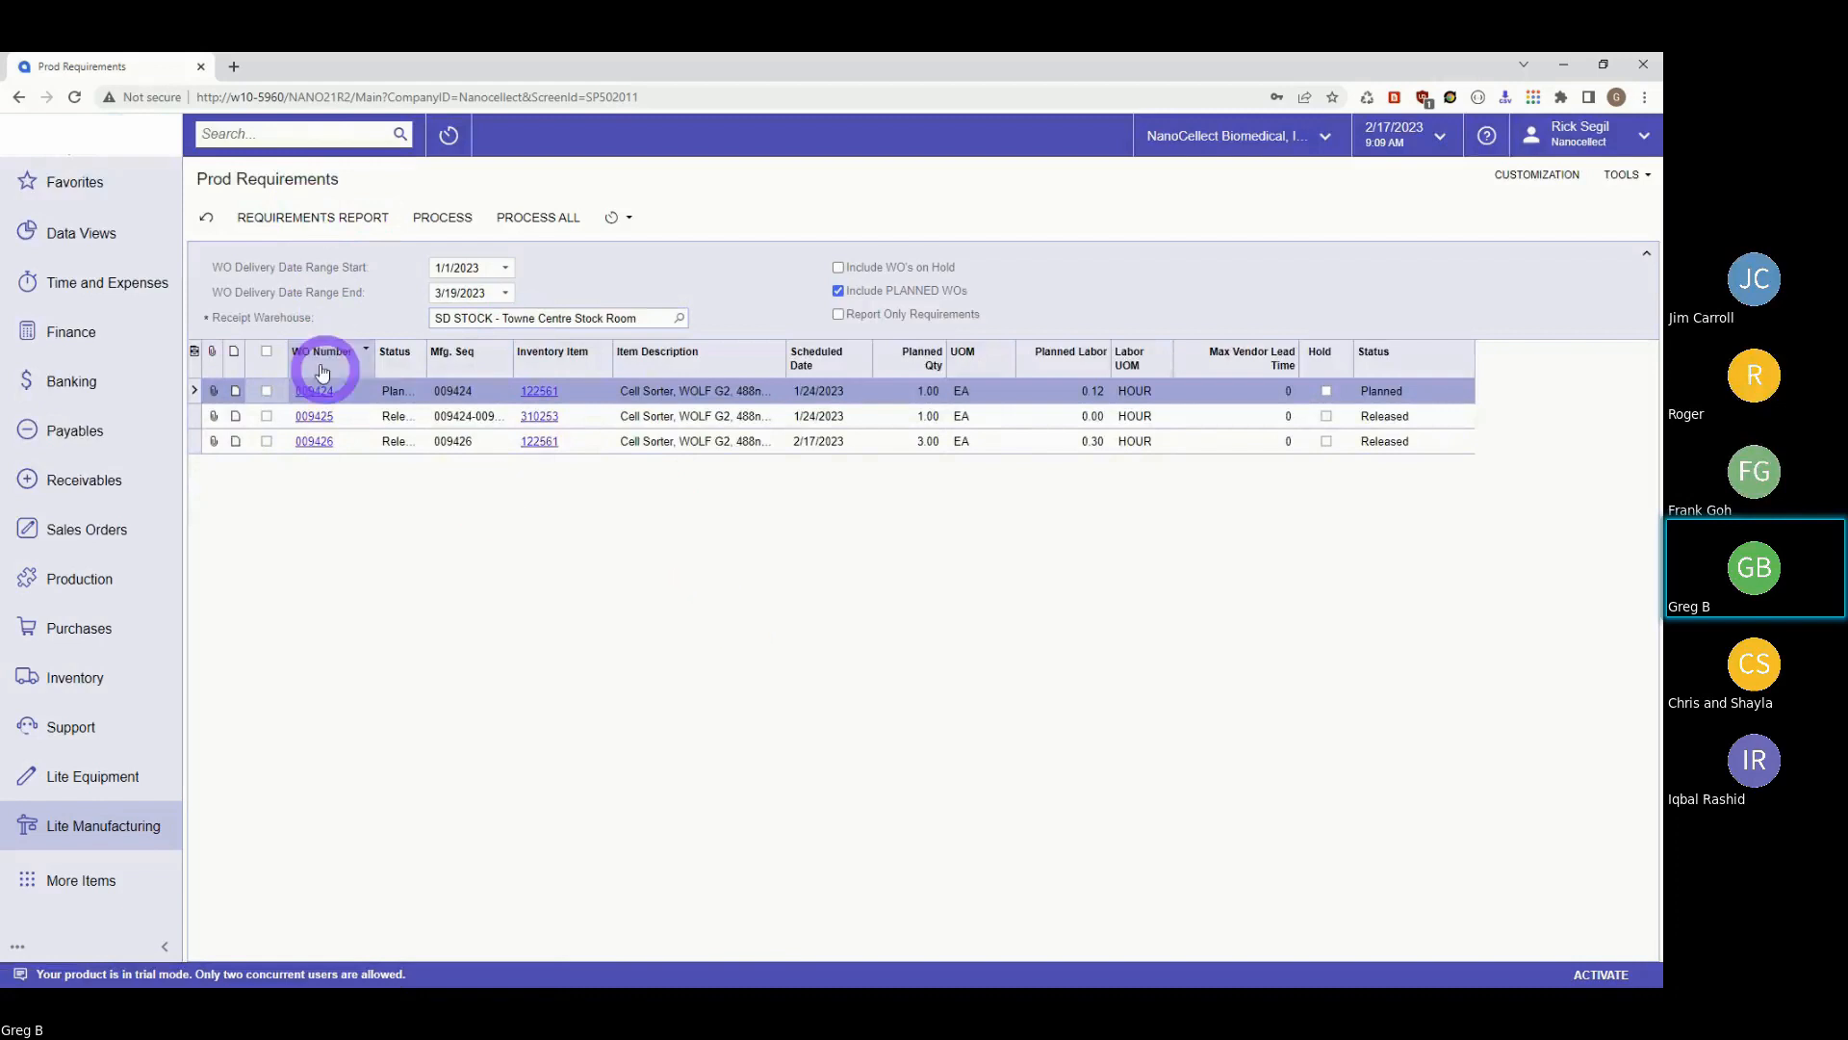
left_click(298, 223)
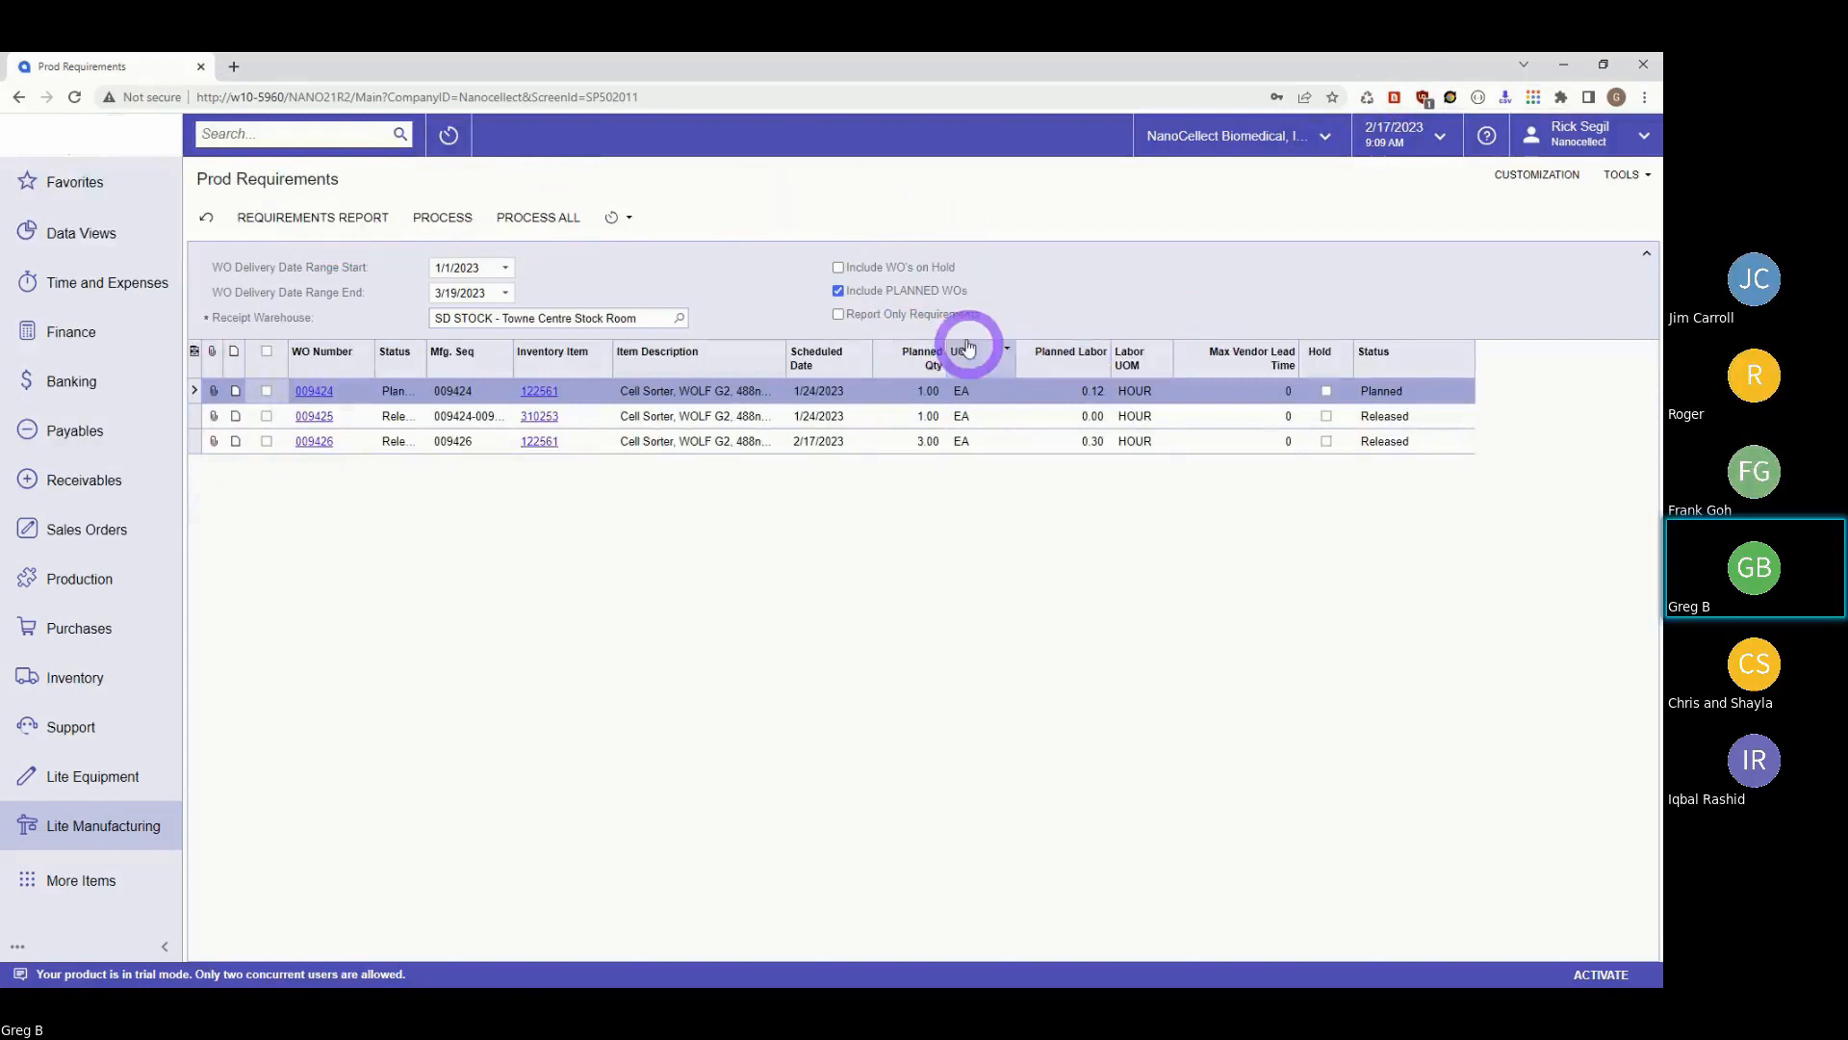
left_click(855, 293)
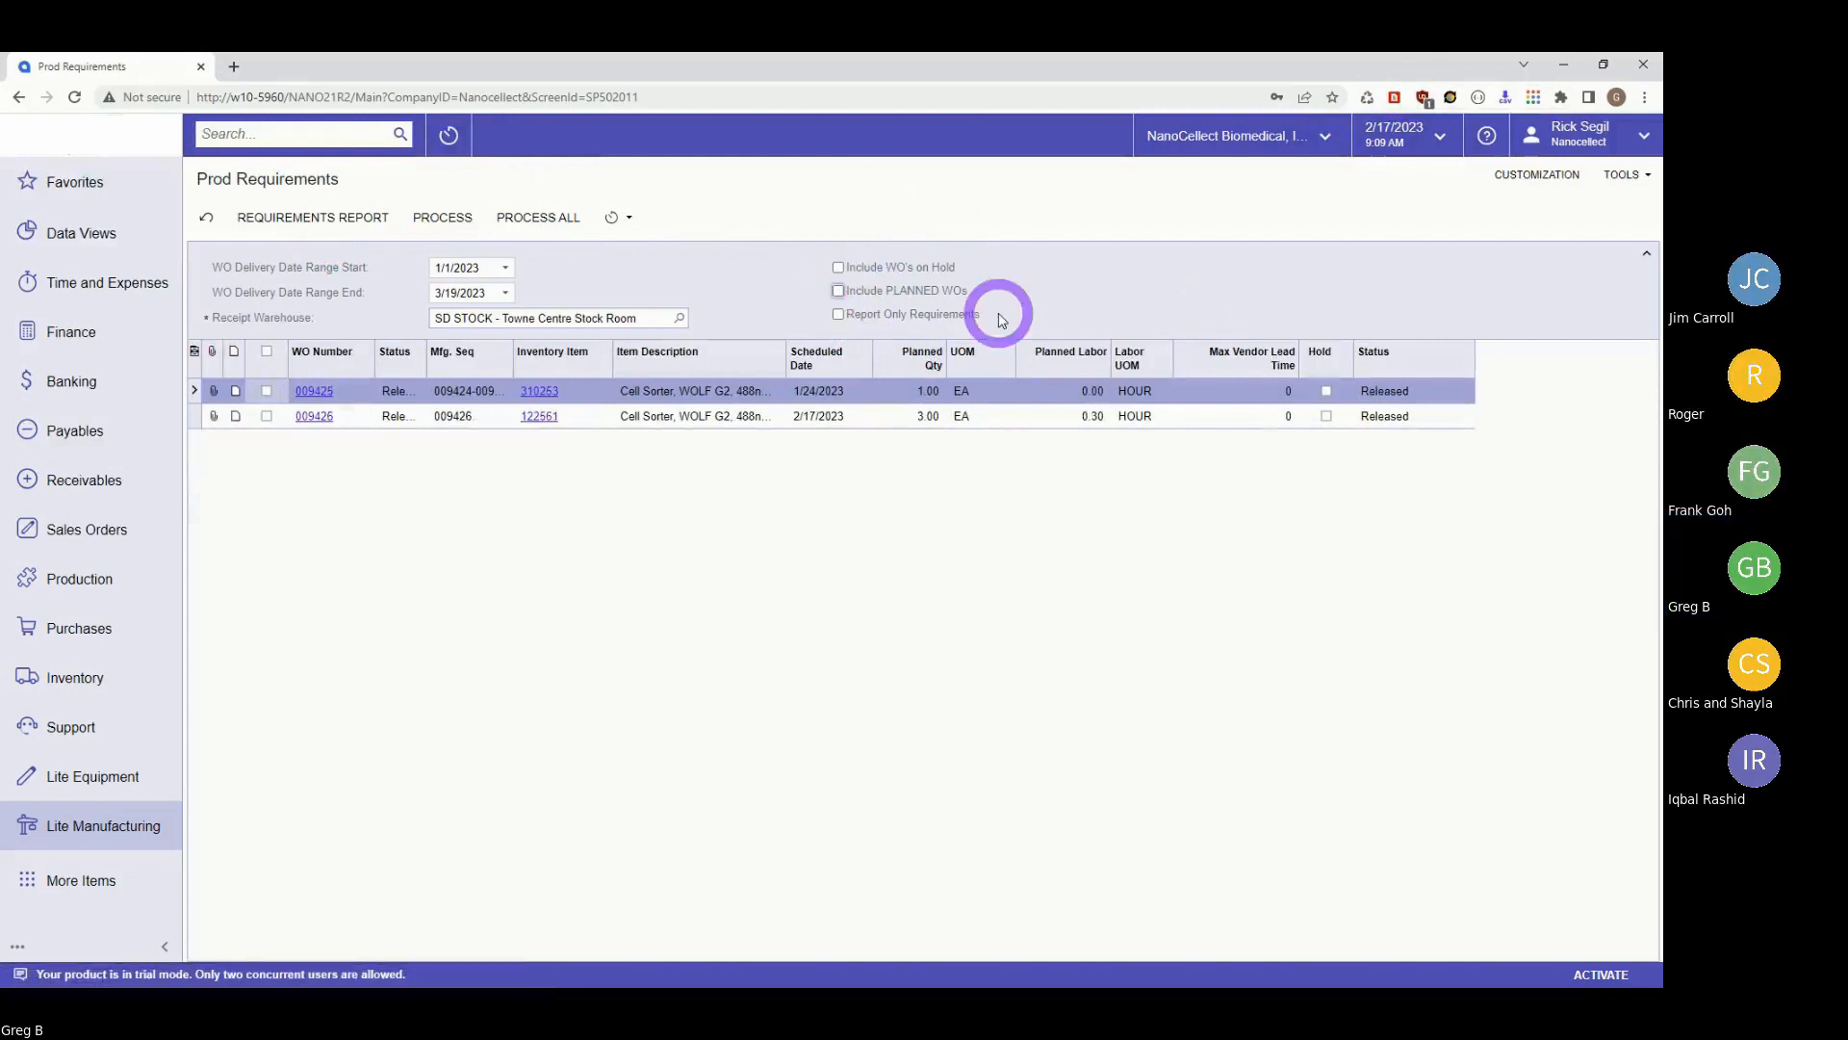
left_click(306, 219)
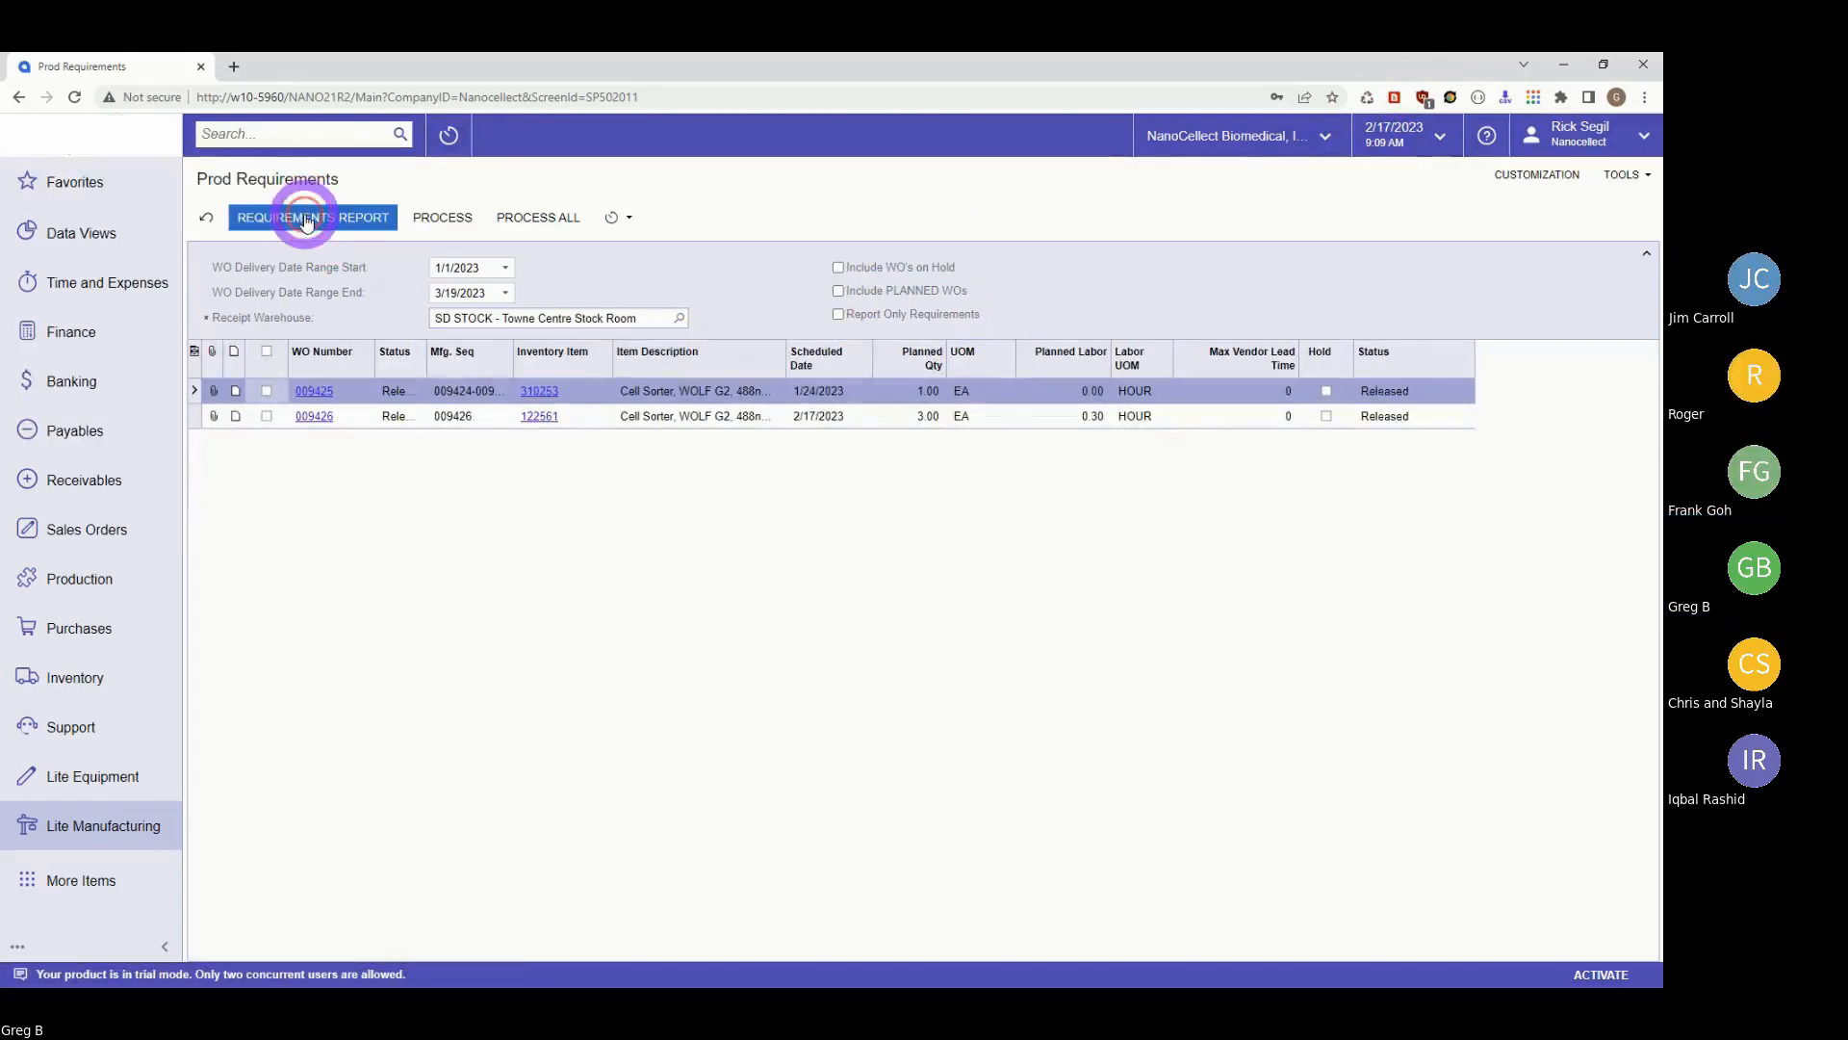